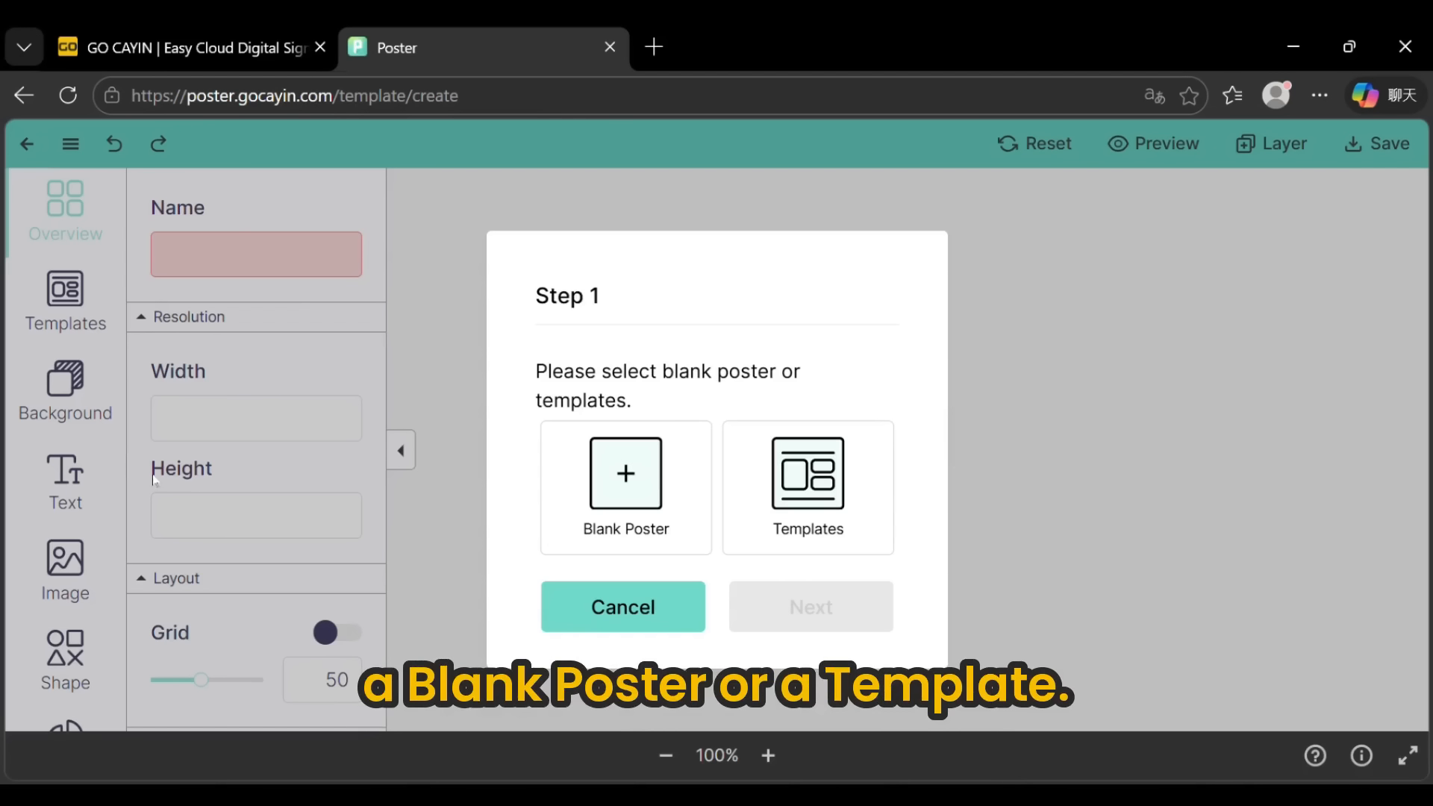
{"action": "left_click", "coordinate": [681, 472]}
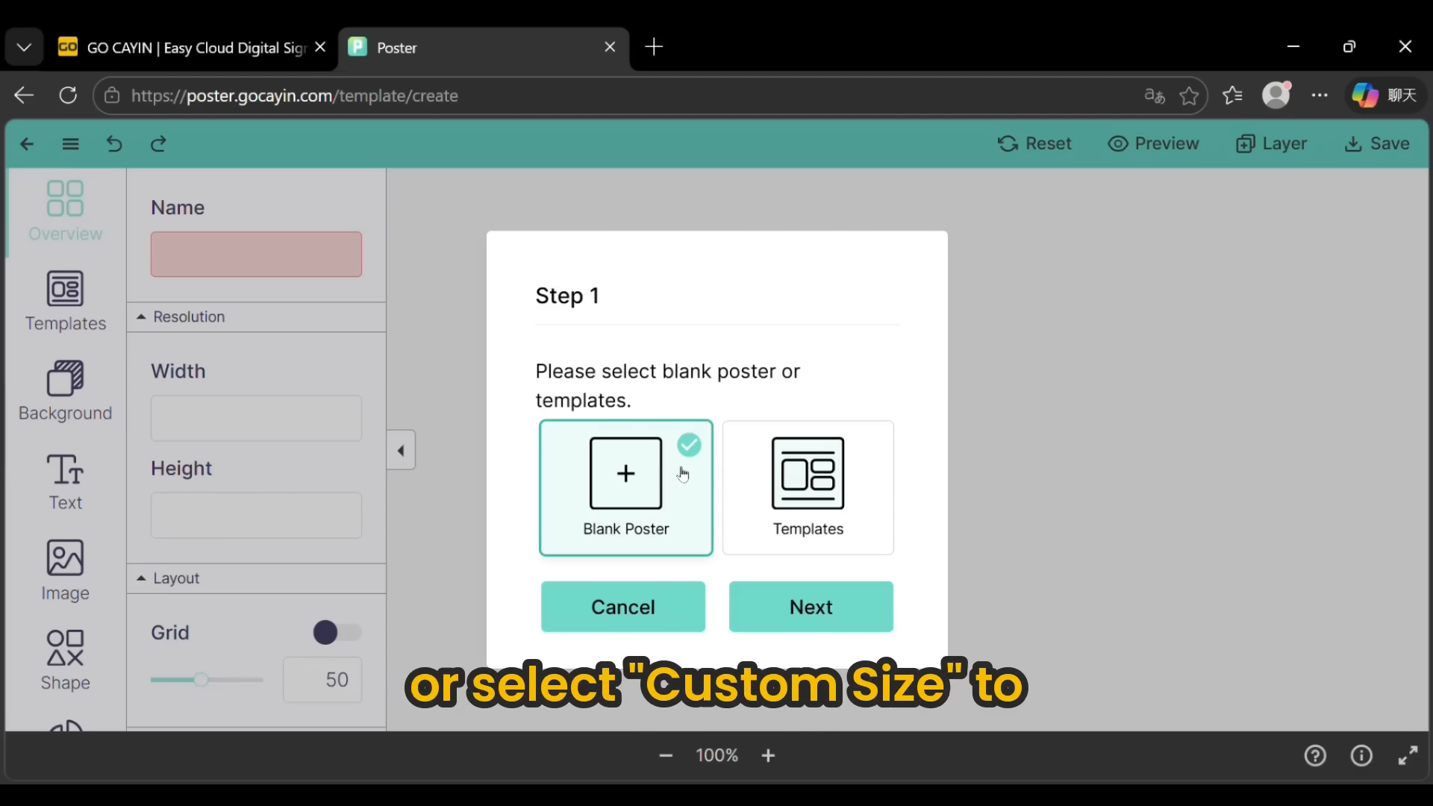
{"action": "left_click", "coordinate": [822, 607]}
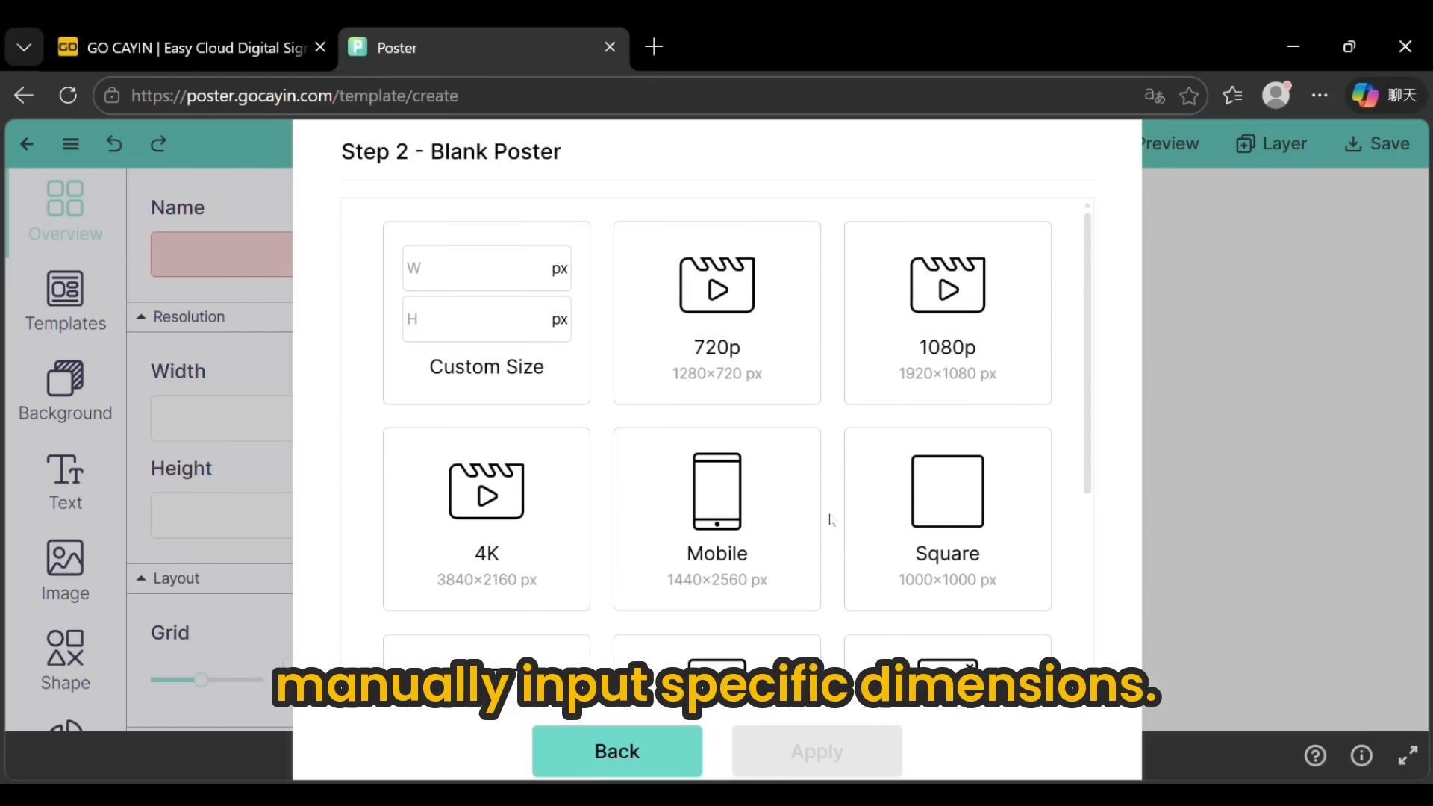
{"action": "left_click", "coordinate": [906, 384]}
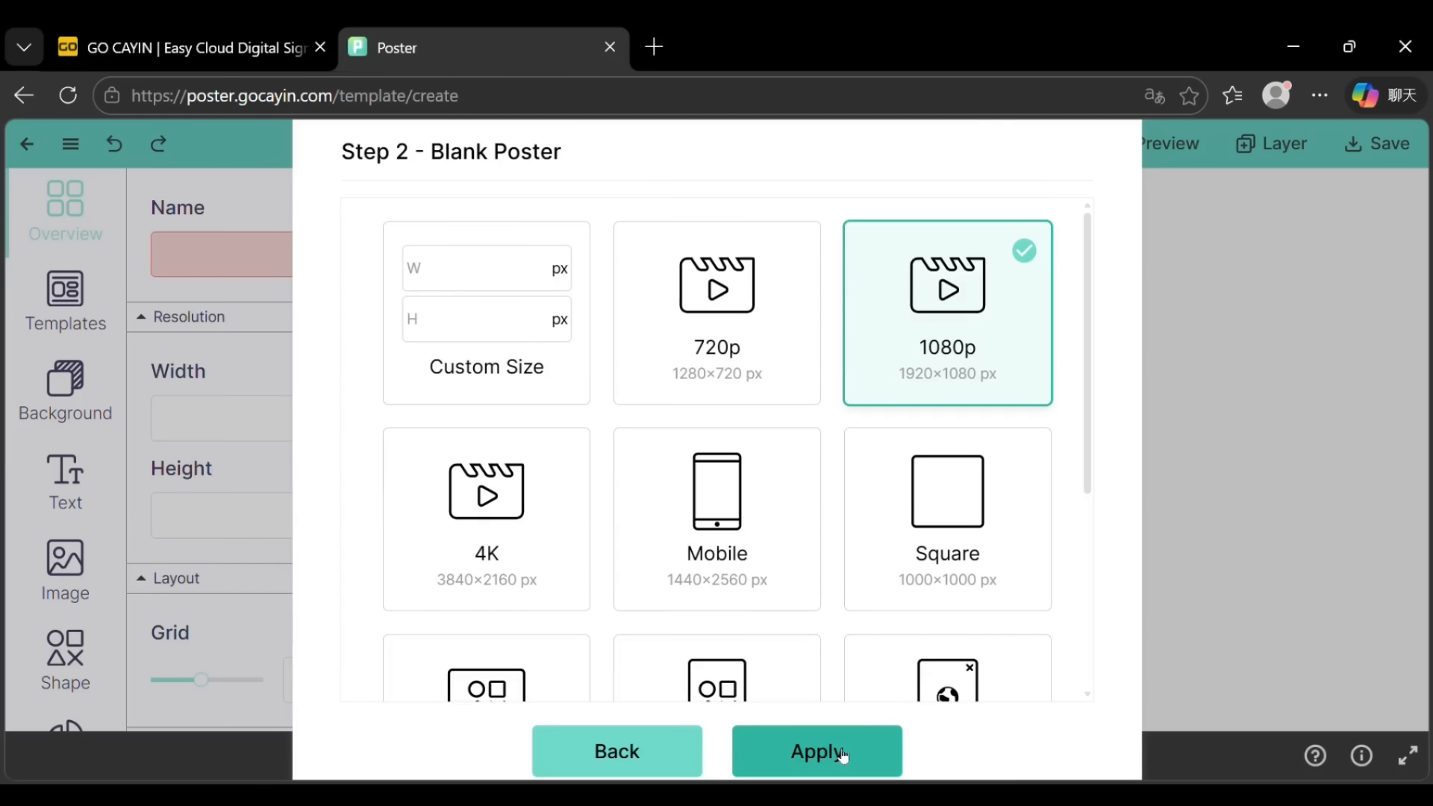
{"action": "left_click", "coordinate": [678, 754]}
{"action": "left_click", "coordinate": [789, 517]}
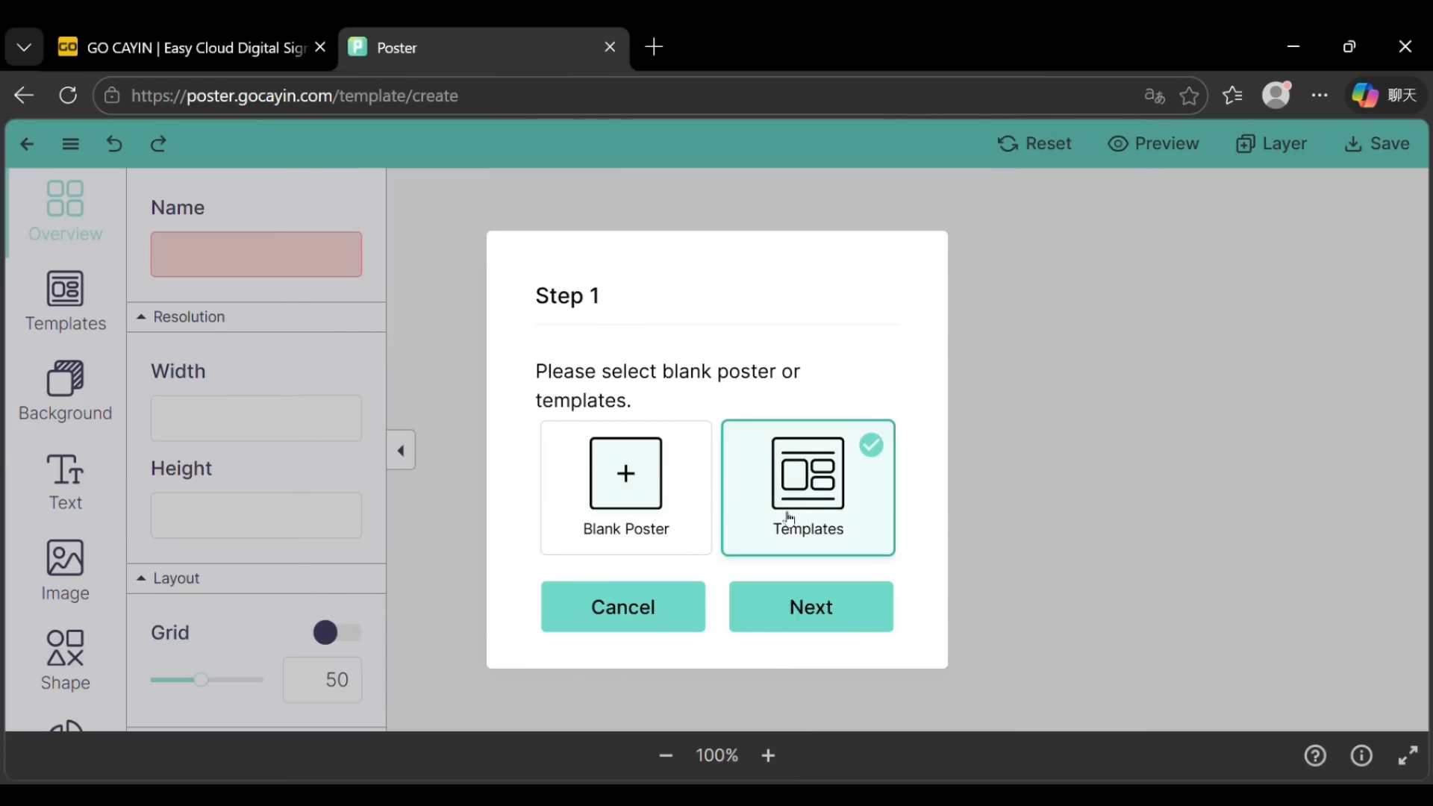
{"action": "left_click", "coordinate": [811, 608]}
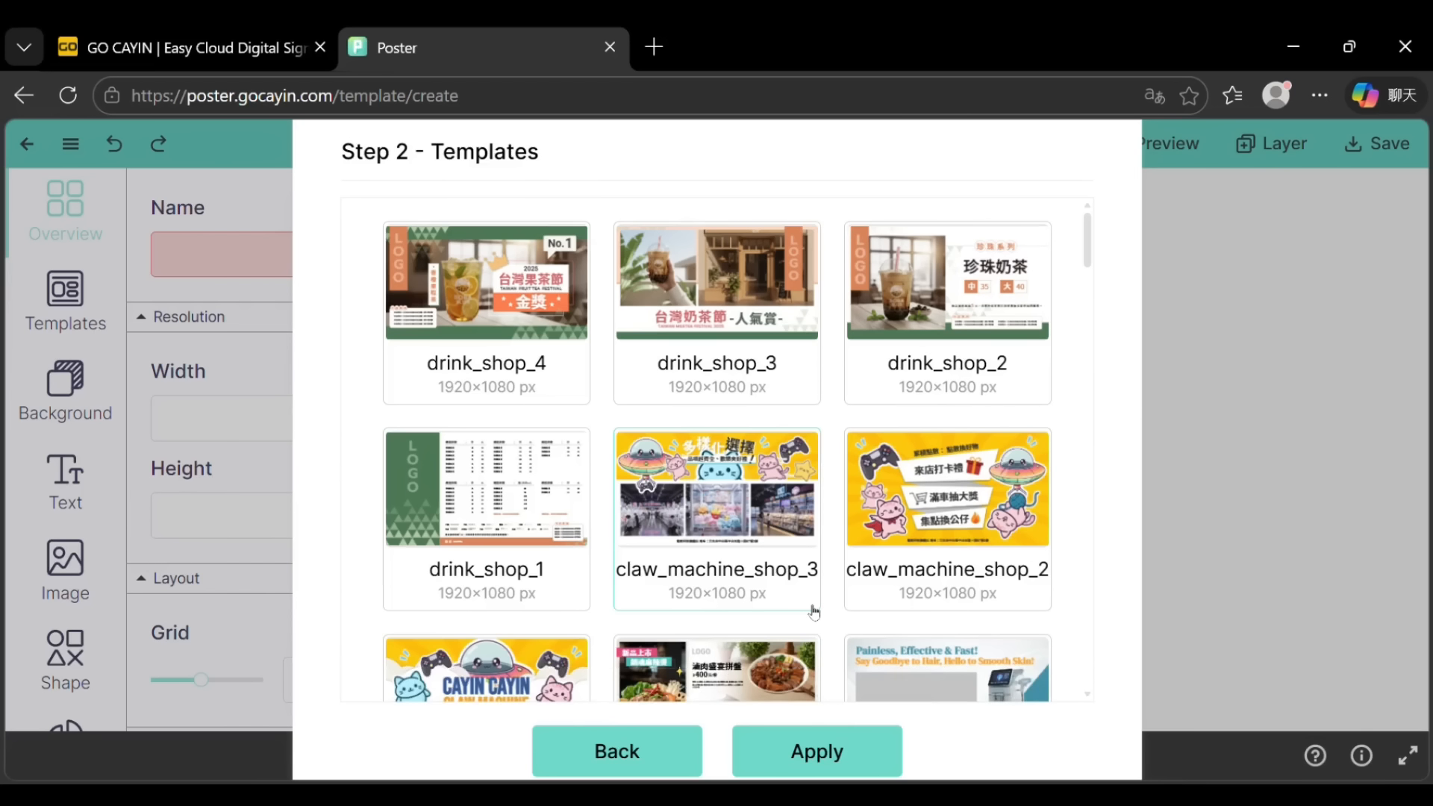
{"action": "left_click", "coordinate": [629, 743]}
Step: Create a blank poster with the 720p preset (1280×720 px)
{"action": "left_click", "coordinate": [620, 510]}
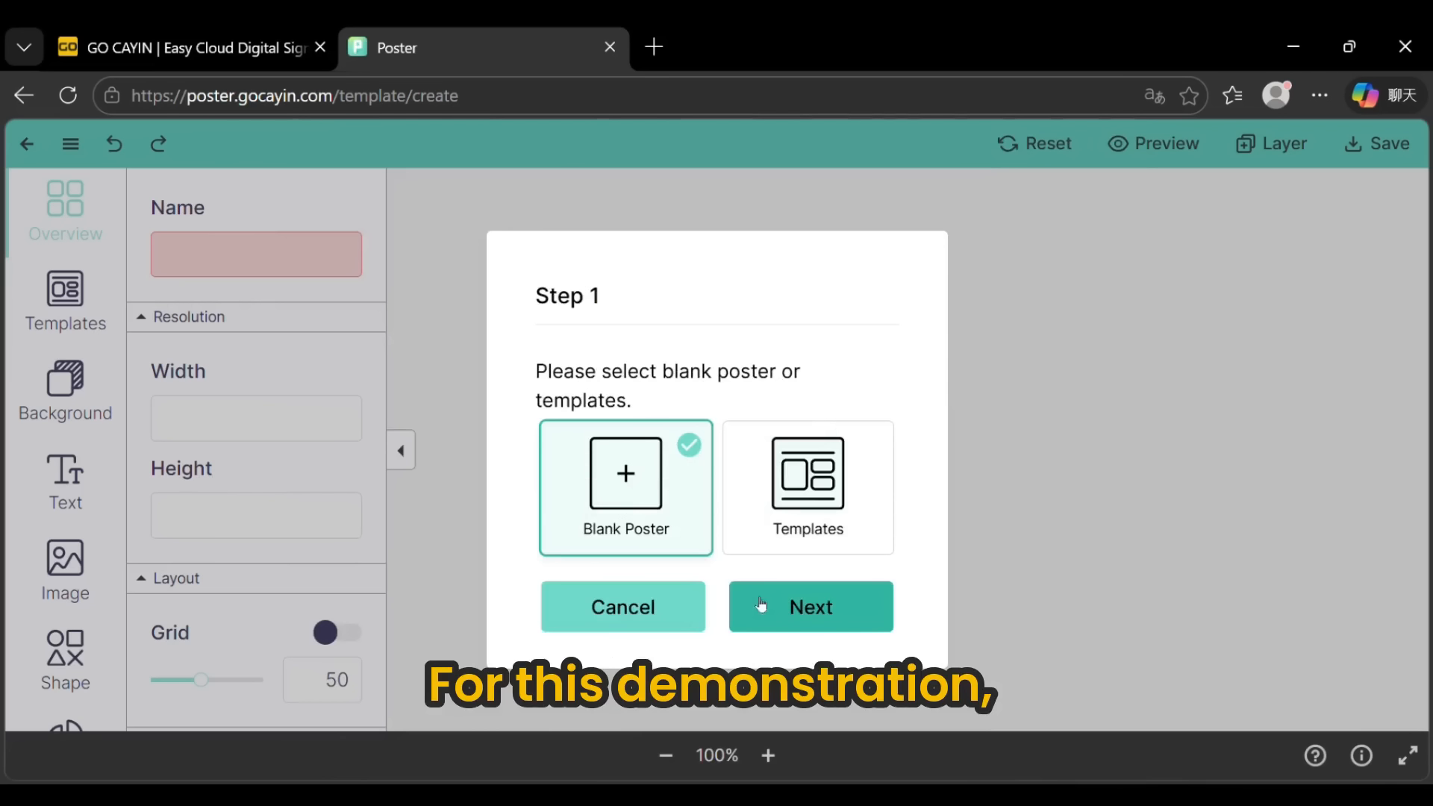
{"action": "left_click", "coordinate": [806, 608]}
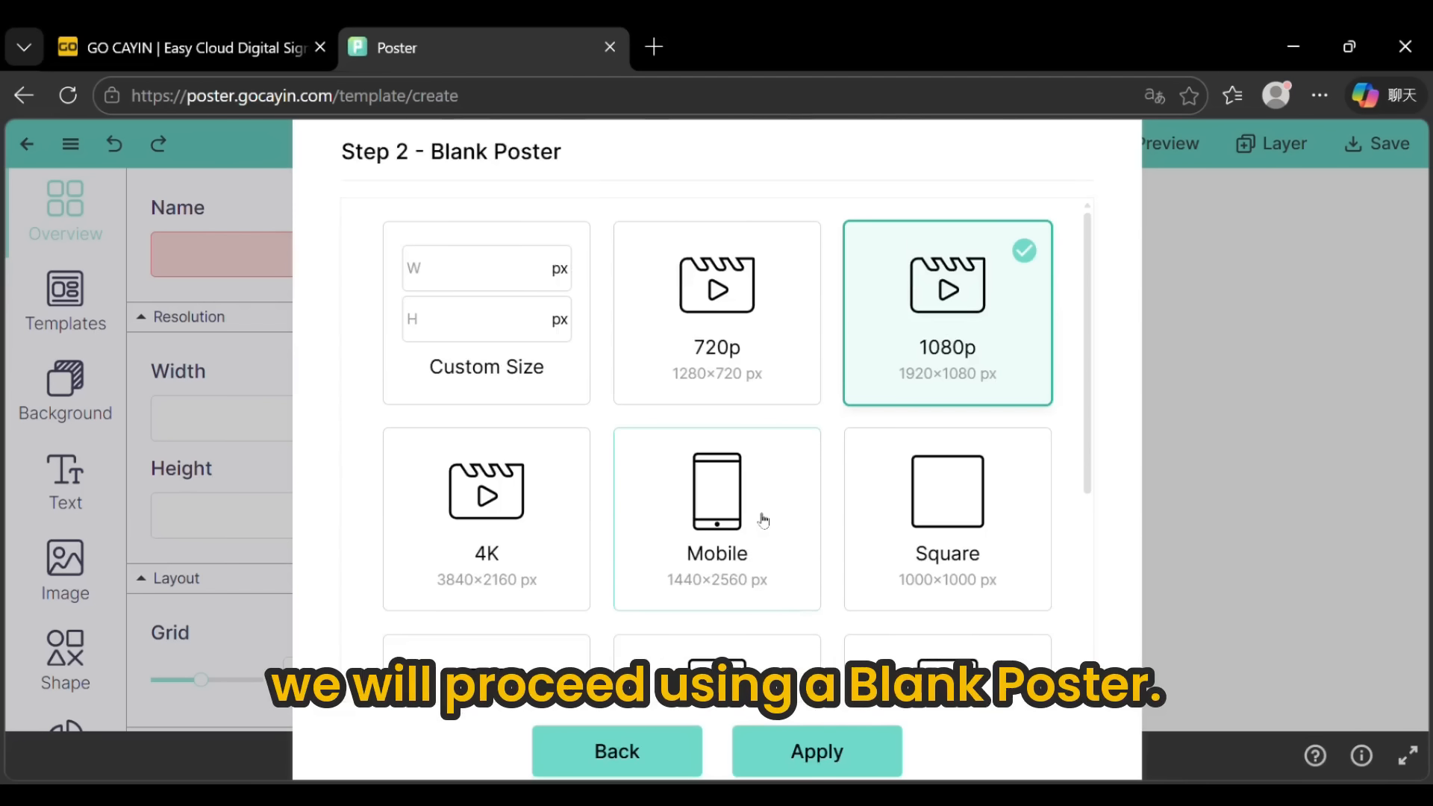
{"action": "left_click", "coordinate": [719, 300]}
{"action": "left_click", "coordinate": [817, 749]}
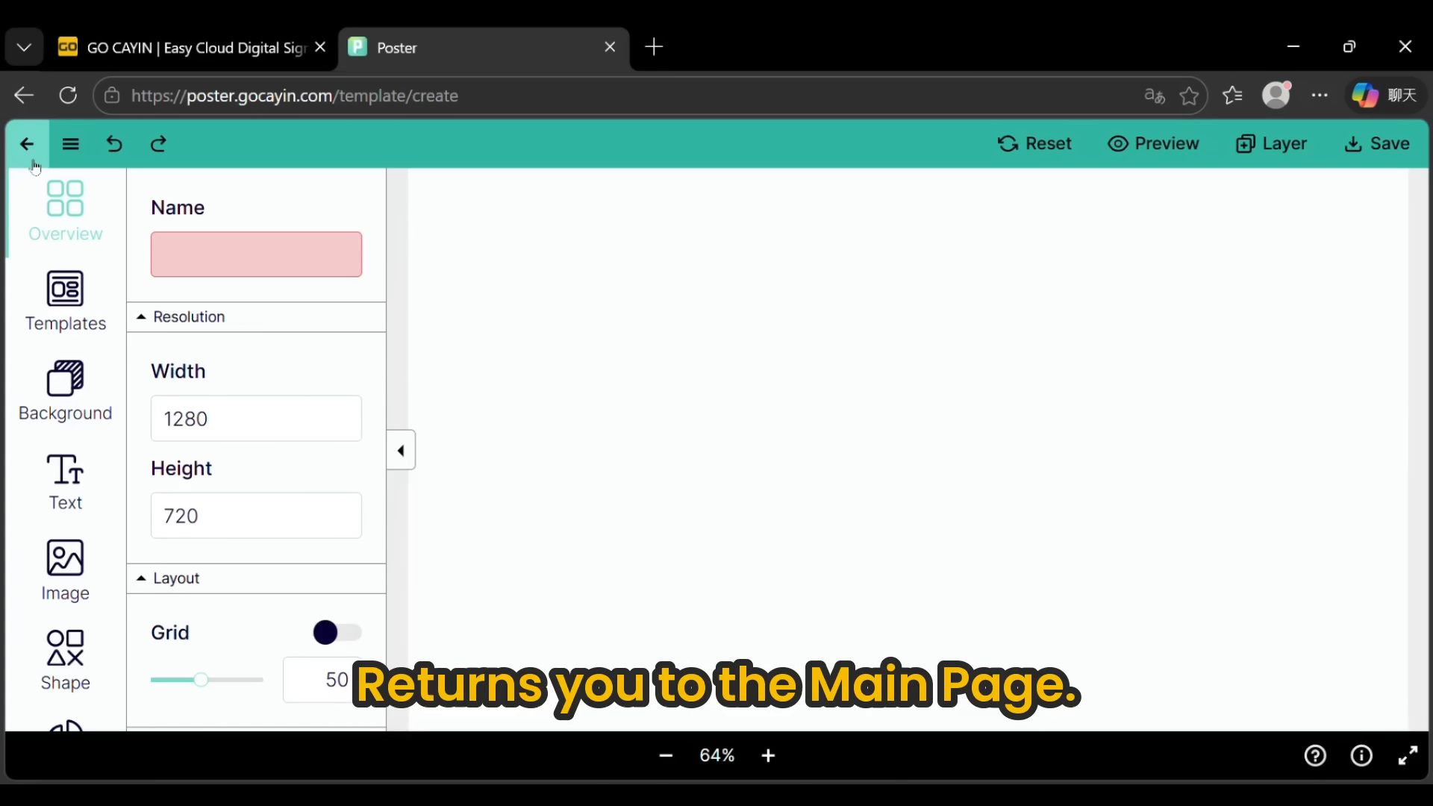
Step: Collapse the editor's sidebar and expand it again
{"action": "left_click", "coordinate": [71, 146]}
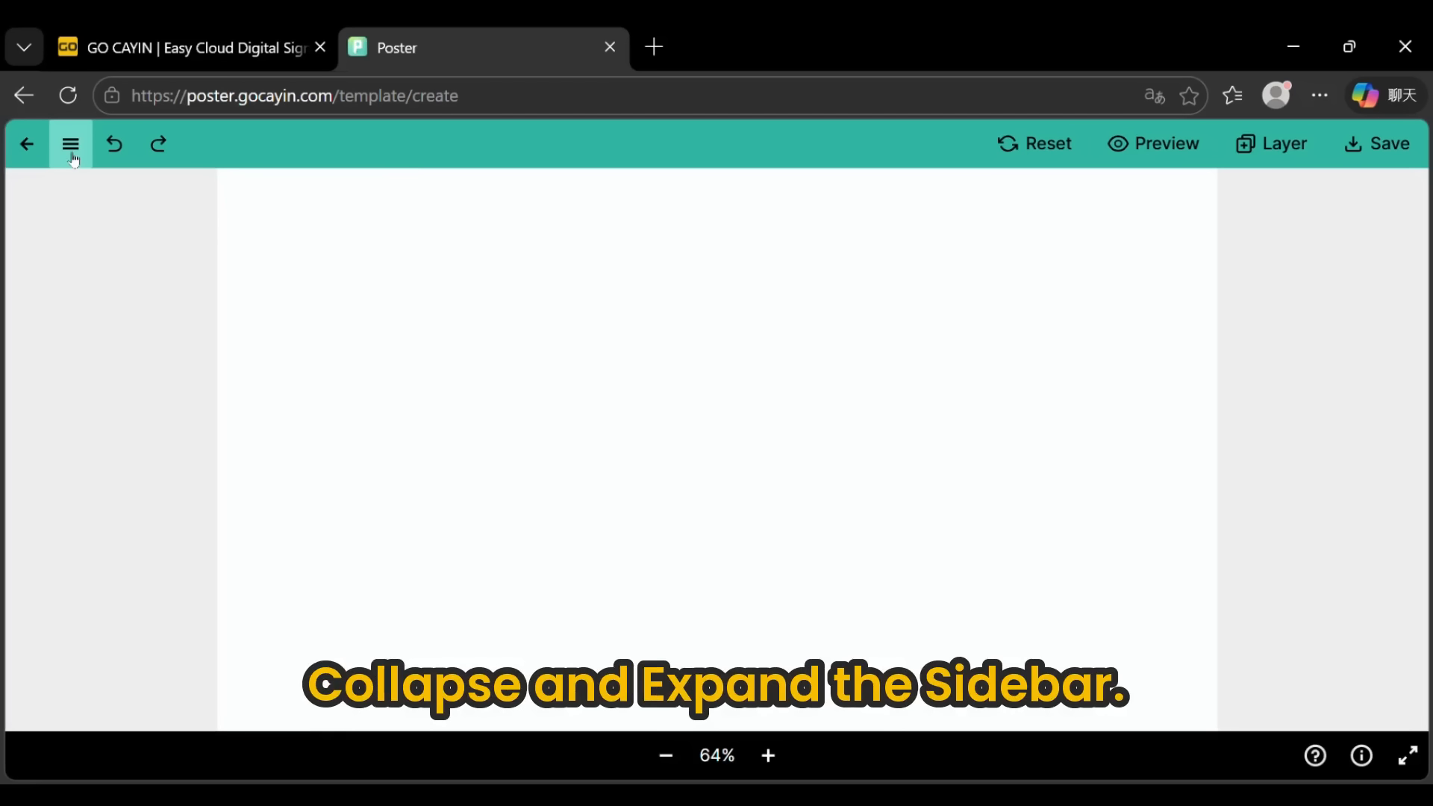
{"action": "left_click", "coordinate": [70, 146]}
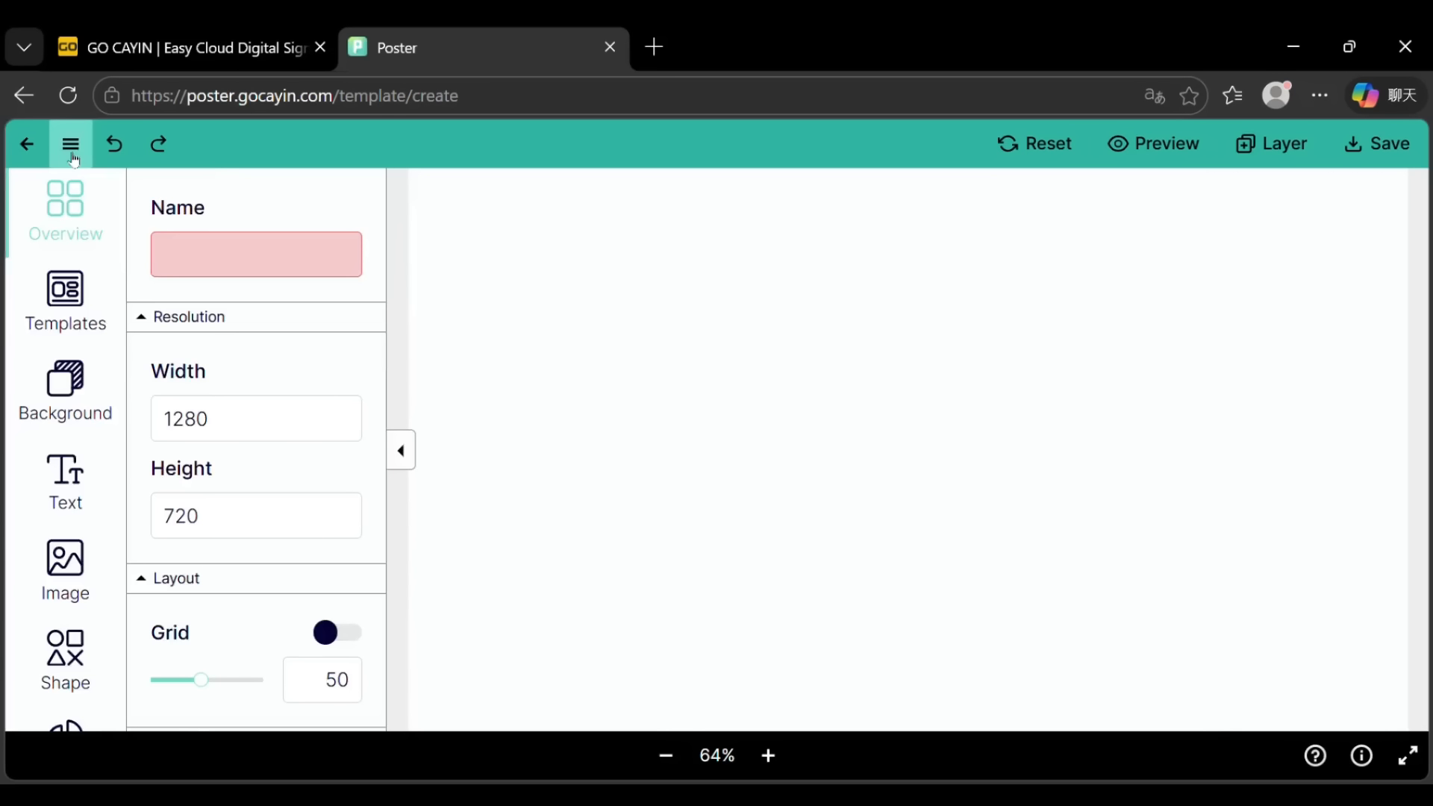
Step: Add a triangle filled with orange #FF6600FF and place it in the upper-left area of the poster
{"action": "left_click", "coordinate": [77, 672]}
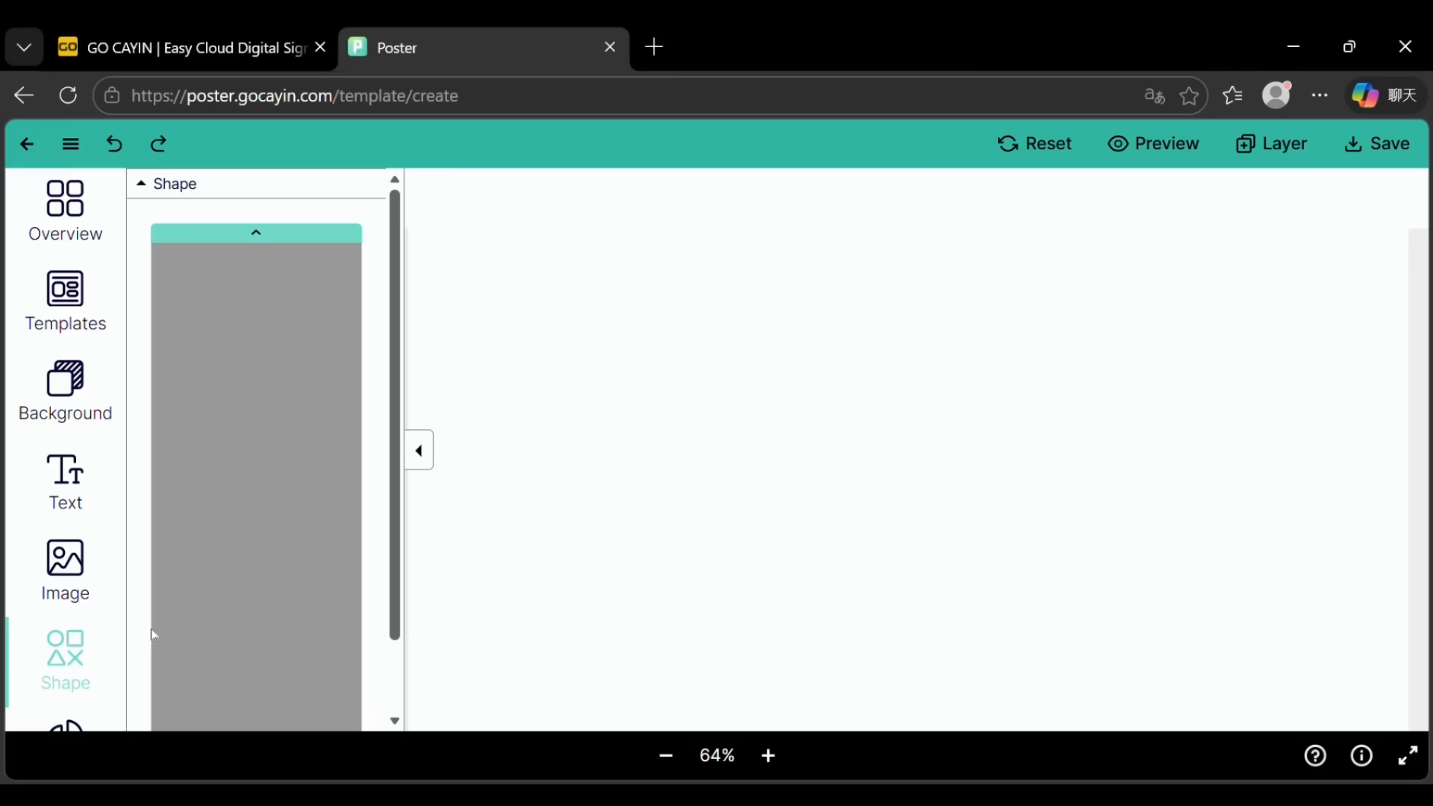
{"action": "left_click", "coordinate": [215, 306]}
{"action": "scroll", "coordinate": [298, 522], "scroll_direction": "down", "scroll_amount": 3}
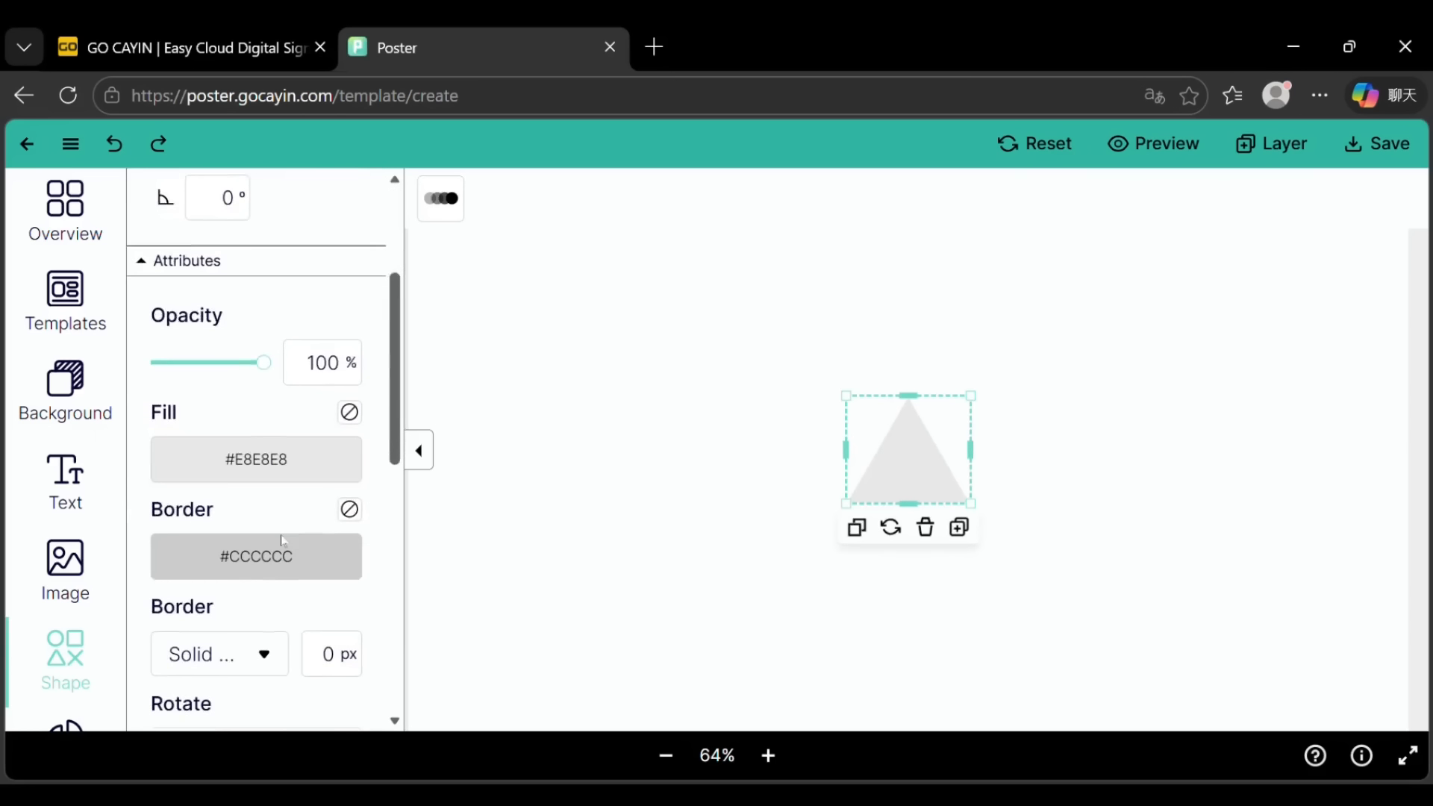
{"action": "left_click", "coordinate": [283, 540]}
{"action": "scroll", "coordinate": [326, 556], "scroll_direction": "down", "scroll_amount": 5}
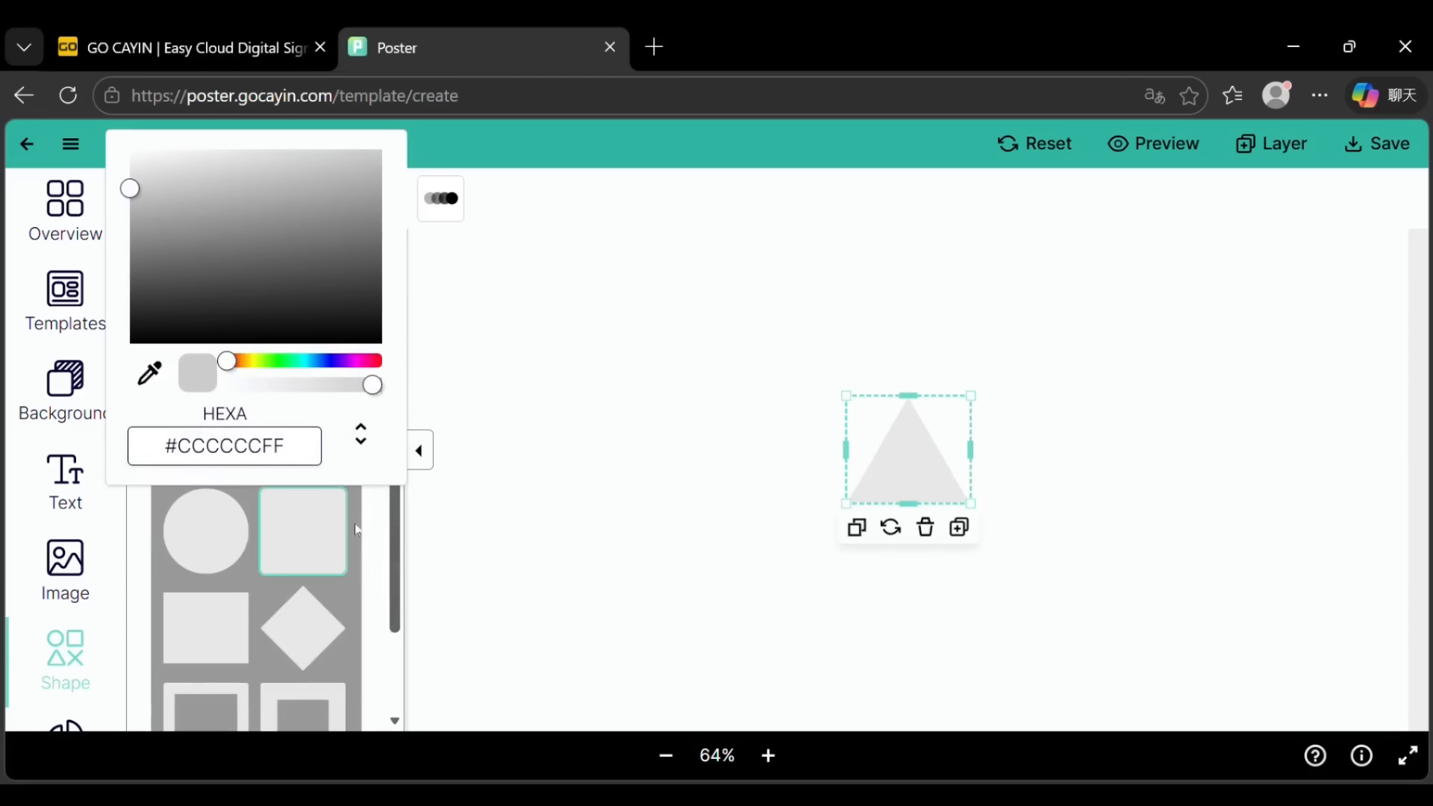
{"action": "scroll", "coordinate": [357, 526], "scroll_direction": "up", "scroll_amount": 6}
{"action": "left_click", "coordinate": [254, 347]}
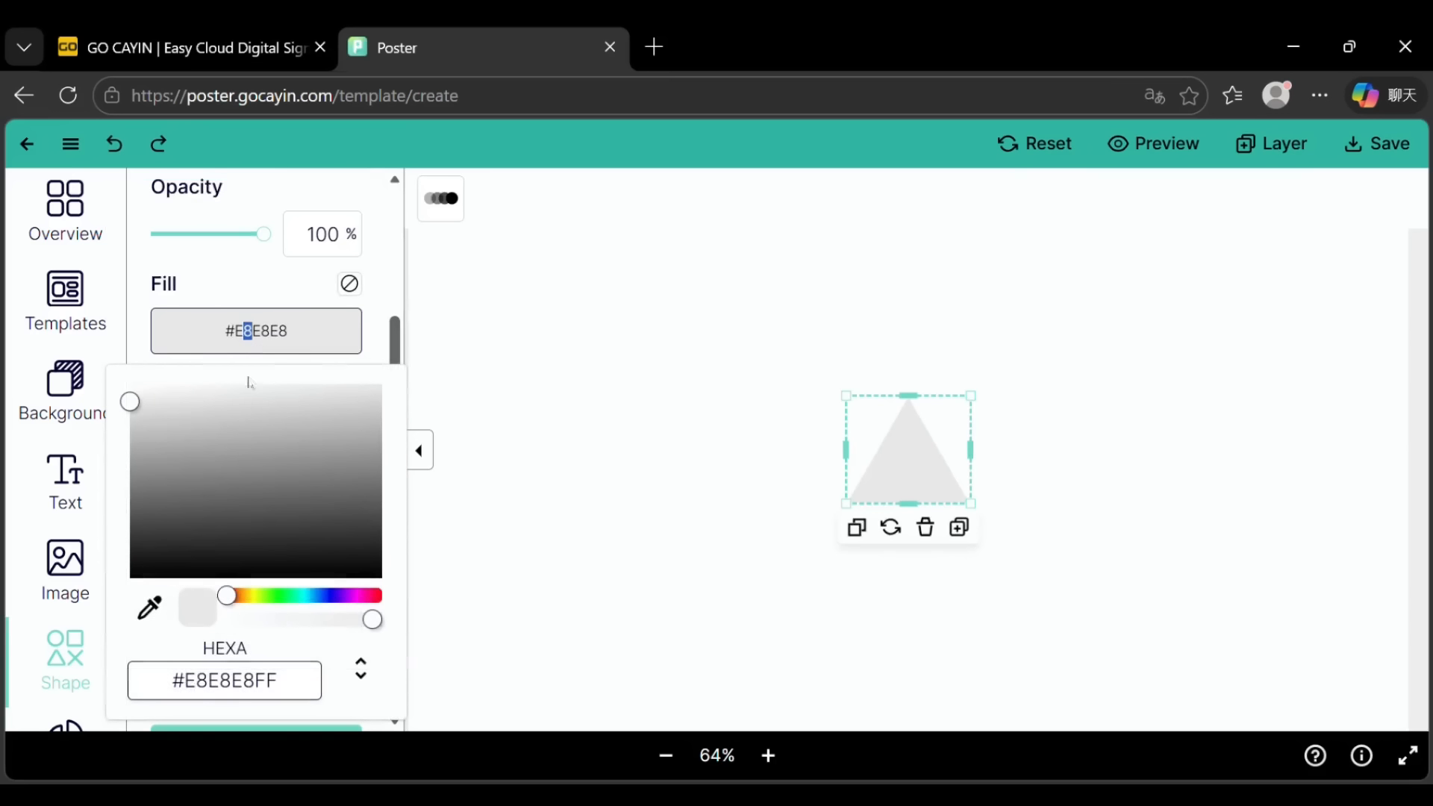
{"action": "left_click", "coordinate": [241, 596]}
{"action": "left_click_drag", "start_coordinate": [859, 460], "coordinate": [567, 373]}
Step: Add a circle just right of the triangle at about X 363, Y 172 px and fill it with green #00FF00FF
{"action": "left_click", "coordinate": [66, 660]}
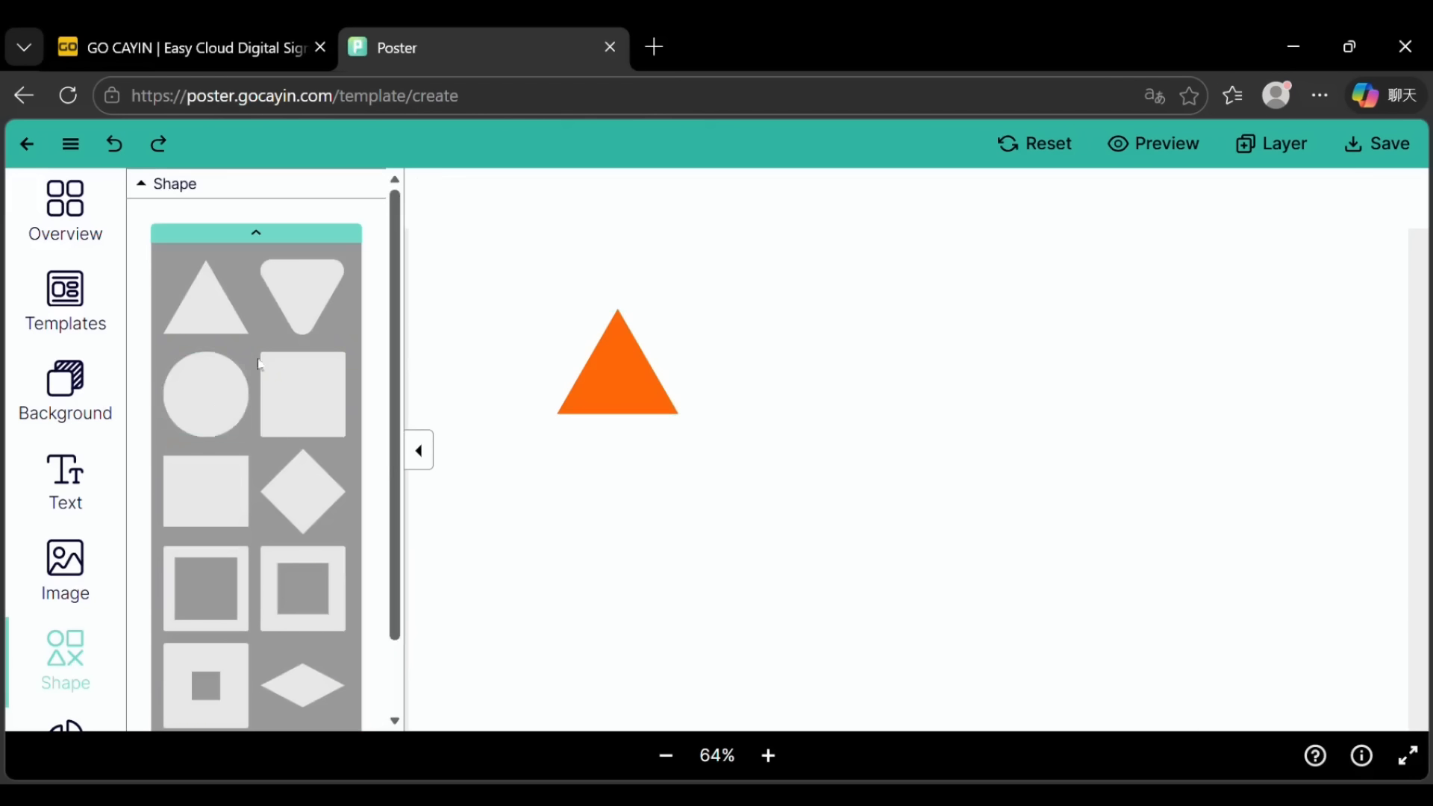
{"action": "left_click", "coordinate": [177, 434]}
{"action": "left_click_drag", "start_coordinate": [934, 435], "coordinate": [776, 374]}
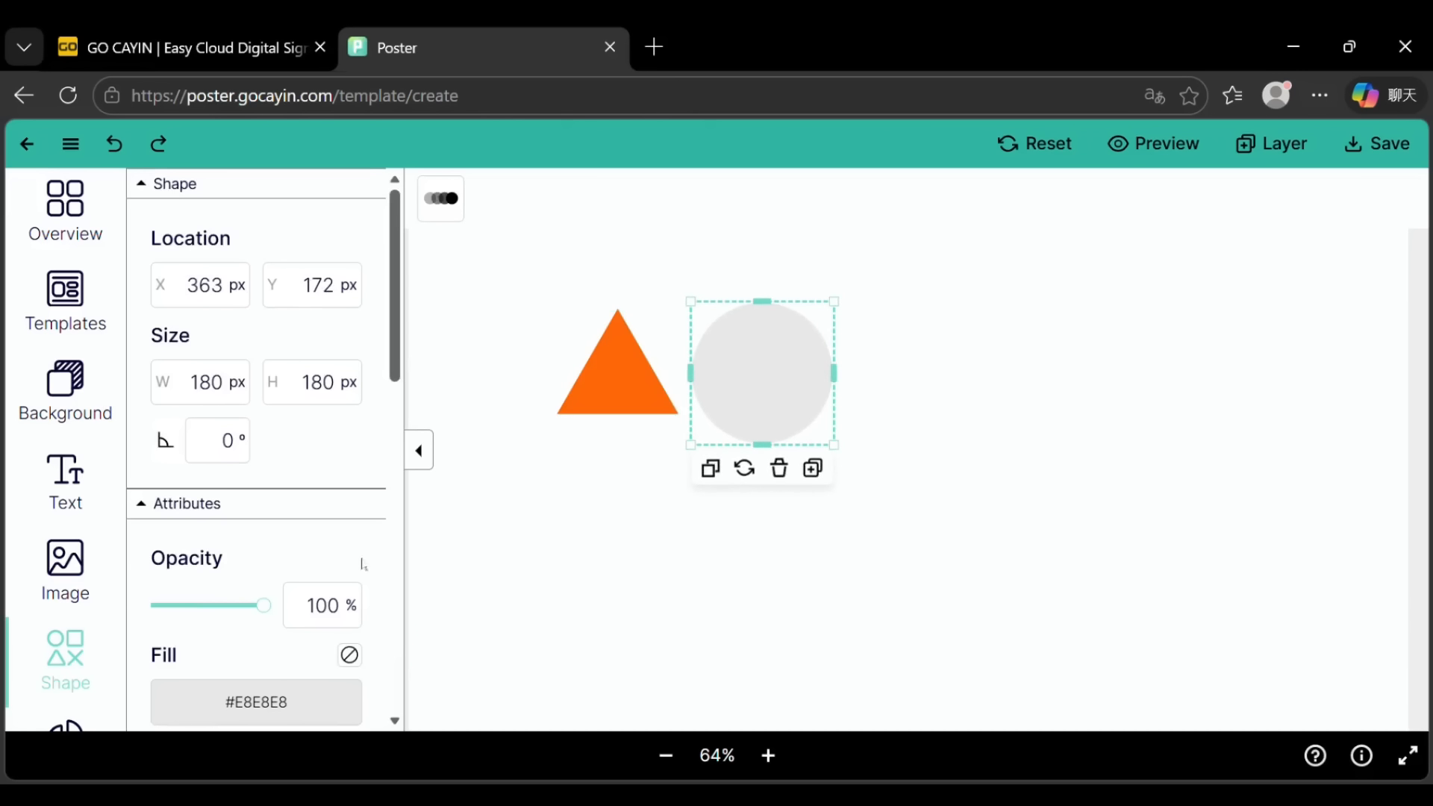
{"action": "left_click", "coordinate": [244, 702]}
{"action": "left_click", "coordinate": [276, 546]}
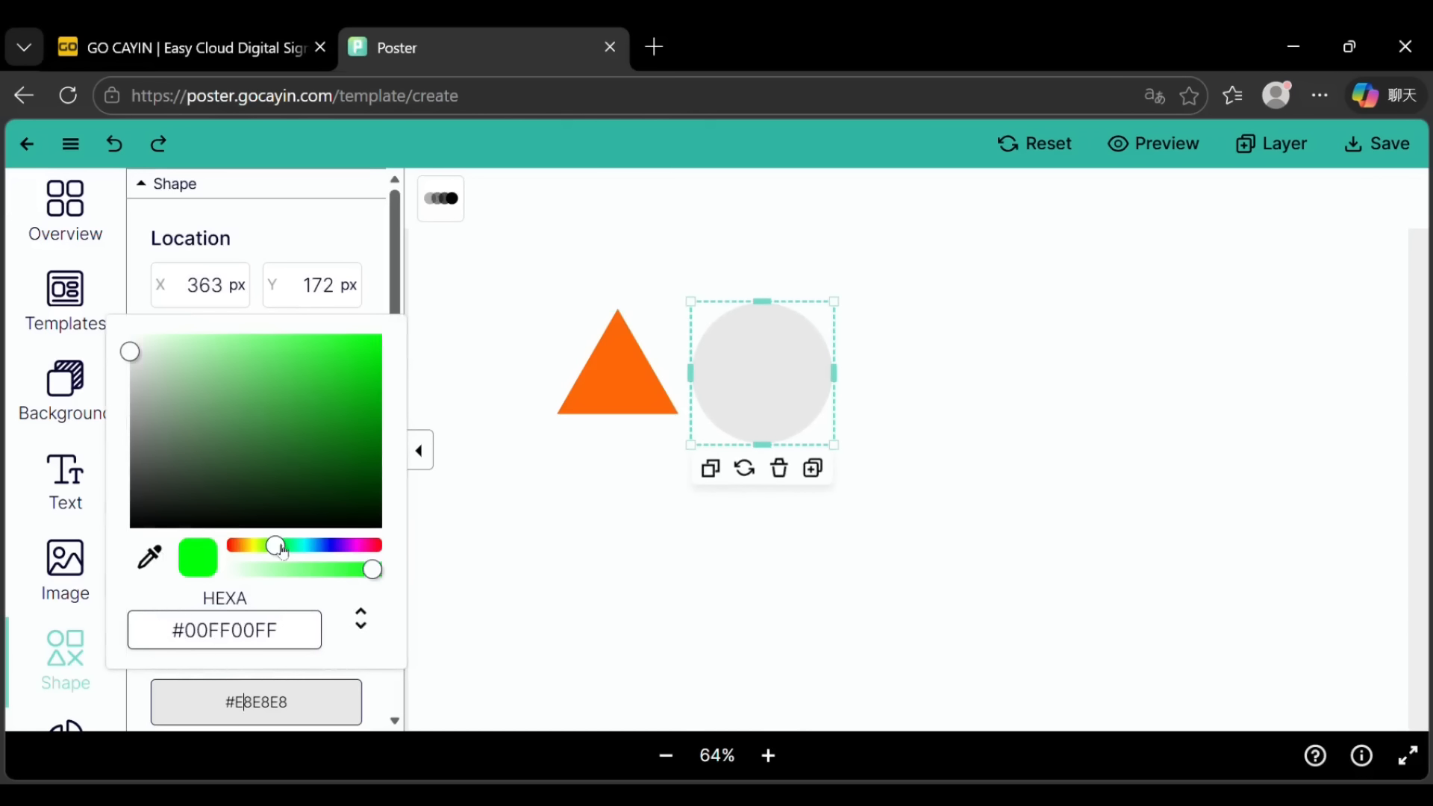
Step: Add a square right of the circle at about X 576, Y 198 px and fill it with blue #0019FFFF
{"action": "left_click", "coordinate": [69, 646]}
{"action": "left_click", "coordinate": [318, 419]}
{"action": "left_click_drag", "start_coordinate": [924, 459], "coordinate": [945, 398]}
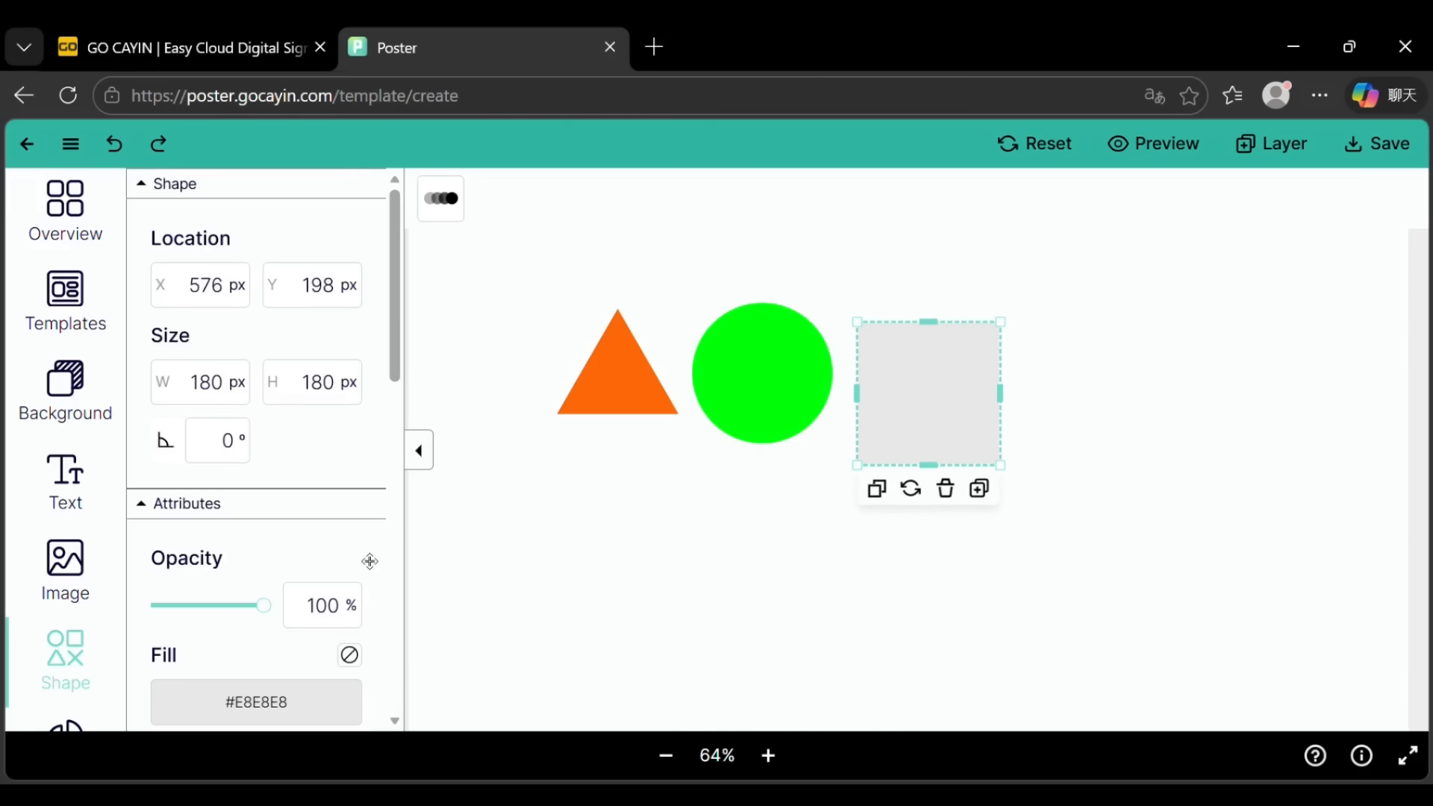
{"action": "scroll", "coordinate": [369, 562], "scroll_direction": "down", "scroll_amount": 2}
{"action": "left_click", "coordinate": [278, 582]}
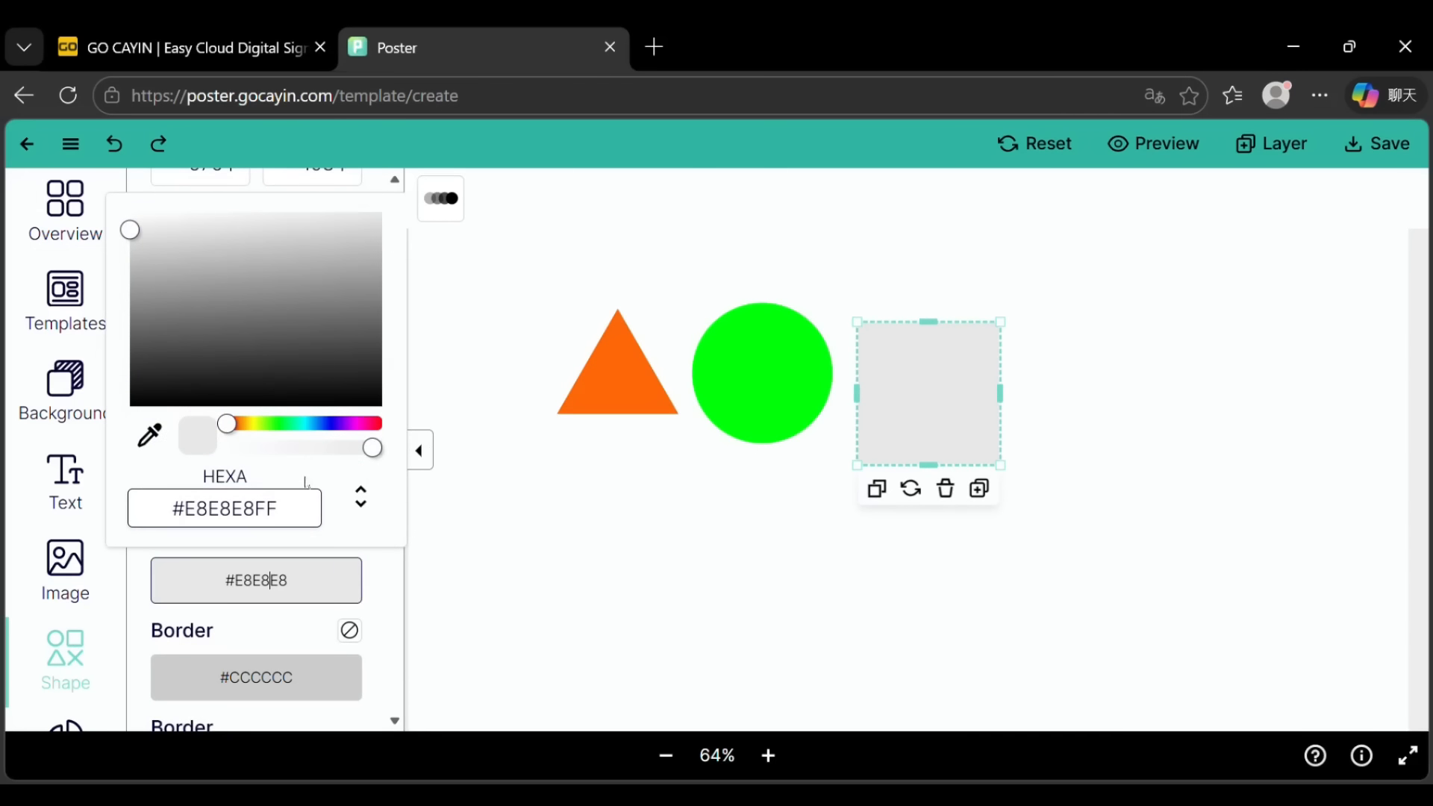
{"action": "left_click", "coordinate": [328, 424]}
{"action": "left_click", "coordinate": [611, 523]}
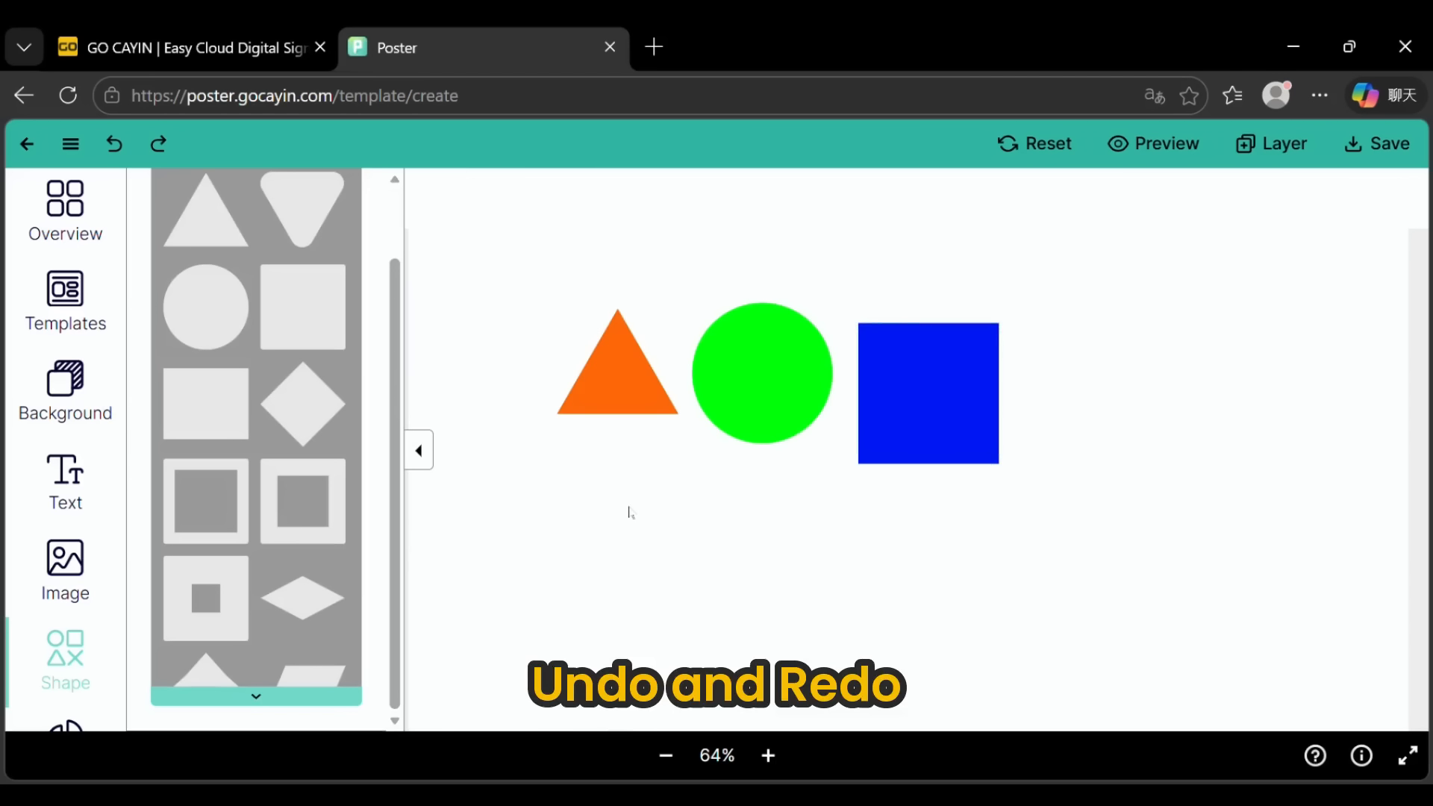
Step: Undo the square's blue fill and redo it
{"action": "left_click", "coordinate": [918, 374]}
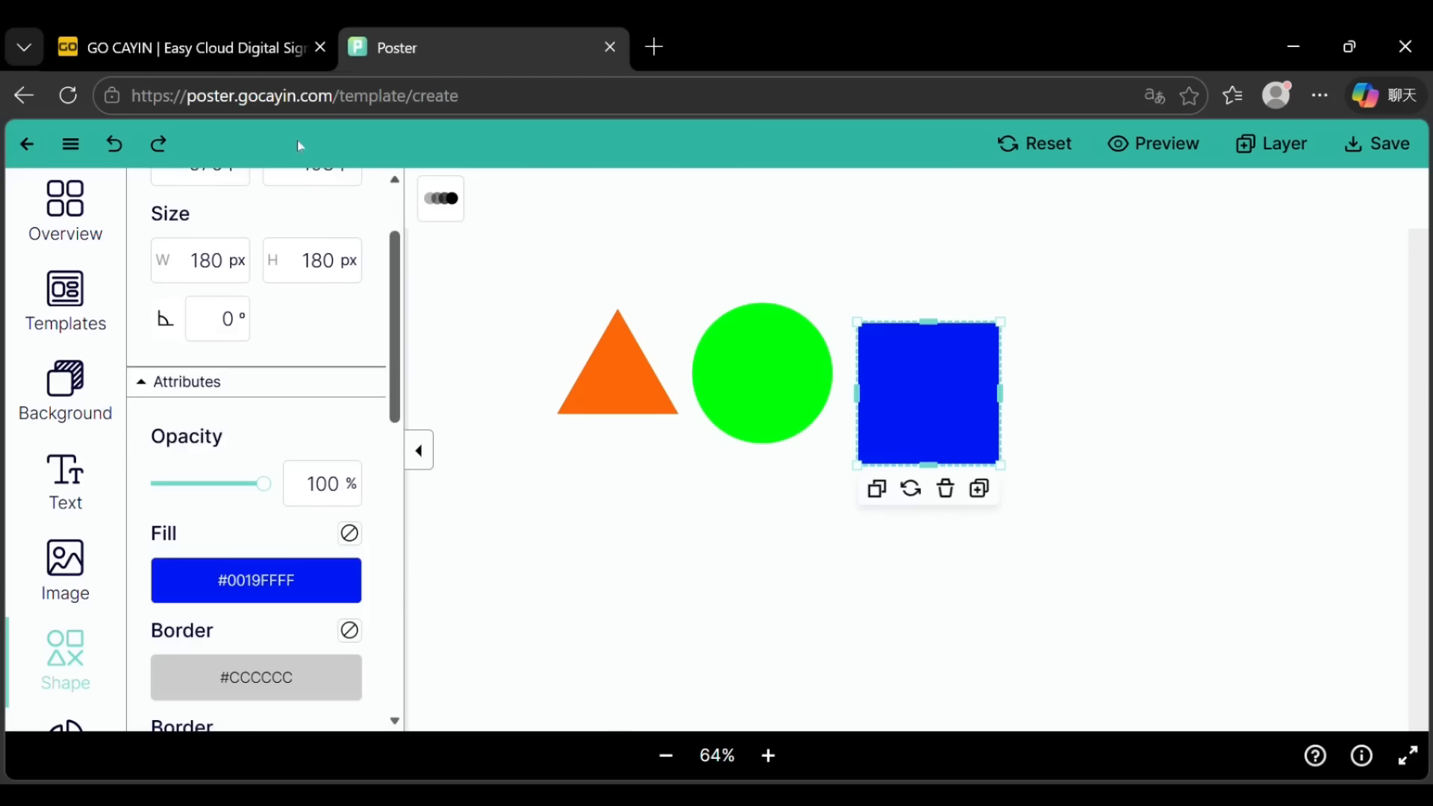
{"action": "left_click", "coordinate": [116, 145]}
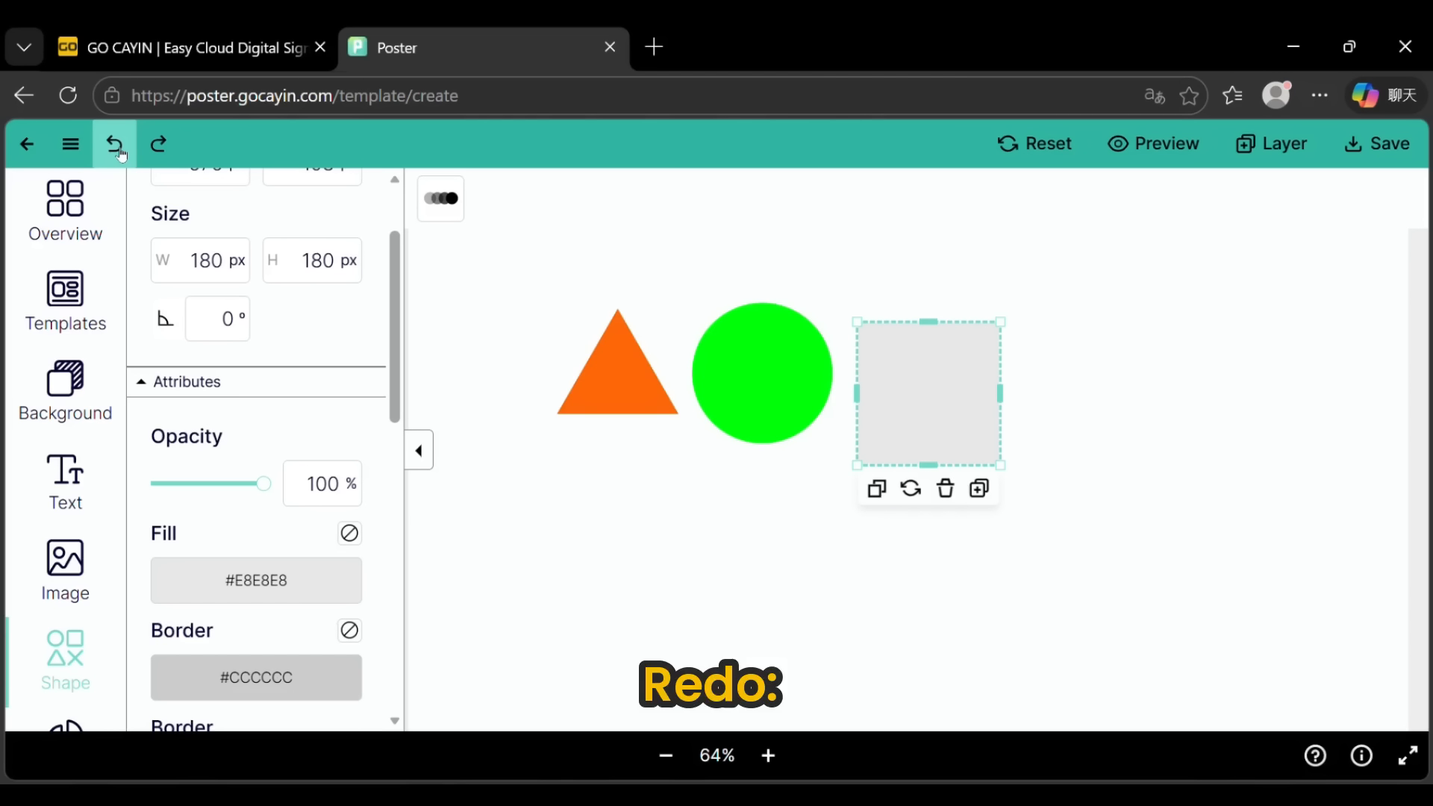
{"action": "left_click", "coordinate": [178, 153]}
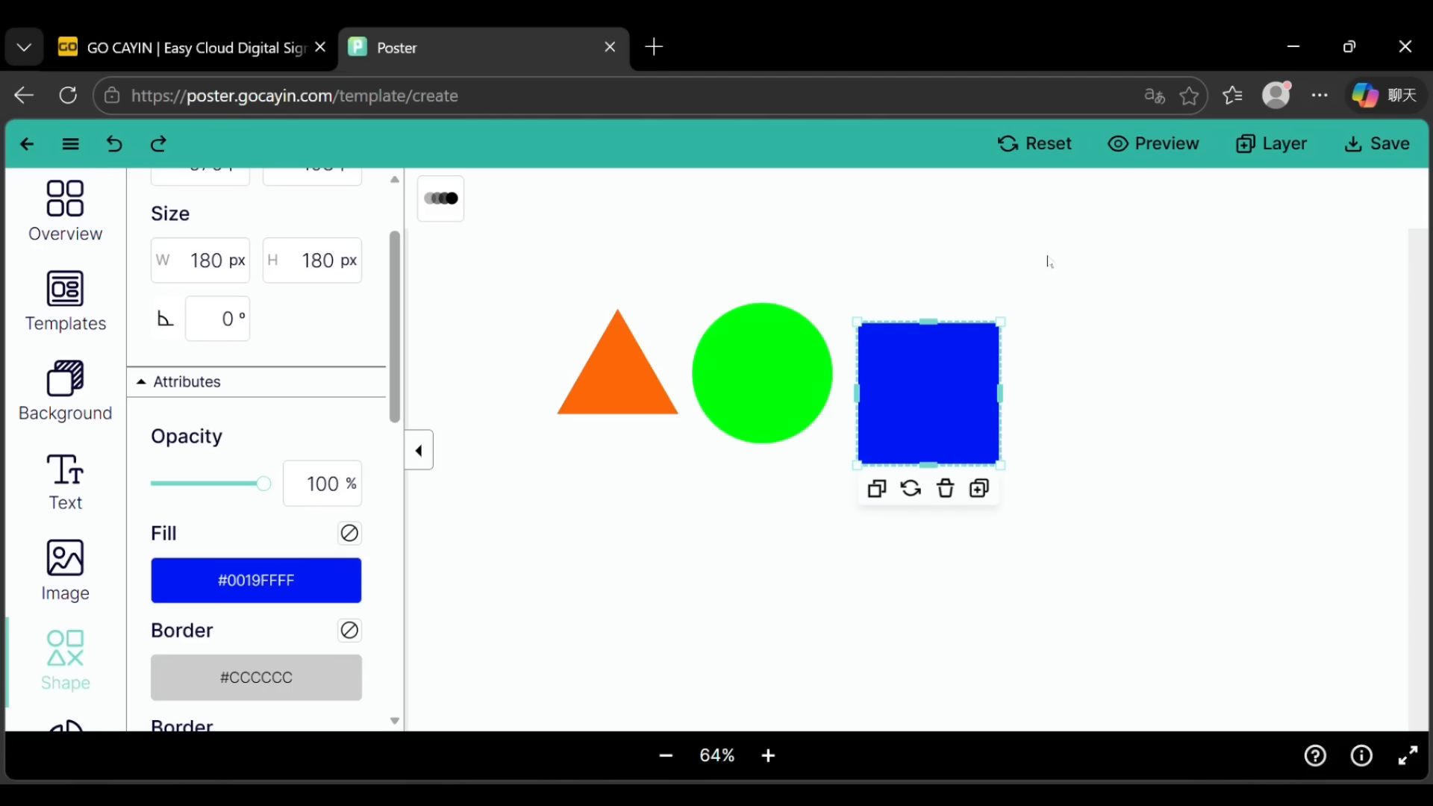
Step: Request a poster reset but decline it, and preview the poster before returning to the editor
{"action": "left_click", "coordinate": [1036, 144]}
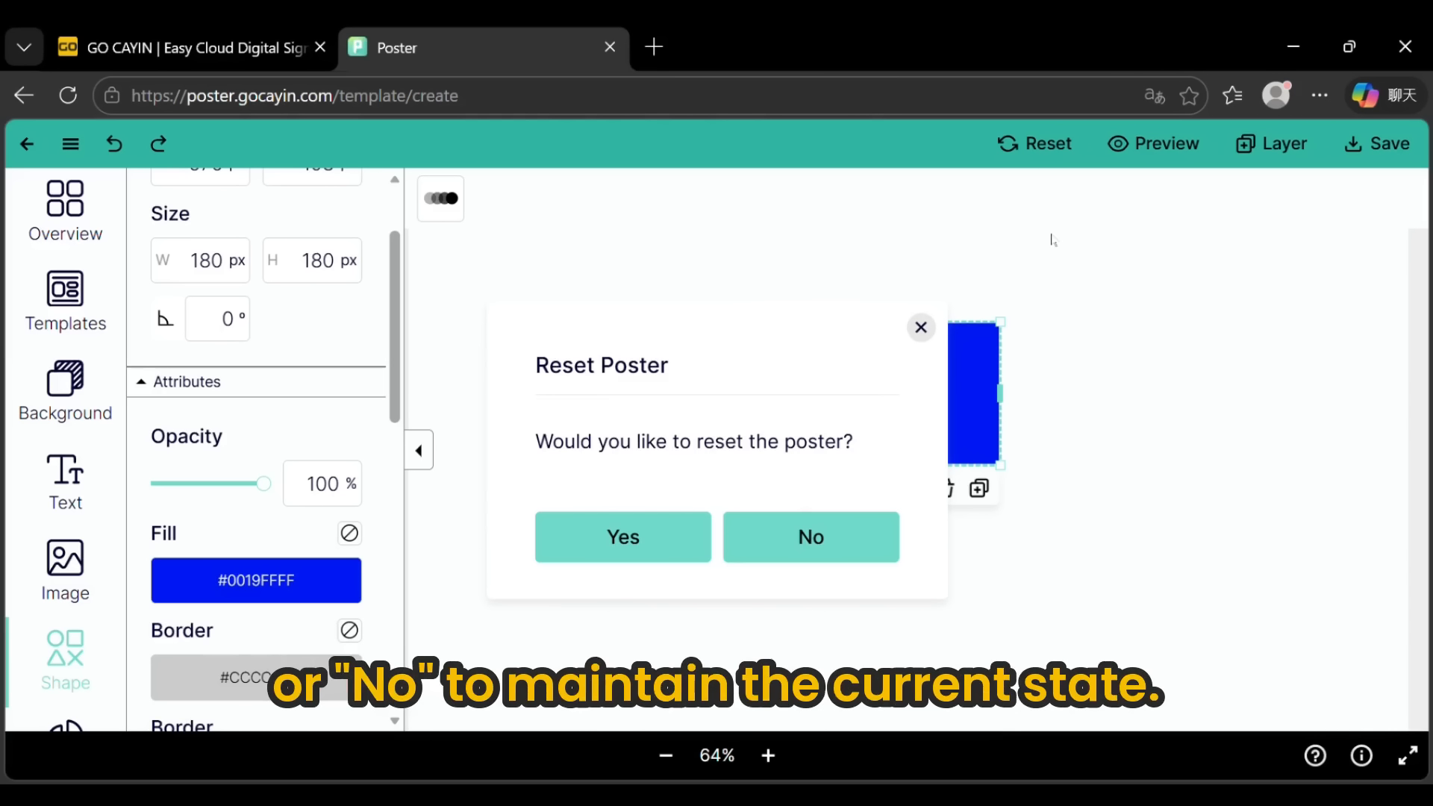
{"action": "left_click", "coordinate": [808, 551]}
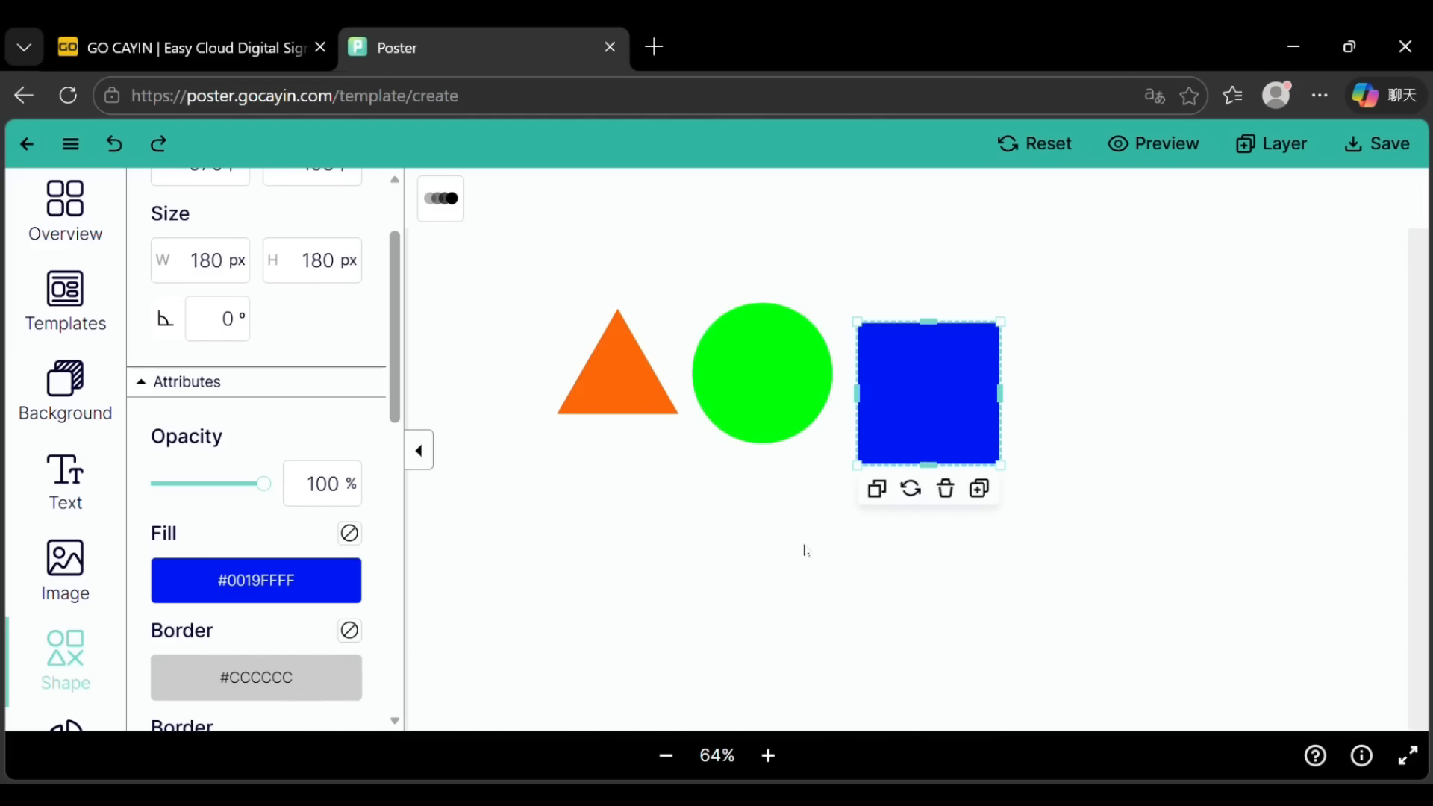
{"action": "left_click", "coordinate": [1185, 159]}
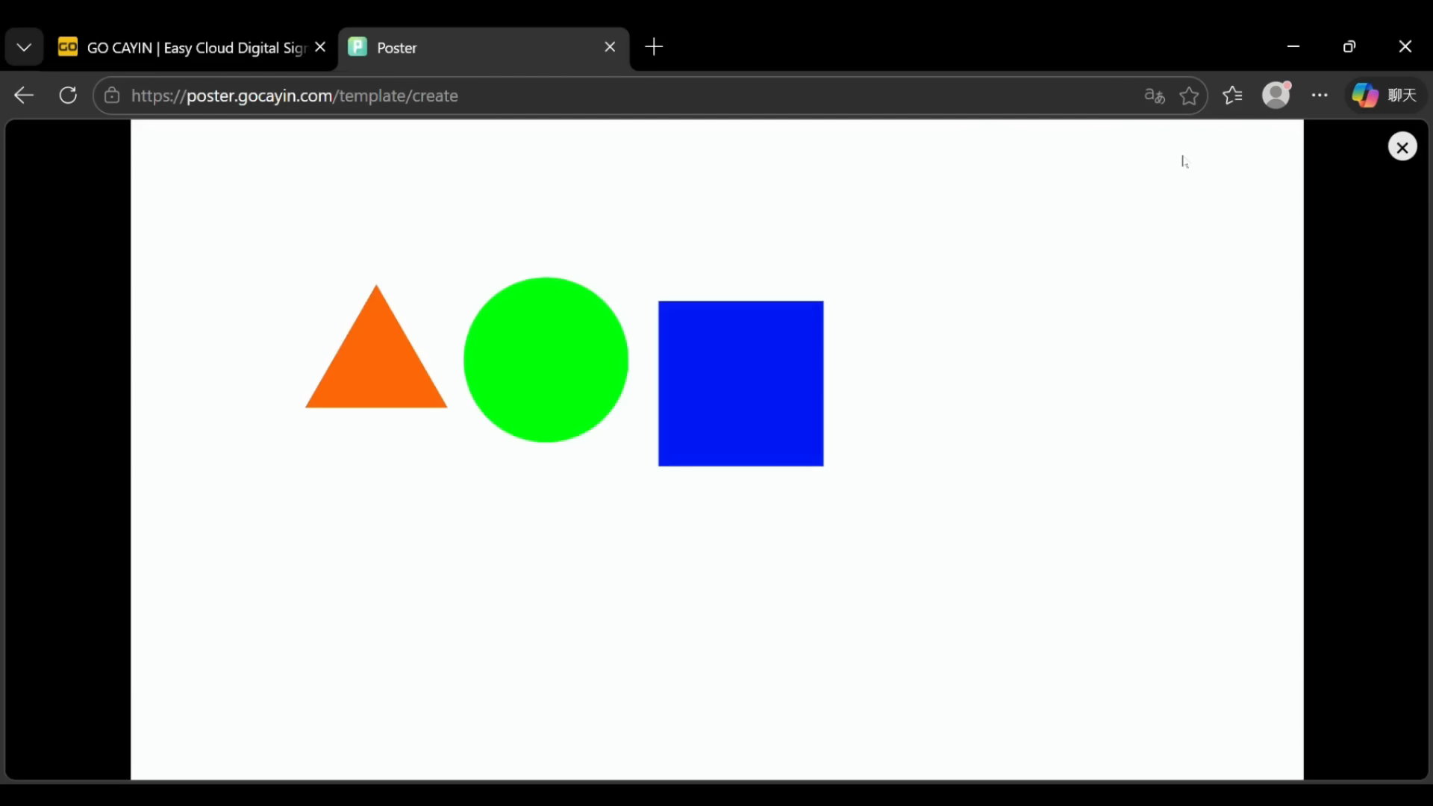
{"action": "left_click", "coordinate": [1403, 149]}
Step: Show the layer list and move the triangle and the square so that both overlap the circle
{"action": "left_click", "coordinate": [1298, 145]}
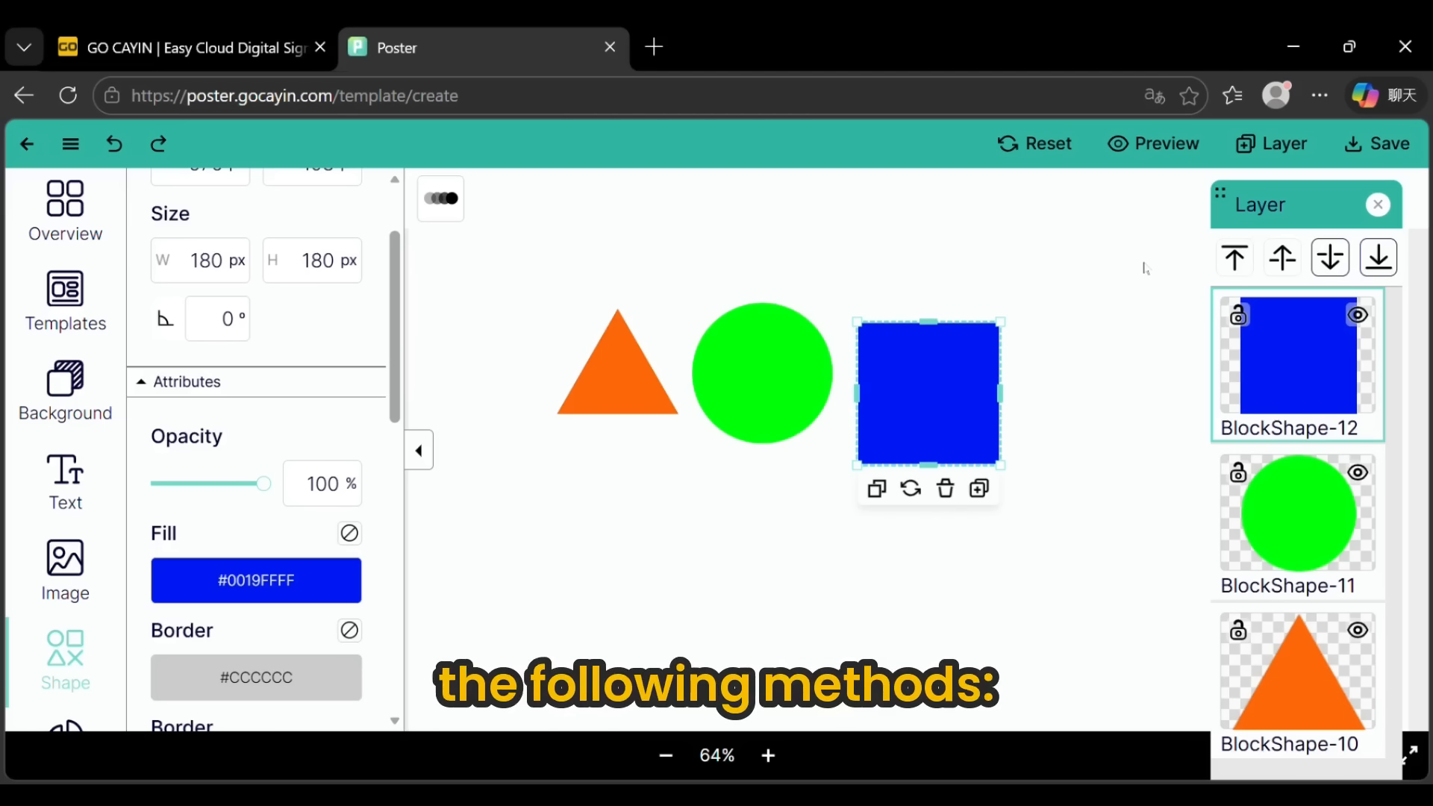
{"action": "left_click_drag", "start_coordinate": [605, 374], "coordinate": [702, 385]}
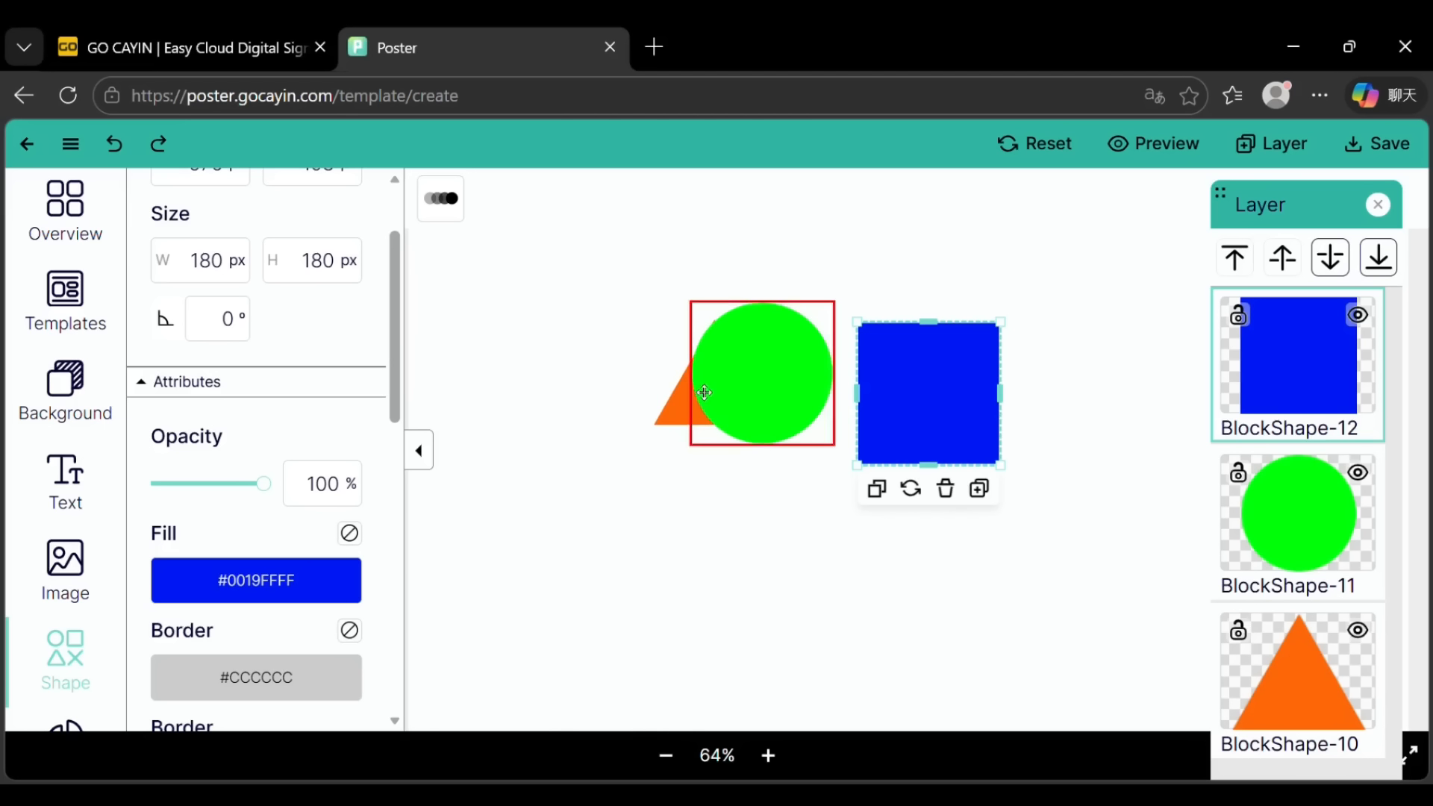
{"action": "left_click_drag", "start_coordinate": [910, 393], "coordinate": [834, 370]}
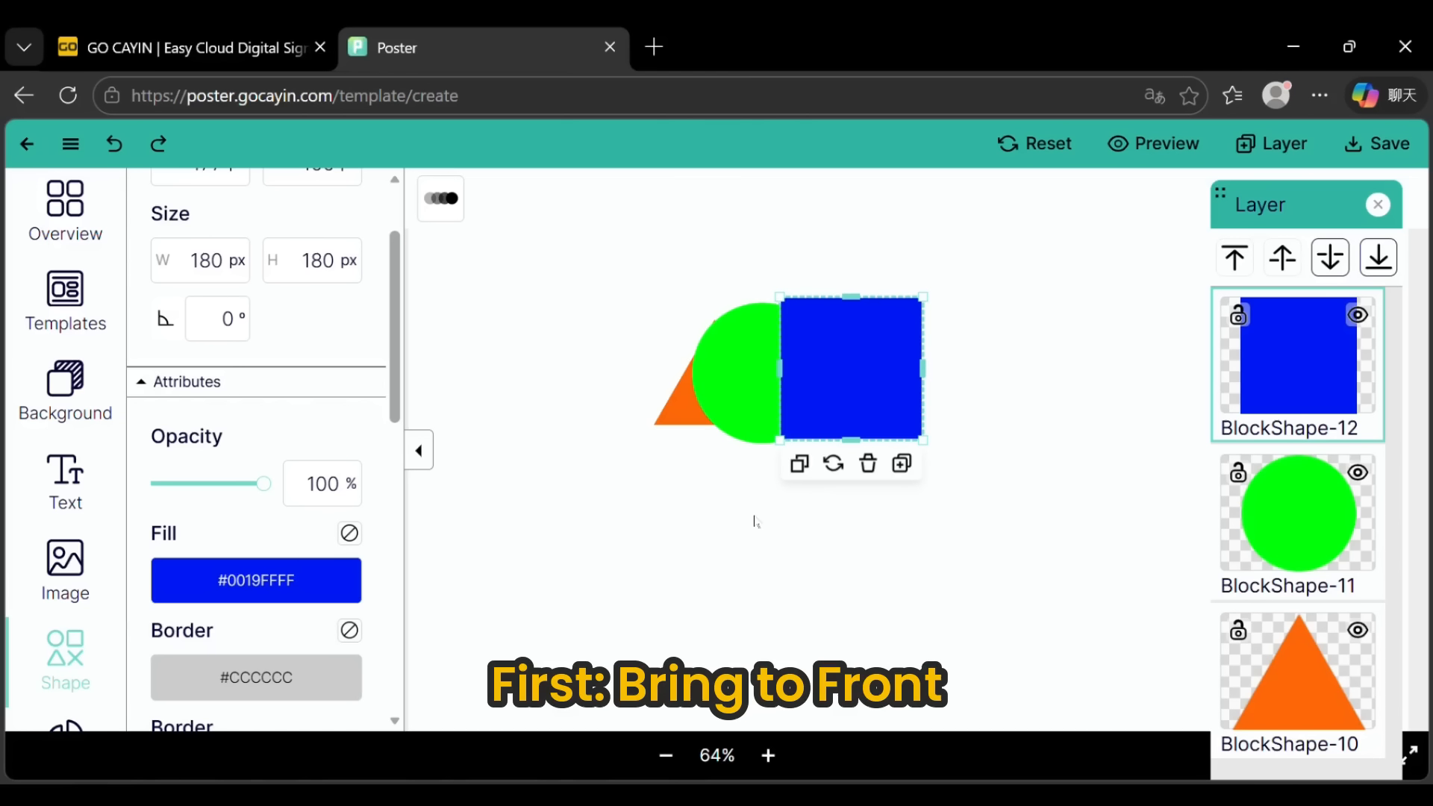
Step: Bring the green circle to the front of the layer order
{"action": "left_click", "coordinate": [733, 387]}
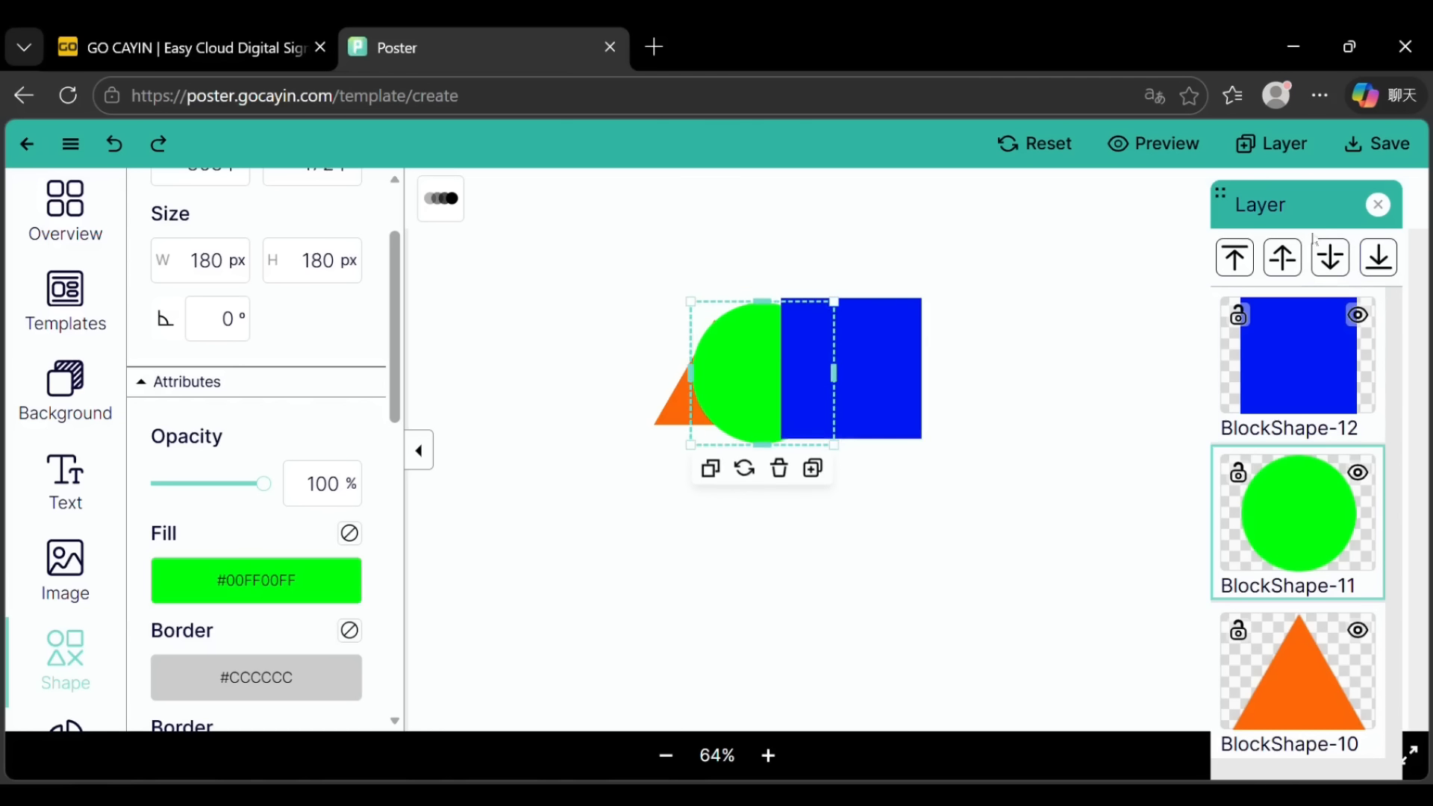
{"action": "left_click", "coordinate": [1241, 263]}
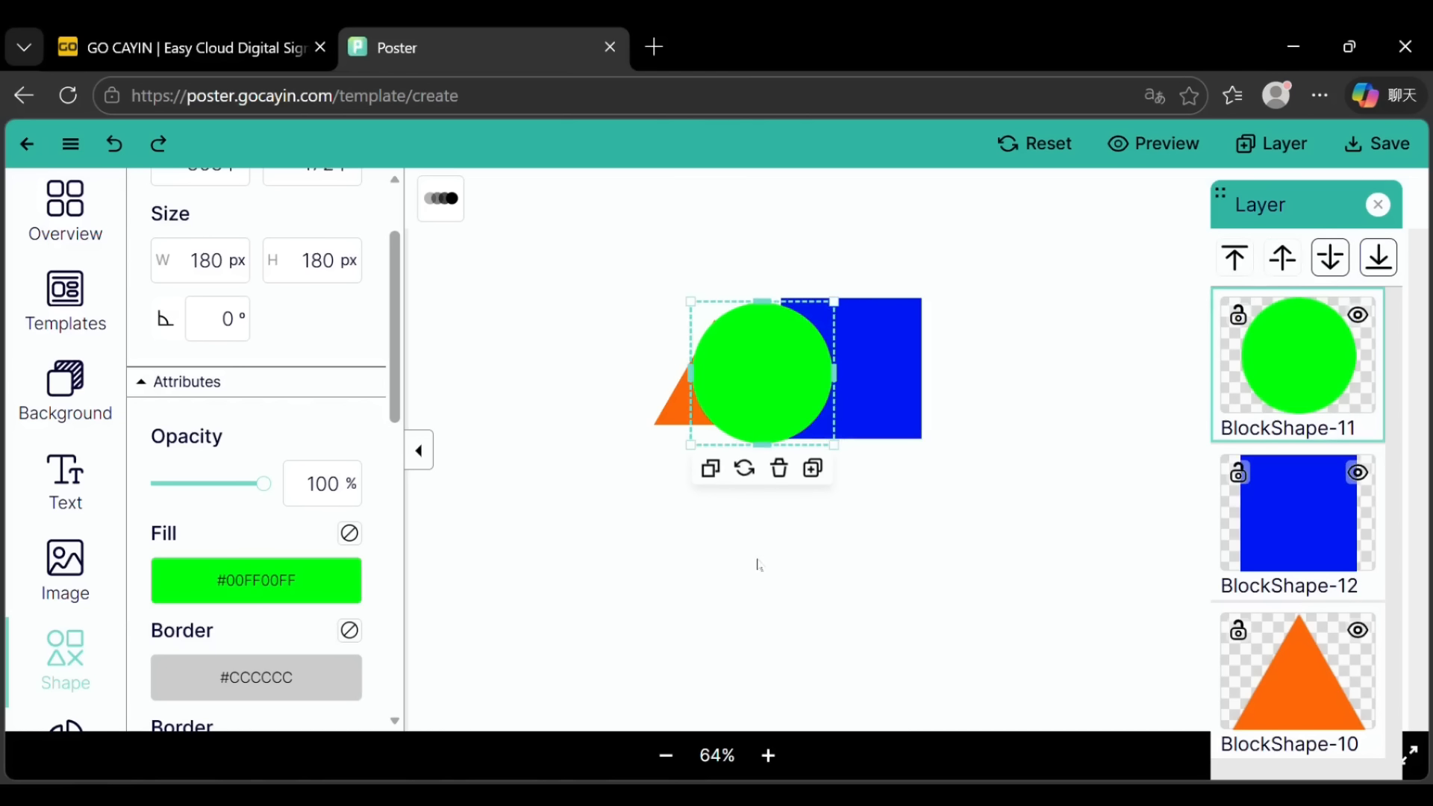
Step: Bring the orange triangle forward one layer and move it right so it lies between the circle and the square
{"action": "left_click", "coordinate": [688, 429]}
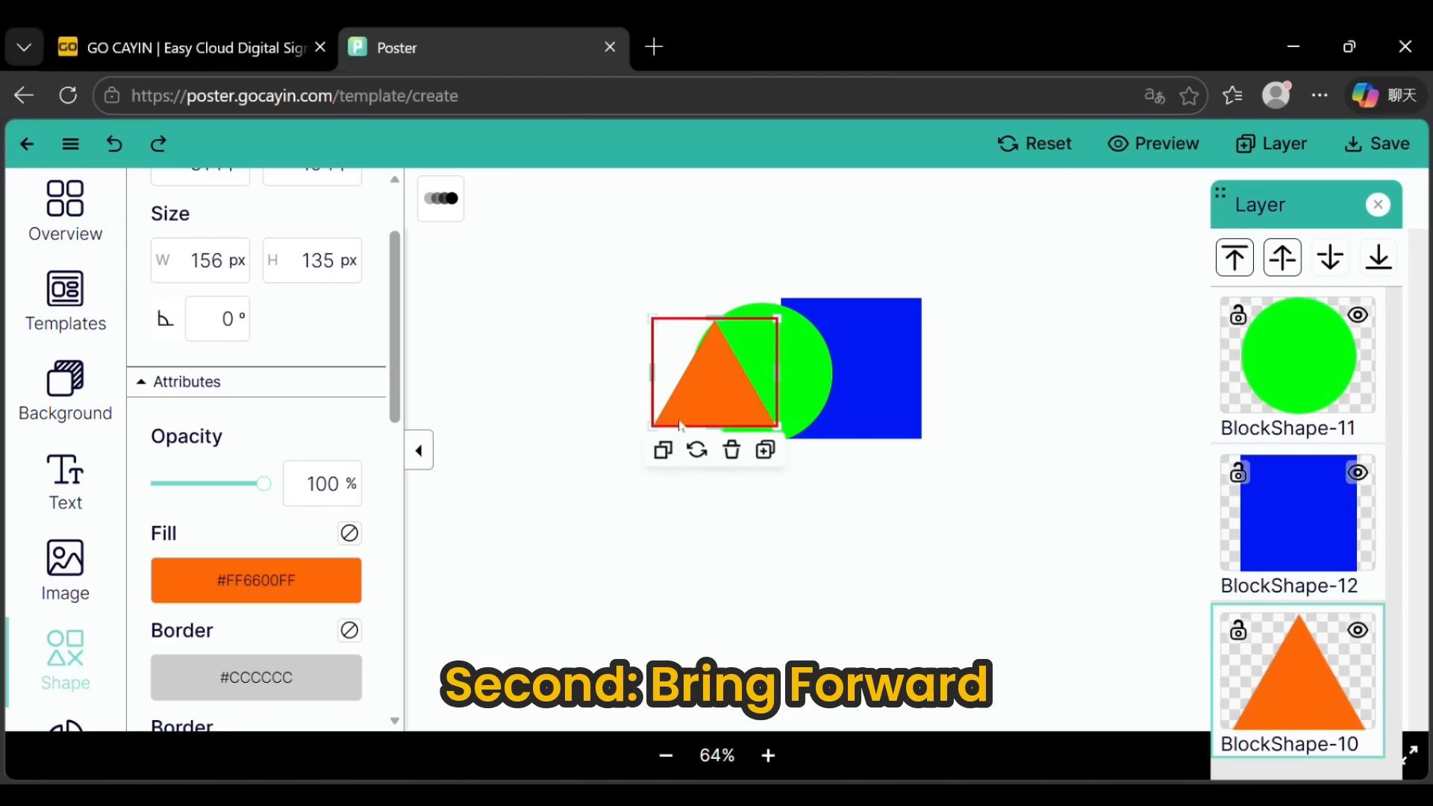
{"action": "left_click", "coordinate": [1291, 263]}
{"action": "left_click_drag", "start_coordinate": [676, 417], "coordinate": [750, 407]}
{"action": "left_click", "coordinate": [879, 451]}
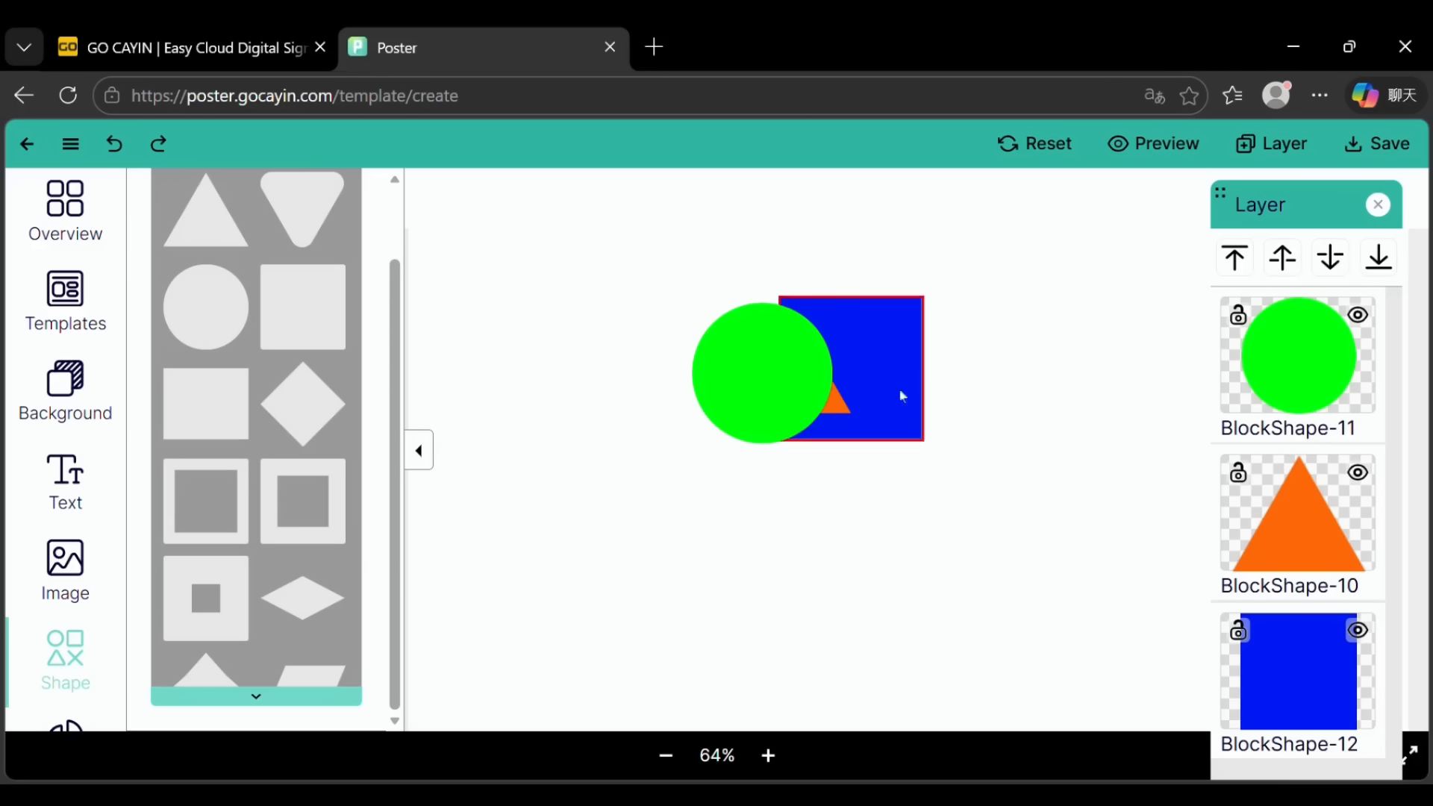
Step: Send the orange triangle backward one layer and move the blue square up and right to expose its corner
{"action": "left_click", "coordinate": [849, 413]}
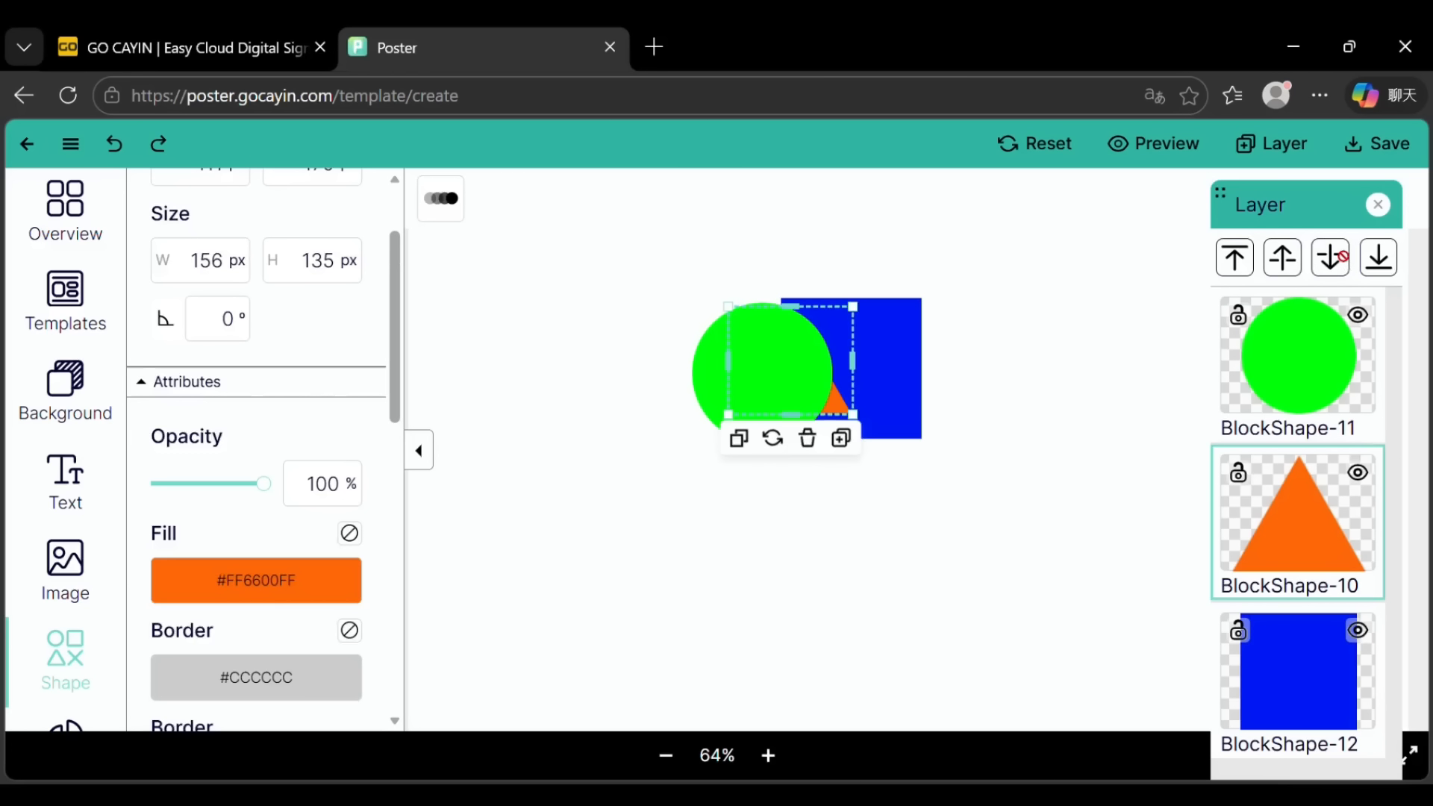
{"action": "left_click", "coordinate": [1330, 258]}
{"action": "left_click_drag", "start_coordinate": [918, 388], "coordinate": [949, 336]}
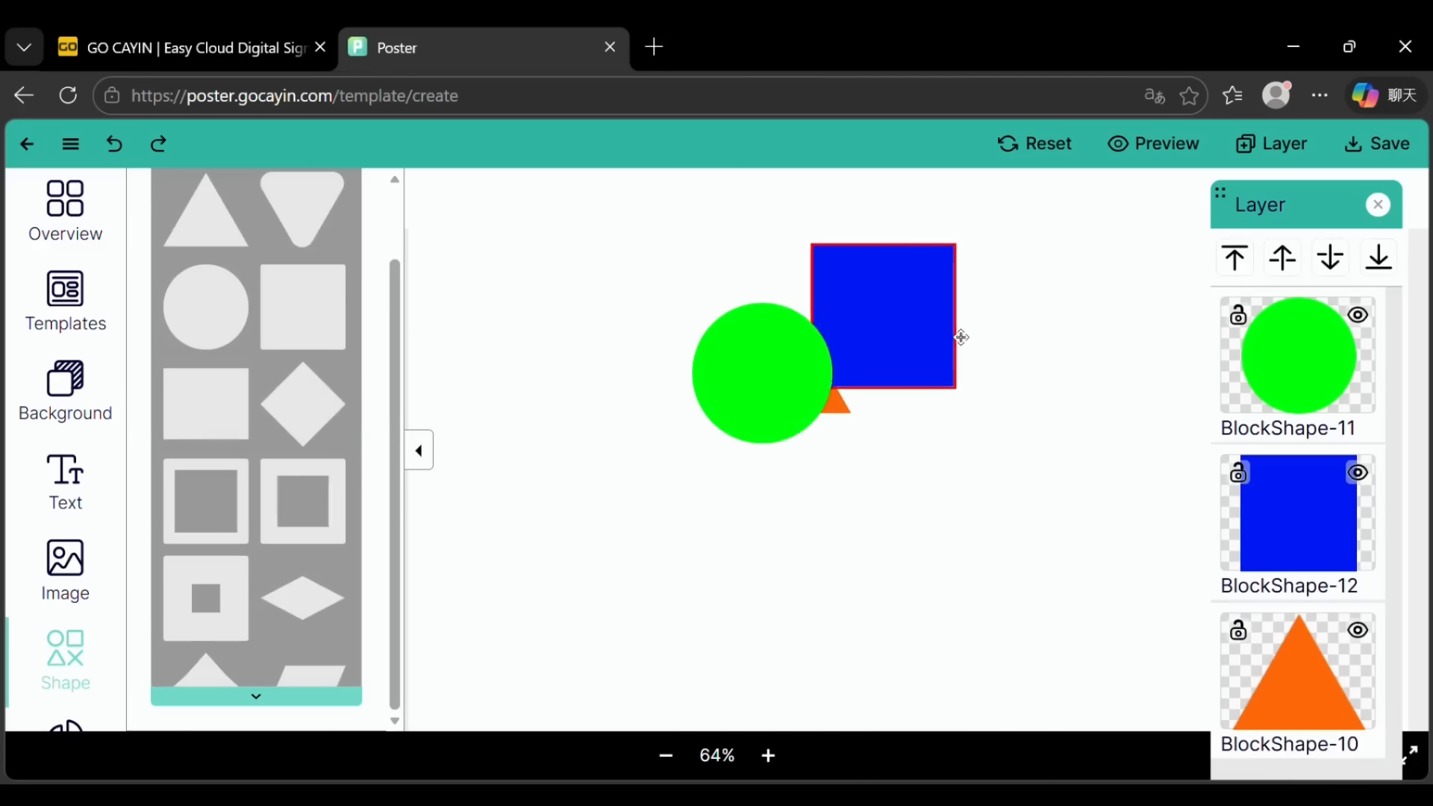
Step: Move the green circle up so it overlaps the square and the triangle, and send it to the back of the layer order
{"action": "left_click_drag", "start_coordinate": [816, 389], "coordinate": [837, 335]}
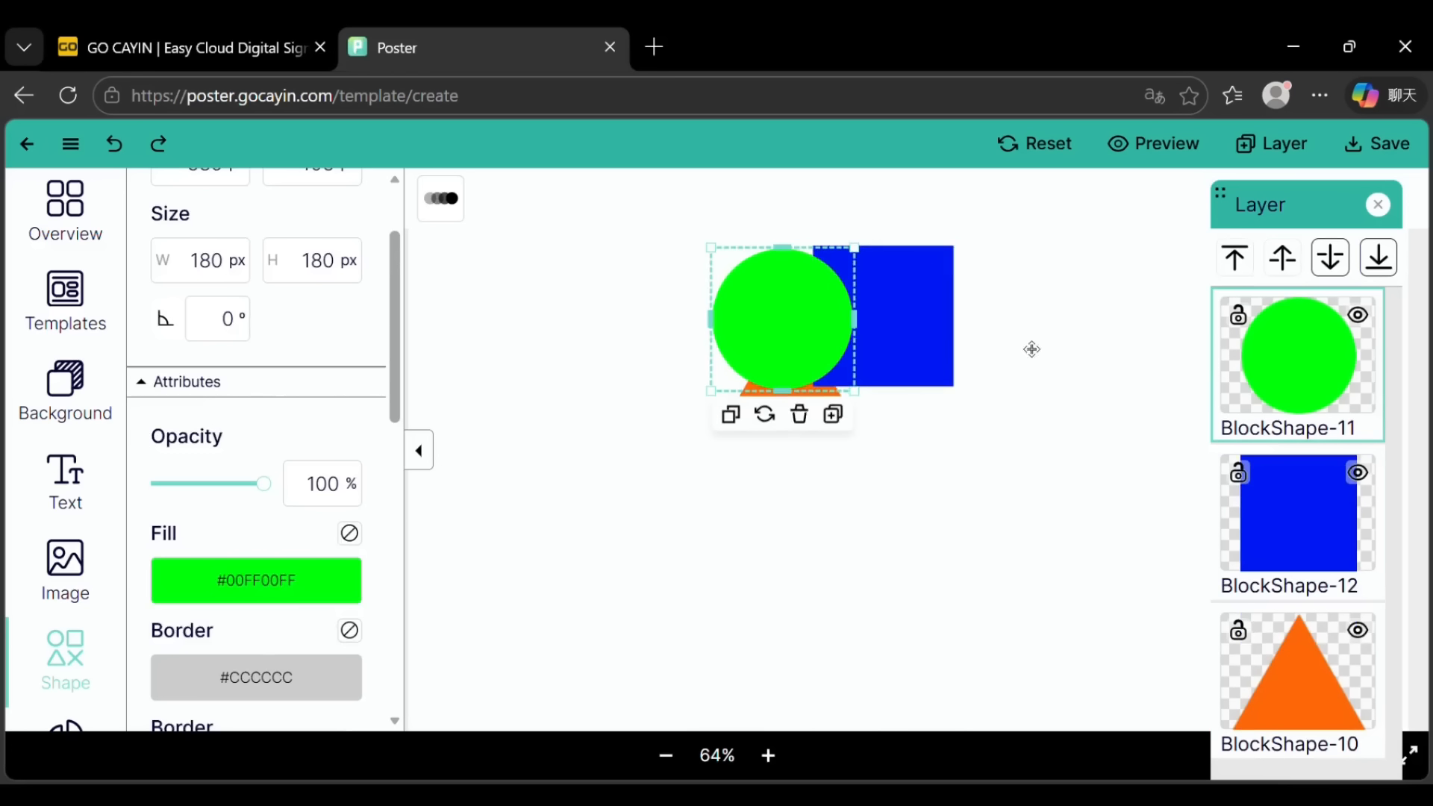
{"action": "left_click", "coordinate": [1090, 360]}
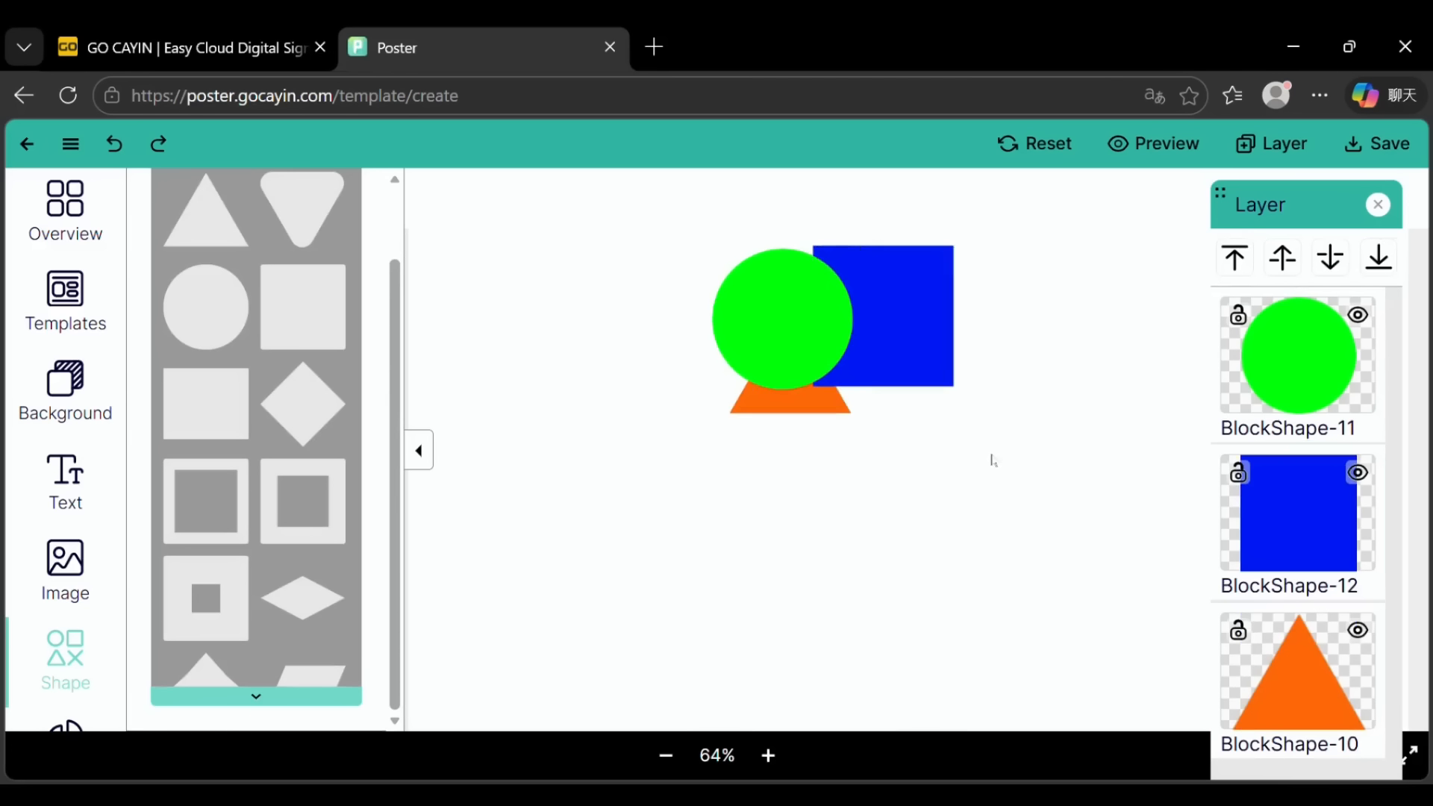
{"action": "left_click", "coordinate": [787, 333]}
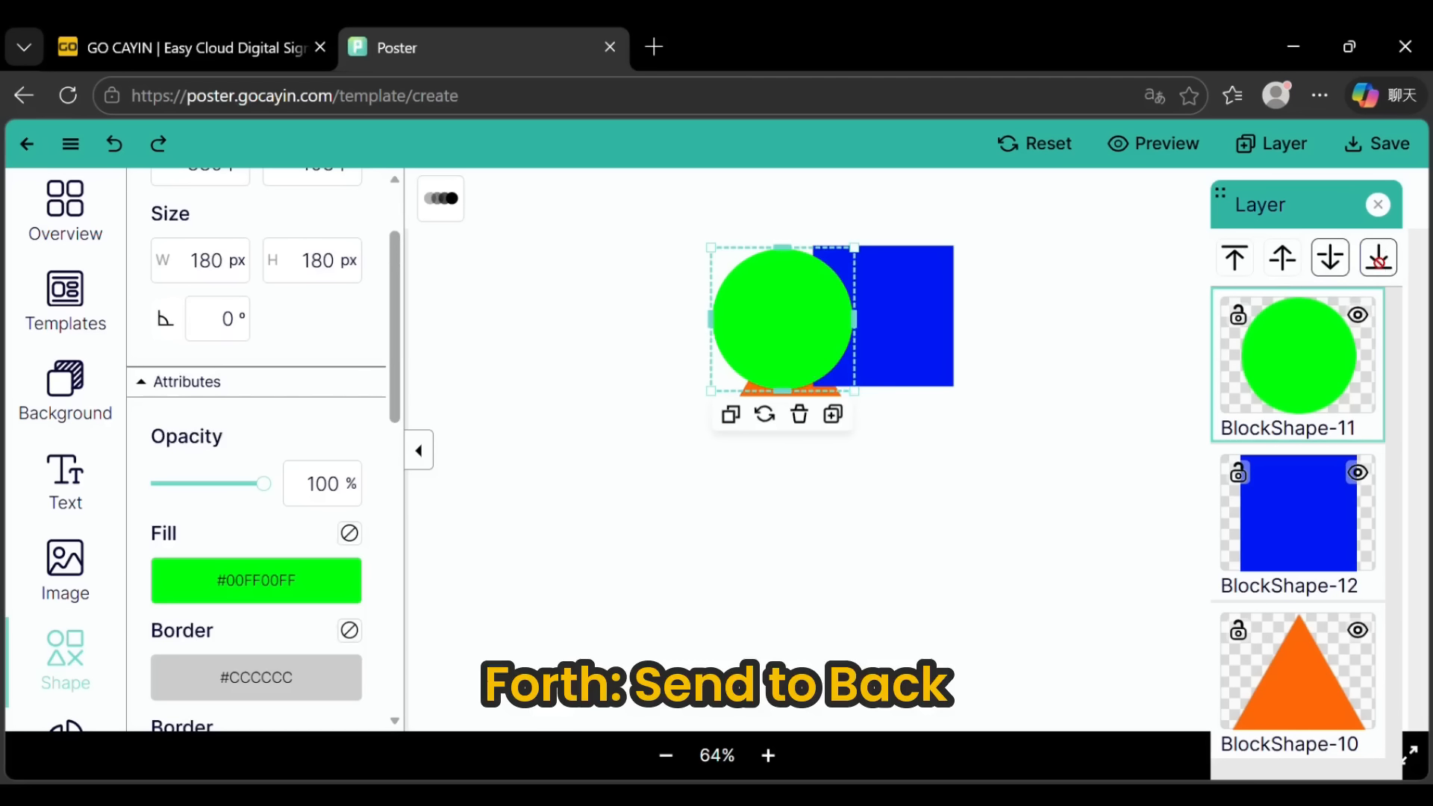
{"action": "left_click", "coordinate": [1380, 262]}
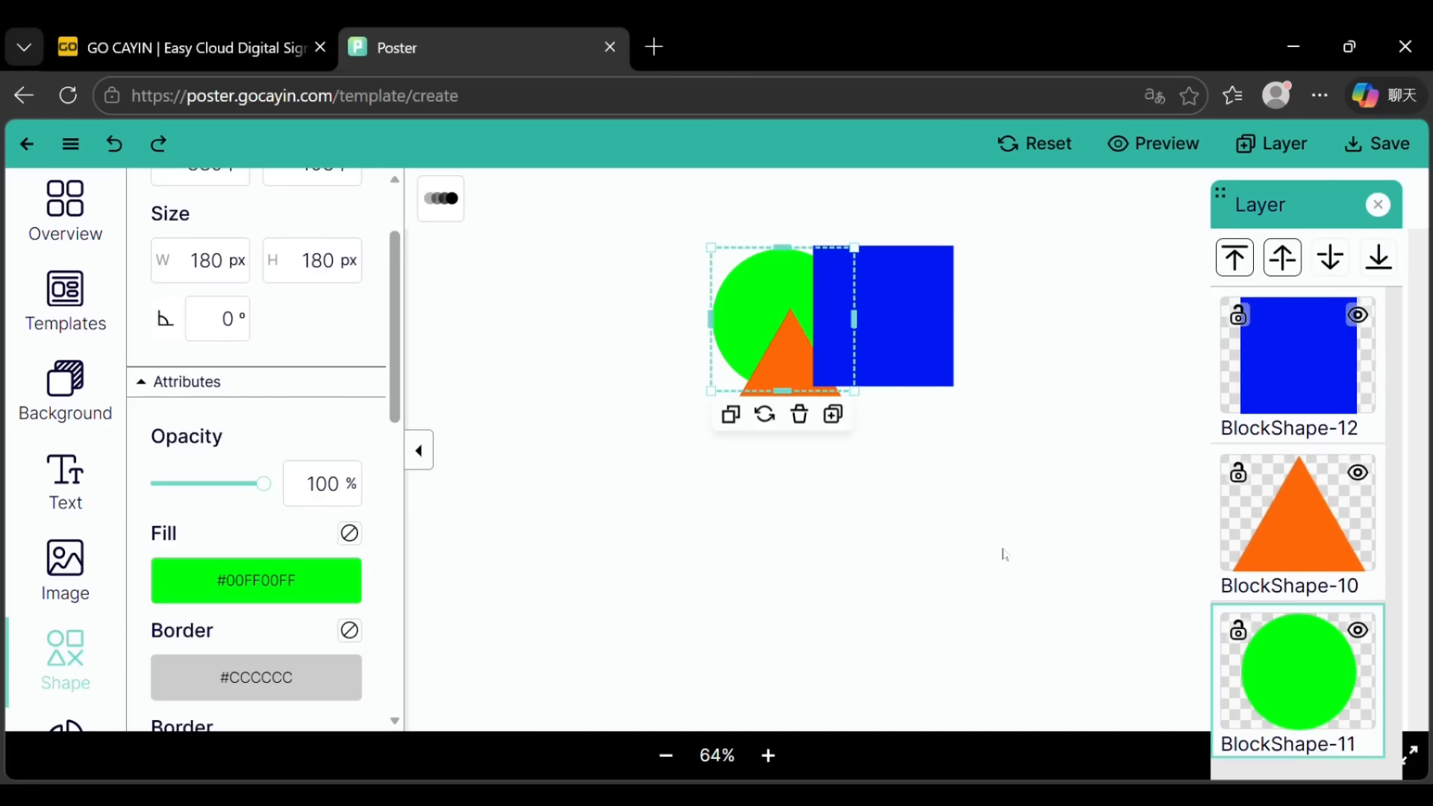
{"action": "left_click", "coordinate": [1003, 554]}
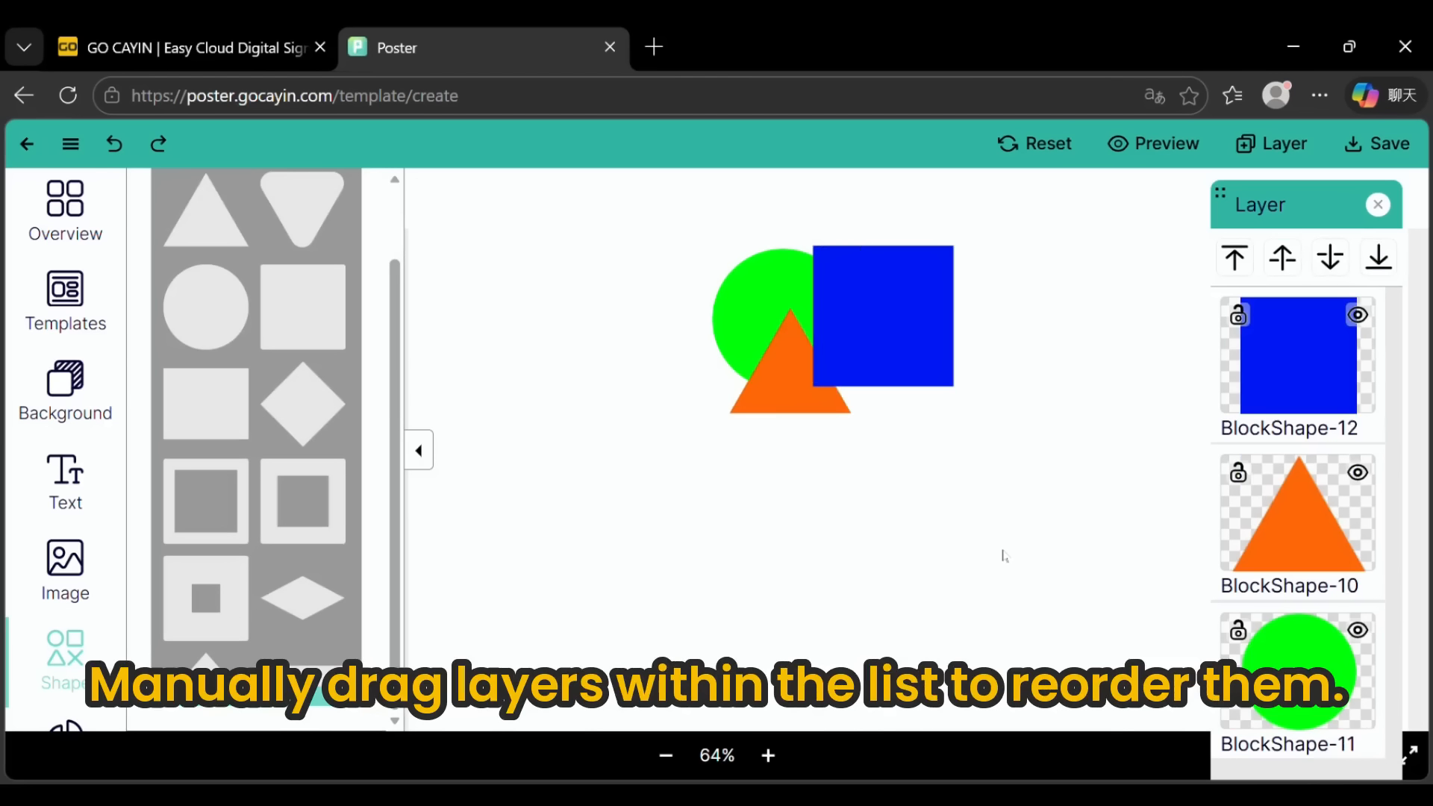
Step: Reorder the layer list manually so the green circle is first, the orange triangle second and the blue square last
{"action": "left_click_drag", "start_coordinate": [1241, 579], "coordinate": [1279, 455]}
{"action": "left_click_drag", "start_coordinate": [1321, 676], "coordinate": [1314, 429]}
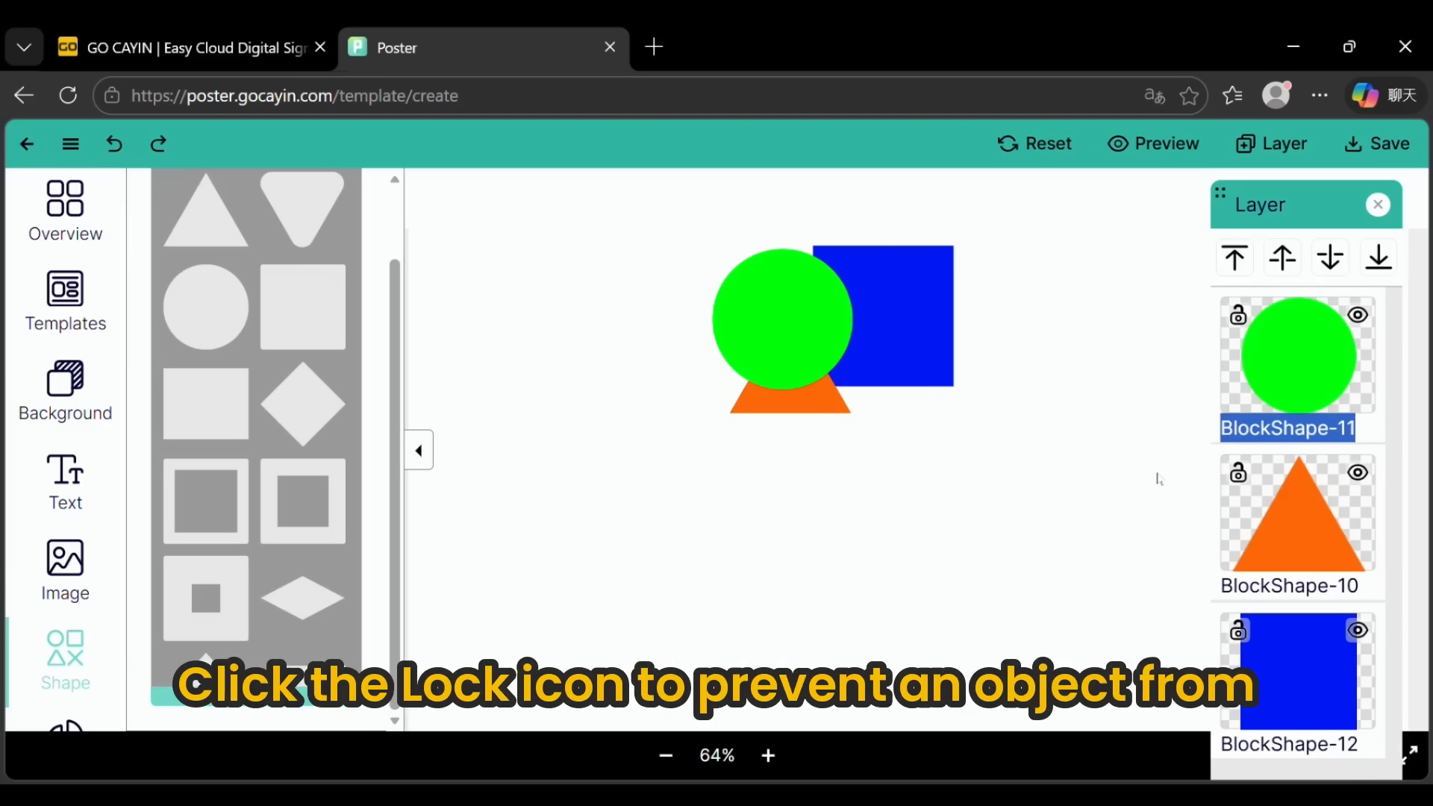
Step: Lock the green circle's layer and move the orange triangle and the blue square down and away from it on opposite sides
{"action": "left_click", "coordinate": [1239, 317]}
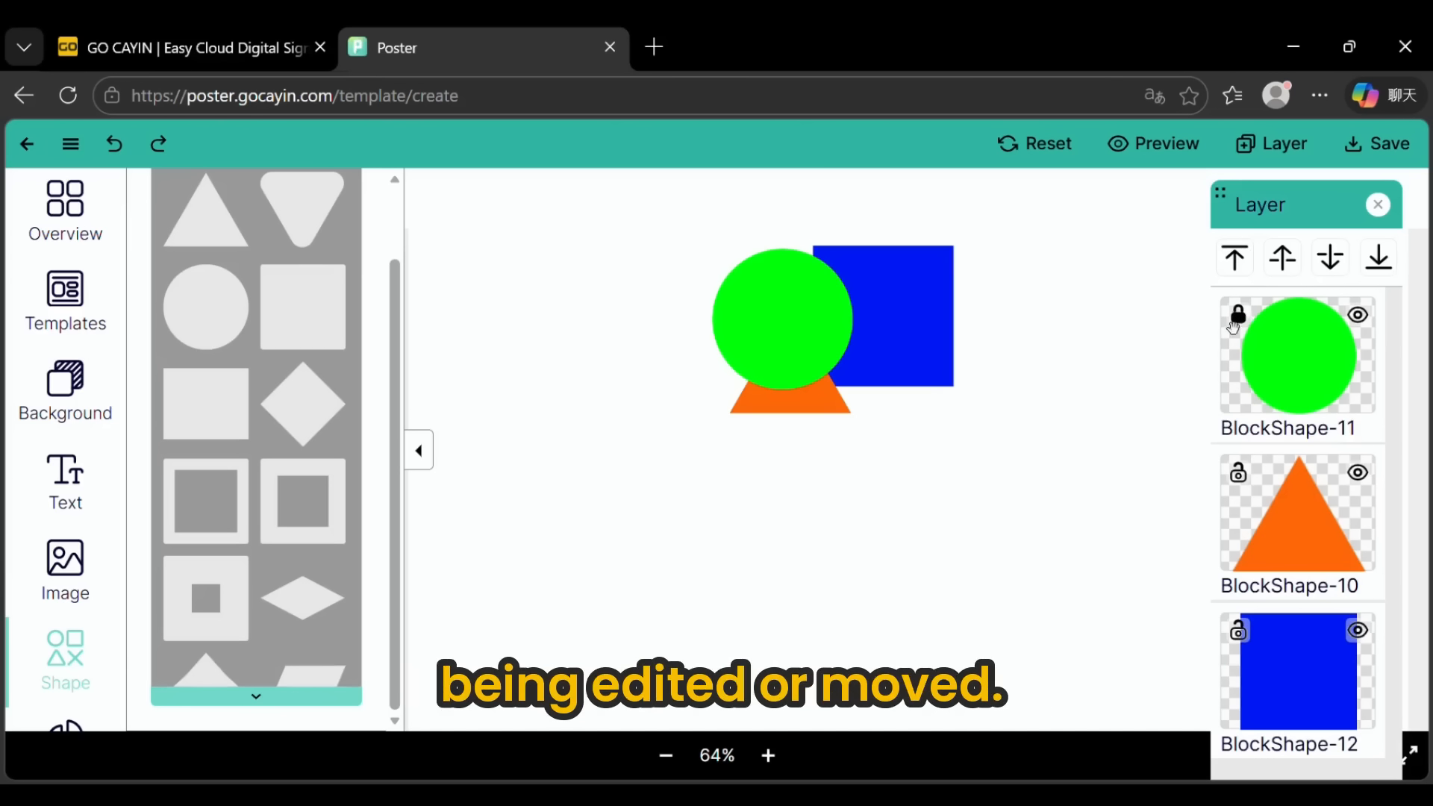
{"action": "left_click_drag", "start_coordinate": [809, 408], "coordinate": [682, 466]}
{"action": "left_click_drag", "start_coordinate": [928, 380], "coordinate": [1051, 470]}
{"action": "left_click", "coordinate": [777, 336]}
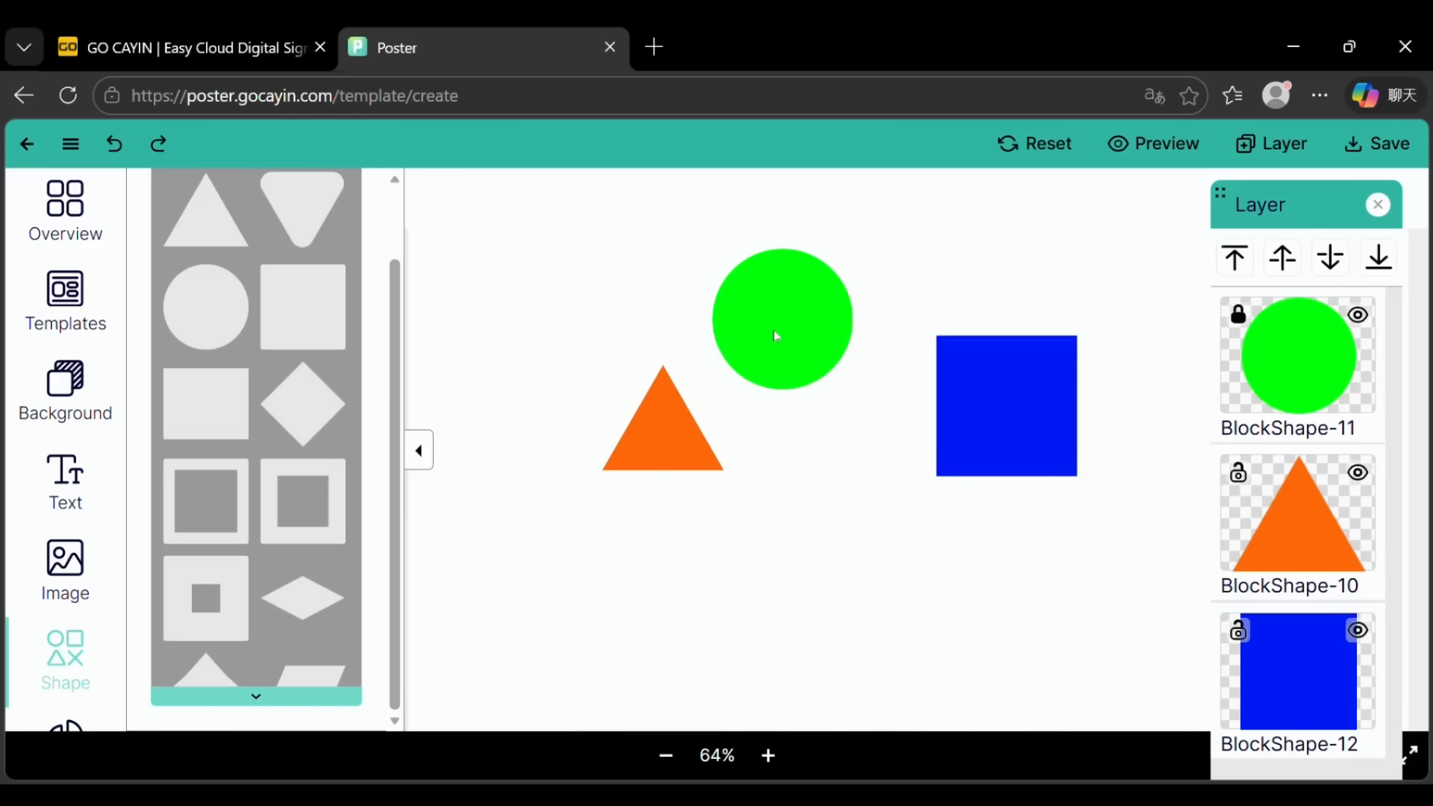
Step: Unlock the green circle's layer and move the circle slightly right and down to about X 428, Y 113 px
{"action": "left_click", "coordinate": [1239, 317]}
{"action": "left_click", "coordinate": [842, 368]}
{"action": "mouse_move", "coordinate": [809, 361]}
{"action": "left_mouse_down"}
{"action": "mouse_move", "coordinate": [721, 393]}
{"action": "mouse_move", "coordinate": [803, 348]}
{"action": "mouse_move", "coordinate": [787, 352]}
{"action": "left_mouse_up"}
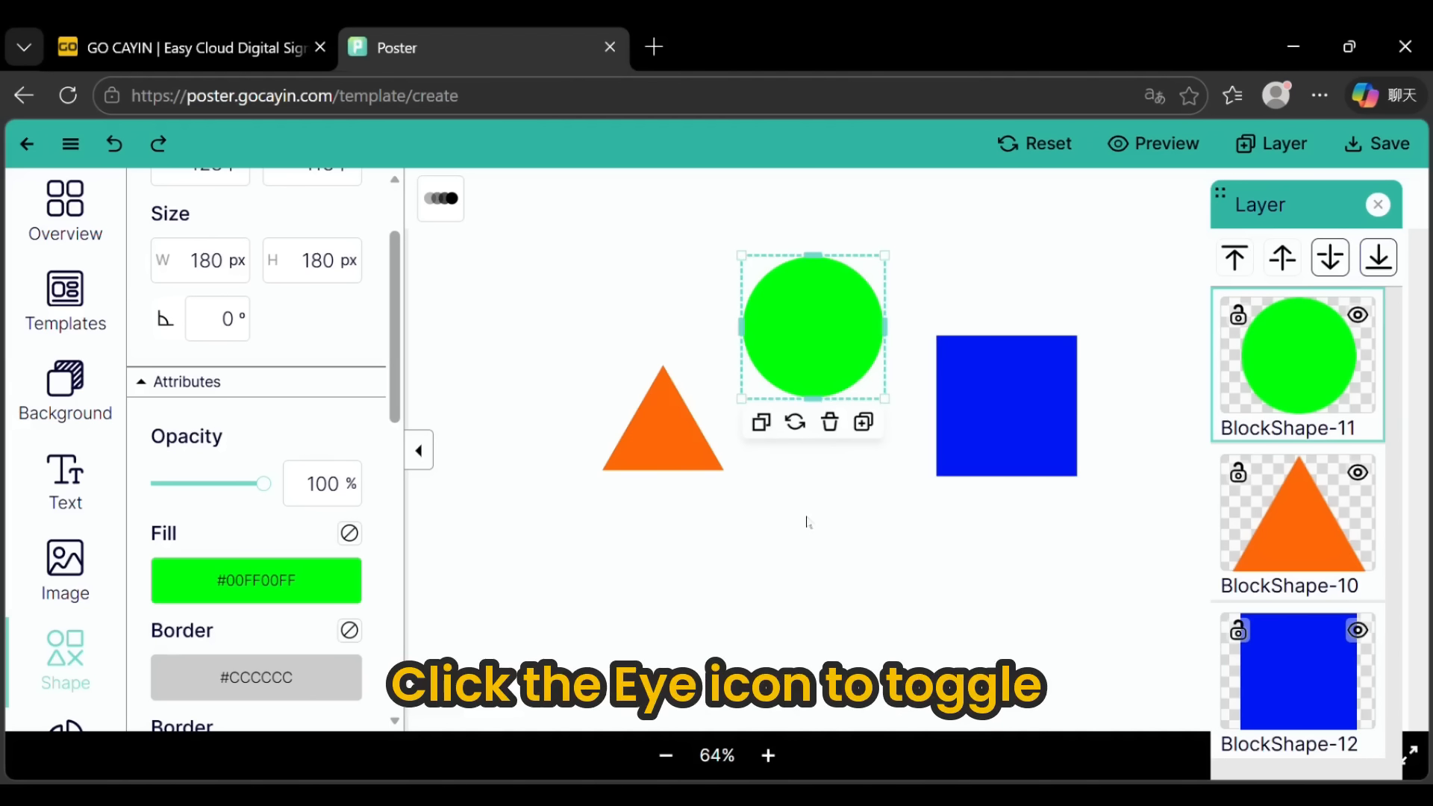
Step: Hide the green circle and show it again using its layer visibility, and close the layer list
{"action": "left_click", "coordinate": [1359, 317]}
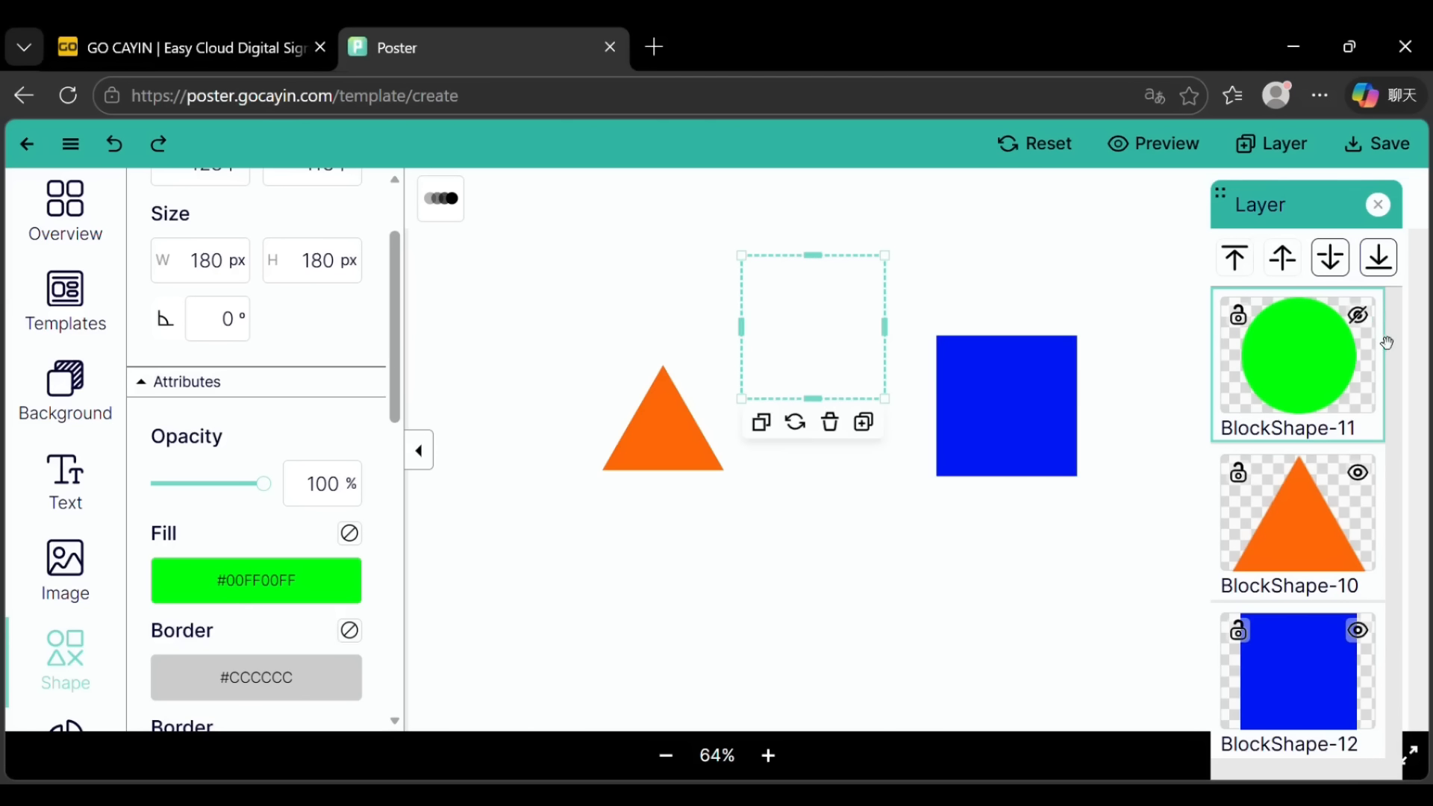
{"action": "left_click", "coordinate": [1366, 321]}
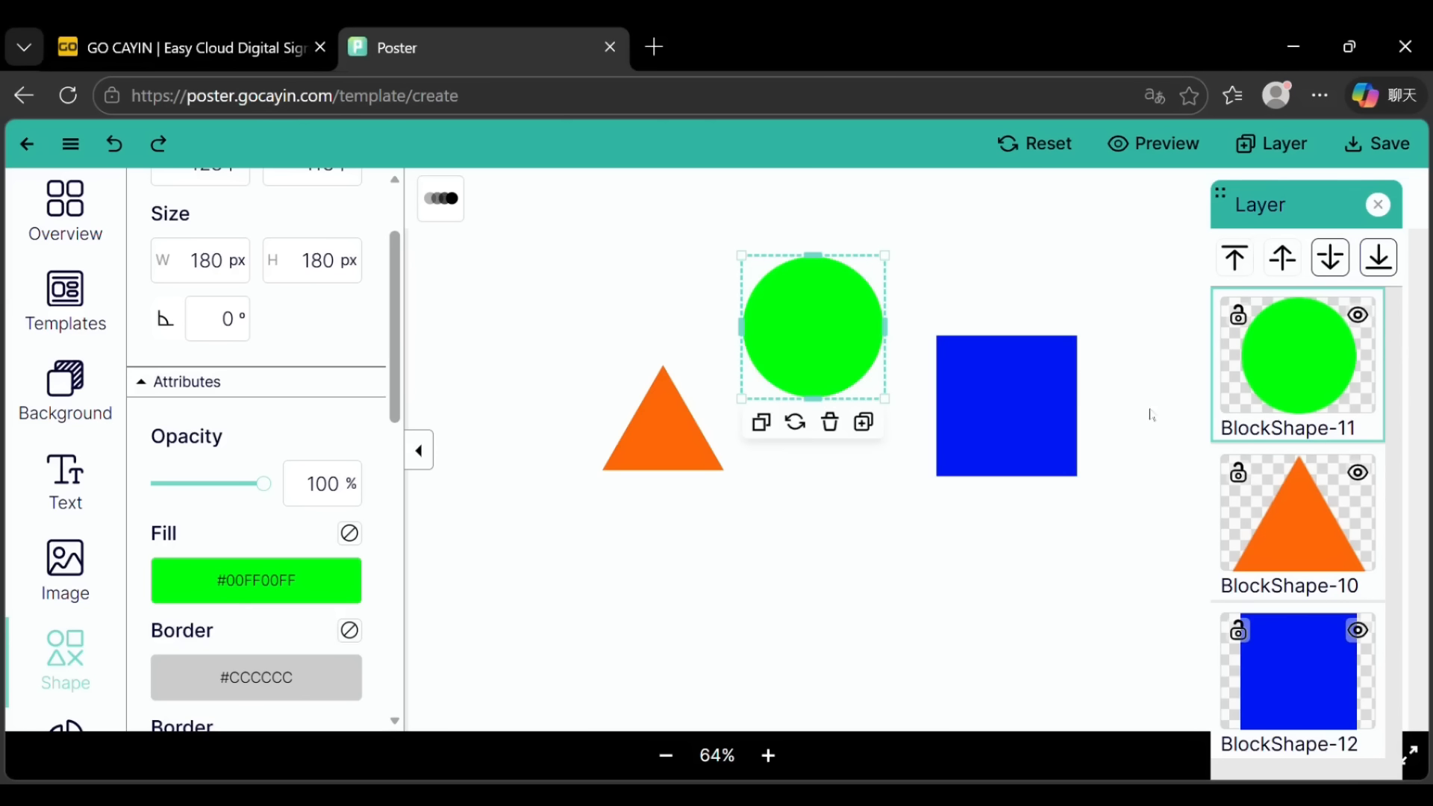
{"action": "left_click", "coordinate": [1378, 205]}
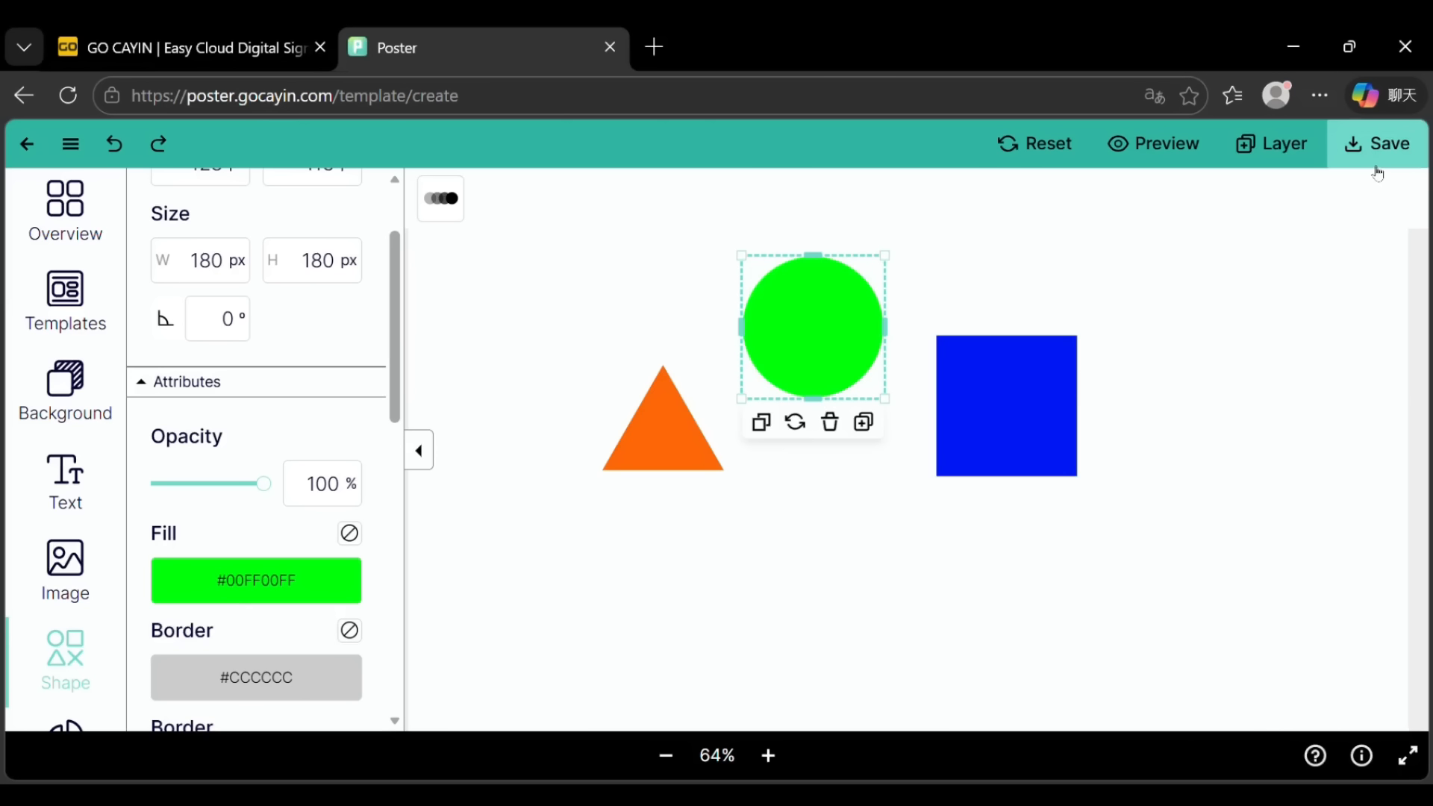
Step: Name the poster 0004 and save it
{"action": "left_click", "coordinate": [1380, 162]}
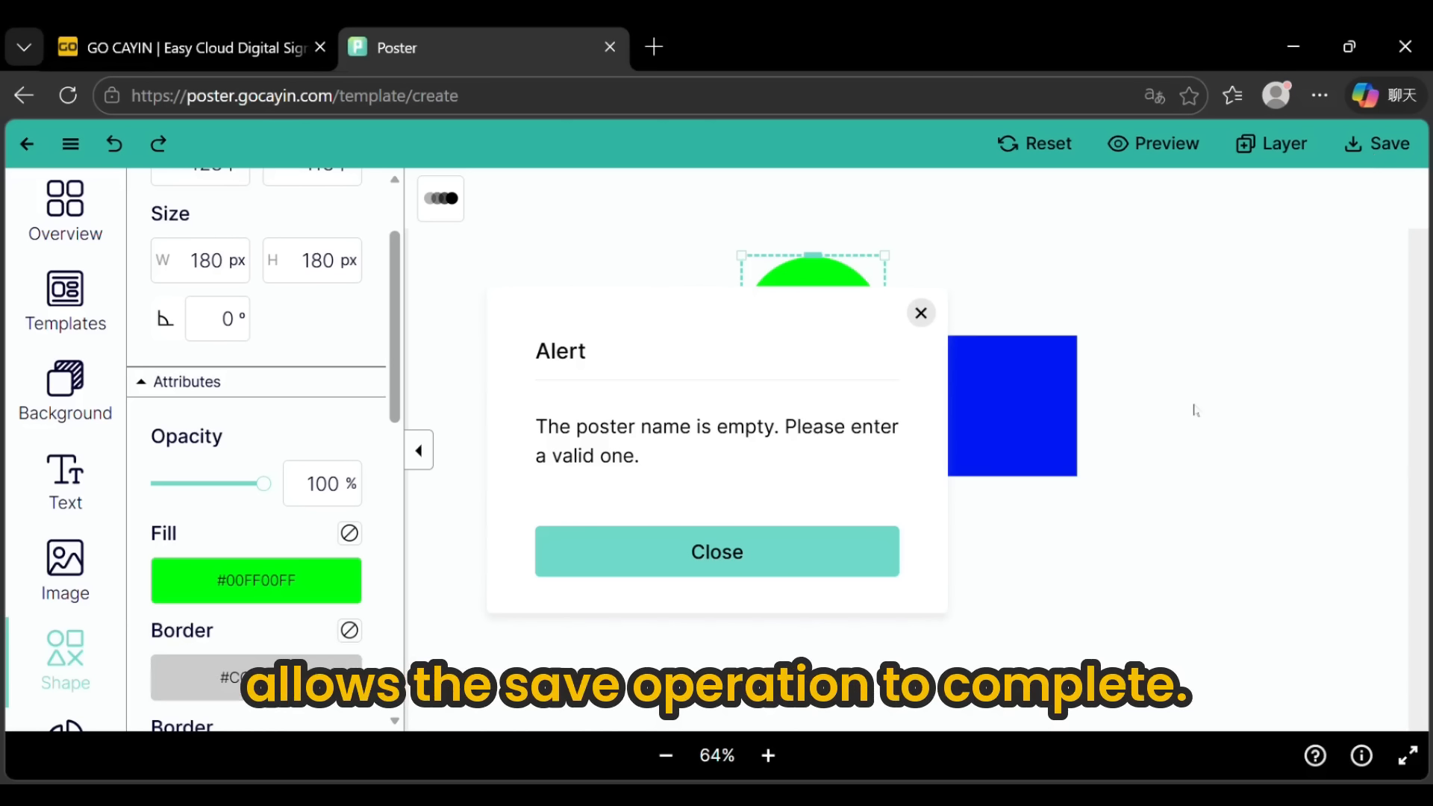
{"action": "left_click", "coordinate": [702, 561]}
{"action": "left_click", "coordinate": [287, 265]}
{"action": "type", "text": "0004"}
{"action": "left_click", "coordinate": [1383, 148]}
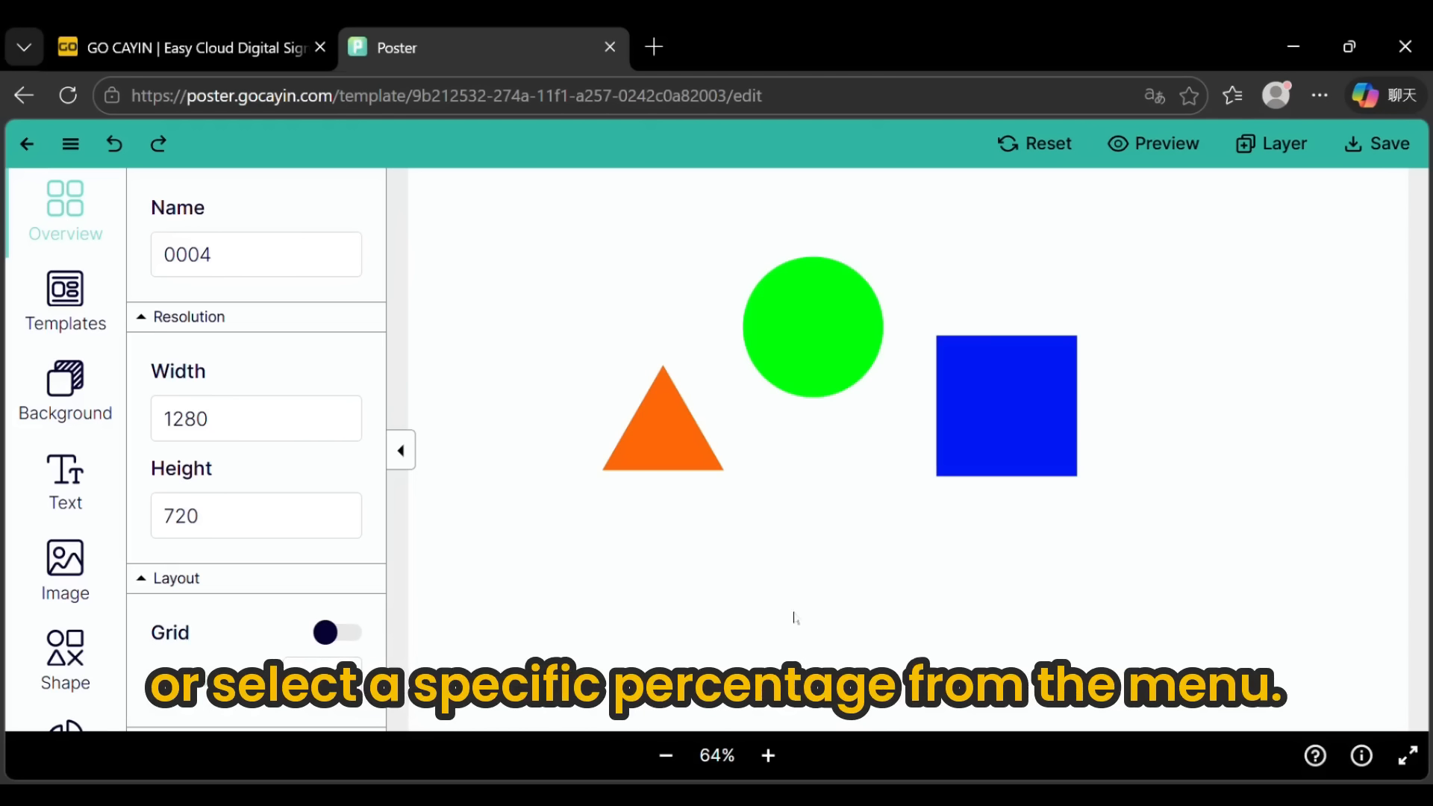
Step: Zoom the canvas in to 88% and back out to 52% in increments
{"action": "left_click", "coordinate": [769, 756]}
{"action": "left_click", "coordinate": [769, 756]}
{"action": "left_click", "coordinate": [769, 756]}
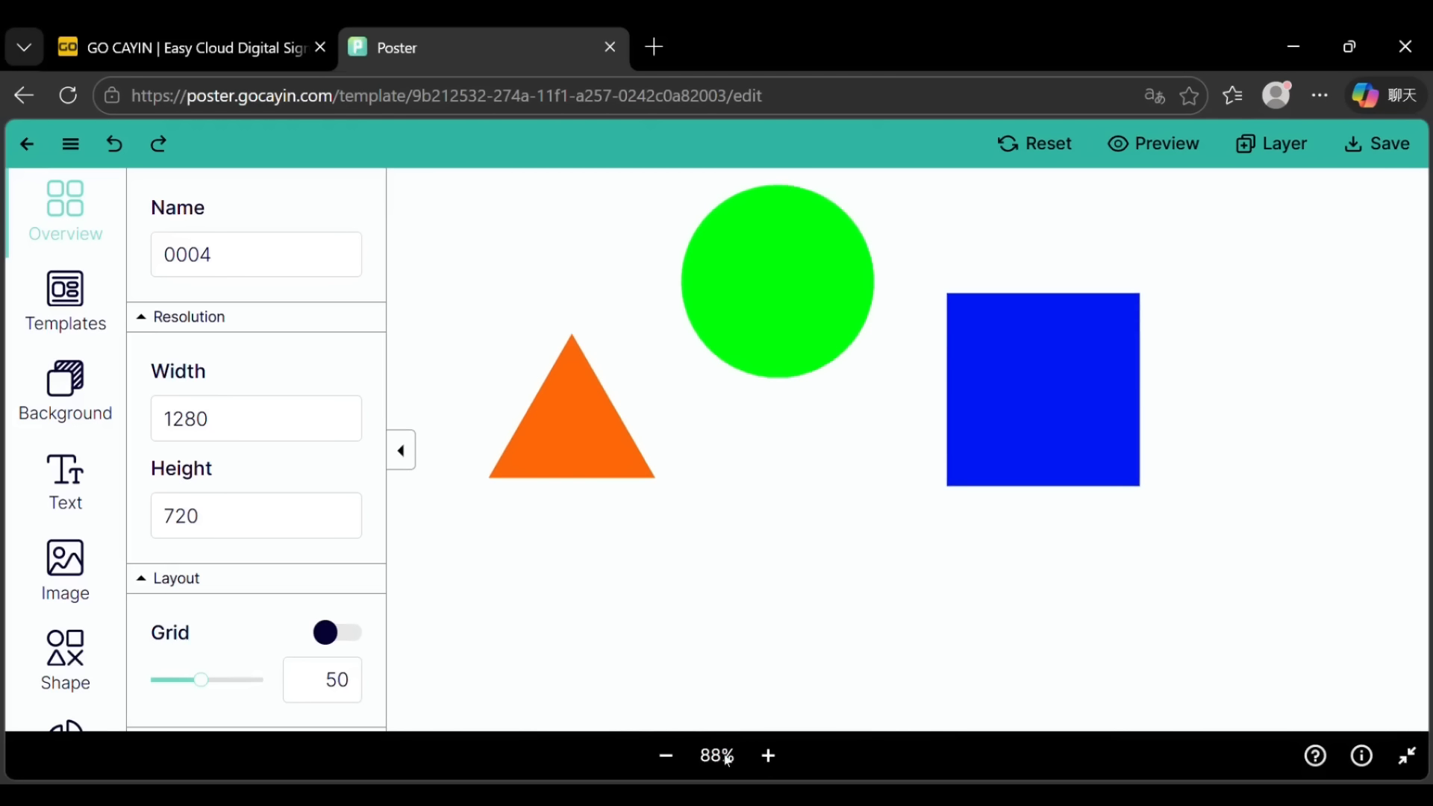
{"action": "left_click", "coordinate": [666, 756]}
{"action": "left_click", "coordinate": [667, 757]}
{"action": "left_click", "coordinate": [667, 756]}
{"action": "left_click", "coordinate": [667, 756]}
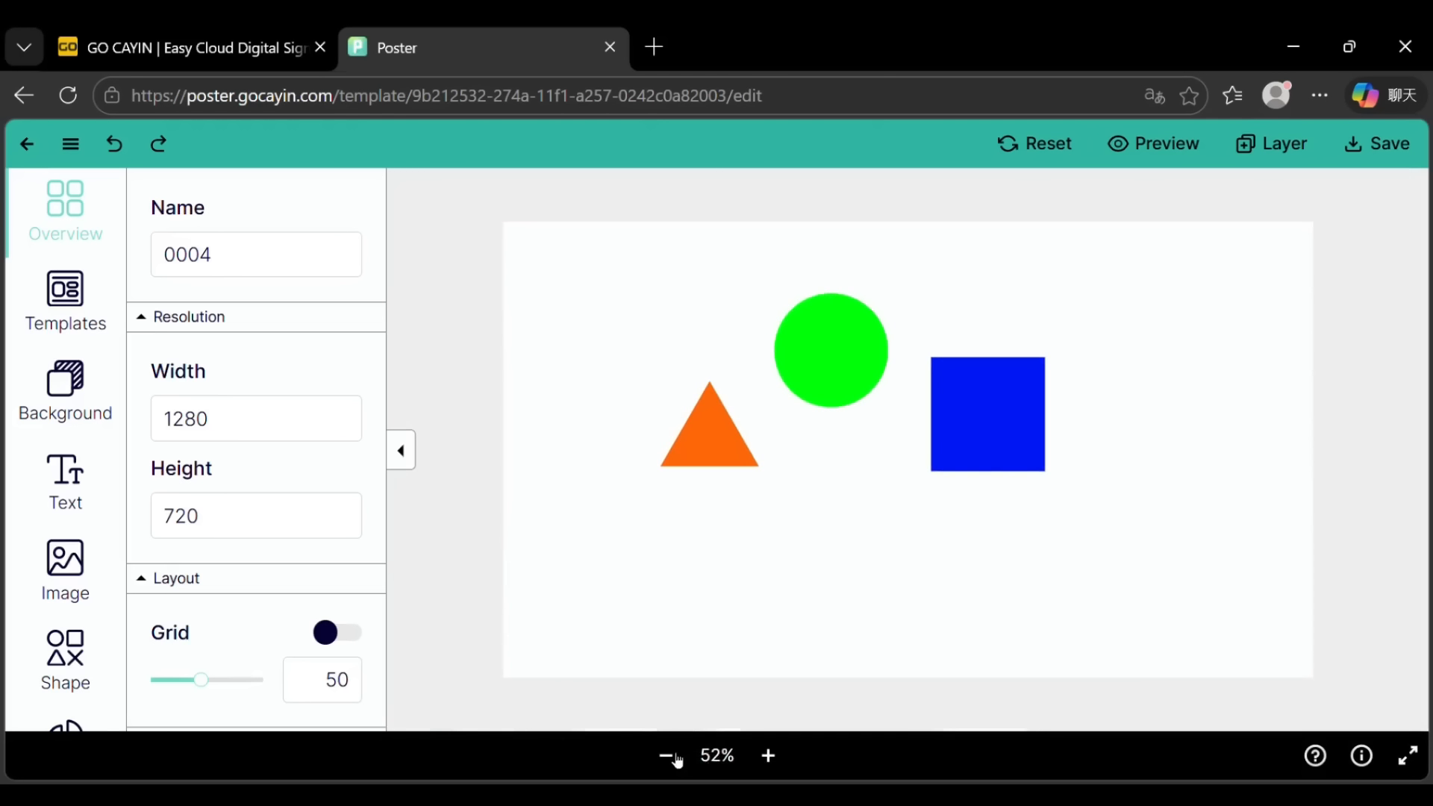
Step: Try the preset zoom percentages for the canvas and finish at 50%
{"action": "left_click", "coordinate": [714, 757]}
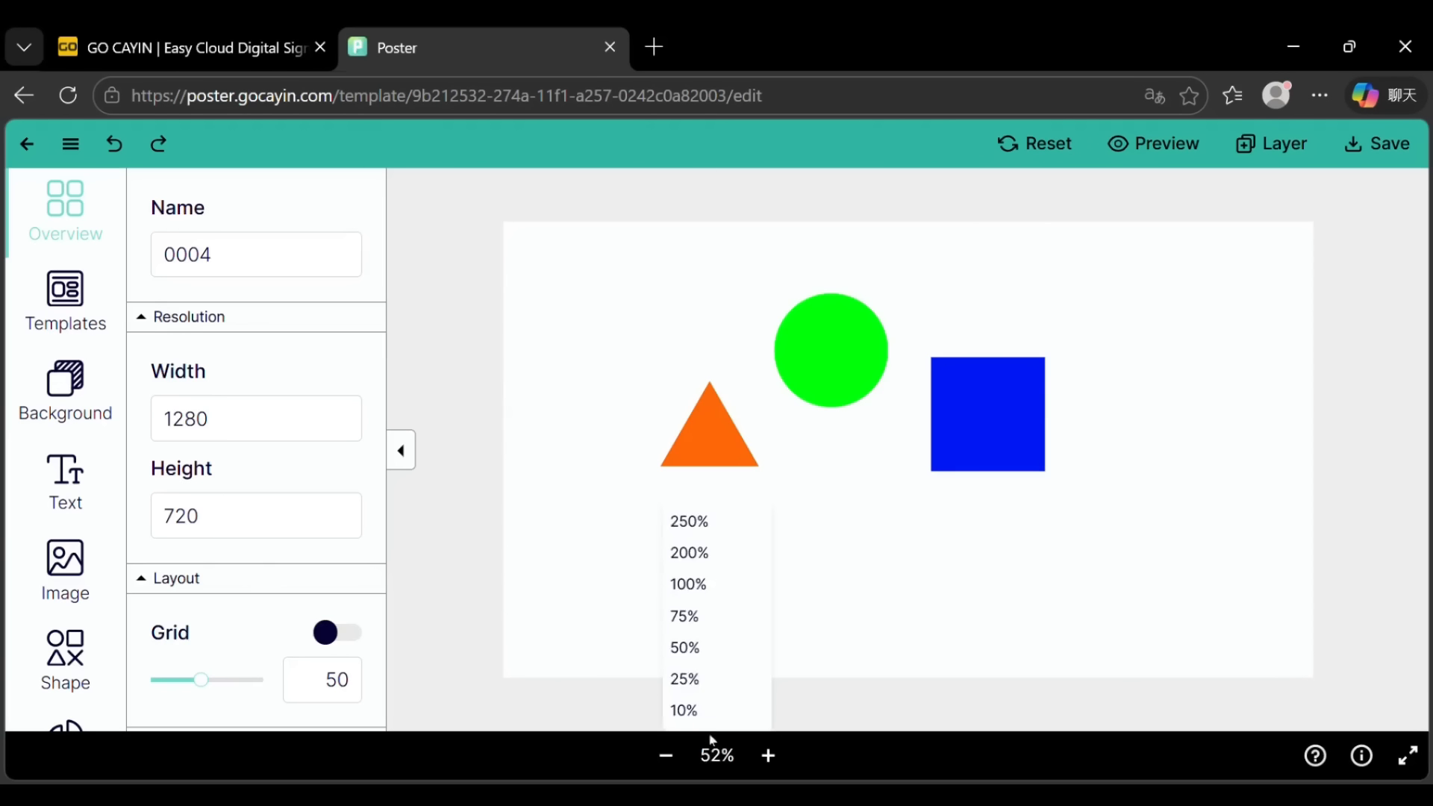
{"action": "left_click", "coordinate": [714, 690]}
{"action": "left_click", "coordinate": [718, 756]}
{"action": "left_click", "coordinate": [714, 650]}
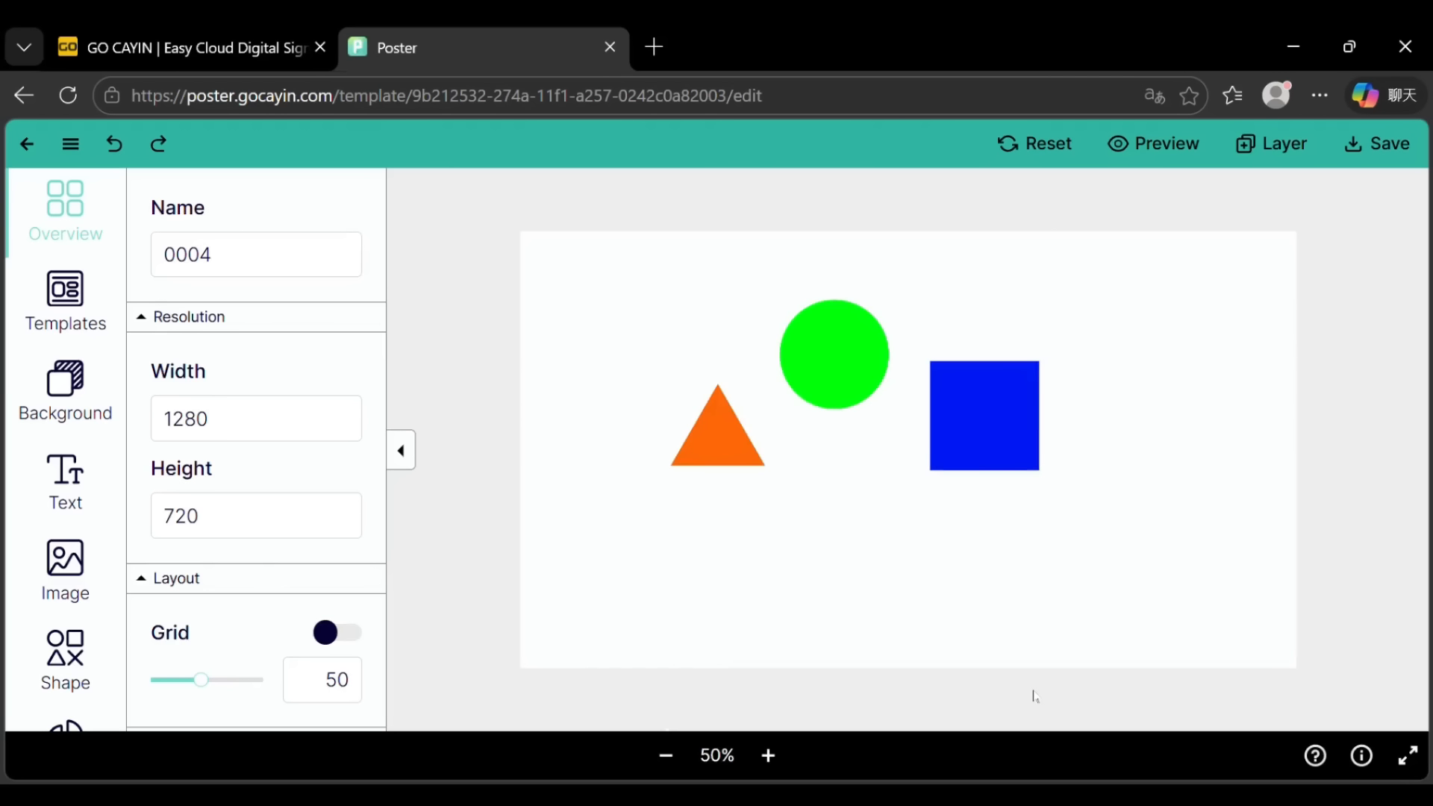
Step: Open the guided tutorial, skip all of its steps and cancel the new poster dialog
{"action": "left_click", "coordinate": [1316, 756]}
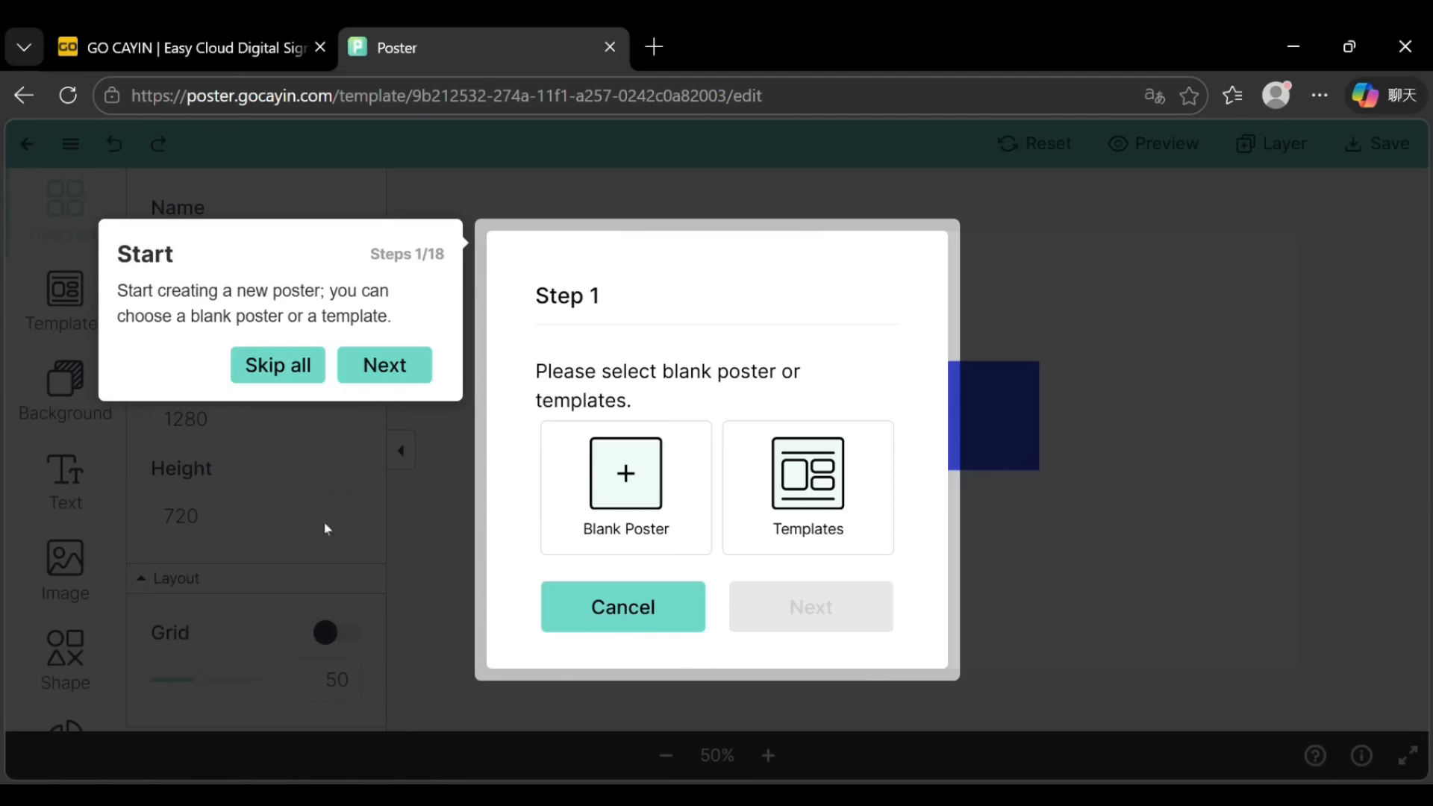
{"action": "left_click", "coordinate": [278, 368]}
{"action": "left_click", "coordinate": [593, 620]}
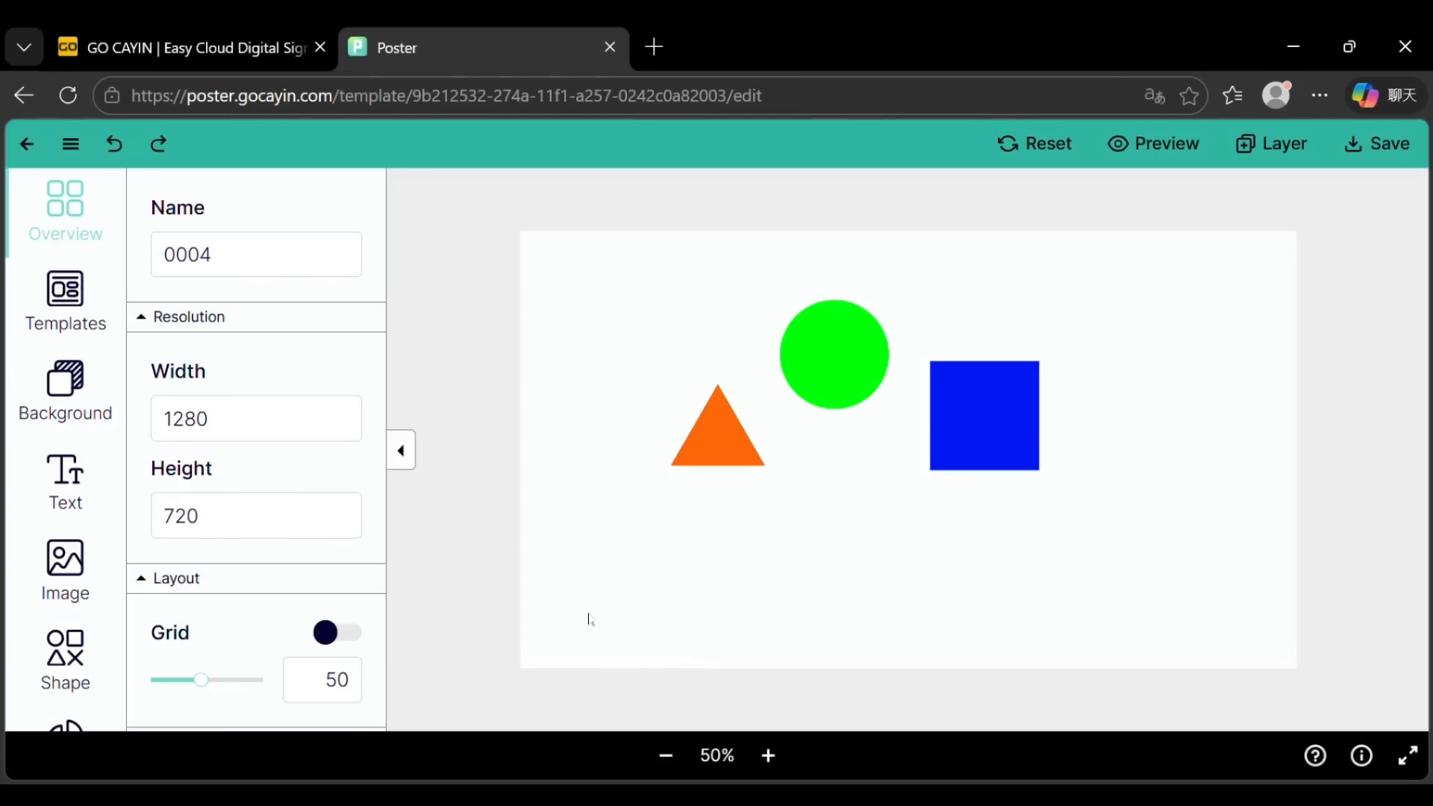
Step: Show the keyboard shortcuts overview, pan the canvas slightly up and right, and zoom it in and back out to 45%
{"action": "mouse_move", "coordinate": [1362, 754]}
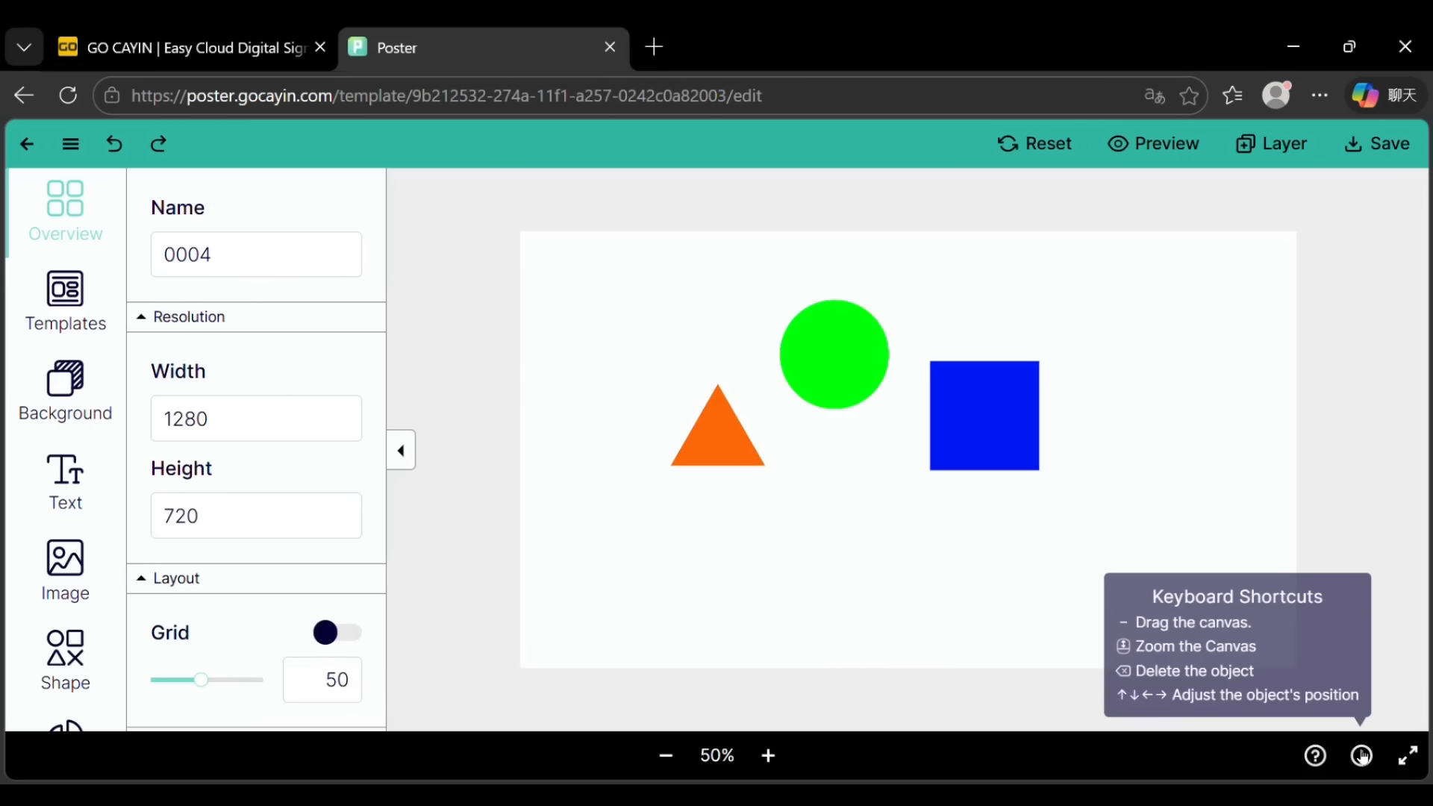
{"action": "left_click_drag", "start_coordinate": [909, 584], "coordinate": [933, 563]}
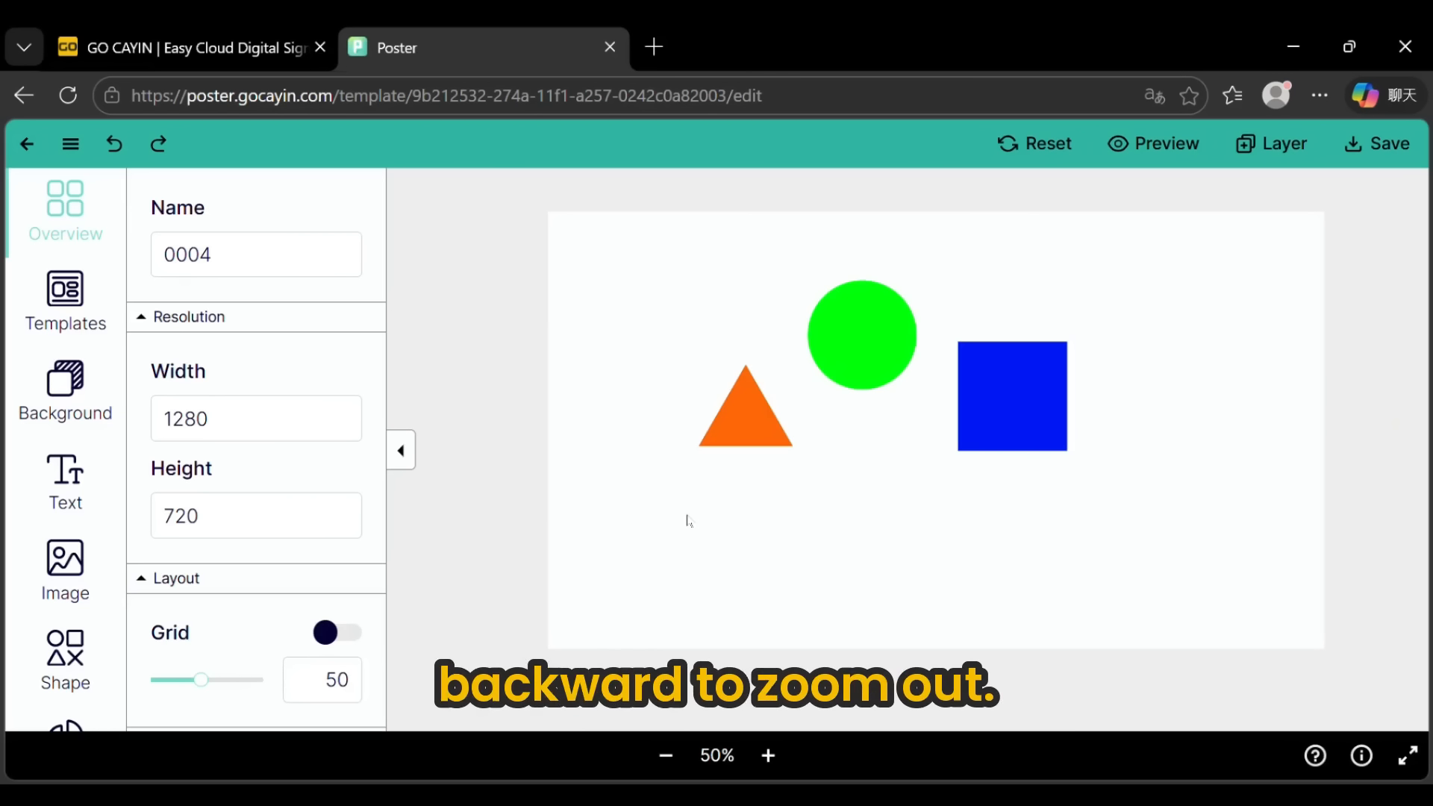
{"action": "scroll", "coordinate": [688, 520], "scroll_direction": "up", "scroll_amount": 6}
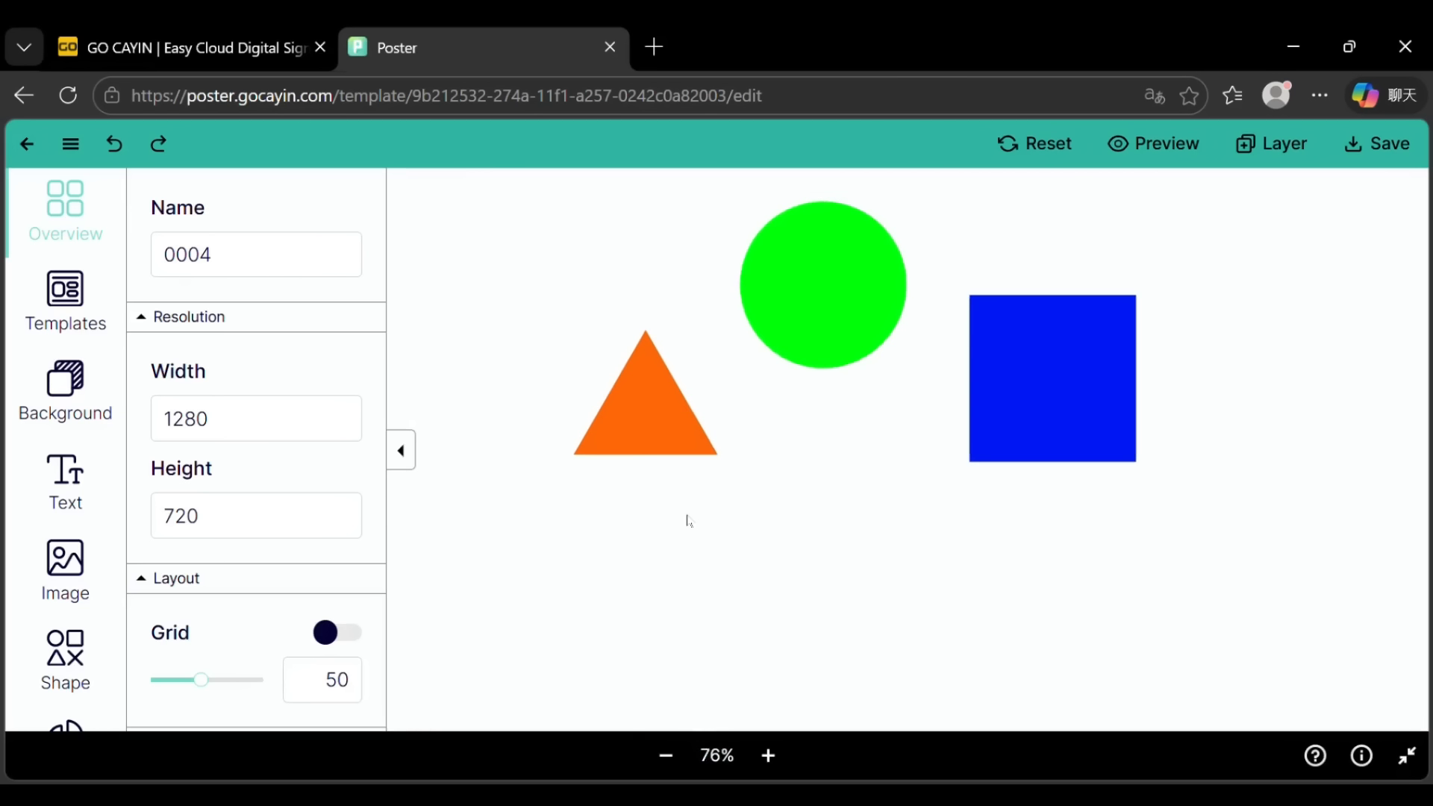
{"action": "scroll", "coordinate": [688, 520], "scroll_direction": "down", "scroll_amount": 6}
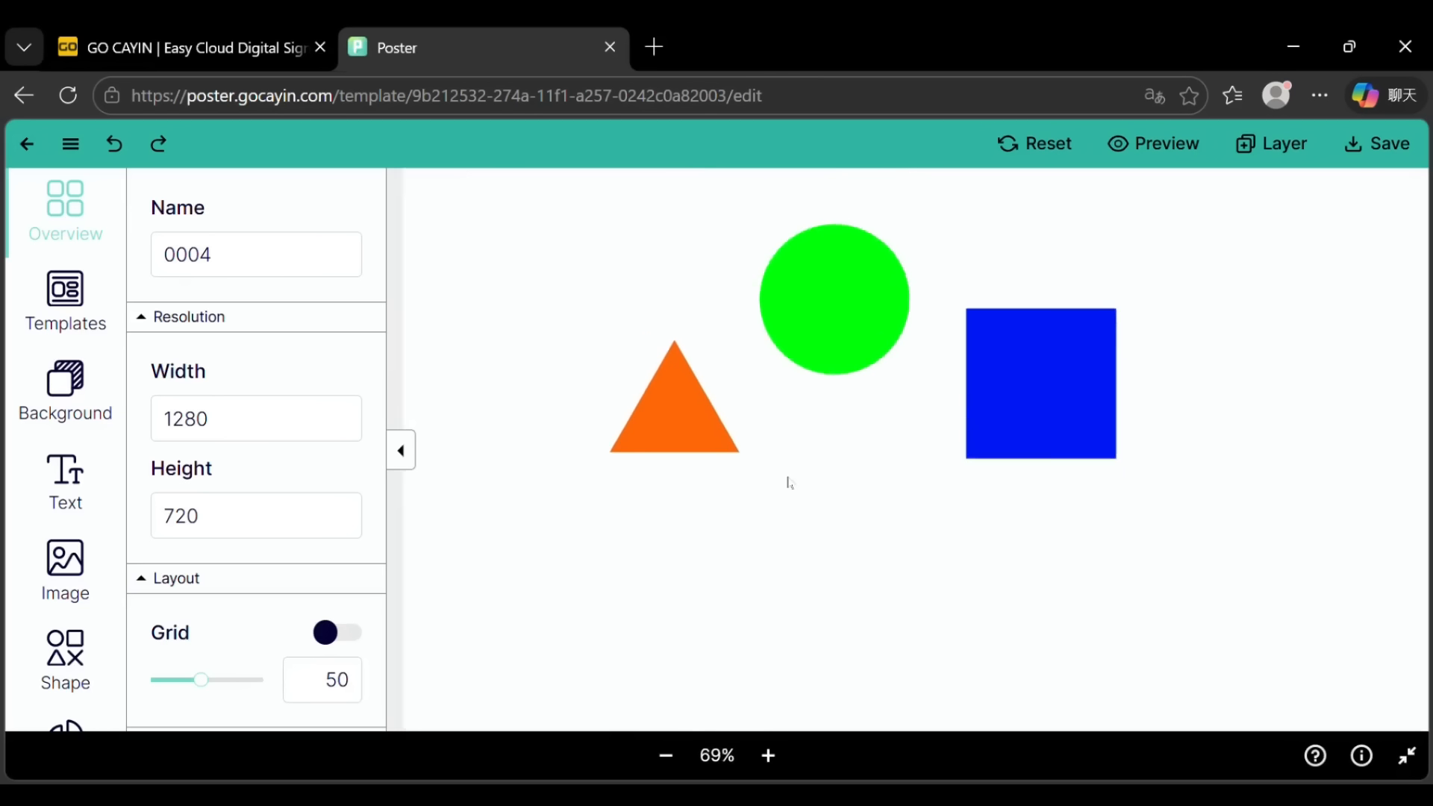
{"action": "scroll", "coordinate": [806, 506], "scroll_direction": "down", "scroll_amount": 1}
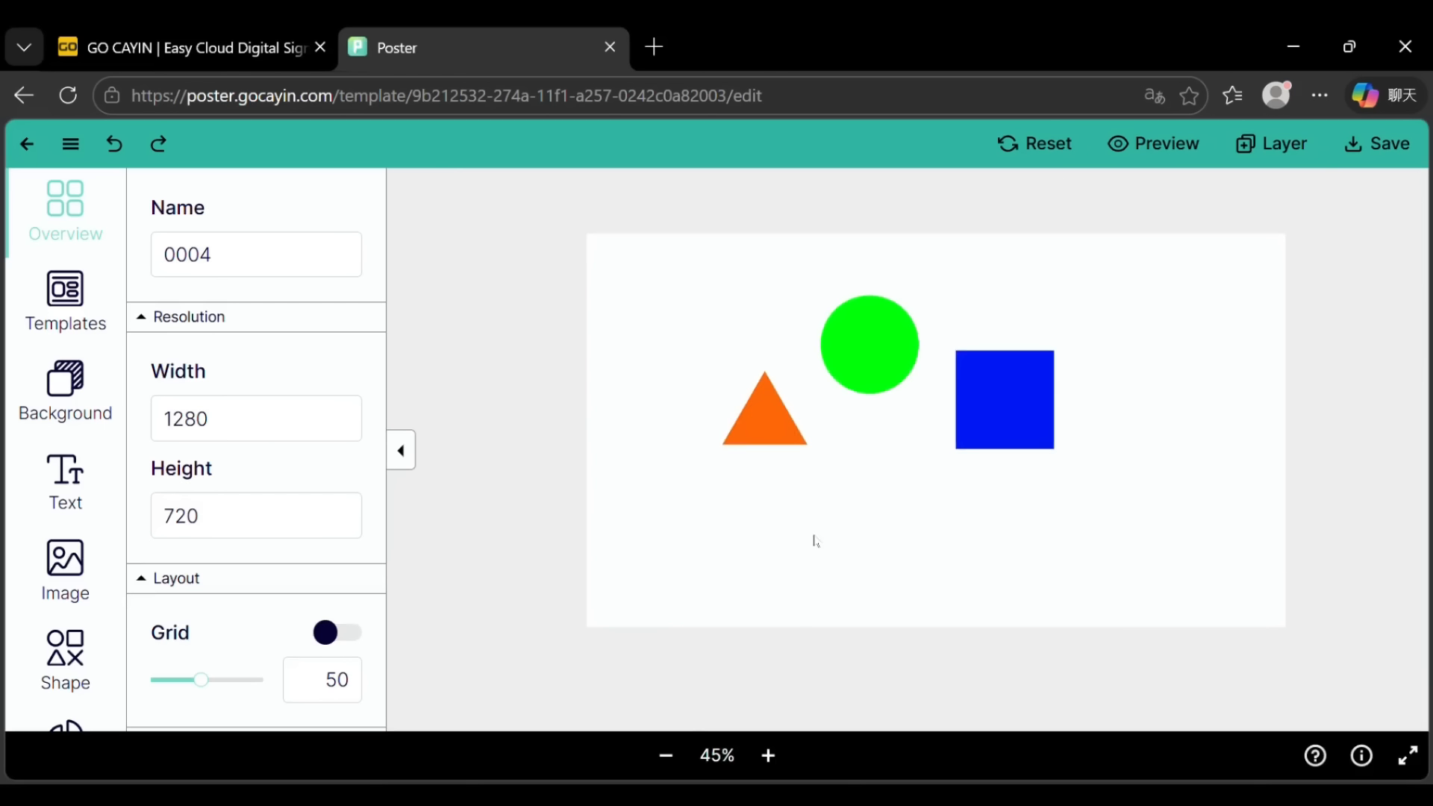
Step: Delete the orange triangle and undo the deletion
{"action": "left_click", "coordinate": [772, 413]}
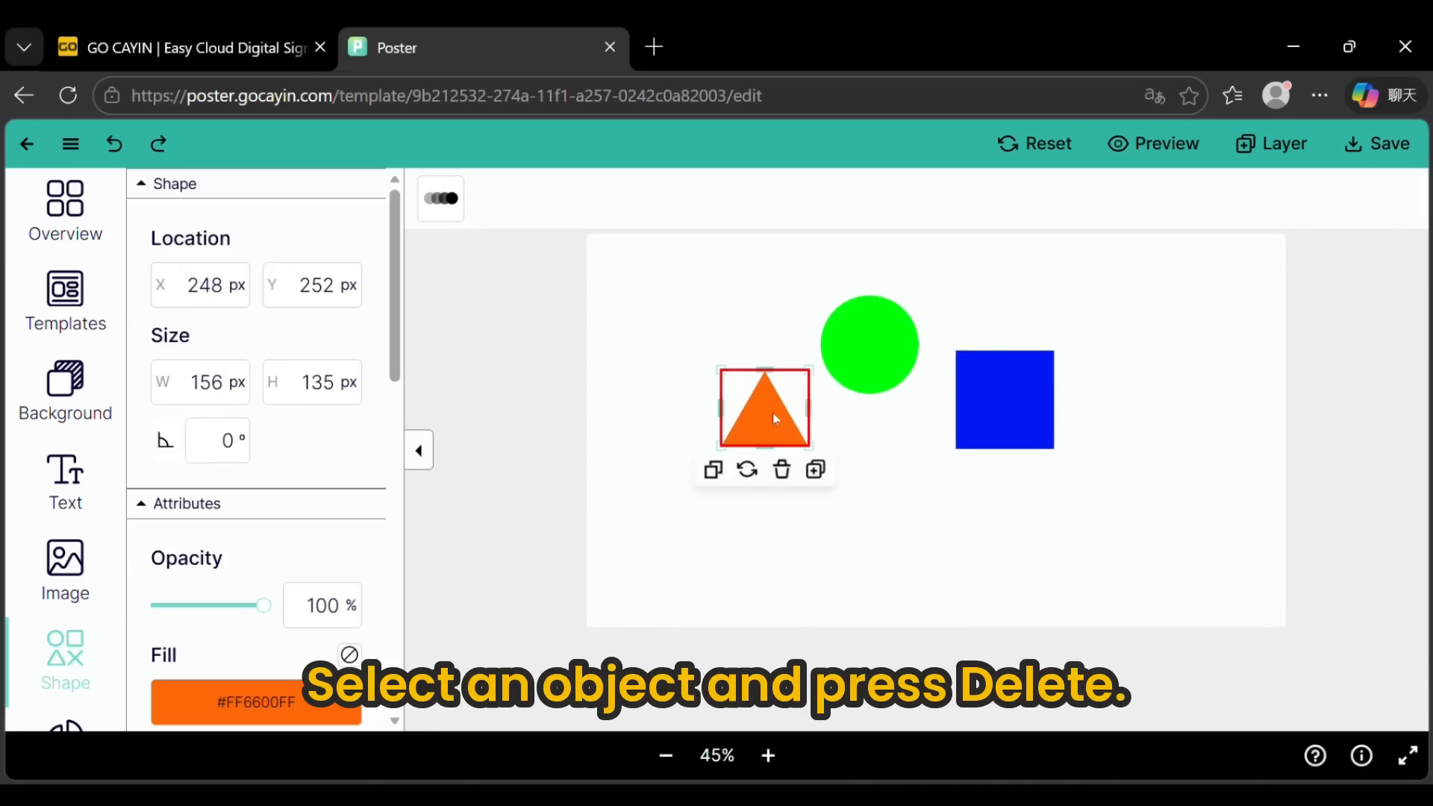
{"action": "key", "text": "Delete"}
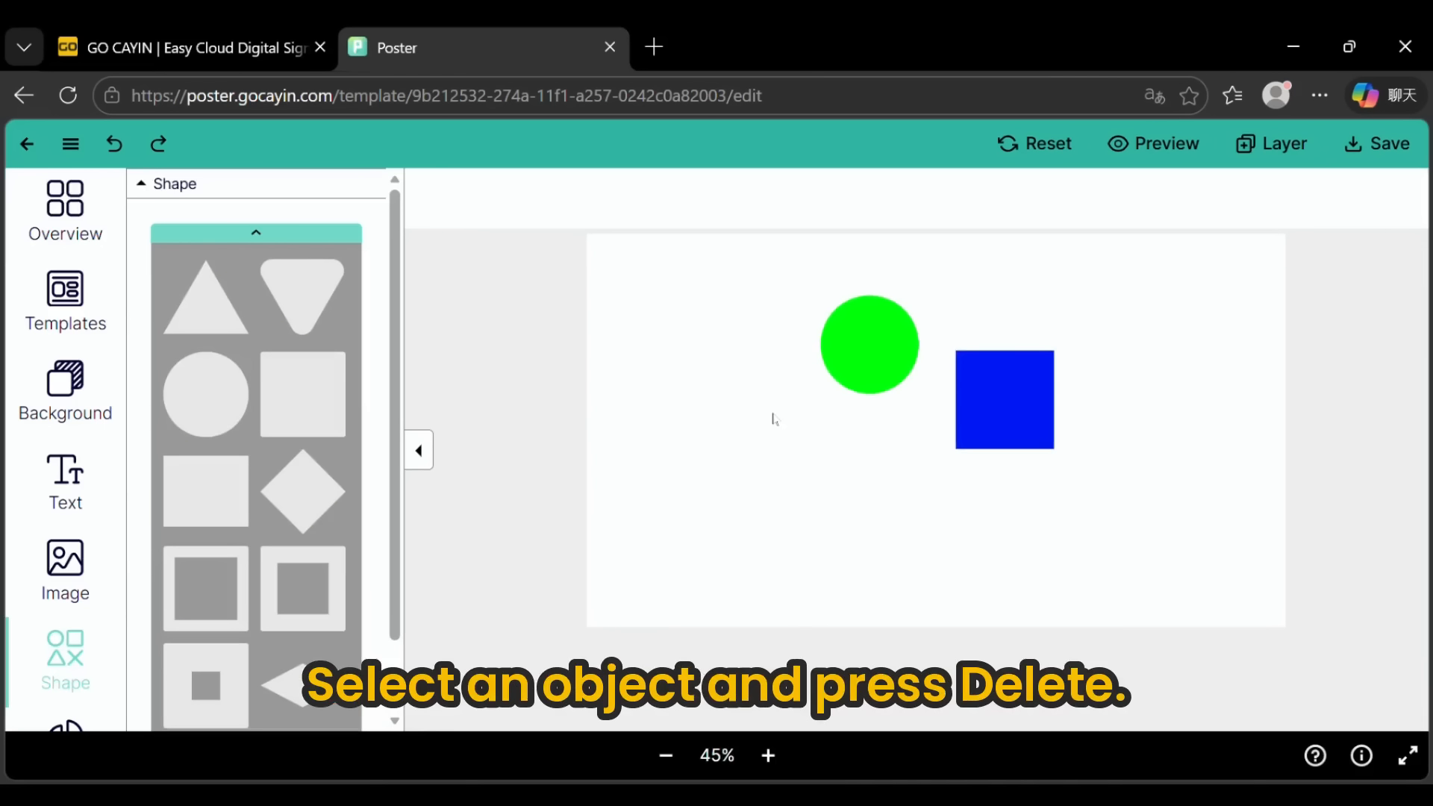
{"action": "left_click", "coordinate": [114, 144]}
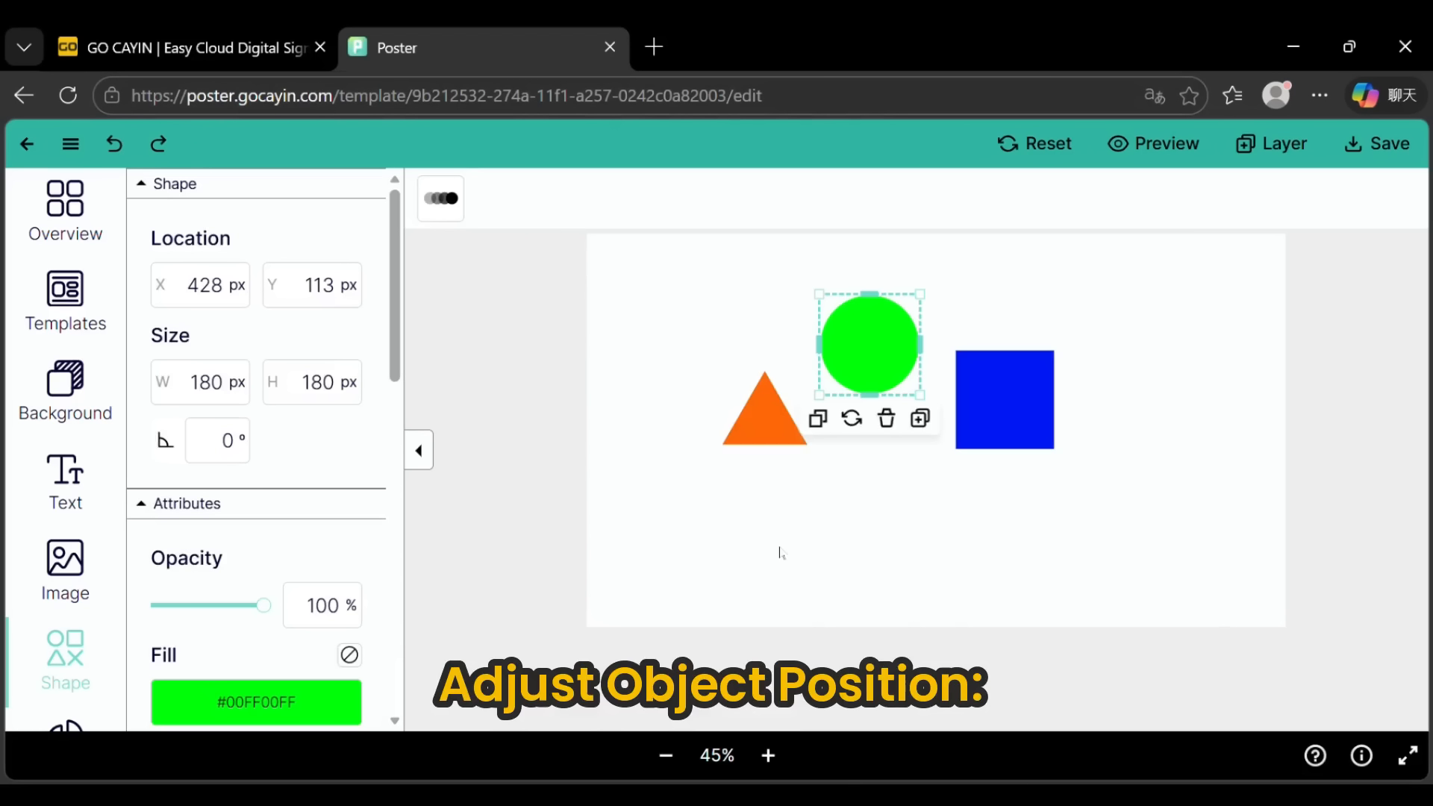
Step: Nudge the blue square straight up in small increments to Y 168 px
{"action": "left_click", "coordinate": [1005, 410]}
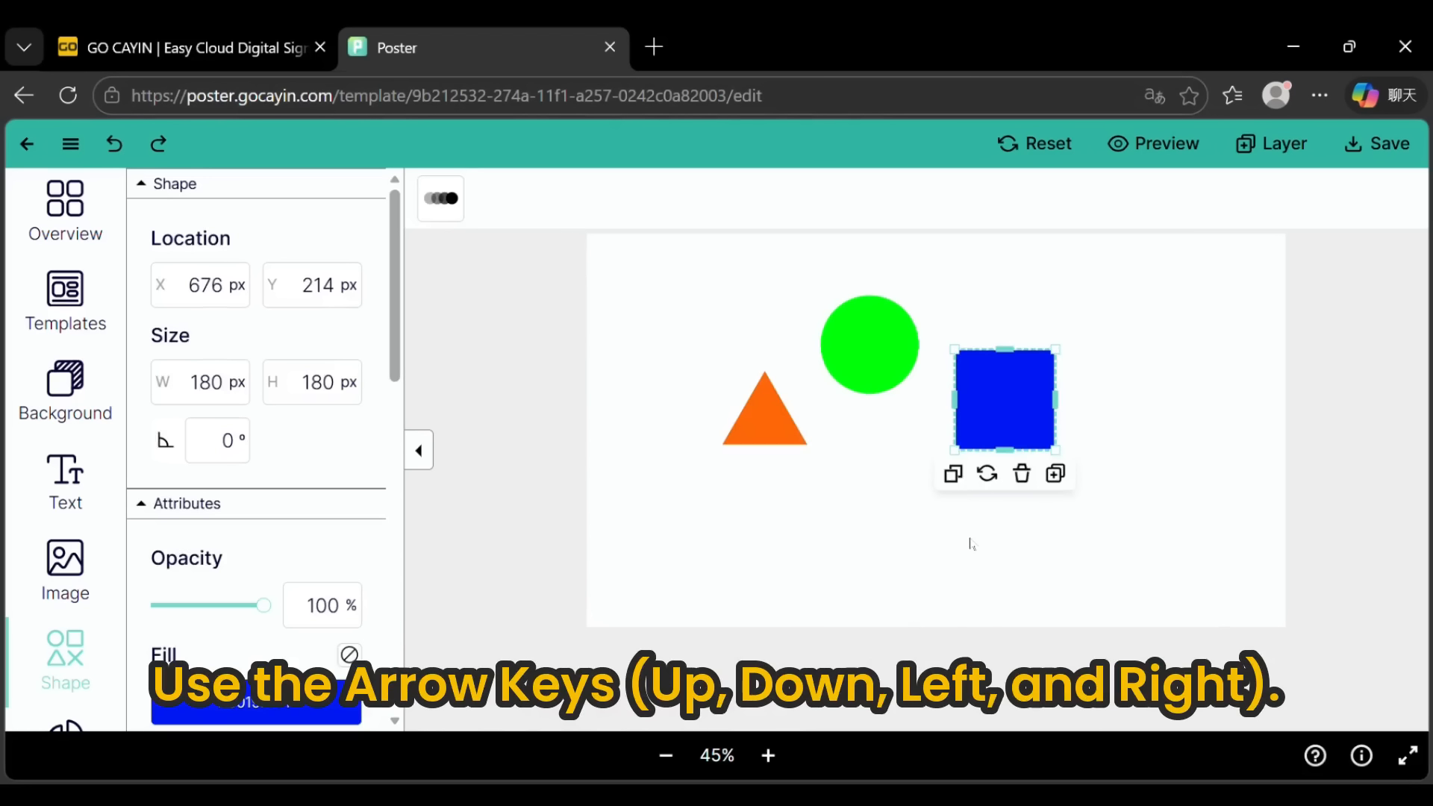
{"action": "key", "text": "Up"}
{"action": "key", "text": "Up"}
{"action": "key", "text": "Up"}
{"action": "key", "text": "Up"}
{"action": "key", "text": "Up"}
{"action": "key", "text": "Up"}
{"action": "key", "text": "Up"}
{"action": "key", "text": "Up"}
{"action": "key", "text": "Up"}
{"action": "key", "text": "Up"}
{"action": "key", "text": "Up"}
{"action": "key", "text": "Up"}
{"action": "key", "text": "Up"}
{"action": "key", "text": "Up"}
{"action": "key", "text": "Up"}
{"action": "key", "text": "Up"}
{"action": "key", "text": "Up"}
{"action": "key", "text": "Up"}
{"action": "key", "text": "Up"}
{"action": "key", "text": "Up"}
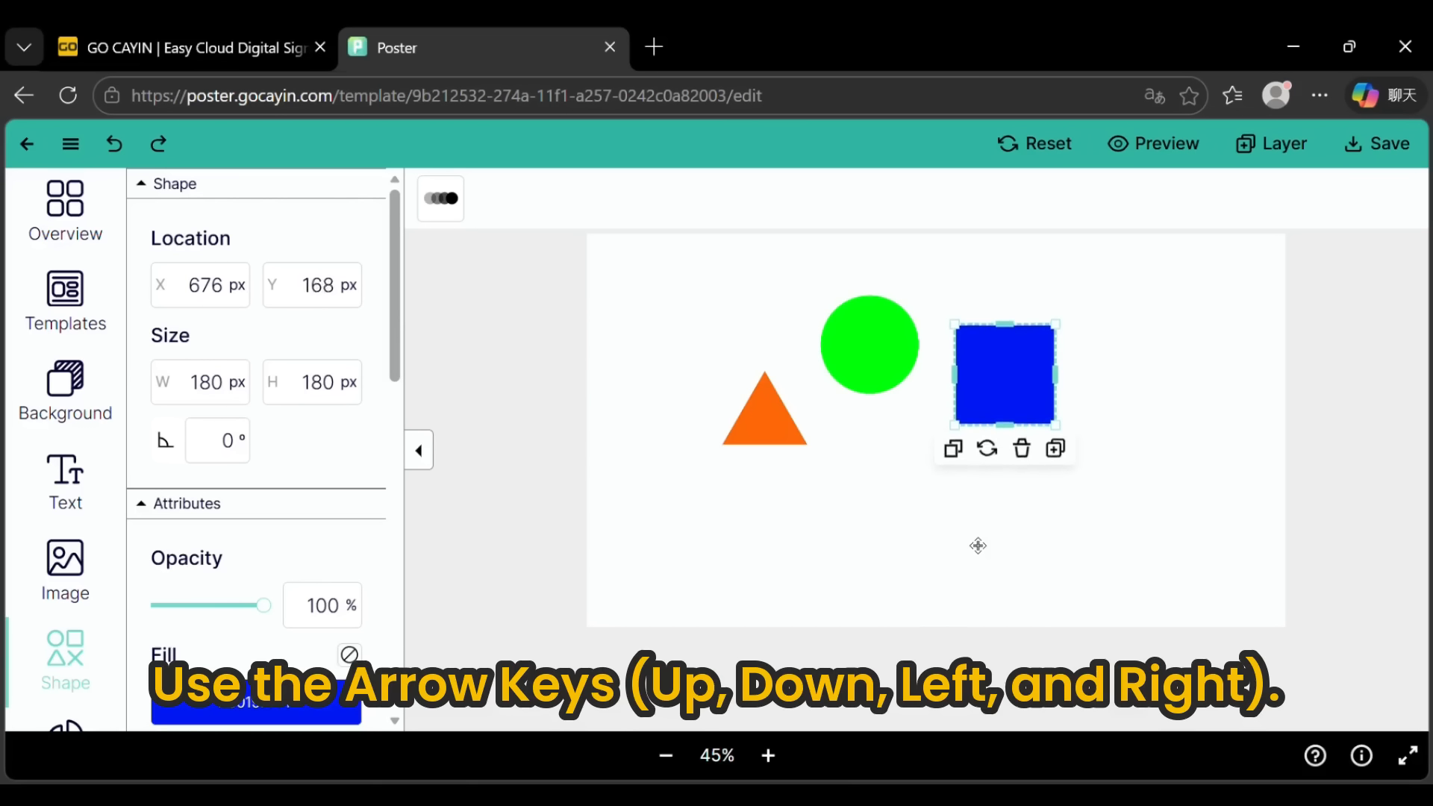
Step: Nudge the blue square up and then down in small increments to Y 203 px
{"action": "key", "text": "Up"}
{"action": "key", "text": "Up"}
{"action": "key", "text": "Up"}
{"action": "key", "text": "Up"}
{"action": "key", "text": "Up"}
{"action": "key", "text": "Up"}
{"action": "key", "text": "Up"}
{"action": "key", "text": "Up"}
{"action": "key", "text": "Up"}
{"action": "key", "text": "Up"}
{"action": "key", "text": "Up"}
{"action": "key", "text": "Up"}
{"action": "key", "text": "Up"}
{"action": "key", "text": "Up"}
{"action": "key", "text": "Up"}
{"action": "key", "text": "Up"}
{"action": "key", "text": "Up"}
{"action": "key", "text": "Up"}
{"action": "key", "text": "Up"}
{"action": "key", "text": "Down"}
{"action": "key", "text": "Down"}
{"action": "key", "text": "Down"}
{"action": "key", "text": "Down"}
{"action": "key", "text": "Down"}
{"action": "key", "text": "Down"}
{"action": "key", "text": "Down"}
{"action": "key", "text": "Down"}
{"action": "key", "text": "Down"}
{"action": "key", "text": "Down"}
{"action": "key", "text": "Down"}
{"action": "key", "text": "Down"}
{"action": "key", "text": "Down"}
{"action": "key", "text": "Down"}
{"action": "key", "text": "Down"}
{"action": "key", "text": "Down"}
{"action": "key", "text": "Down"}
{"action": "key", "text": "Down"}
{"action": "key", "text": "Down"}
{"action": "key", "text": "Down"}
{"action": "key", "text": "Down"}
{"action": "key", "text": "Down"}
{"action": "key", "text": "Down"}
{"action": "key", "text": "Down"}
{"action": "key", "text": "Down"}
{"action": "key", "text": "Down"}
{"action": "key", "text": "Down"}
{"action": "key", "text": "Down"}
{"action": "key", "text": "Down"}
{"action": "key", "text": "Down"}
{"action": "key", "text": "Down"}
{"action": "key", "text": "Down"}
{"action": "key", "text": "Down"}
{"action": "key", "text": "Down"}
{"action": "key", "text": "Down"}
{"action": "key", "text": "Down"}
Step: Nudge the blue square left and back to the right in small increments to X 641 px
{"action": "key", "text": "Left"}
{"action": "key", "text": "Left"}
{"action": "key", "text": "Left"}
{"action": "key", "text": "Left"}
{"action": "key", "text": "Left"}
{"action": "key", "text": "Left"}
{"action": "key", "text": "Left"}
{"action": "key", "text": "Left"}
{"action": "key", "text": "Left"}
{"action": "key", "text": "Left"}
{"action": "key", "text": "Left"}
{"action": "key", "text": "Left"}
{"action": "key", "text": "Left"}
{"action": "key", "text": "Left"}
{"action": "key", "text": "Left"}
{"action": "key", "text": "Left"}
{"action": "key", "text": "Left"}
{"action": "key", "text": "Left"}
{"action": "key", "text": "Left"}
{"action": "key", "text": "Left"}
{"action": "key", "text": "Left"}
{"action": "key", "text": "Left"}
{"action": "key", "text": "Left"}
{"action": "key", "text": "Left"}
{"action": "key", "text": "Left"}
{"action": "key", "text": "Left"}
{"action": "key", "text": "Left"}
{"action": "key", "text": "Left"}
{"action": "key", "text": "Left"}
{"action": "key", "text": "Left"}
{"action": "key", "text": "Left"}
{"action": "key", "text": "Left"}
{"action": "key", "text": "Left"}
{"action": "key", "text": "Left"}
{"action": "key", "text": "Left"}
{"action": "key", "text": "Left"}
{"action": "key", "text": "Left"}
{"action": "key", "text": "Left"}
{"action": "key", "text": "Left"}
{"action": "key", "text": "Left"}
{"action": "key", "text": "Left"}
{"action": "key", "text": "Left"}
{"action": "key", "text": "Left"}
{"action": "key", "text": "Left"}
{"action": "key", "text": "Left"}
{"action": "key", "text": "Right"}
{"action": "key", "text": "Right"}
{"action": "key", "text": "Right"}
{"action": "key", "text": "Right"}
{"action": "key", "text": "Right"}
{"action": "key", "text": "Right"}
{"action": "key", "text": "Right"}
{"action": "key", "text": "Right"}
{"action": "key", "text": "Right"}
{"action": "key", "text": "Right"}
{"action": "key", "text": "Right"}
{"action": "key", "text": "Right"}
{"action": "key", "text": "Right"}
{"action": "key", "text": "Right"}
{"action": "key", "text": "Right"}
{"action": "key", "text": "Right"}
{"action": "key", "text": "Right"}
{"action": "key", "text": "Right"}
{"action": "key", "text": "Right"}
{"action": "key", "text": "Right"}
{"action": "key", "text": "Right"}
{"action": "key", "text": "Right"}
{"action": "key", "text": "Right"}
{"action": "key", "text": "Right"}
{"action": "key", "text": "Right"}
{"action": "key", "text": "Right"}
{"action": "key", "text": "Right"}
{"action": "key", "text": "Right"}
{"action": "key", "text": "Right"}
{"action": "key", "text": "Right"}
{"action": "key", "text": "Right"}
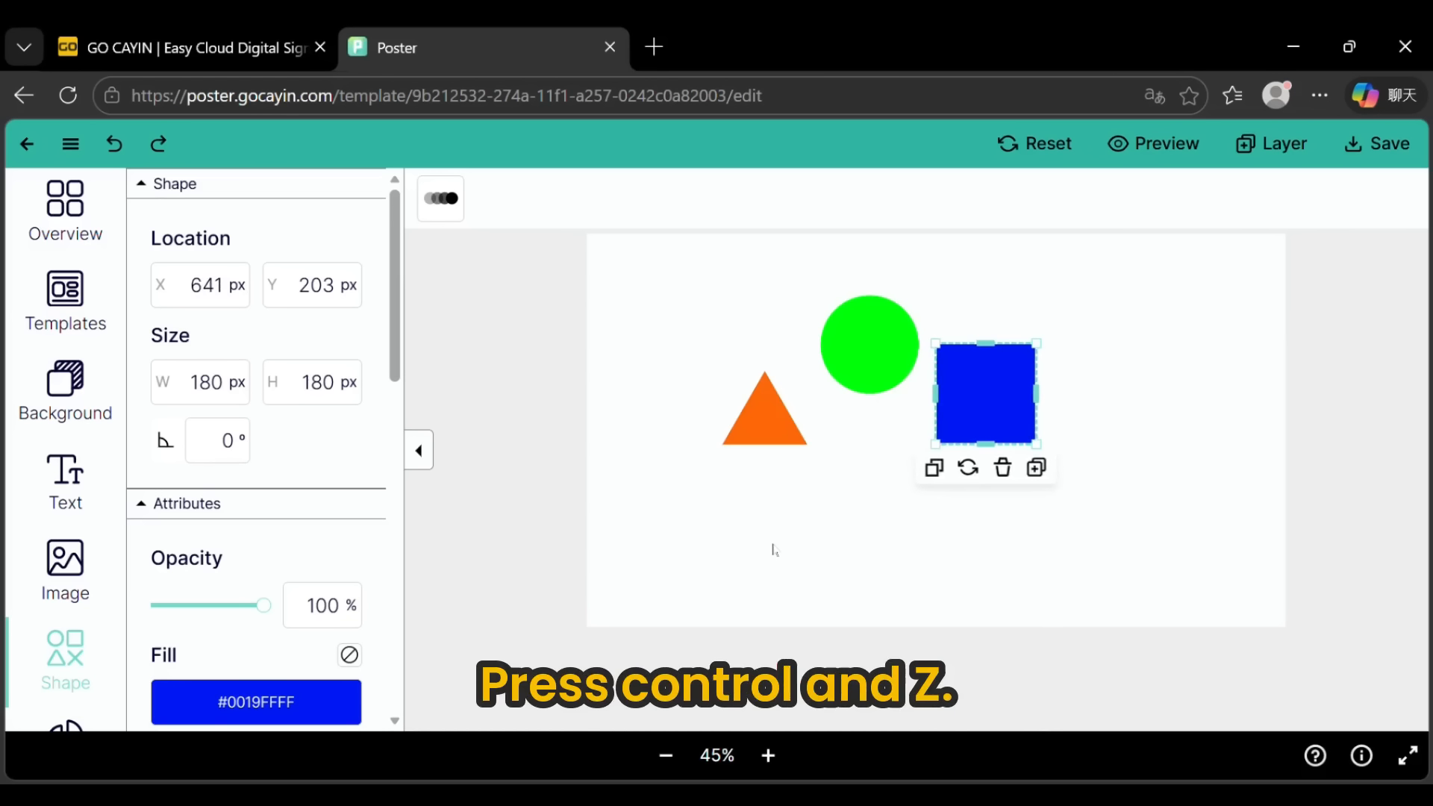
Step: Undo the move of the orange triangle to the poster's lower-left corner
{"action": "key", "text": "ctrl+z"}
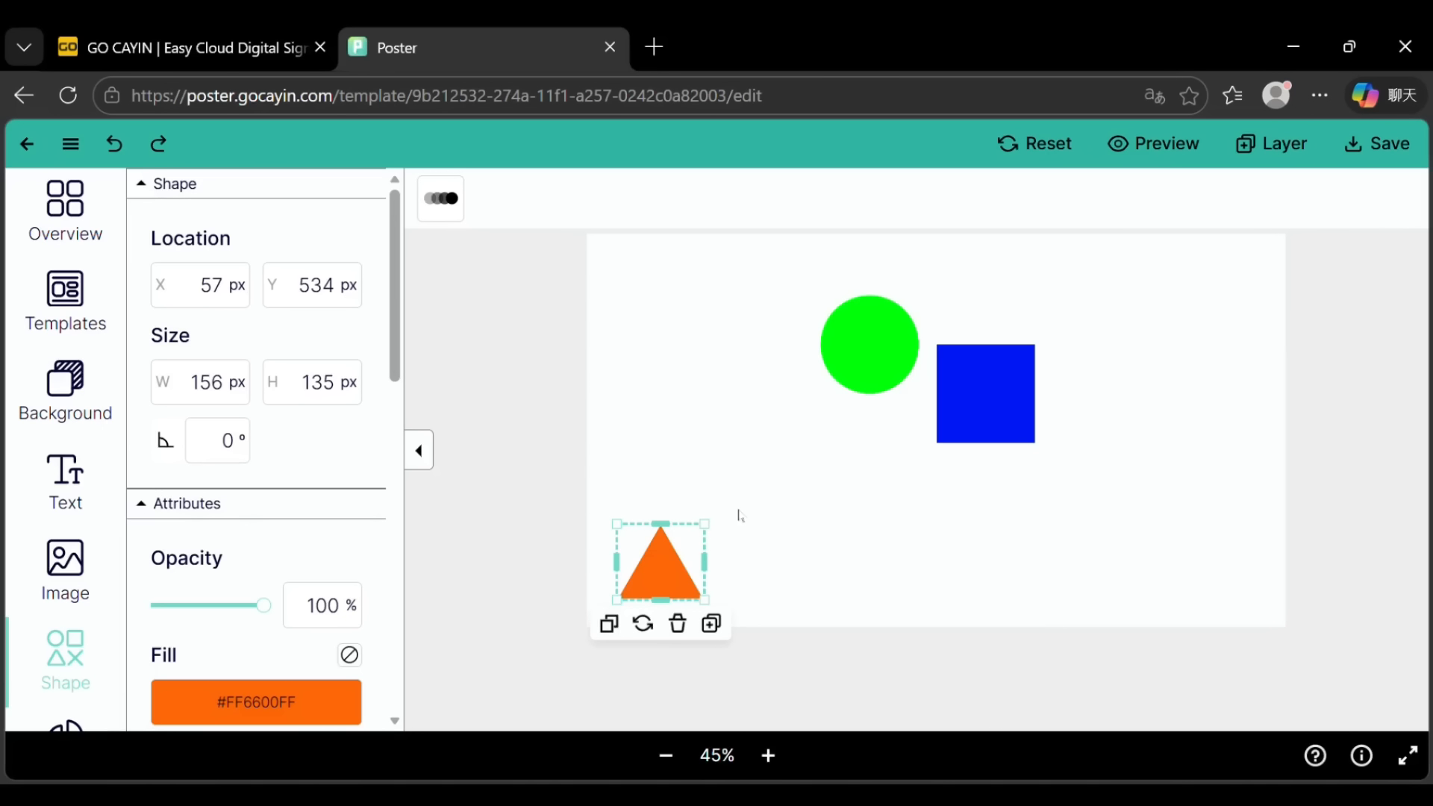
{"action": "key", "text": "ctrl+z"}
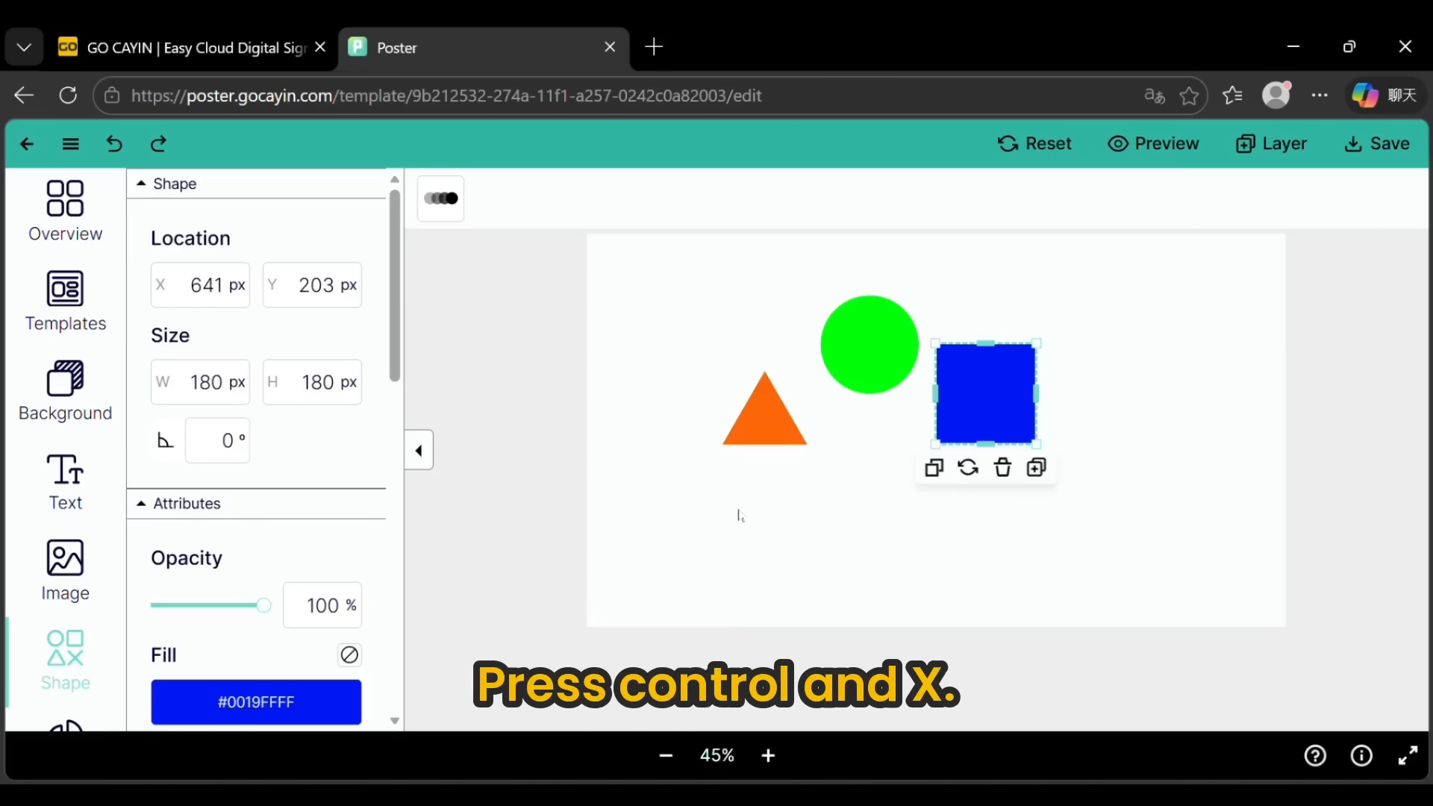
Step: Cut the orange triangle from the poster and undo the cut
{"action": "left_click", "coordinate": [767, 429]}
{"action": "key", "text": "ctrl+x"}
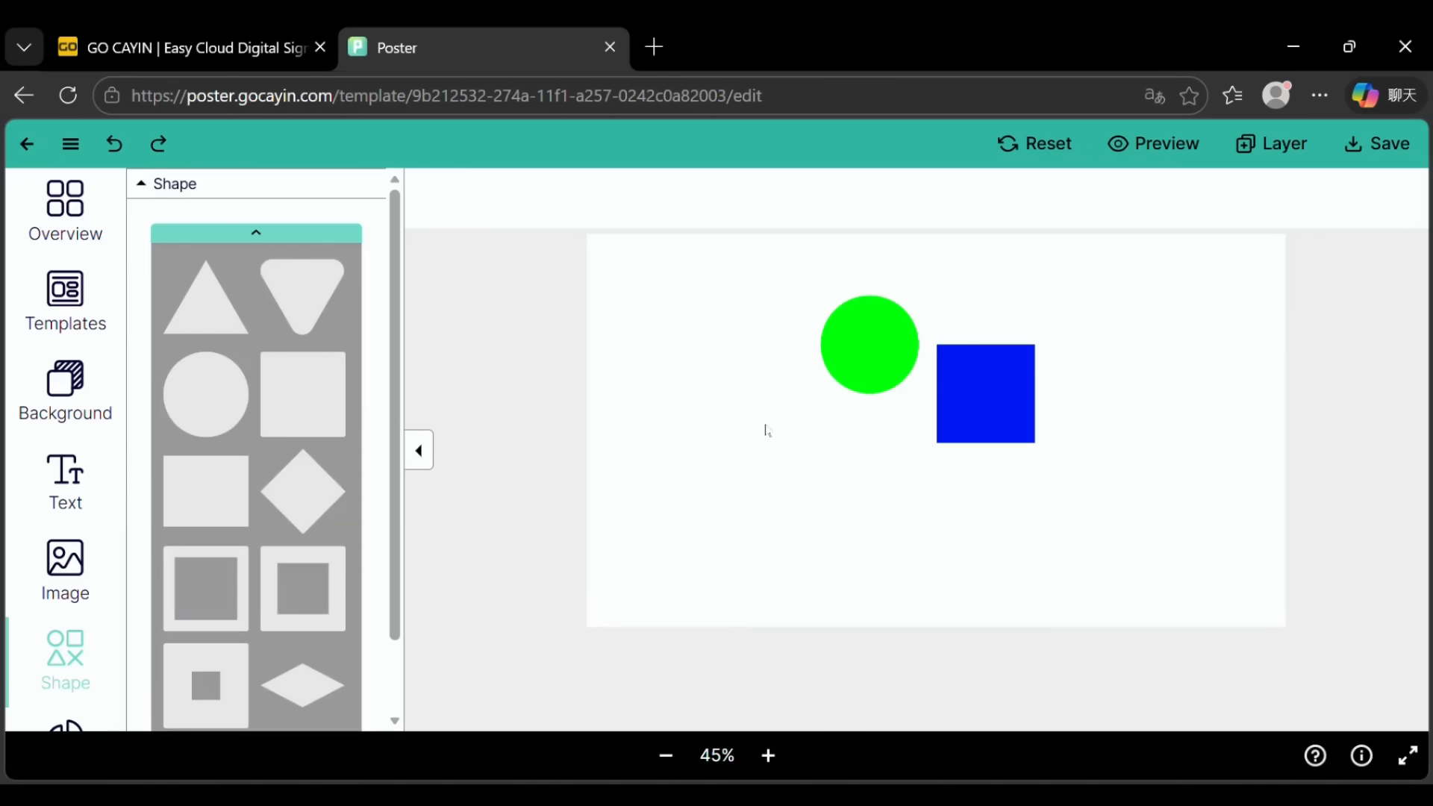
{"action": "left_click", "coordinate": [115, 144]}
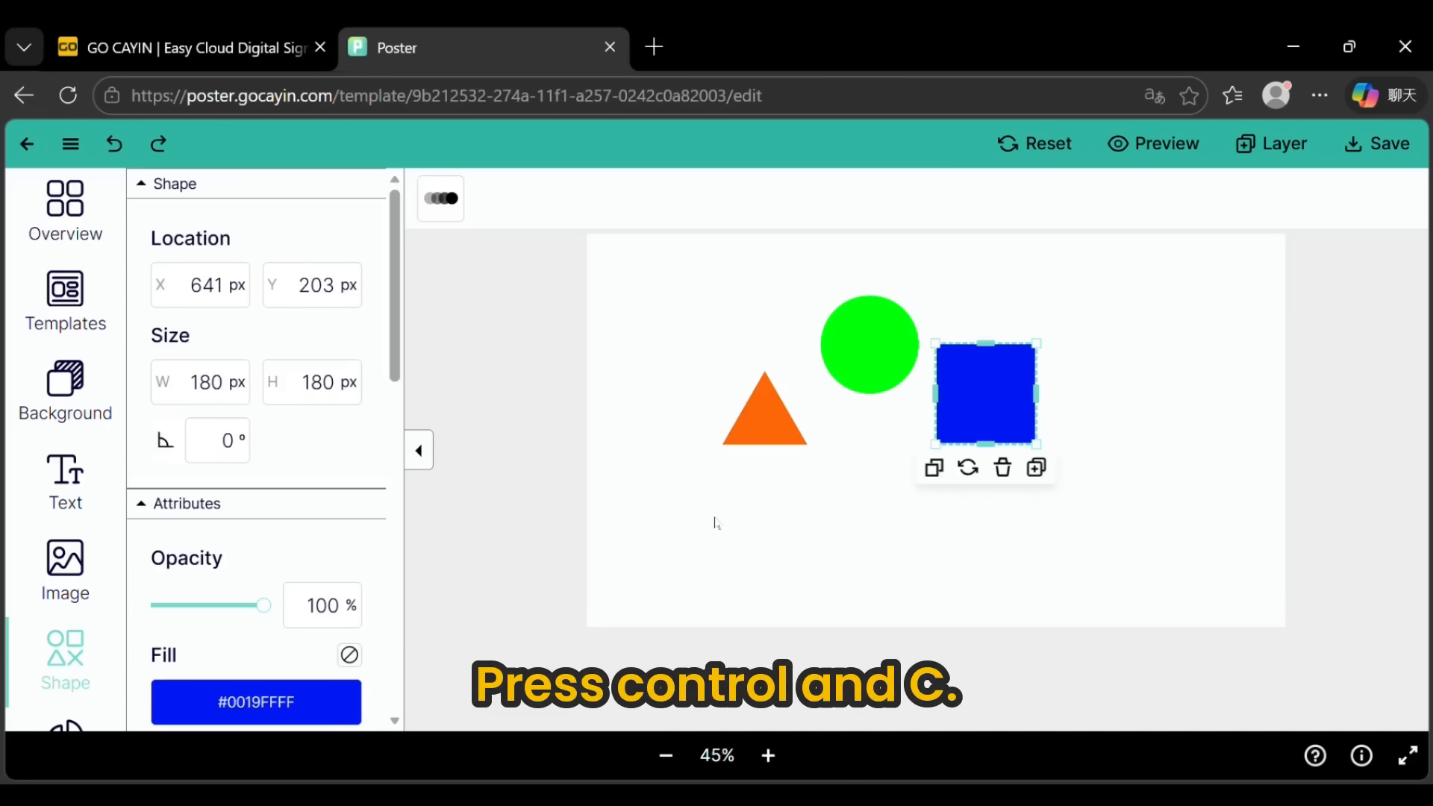
Step: Copy the orange triangle, paste a duplicate and place it below the green circle at about X 400, Y 428 px
{"action": "left_click", "coordinate": [759, 443]}
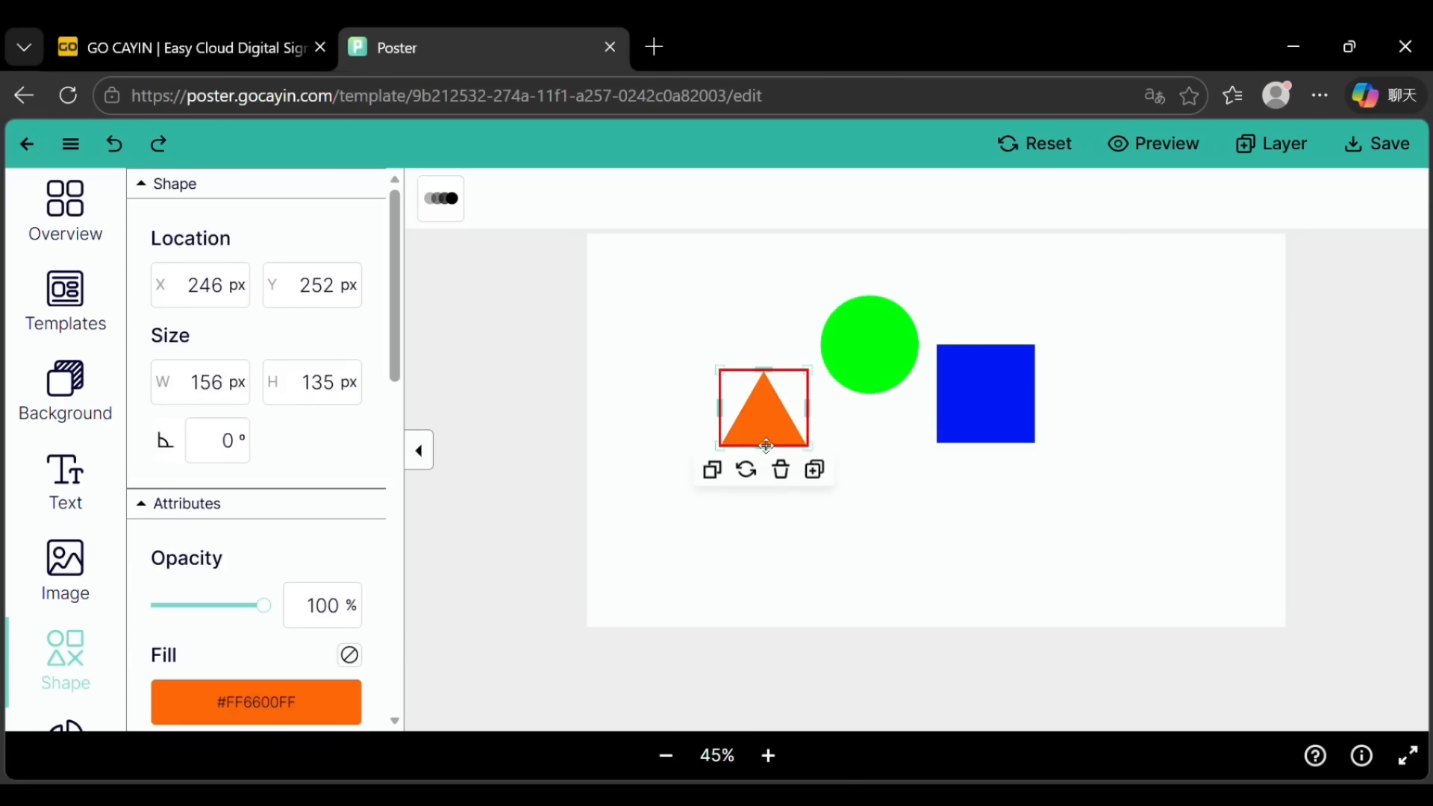
{"action": "left_click", "coordinate": [814, 528]}
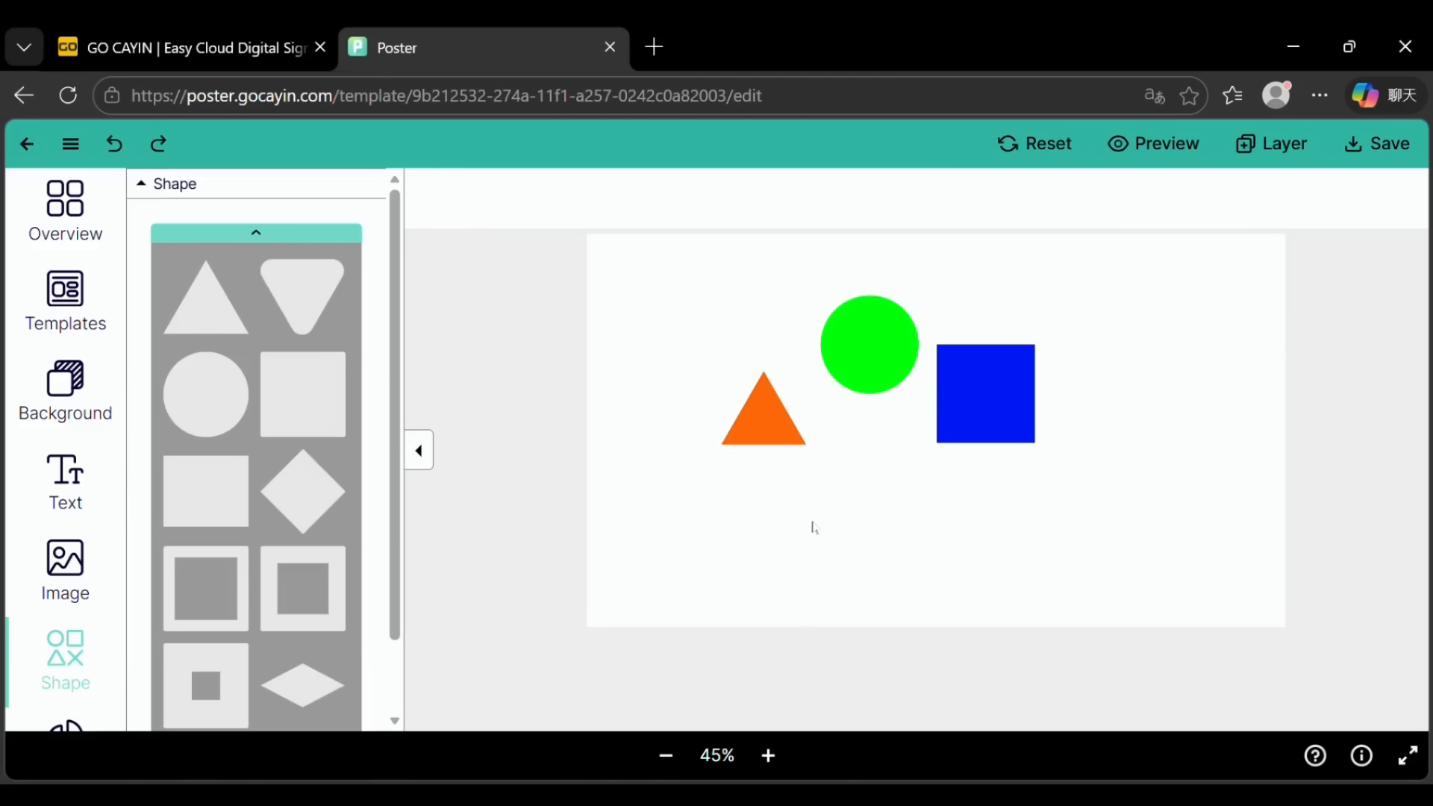
{"action": "key", "text": "ctrl+v"}
{"action": "left_click_drag", "start_coordinate": [819, 470], "coordinate": [848, 511]}
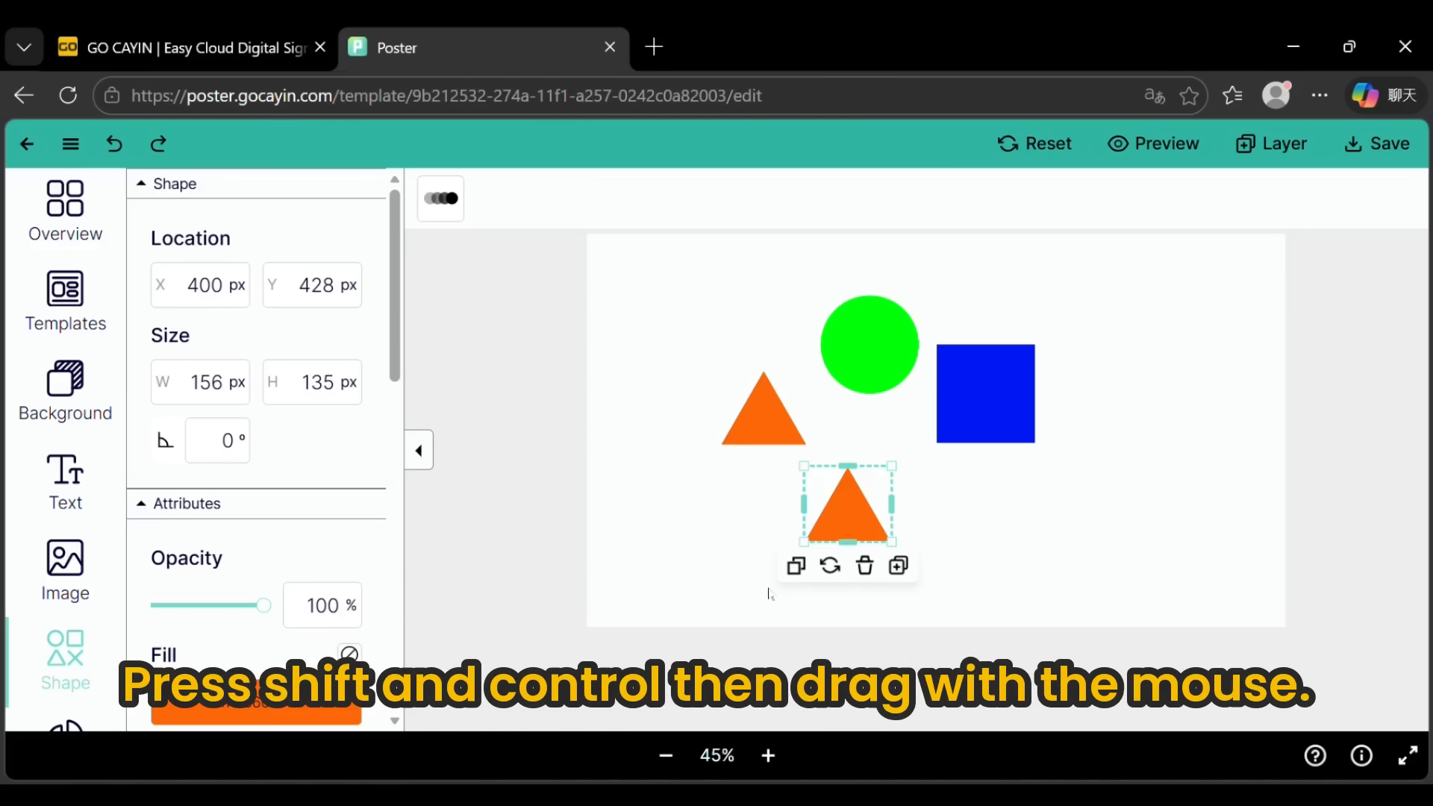
Step: Move the lower orange triangle to about X 393, Y 426 px and the upper one to about X 233, Y 233 px
{"action": "left_click_drag", "start_coordinate": [870, 518], "coordinate": [820, 506]}
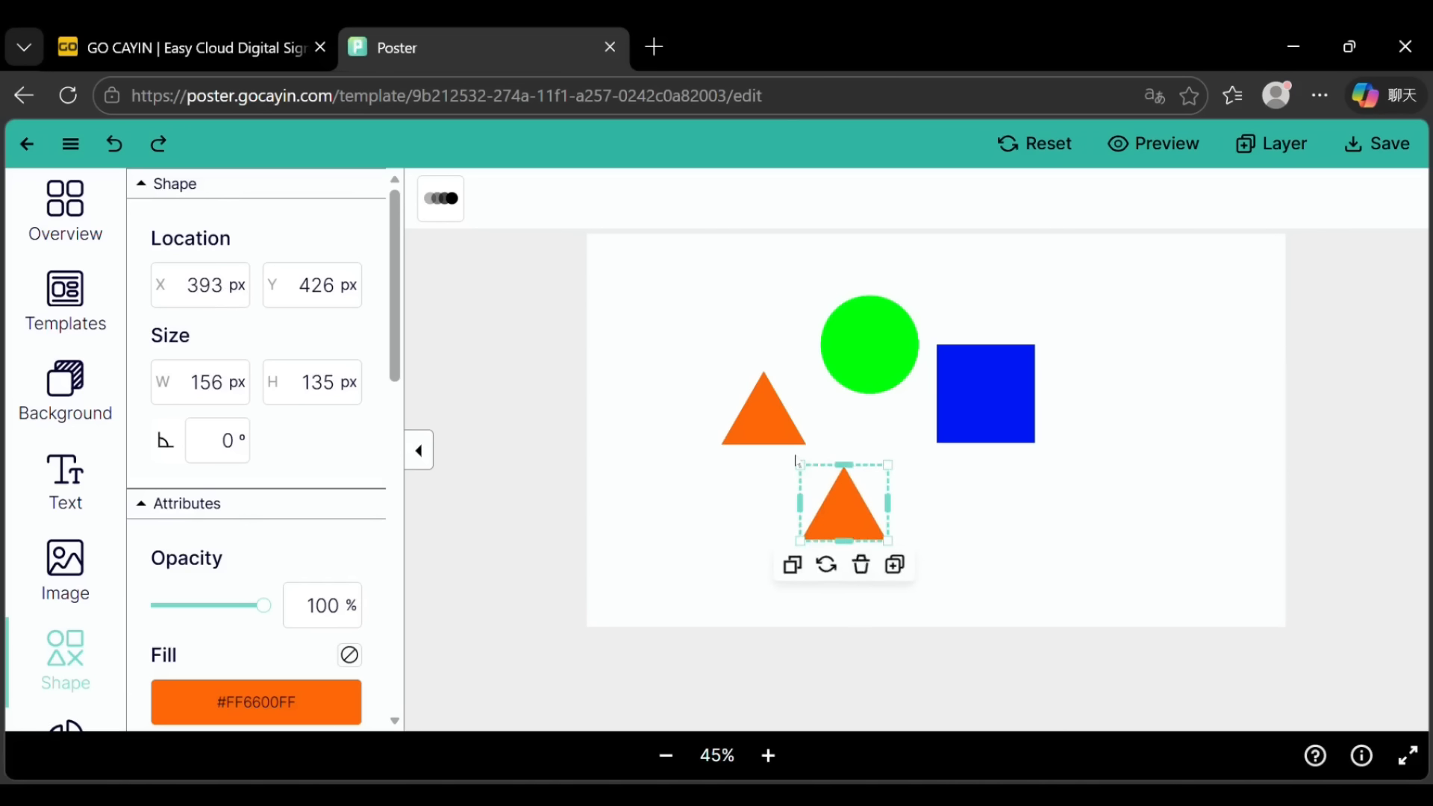
{"action": "left_click", "coordinate": [768, 422]}
{"action": "mouse_move", "coordinate": [768, 422]}
{"action": "left_mouse_down"}
{"action": "mouse_move", "coordinate": [744, 323]}
{"action": "mouse_move", "coordinate": [740, 428]}
{"action": "left_mouse_up"}
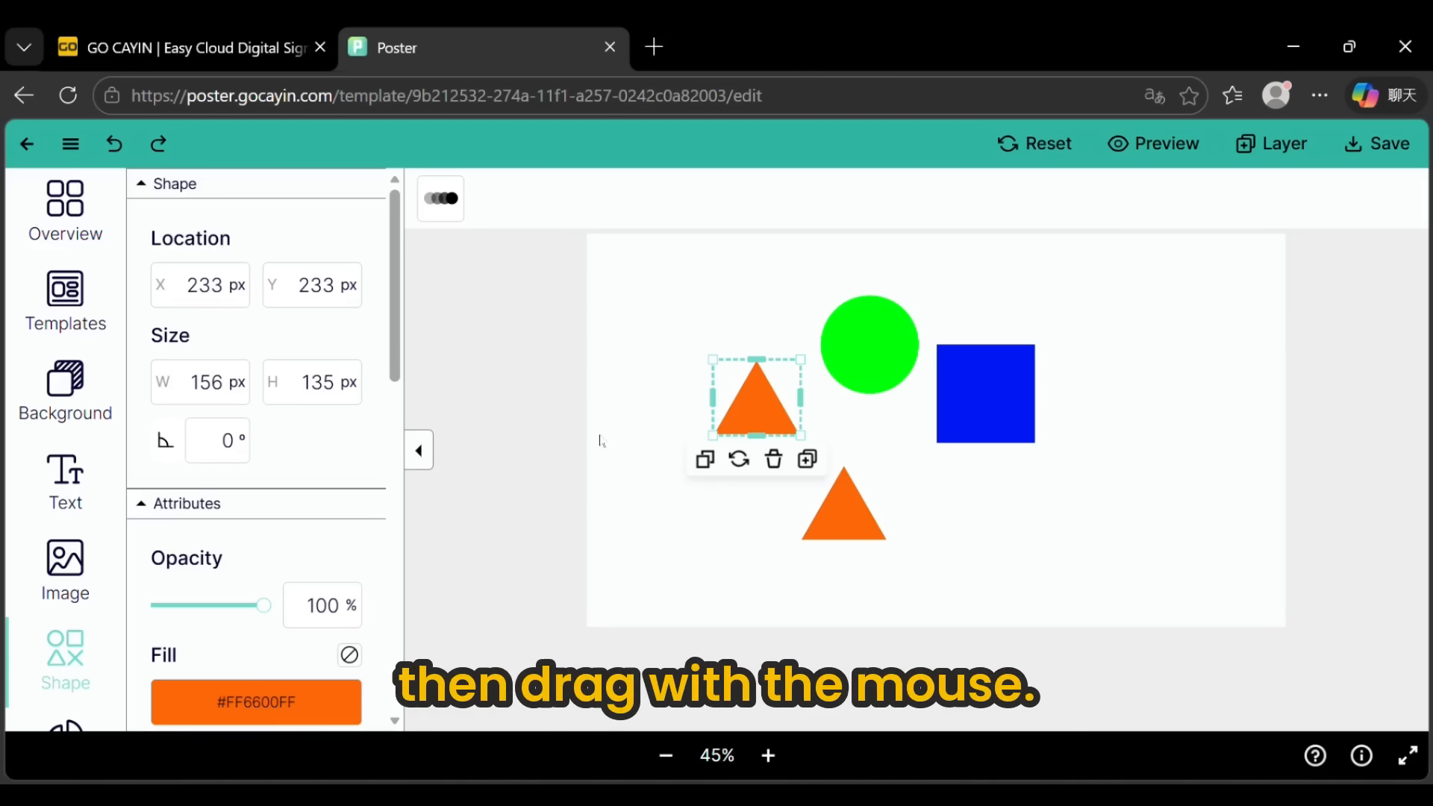
Step: Place a duplicate of the blue square level with the original at about X 975, Y 203 px, and deselect it
{"action": "left_click", "coordinate": [976, 388]}
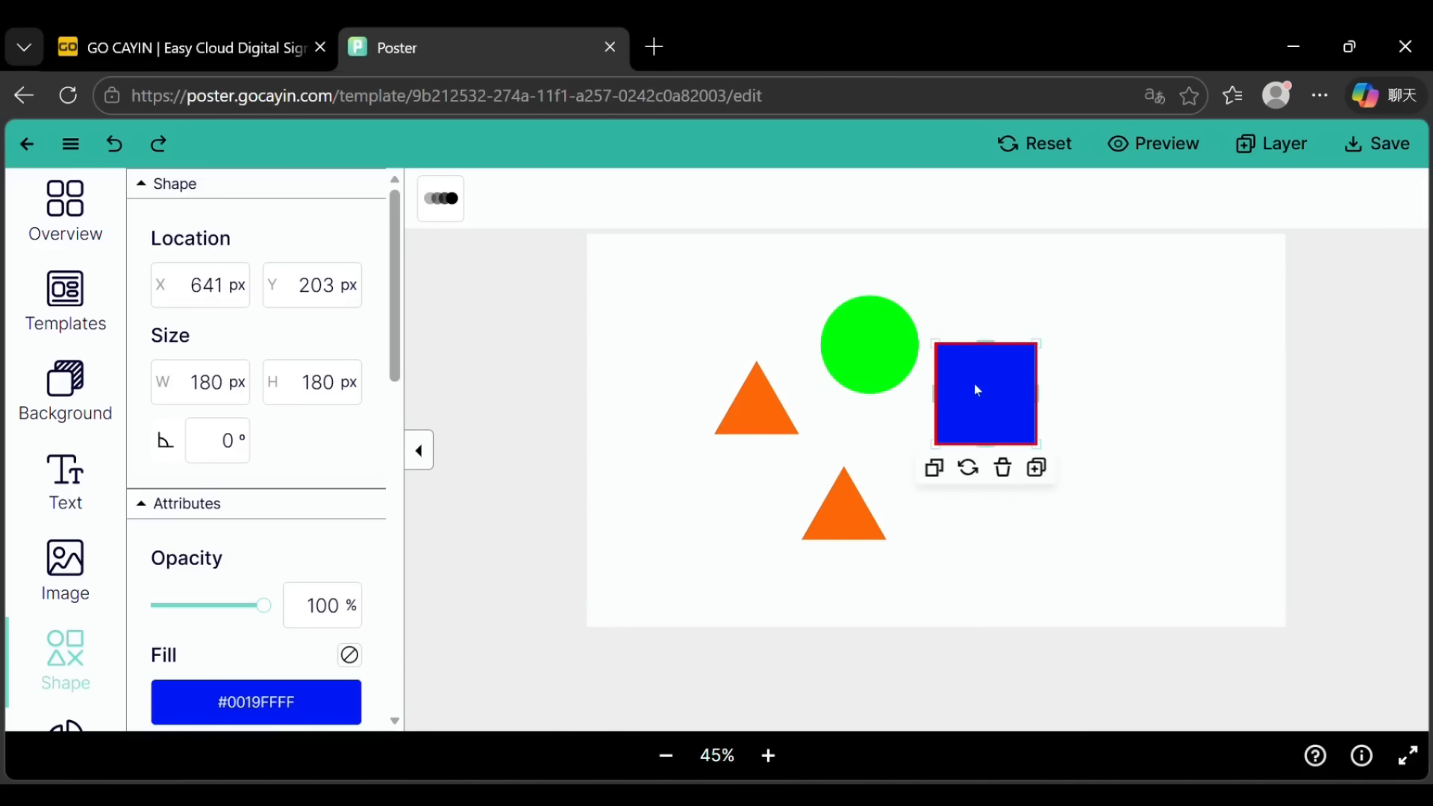
{"action": "left_click_drag", "start_coordinate": [976, 388], "coordinate": [1158, 387]}
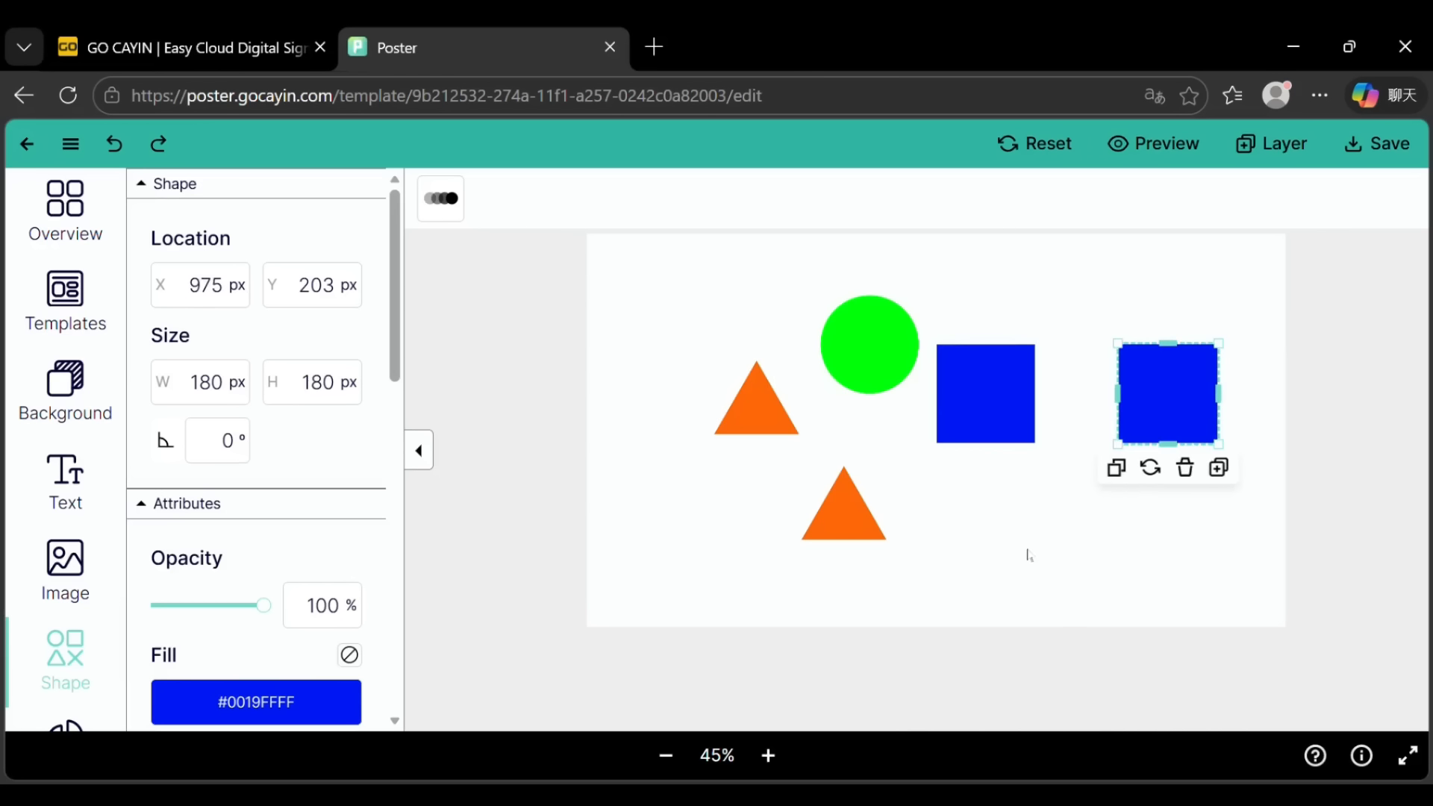
{"action": "left_click", "coordinate": [1007, 508]}
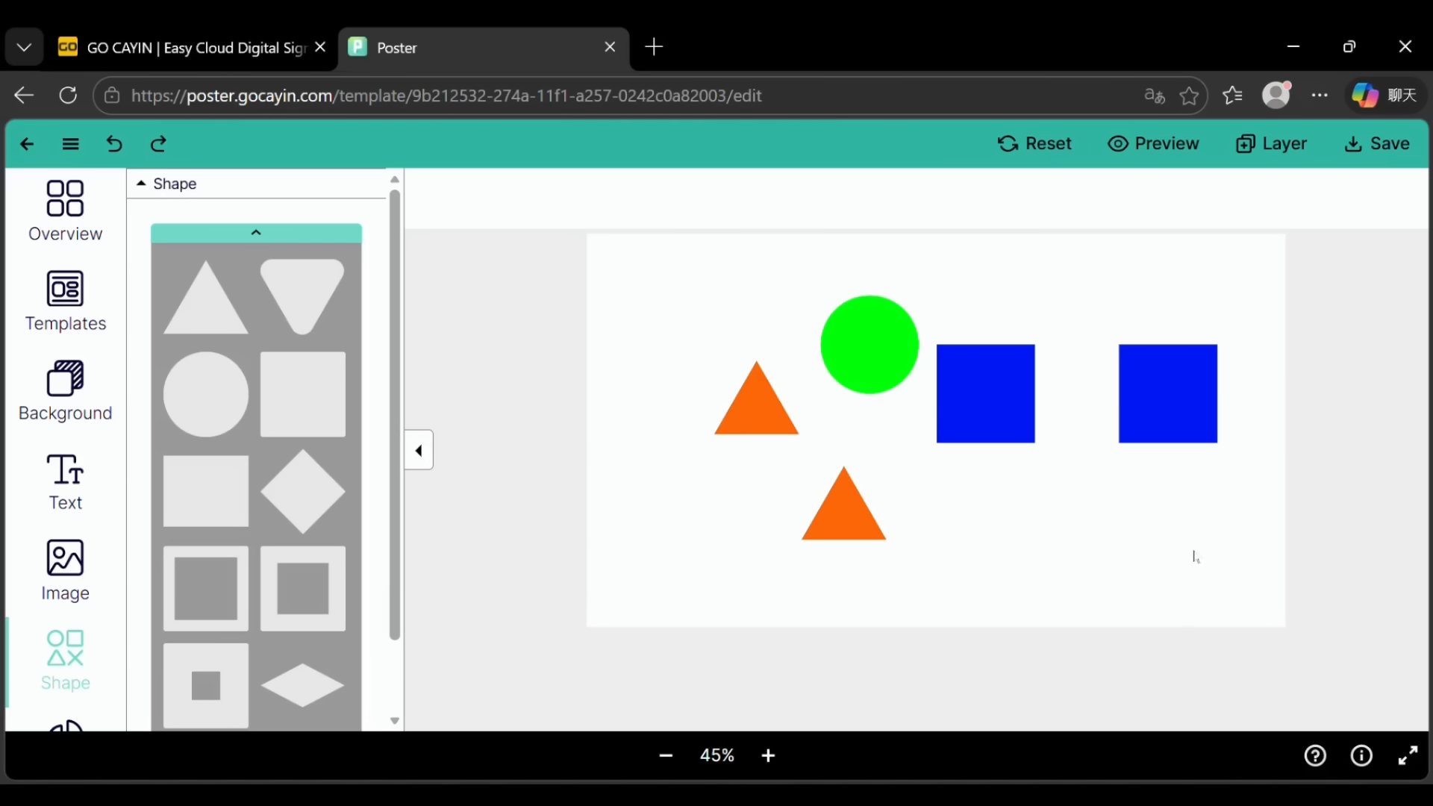
{"action": "left_click", "coordinate": [1414, 762]}
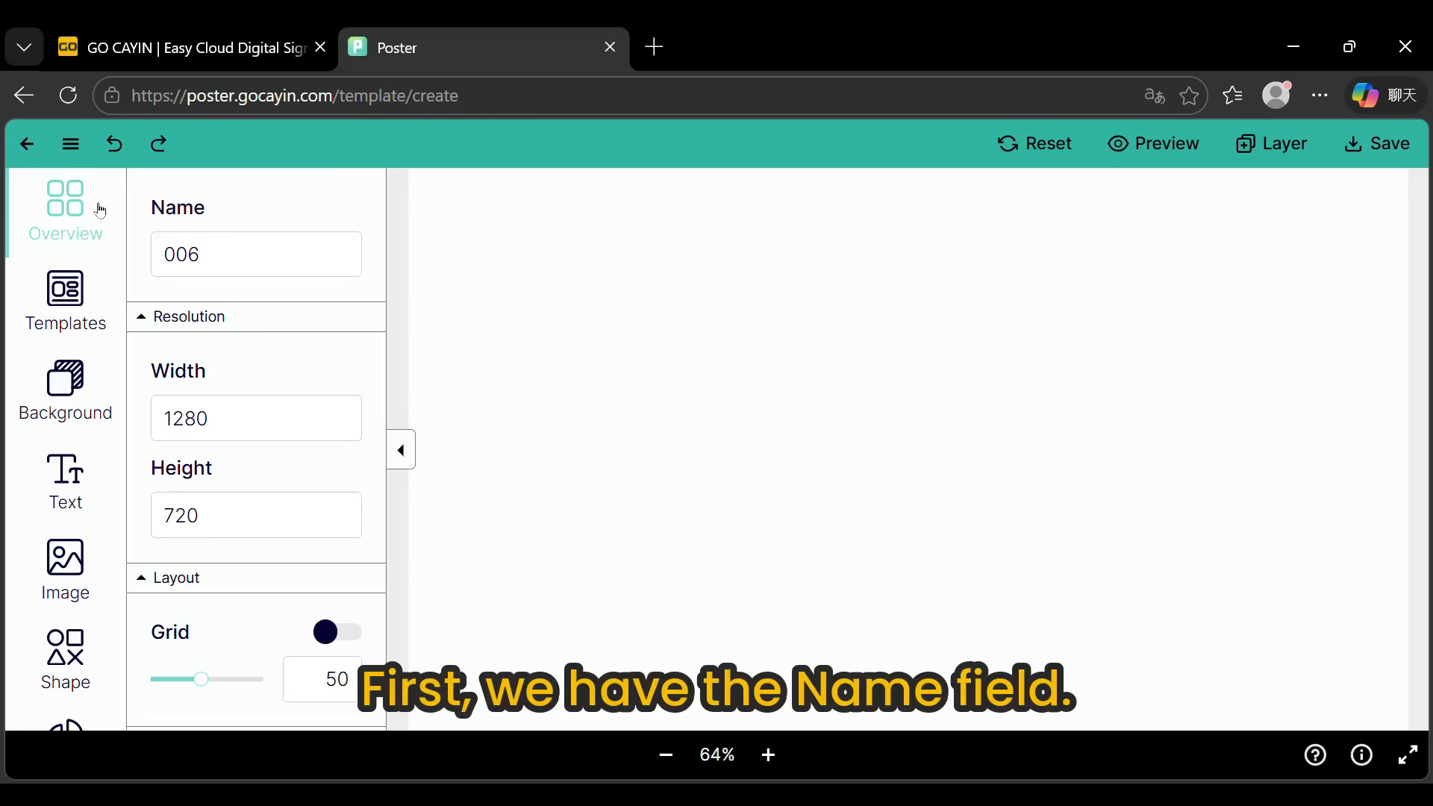
Step: Examine the new poster's name, width and height settings in the overview
{"action": "left_click", "coordinate": [277, 265]}
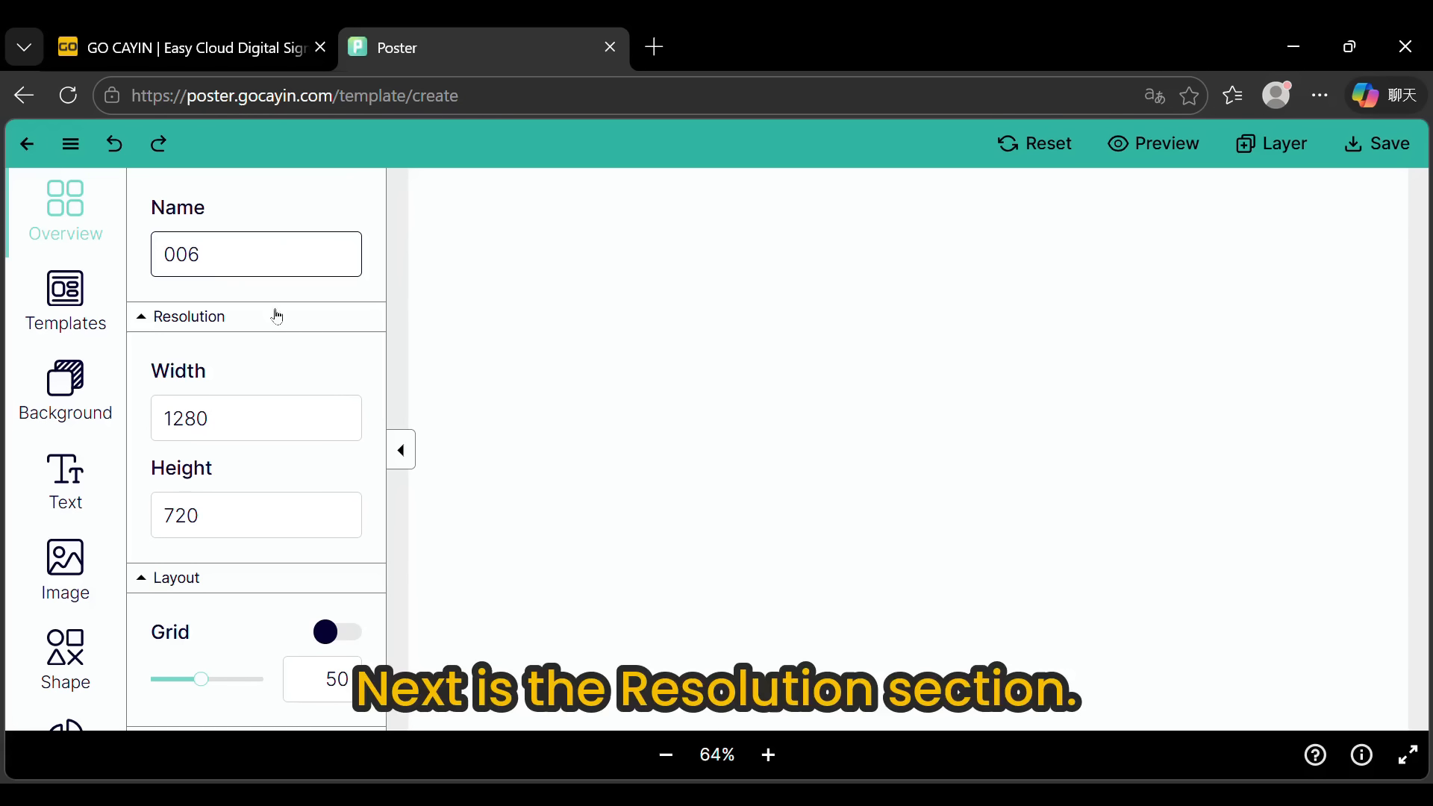
{"action": "left_click", "coordinate": [287, 426]}
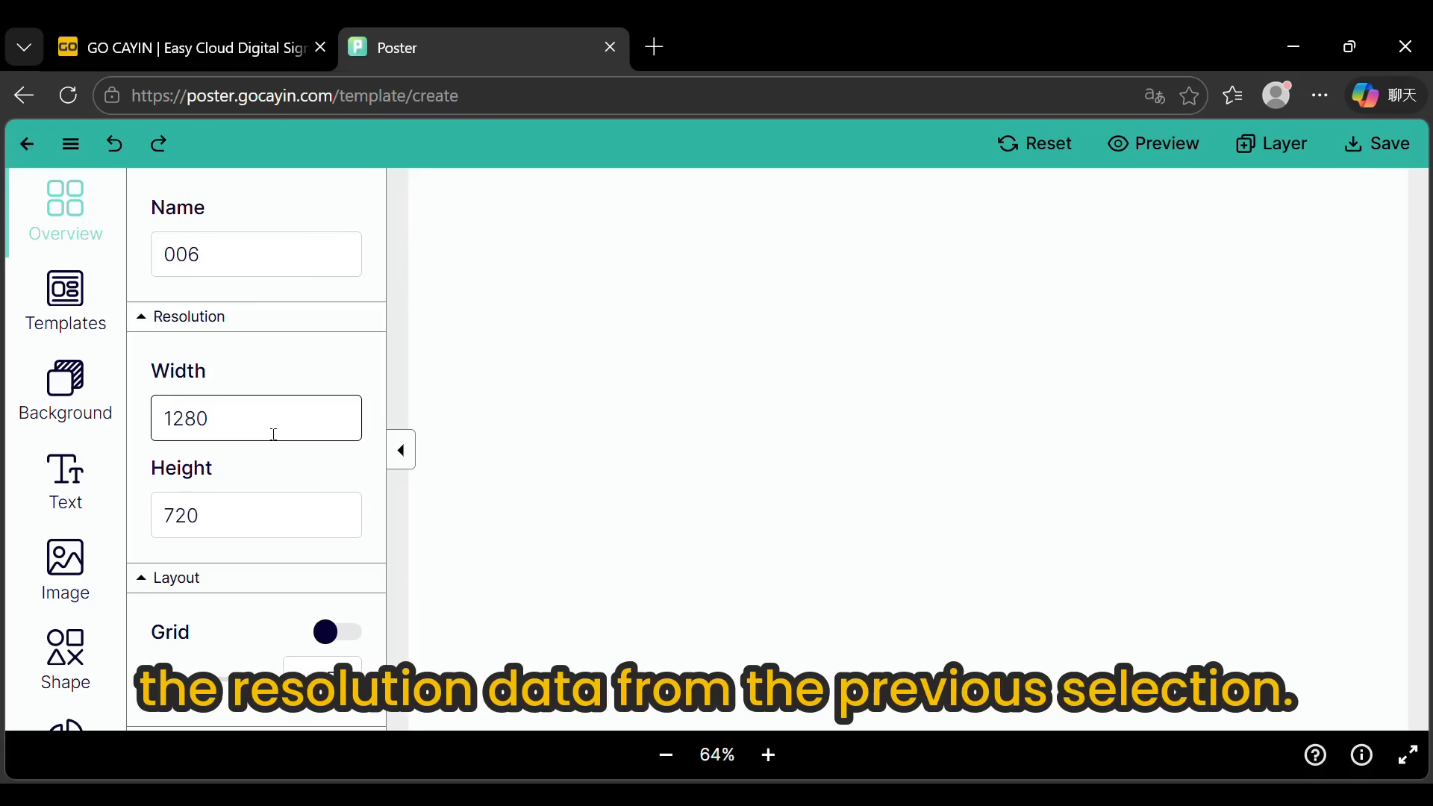
{"action": "left_click", "coordinate": [276, 524]}
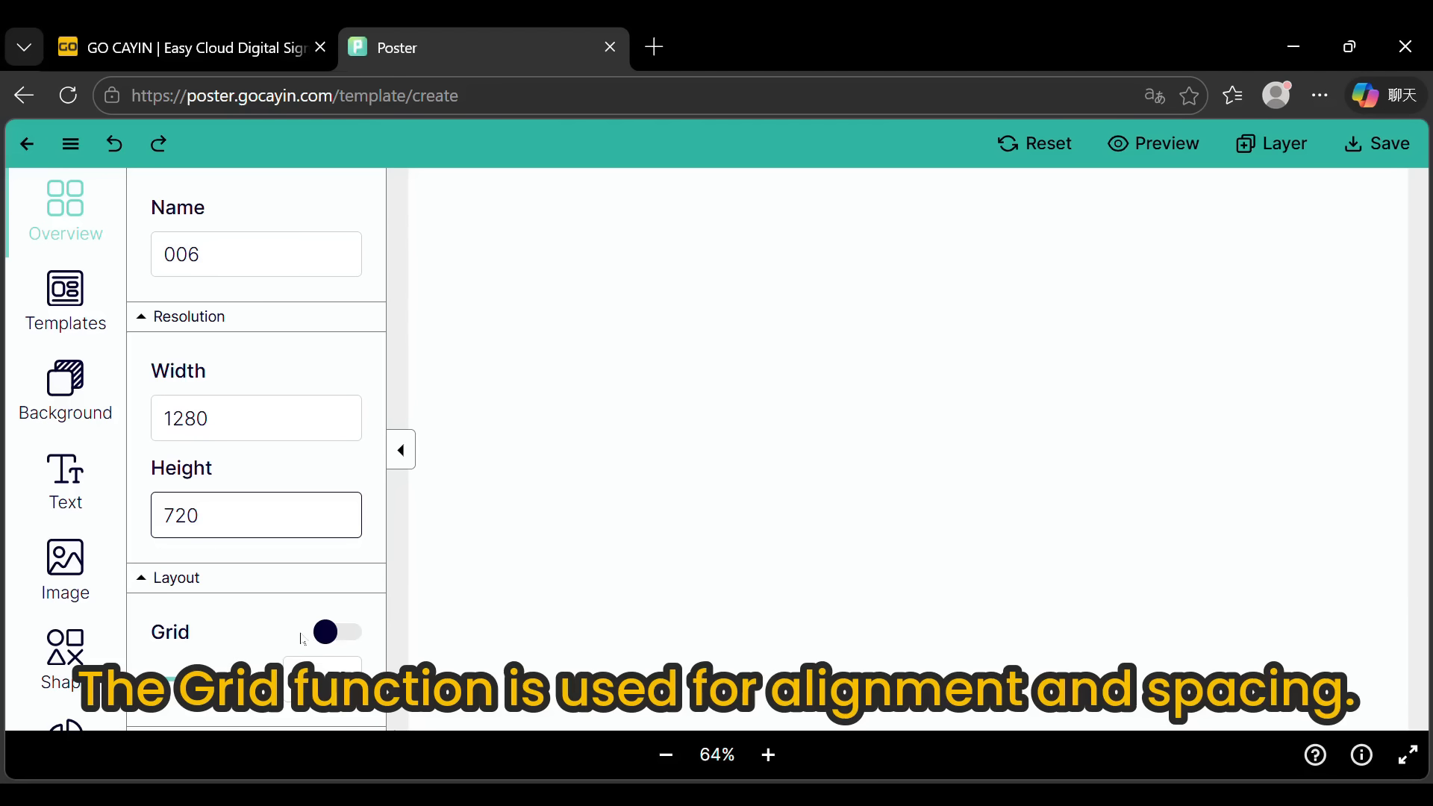
Step: Turn on the layout grid, set its spacing to 60, and turn the grid off again
{"action": "left_click", "coordinate": [330, 634]}
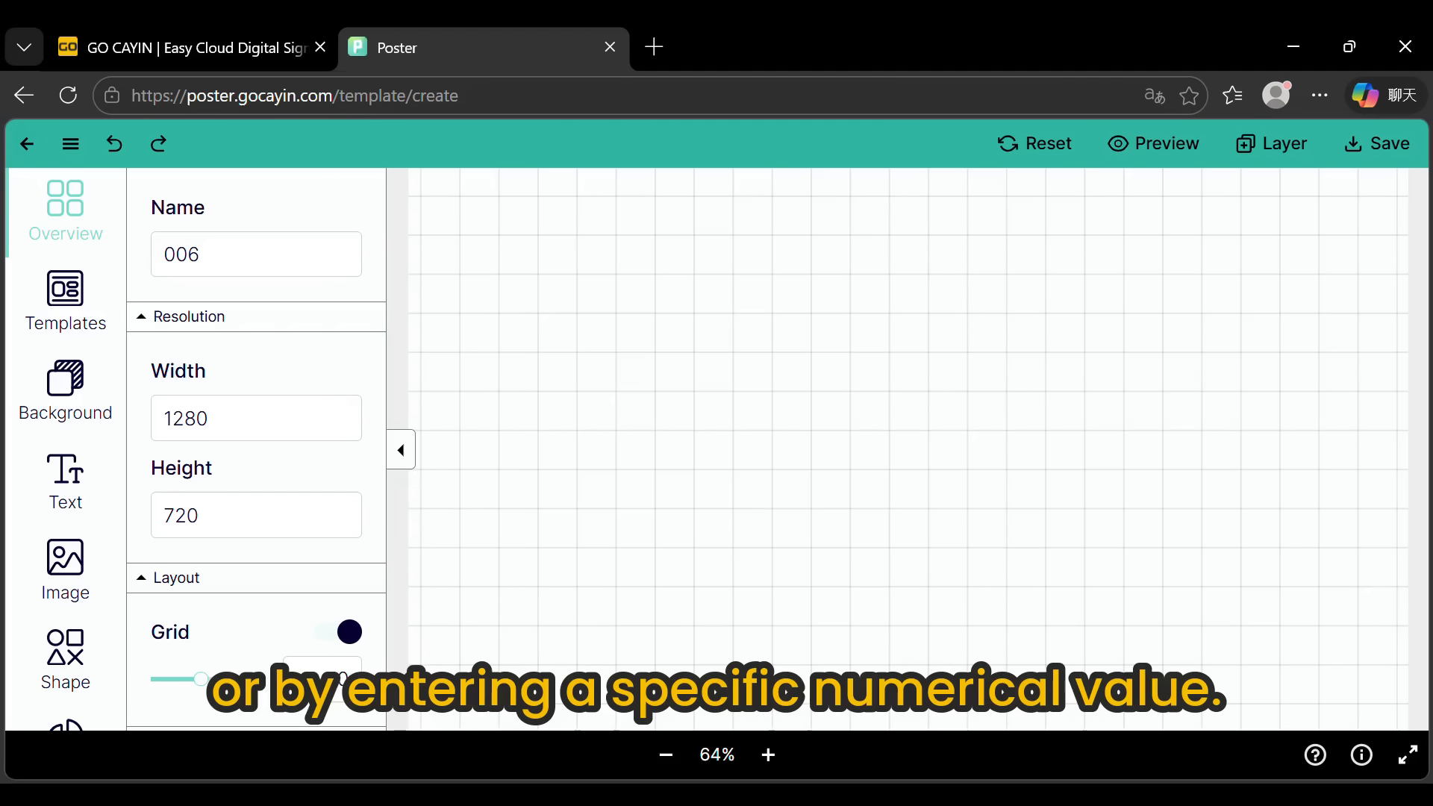
{"action": "mouse_move", "coordinate": [200, 679]}
{"action": "left_mouse_down"}
{"action": "mouse_move", "coordinate": [243, 685]}
{"action": "mouse_move", "coordinate": [202, 696]}
{"action": "left_mouse_up"}
{"action": "left_click_drag", "start_coordinate": [324, 681], "coordinate": [354, 684]}
{"action": "type", "text": "60"}
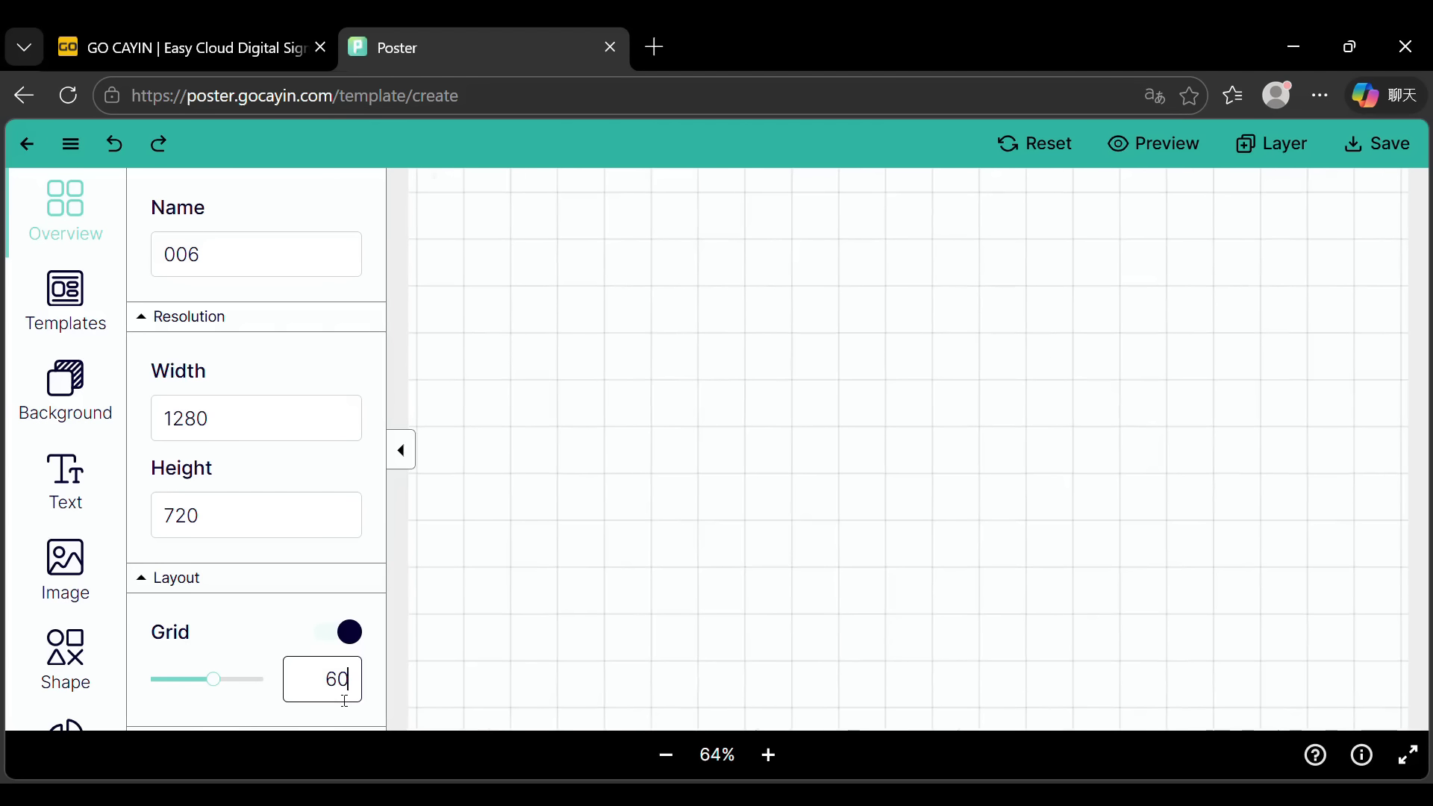
{"action": "left_click", "coordinate": [362, 634]}
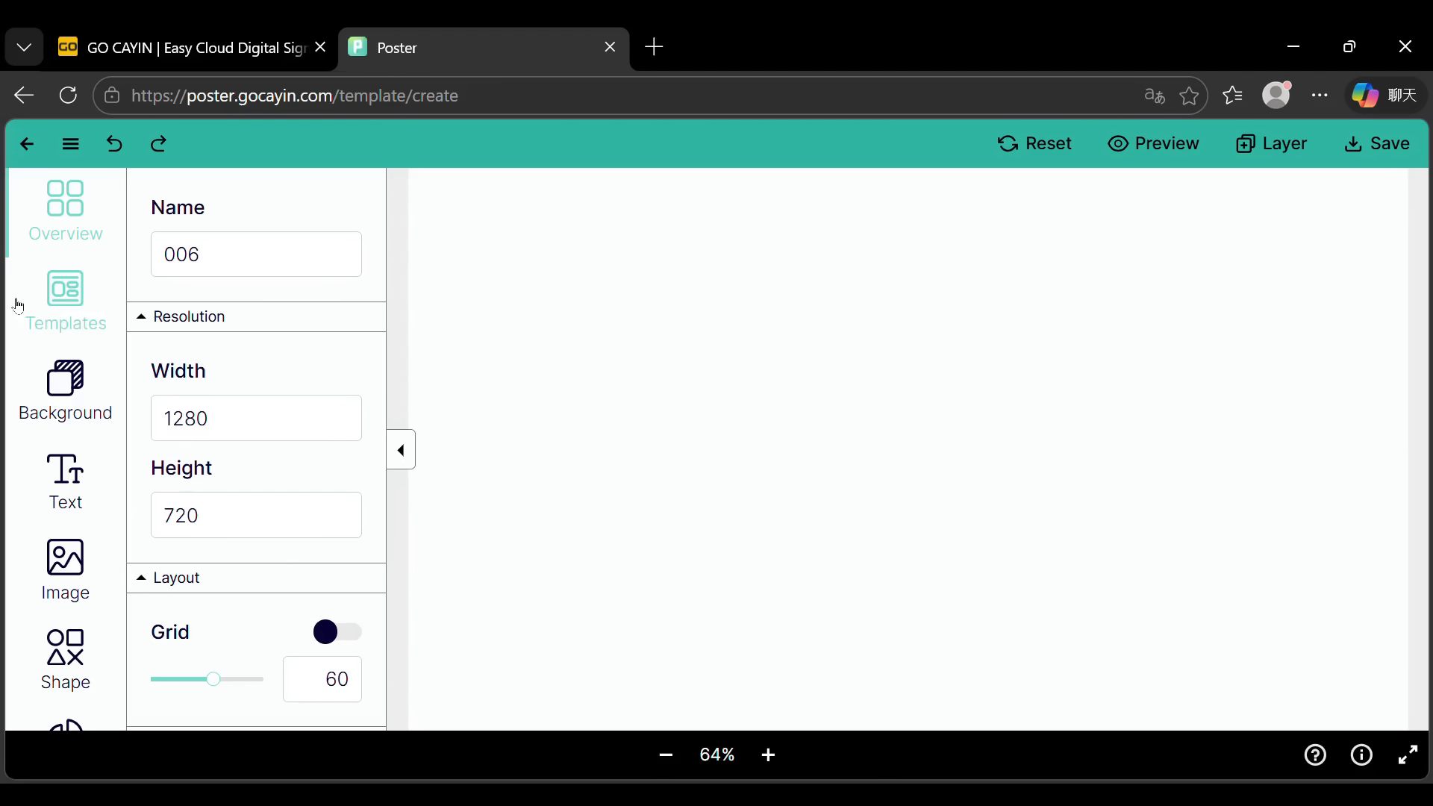
Step: Apply the "How to plan a camping trip?" template in place of the current design, and undo it after viewing the whole poster
{"action": "left_click", "coordinate": [61, 315]}
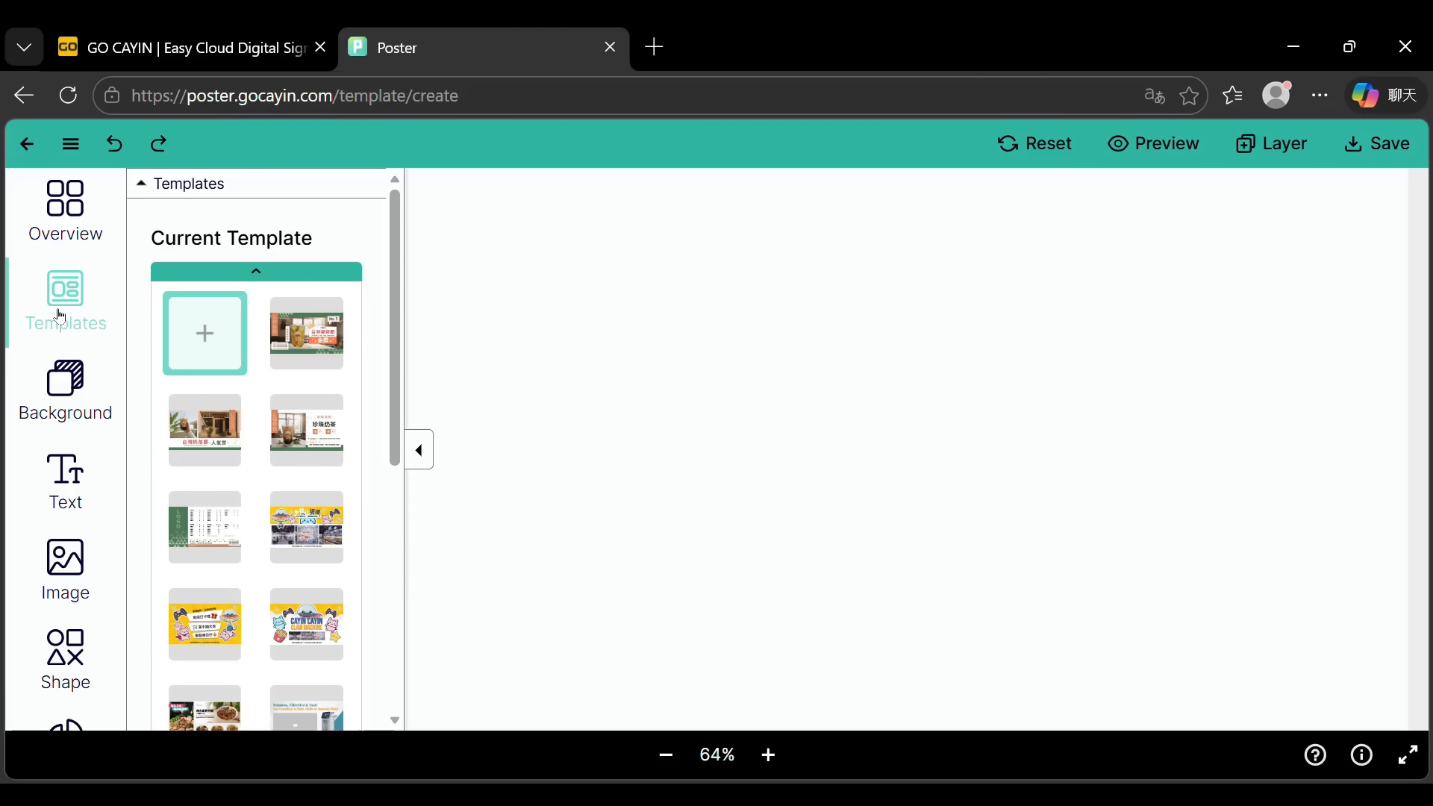
{"action": "scroll", "coordinate": [312, 431], "scroll_direction": "down", "scroll_amount": 10}
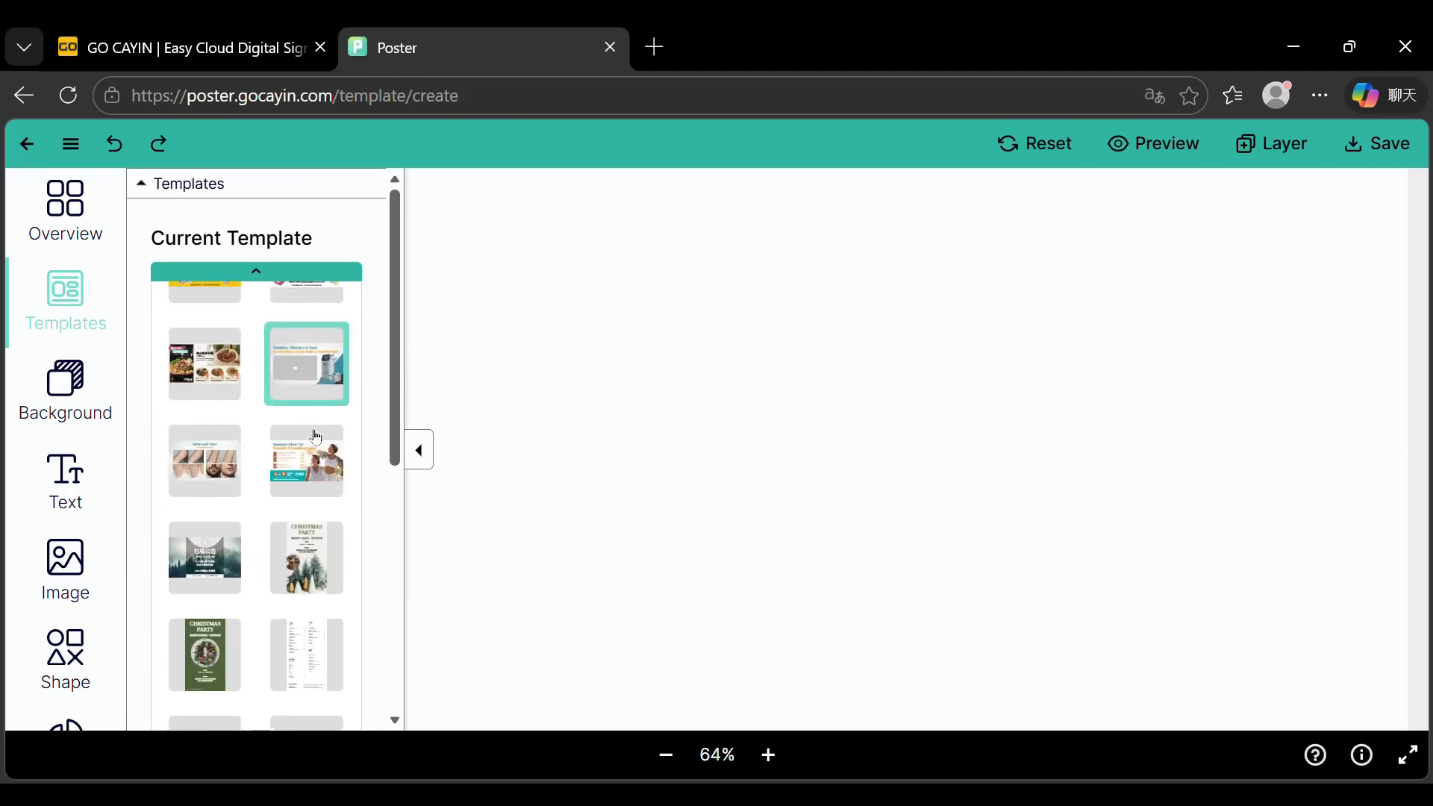
{"action": "scroll", "coordinate": [315, 437], "scroll_direction": "down", "scroll_amount": 15}
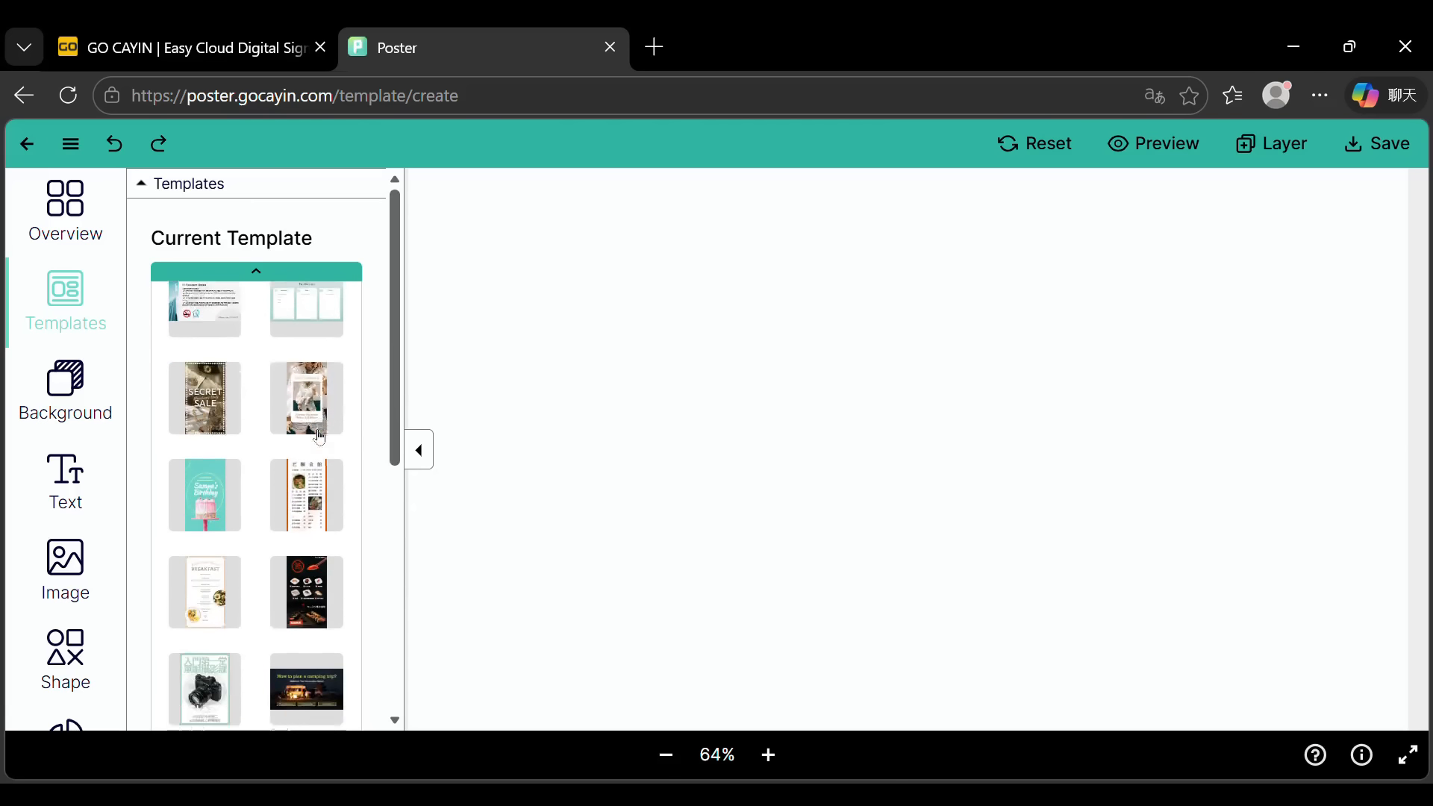
{"action": "left_click", "coordinate": [321, 440]}
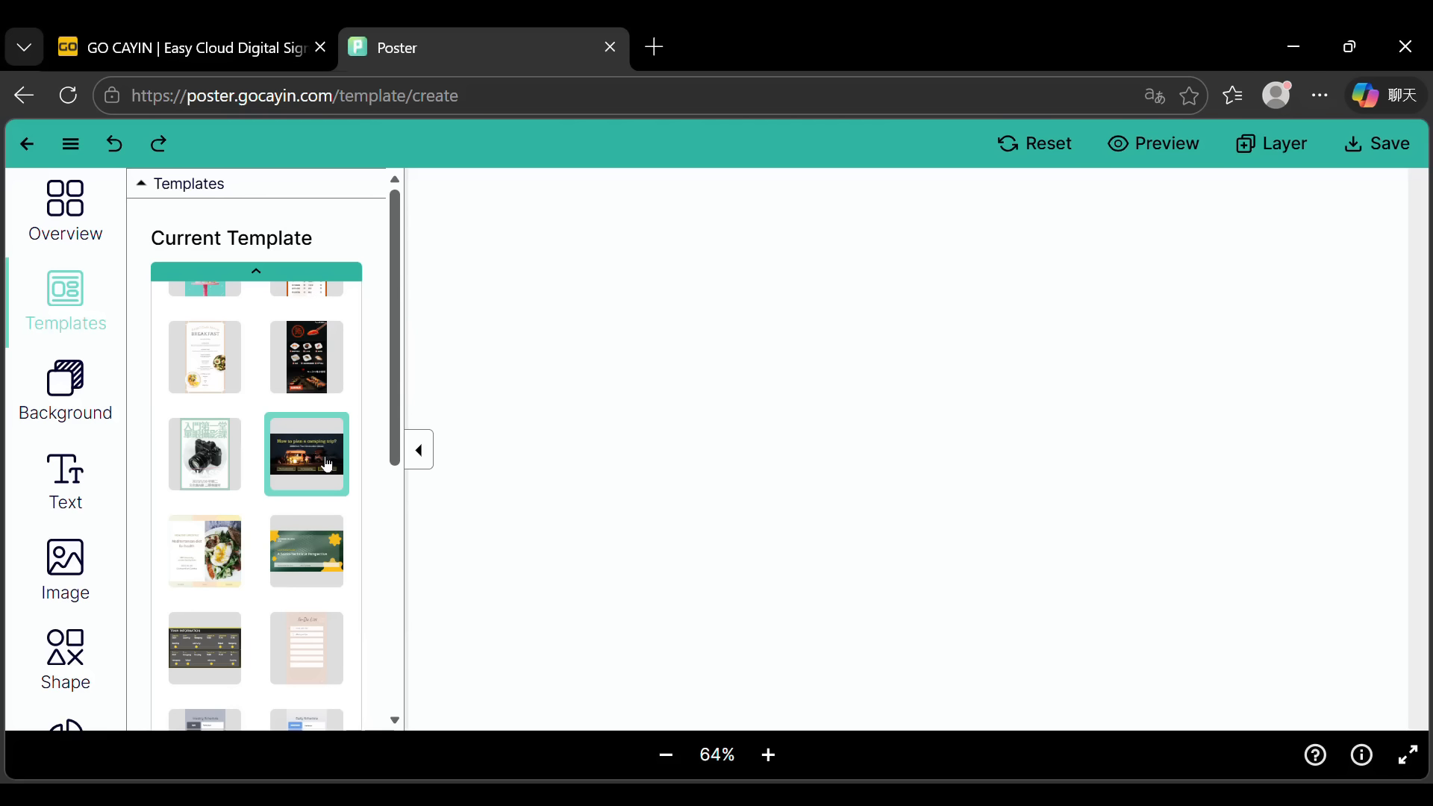
{"action": "left_click", "coordinate": [326, 464]}
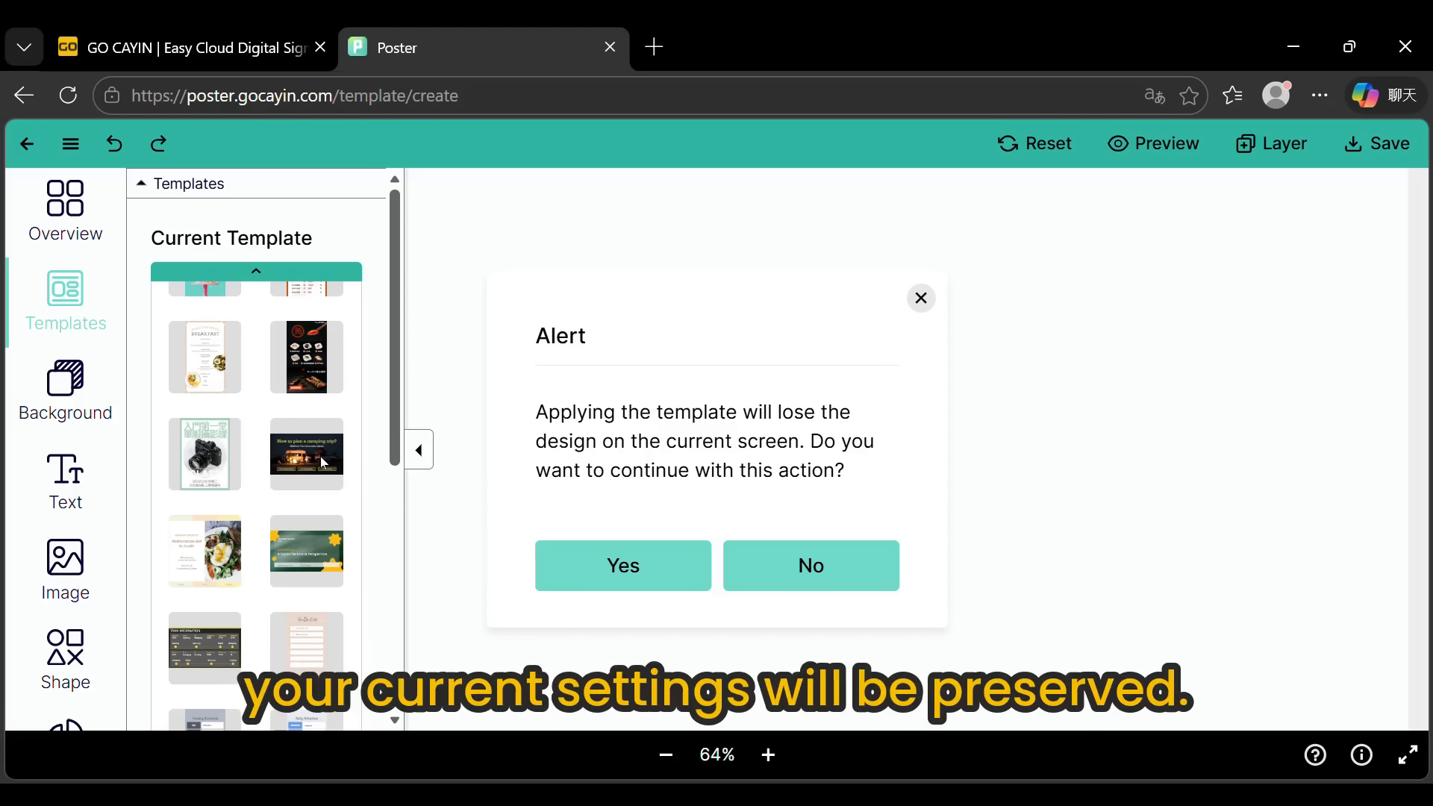
{"action": "left_click", "coordinate": [616, 585]}
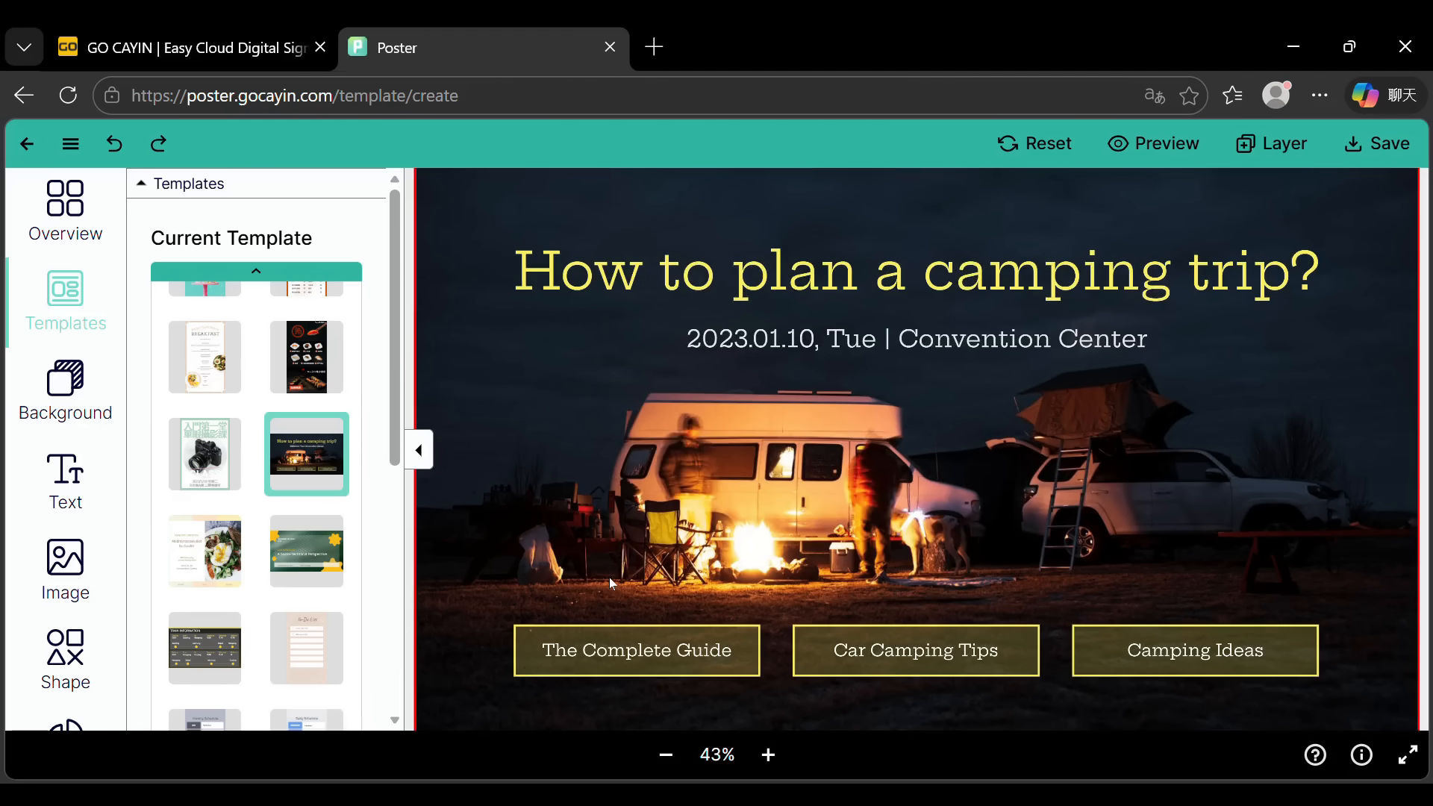
{"action": "scroll", "coordinate": [615, 439], "scroll_direction": "down", "scroll_amount": 2}
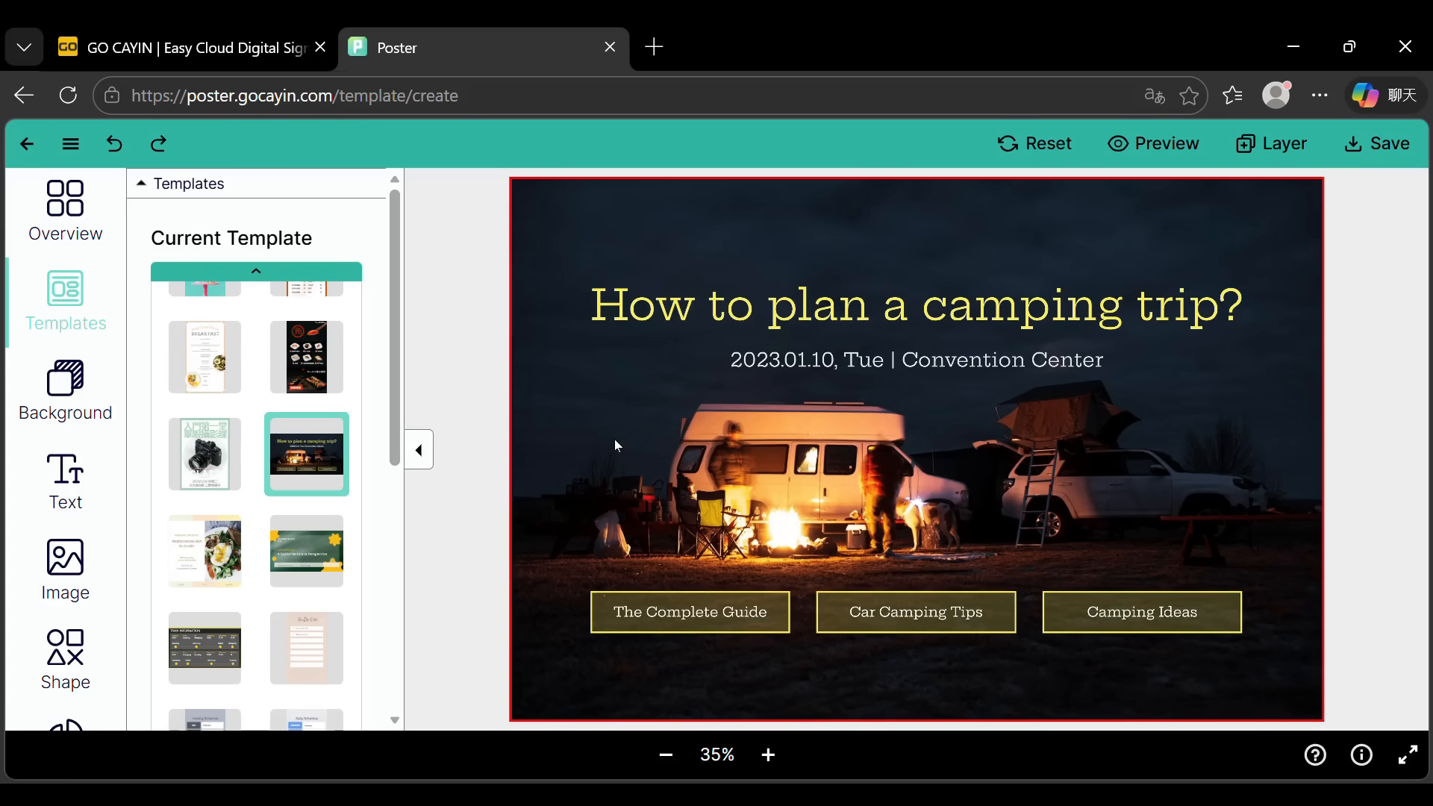
{"action": "scroll", "coordinate": [615, 439], "scroll_direction": "down", "scroll_amount": 1}
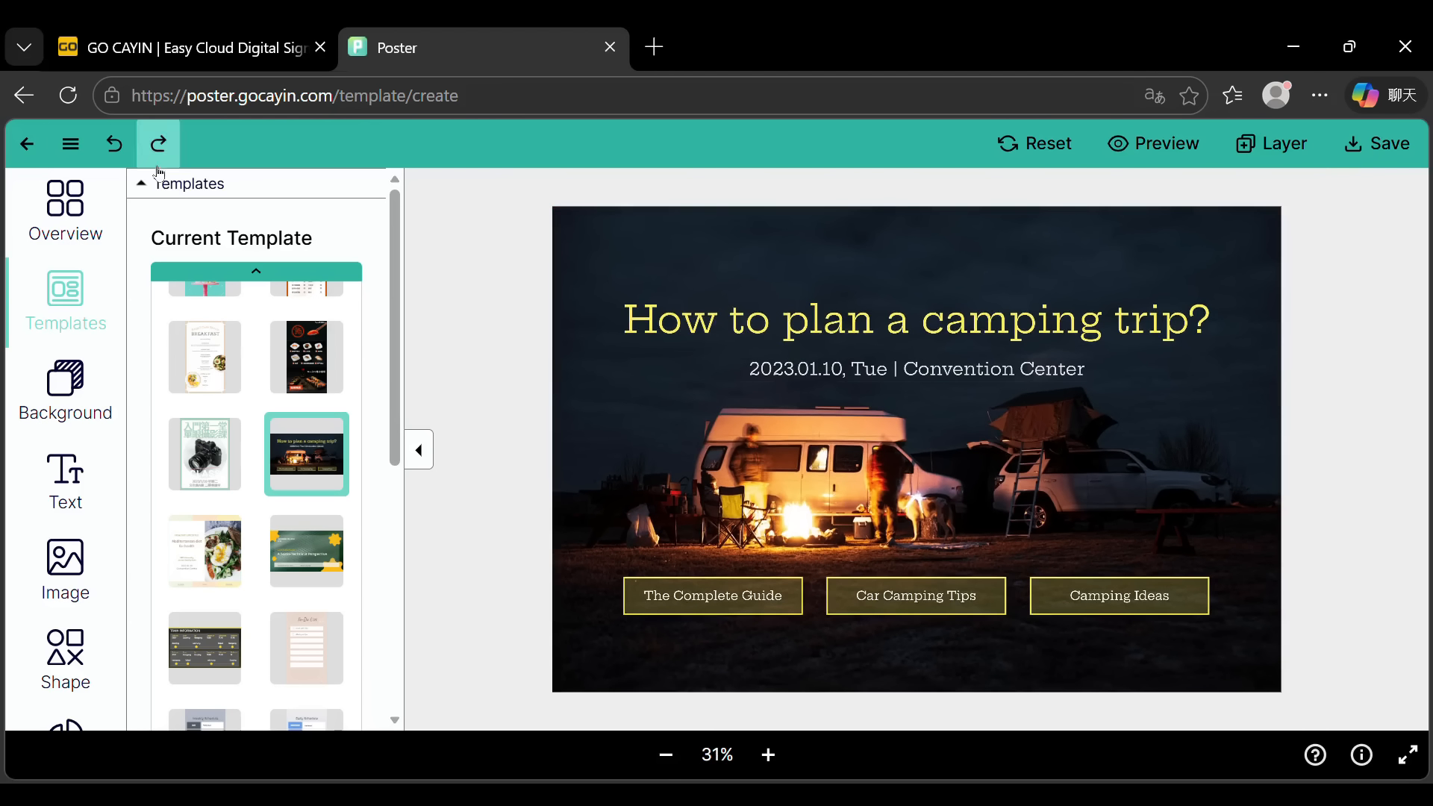
{"action": "left_click", "coordinate": [118, 155]}
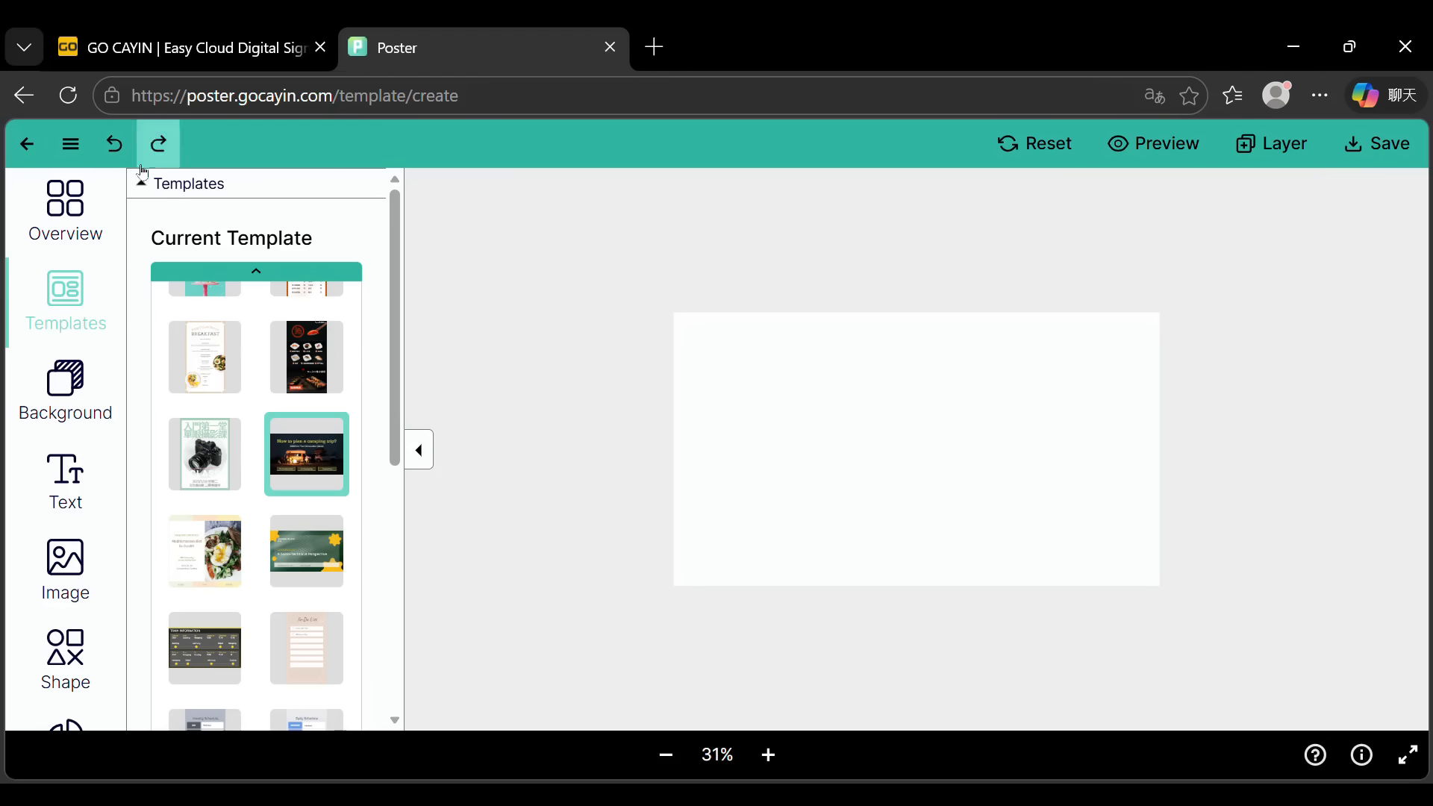
Step: Switch the poster's background to a custom image, view the personal image library, and choose the built-in snowy fir trees picture
{"action": "left_click", "coordinate": [74, 394]}
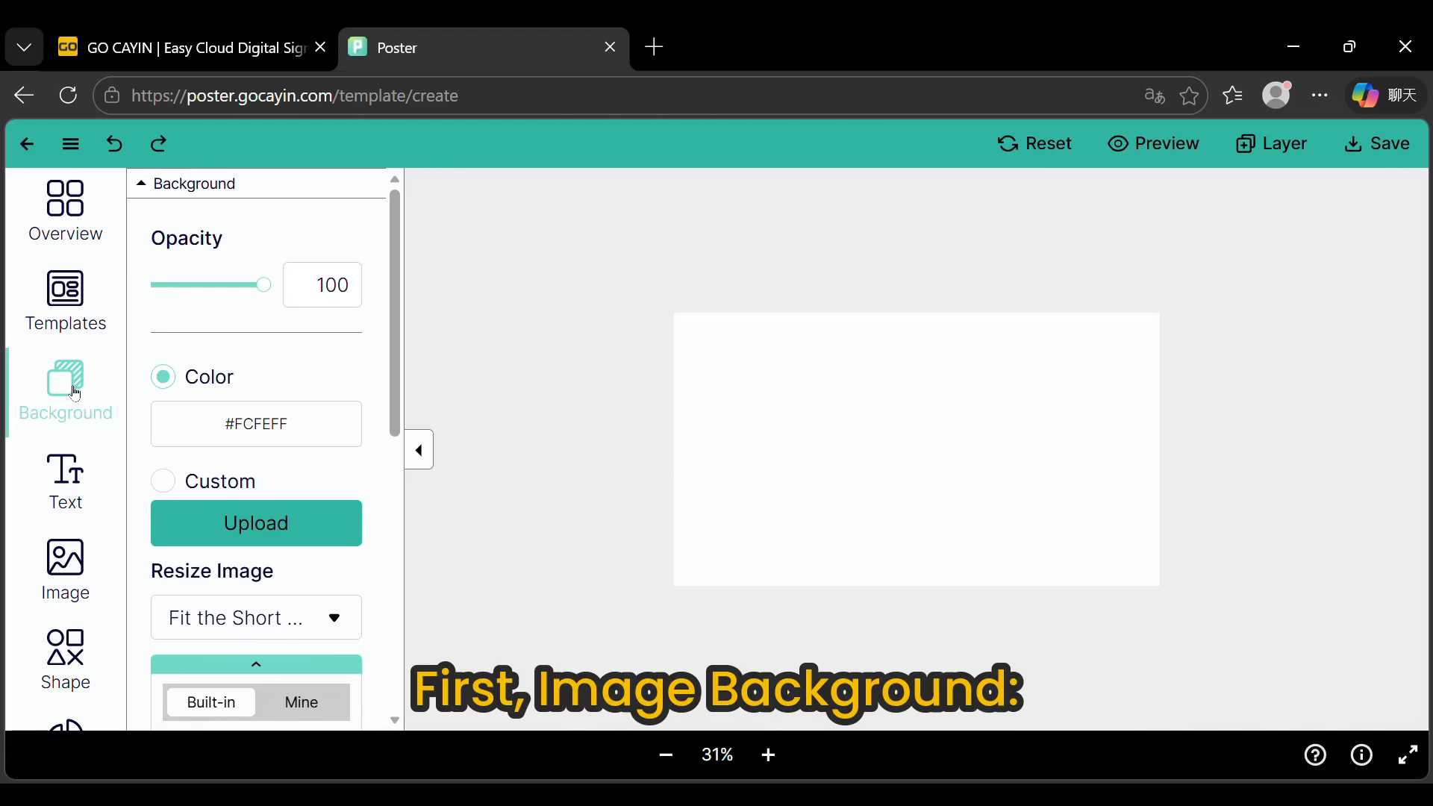
{"action": "left_click", "coordinate": [196, 489]}
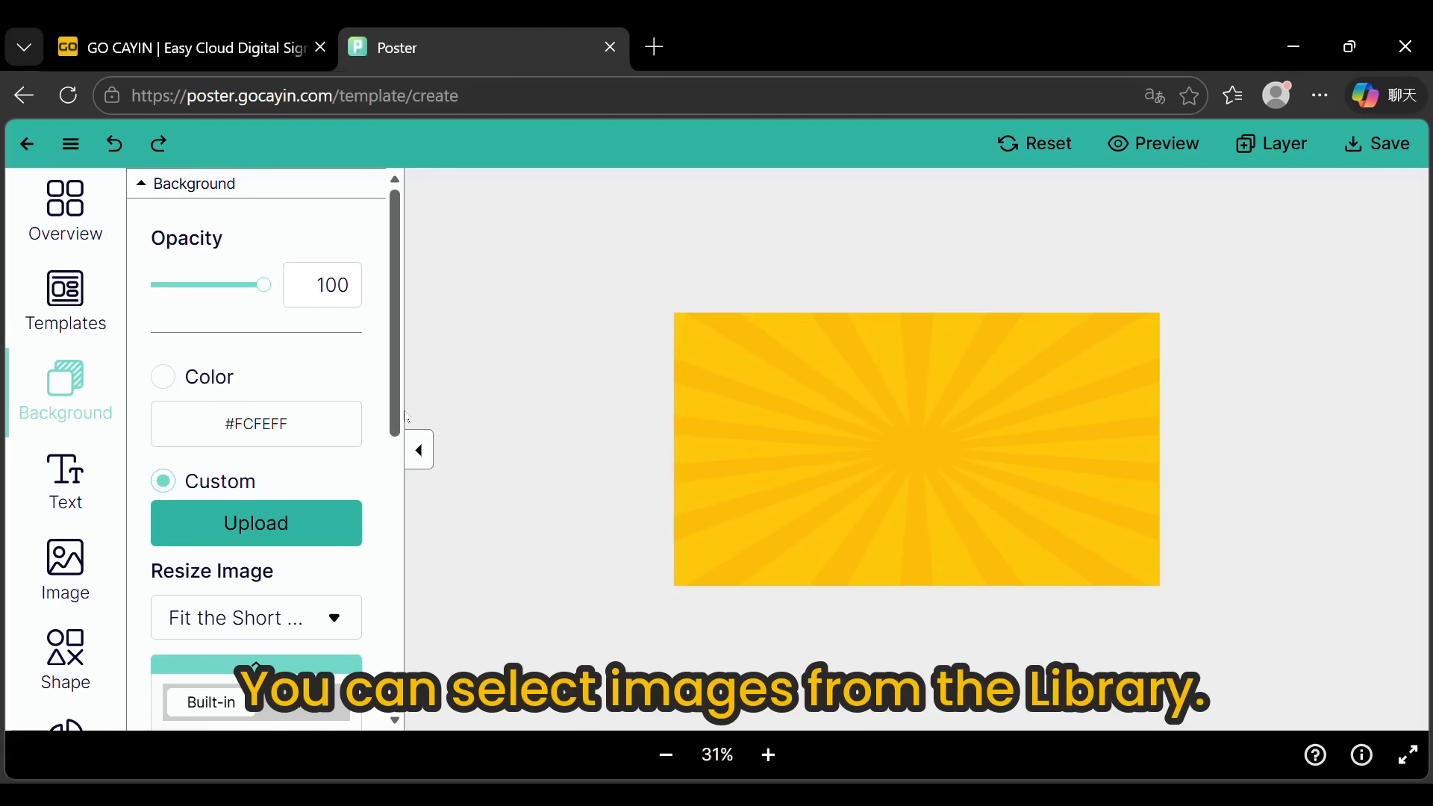
{"action": "scroll", "coordinate": [399, 459], "scroll_direction": "down", "scroll_amount": 2}
{"action": "scroll", "coordinate": [403, 504], "scroll_direction": "down", "scroll_amount": 1}
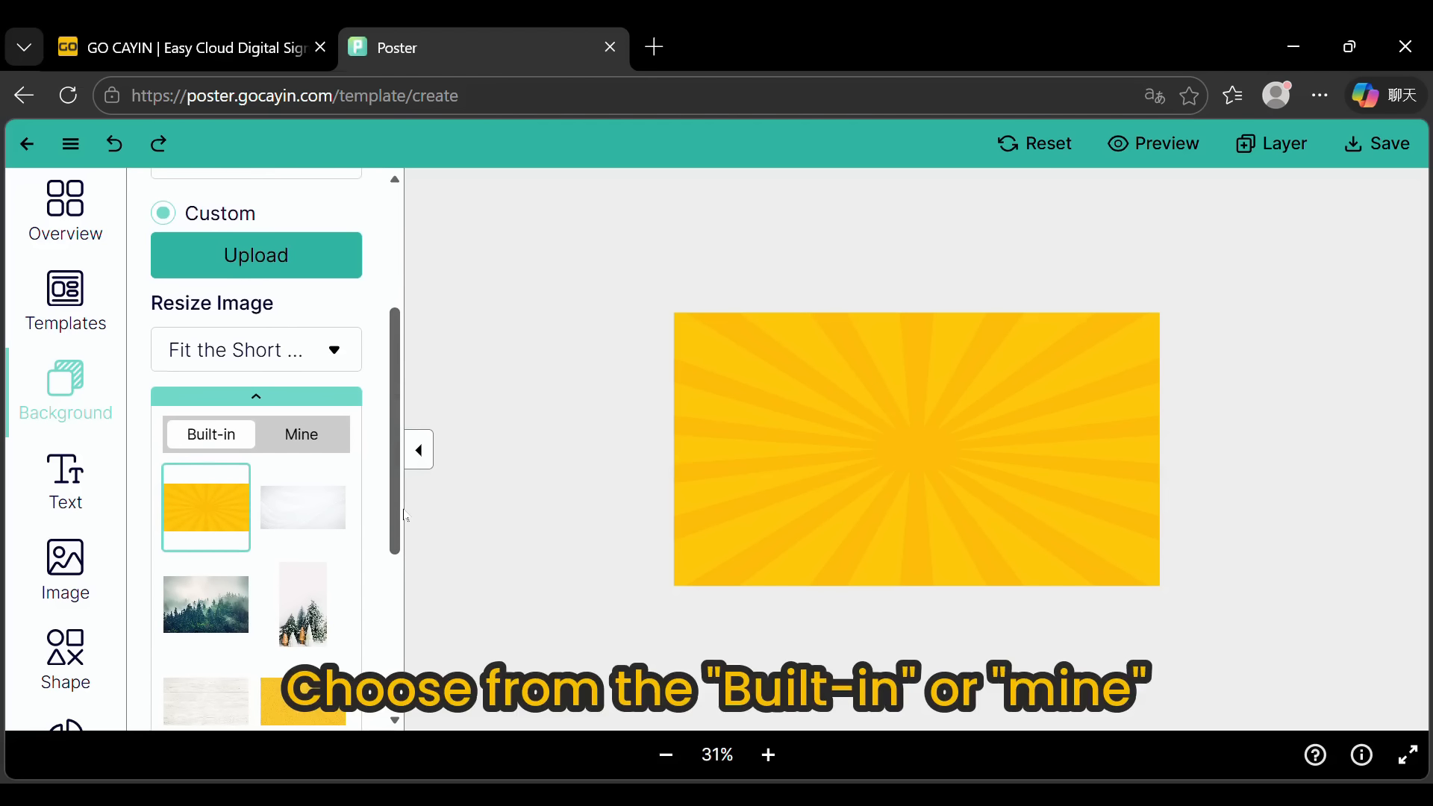
{"action": "left_click", "coordinate": [336, 451]}
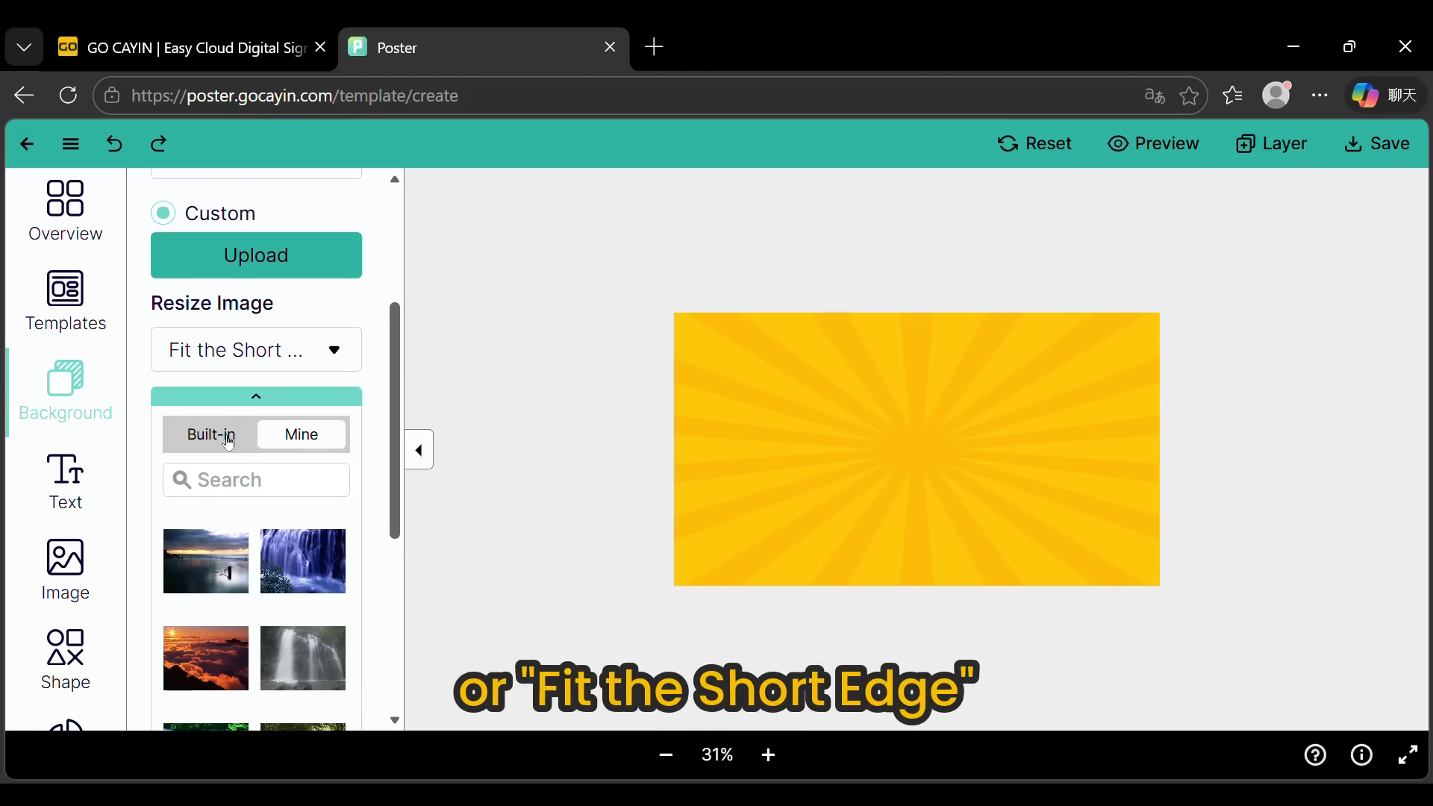
{"action": "left_click", "coordinate": [227, 439]}
{"action": "left_click", "coordinate": [303, 594]}
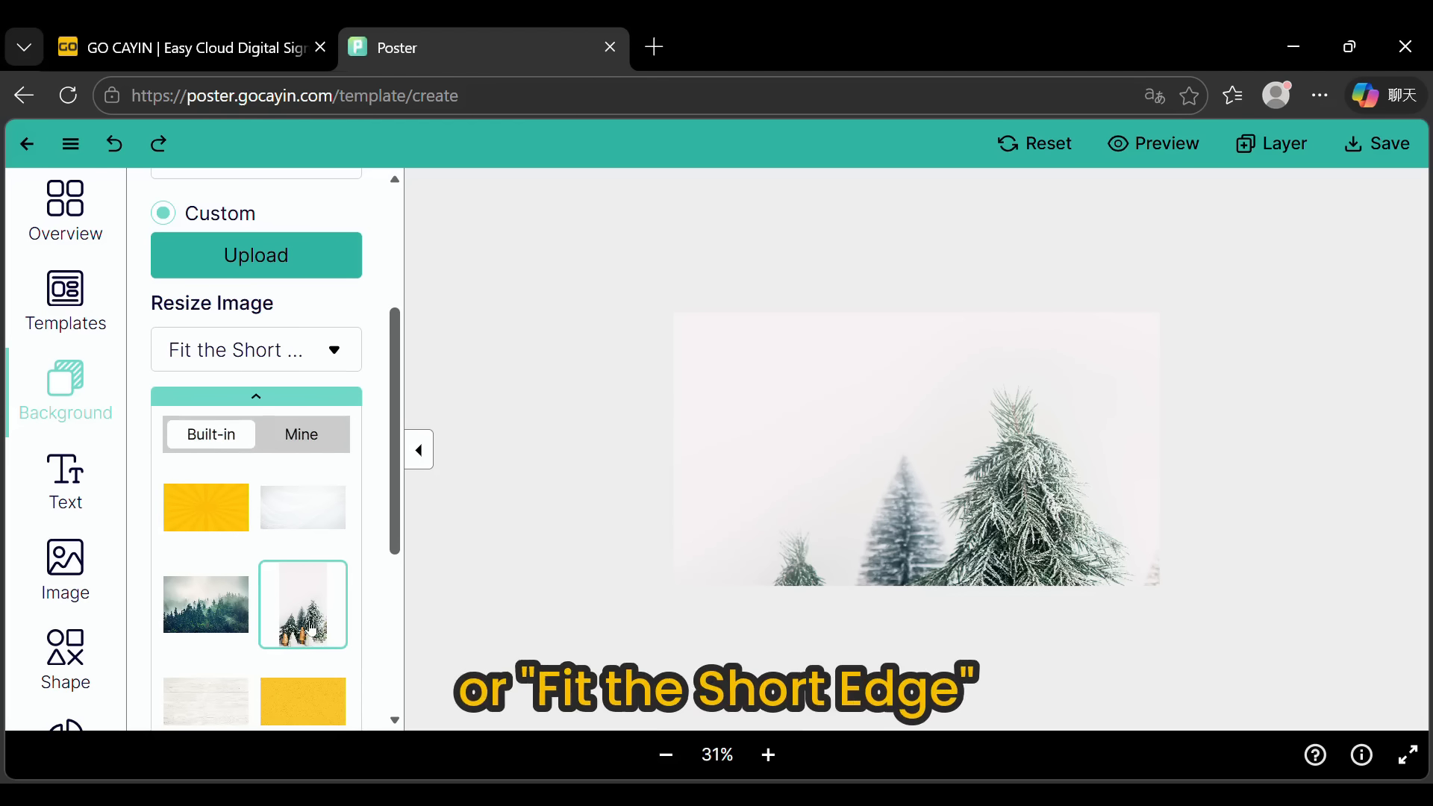
Step: Set the background image's resizing to Fit to Screen, and return it to Fit the Short Edge
{"action": "left_click", "coordinate": [306, 370]}
{"action": "left_click", "coordinate": [310, 413]}
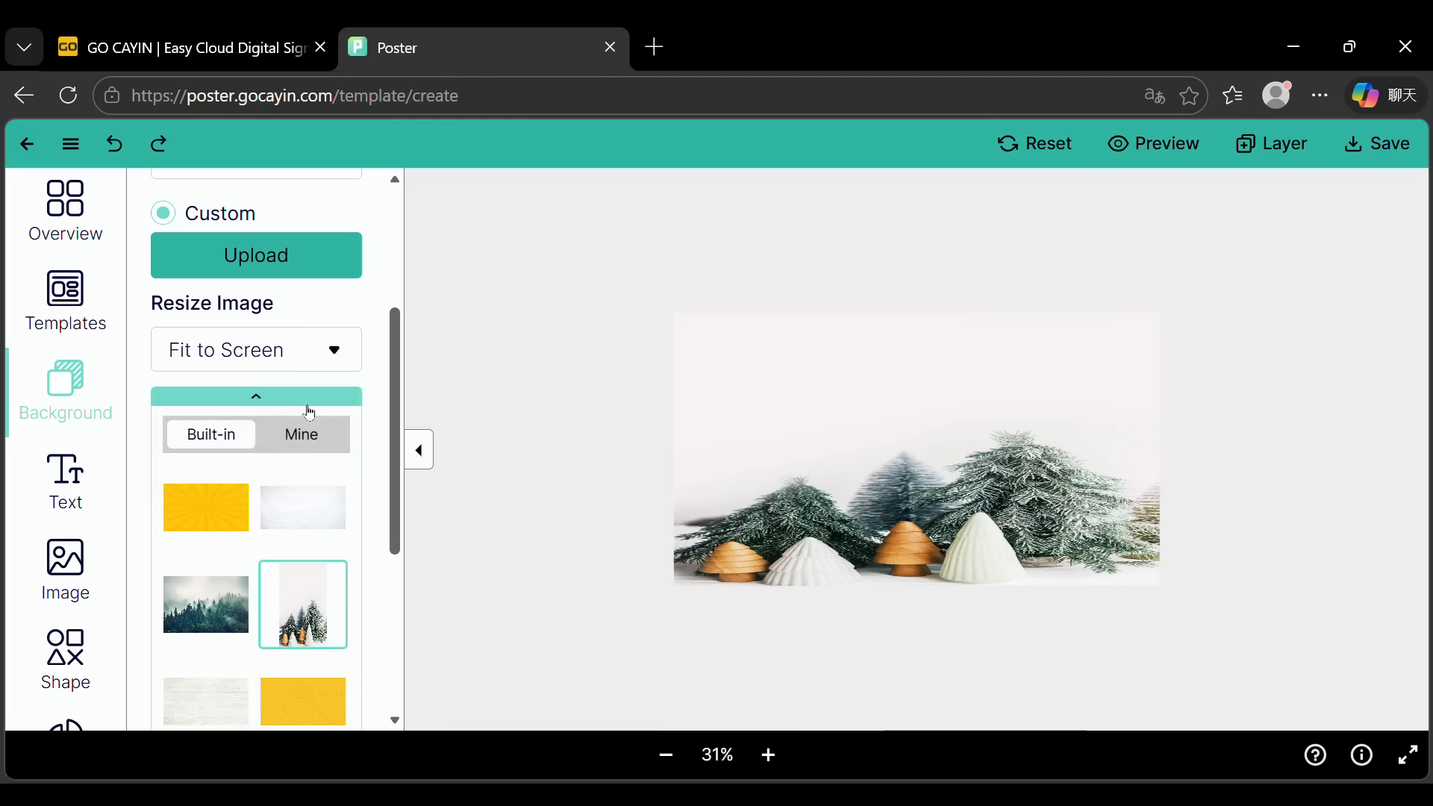
{"action": "left_click", "coordinate": [312, 366]}
{"action": "left_click", "coordinate": [275, 486]}
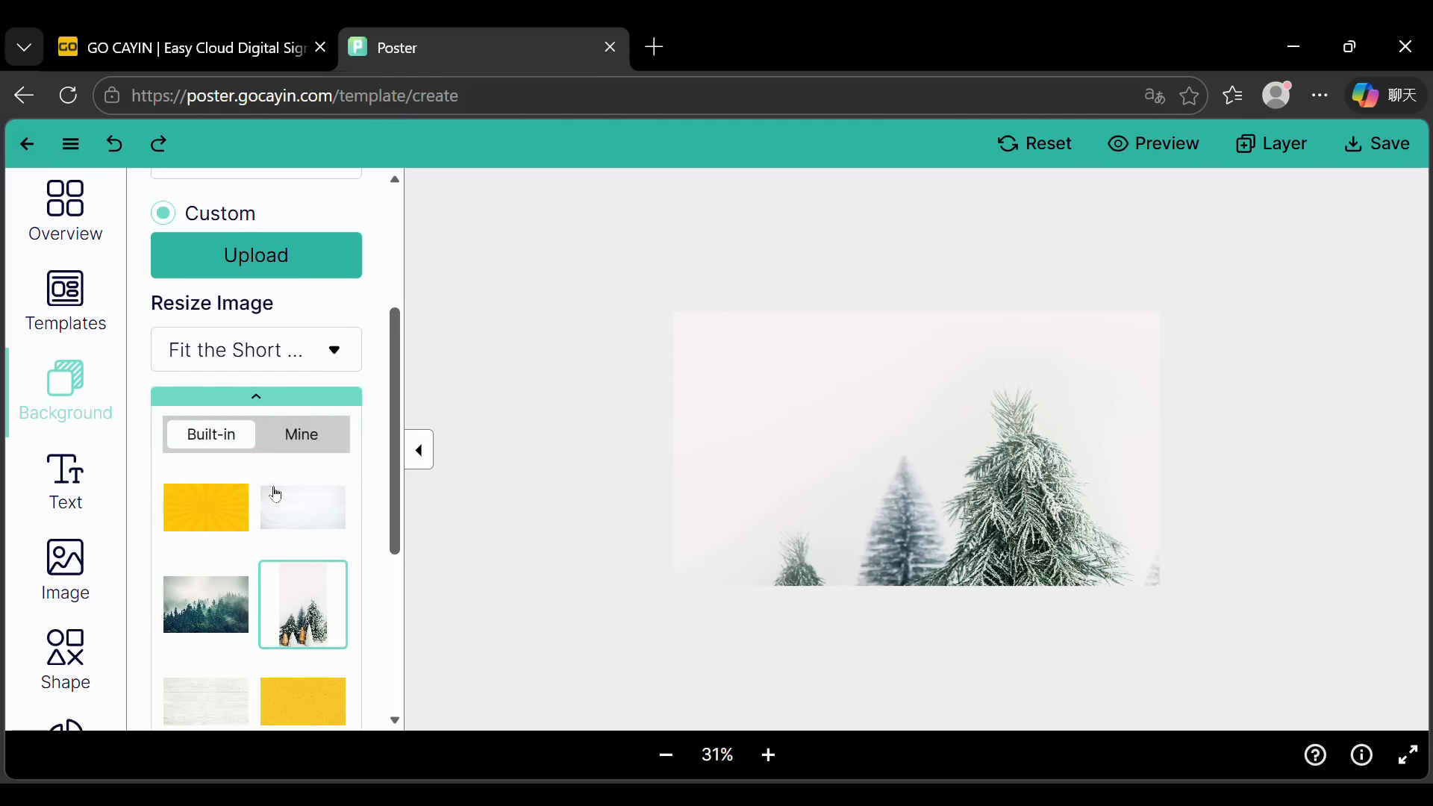
Step: Switch the background from the image to a color fill and change that fill to a gradient
{"action": "left_click_drag", "start_coordinate": [399, 436], "coordinate": [400, 317]}
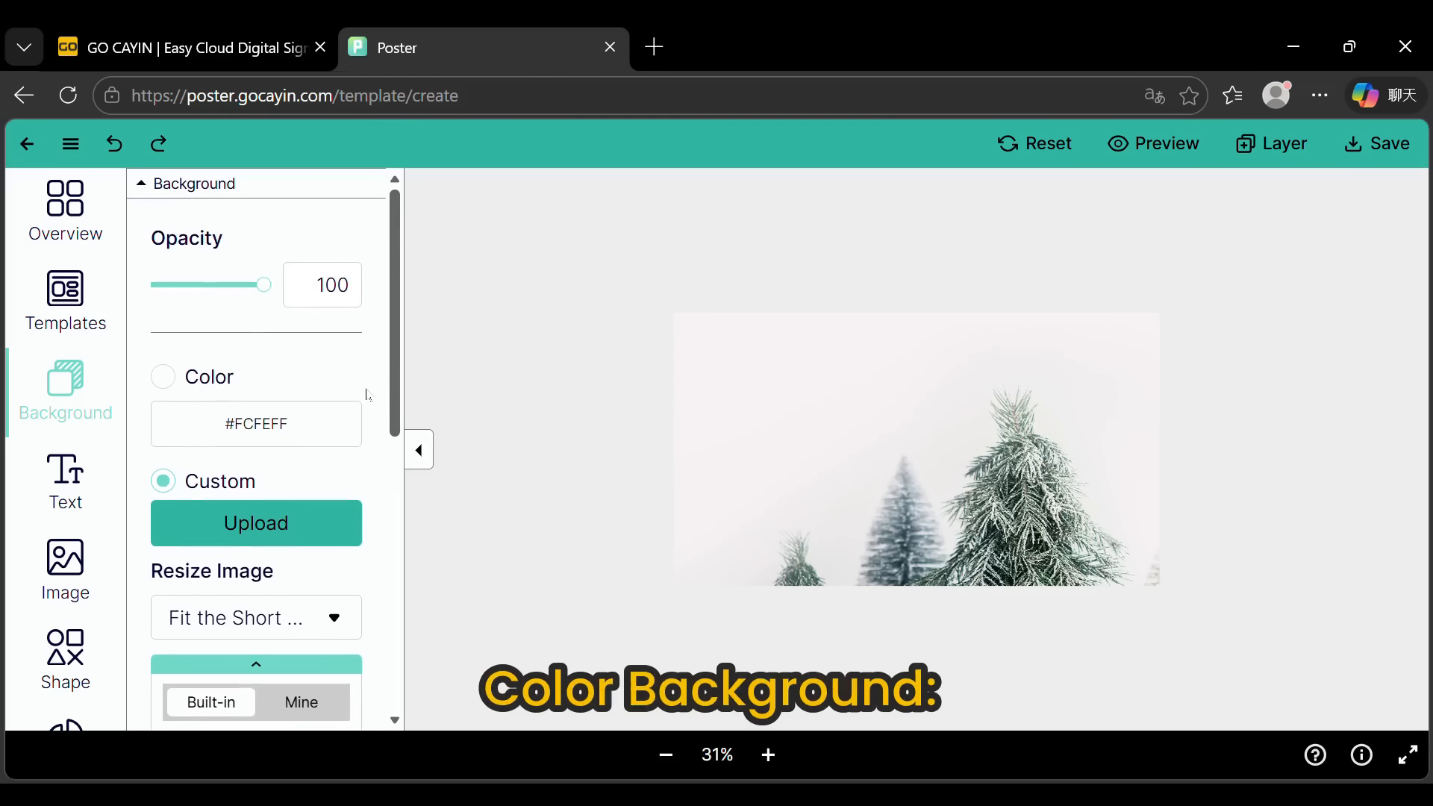
{"action": "left_click", "coordinate": [163, 377]}
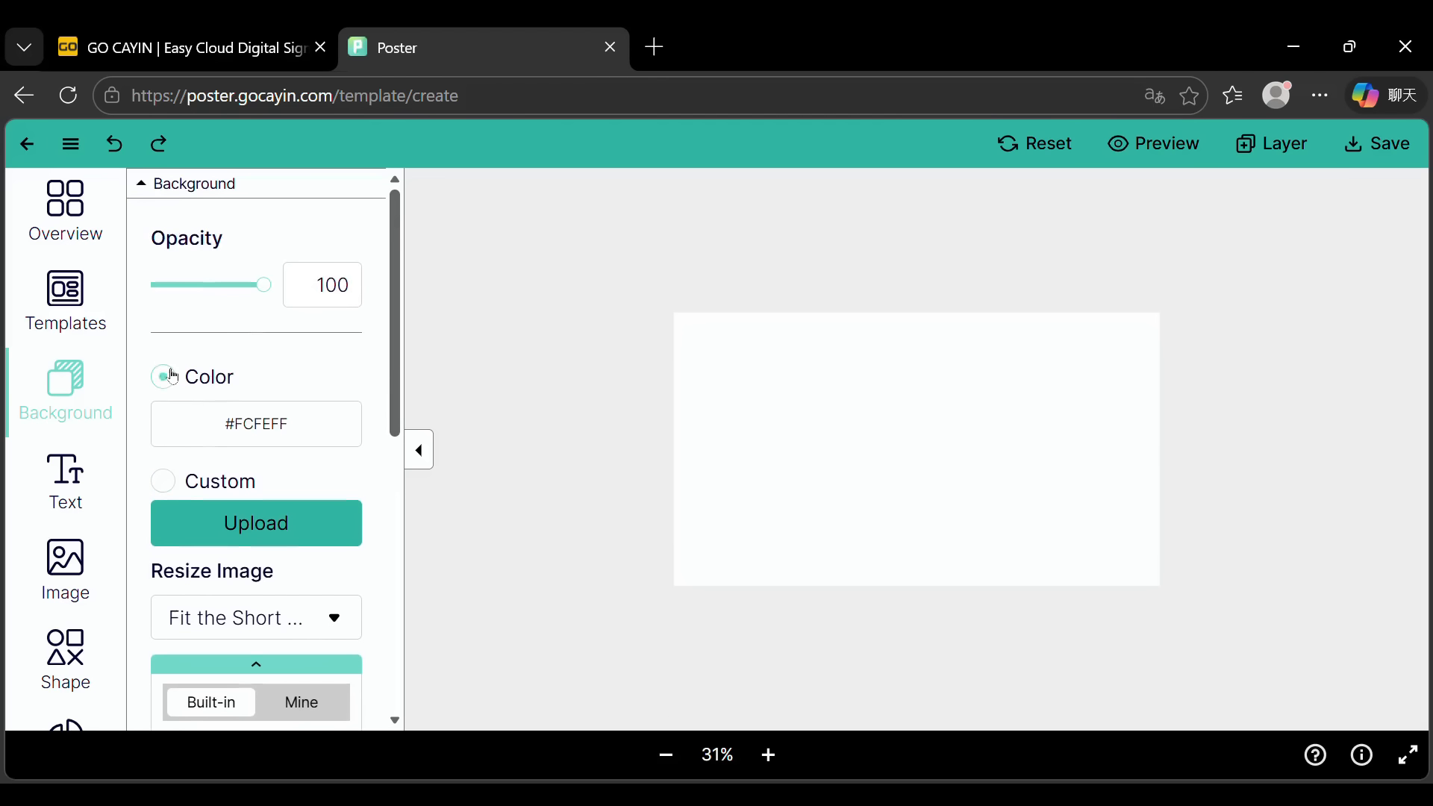
{"action": "left_click", "coordinate": [277, 435]}
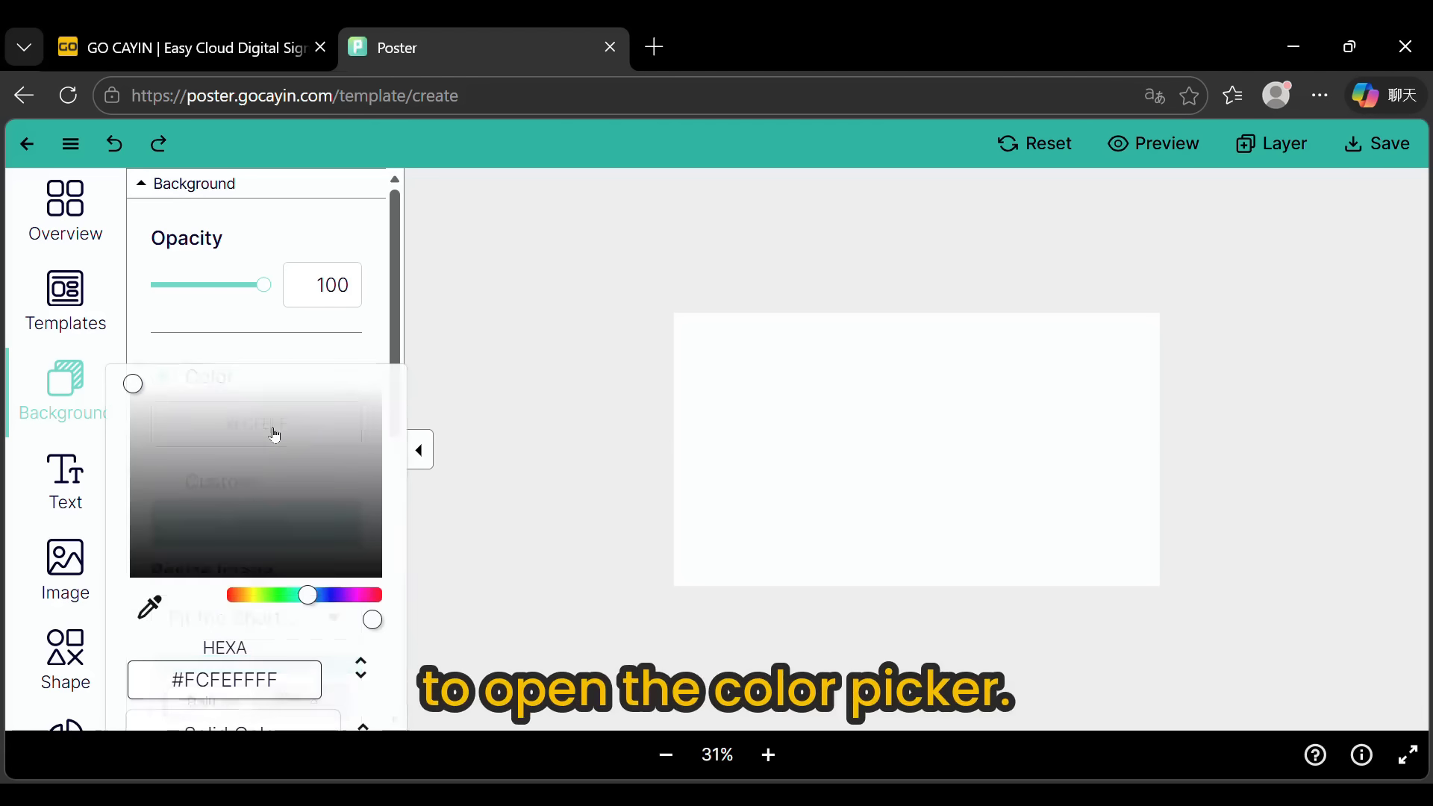
{"action": "scroll", "coordinate": [401, 438], "scroll_direction": "down", "scroll_amount": 2}
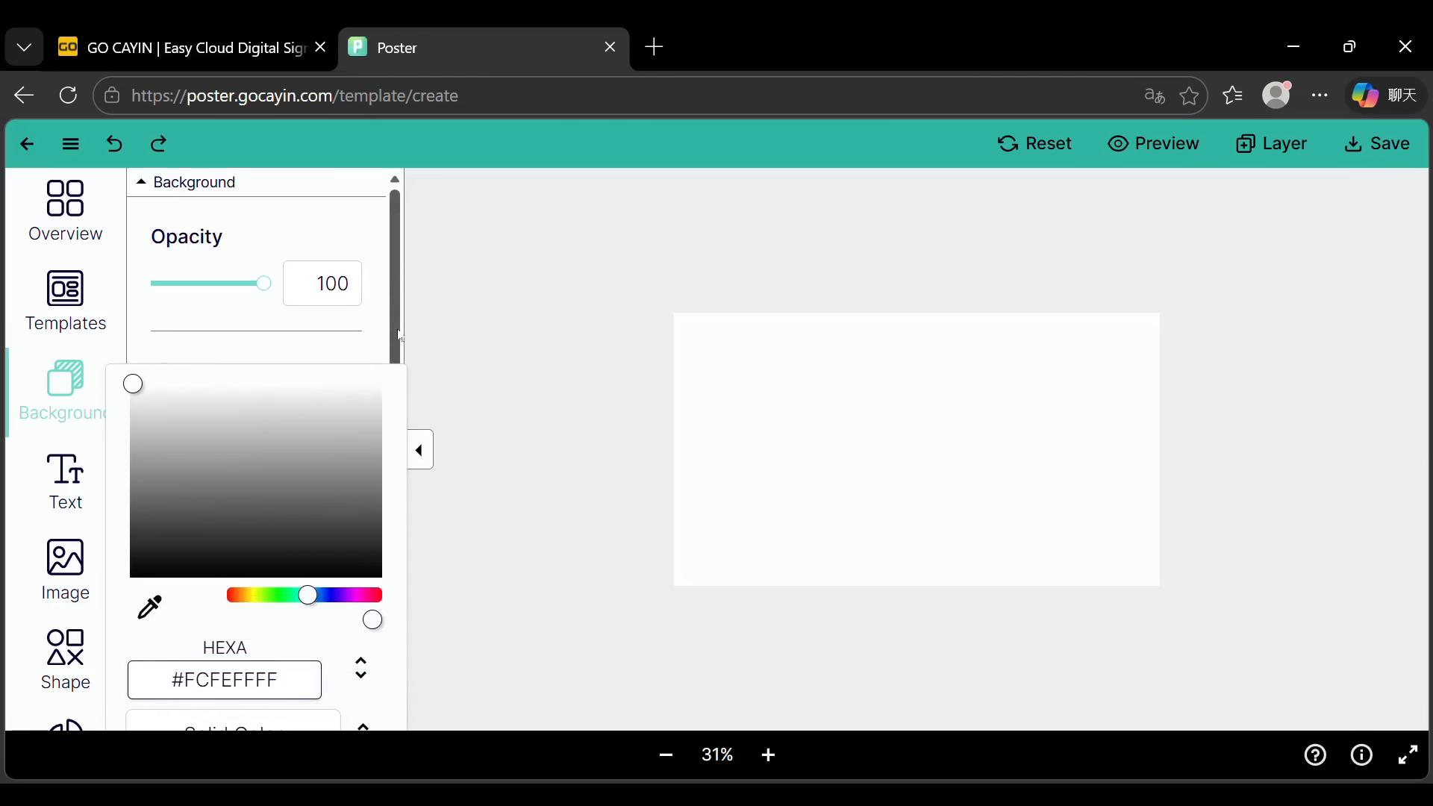
{"action": "left_click_drag", "start_coordinate": [401, 434], "coordinate": [403, 438]}
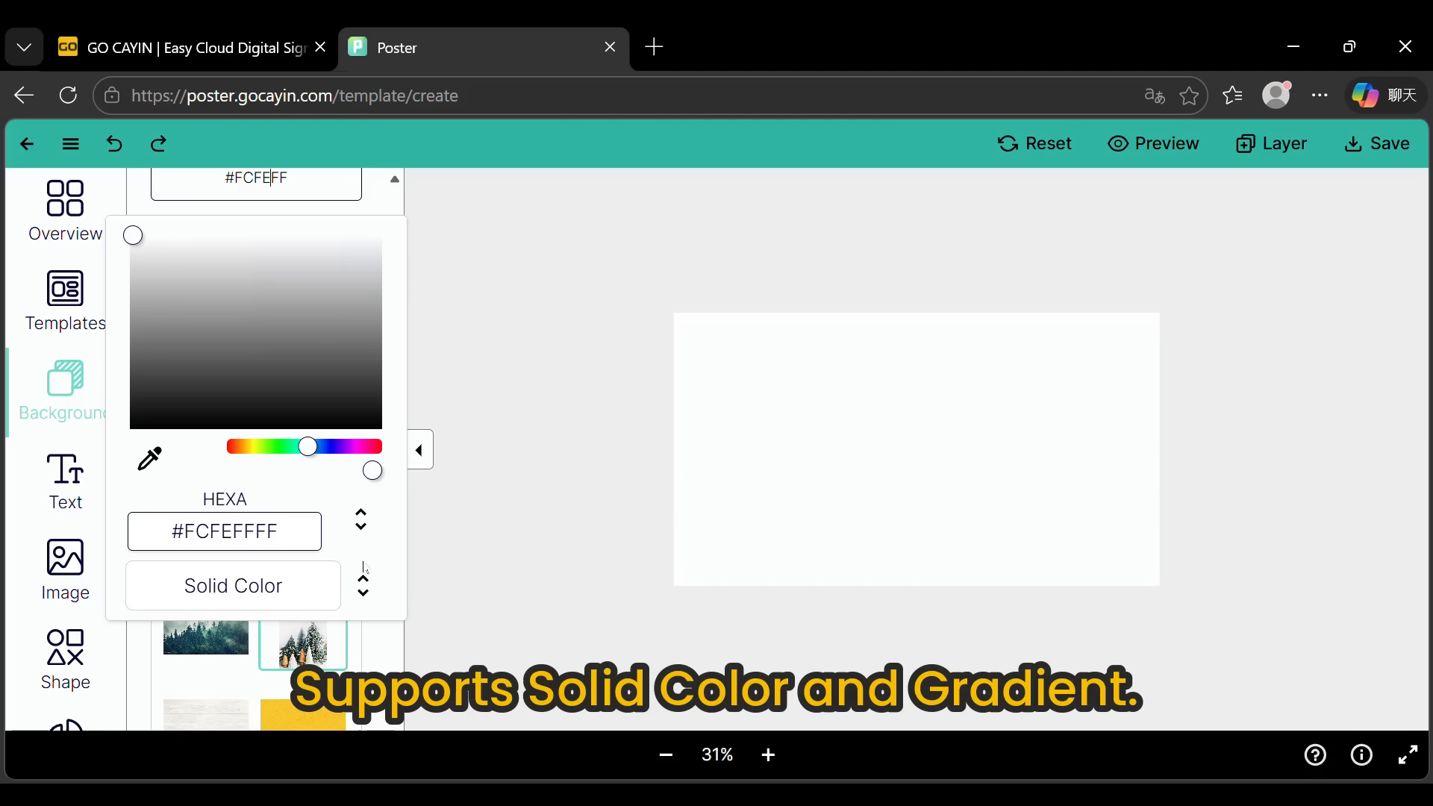
{"action": "left_click", "coordinate": [364, 586]}
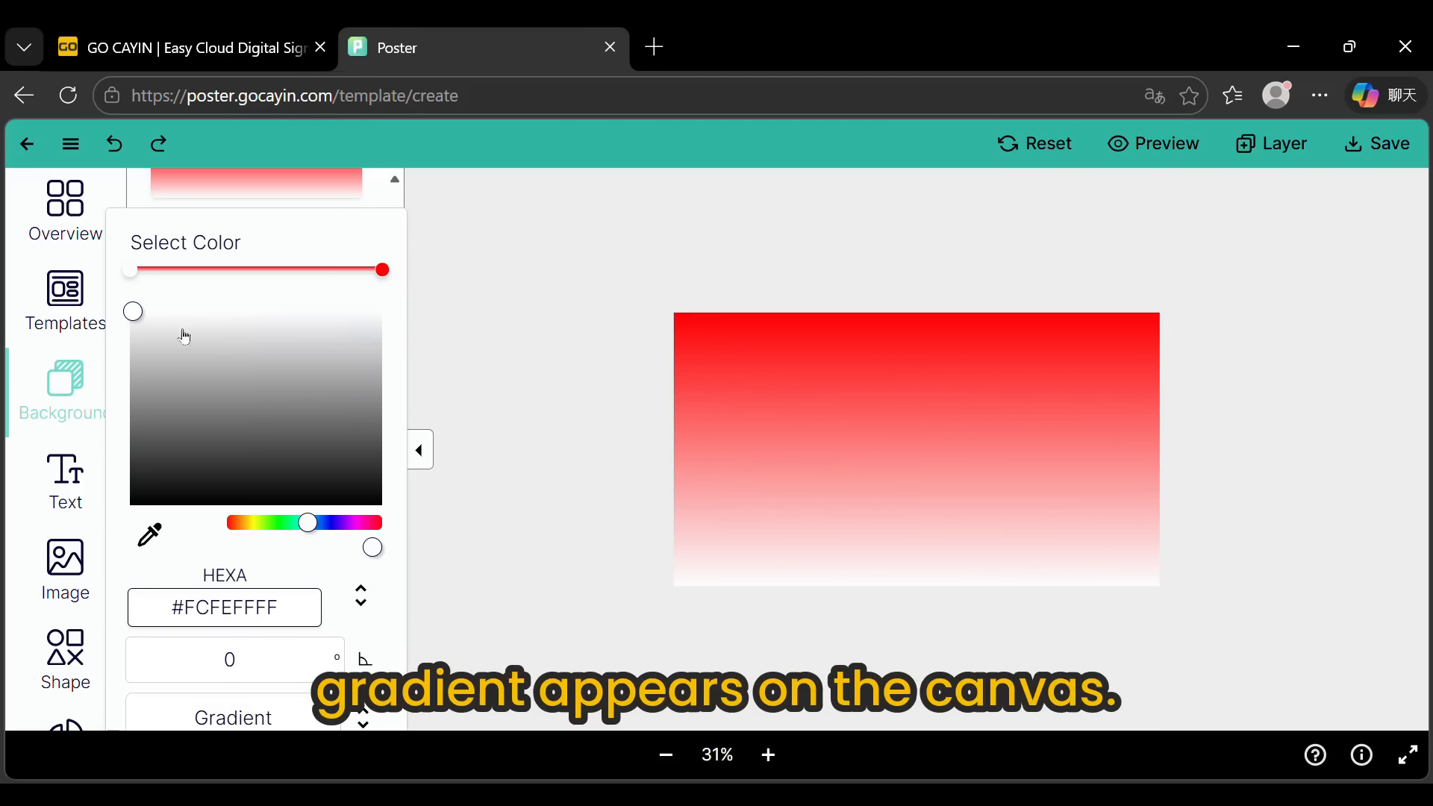
Step: Set the background gradient's angle to 30°, and return the fill to Solid Color
{"action": "left_click", "coordinate": [275, 665]}
{"action": "double_click", "coordinate": [228, 662]}
{"action": "type", "text": "30"}
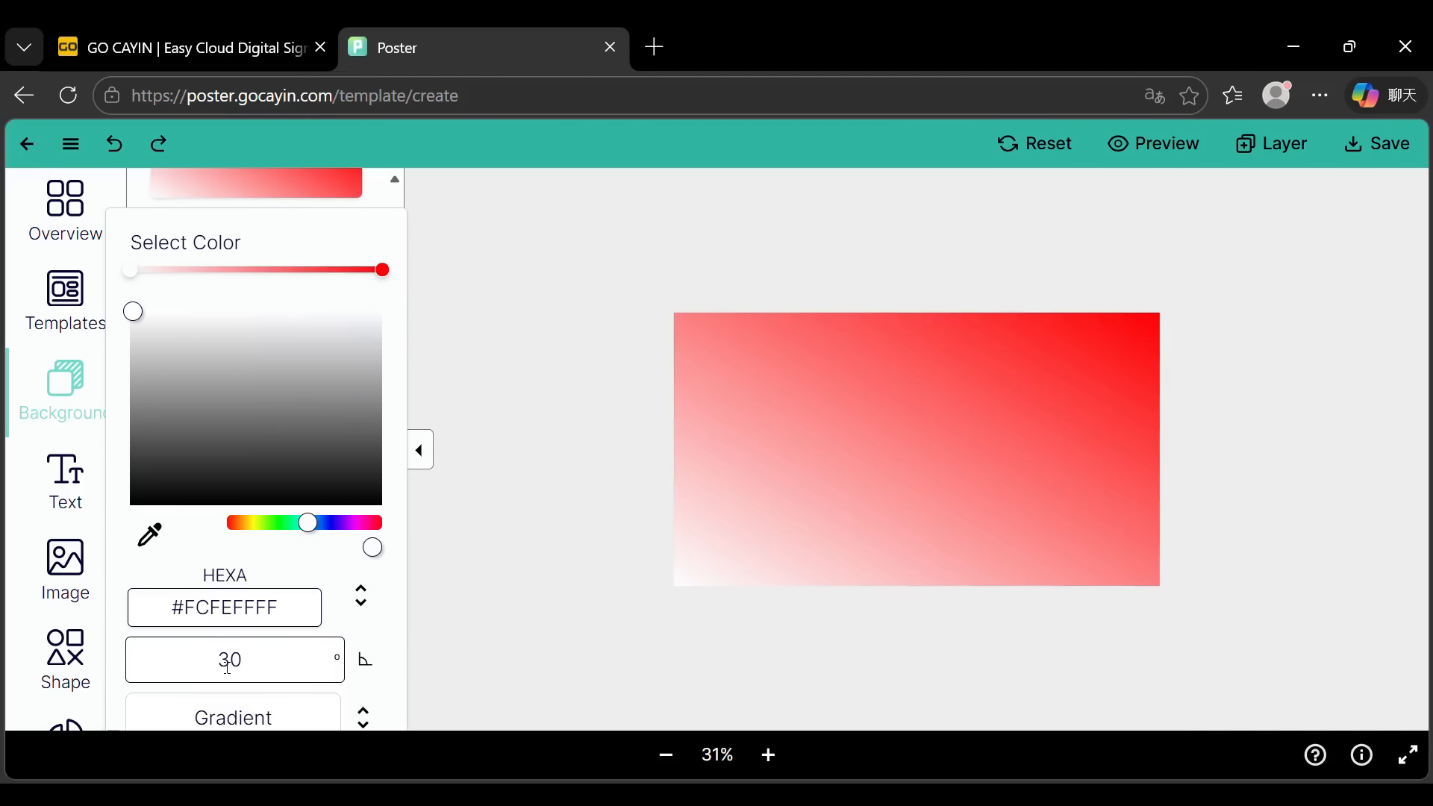
{"action": "left_click", "coordinate": [369, 715]}
{"action": "left_click", "coordinate": [338, 595]}
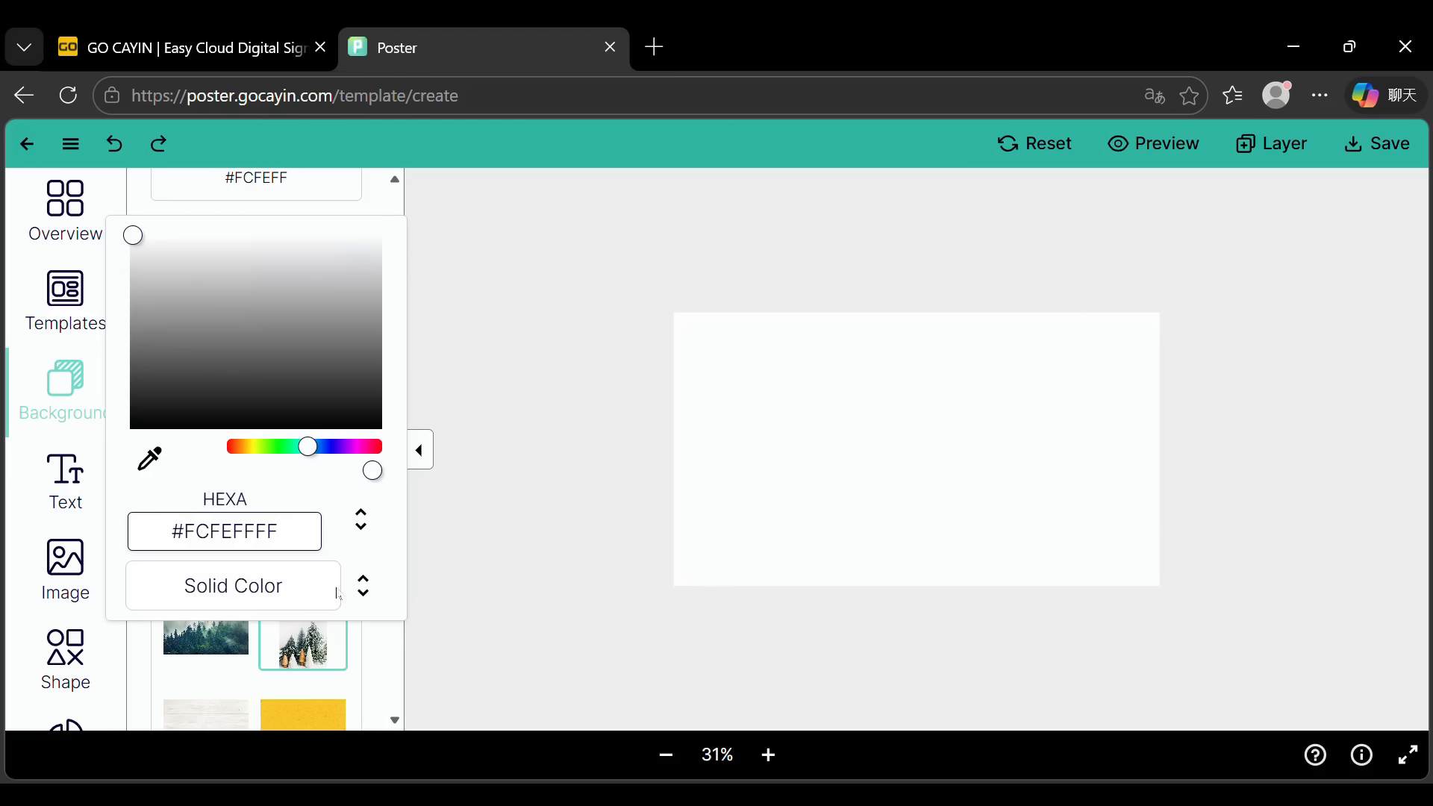
Step: View the background color's values in RGBA and HSLA, return to HEXA, and close the color picker
{"action": "left_click", "coordinate": [371, 533]}
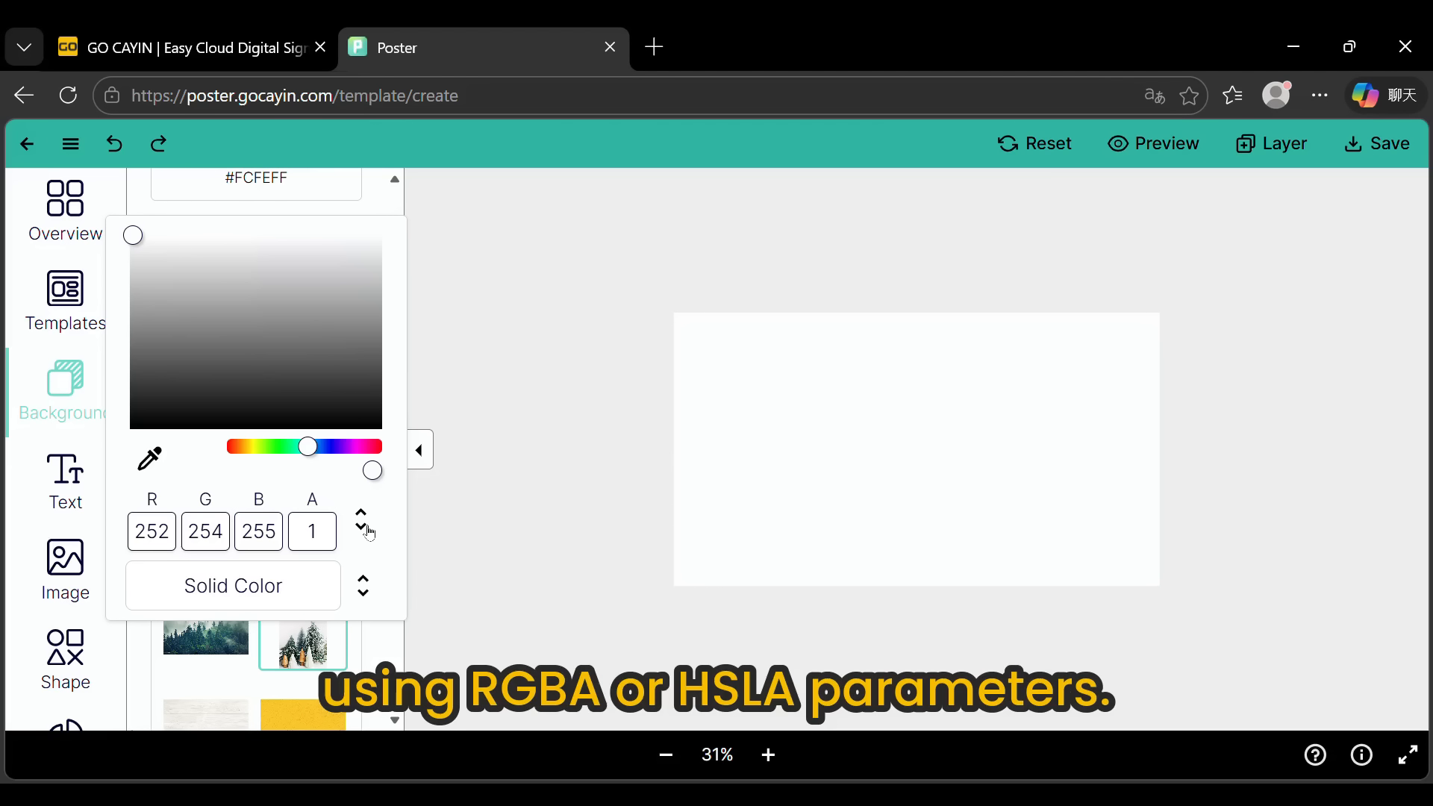
{"action": "left_click", "coordinate": [369, 534]}
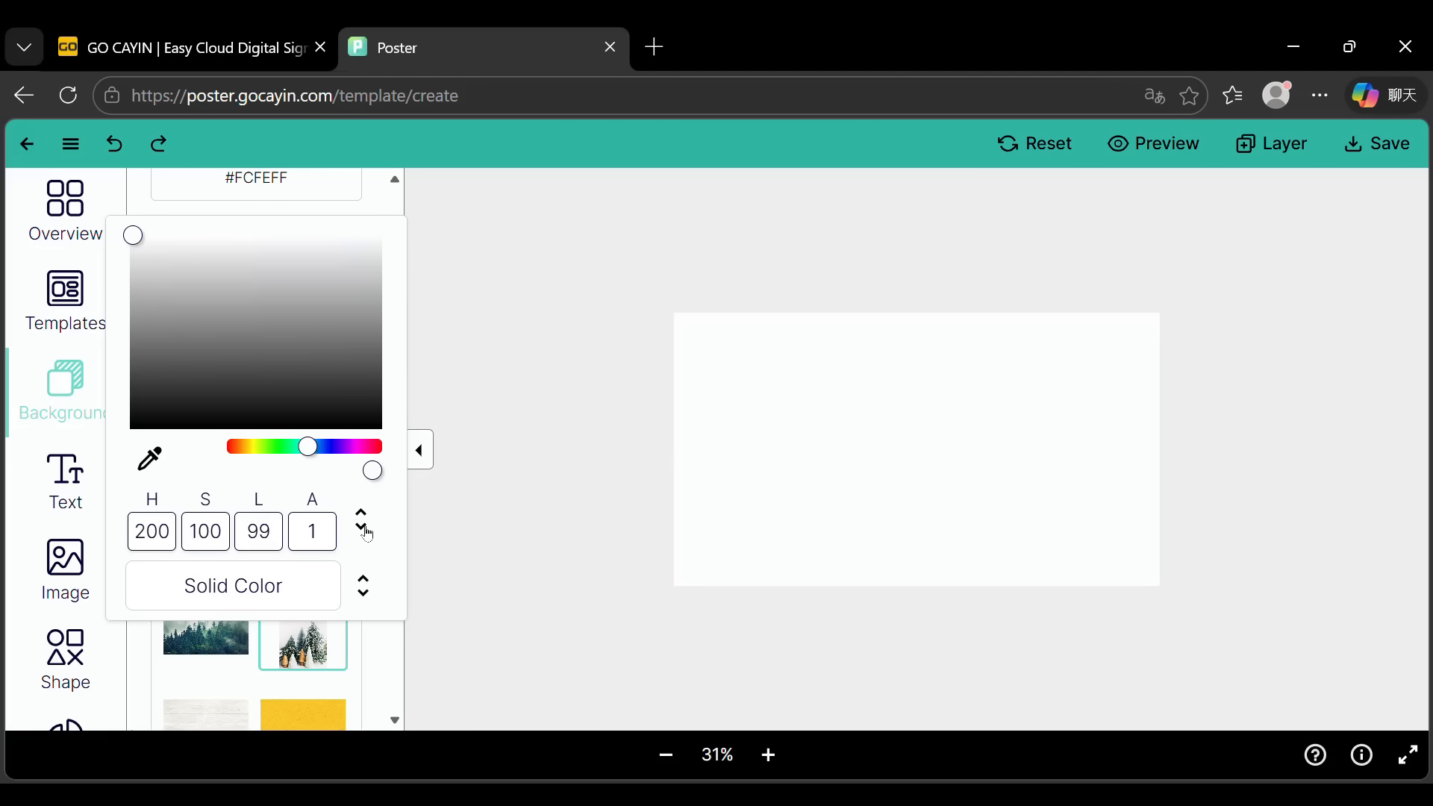
{"action": "left_click", "coordinate": [369, 534]}
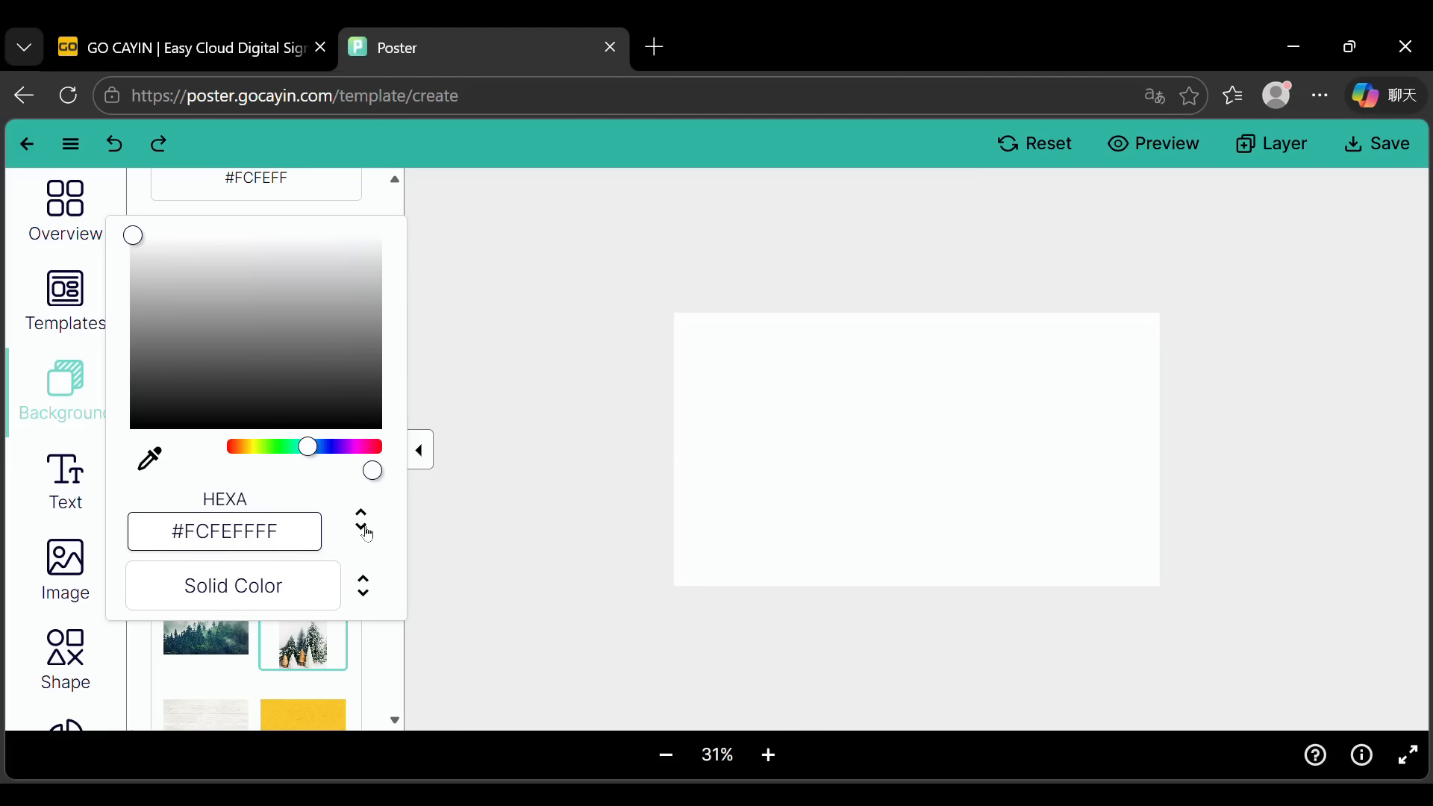
{"action": "left_click", "coordinate": [338, 222]}
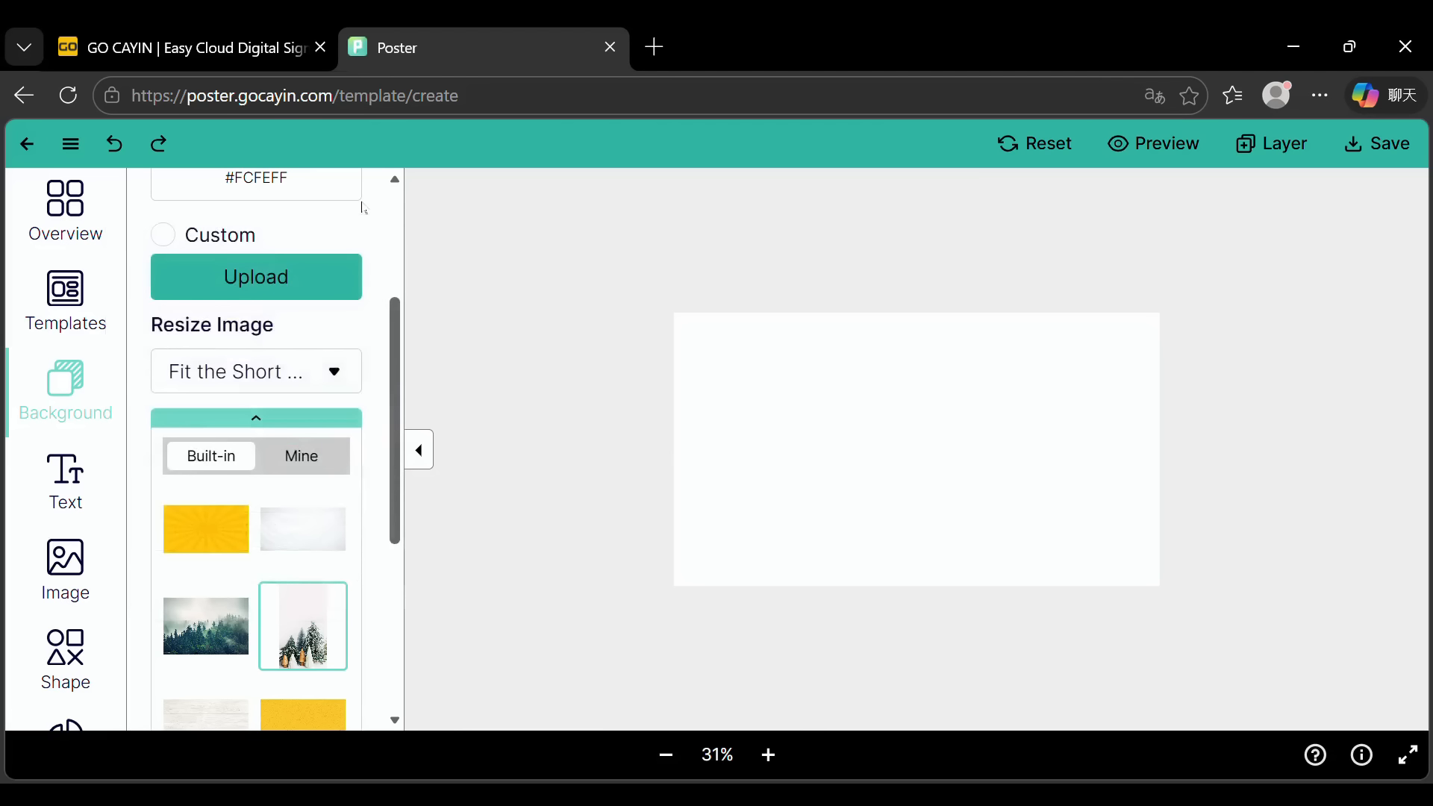
Step: Switch the background back to a custom image and choose the built-in yellow sunburst picture
{"action": "scroll", "coordinate": [365, 313], "scroll_direction": "up", "scroll_amount": 3}
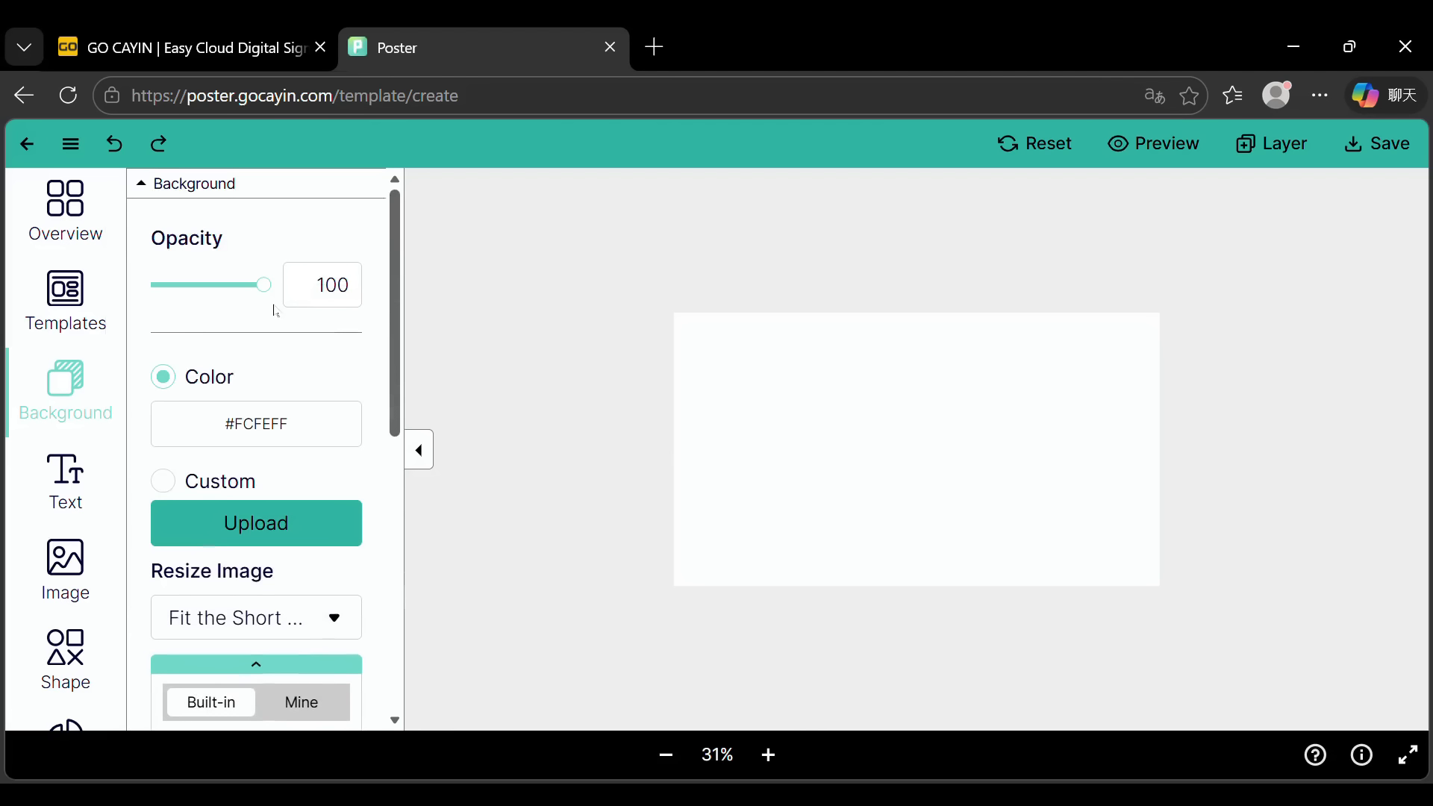
{"action": "left_click", "coordinate": [163, 481]}
{"action": "scroll", "coordinate": [298, 508], "scroll_direction": "down", "scroll_amount": 3}
{"action": "left_click", "coordinate": [306, 631]}
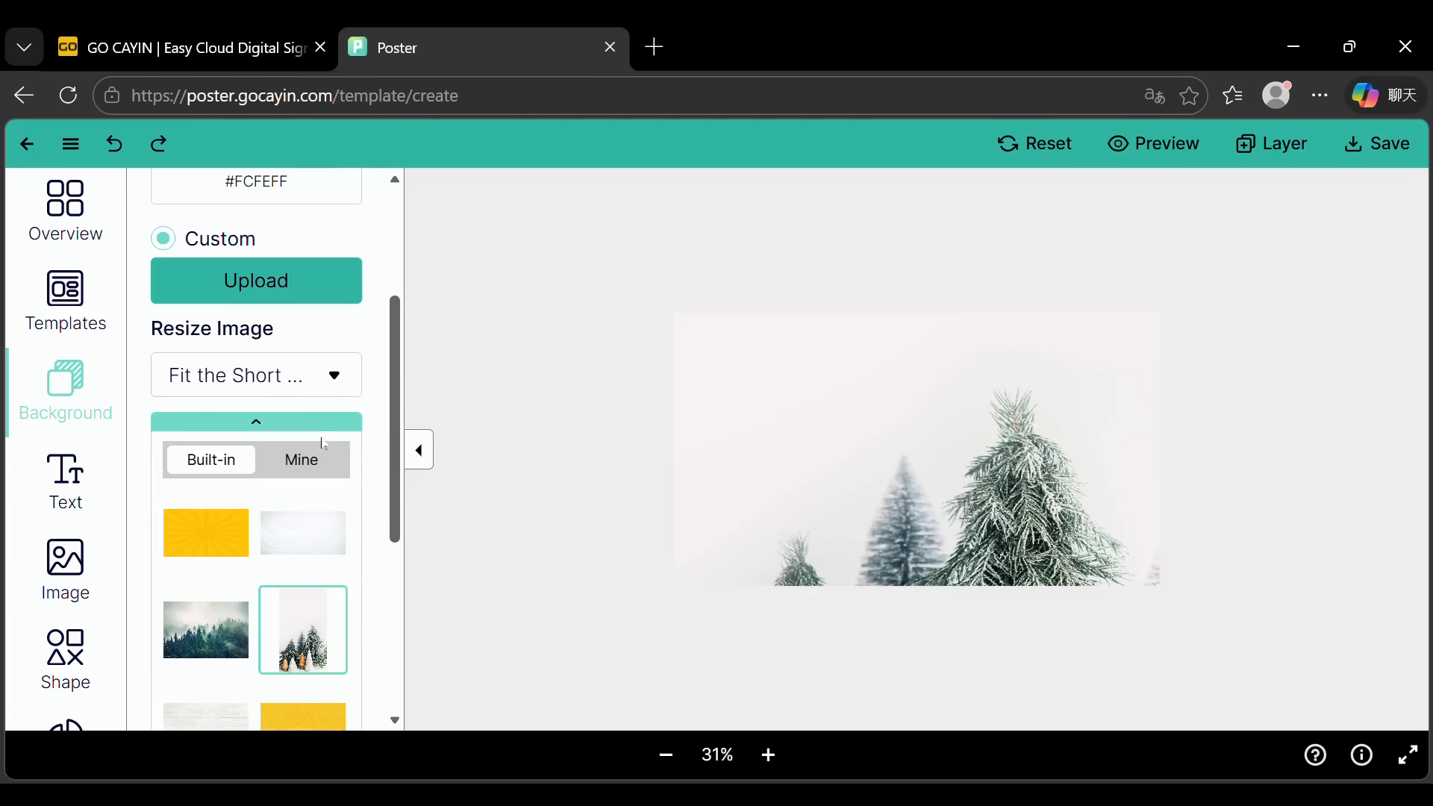
{"action": "scroll", "coordinate": [320, 478], "scroll_direction": "up", "scroll_amount": 3}
{"action": "scroll", "coordinate": [224, 597], "scroll_direction": "down", "scroll_amount": 2}
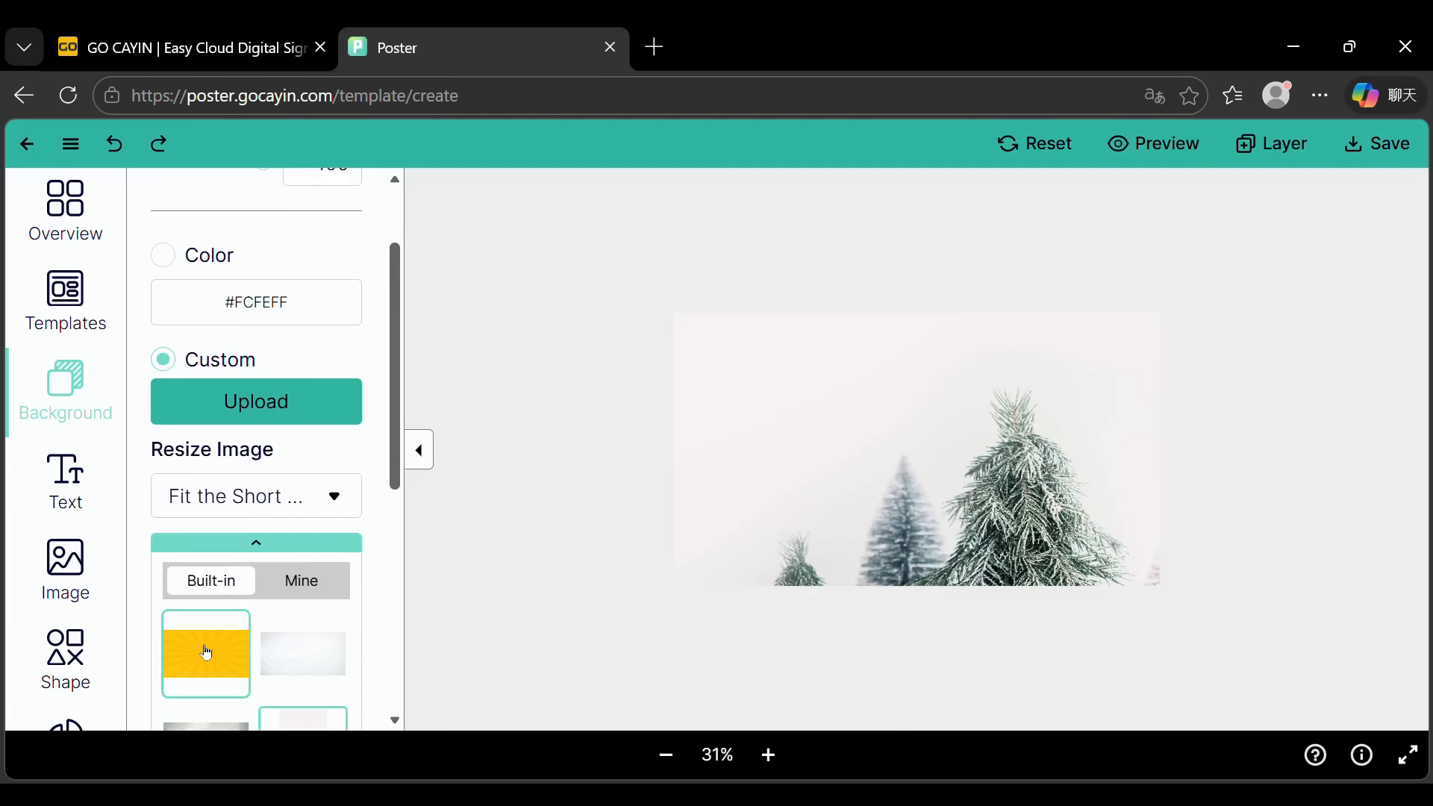
{"action": "left_click", "coordinate": [204, 652]}
{"action": "scroll", "coordinate": [261, 486], "scroll_direction": "up", "scroll_amount": 2}
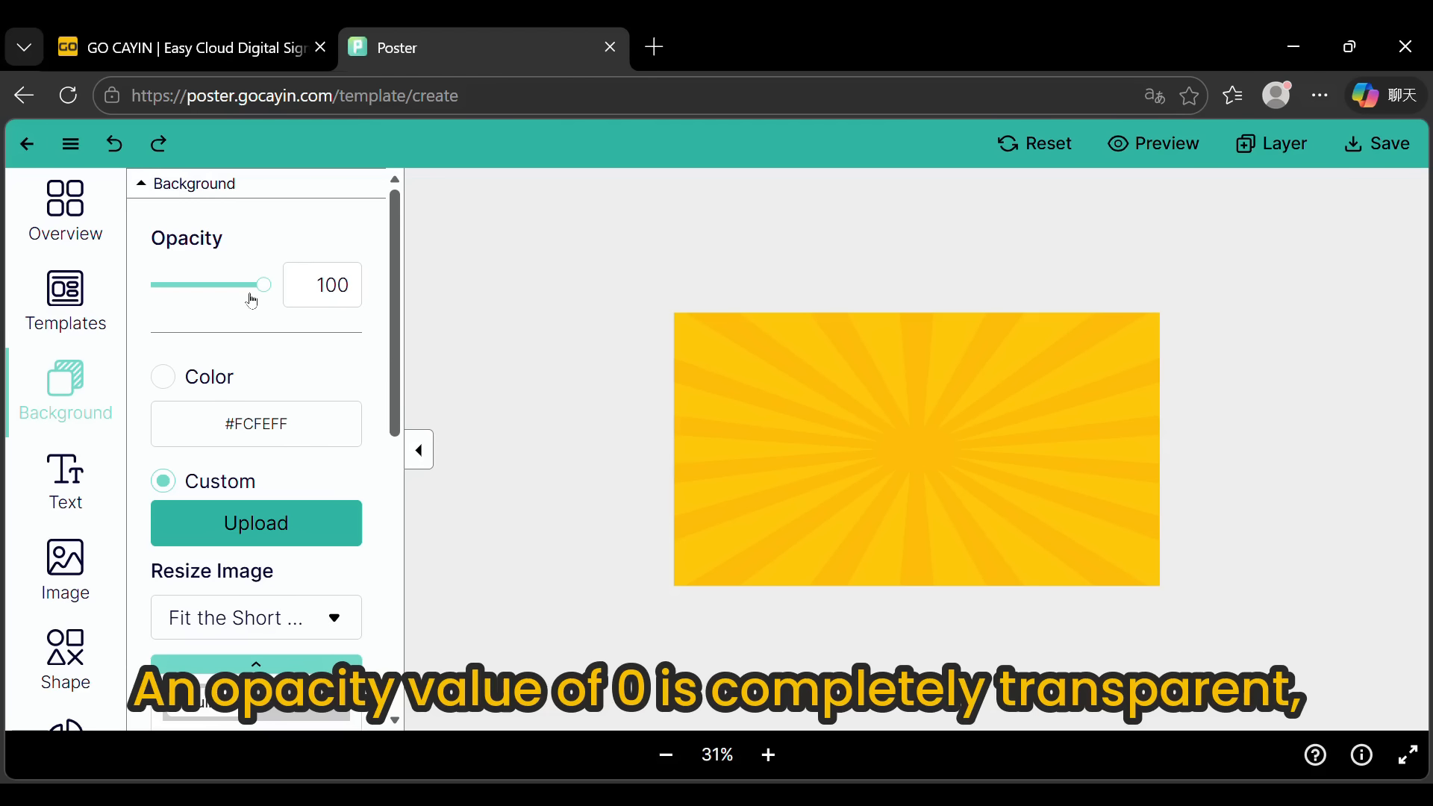
Step: Vary the background's opacity between 0 and 100, and undo the last opacity change
{"action": "left_click_drag", "start_coordinate": [251, 301], "coordinate": [333, 307]}
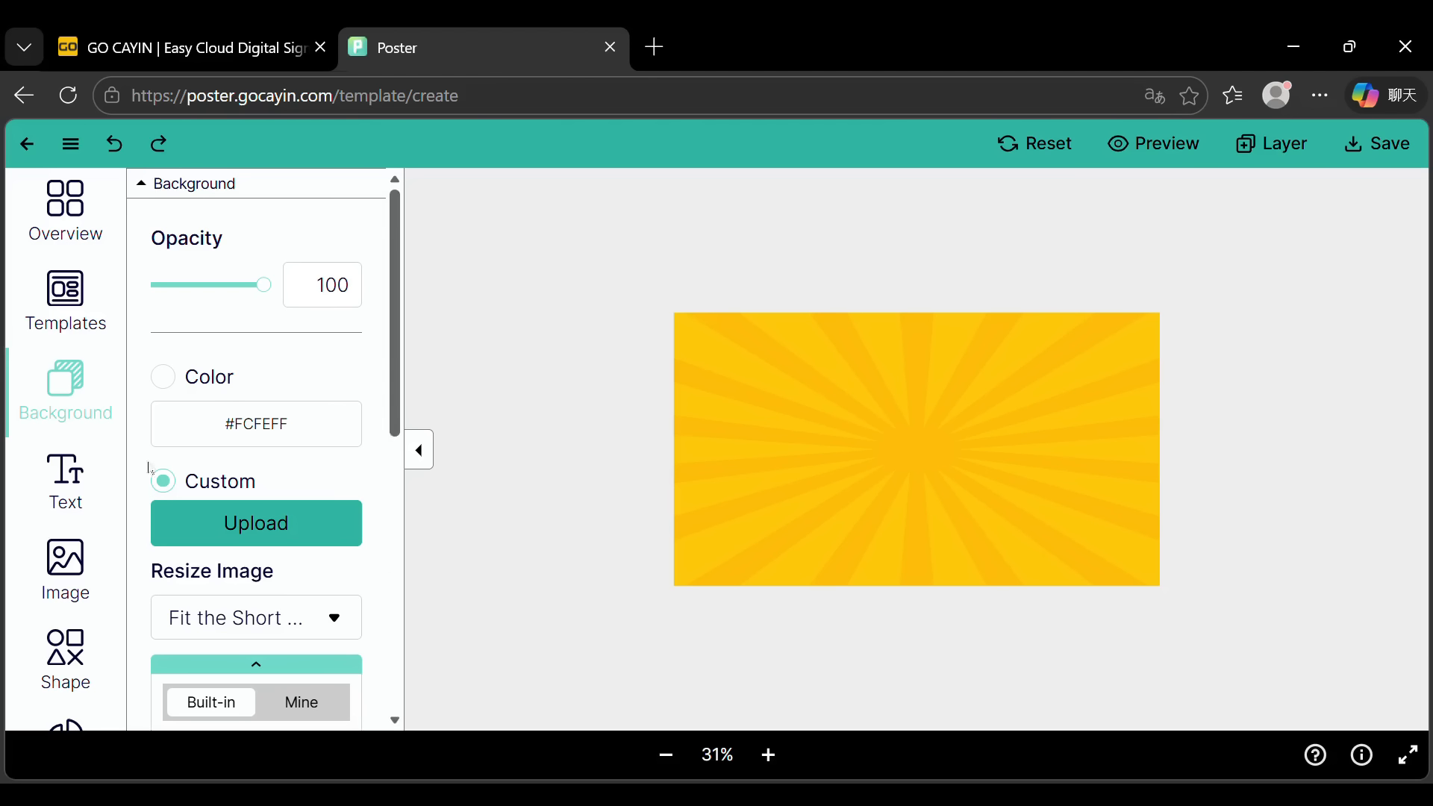
{"action": "left_click", "coordinate": [127, 136]}
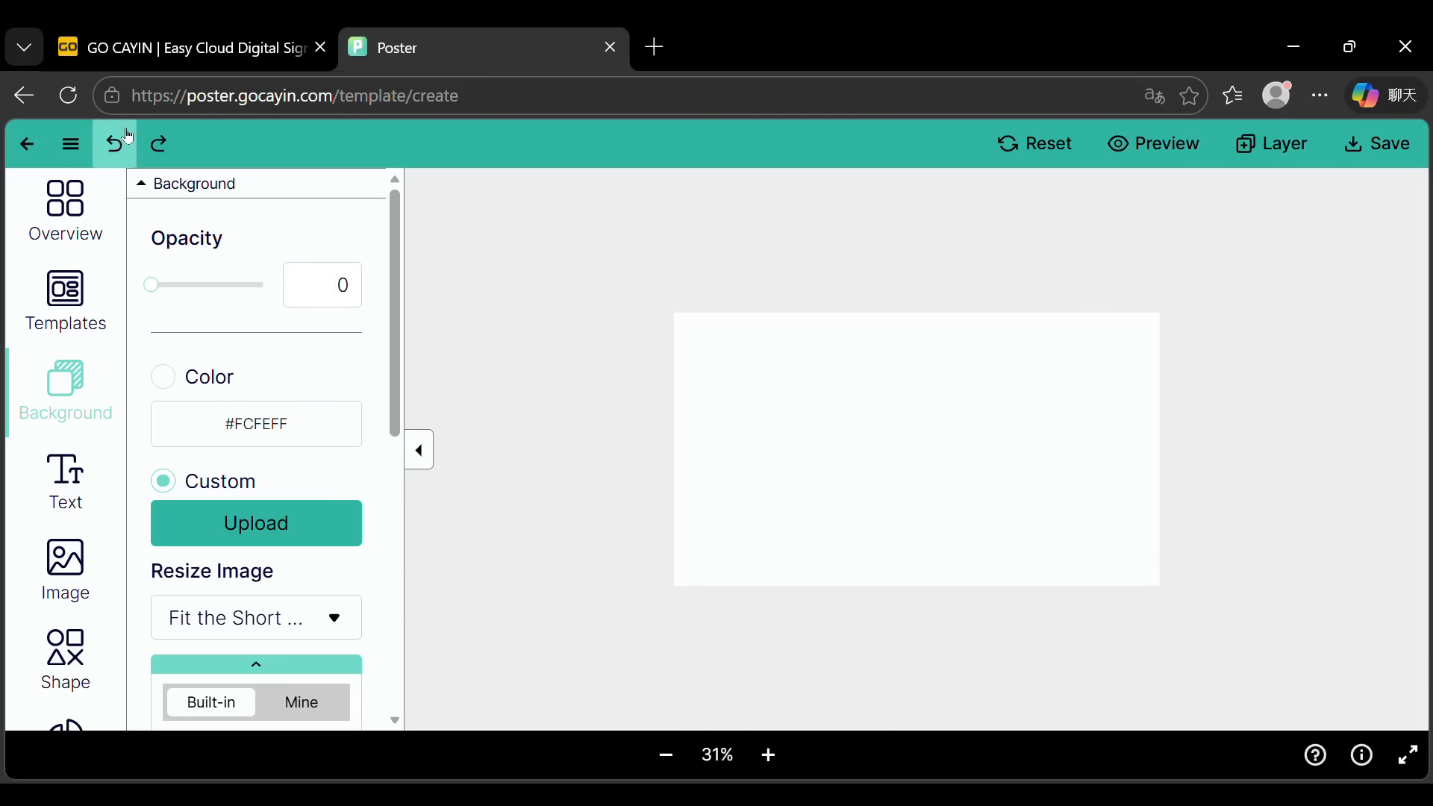
Step: Add a text block to the canvas and search the font list for Noto
{"action": "left_click", "coordinate": [83, 497]}
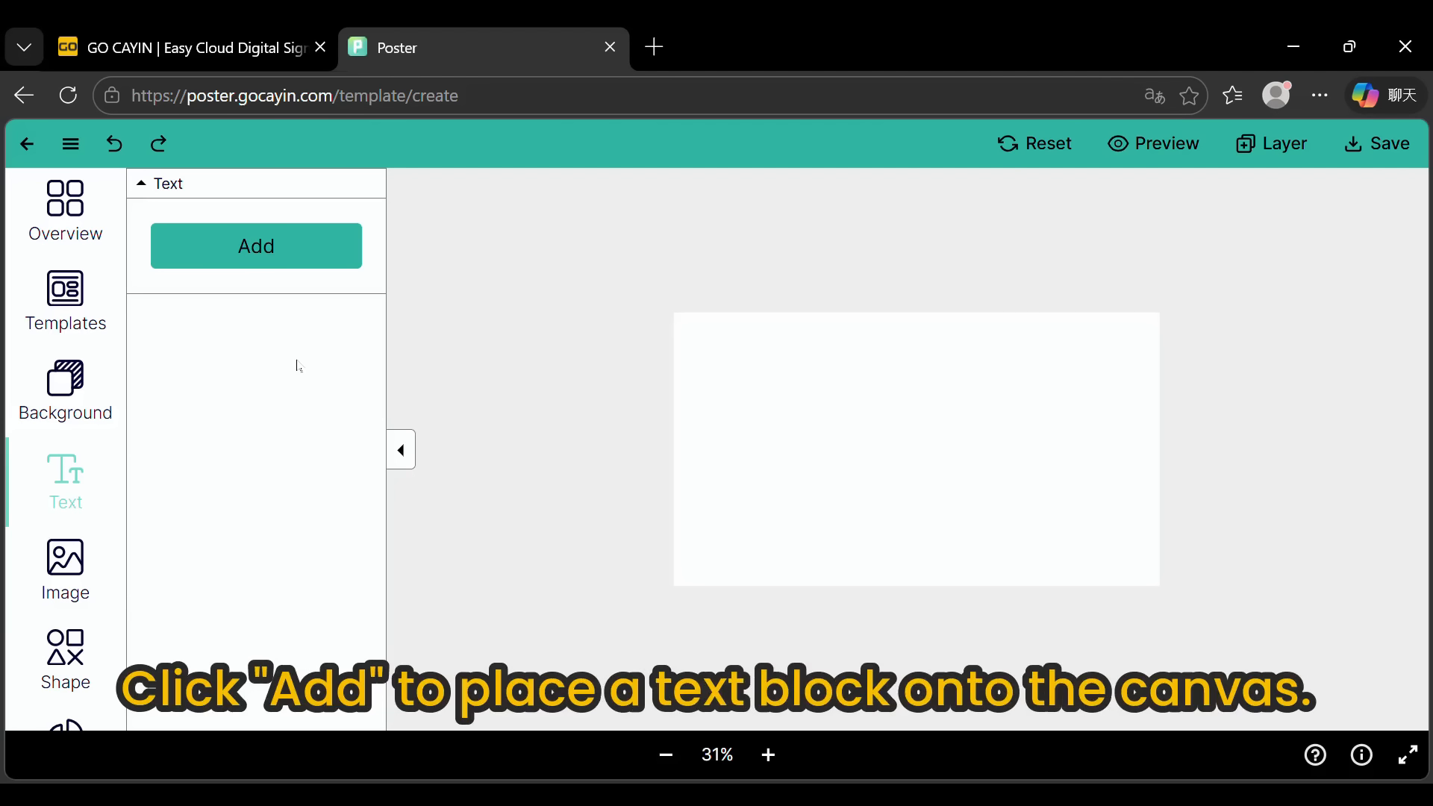
{"action": "left_click", "coordinate": [239, 250]}
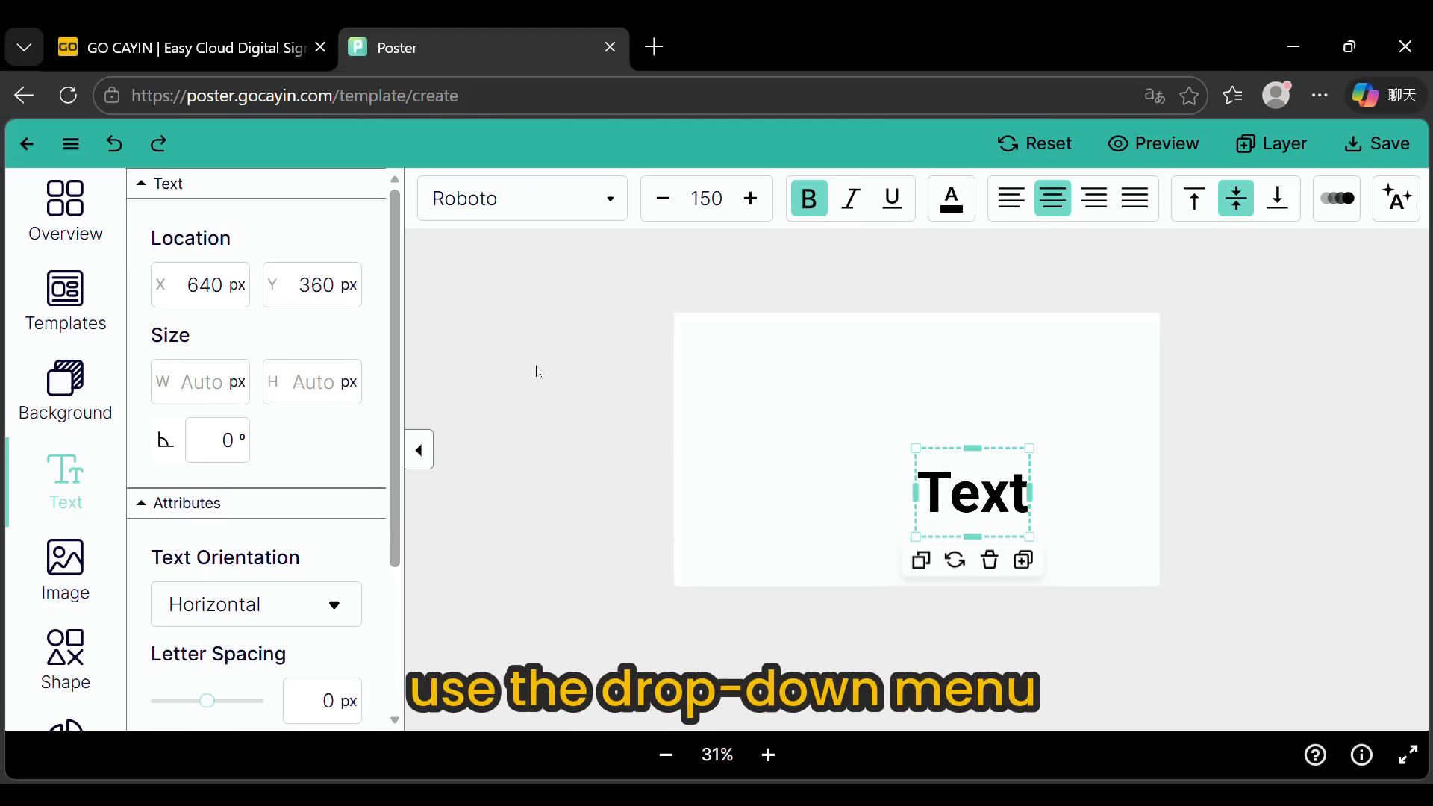
{"action": "left_click", "coordinate": [572, 198]}
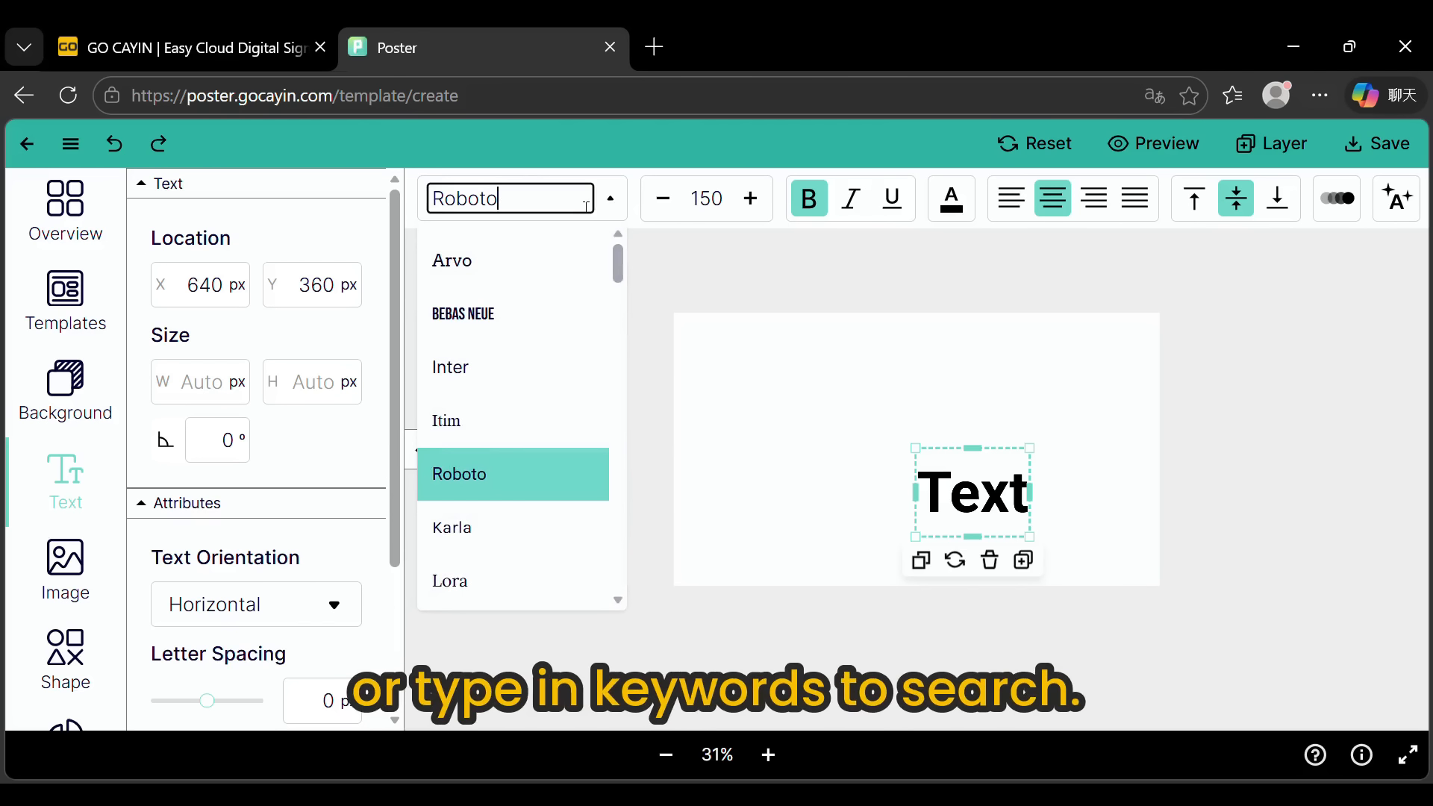
{"action": "left_click_drag", "start_coordinate": [586, 206], "coordinate": [383, 211]}
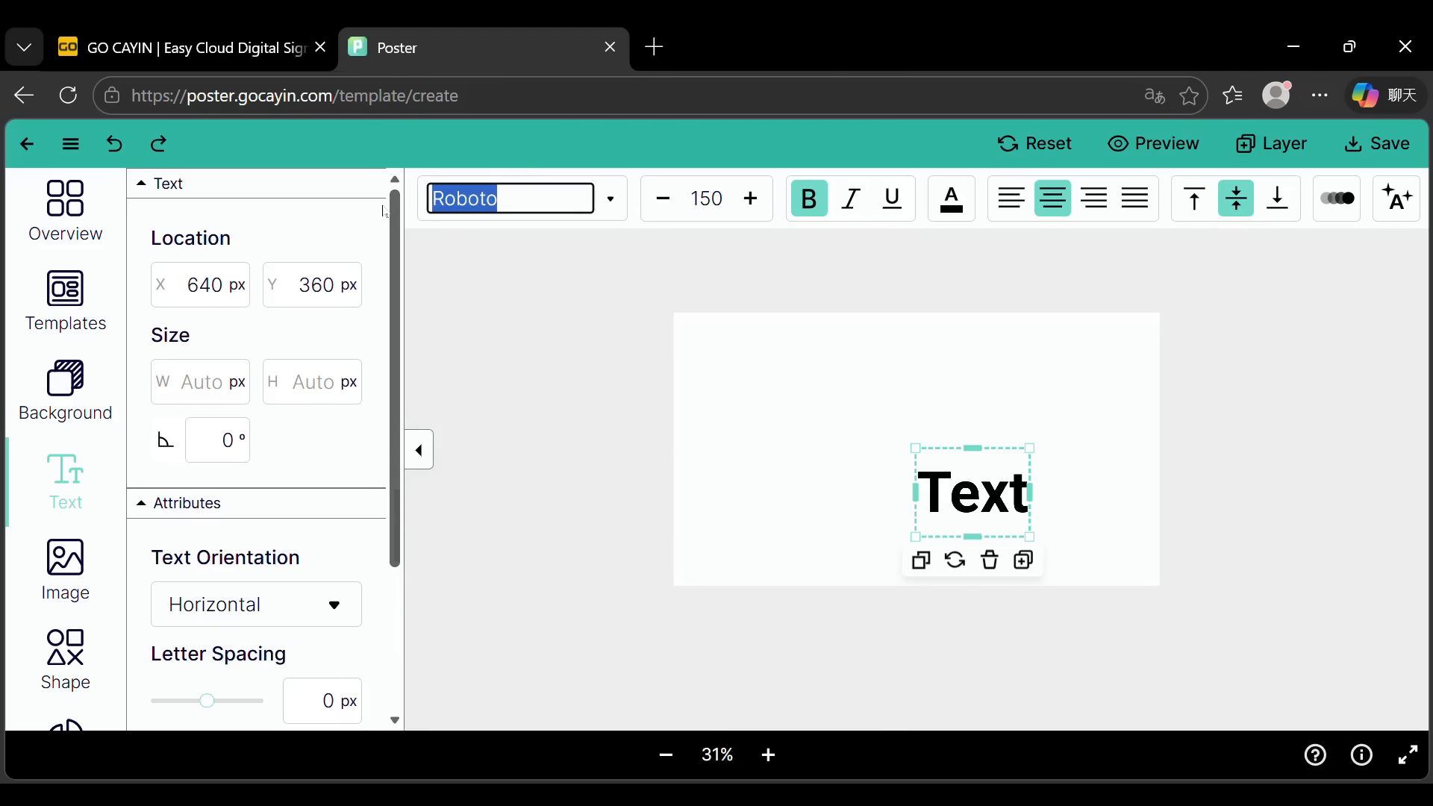
{"action": "type", "text": "Noto"}
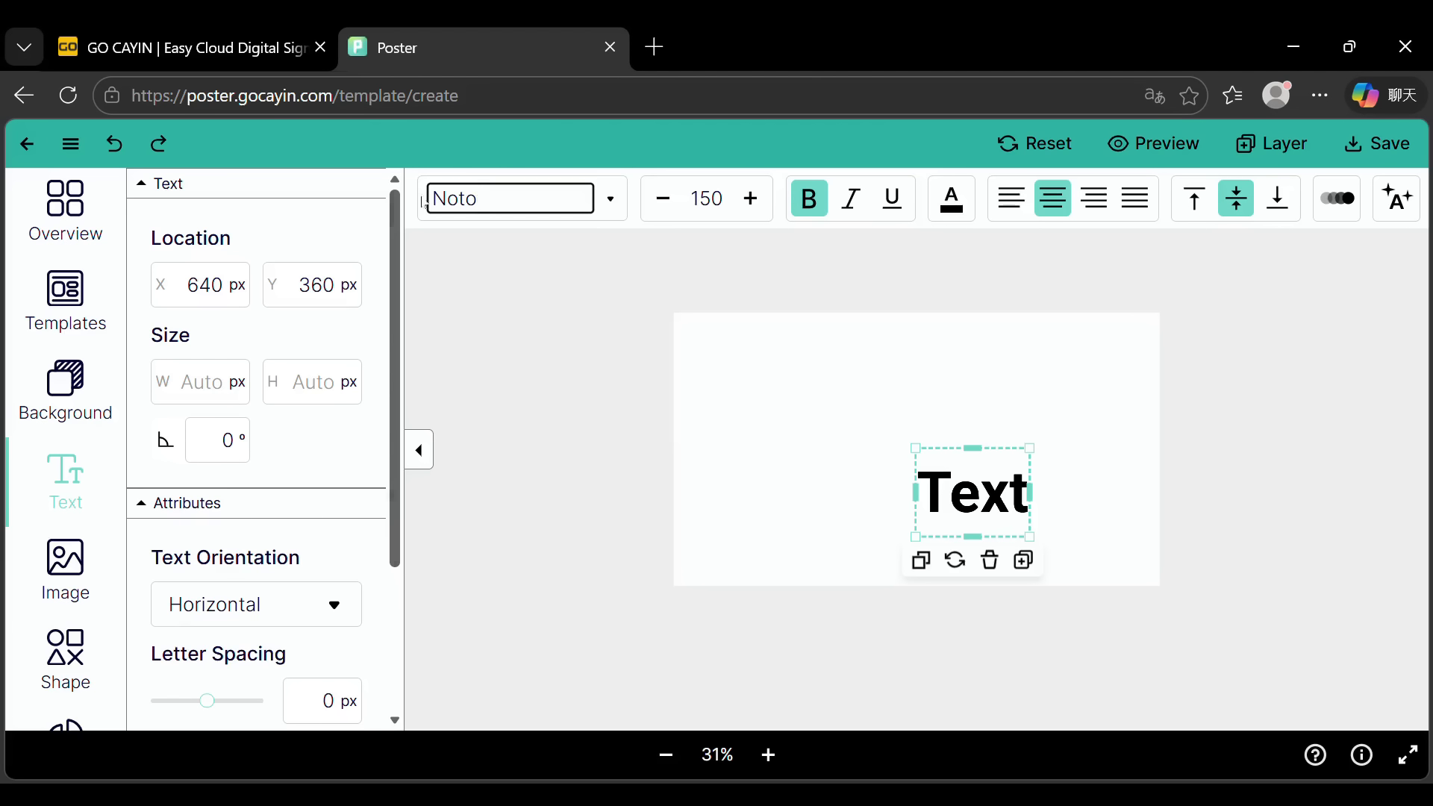
{"action": "left_click", "coordinate": [611, 200]}
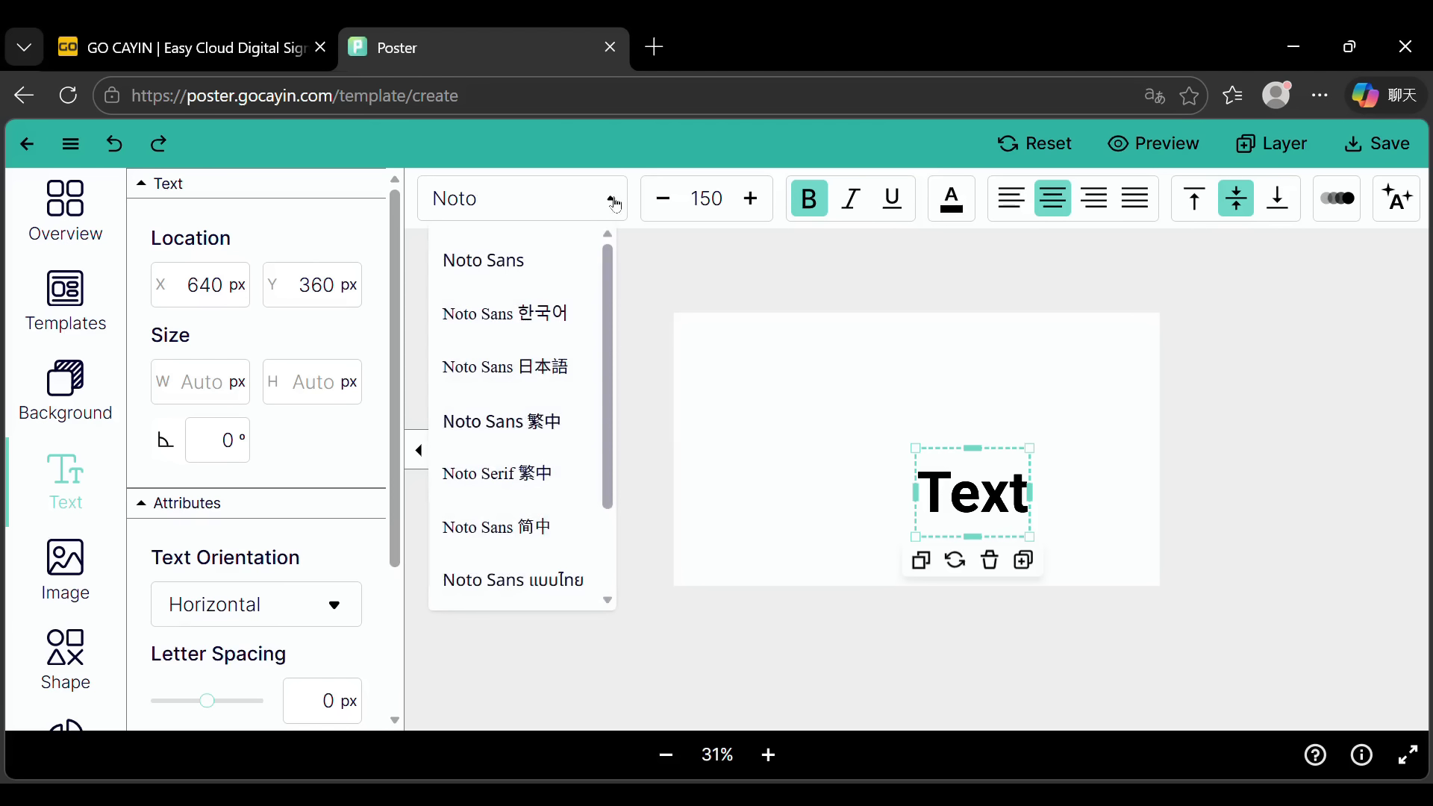
{"action": "left_click", "coordinate": [615, 204]}
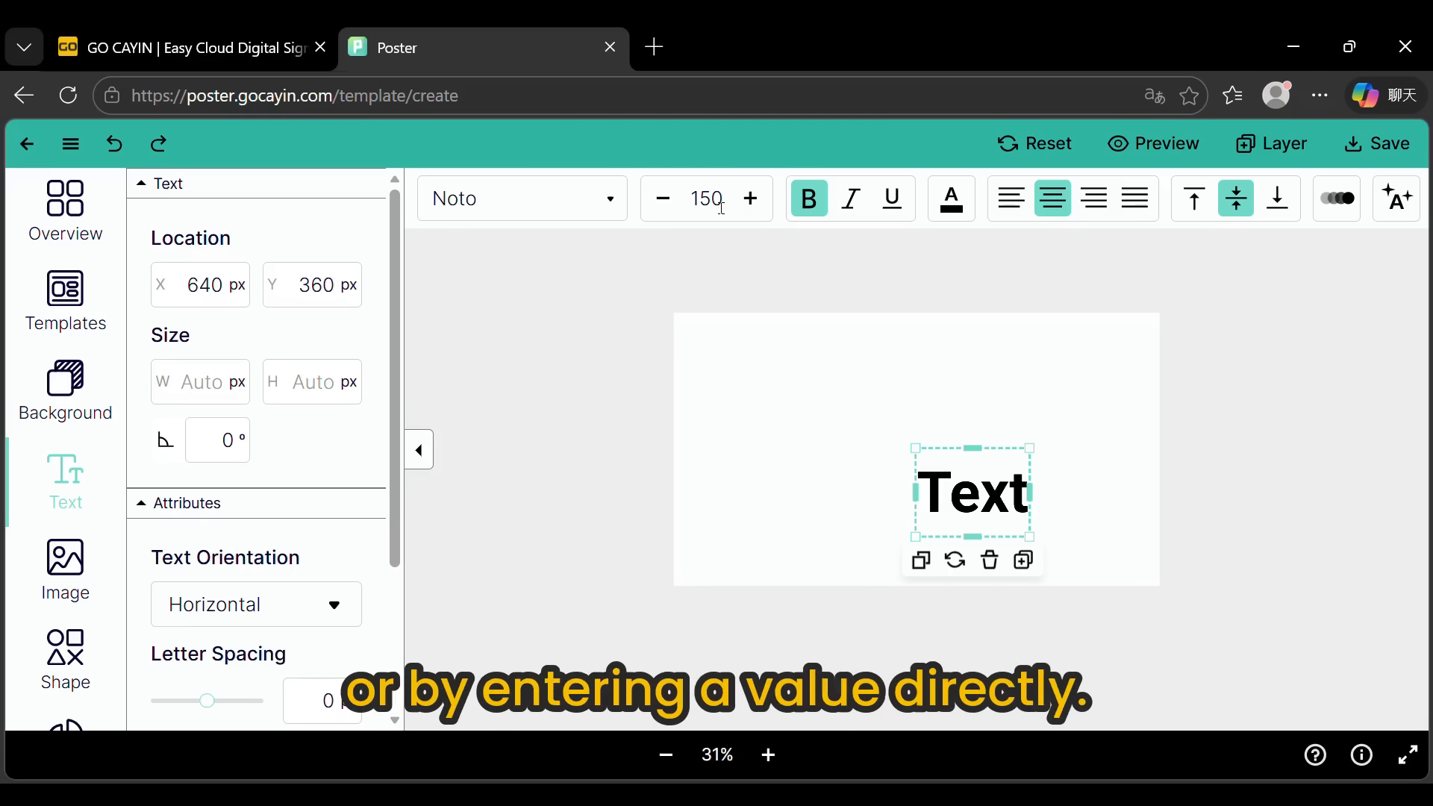
Step: Raise the text's font size in single increments to 162
{"action": "left_click", "coordinate": [752, 200]}
{"action": "left_click", "coordinate": [752, 200]}
{"action": "left_click", "coordinate": [752, 200]}
{"action": "left_click", "coordinate": [752, 200]}
{"action": "left_click", "coordinate": [752, 200]}
{"action": "left_click", "coordinate": [752, 201]}
{"action": "left_click", "coordinate": [752, 202]}
{"action": "left_click", "coordinate": [753, 202]}
{"action": "left_click", "coordinate": [753, 202]}
{"action": "left_click", "coordinate": [753, 202]}
{"action": "left_click", "coordinate": [753, 202]}
{"action": "left_click", "coordinate": [752, 202]}
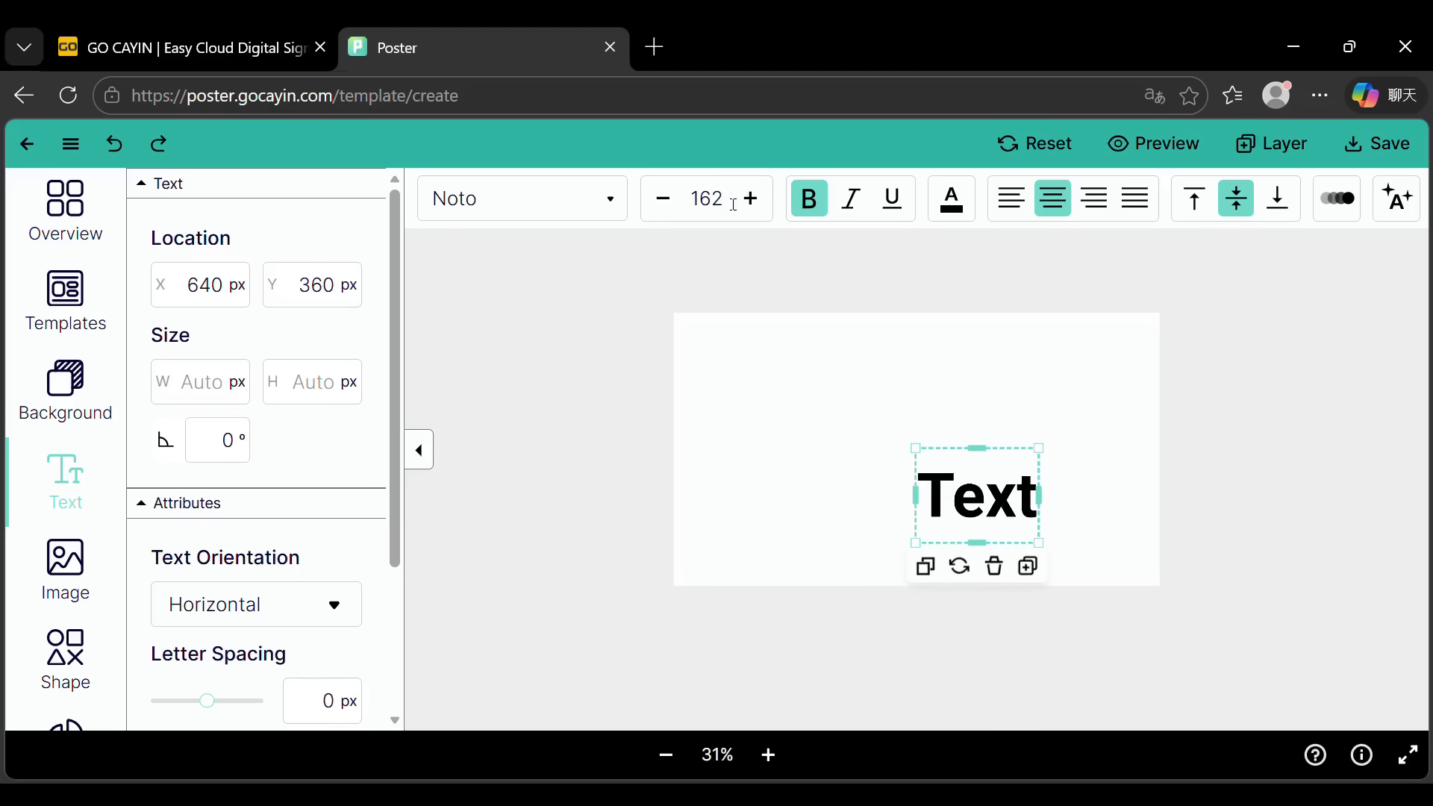
Step: Set the text's font size to 100 by entering the value directly
{"action": "left_click", "coordinate": [732, 207]}
{"action": "key", "text": "BackSpace"}
{"action": "key", "text": "BackSpace"}
{"action": "key", "text": "BackSpace"}
{"action": "type", "text": "100"}
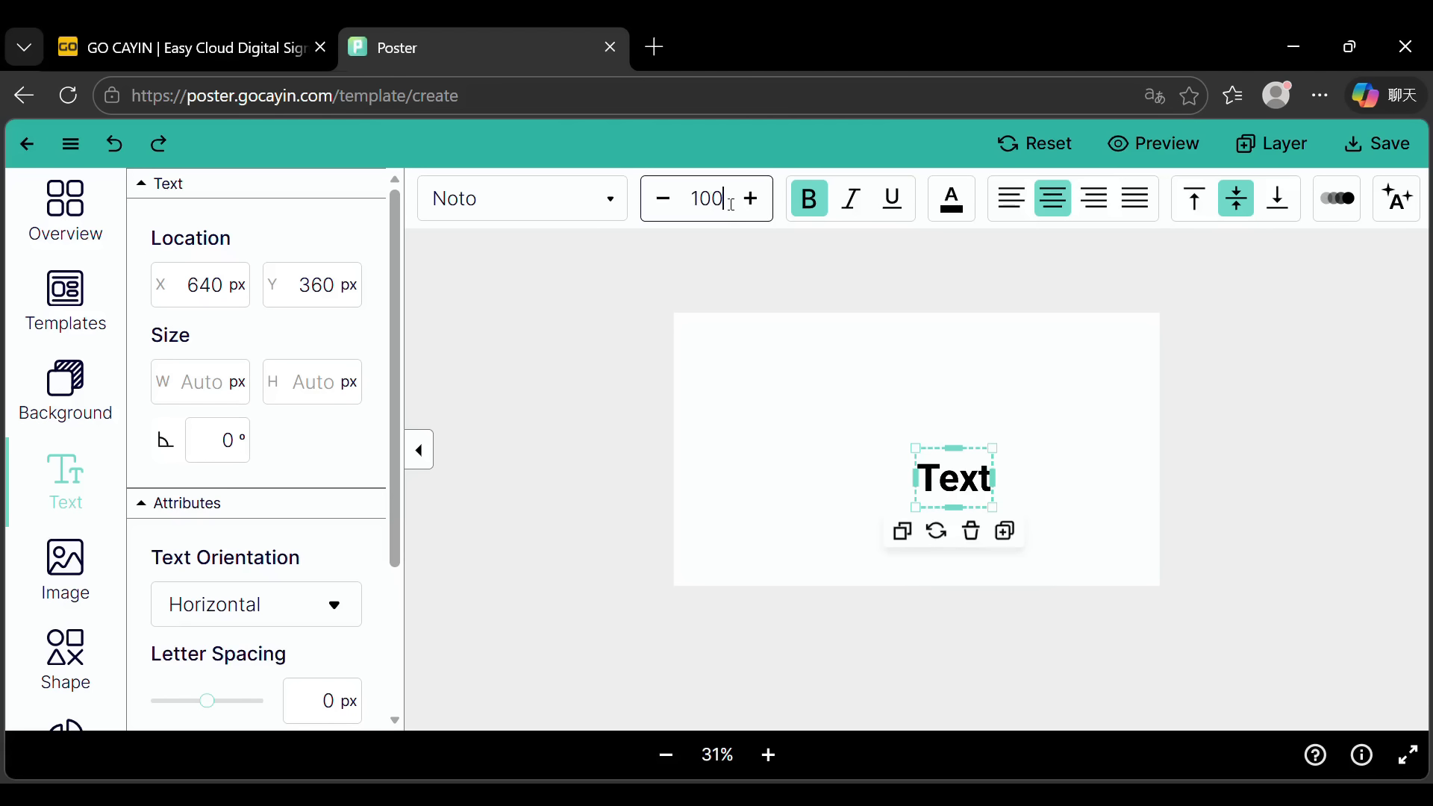
Step: Toggle the text's bold, italic and underline styles, and leave all three off
{"action": "left_click", "coordinate": [813, 219]}
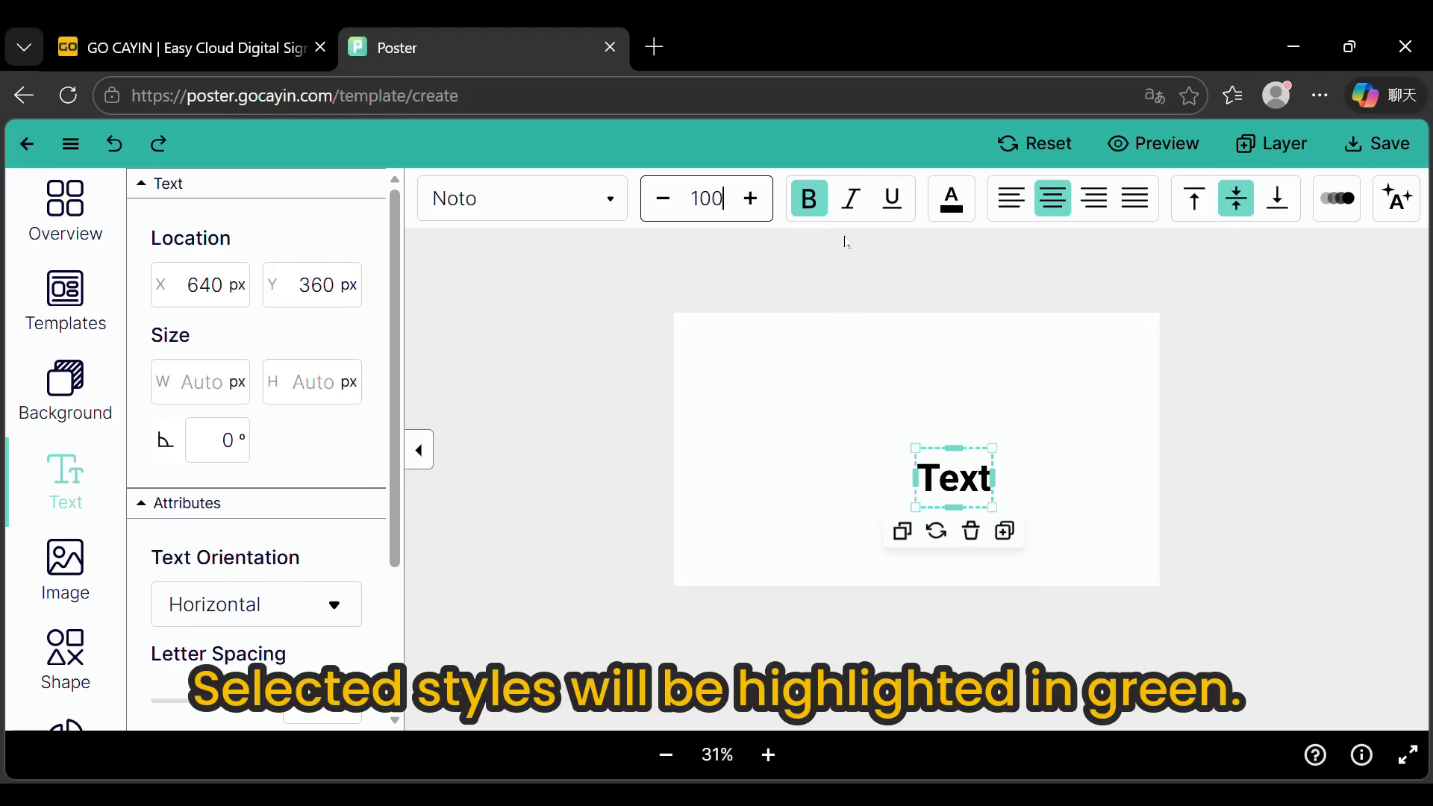
{"action": "left_click", "coordinate": [817, 214]}
{"action": "left_click", "coordinate": [815, 215]}
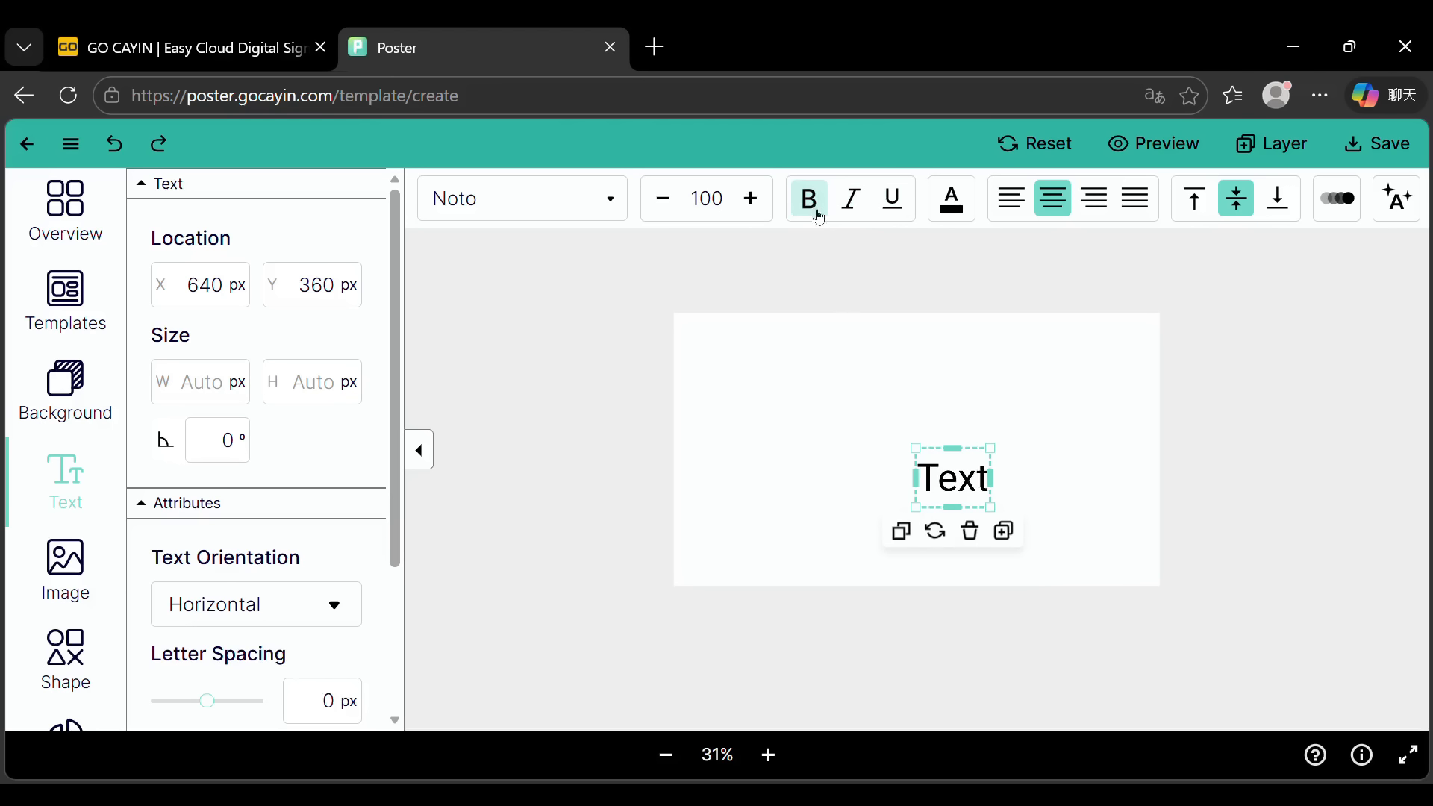
{"action": "left_click", "coordinate": [817, 214]}
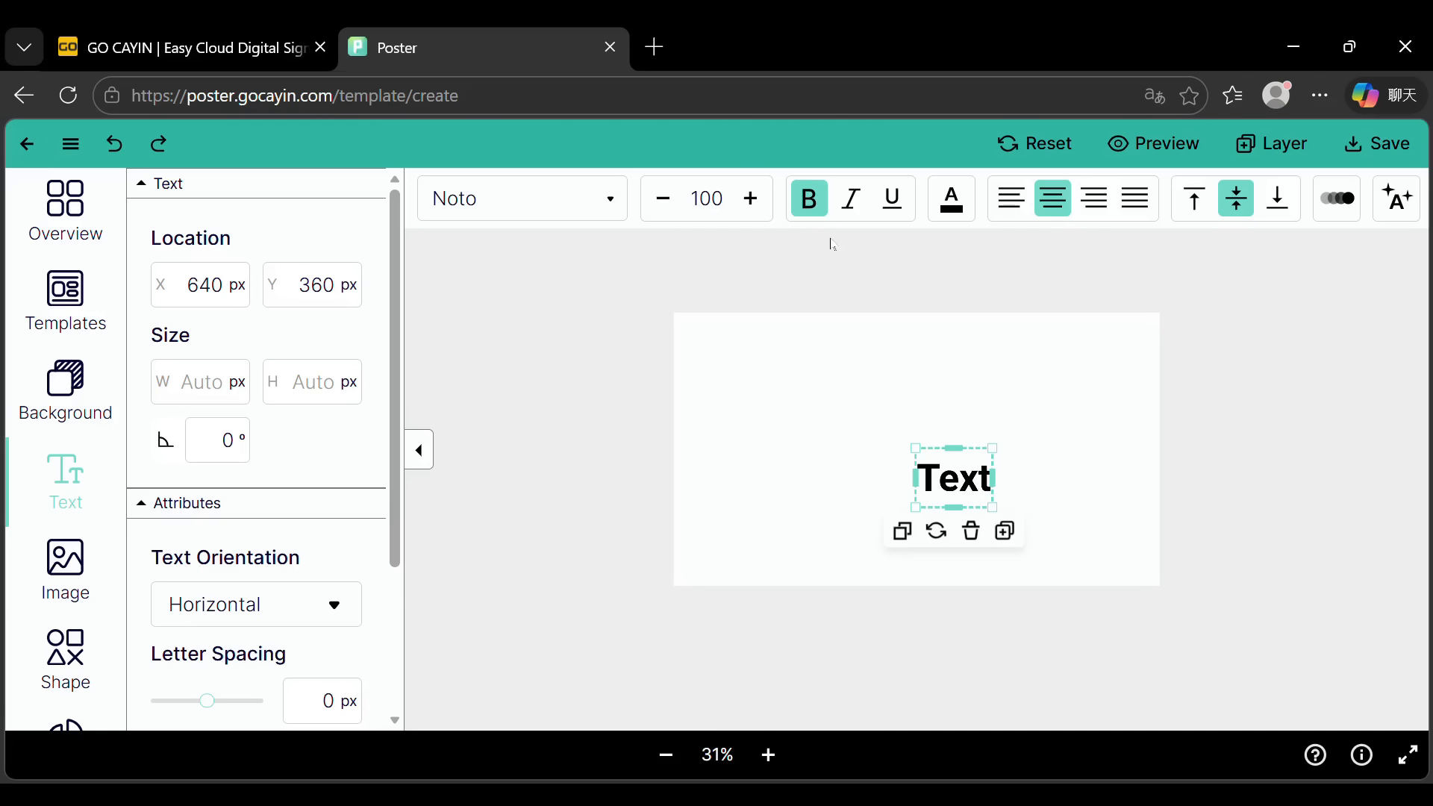
{"action": "left_click", "coordinate": [851, 200]}
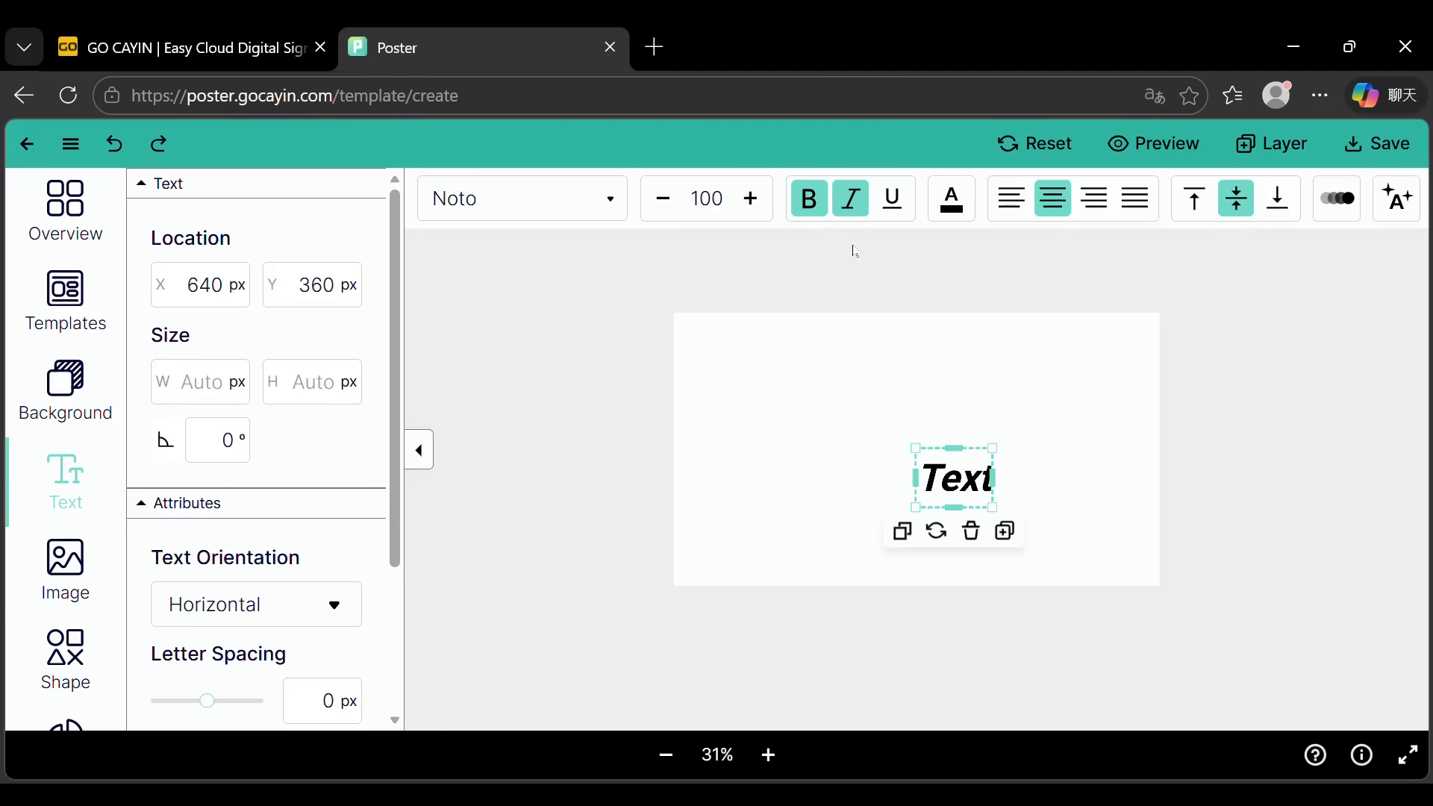
{"action": "left_click", "coordinate": [853, 205]}
{"action": "left_click", "coordinate": [821, 218]}
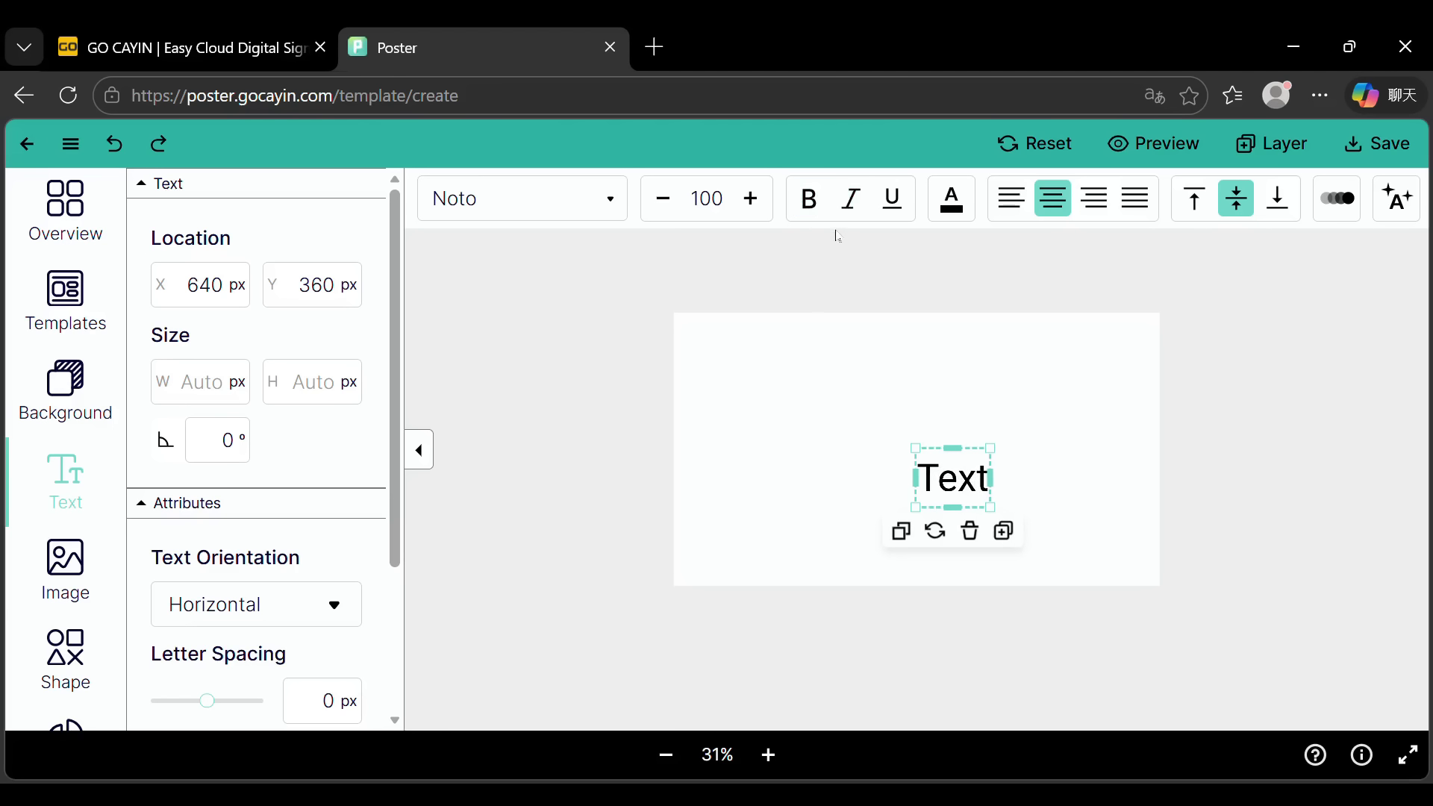
{"action": "left_click", "coordinate": [893, 221]}
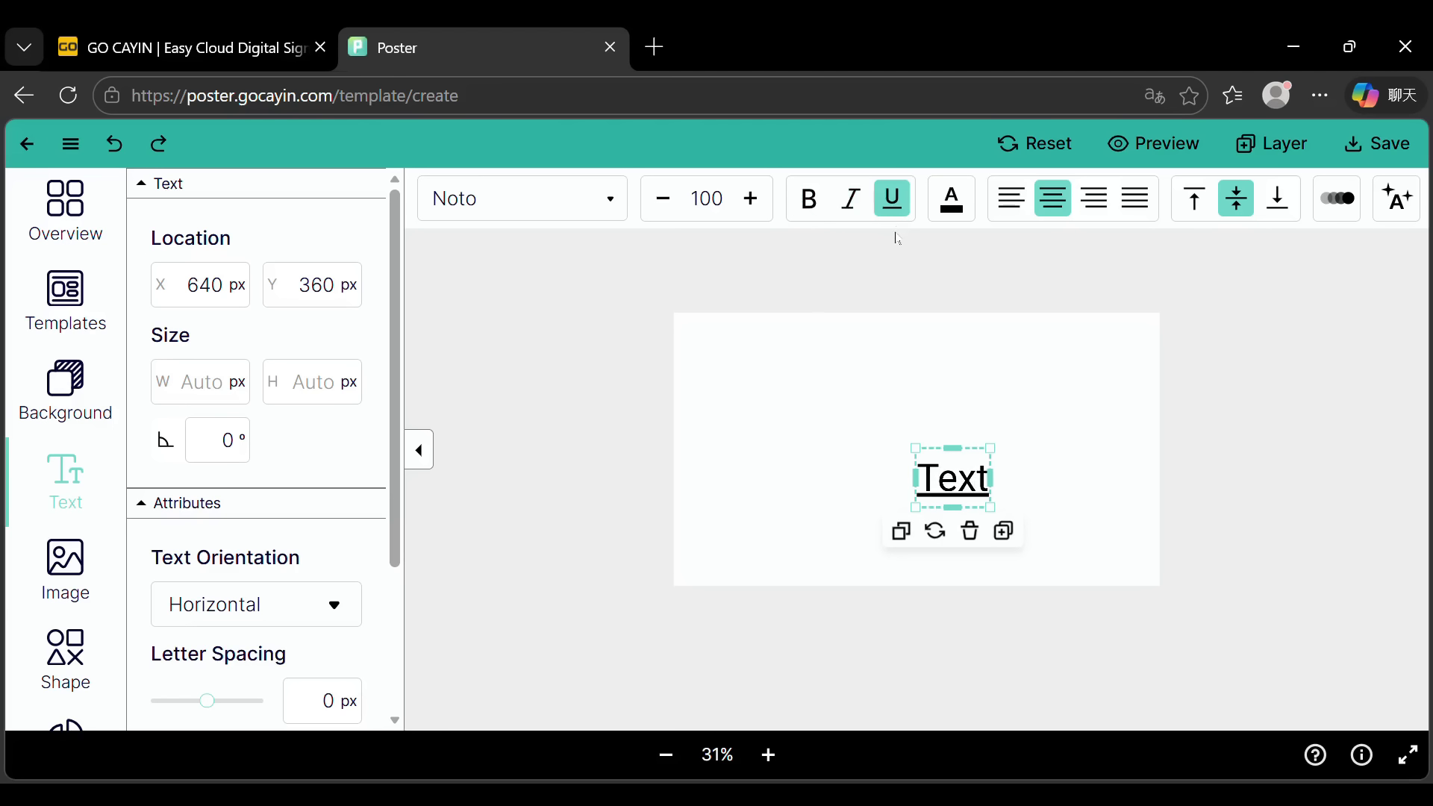
{"action": "left_click", "coordinate": [893, 207]}
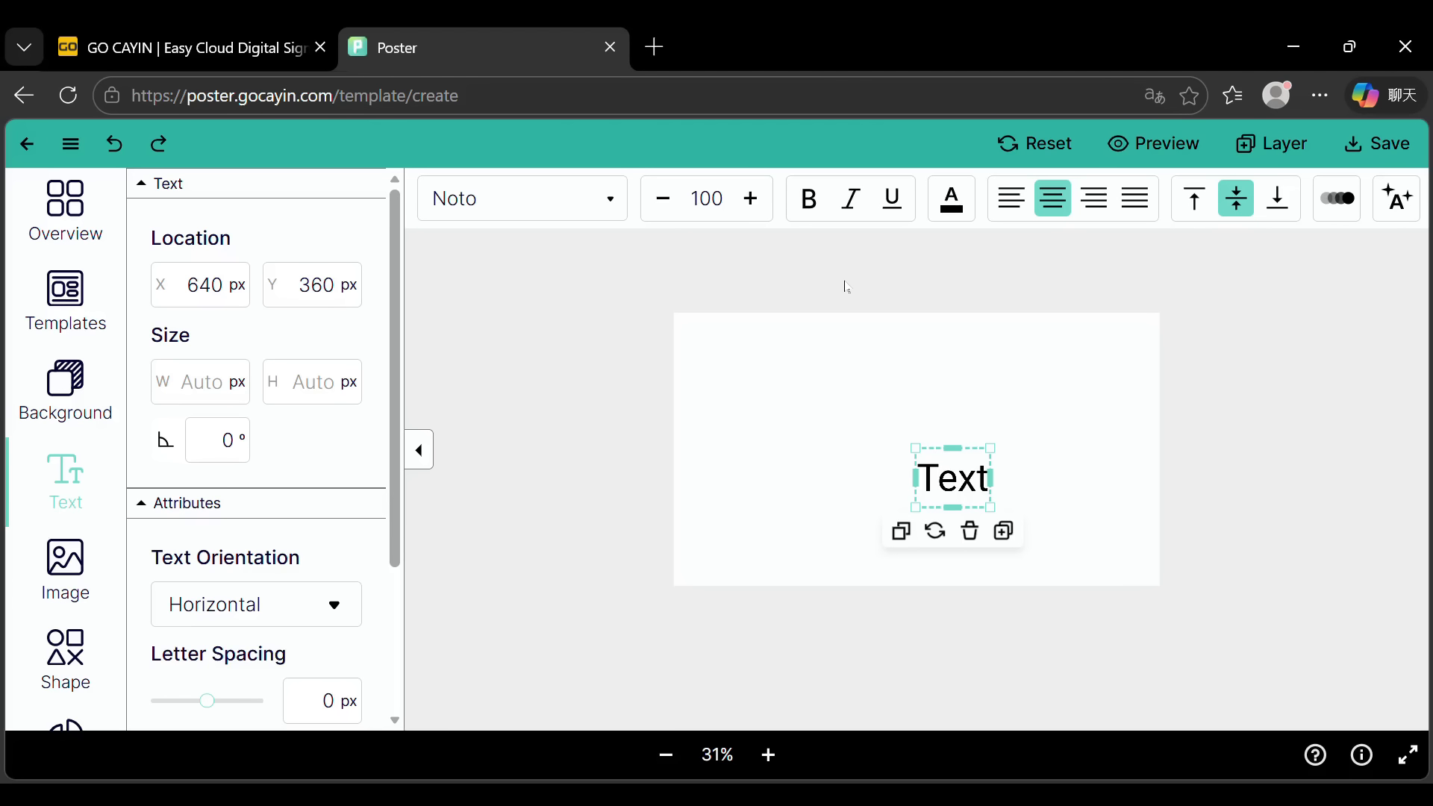
Step: View the text color's values in RGBA and HSLA, return to HEXA, close the color picker and reselect the text
{"action": "left_click", "coordinate": [953, 201]}
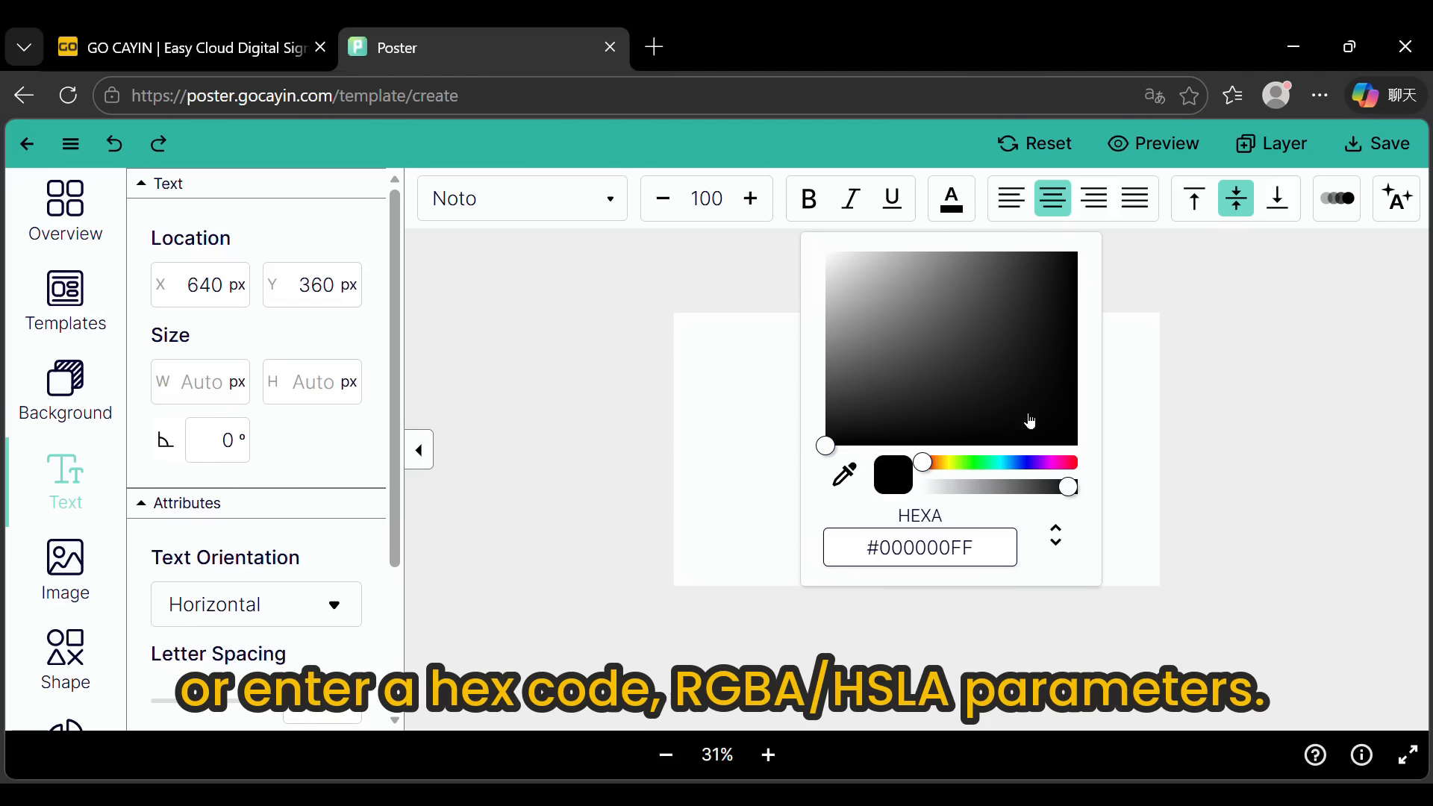
{"action": "left_click", "coordinate": [1066, 534]}
{"action": "left_click", "coordinate": [1066, 535]}
{"action": "left_click", "coordinate": [1066, 534]}
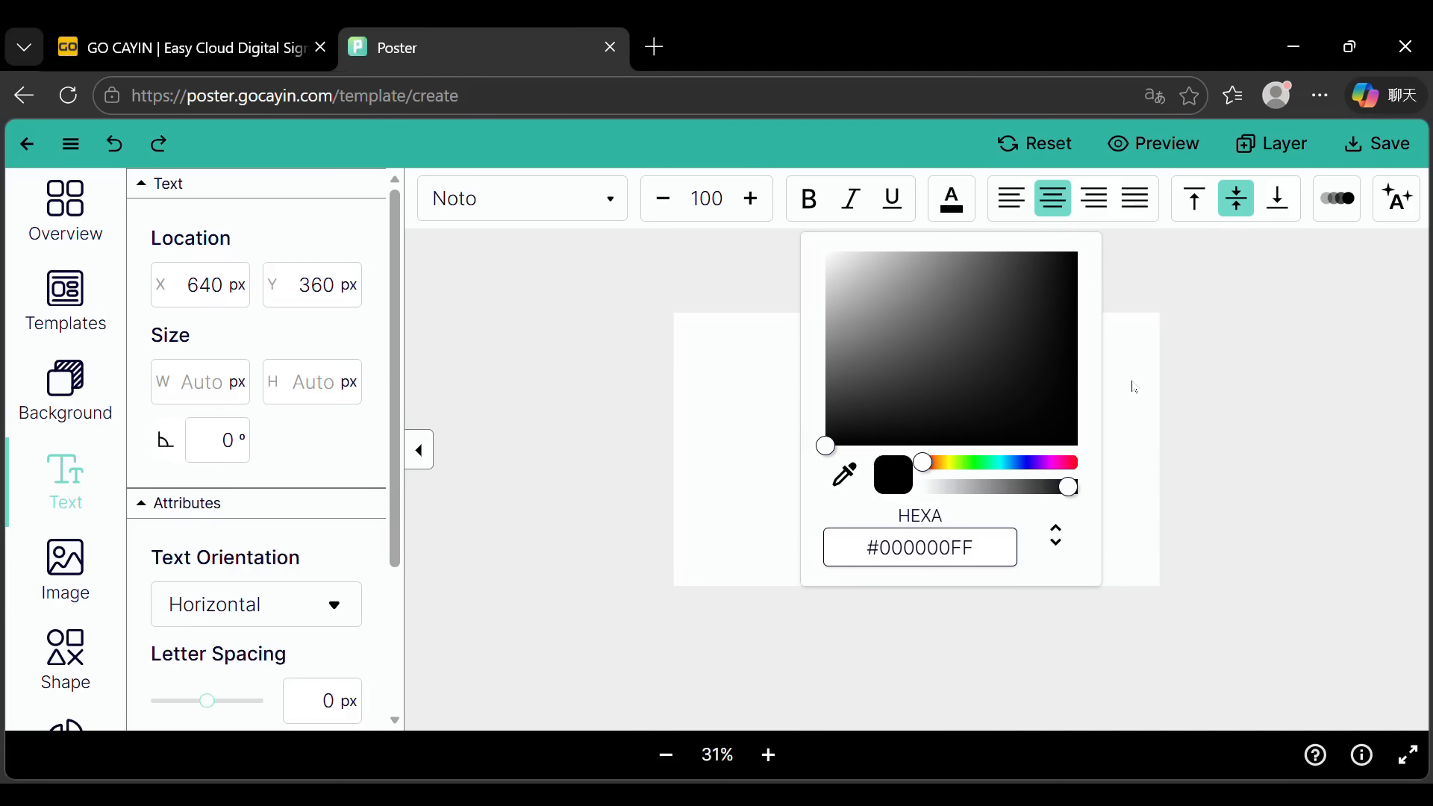
{"action": "left_click", "coordinate": [1134, 386]}
{"action": "left_click", "coordinate": [963, 477]}
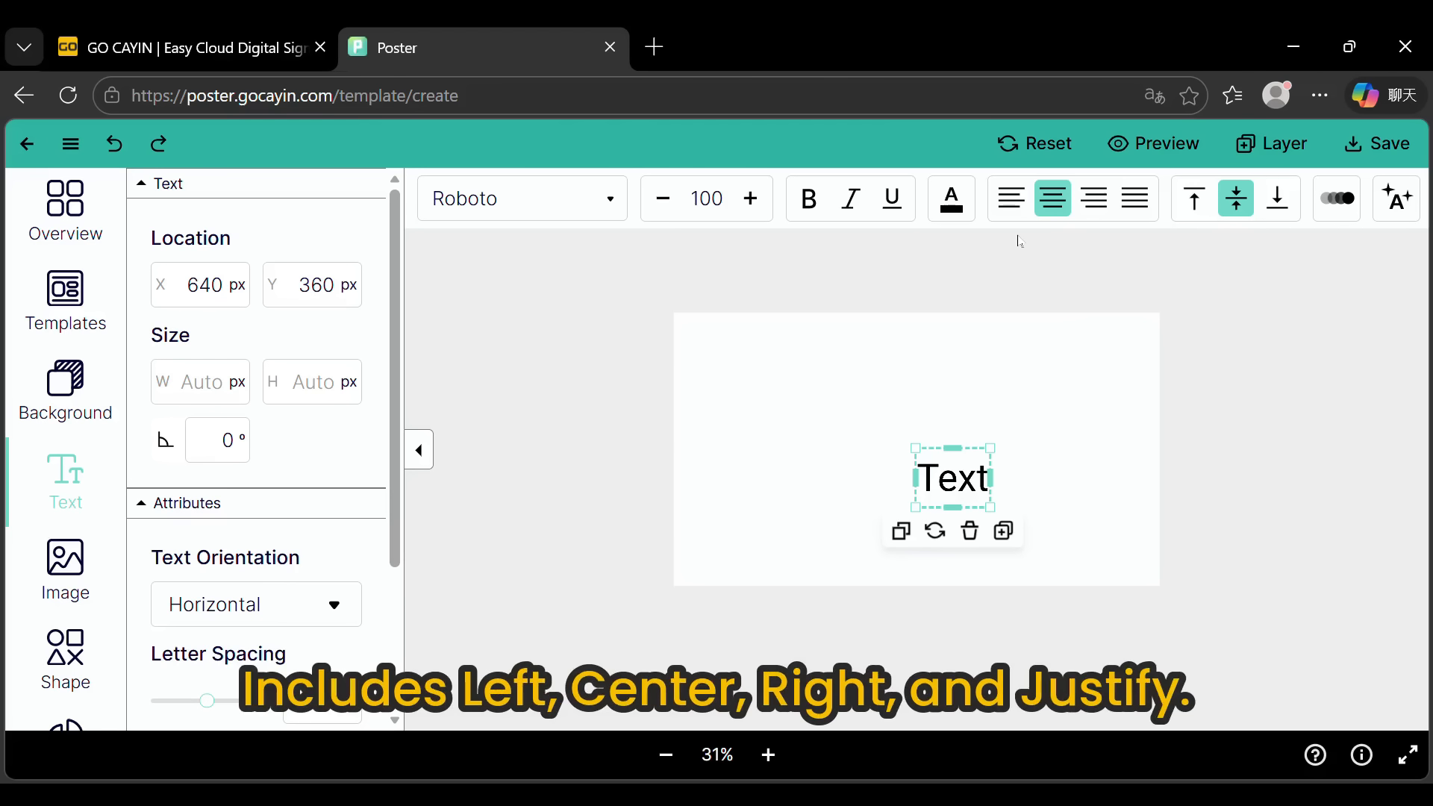
Step: Left-align the text and enlarge its box to about 489 × 386 px
{"action": "left_click", "coordinate": [1020, 217]}
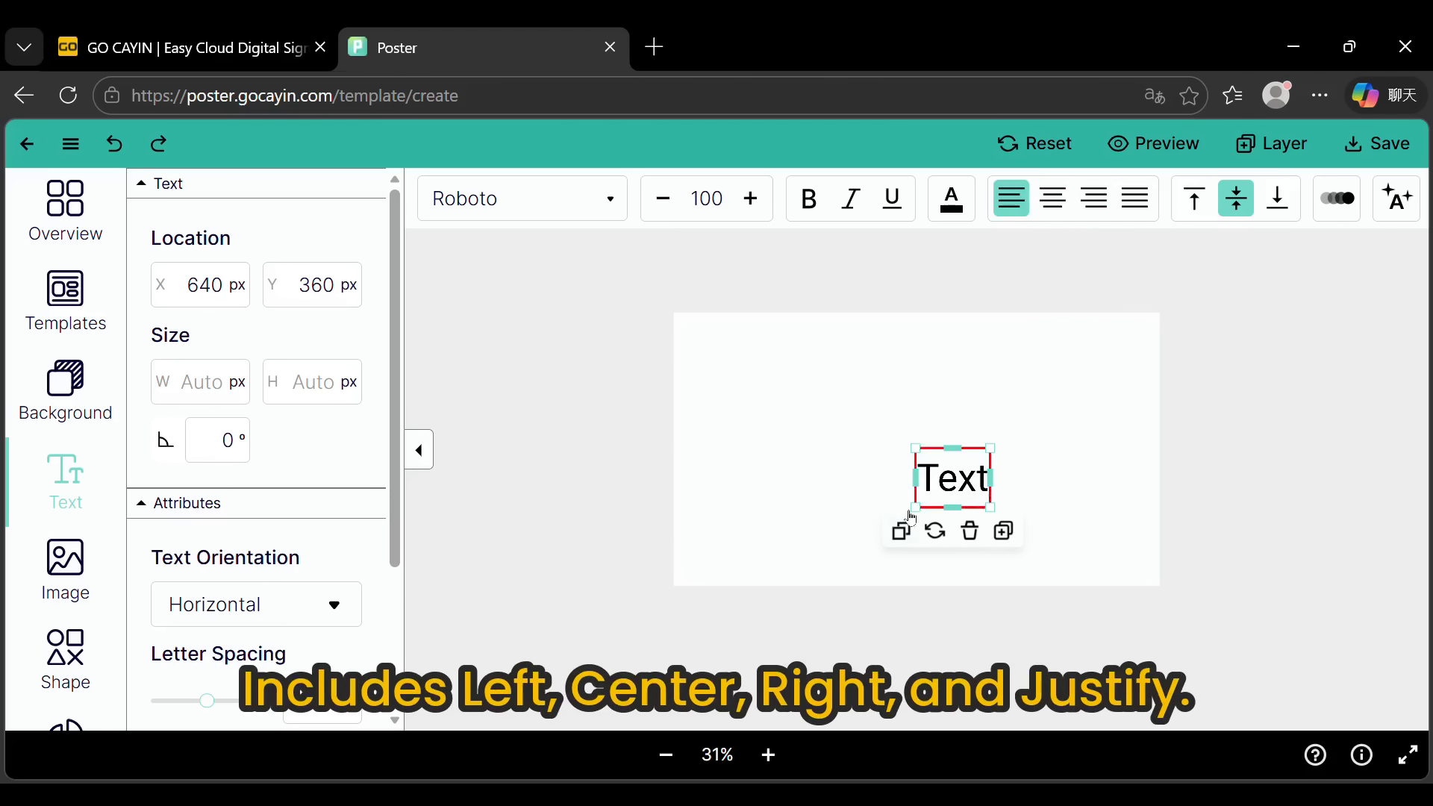
{"action": "left_click", "coordinate": [903, 439]}
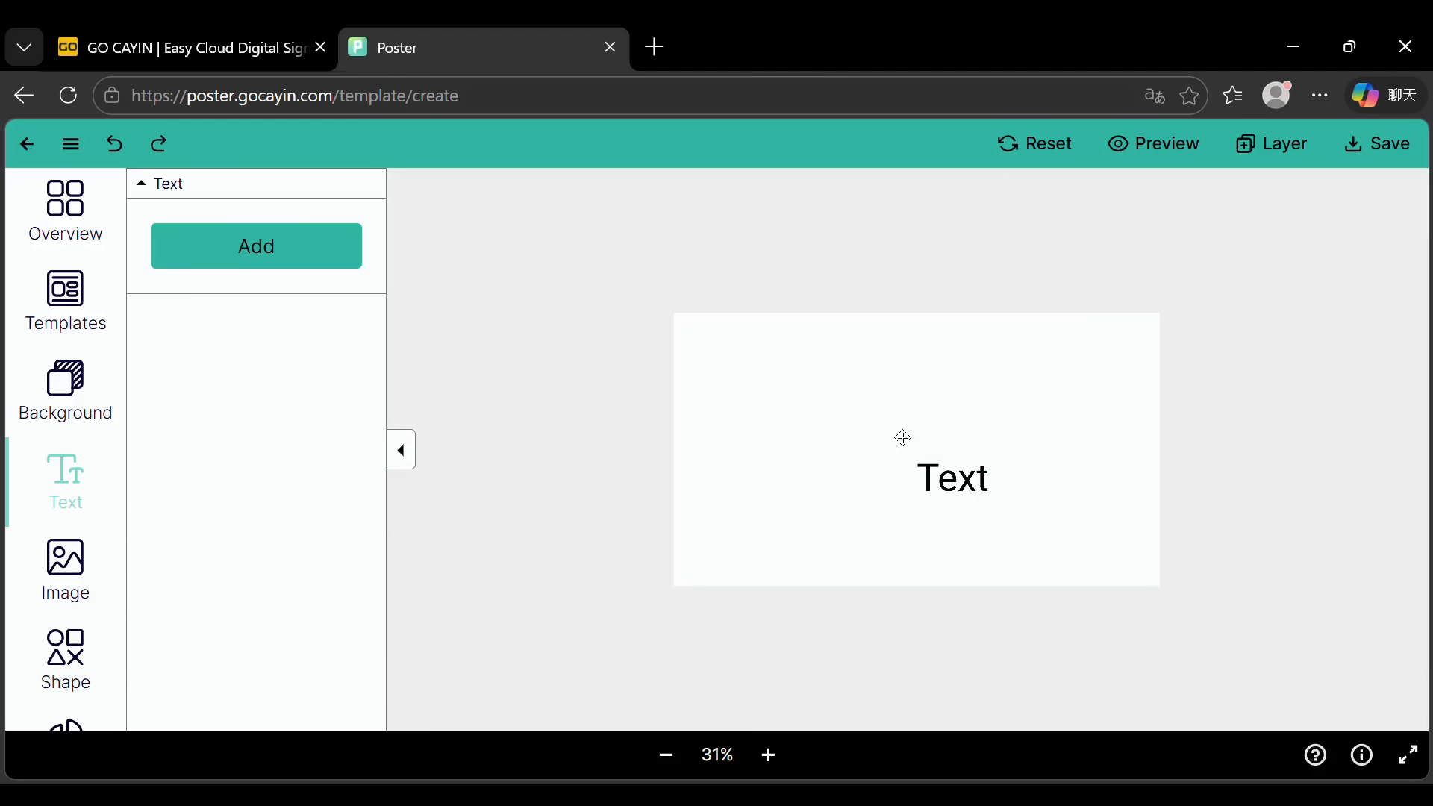
{"action": "left_click", "coordinate": [954, 477]}
{"action": "left_click_drag", "start_coordinate": [915, 448], "coordinate": [781, 387]}
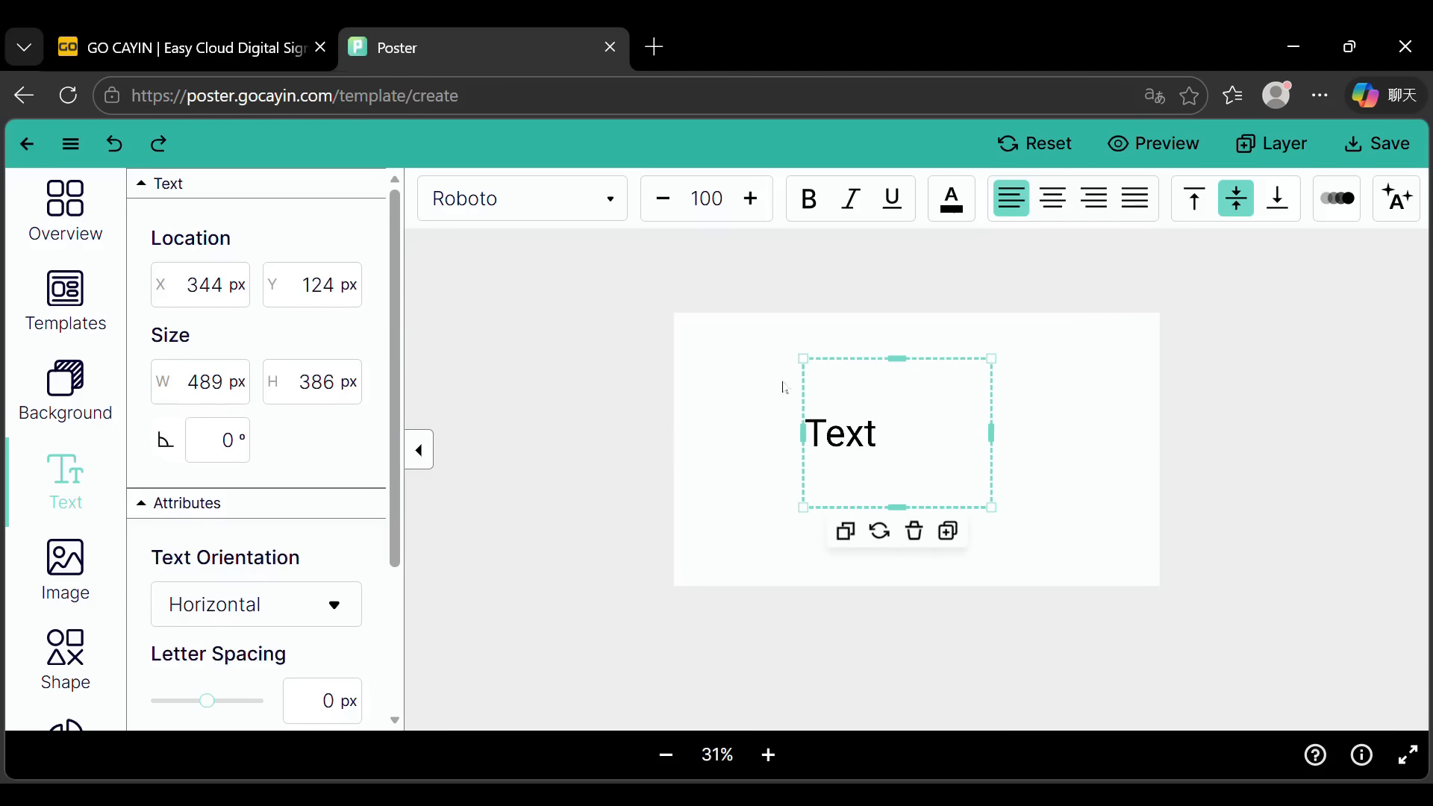
Step: Switch the text's horizontal alignment to center and right, and its vertical alignment through top and middle to bottom
{"action": "left_click", "coordinate": [1063, 215]}
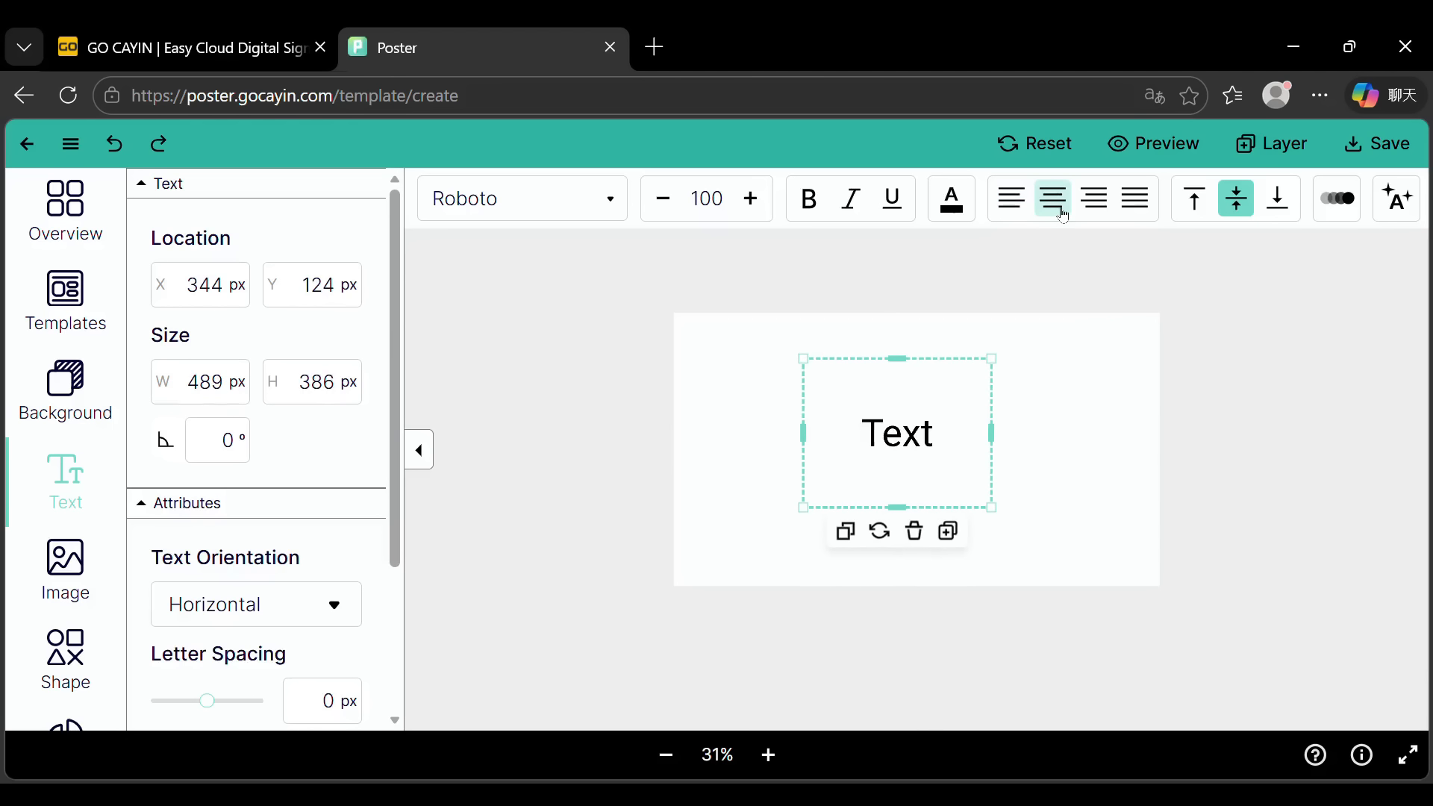
{"action": "left_click", "coordinate": [1097, 210]}
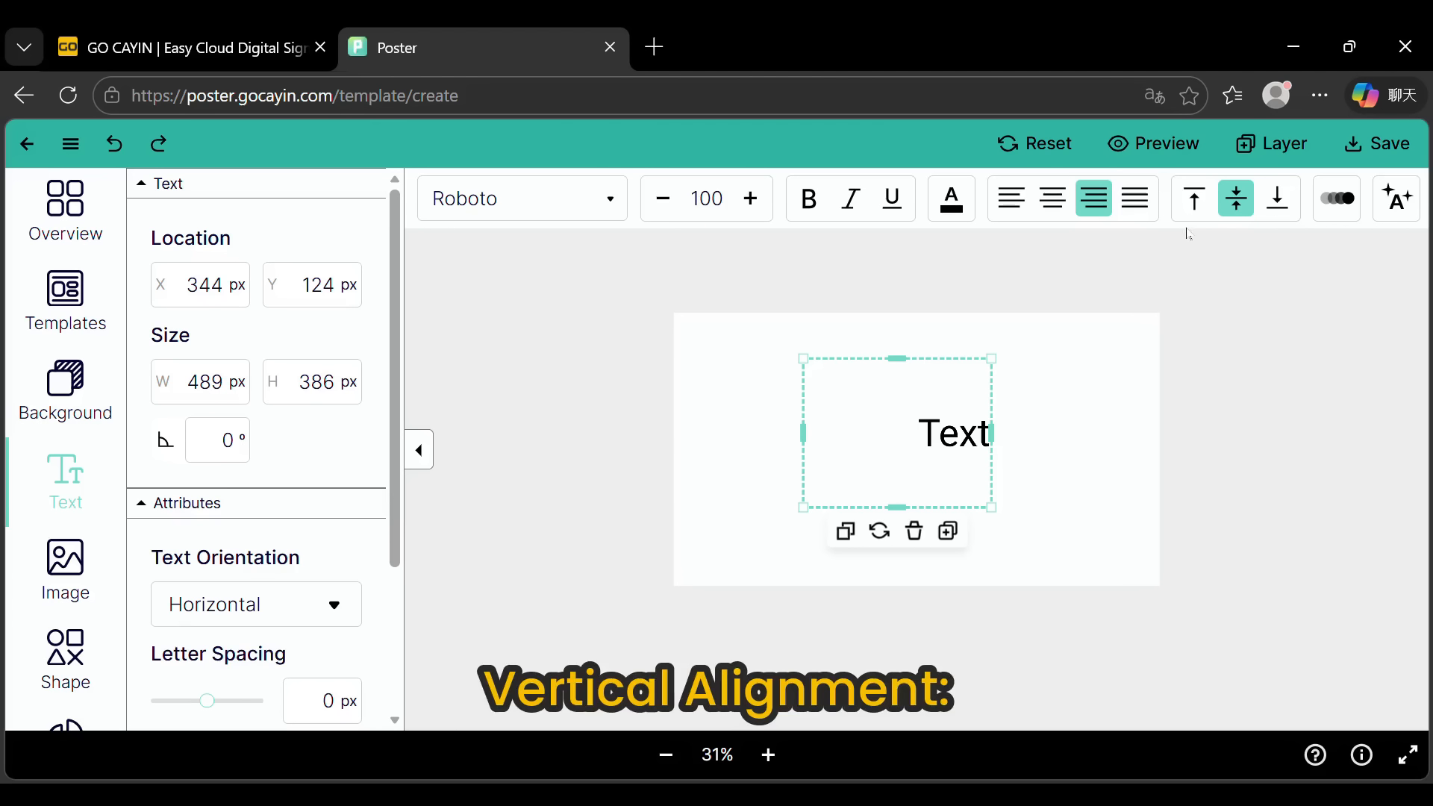
{"action": "left_click", "coordinate": [1211, 207]}
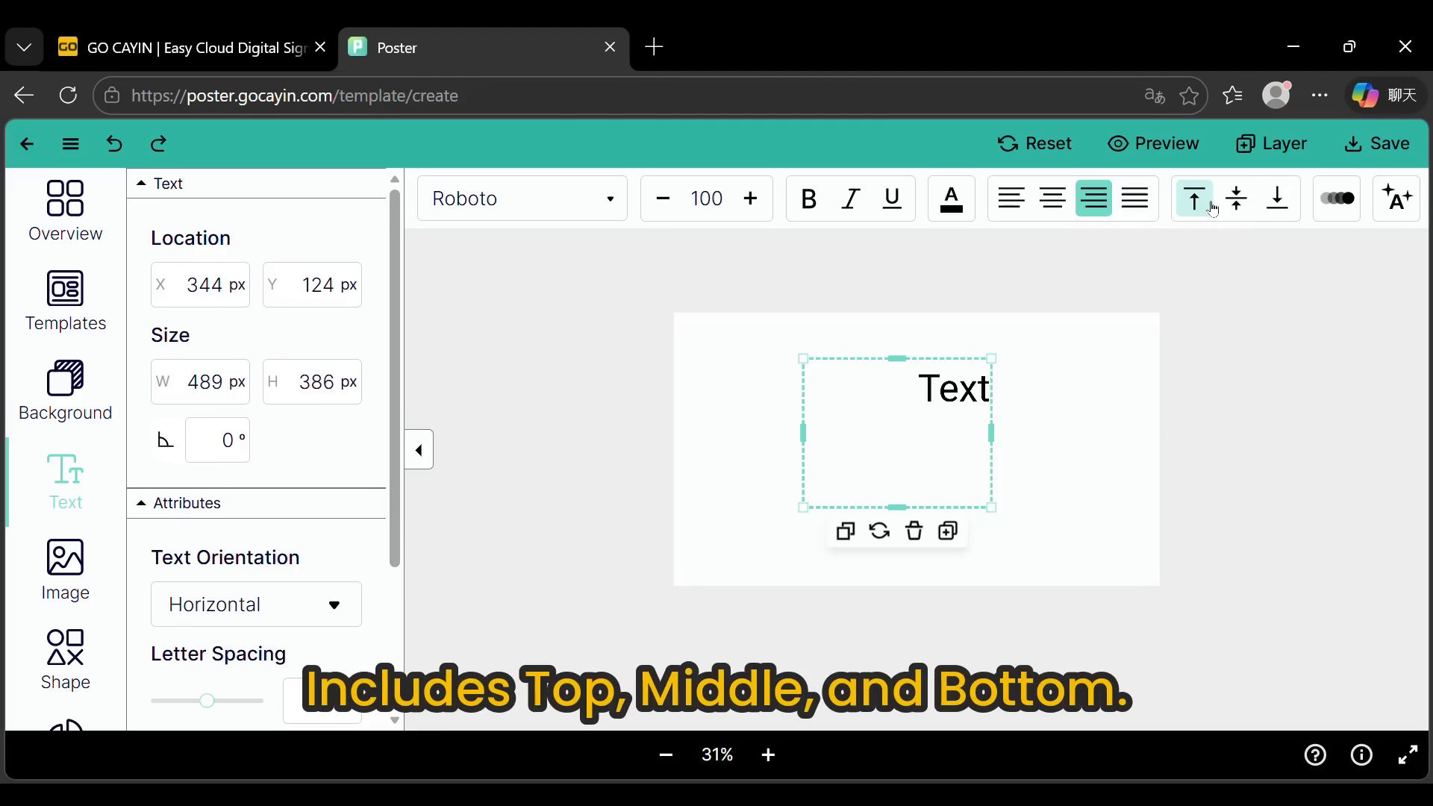
{"action": "left_click", "coordinate": [1241, 216]}
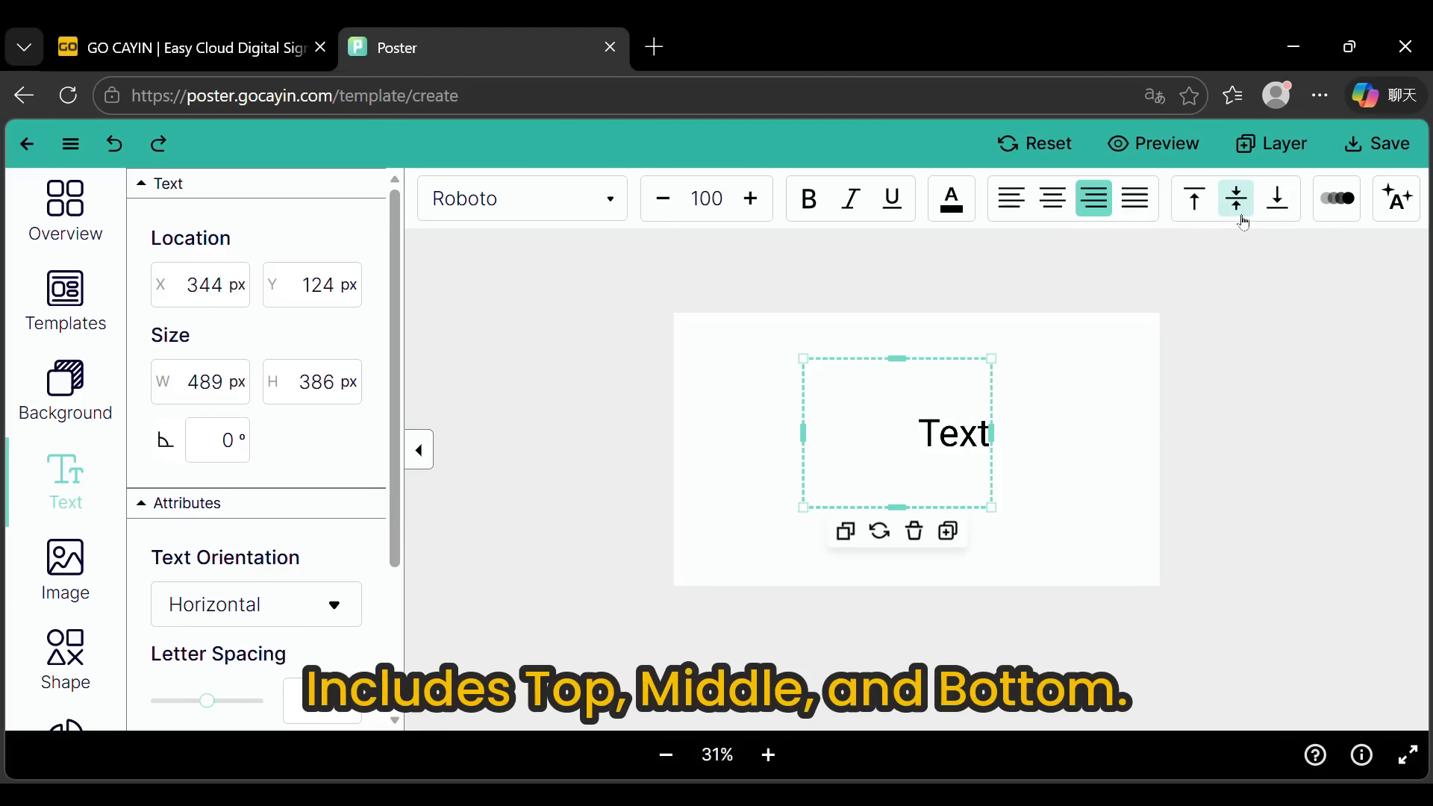
{"action": "left_click", "coordinate": [1275, 211]}
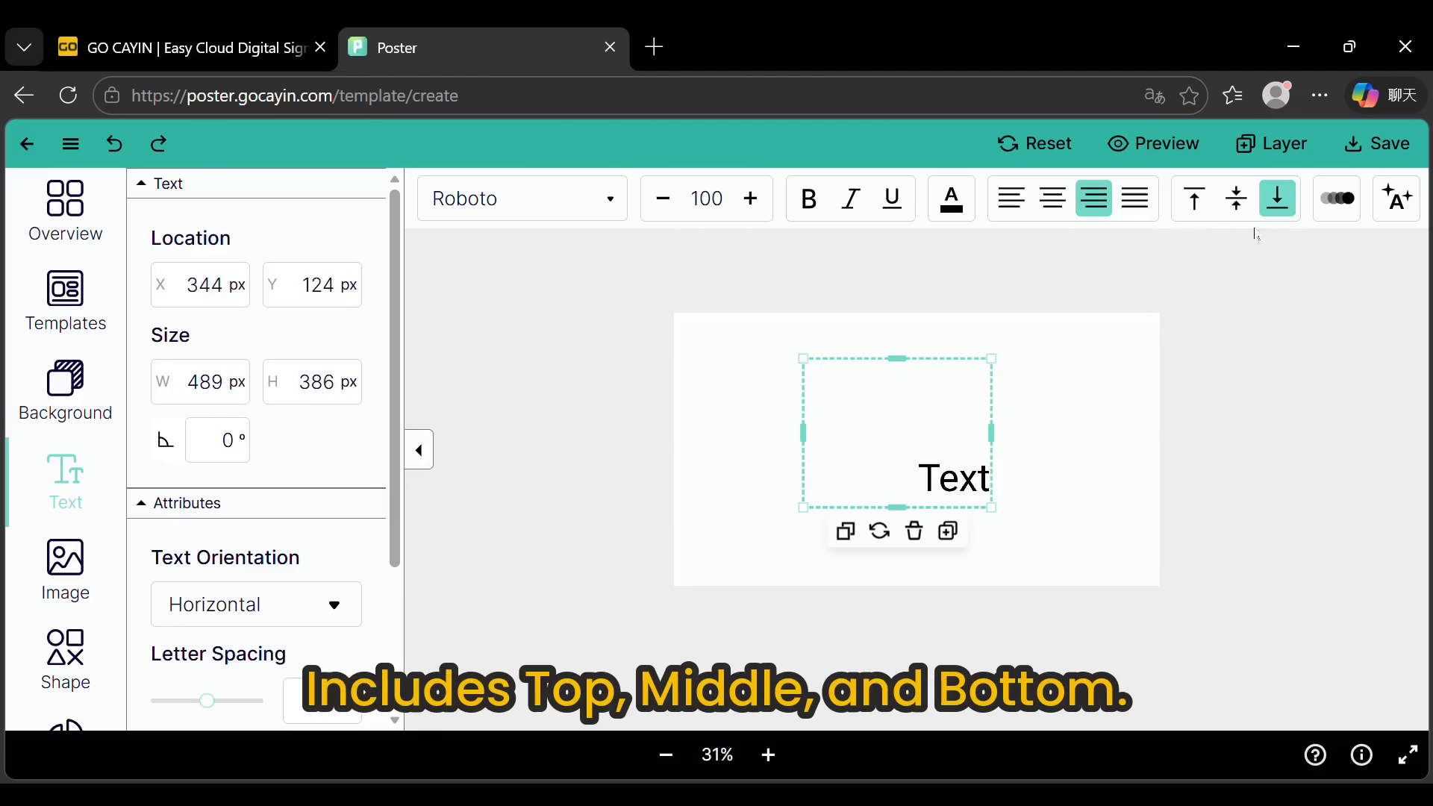
Step: Apply the vertical movement animation to the text, with downward direction and a speed of 1 s
{"action": "left_click", "coordinate": [1330, 220]}
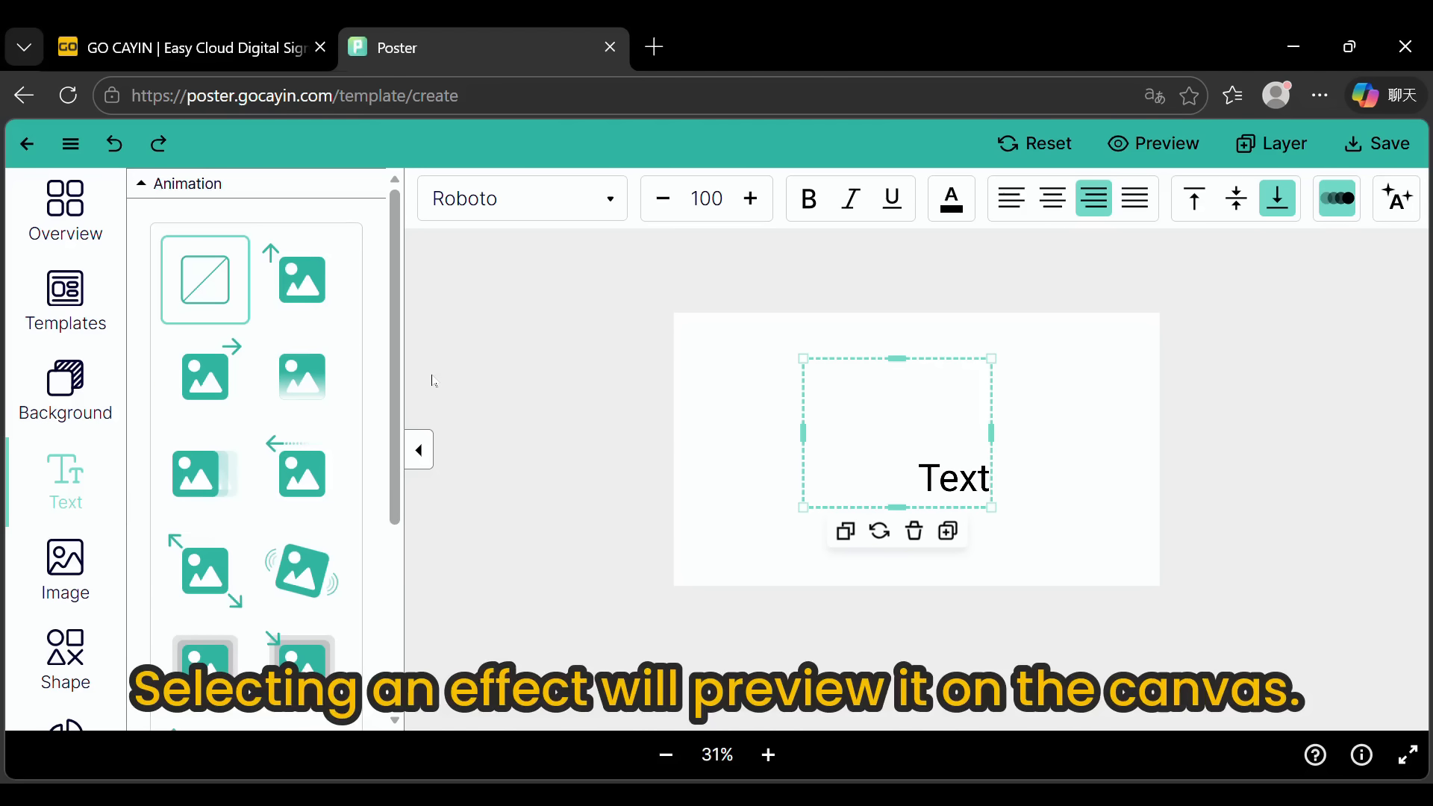
{"action": "left_click", "coordinate": [288, 306]}
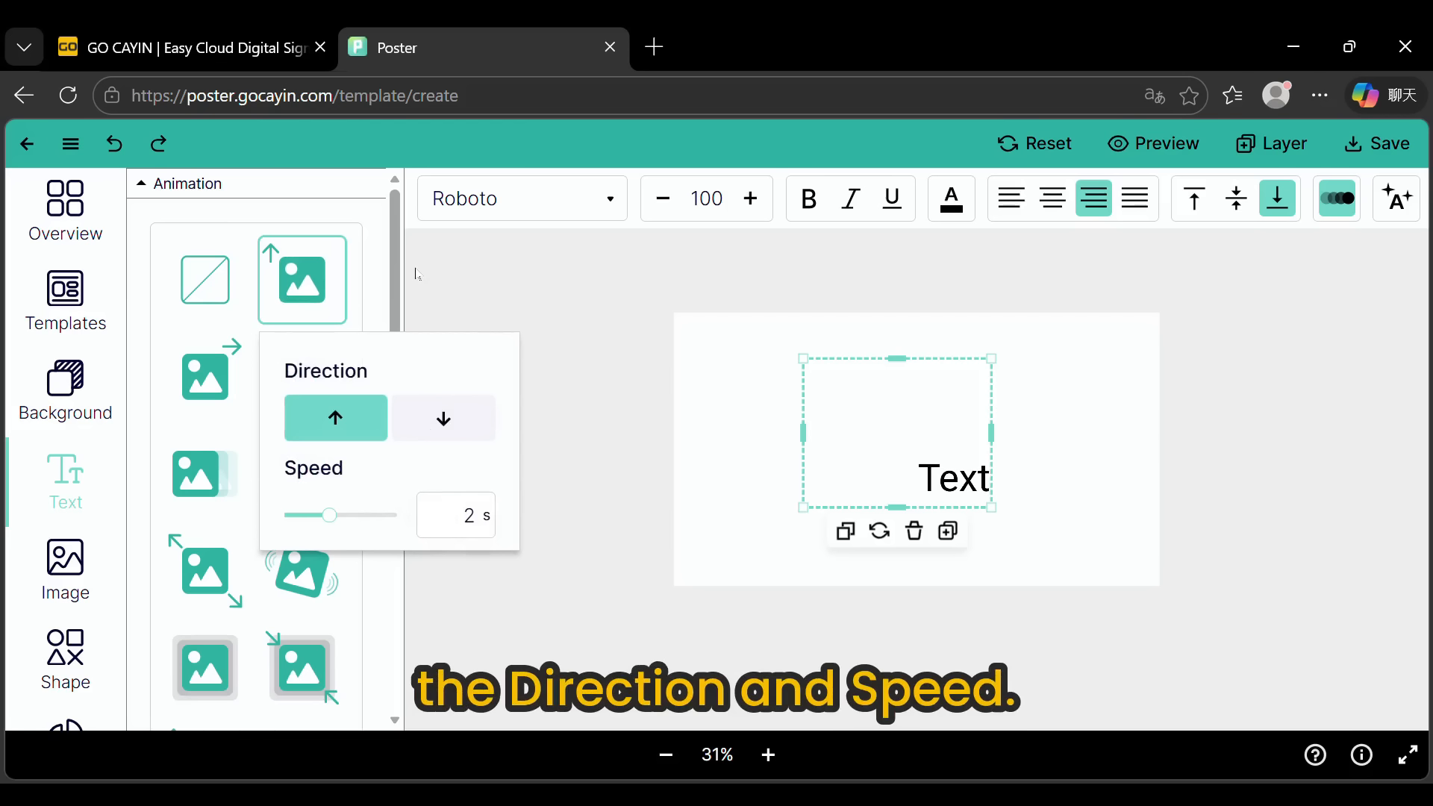
{"action": "left_click", "coordinate": [450, 418]}
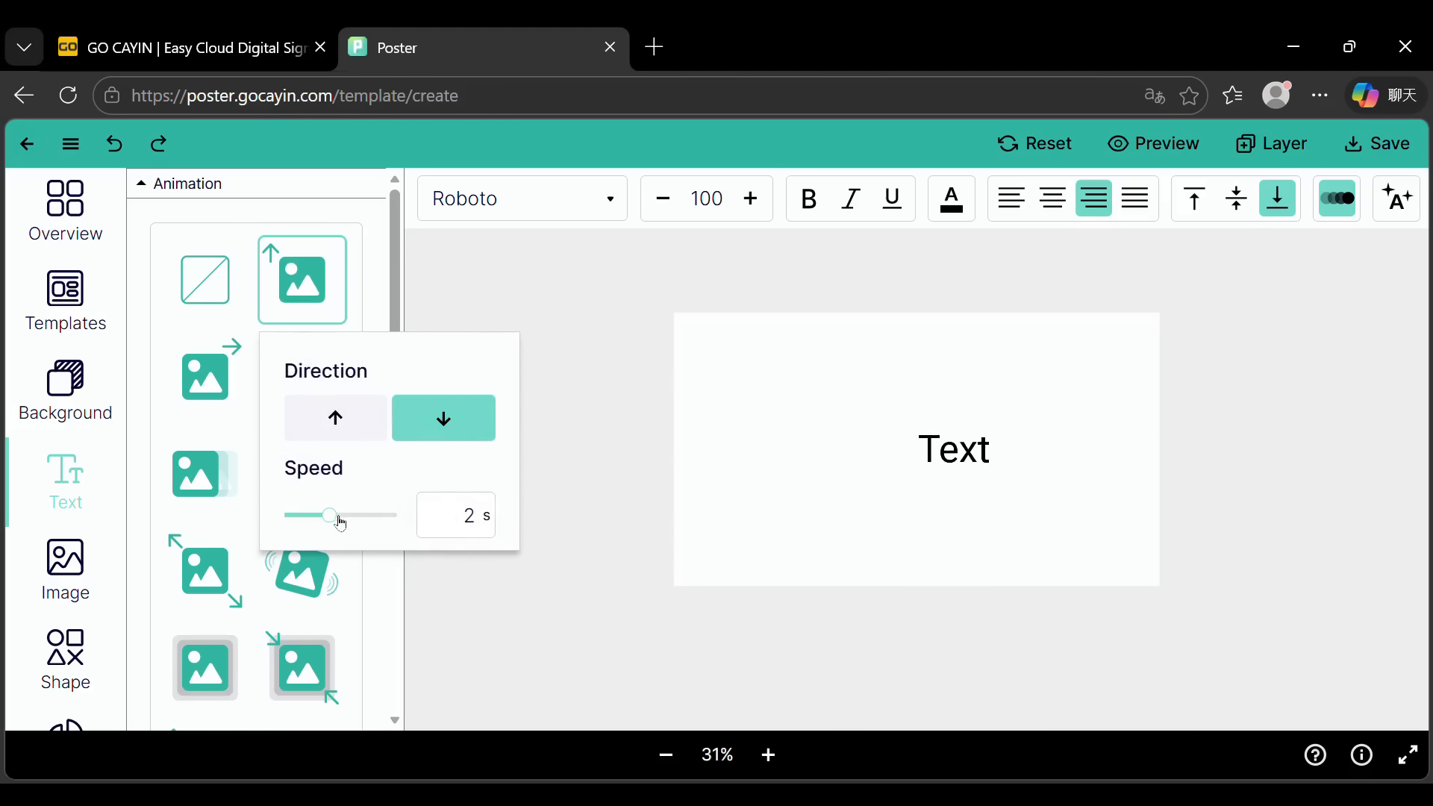
{"action": "double_click", "coordinate": [466, 519]}
{"action": "type", "text": "1"}
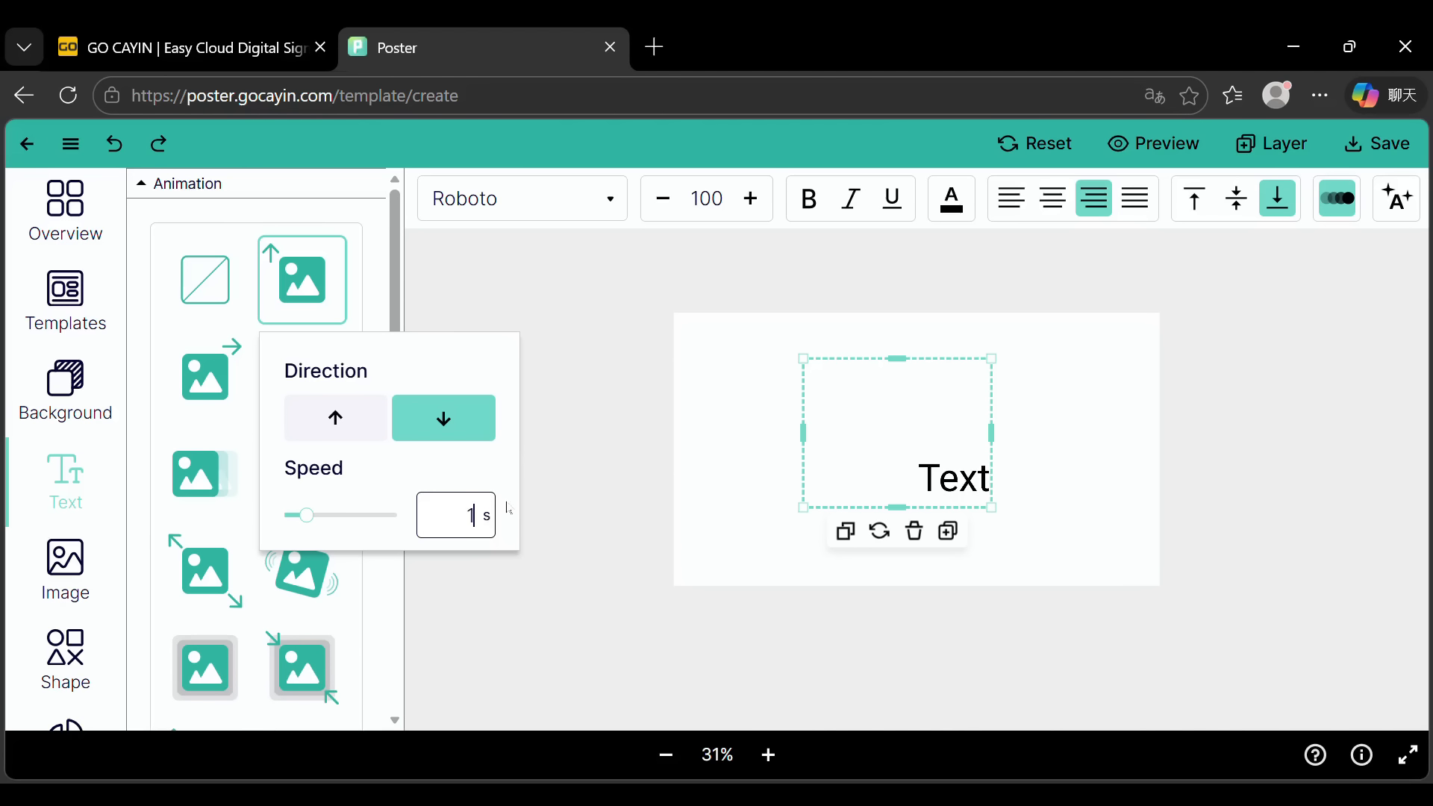
{"action": "left_click", "coordinate": [602, 422]}
Step: Apply the magenta-and-cyan offset text effect to the text and bring up its color, opacity and offset settings
{"action": "left_click", "coordinate": [980, 454]}
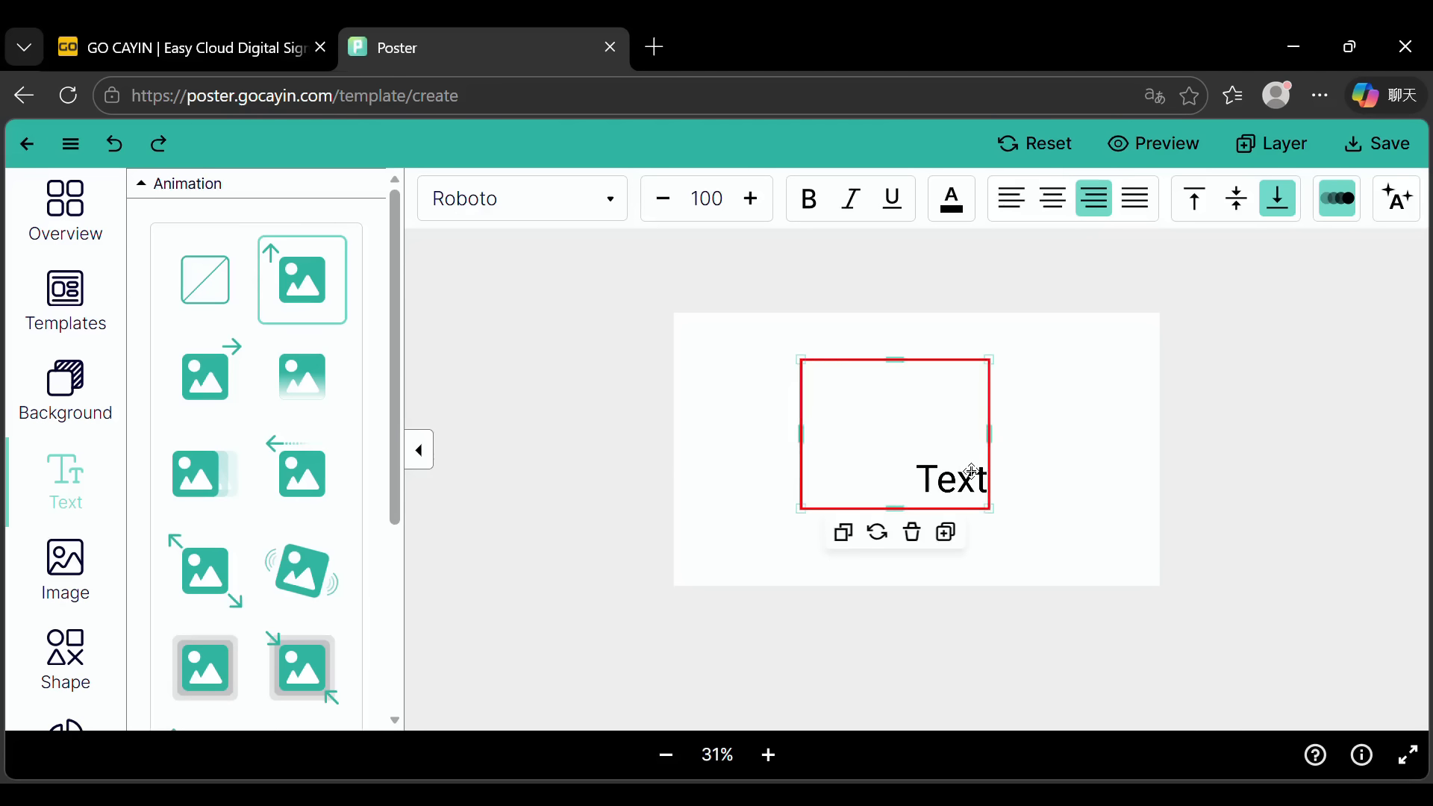
{"action": "left_click", "coordinate": [1393, 218]}
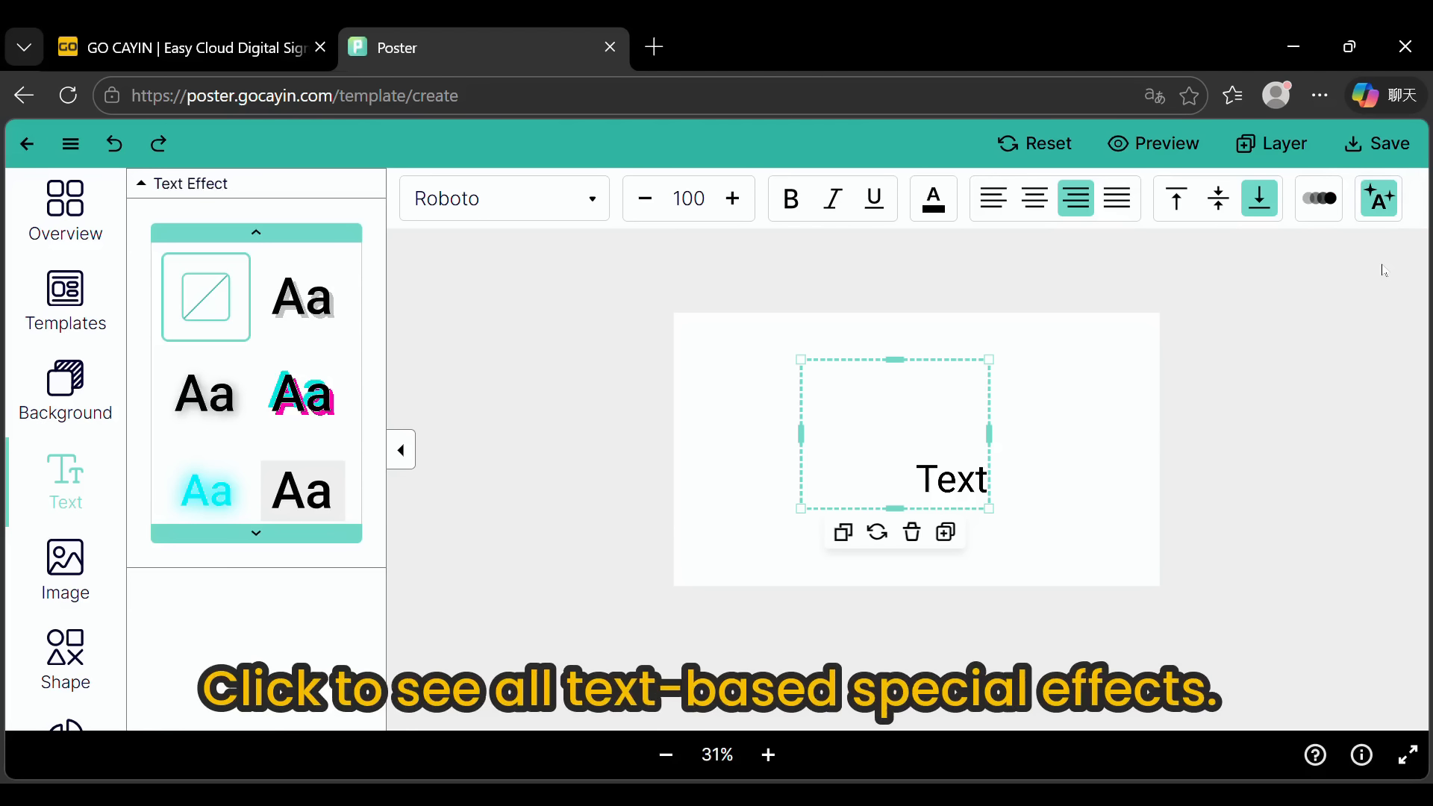
{"action": "left_click", "coordinate": [319, 409]}
{"action": "left_click_drag", "start_coordinate": [397, 452], "coordinate": [407, 601]}
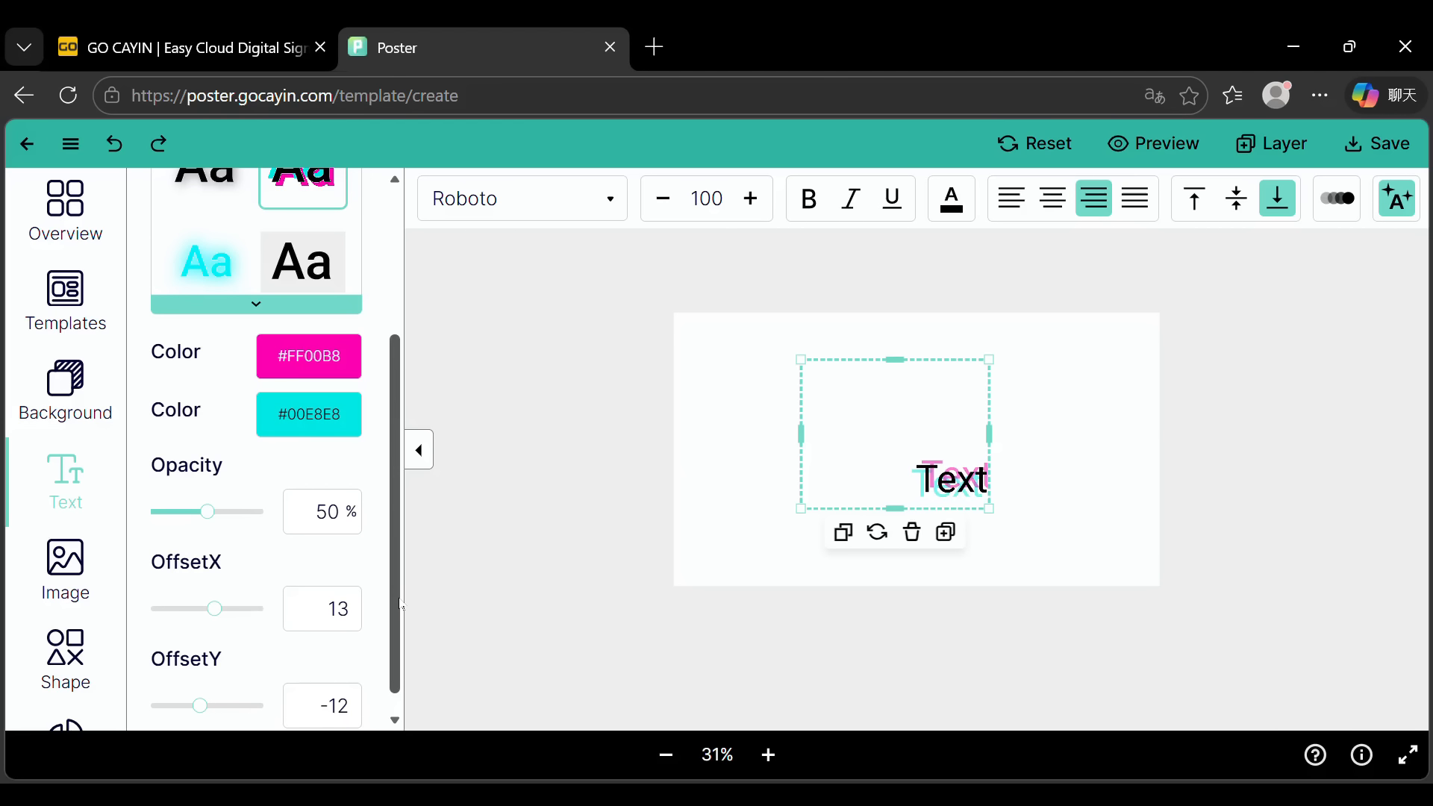
{"action": "left_click_drag", "start_coordinate": [402, 606], "coordinate": [395, 640]}
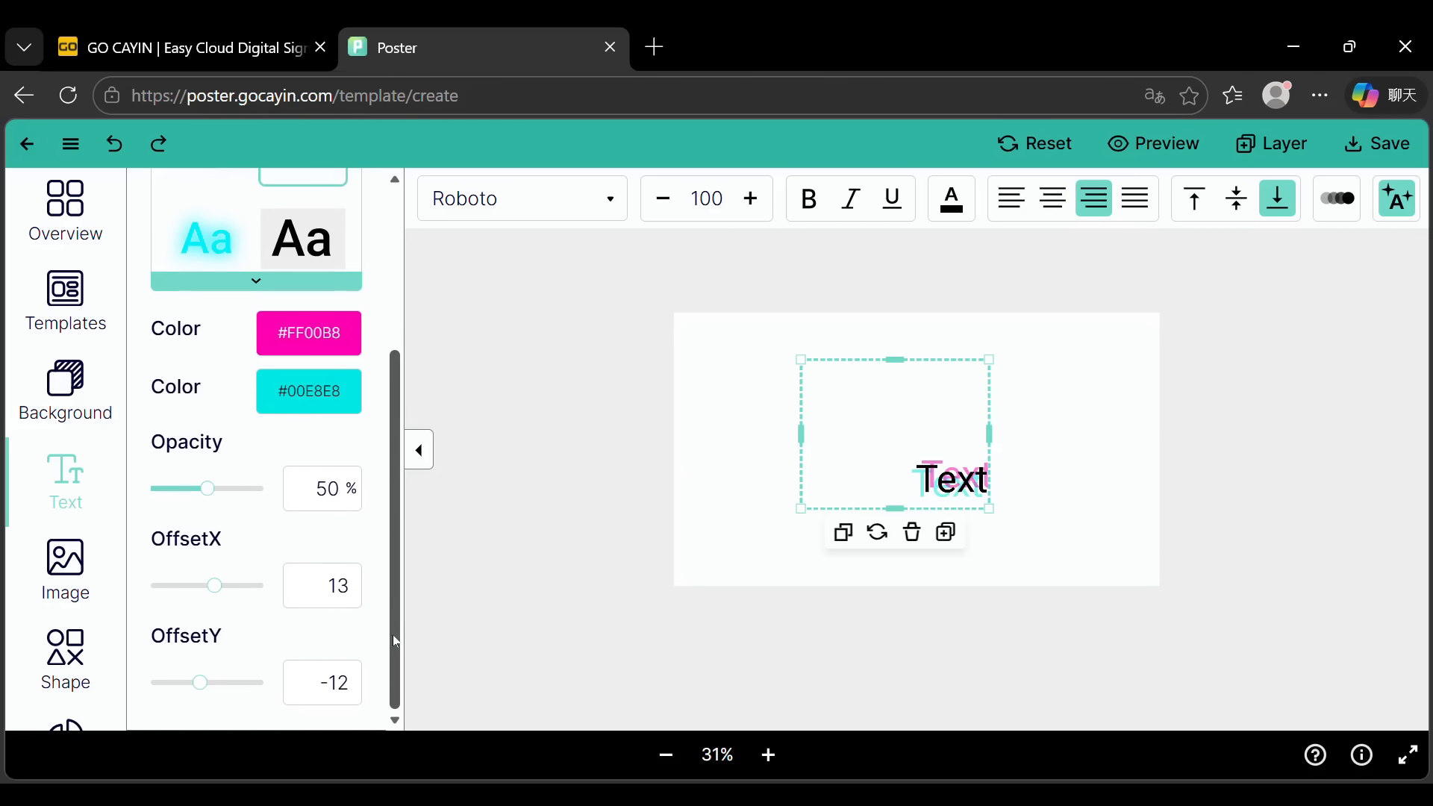
Step: Reselect the text without its effect settings and switch its orientation to Vertical and then Upright
{"action": "left_click", "coordinate": [548, 381]}
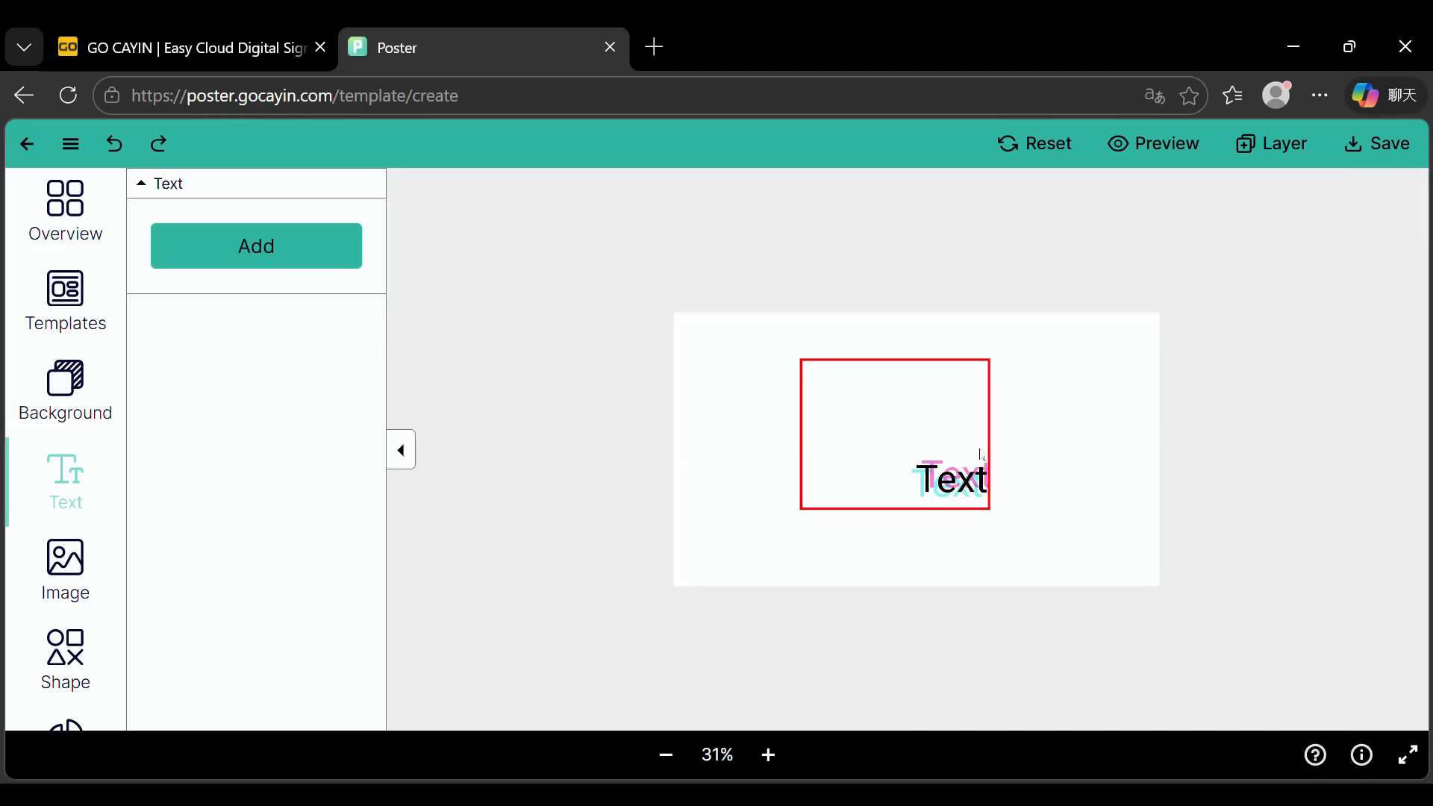
{"action": "left_click", "coordinate": [982, 454]}
{"action": "left_click", "coordinate": [1377, 200]}
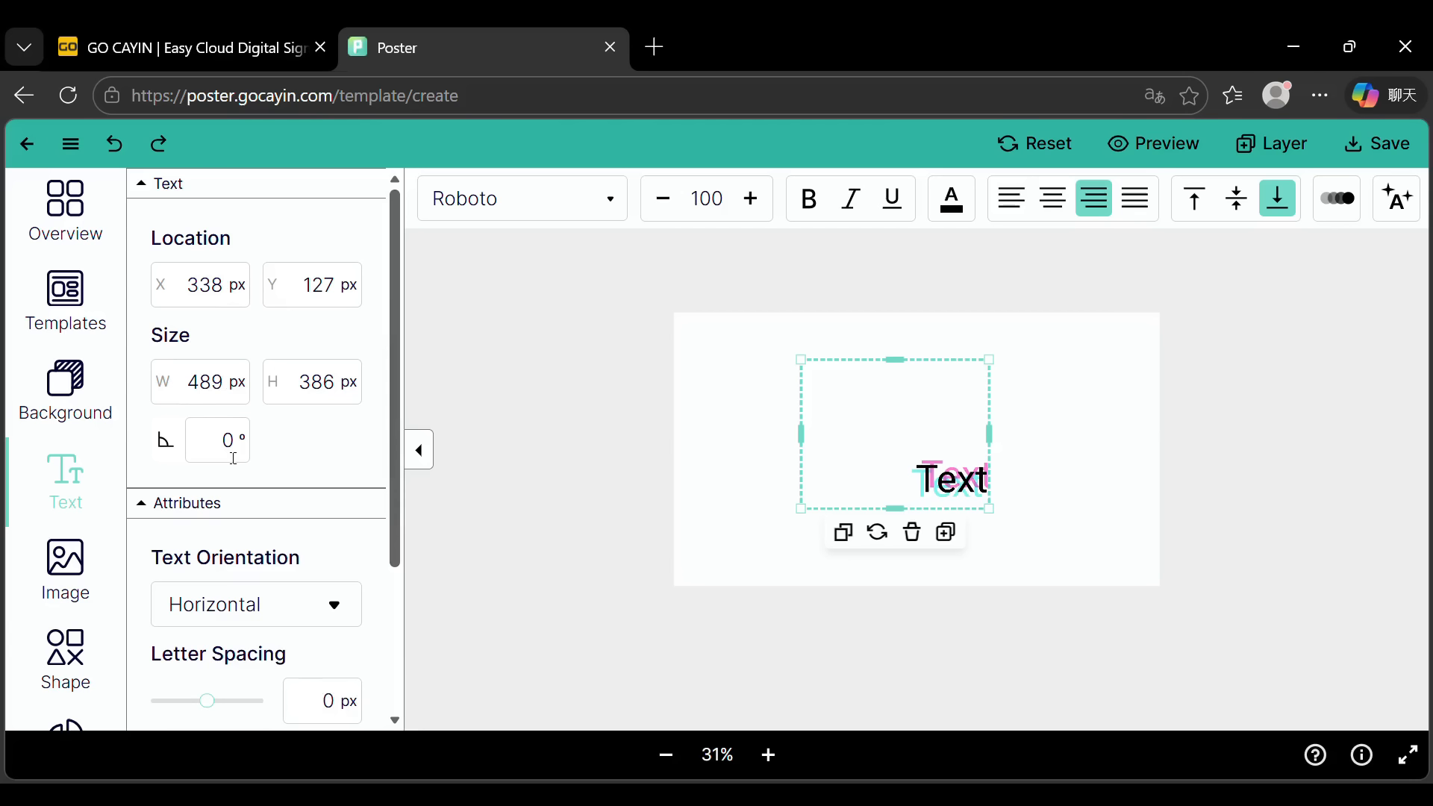
{"action": "left_click_drag", "start_coordinate": [392, 465], "coordinate": [389, 547]}
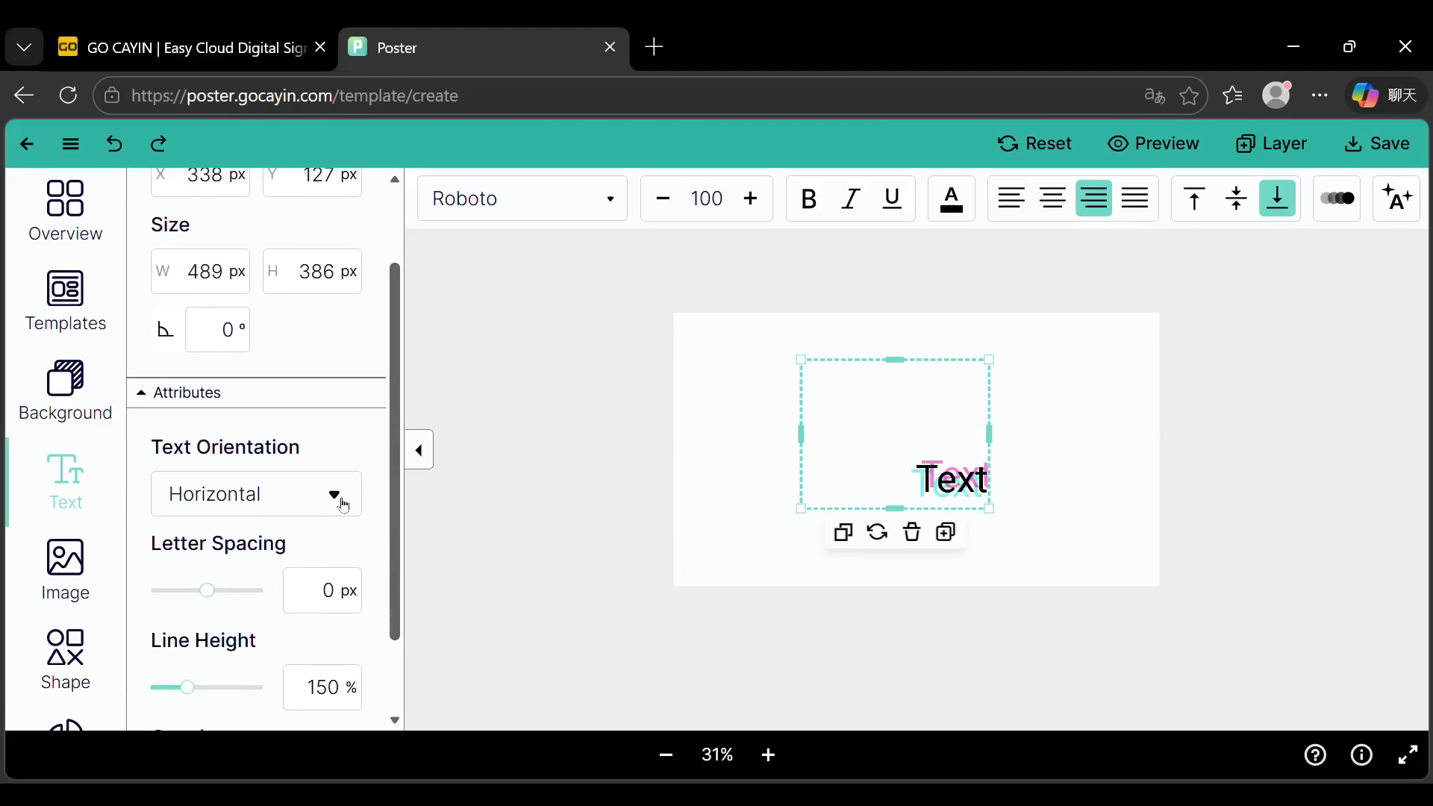
{"action": "left_click", "coordinate": [342, 504]}
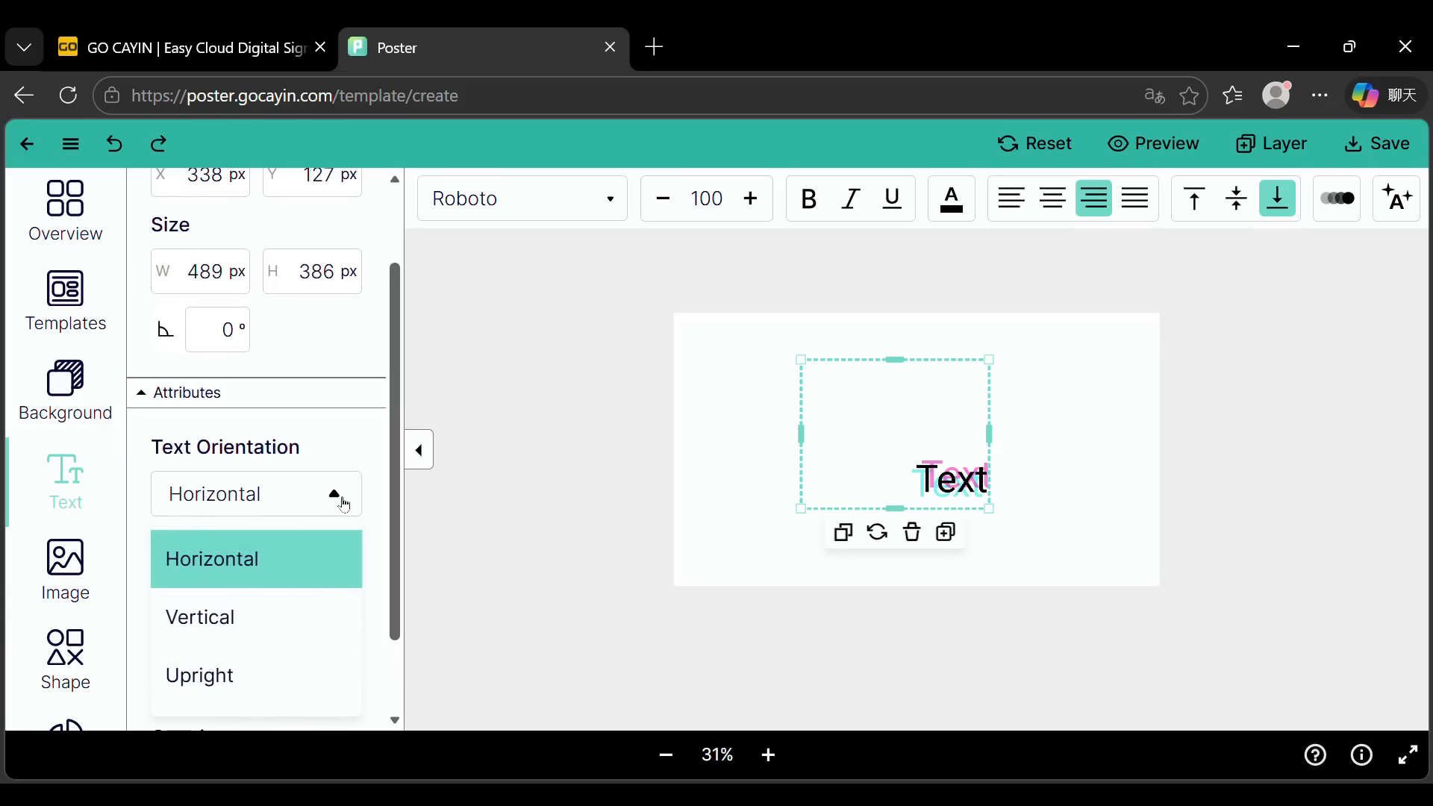
{"action": "left_click", "coordinate": [289, 602]}
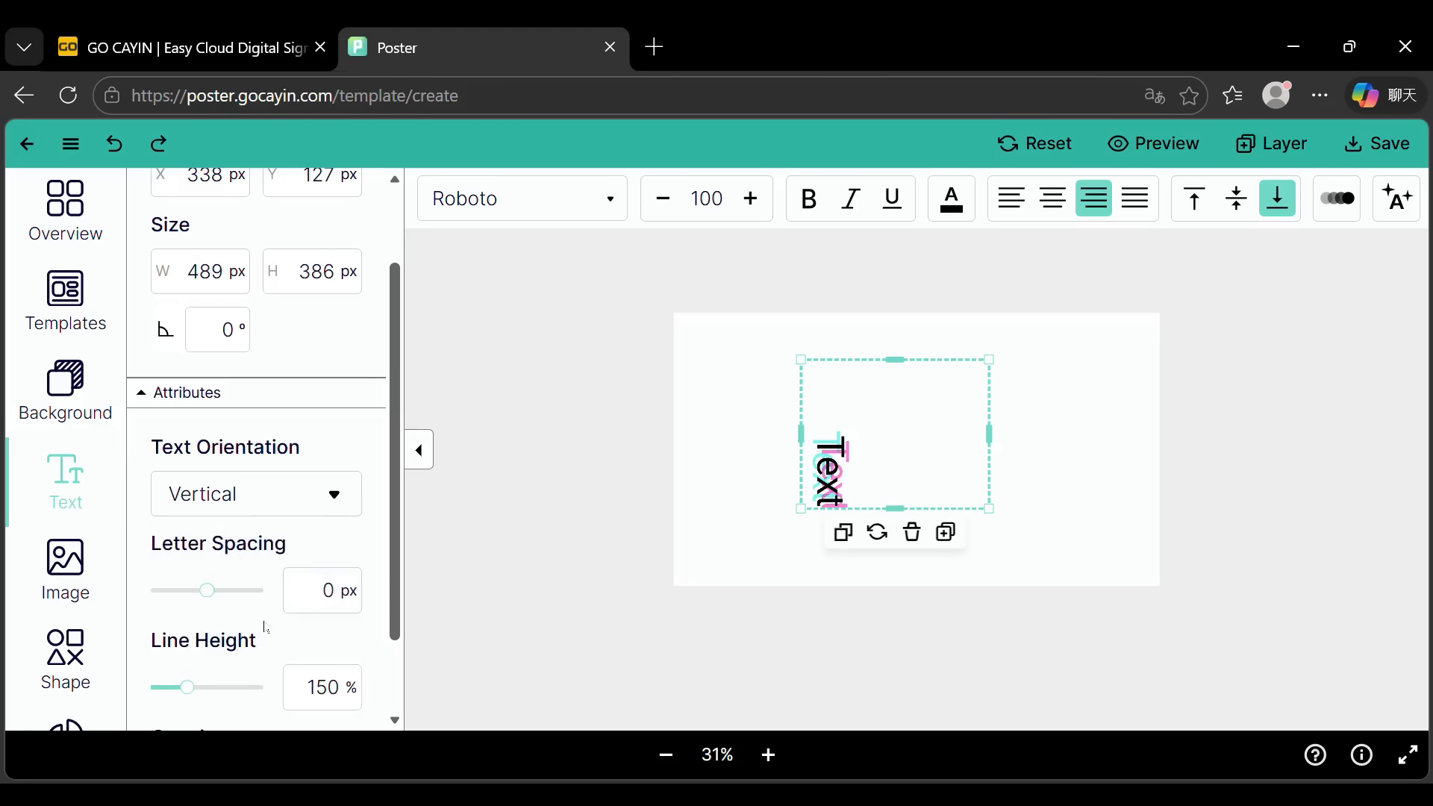
{"action": "left_click", "coordinate": [319, 505]}
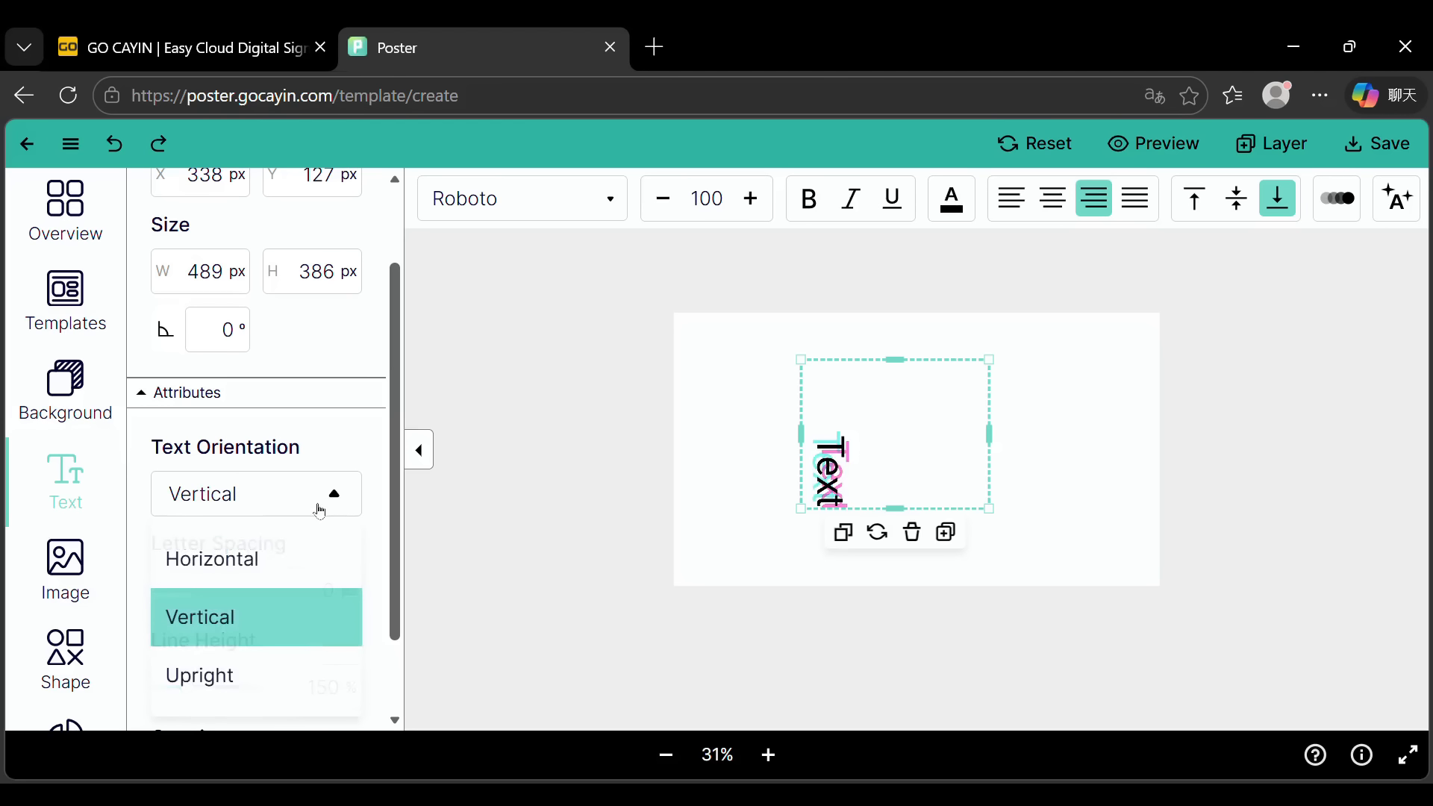
{"action": "left_click", "coordinate": [226, 680]}
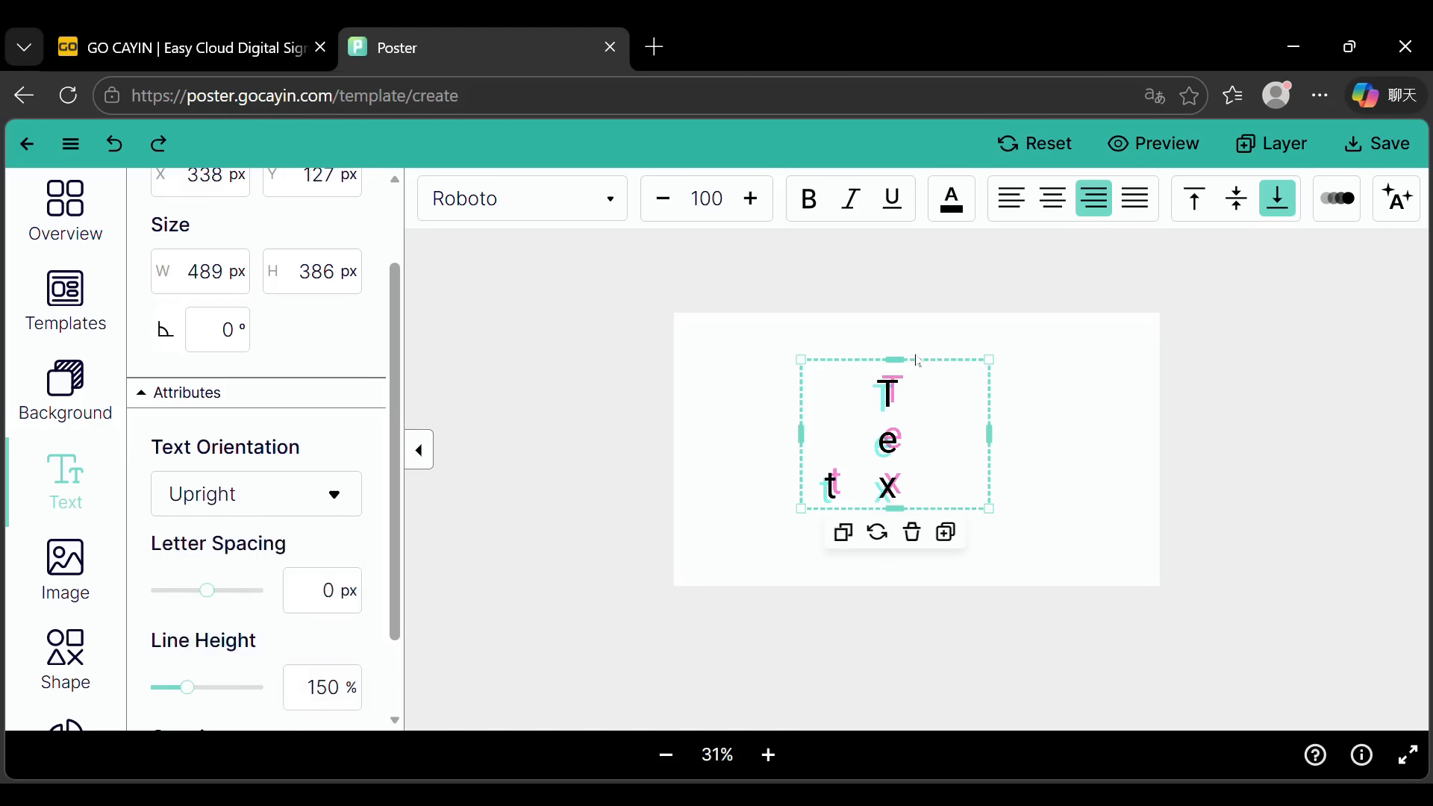
Step: Extend the text box upward to a height of about 489 px and set the text orientation to Horizontal
{"action": "left_click_drag", "start_coordinate": [904, 361], "coordinate": [903, 324]}
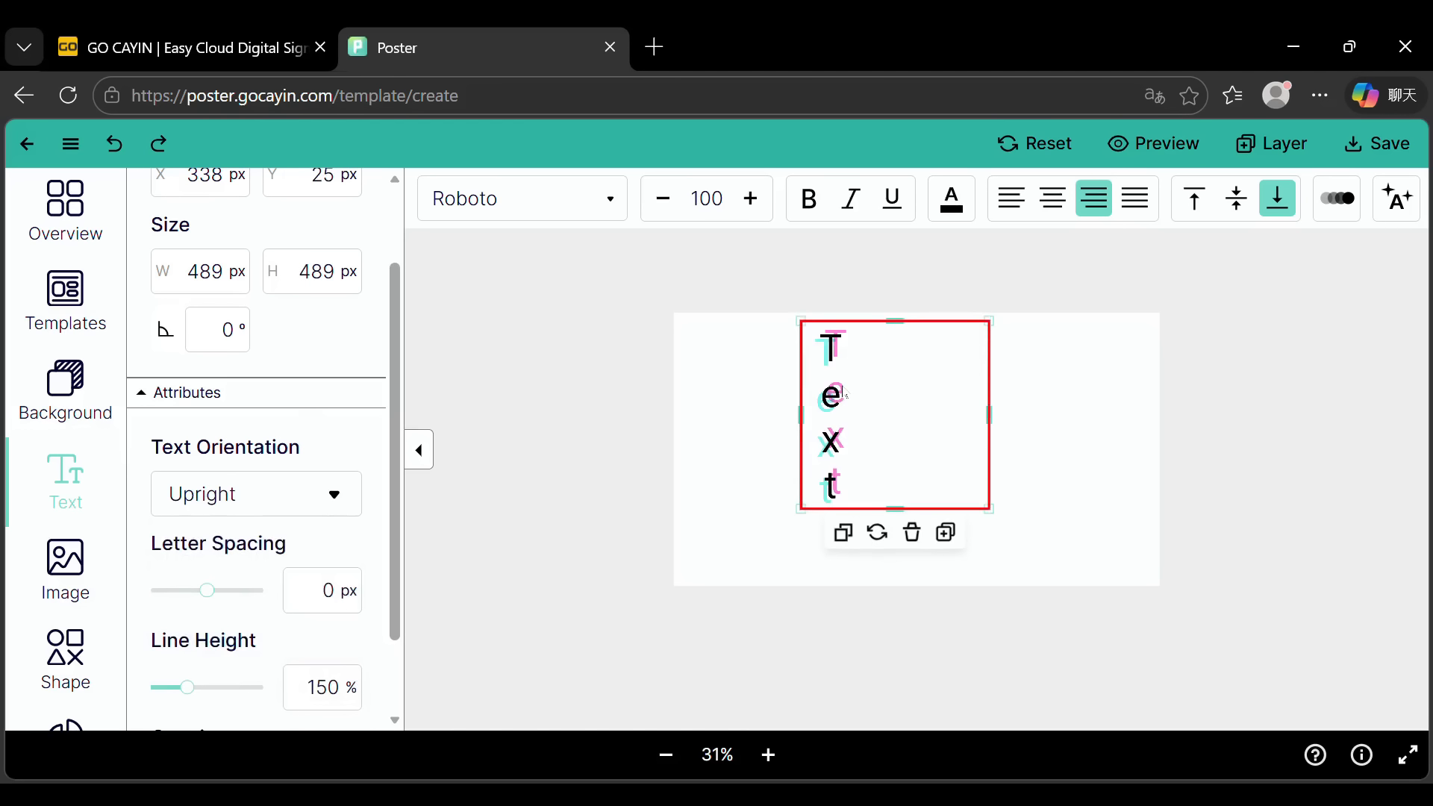
{"action": "scroll", "coordinate": [365, 539], "scroll_direction": "down", "scroll_amount": 2}
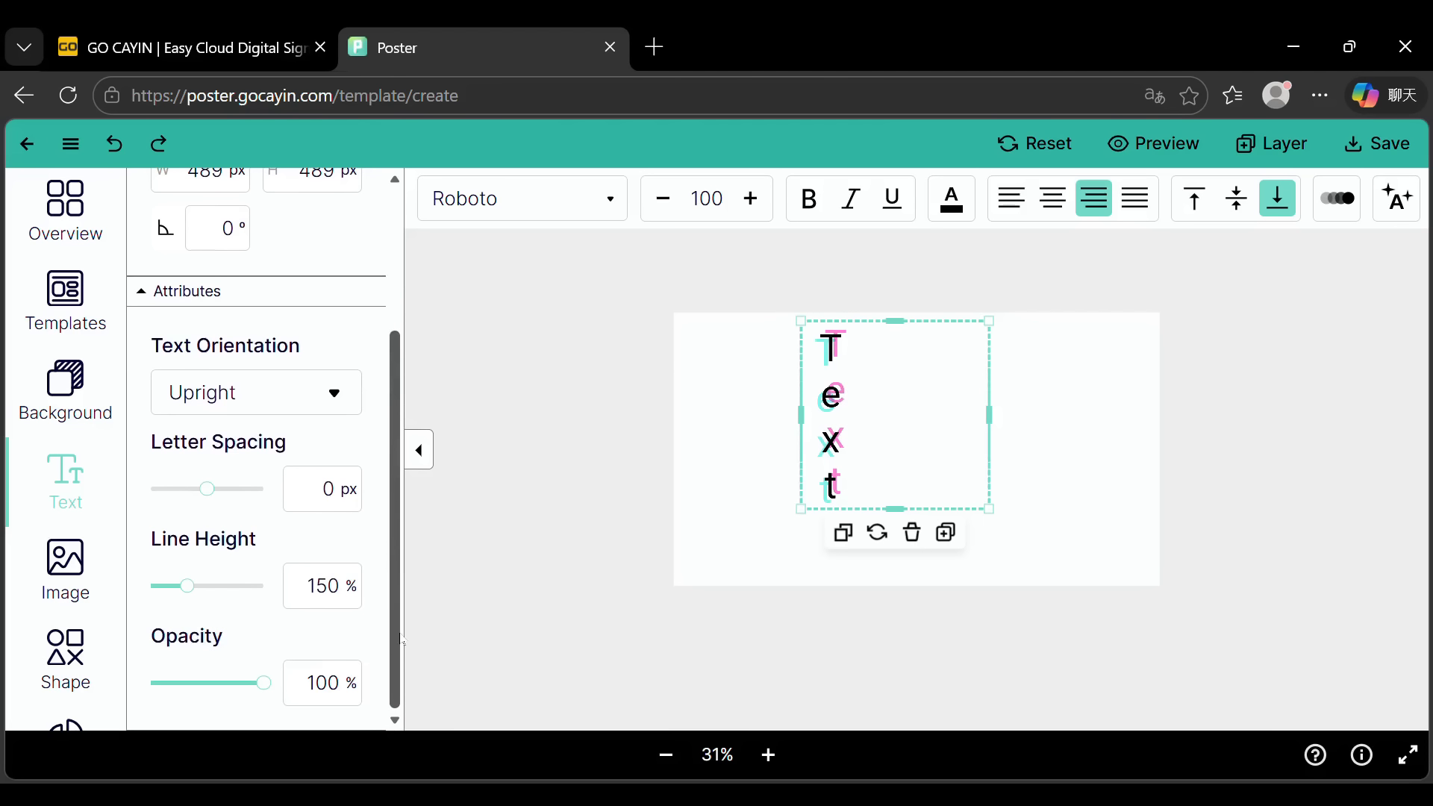
{"action": "left_click", "coordinate": [325, 408]}
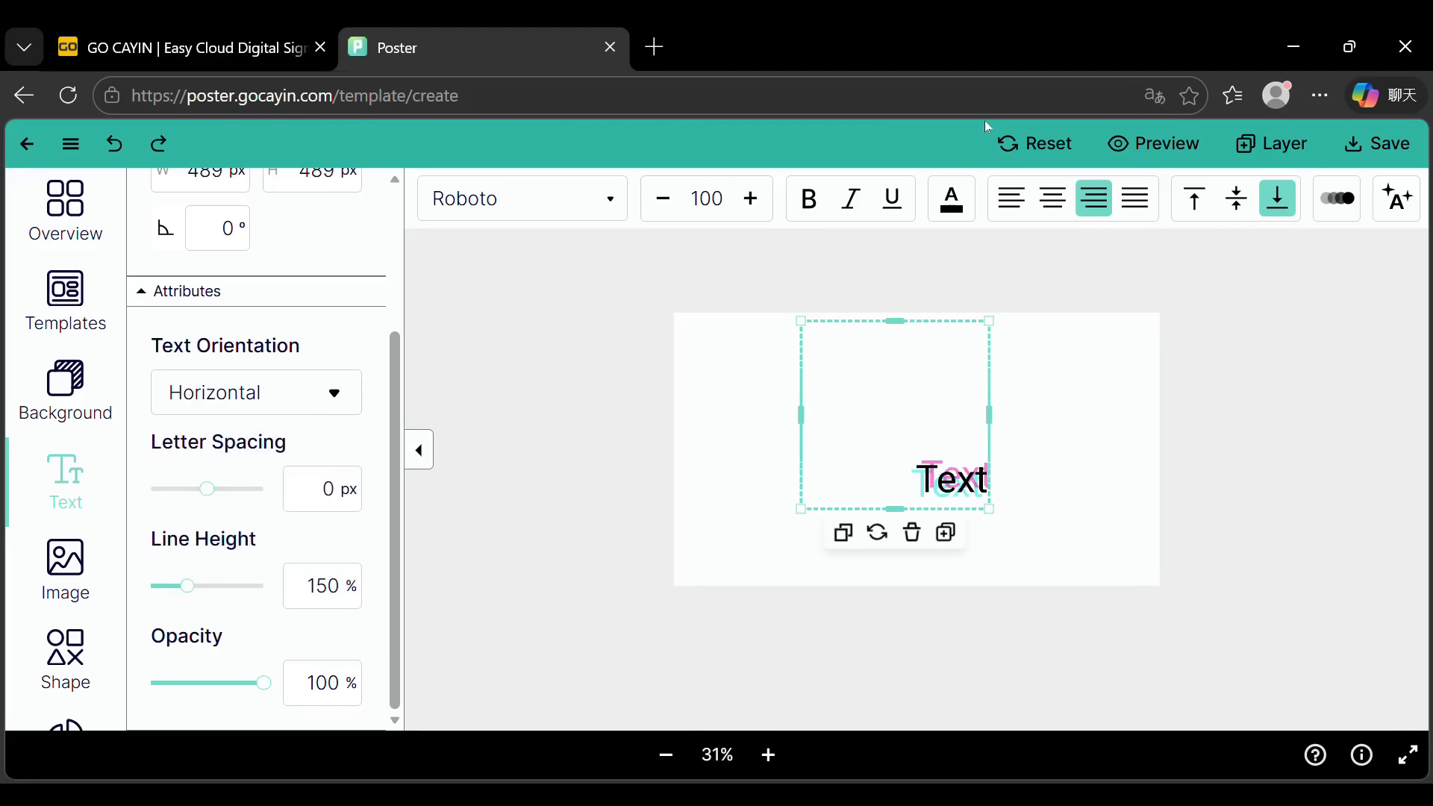
Step: Reset the poster to a blank canvas and insert the blue waterfall picture from the Mine image gallery
{"action": "left_click", "coordinate": [1004, 142]}
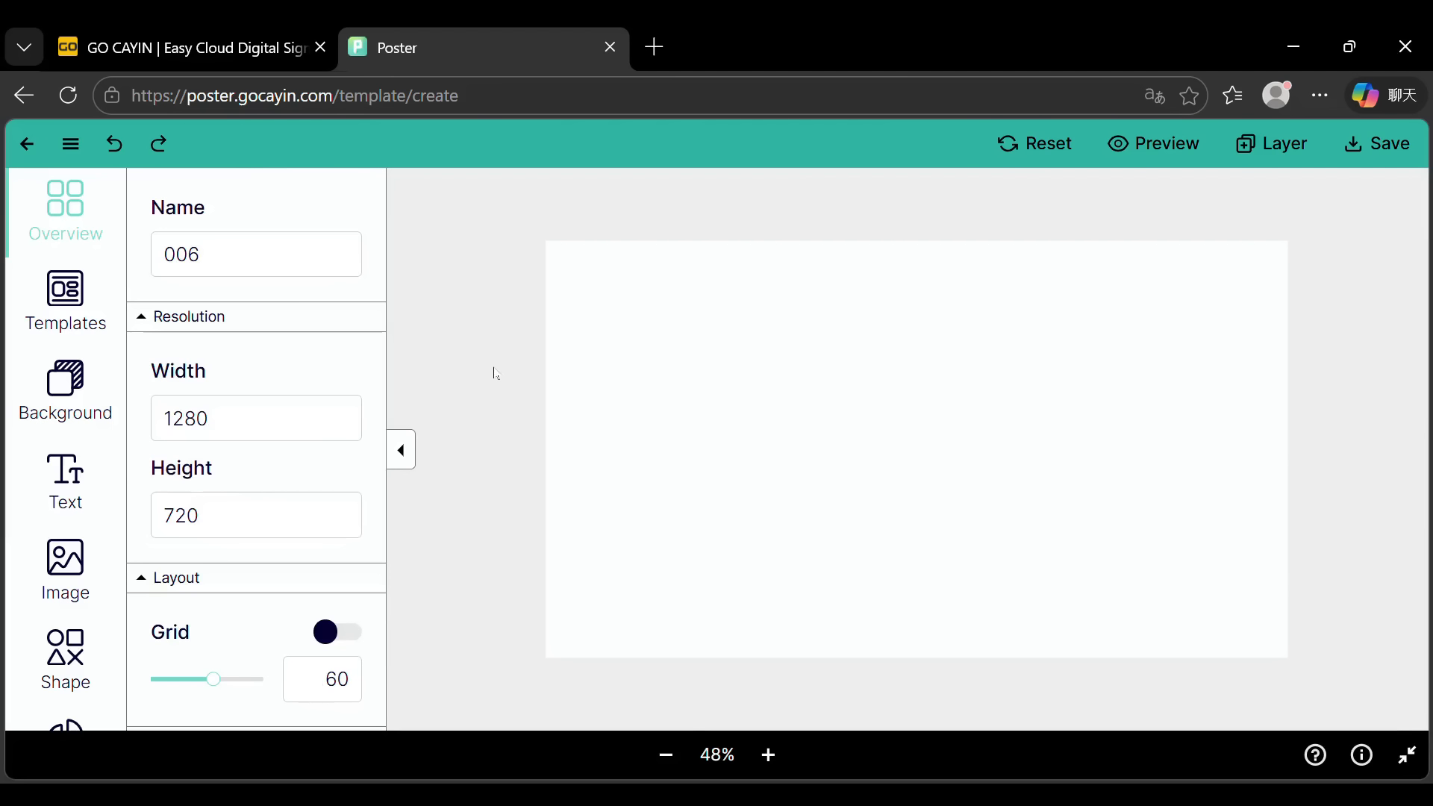
{"action": "left_click", "coordinate": [66, 580]}
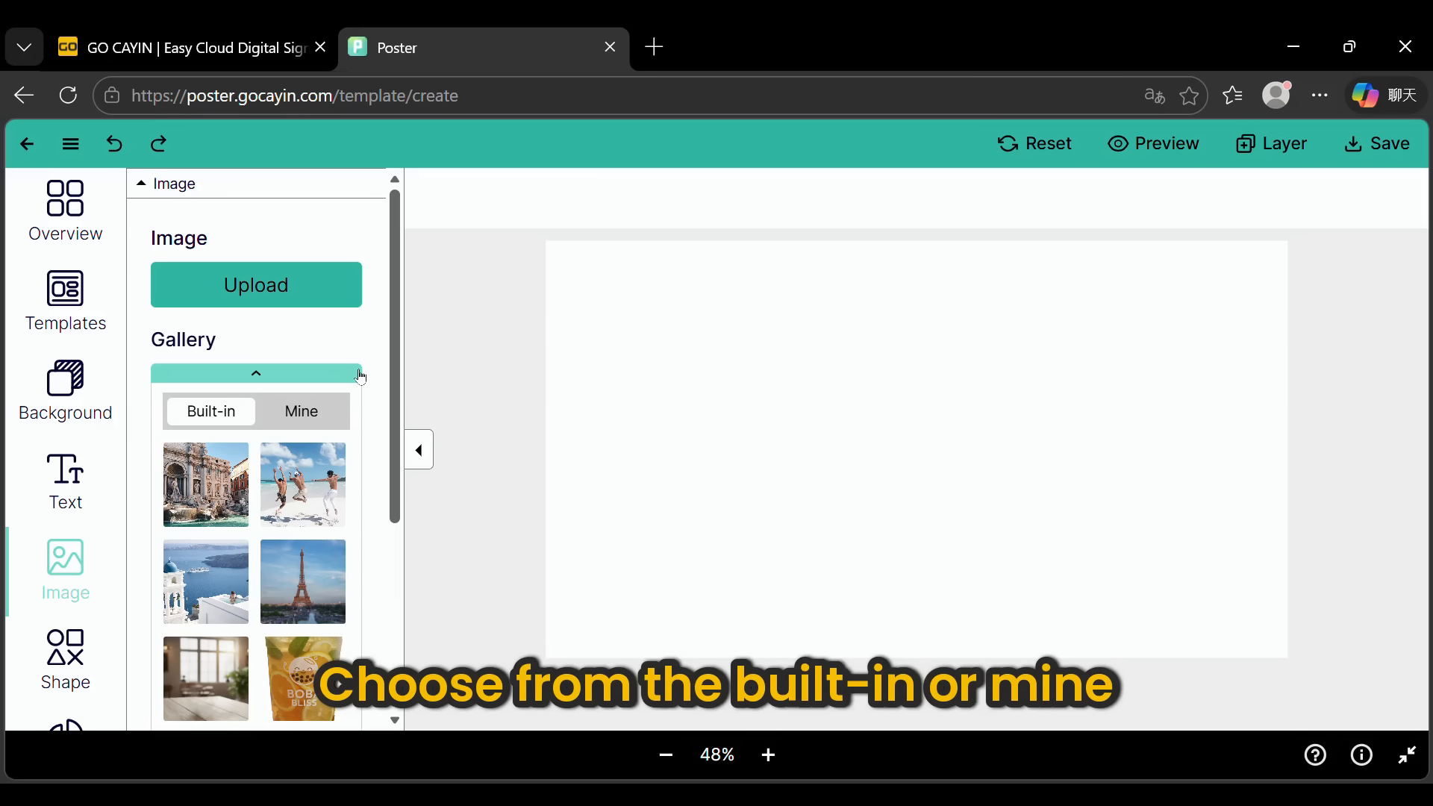
{"action": "left_click", "coordinate": [330, 410]}
{"action": "left_click_drag", "start_coordinate": [395, 425], "coordinate": [394, 449]}
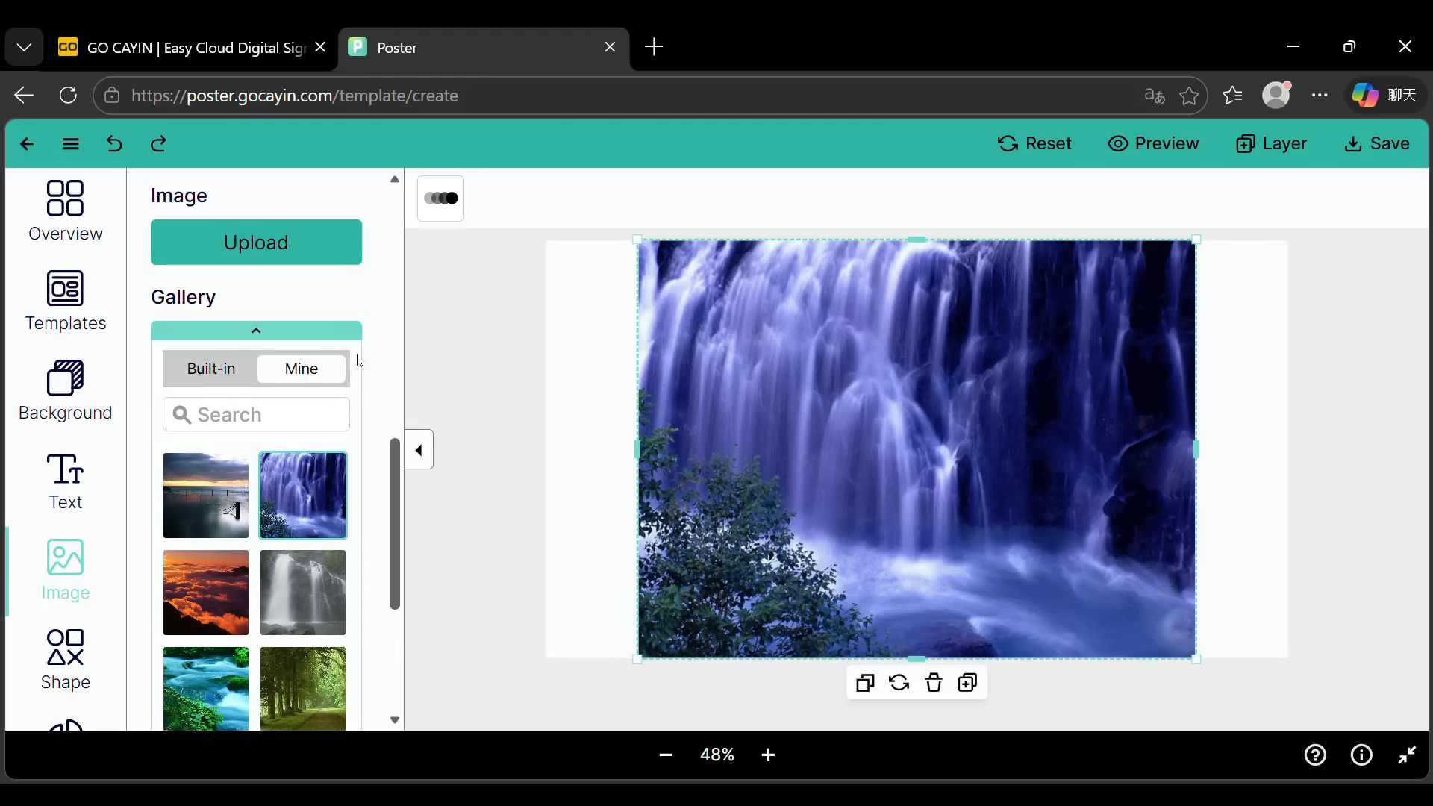
Step: Try the image's opacity control, keeping it at 100%, and set the corner radius to 480 px and back to 0 px
{"action": "left_click_drag", "start_coordinate": [399, 466], "coordinate": [383, 216]}
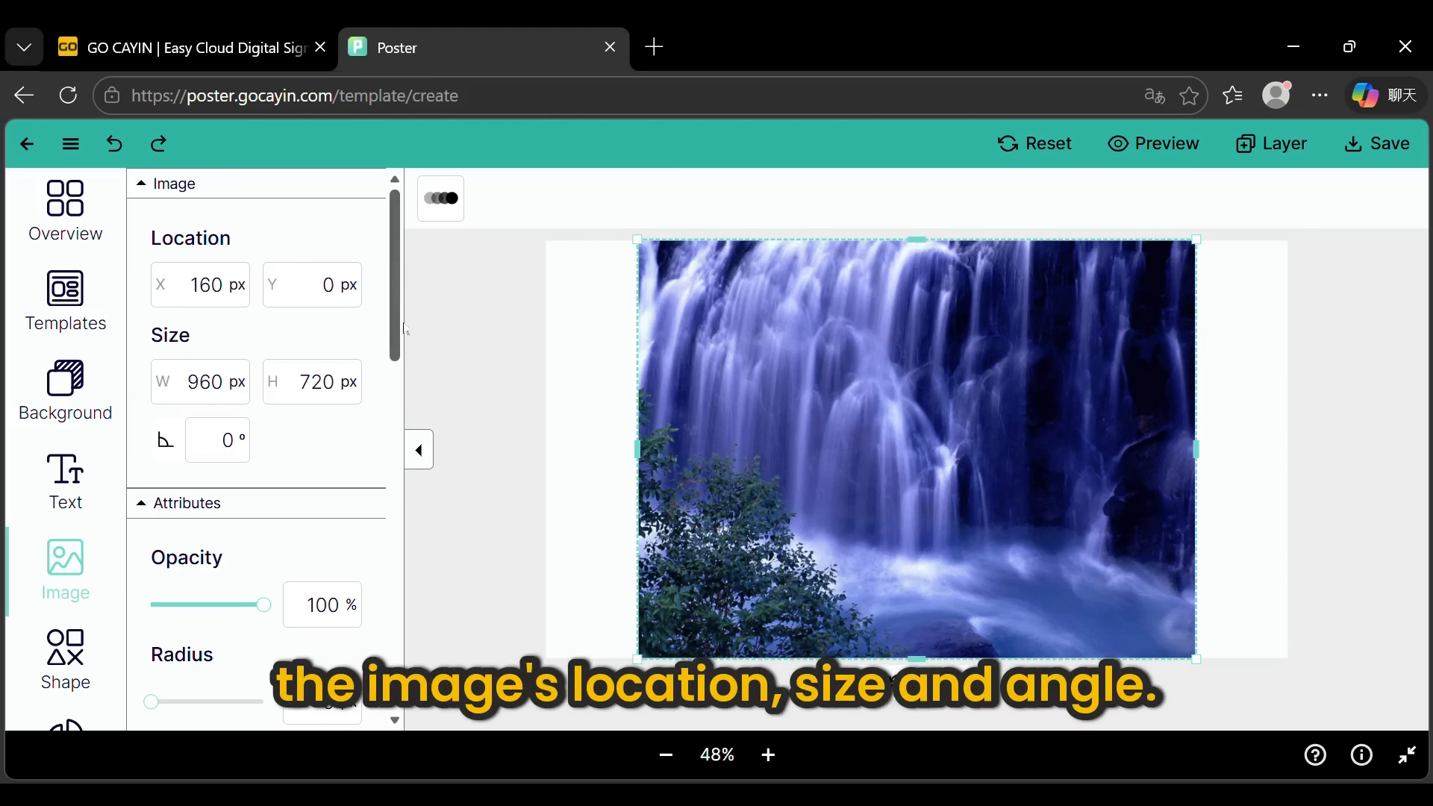
{"action": "scroll", "coordinate": [271, 333], "scroll_direction": "down", "scroll_amount": 4}
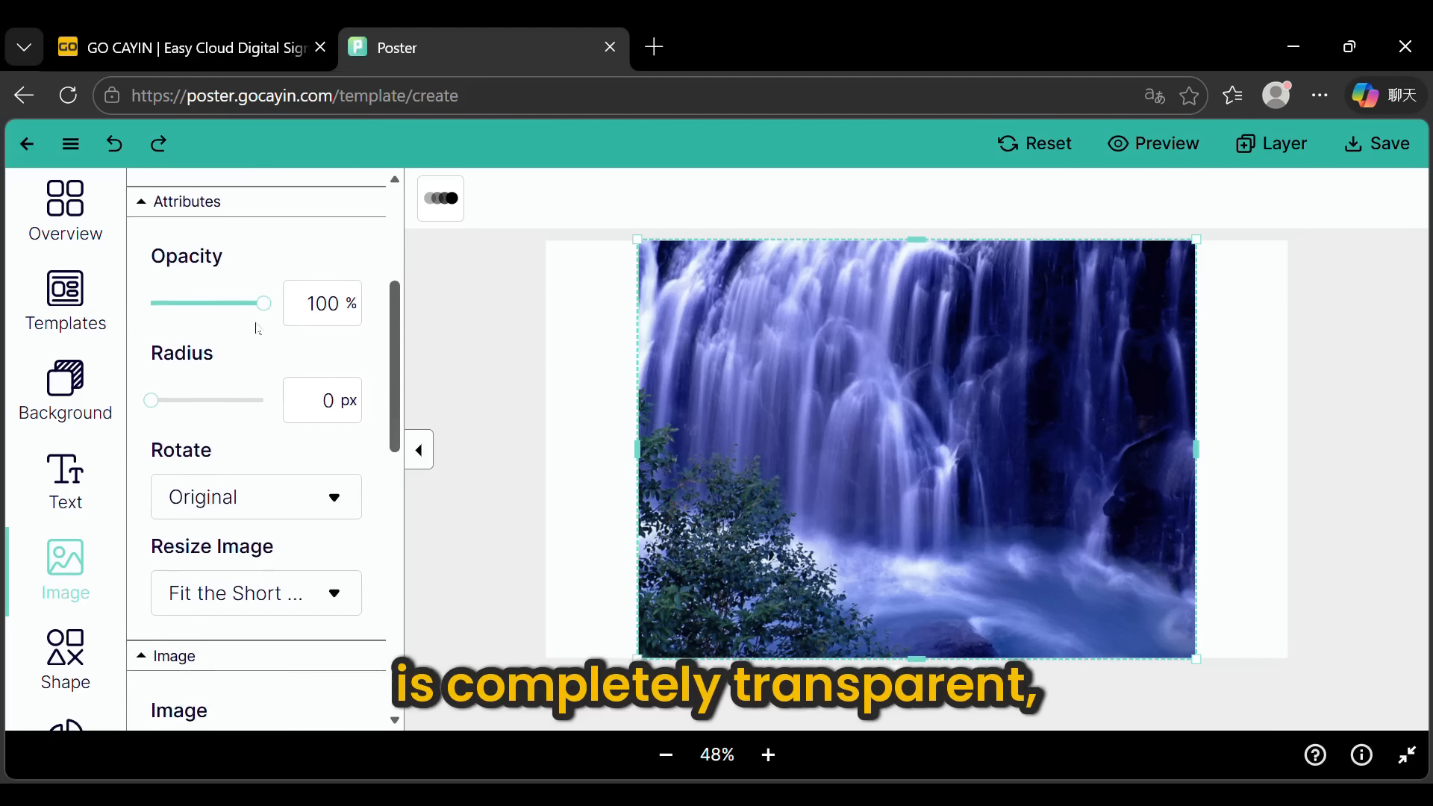
{"action": "mouse_move", "coordinate": [263, 304]}
{"action": "left_mouse_down"}
{"action": "mouse_move", "coordinate": [159, 320]}
{"action": "mouse_move", "coordinate": [267, 325]}
{"action": "left_mouse_up"}
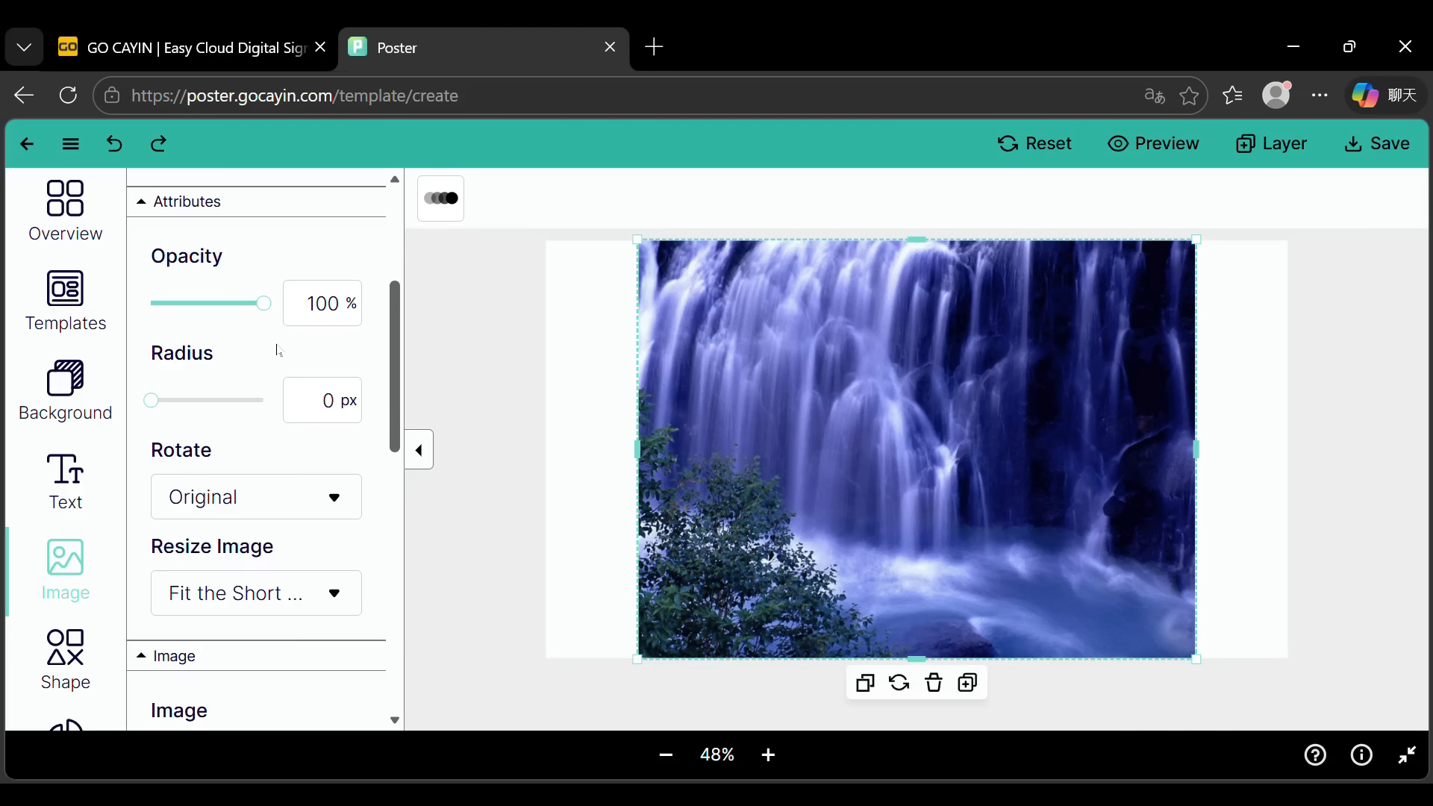
{"action": "left_click_drag", "start_coordinate": [190, 409], "coordinate": [270, 418]}
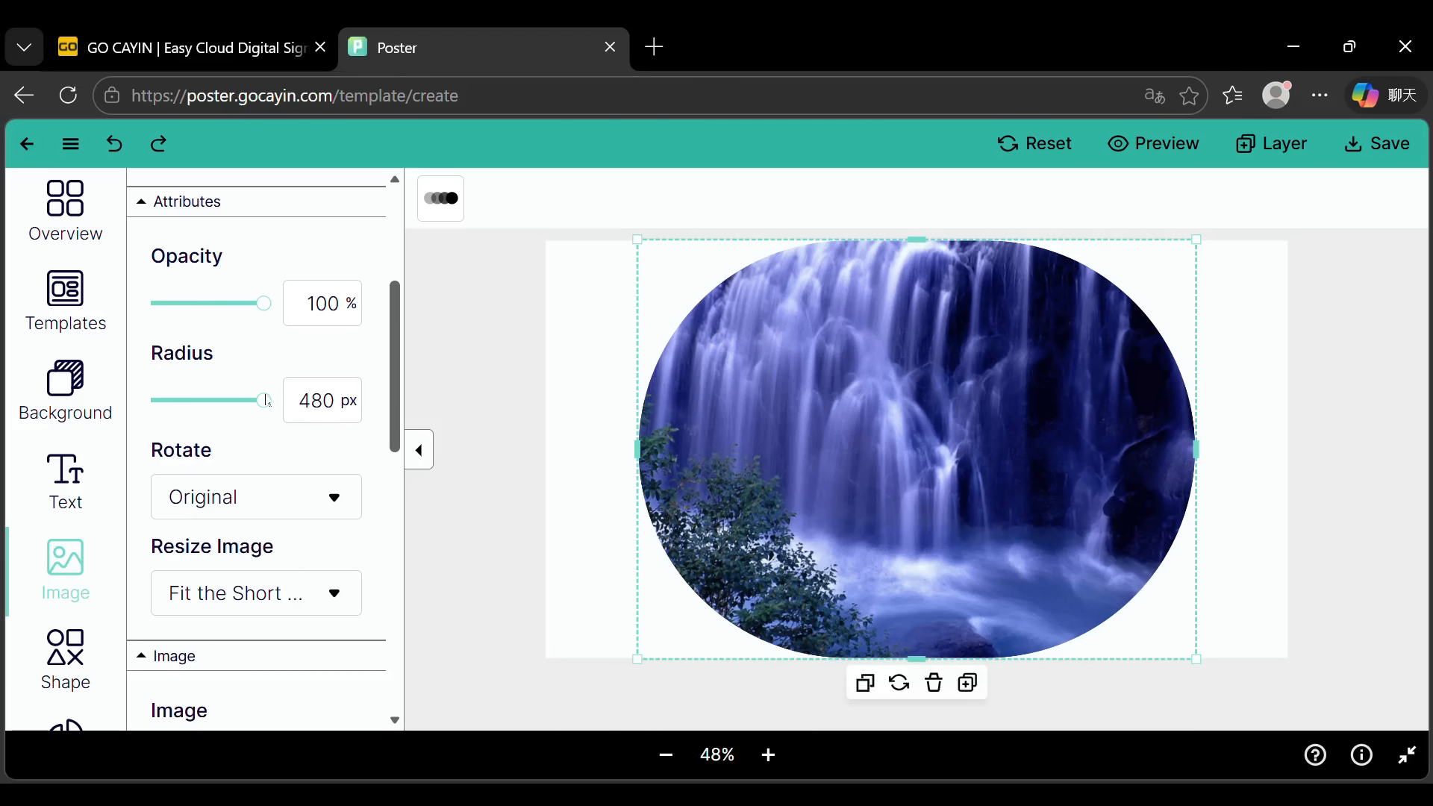
{"action": "left_click_drag", "start_coordinate": [261, 401], "coordinate": [150, 405]}
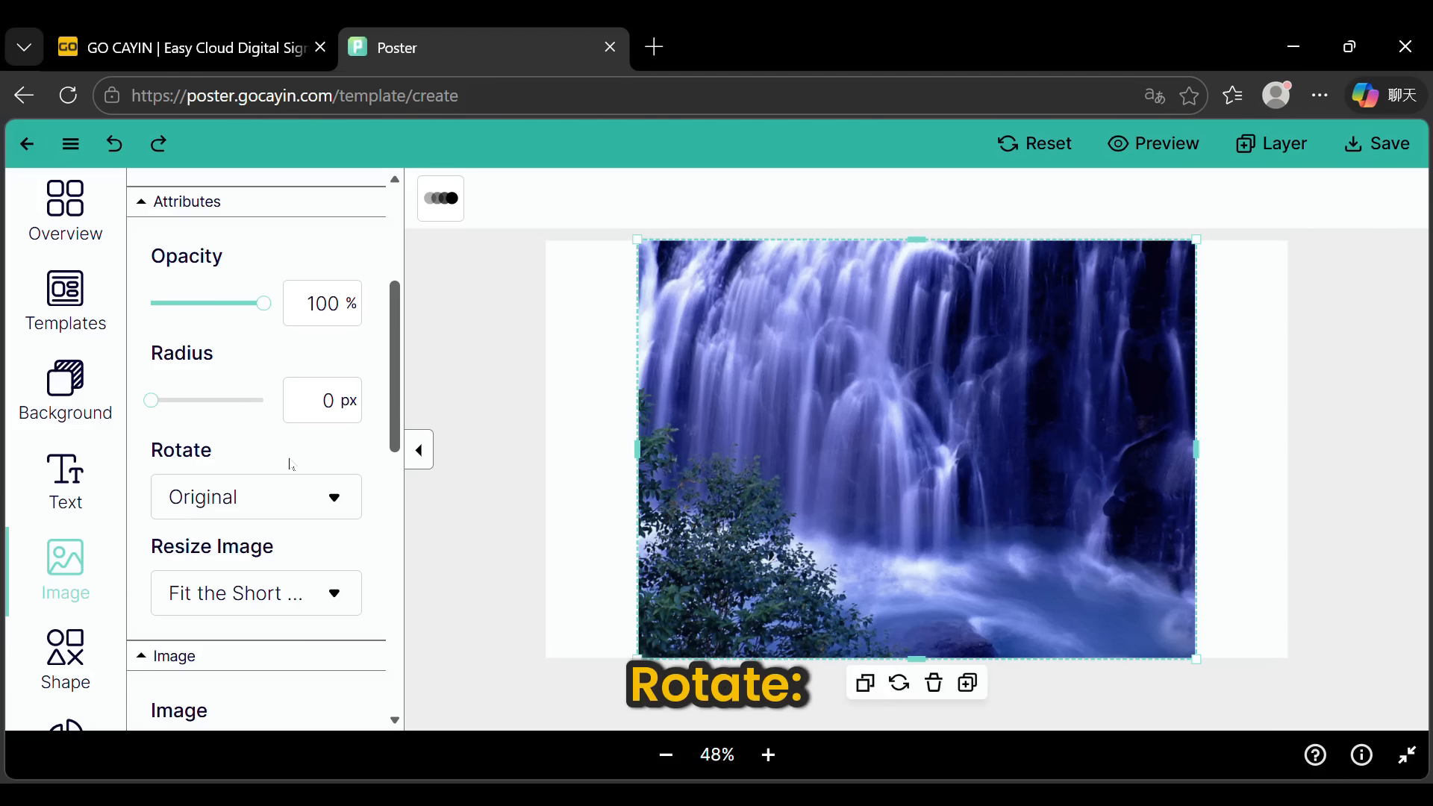
Step: Flip the waterfall image horizontally, switch it to a vertical flip, and restore its original orientation
{"action": "left_click", "coordinate": [337, 498]}
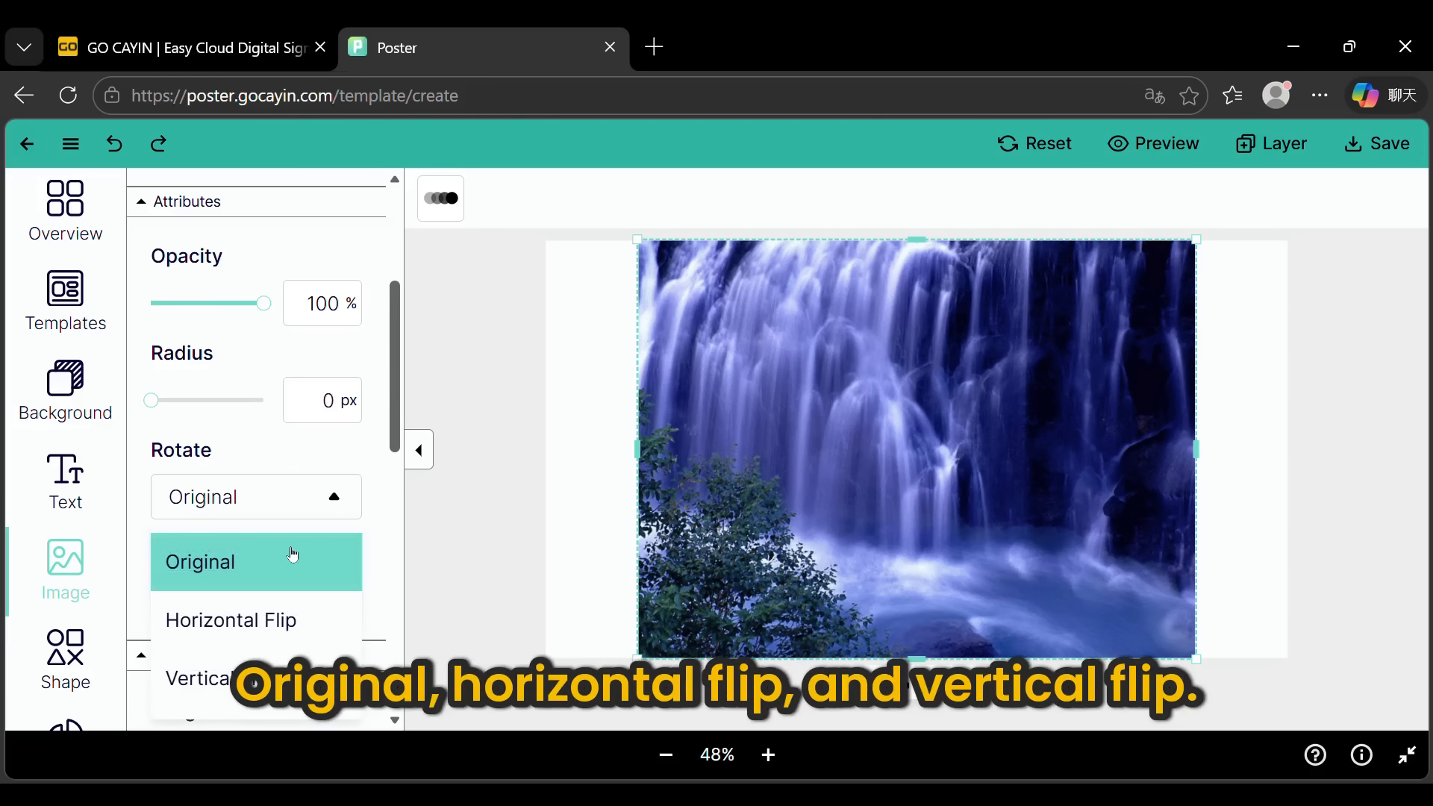
{"action": "left_click", "coordinate": [297, 626]}
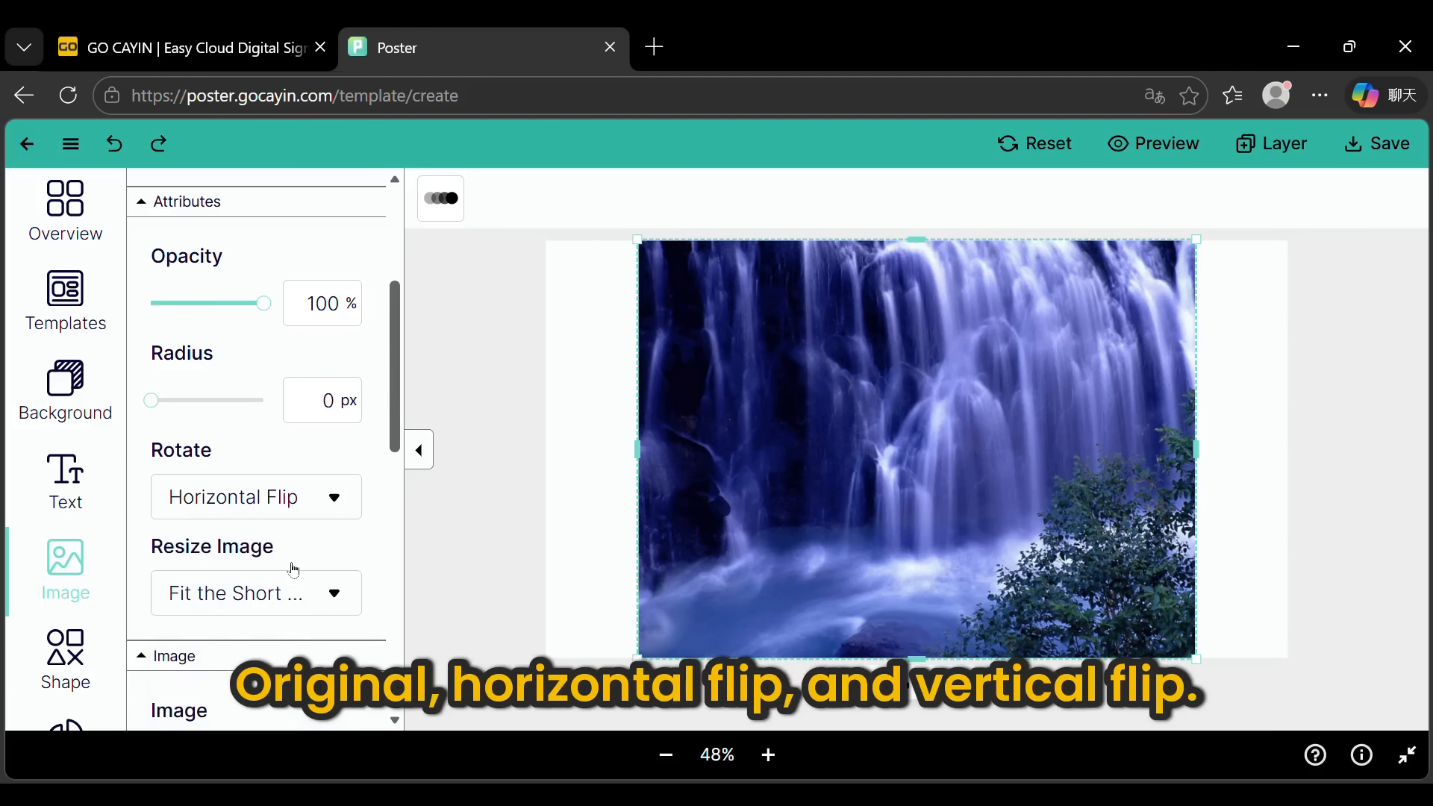
{"action": "left_click", "coordinate": [307, 509]}
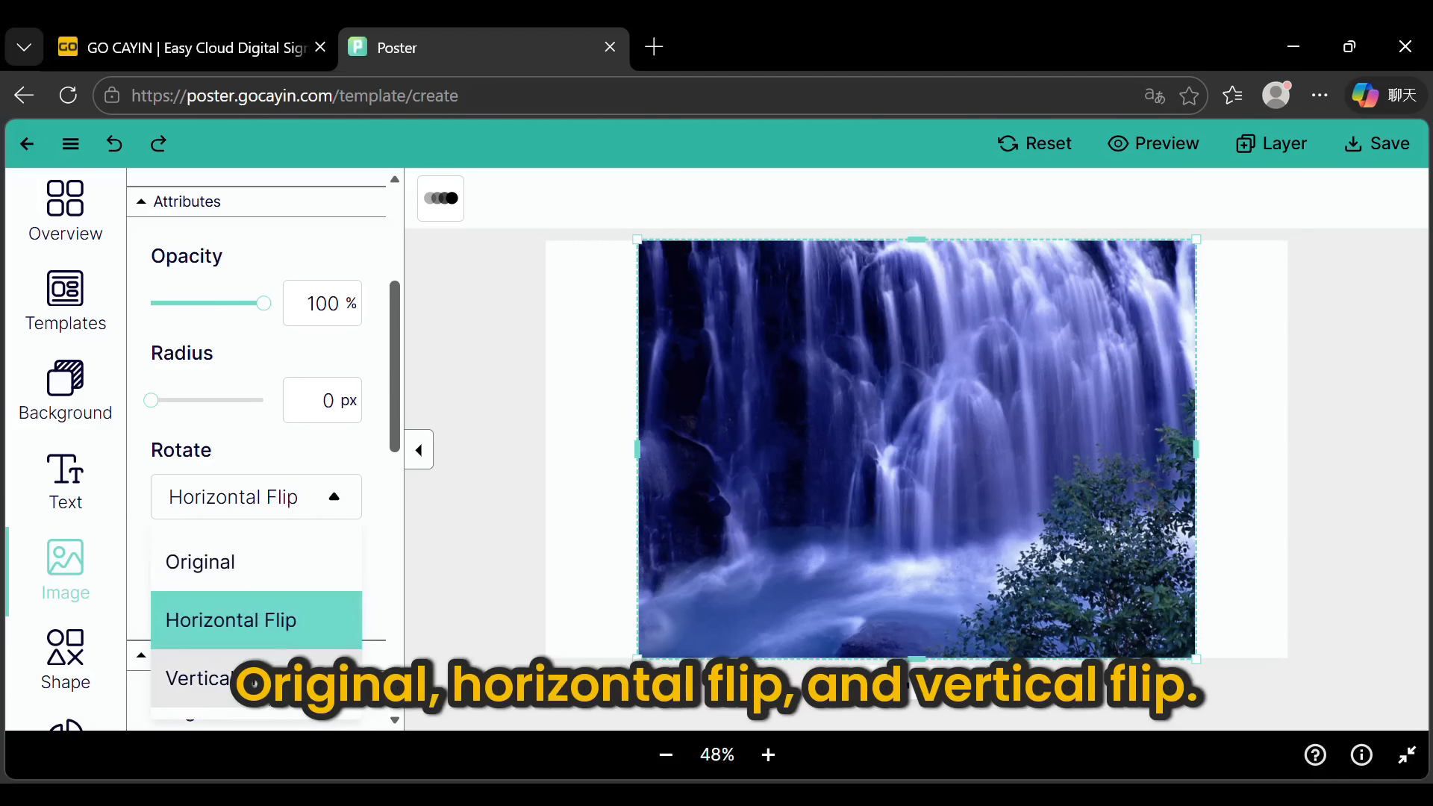
{"action": "left_click", "coordinate": [255, 683]}
{"action": "left_click", "coordinate": [306, 510]}
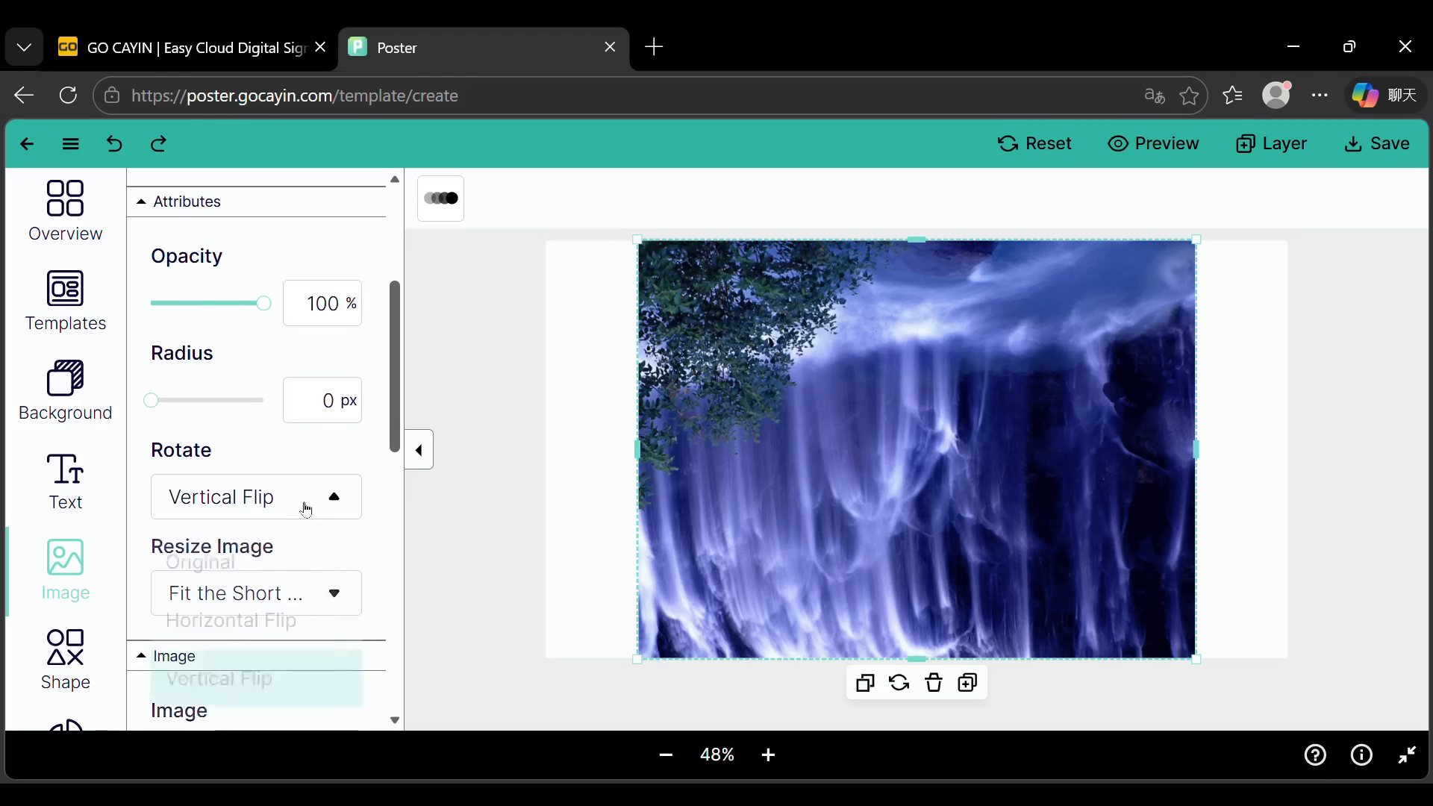
{"action": "left_click", "coordinate": [296, 562]}
Step: Set the image's resize mode to Fit to Screen and stretch its side edges to fill the poster's full width
{"action": "left_click_drag", "start_coordinate": [397, 428], "coordinate": [399, 480]}
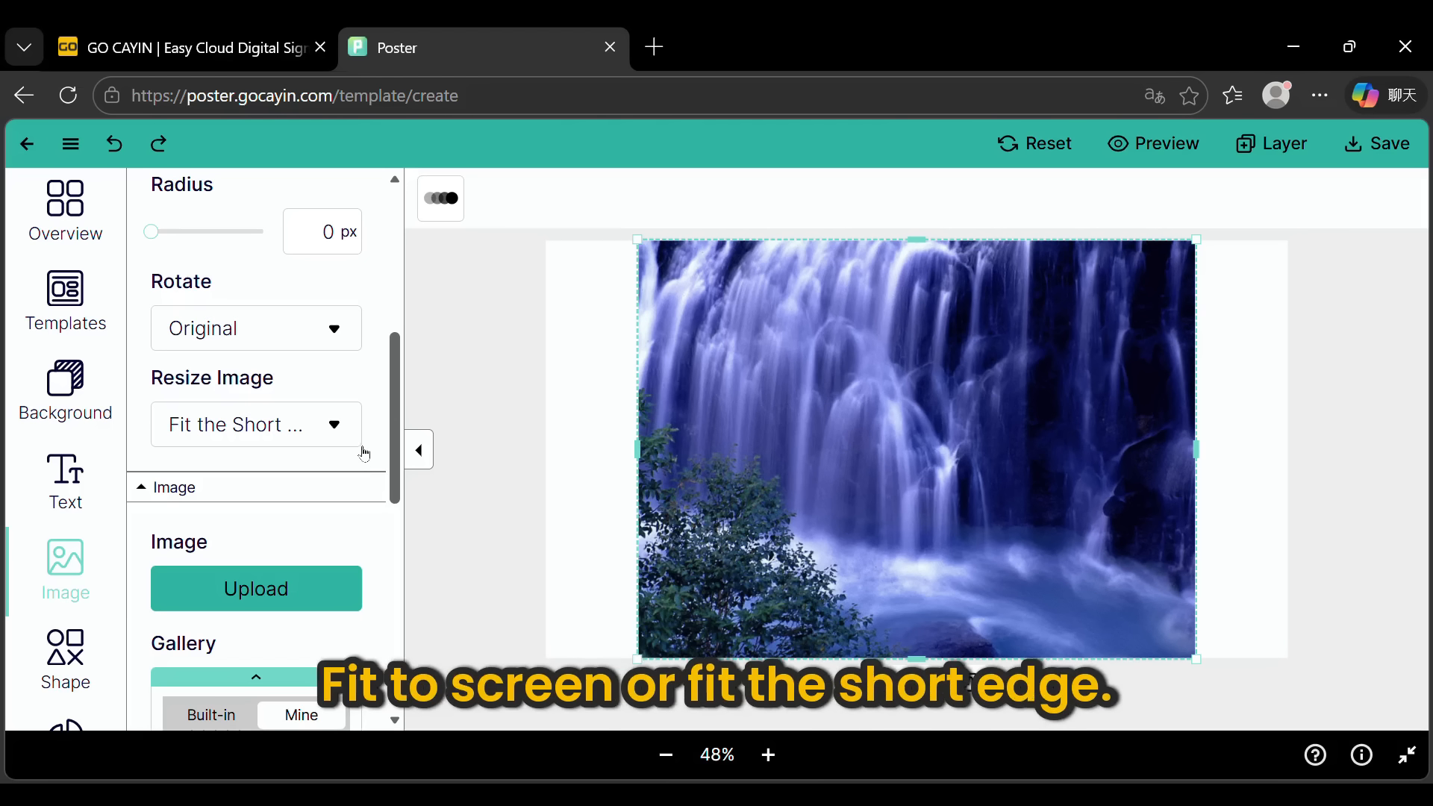
{"action": "left_click", "coordinate": [334, 431]}
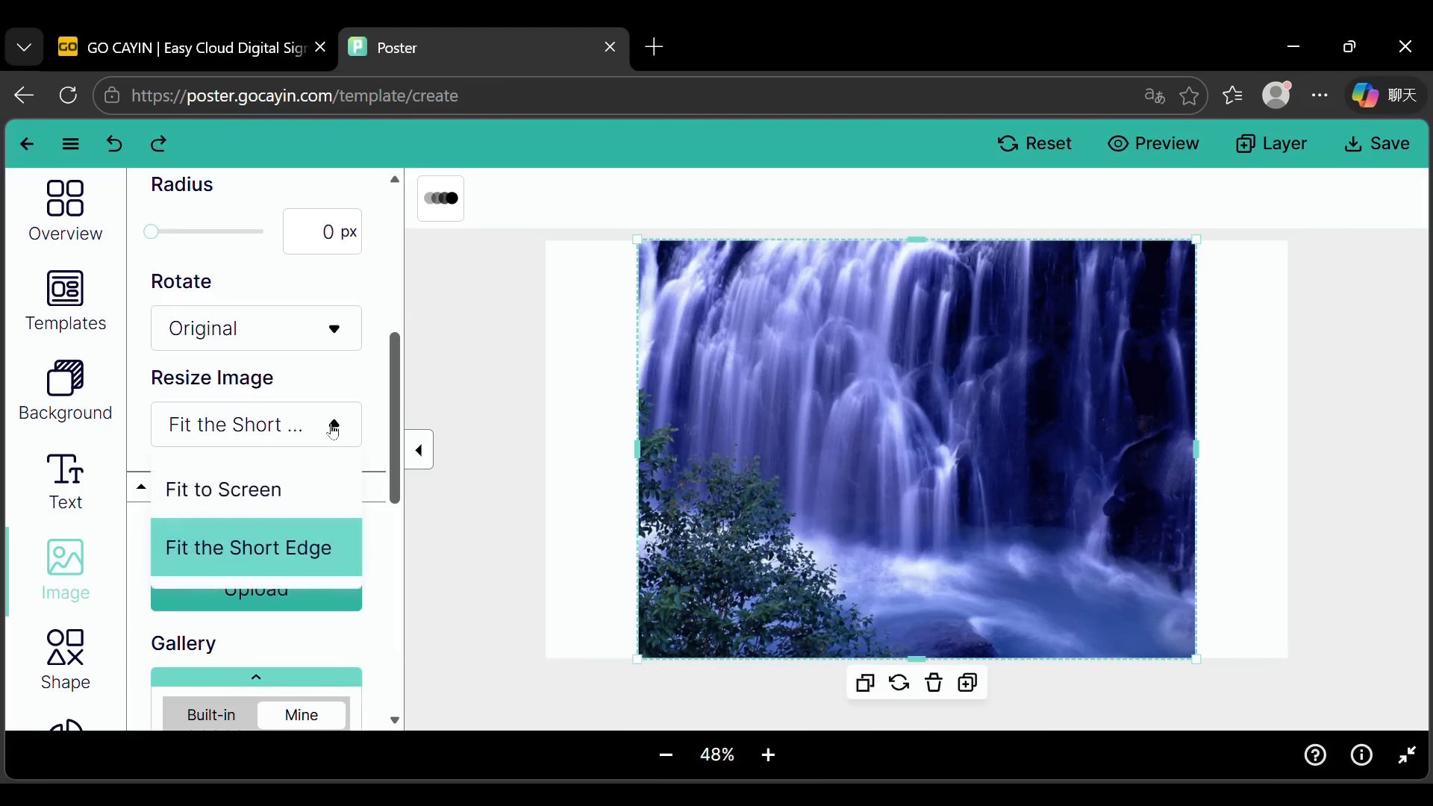
{"action": "left_click", "coordinate": [305, 488]}
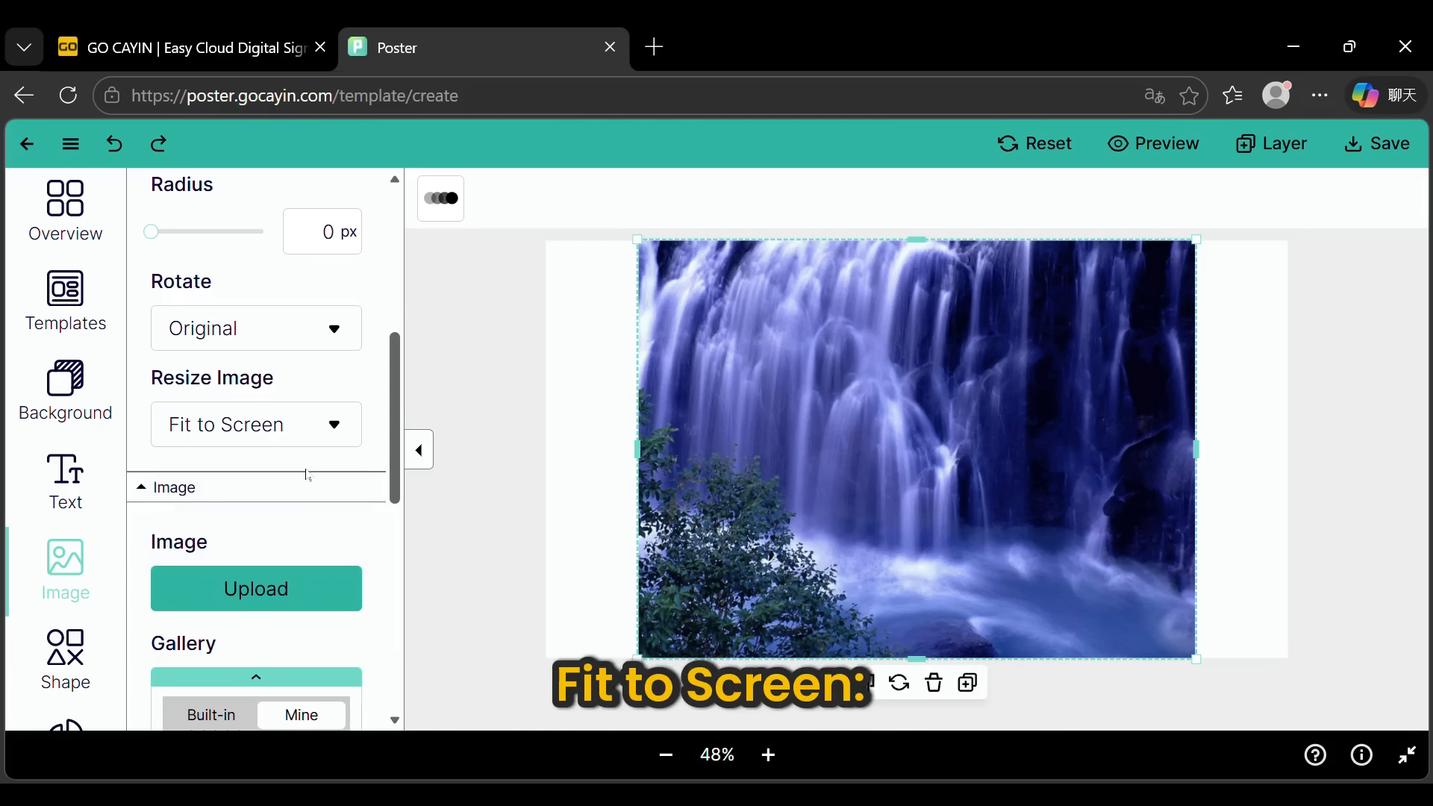
{"action": "left_click_drag", "start_coordinate": [649, 409], "coordinate": [542, 434]}
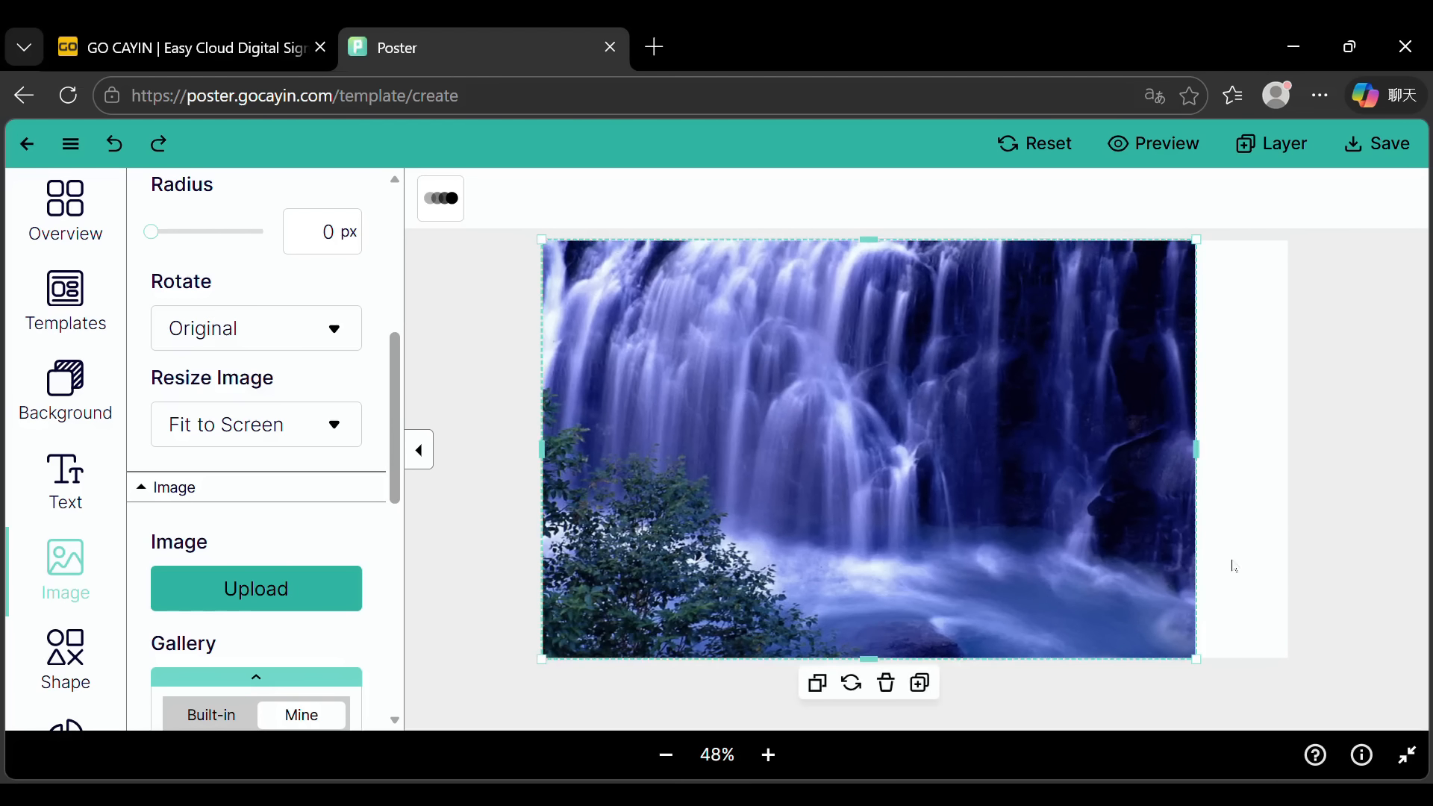
{"action": "left_click_drag", "start_coordinate": [1198, 450], "coordinate": [1291, 450]}
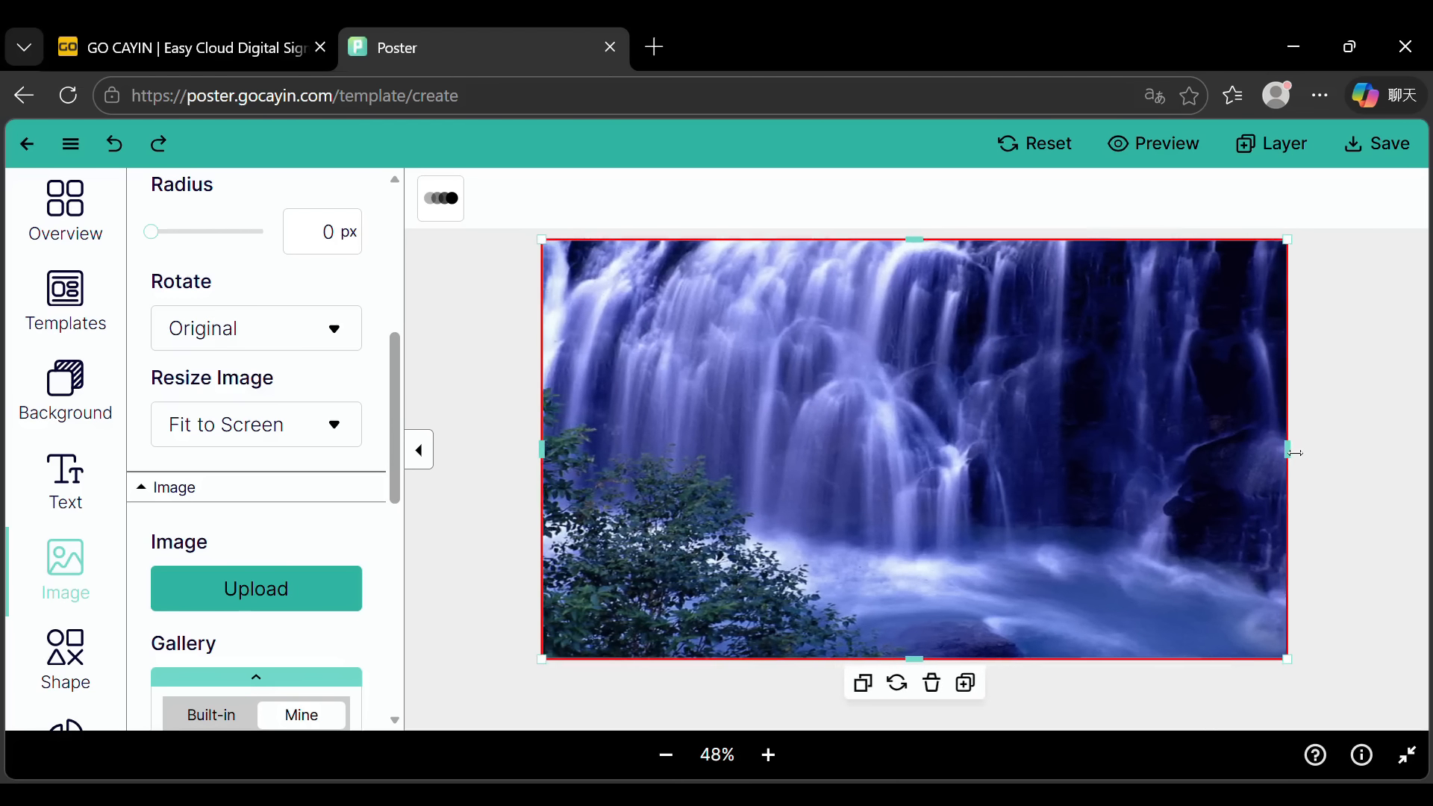
Step: Compare the Fit the Short Edge and Fit to Screen resize modes on the image, finishing with Fit the Short Edge
{"action": "left_click", "coordinate": [247, 439]}
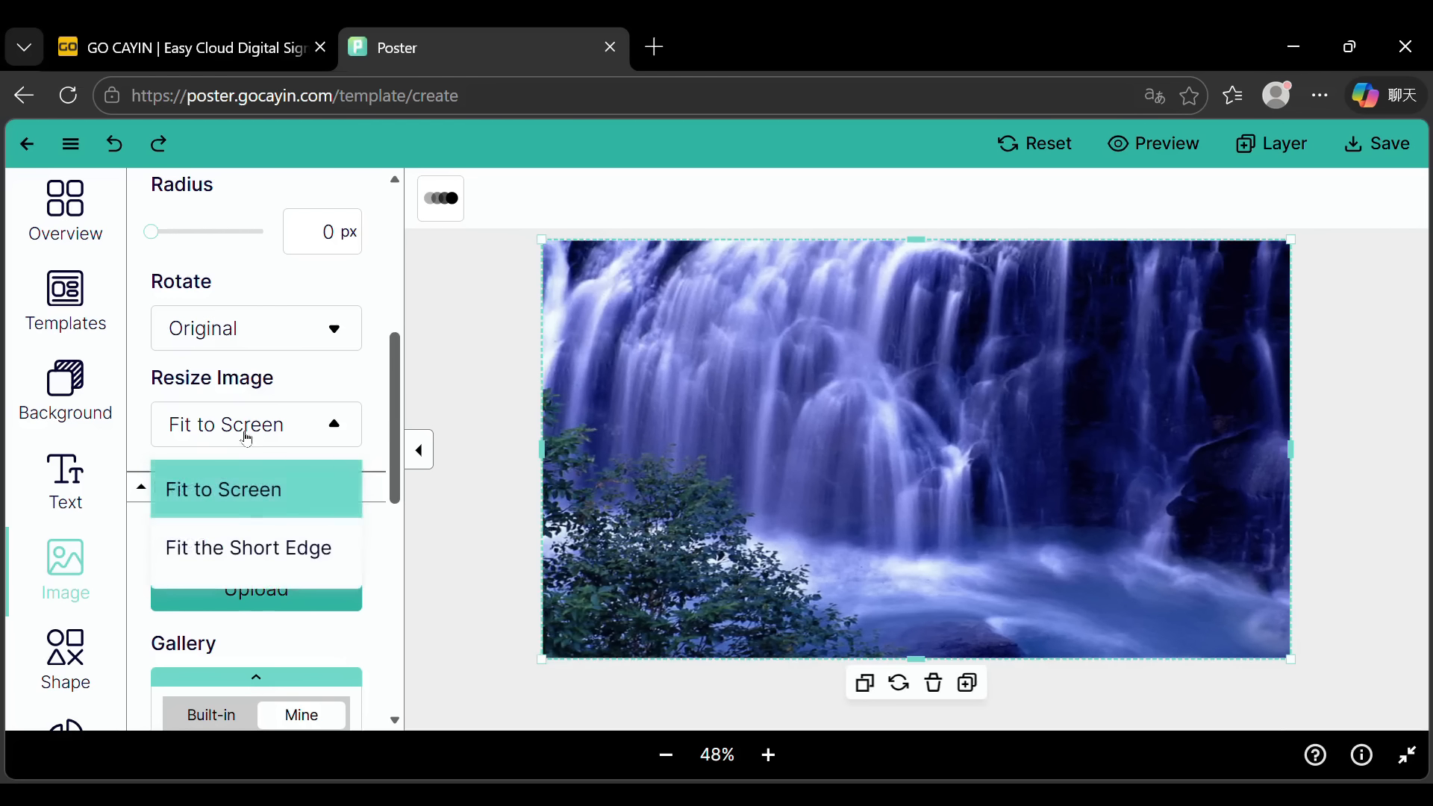
{"action": "left_click", "coordinate": [252, 531]}
{"action": "left_click", "coordinate": [261, 426]}
{"action": "left_click", "coordinate": [264, 495]}
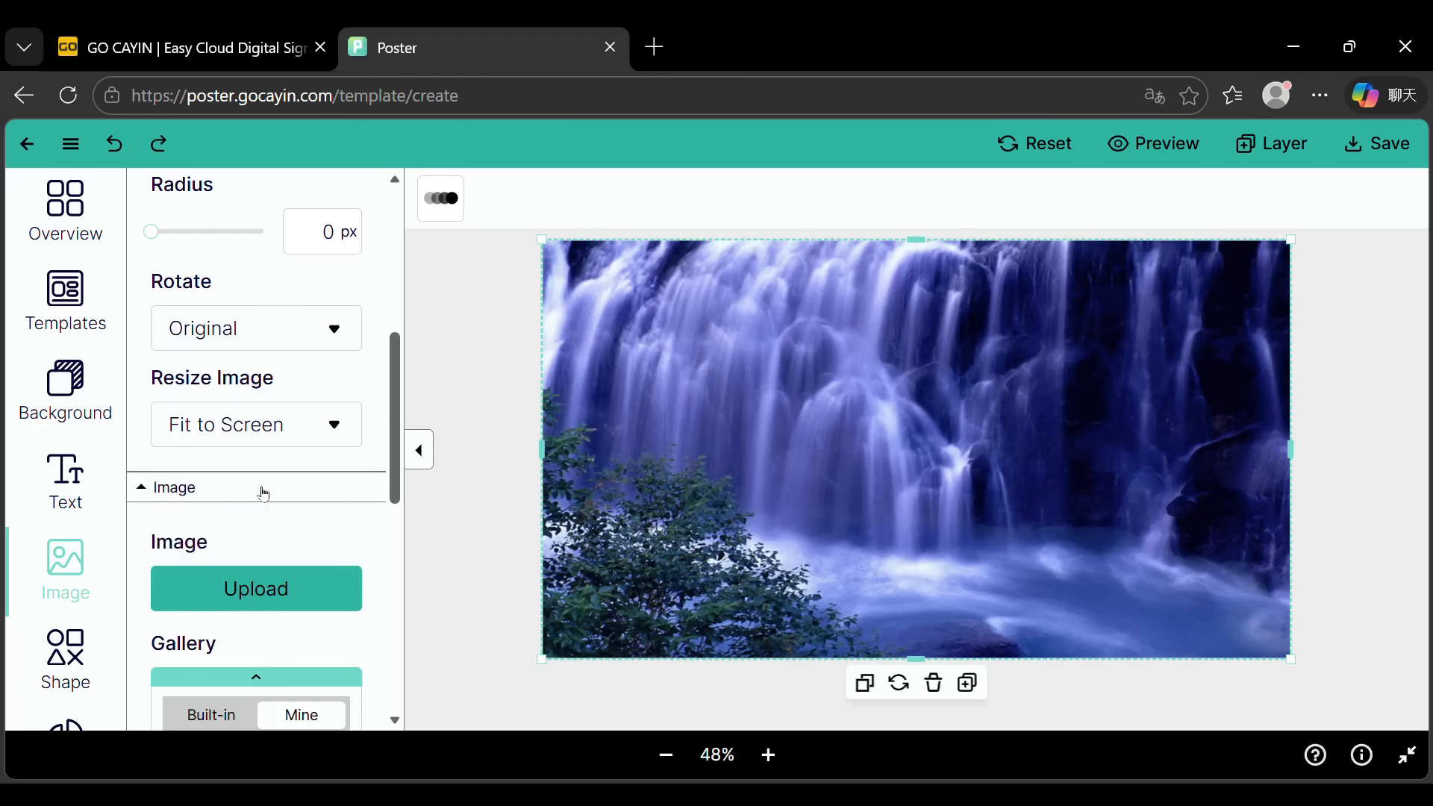
{"action": "left_click", "coordinate": [284, 436]}
{"action": "left_click", "coordinate": [298, 542]}
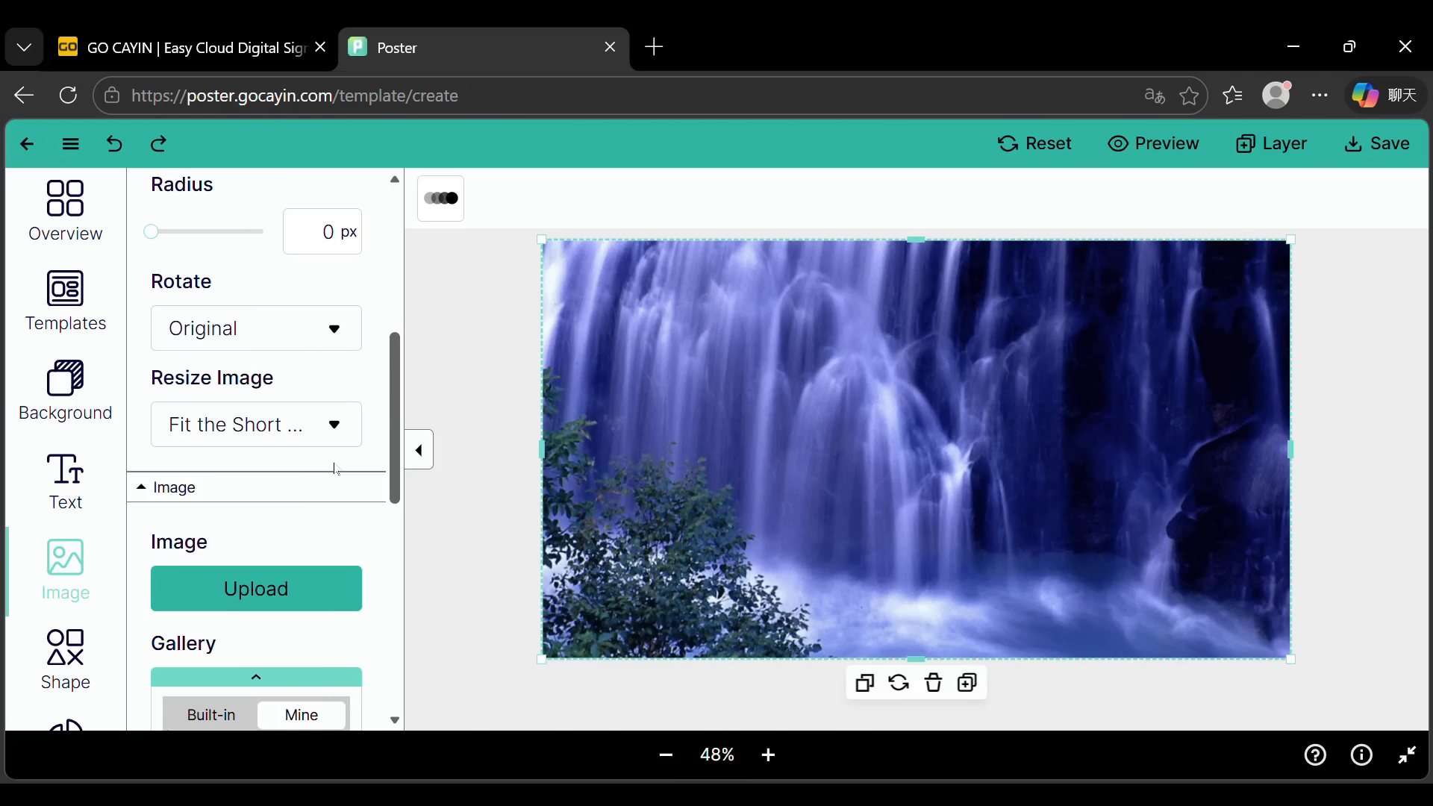
Step: Apply the tilting slide-in animation to the waterfall image and adjust its speed
{"action": "left_click", "coordinate": [441, 198]}
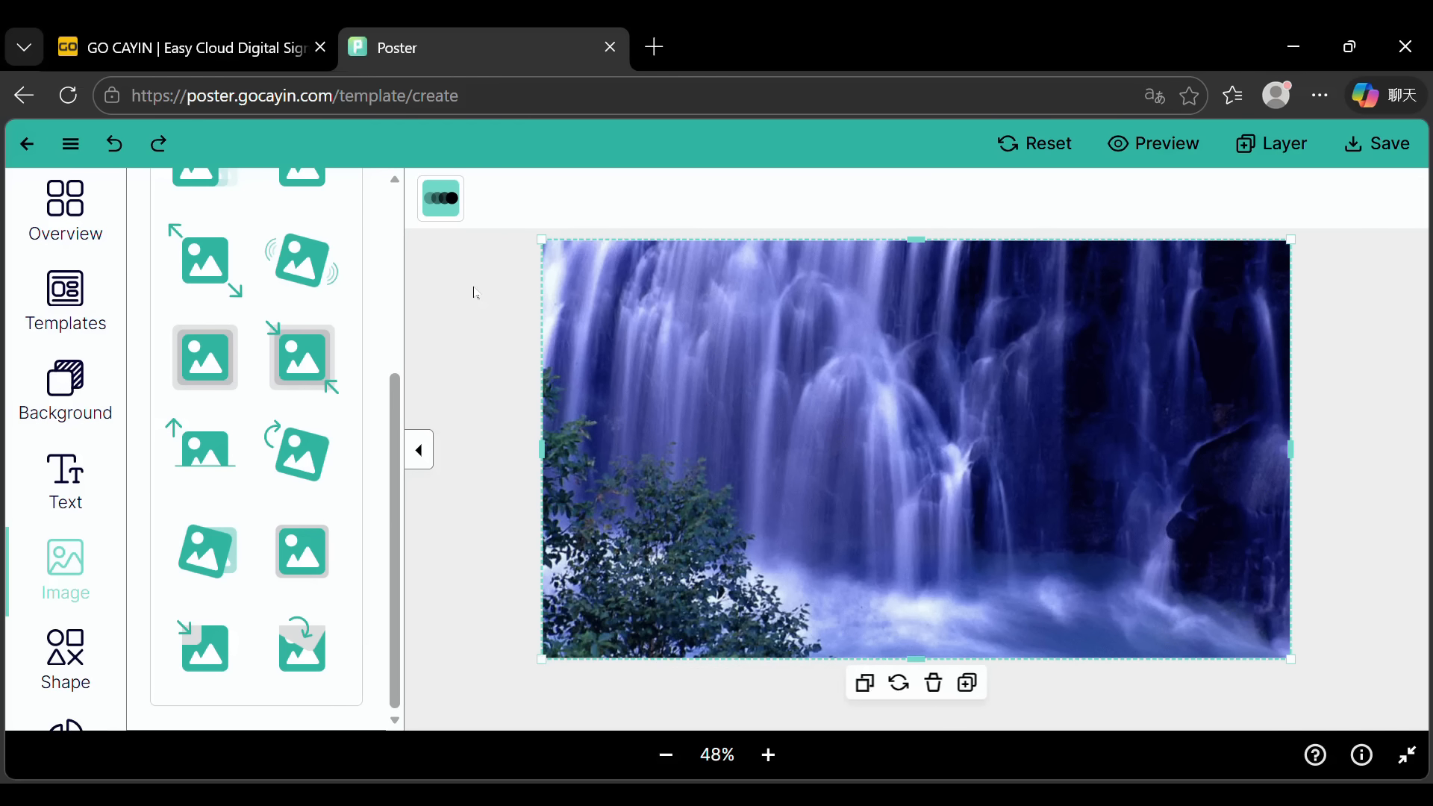
{"action": "left_click", "coordinate": [224, 565]}
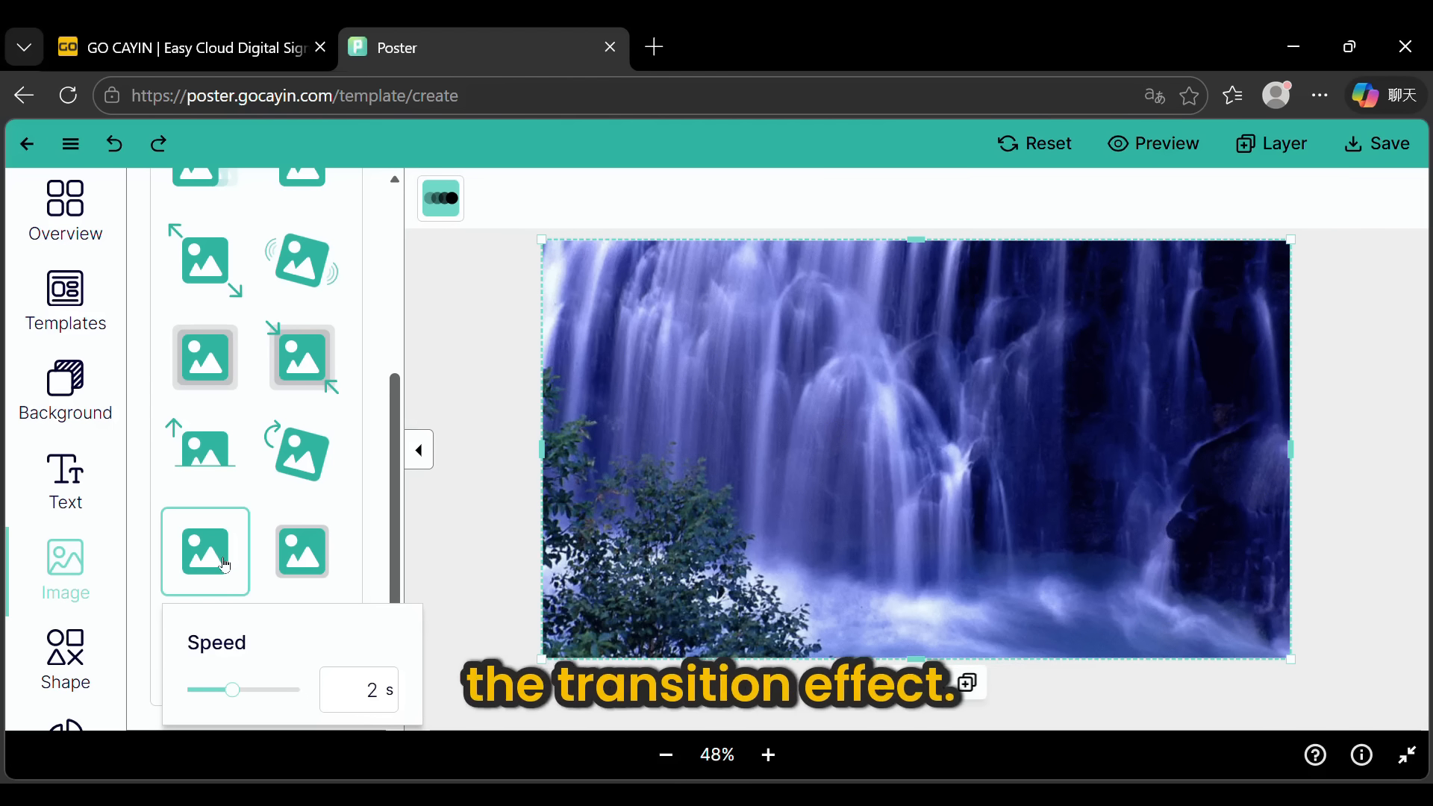
{"action": "left_click_drag", "start_coordinate": [235, 692], "coordinate": [273, 702]}
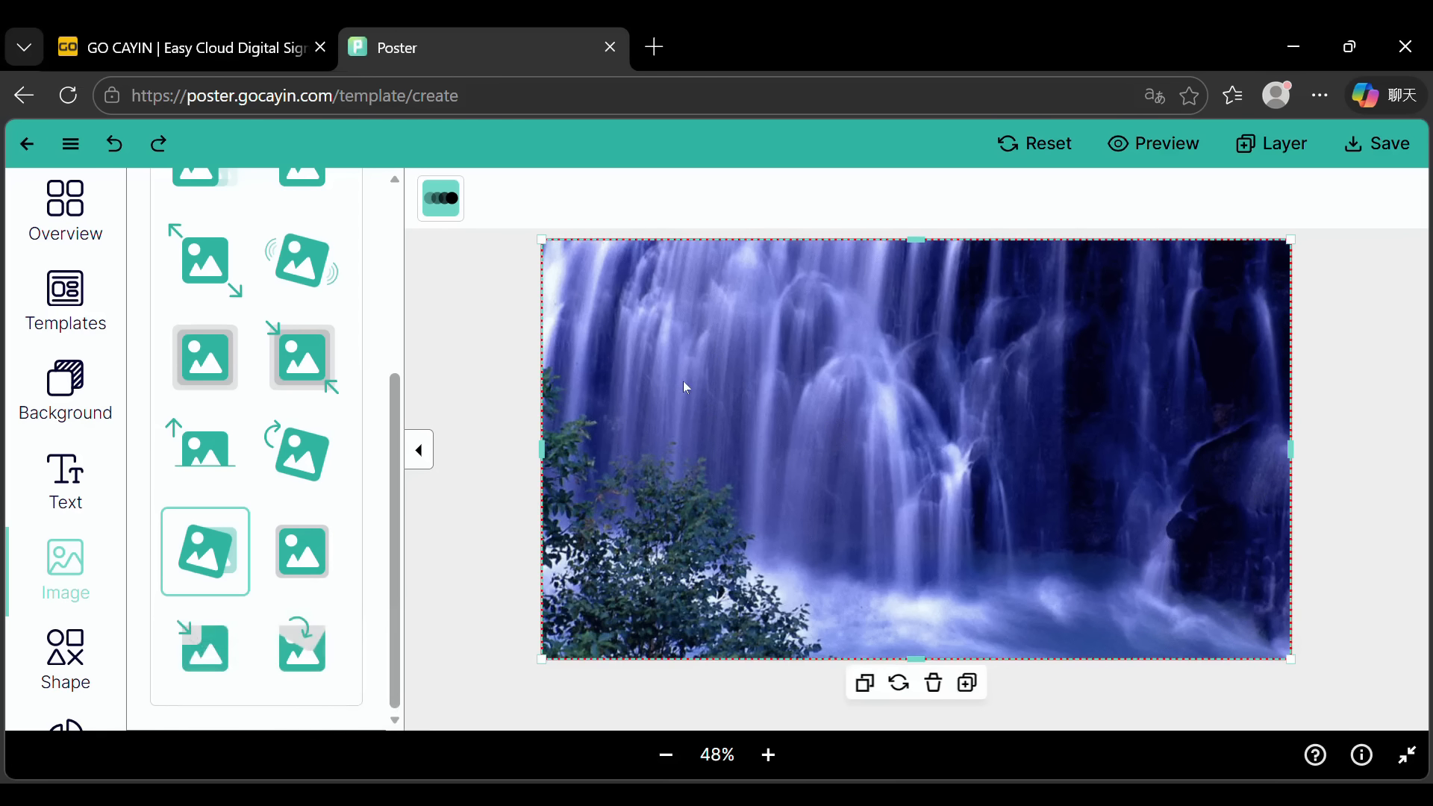
Step: Delete the waterfall image from the poster and bring up the gallery of shapes
{"action": "key", "text": "Delete"}
{"action": "scroll", "coordinate": [77, 537], "scroll_direction": "down", "scroll_amount": 2}
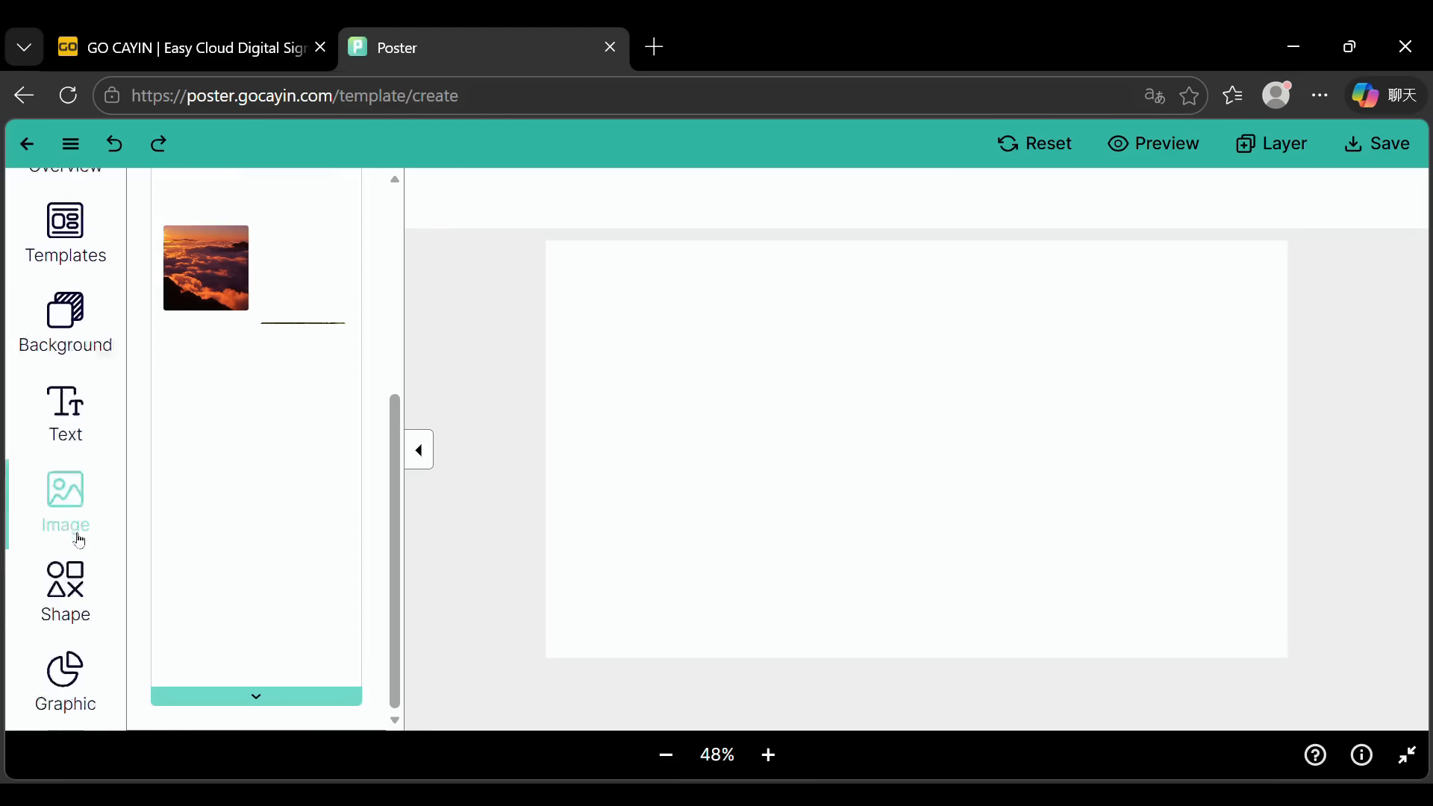
{"action": "left_click", "coordinate": [80, 540]}
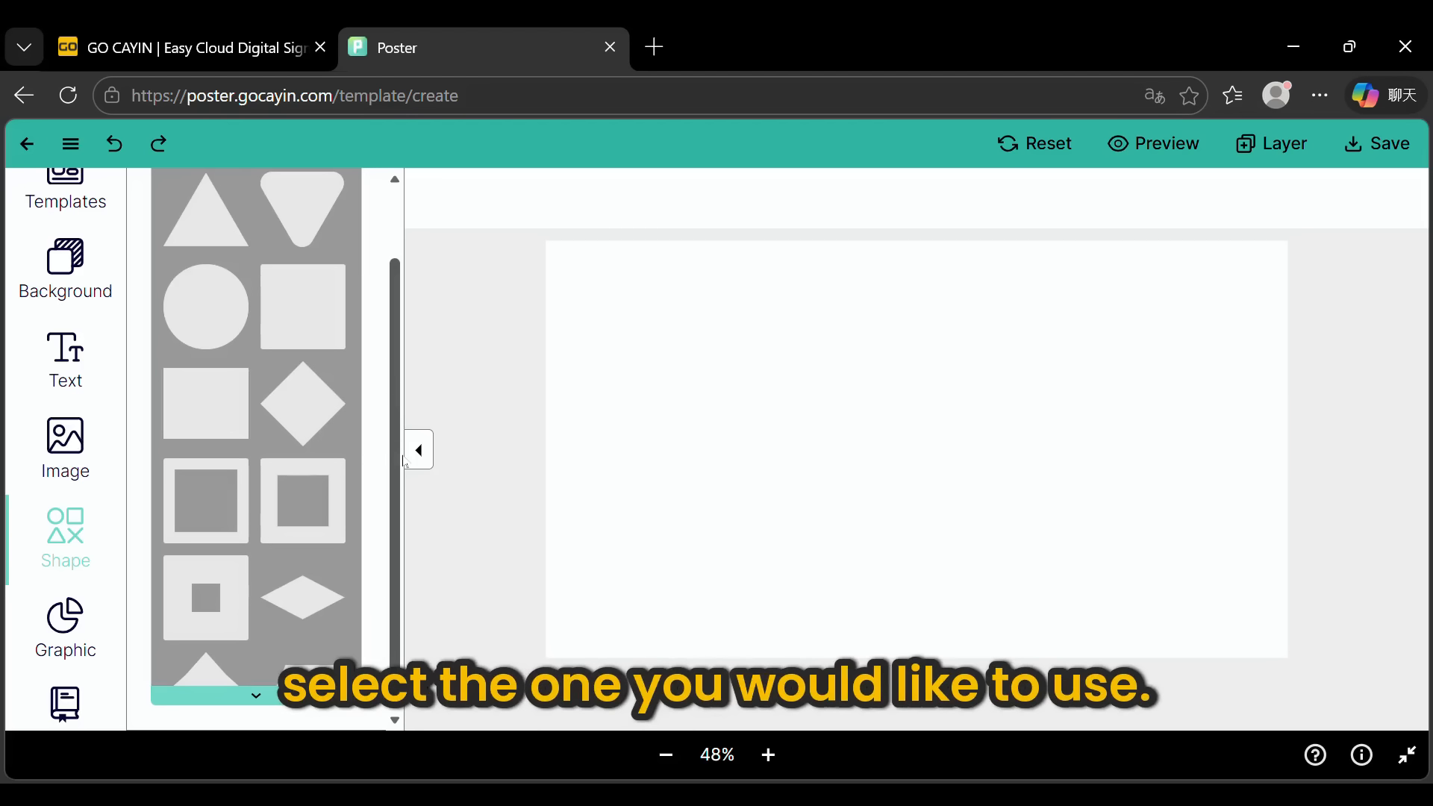
Step: Insert the triangle shape into the poster and try its opacity control, finishing at 100%
{"action": "left_click_drag", "start_coordinate": [396, 458], "coordinate": [395, 399]}
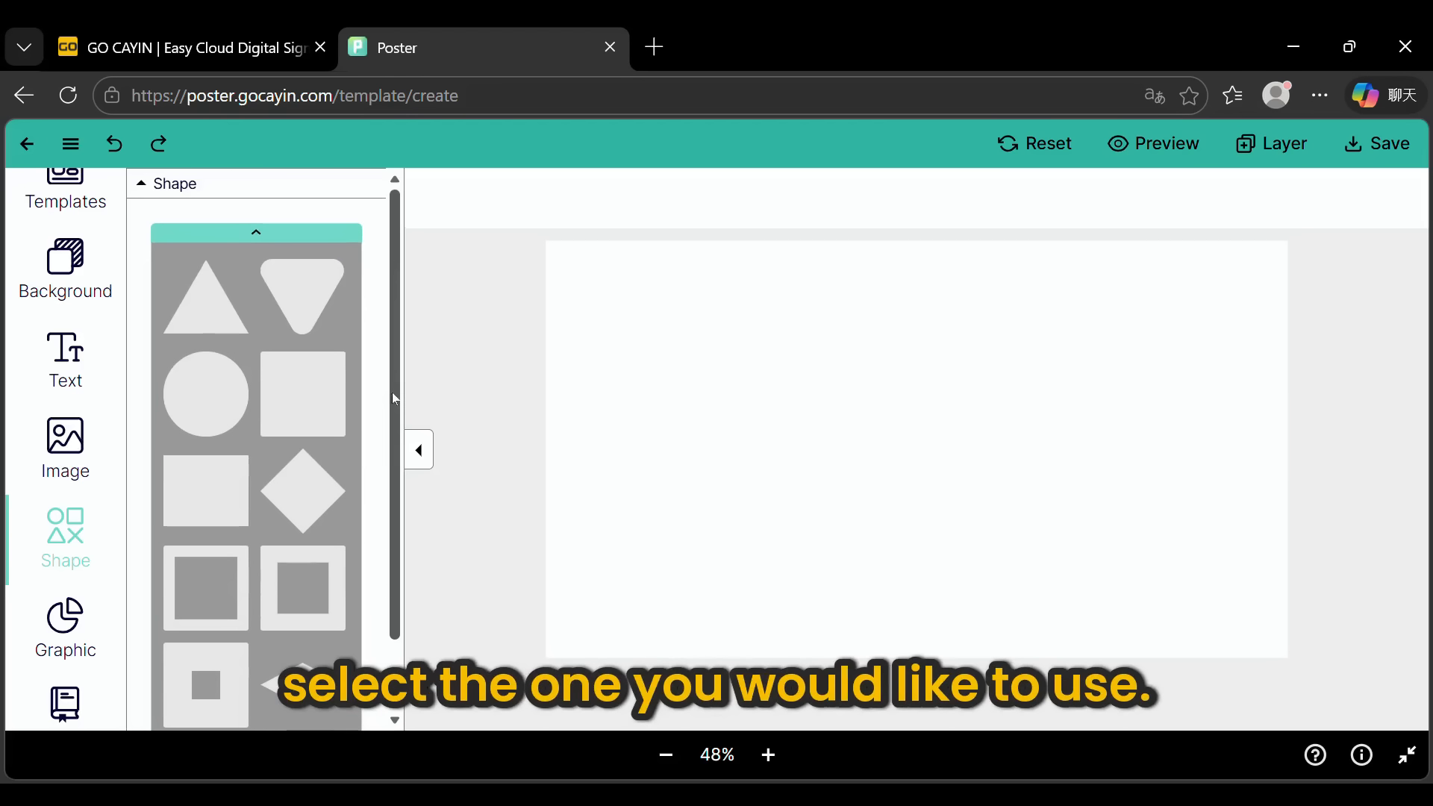
{"action": "left_click", "coordinate": [199, 326]}
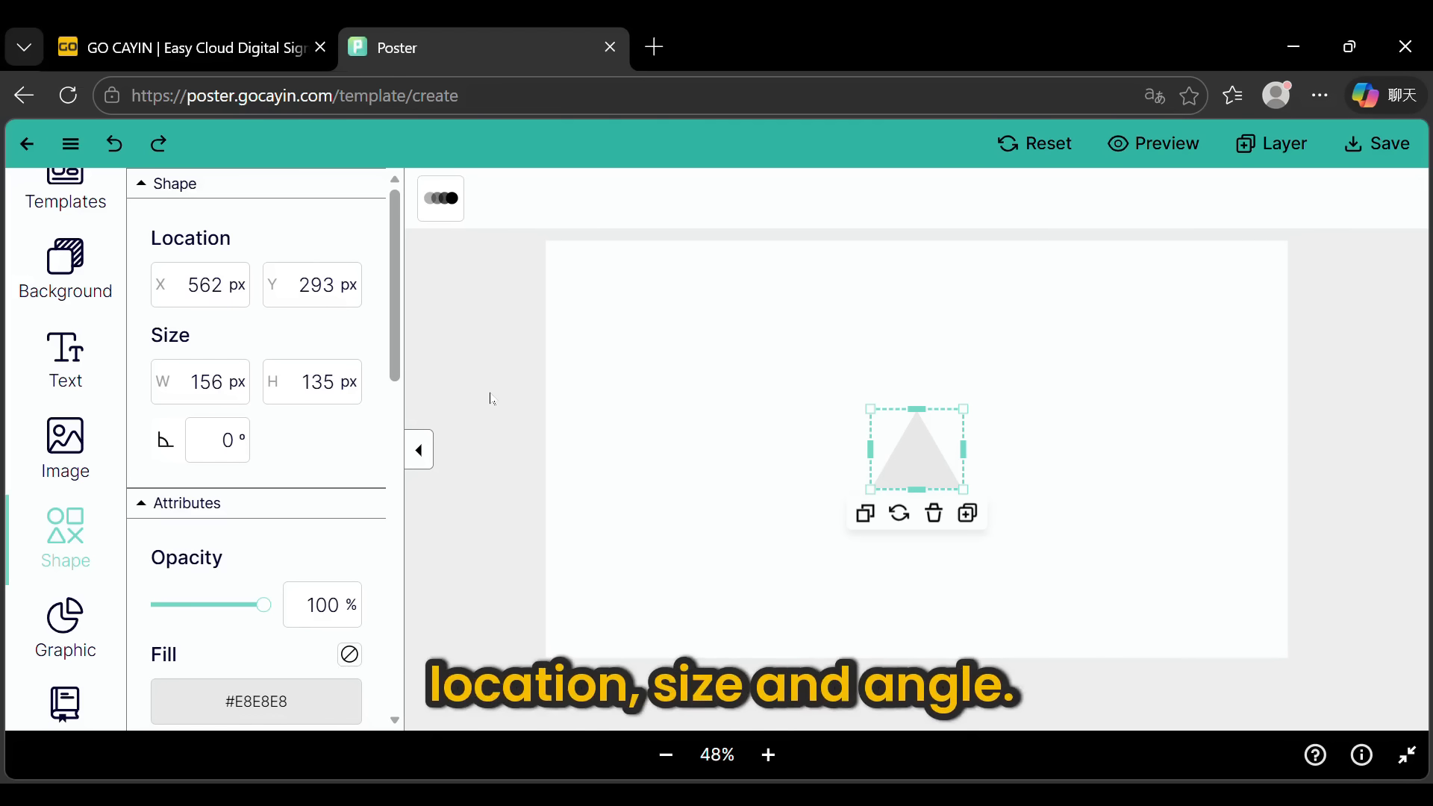
{"action": "left_click_drag", "start_coordinate": [401, 374], "coordinate": [407, 444]}
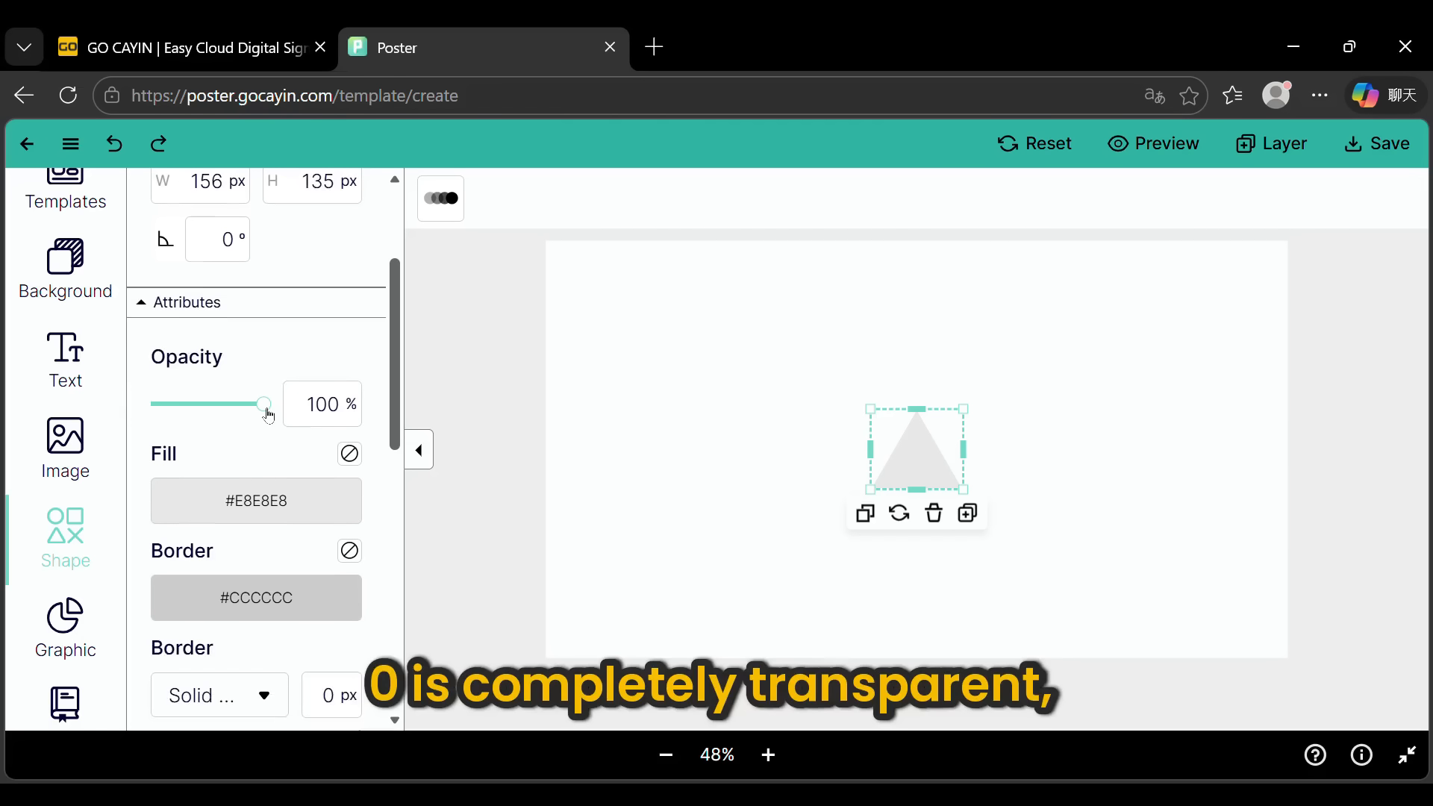
{"action": "left_click_drag", "start_coordinate": [269, 416], "coordinate": [302, 406]}
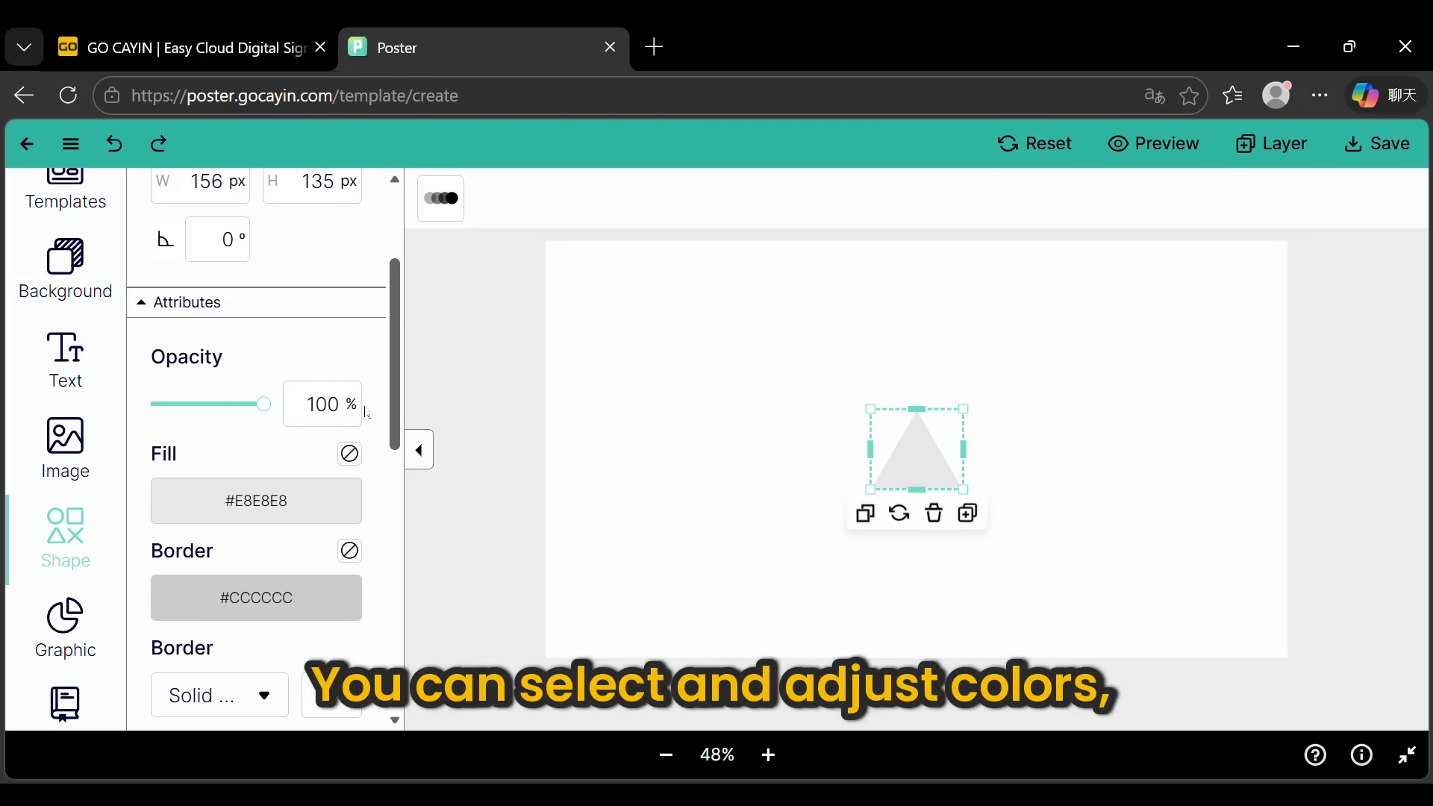
Step: Cycle through the fill colour's code formats back to HEXA and fill the triangle with green #00FF40FF
{"action": "left_click", "coordinate": [251, 501]}
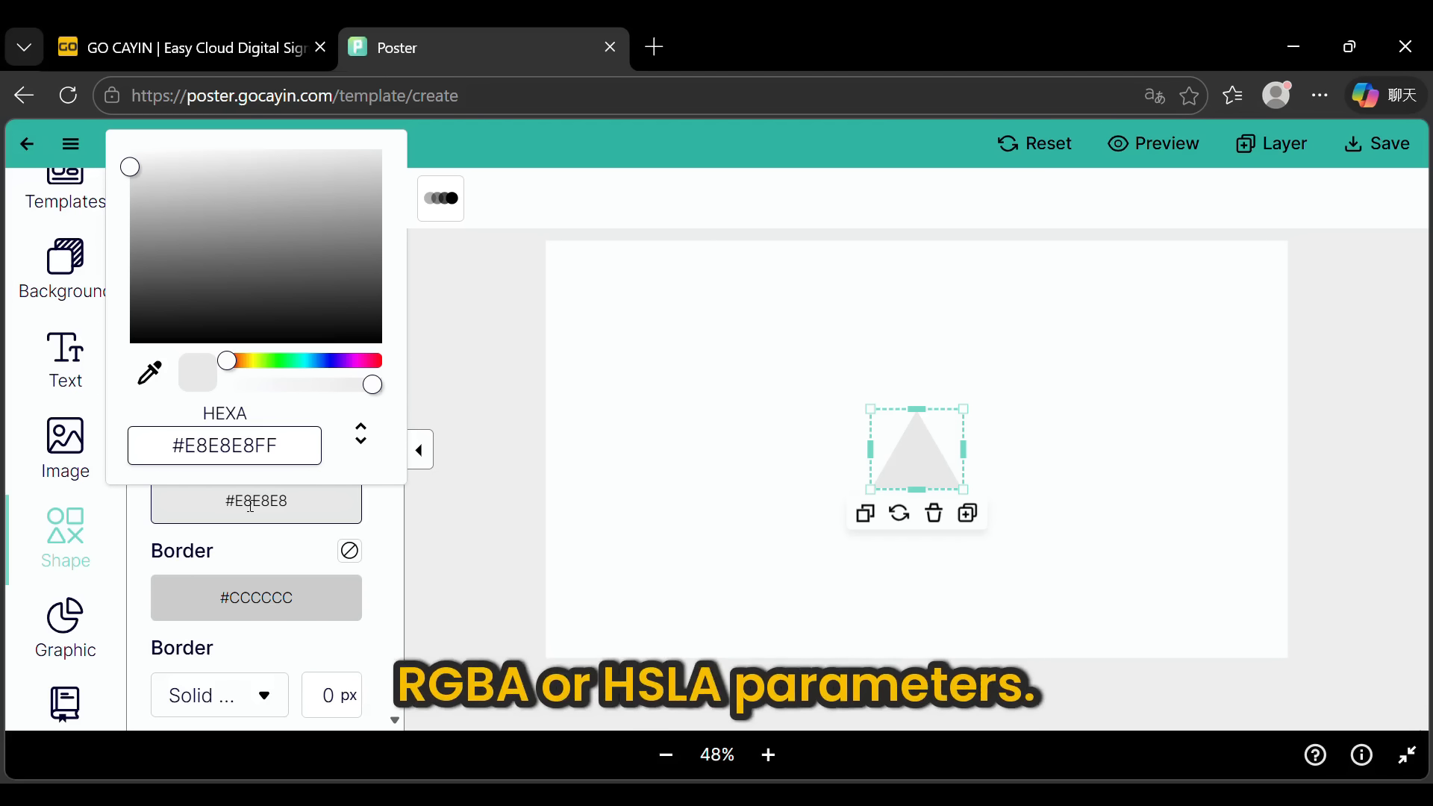
{"action": "left_click", "coordinate": [365, 441]}
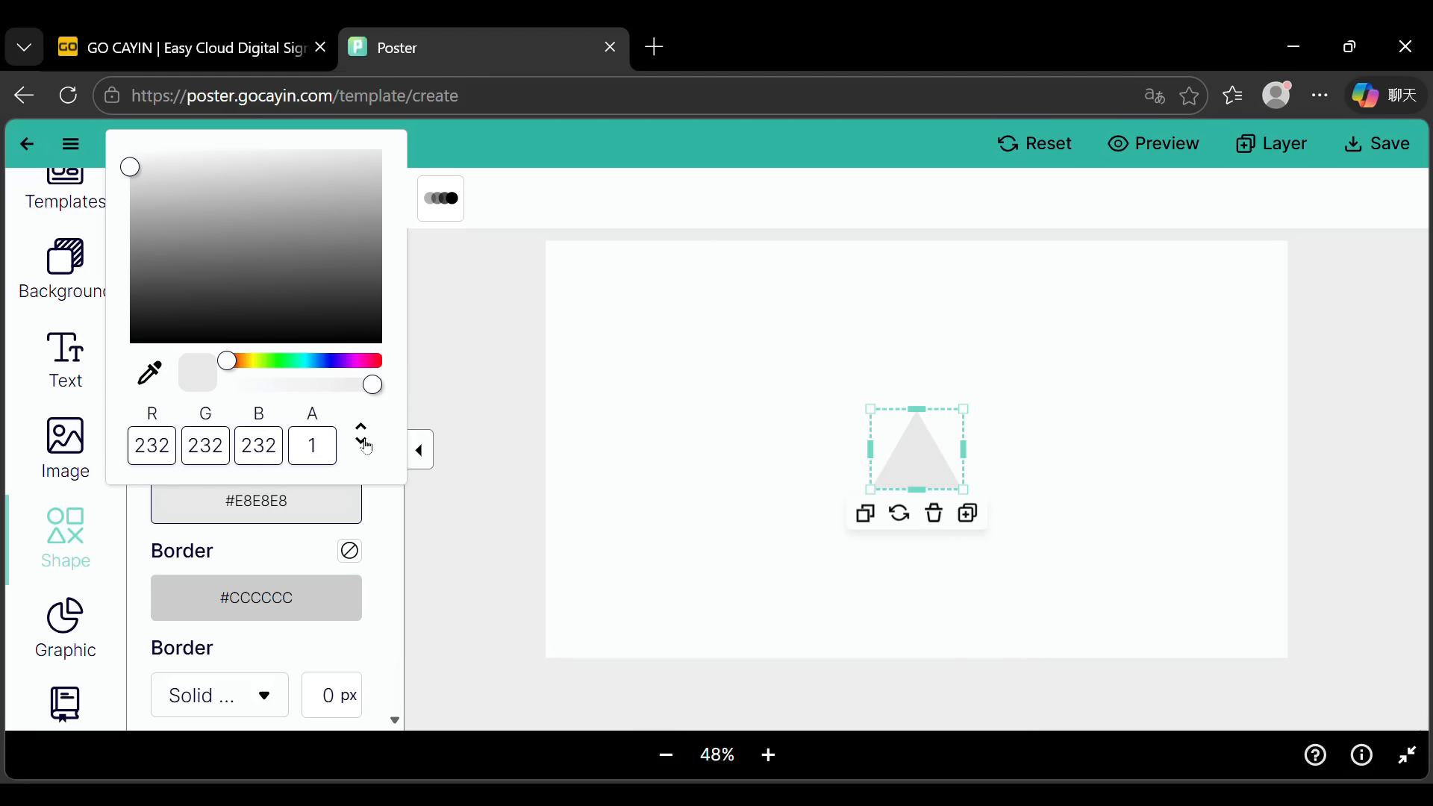
{"action": "left_click", "coordinate": [366, 446]}
{"action": "left_click", "coordinate": [366, 446]}
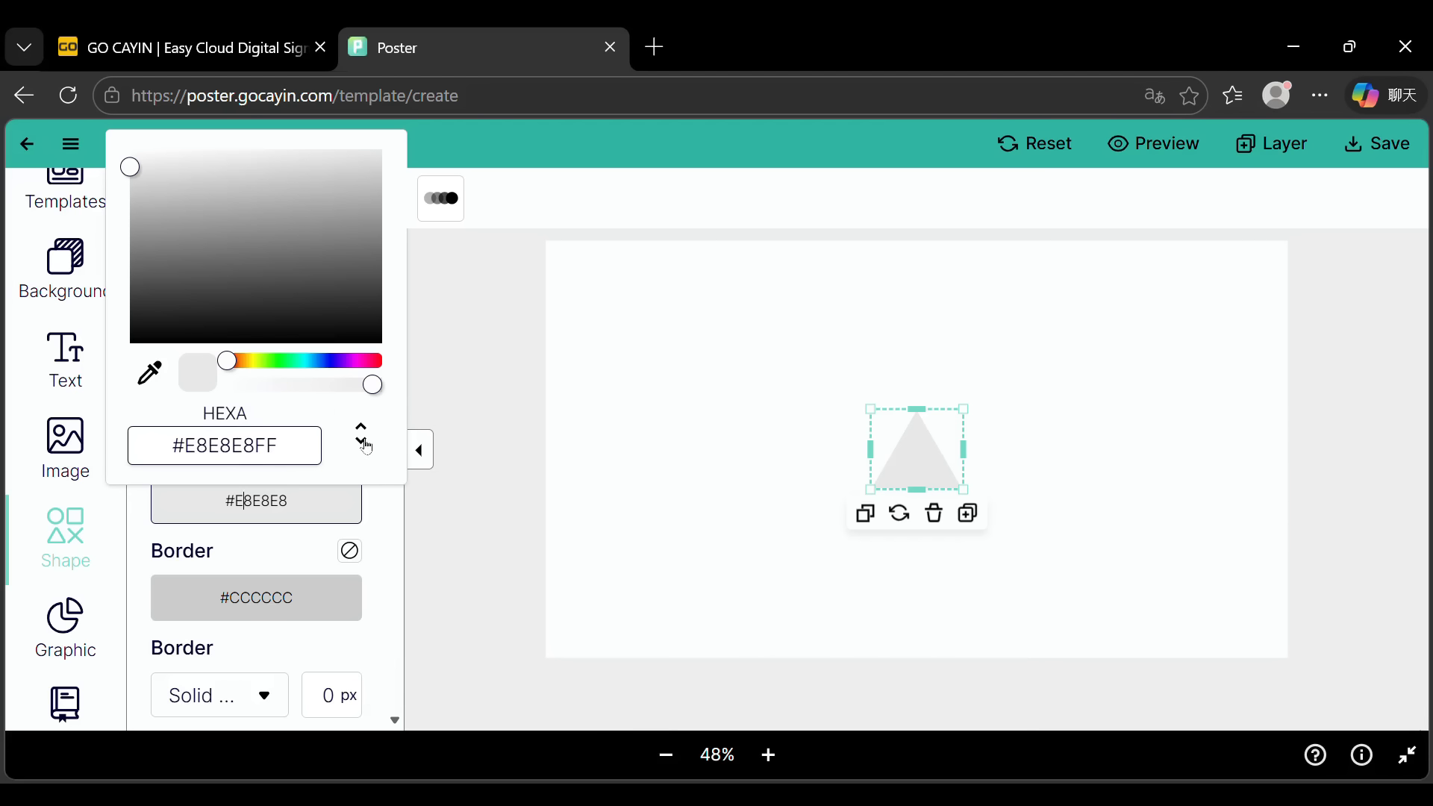
{"action": "left_click", "coordinate": [284, 363]}
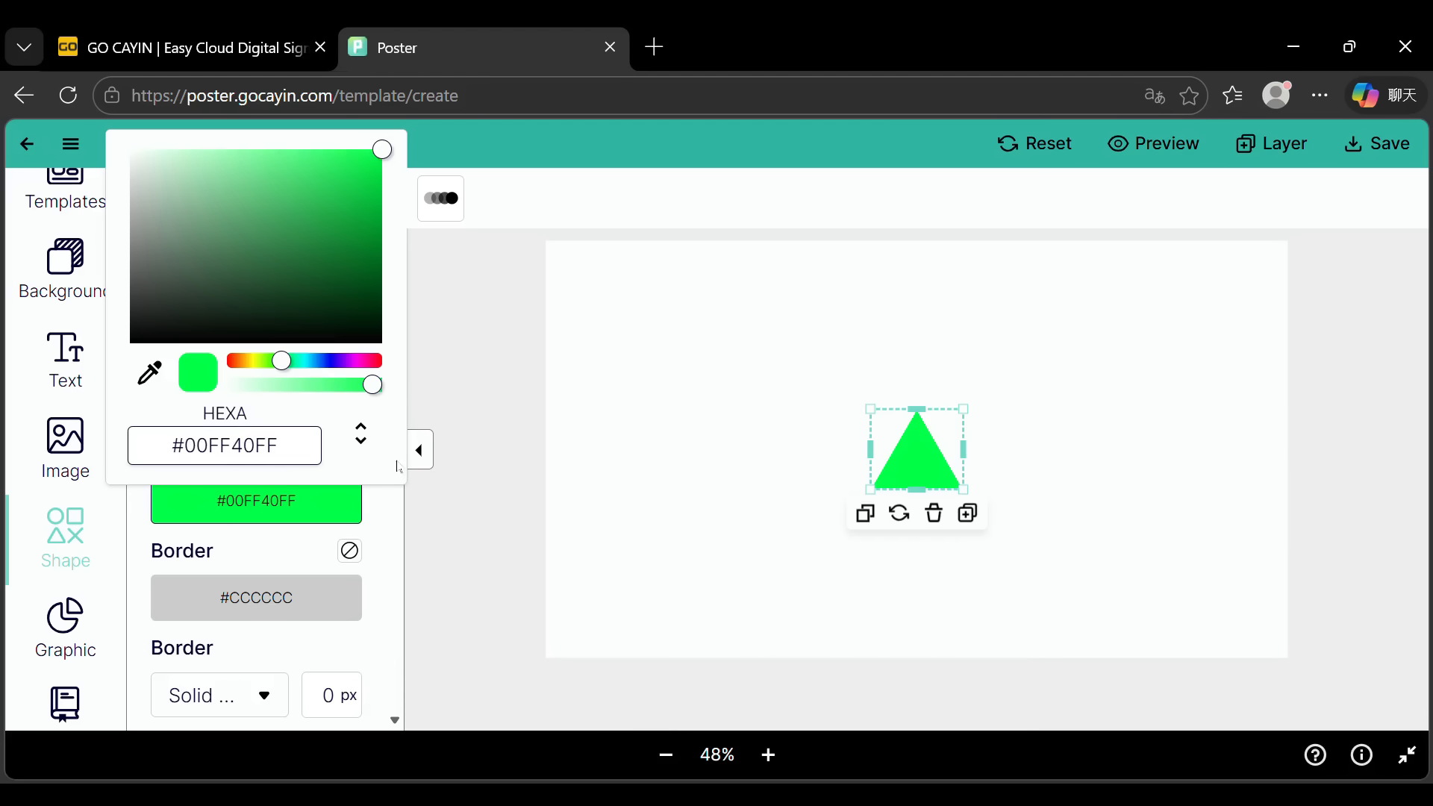
{"action": "left_click", "coordinate": [384, 515]}
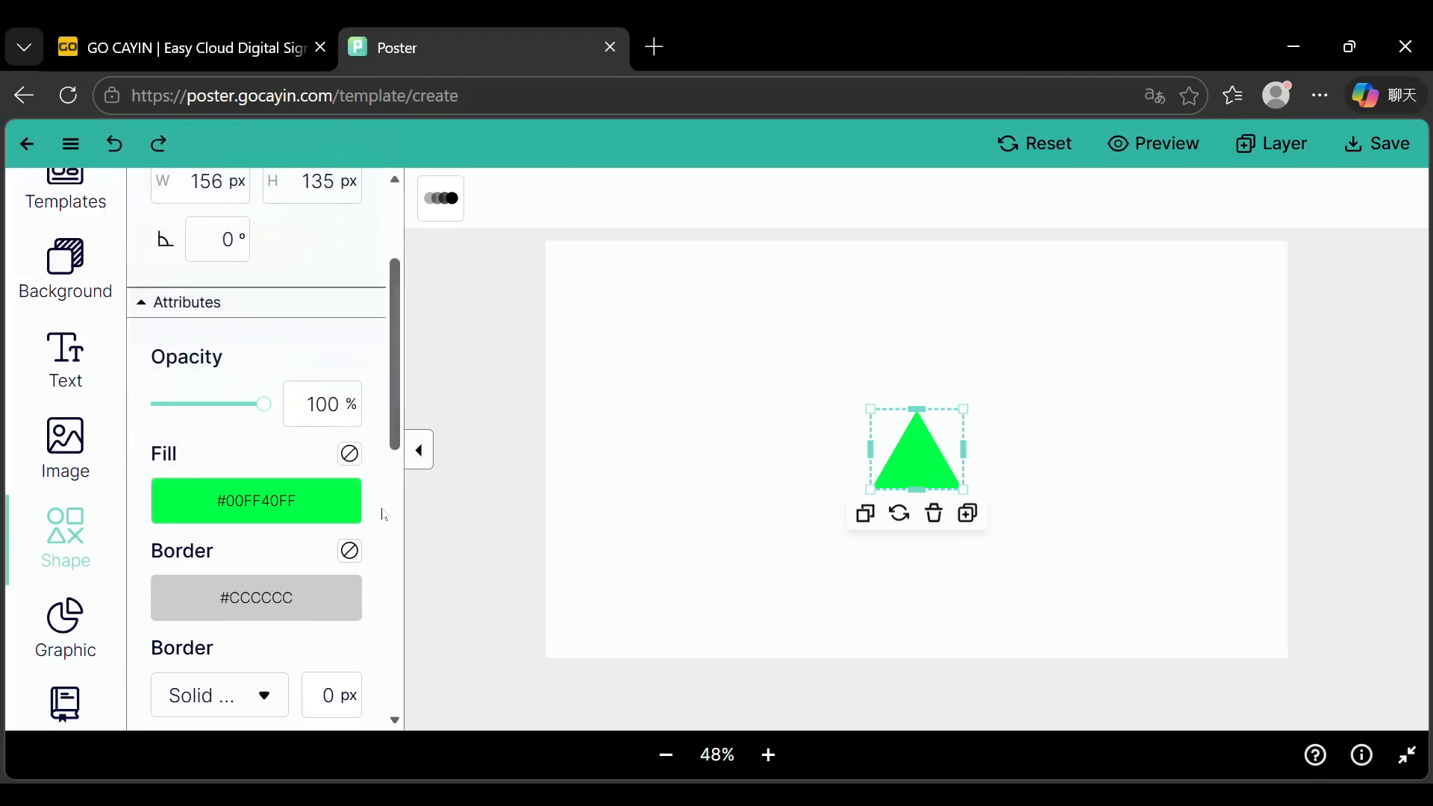
Step: Remove the triangle's fill and give it a yellow fill, #FFE600FF
{"action": "left_click", "coordinate": [350, 454]}
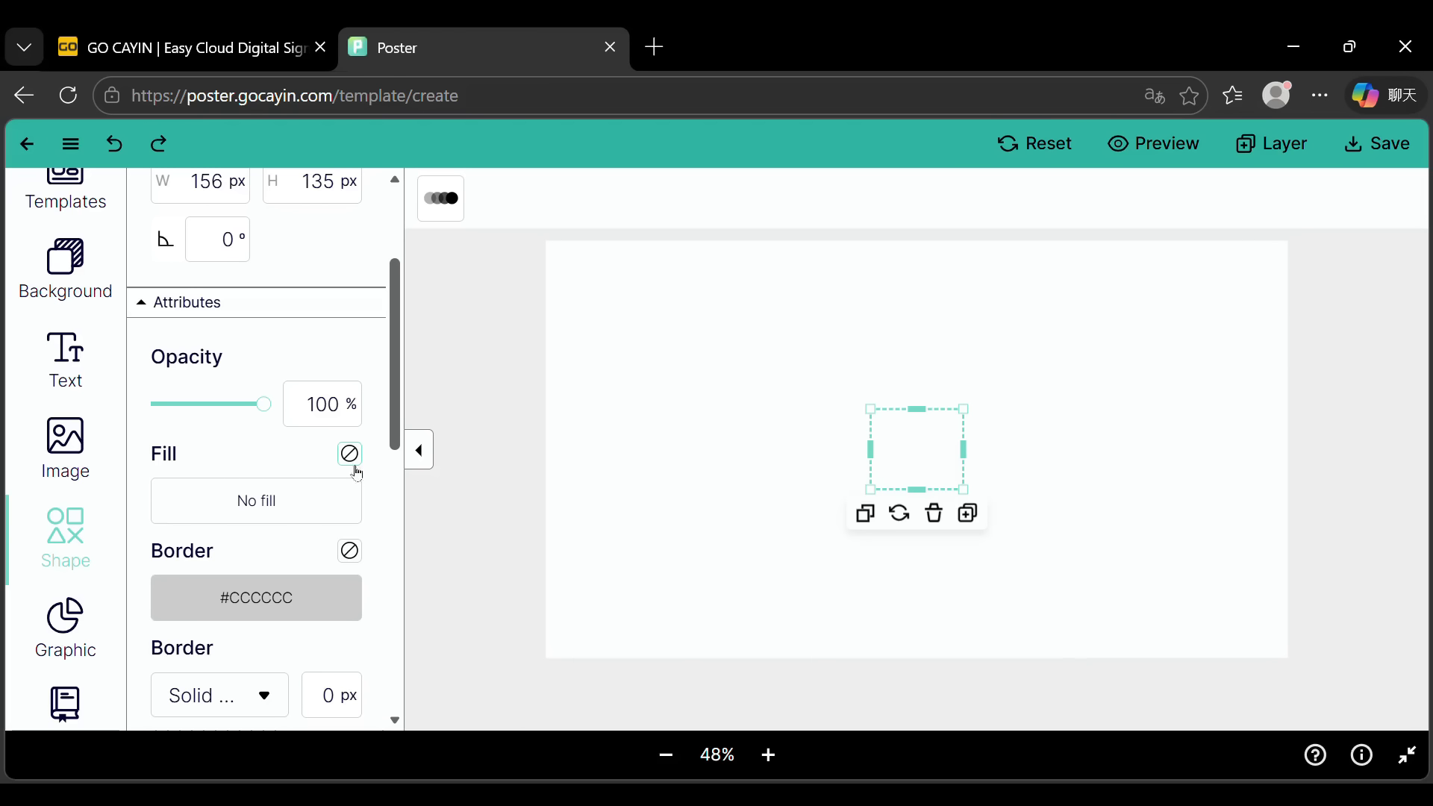
{"action": "left_click", "coordinate": [349, 454]}
{"action": "left_click", "coordinate": [329, 497]}
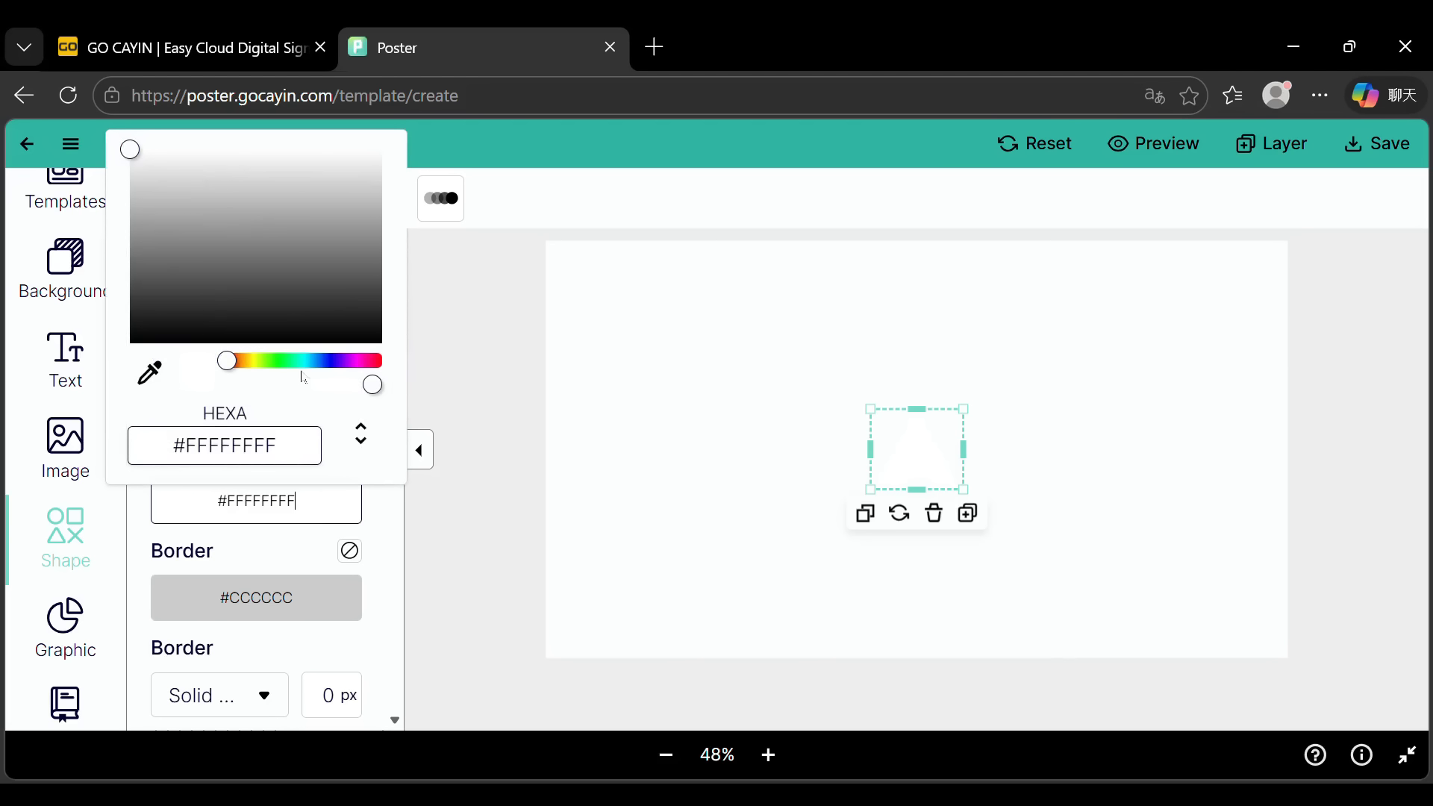
{"action": "left_click", "coordinate": [249, 362]}
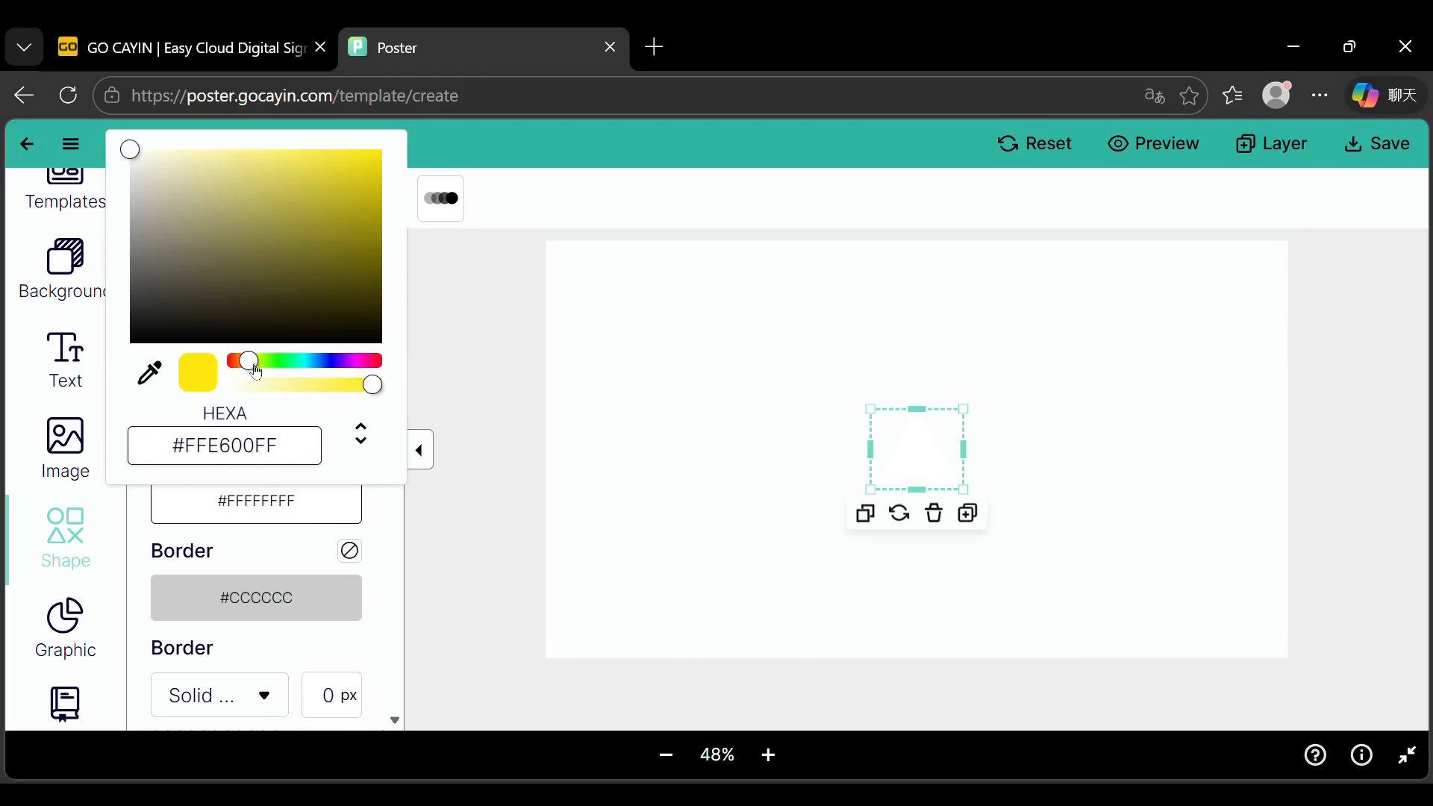
{"action": "left_click", "coordinate": [390, 525]}
Step: Give the triangle a blue border, #0D00FFFF, with a width of 10 px
{"action": "scroll", "coordinate": [381, 526], "scroll_direction": "down", "scroll_amount": 1}
{"action": "scroll", "coordinate": [381, 526], "scroll_direction": "down", "scroll_amount": 3}
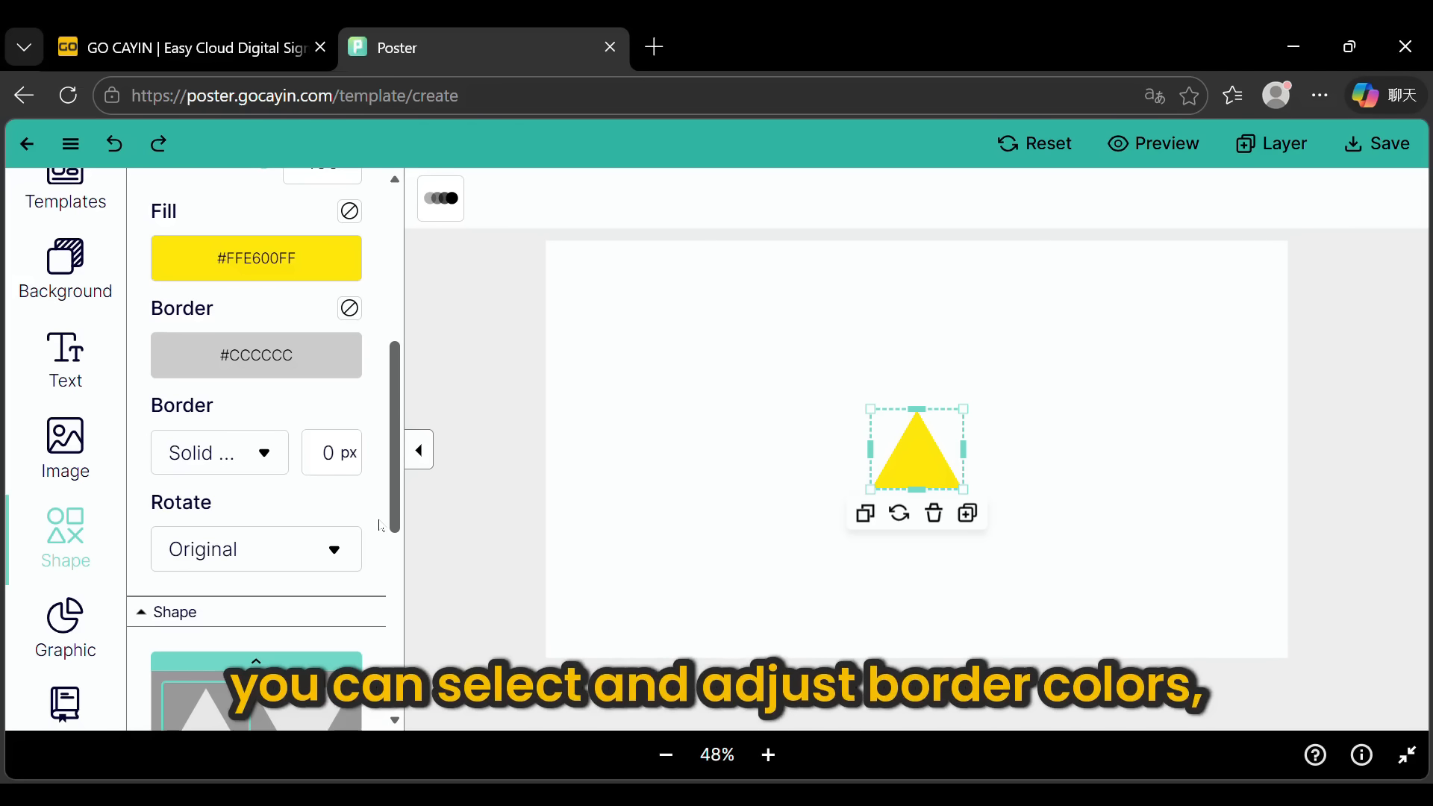
{"action": "left_click", "coordinate": [277, 358]}
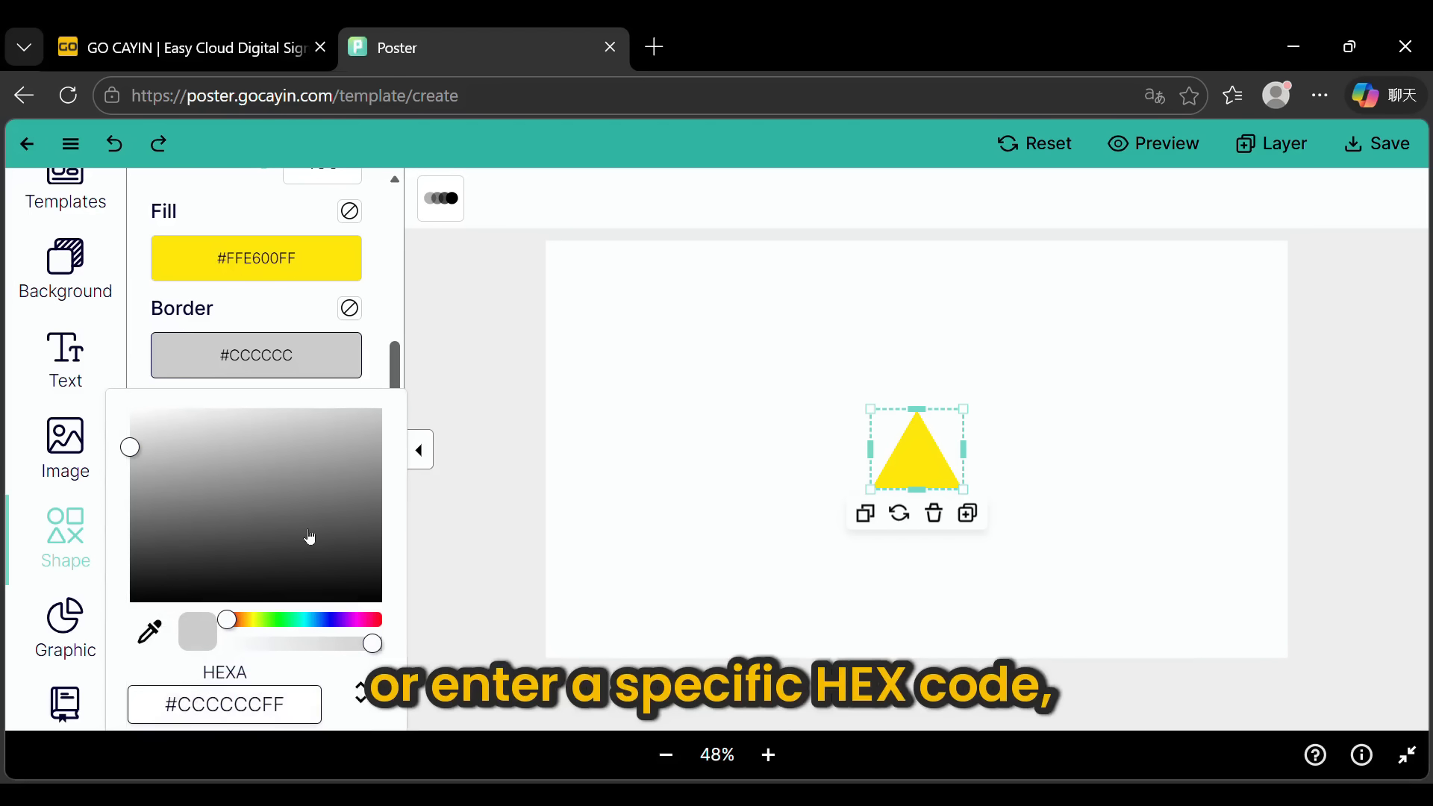
{"action": "left_click", "coordinate": [361, 692]}
{"action": "left_click", "coordinate": [363, 692]}
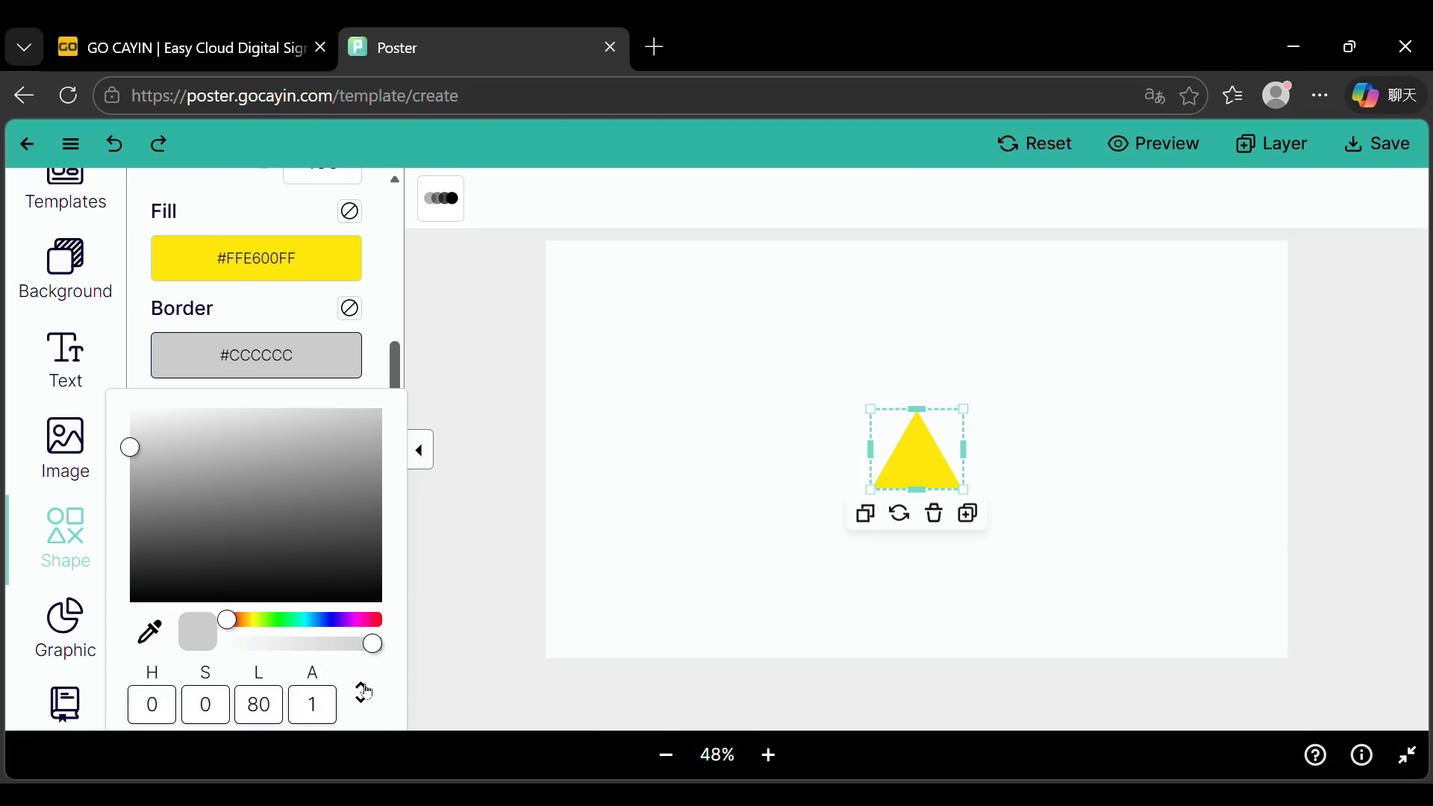
{"action": "left_click", "coordinate": [363, 692]}
{"action": "left_click", "coordinate": [327, 621]}
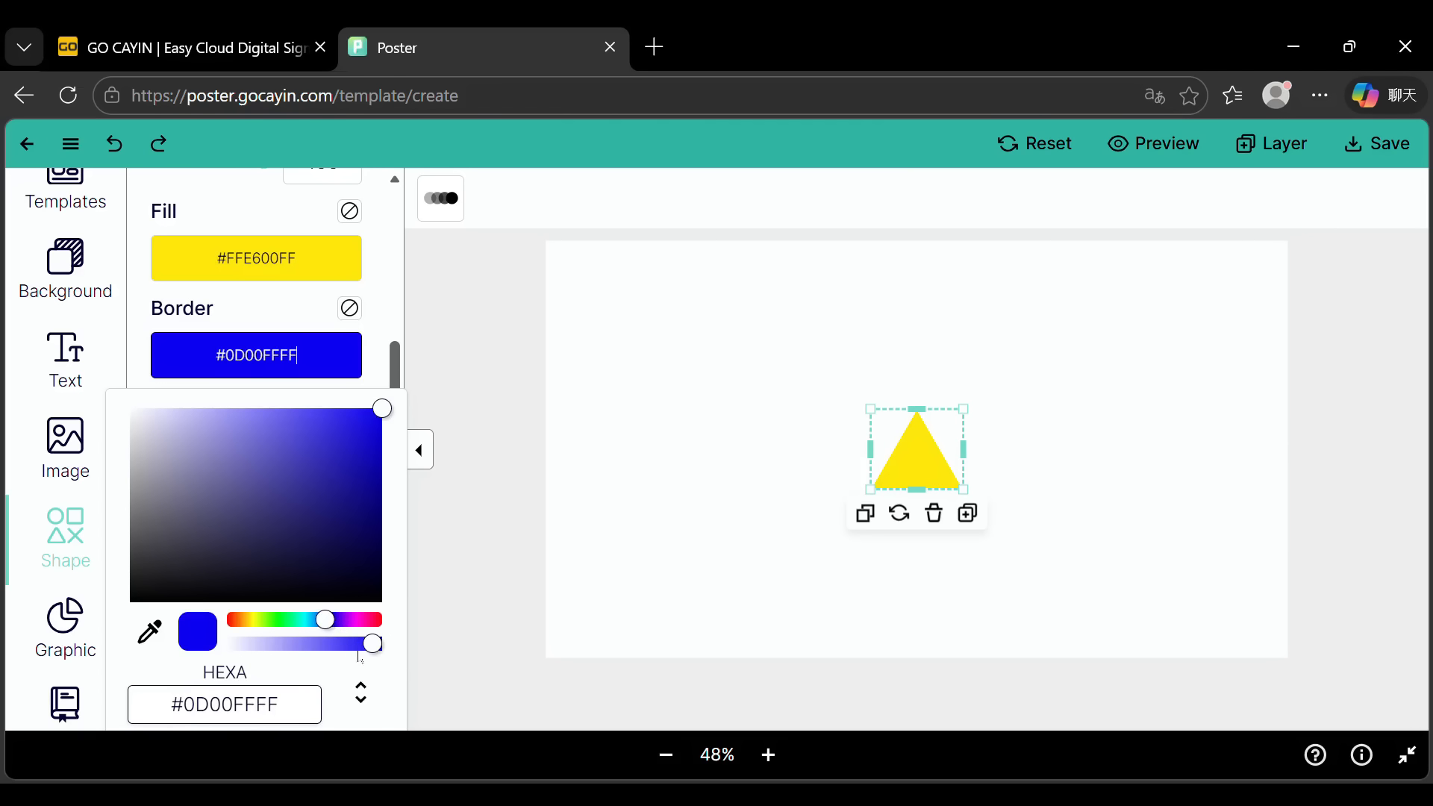
{"action": "left_click", "coordinate": [374, 385]}
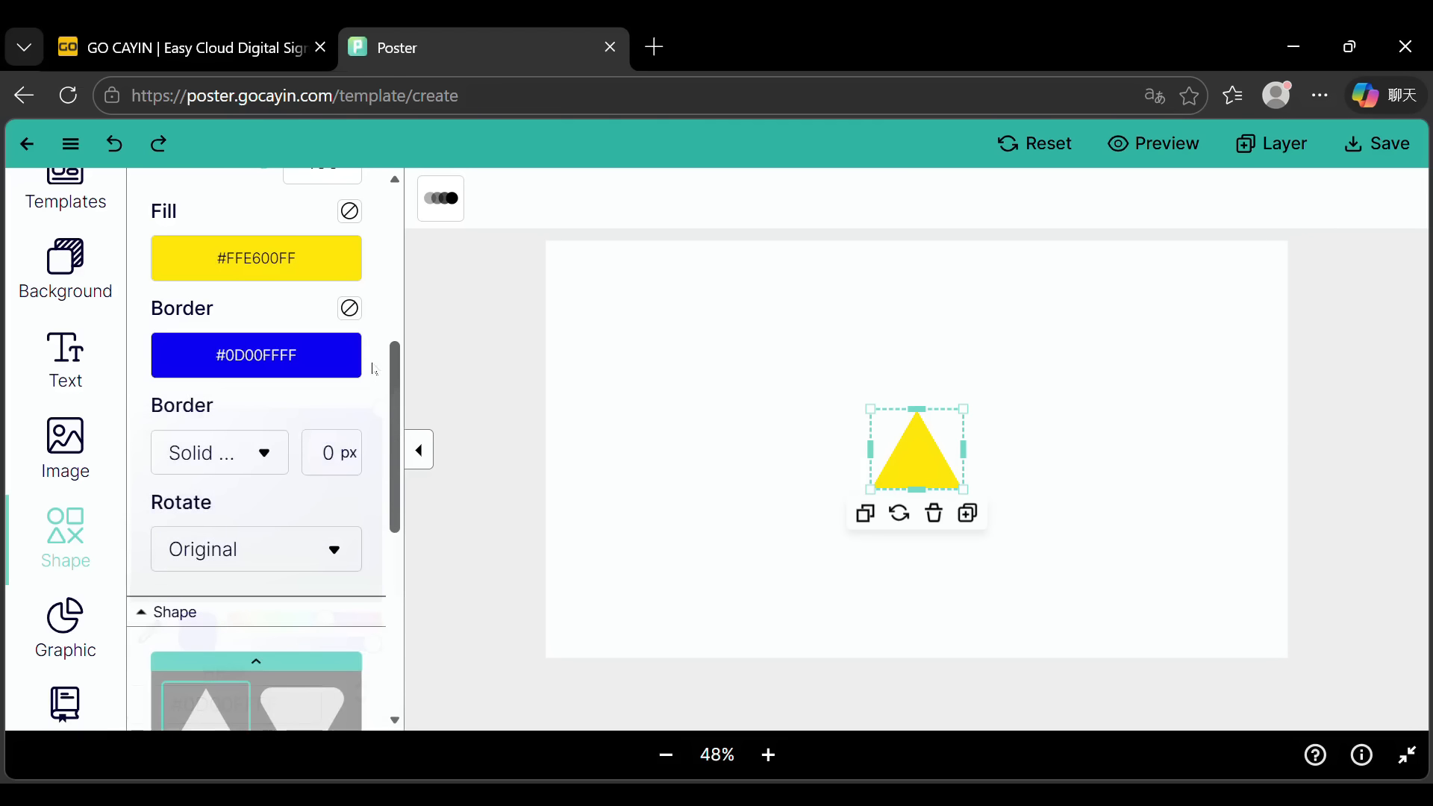
{"action": "double_click", "coordinate": [339, 461]}
{"action": "type", "text": "10"}
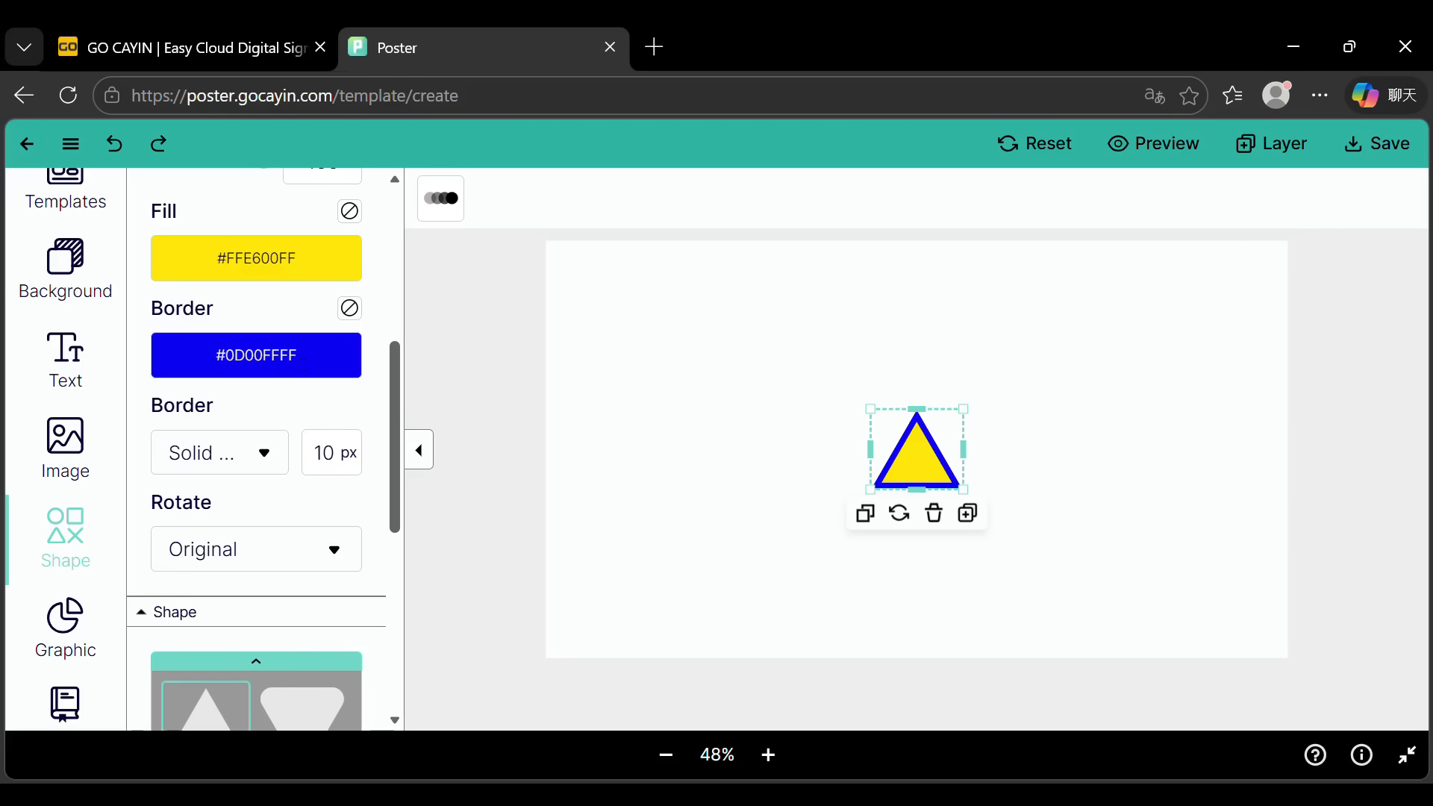
Step: Change the triangle's border colour to magenta, #FF00FFFF
{"action": "left_click", "coordinate": [302, 364]}
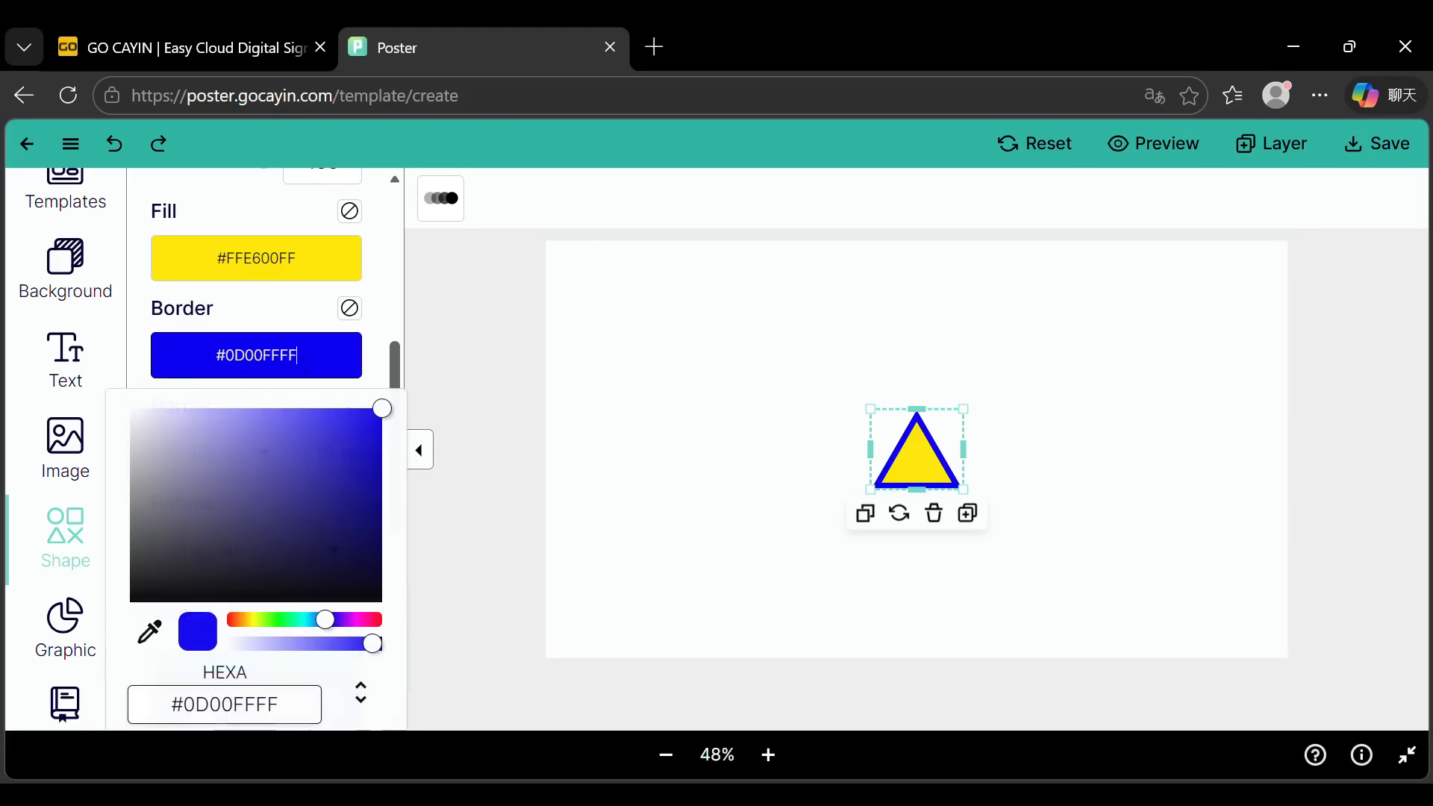
{"action": "left_click", "coordinate": [280, 621]}
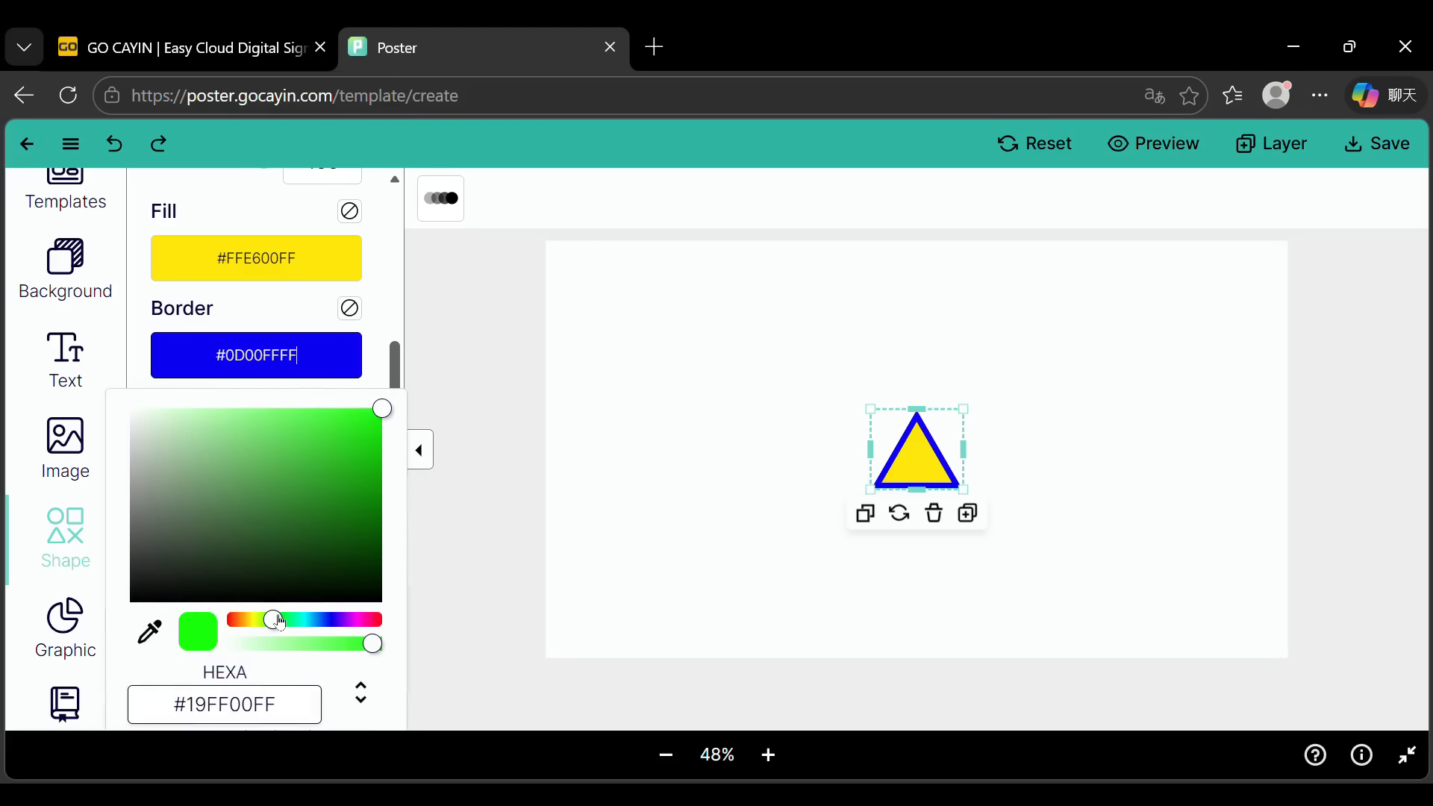
{"action": "left_click", "coordinate": [355, 623]}
{"action": "left_click", "coordinate": [371, 350]}
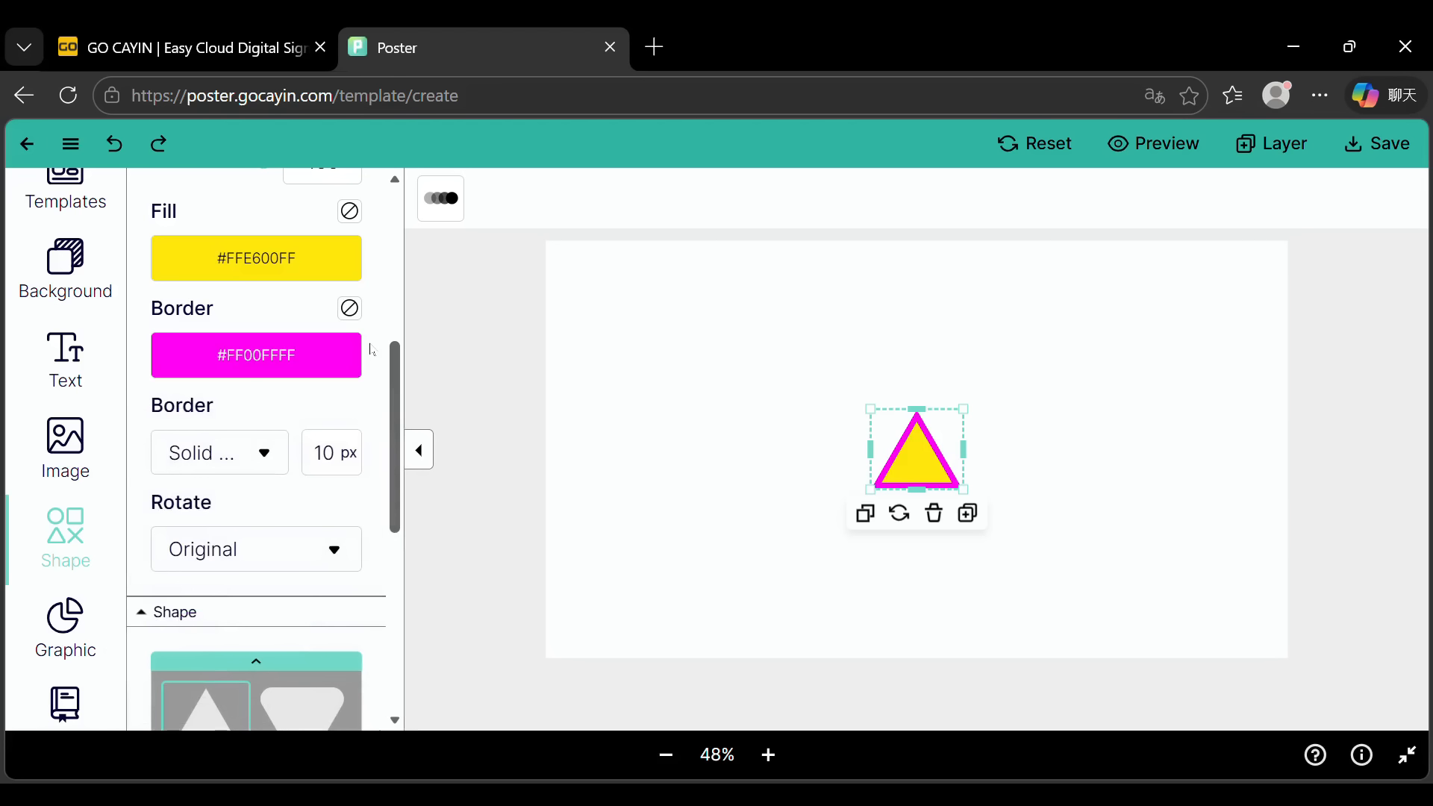
Step: Set the triangle's border width to 20 px
{"action": "left_click", "coordinate": [339, 460]}
{"action": "key", "text": "BackSpace"}
{"action": "key", "text": "BackSpace"}
{"action": "type", "text": "200"}
{"action": "key", "text": "BackSpace"}
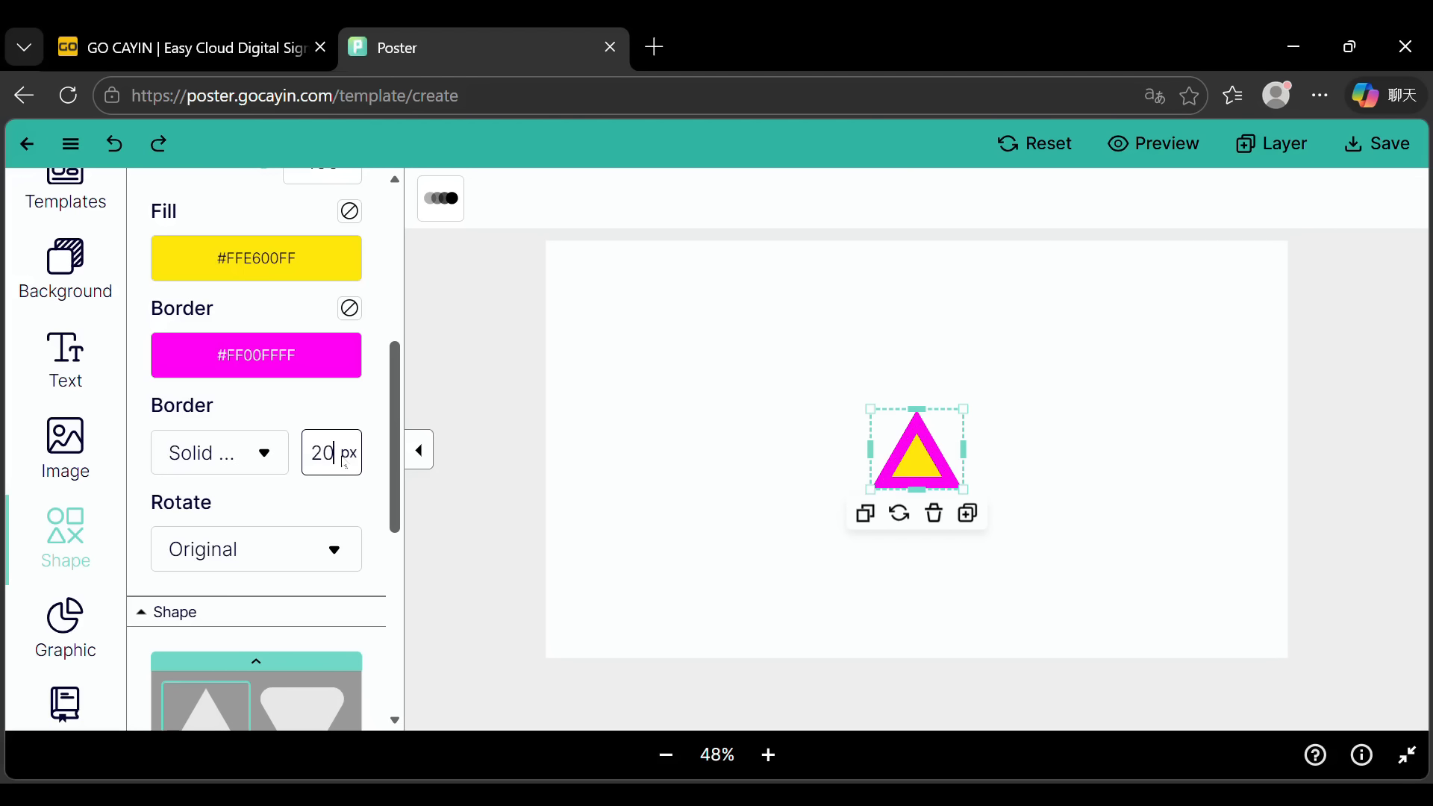
Step: Change the triangle's border style to Dashed Line and bring up the line style choices again
{"action": "left_click", "coordinate": [274, 473]}
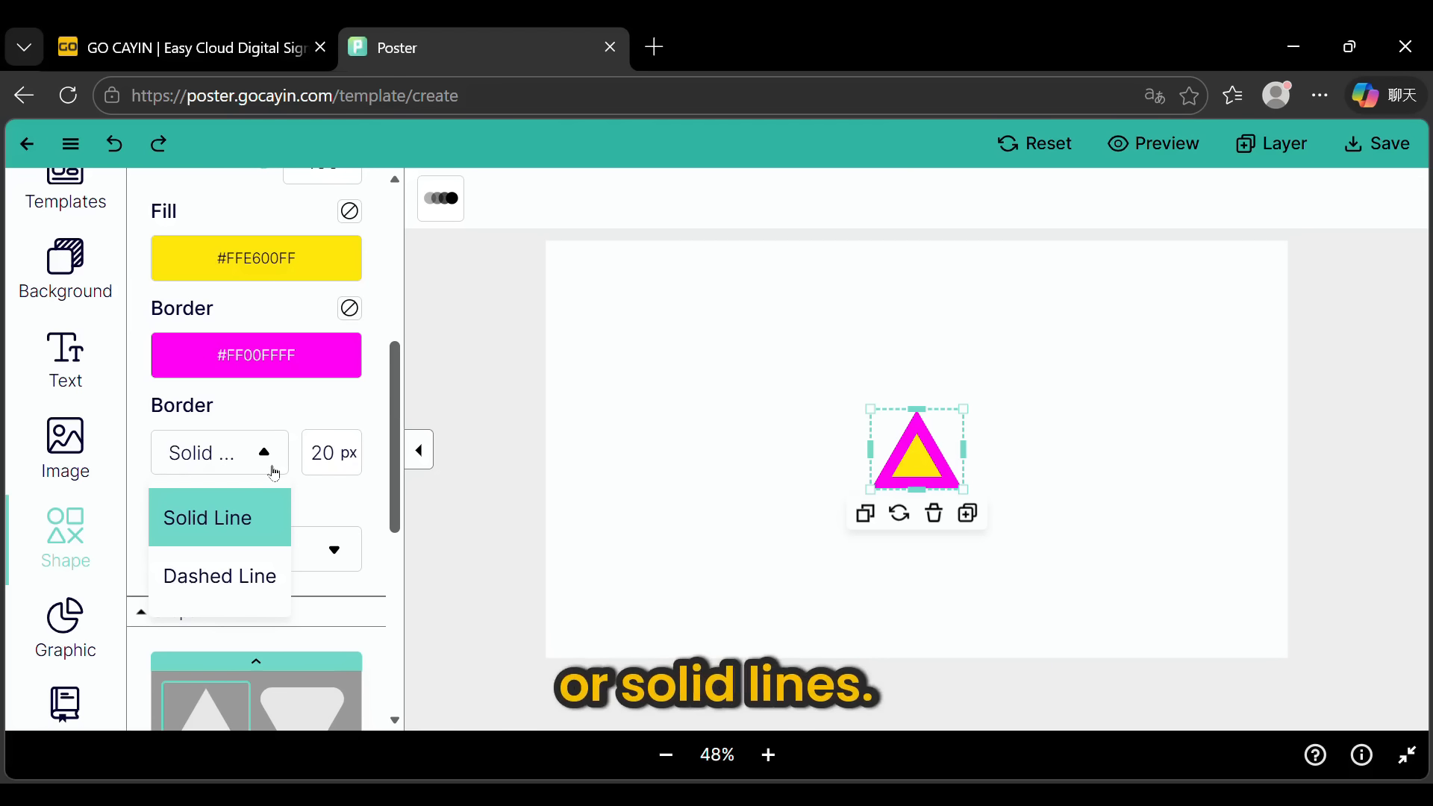
{"action": "left_click", "coordinate": [274, 574]}
{"action": "left_click", "coordinate": [240, 455]}
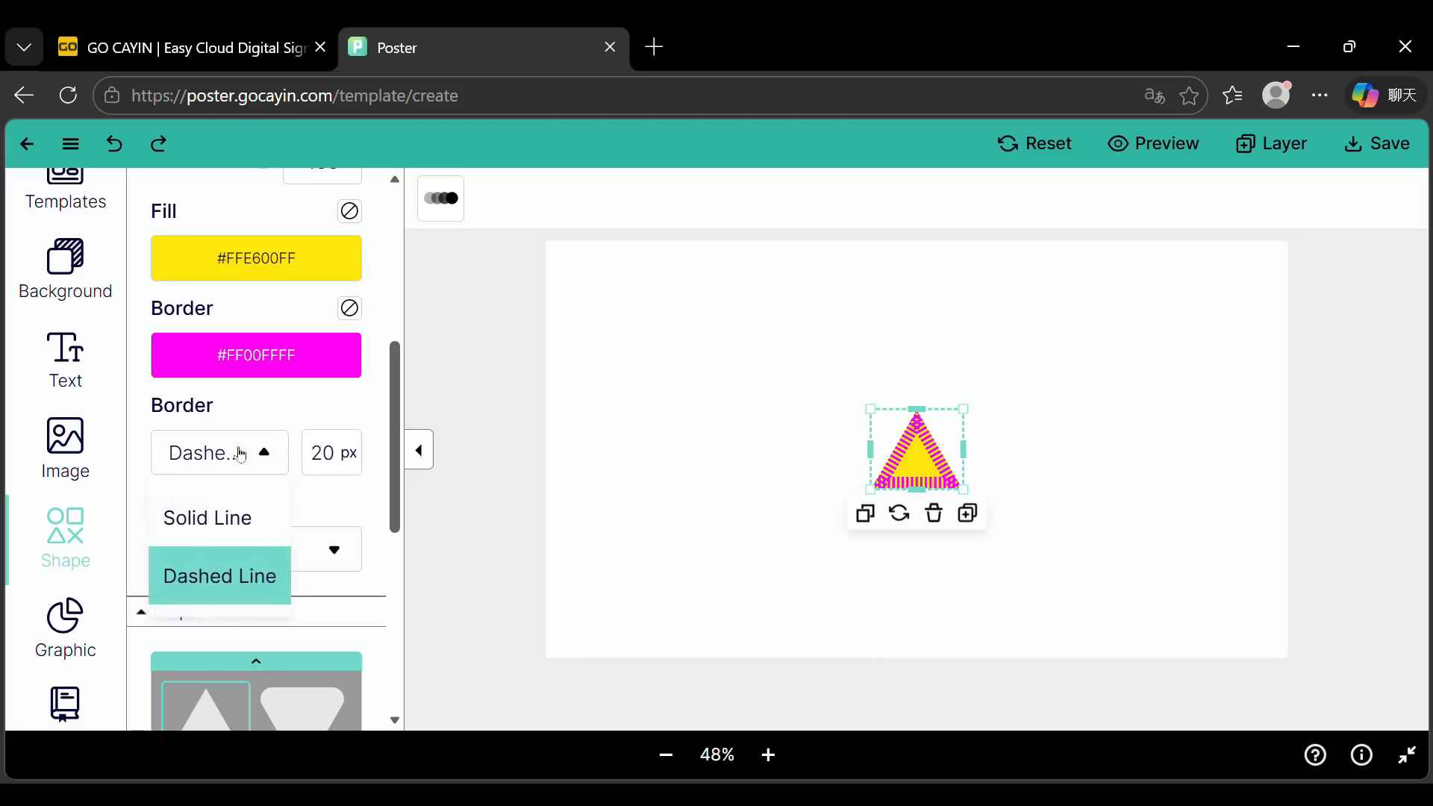
Step: Change the triangle's border style to a solid line and set its border color to no fill
{"action": "left_click", "coordinate": [248, 515]}
{"action": "left_click_drag", "start_coordinate": [396, 414], "coordinate": [395, 389]}
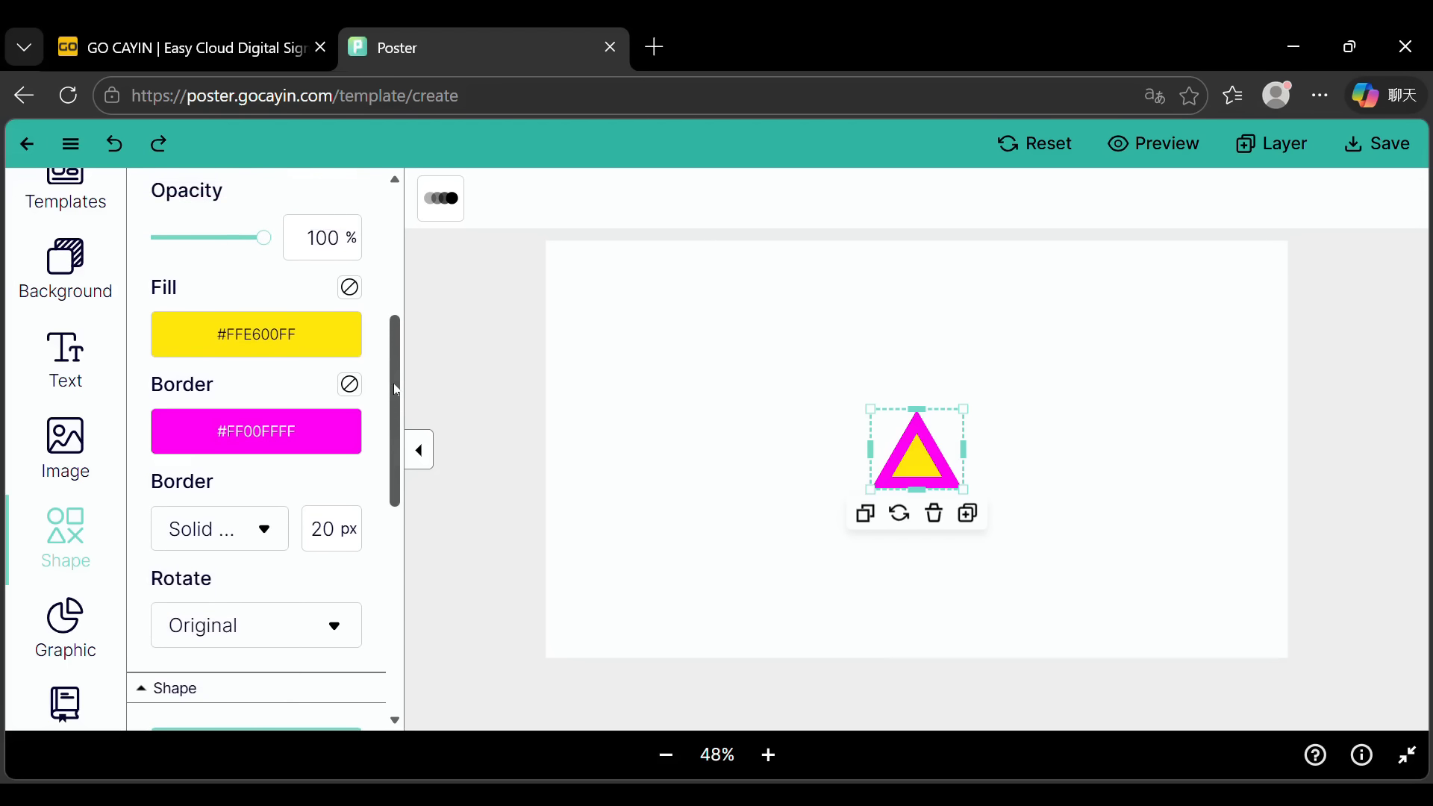
{"action": "left_click", "coordinate": [350, 392]}
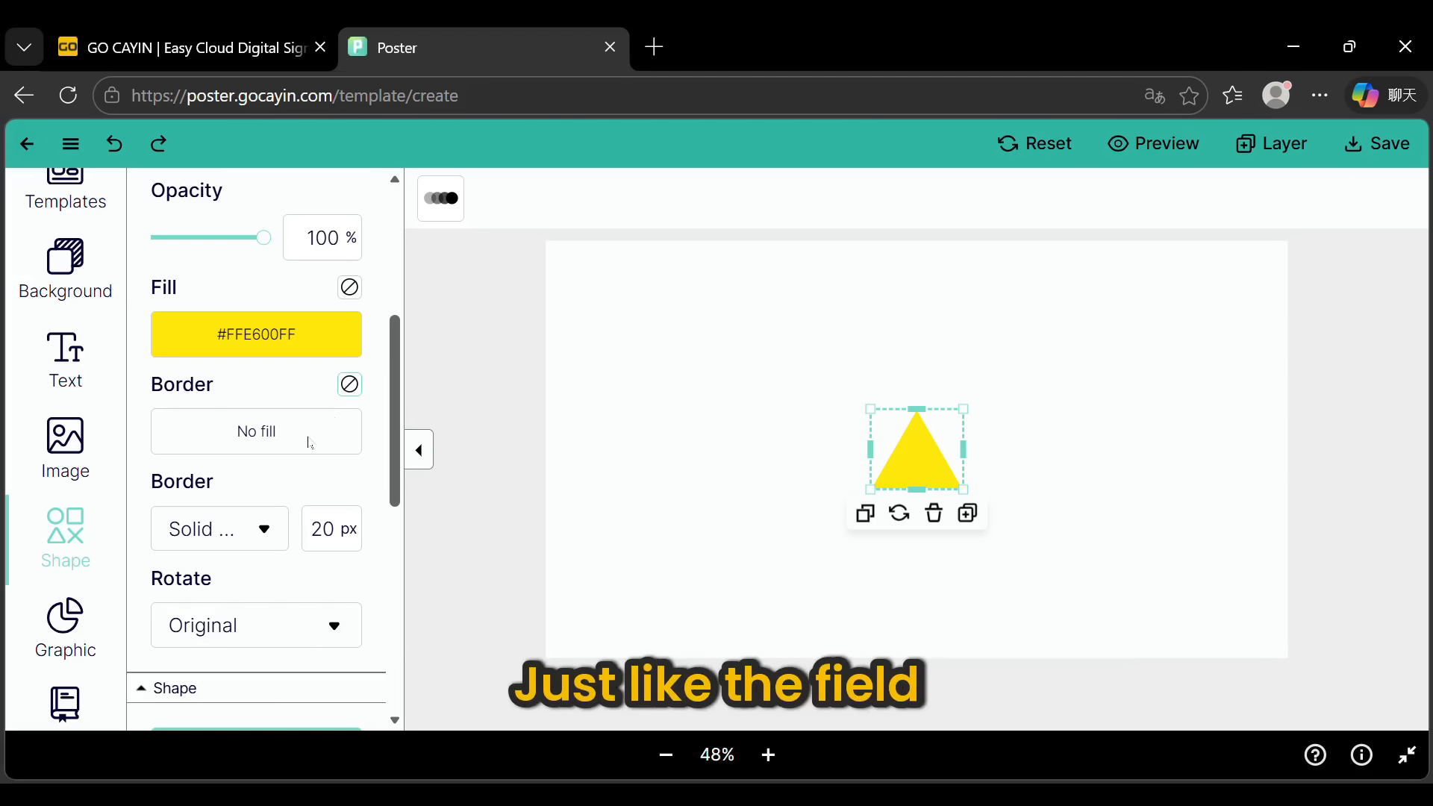
{"action": "left_click", "coordinate": [350, 384]}
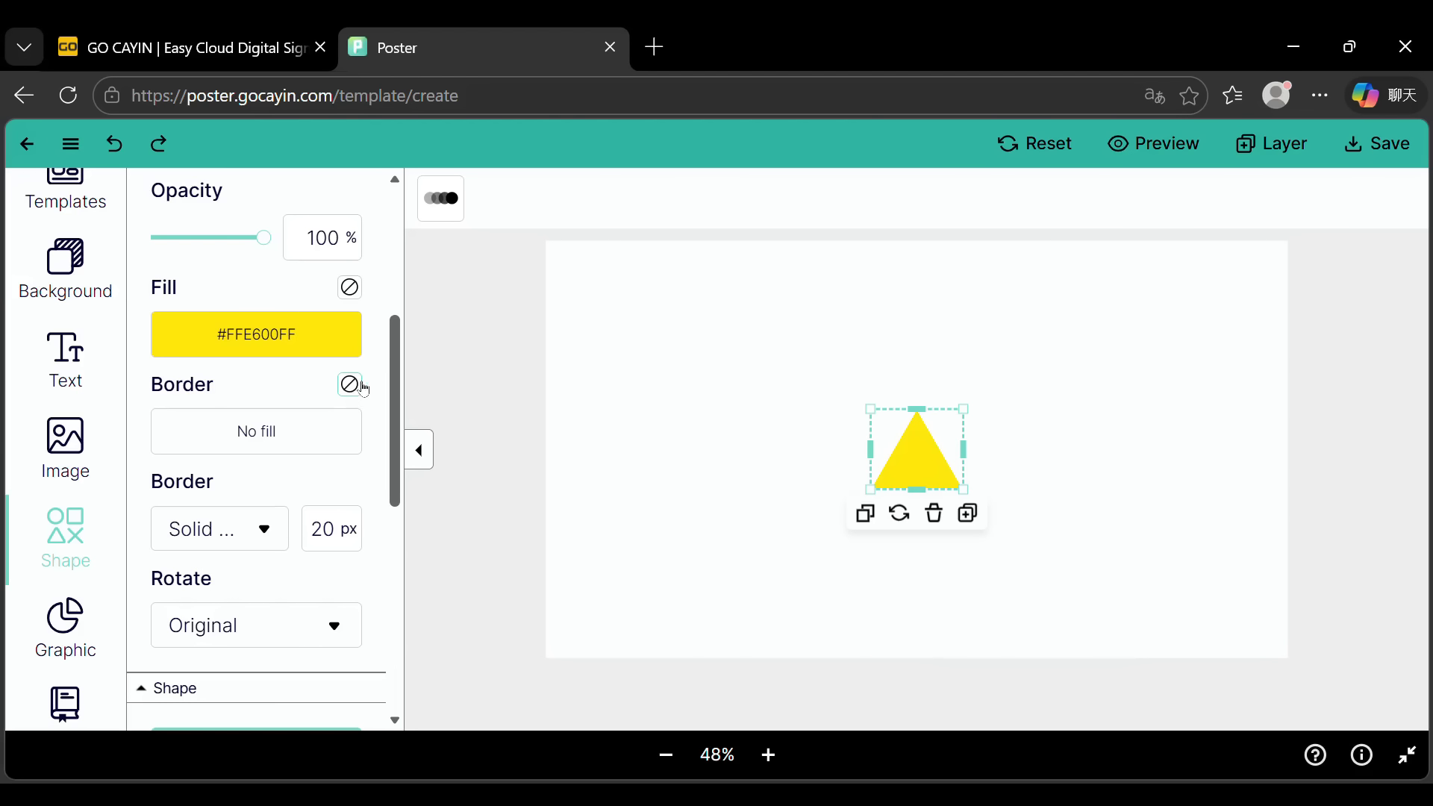
Step: Give the triangle a cyan border in color #00E5FFFF
{"action": "left_click", "coordinate": [312, 440]}
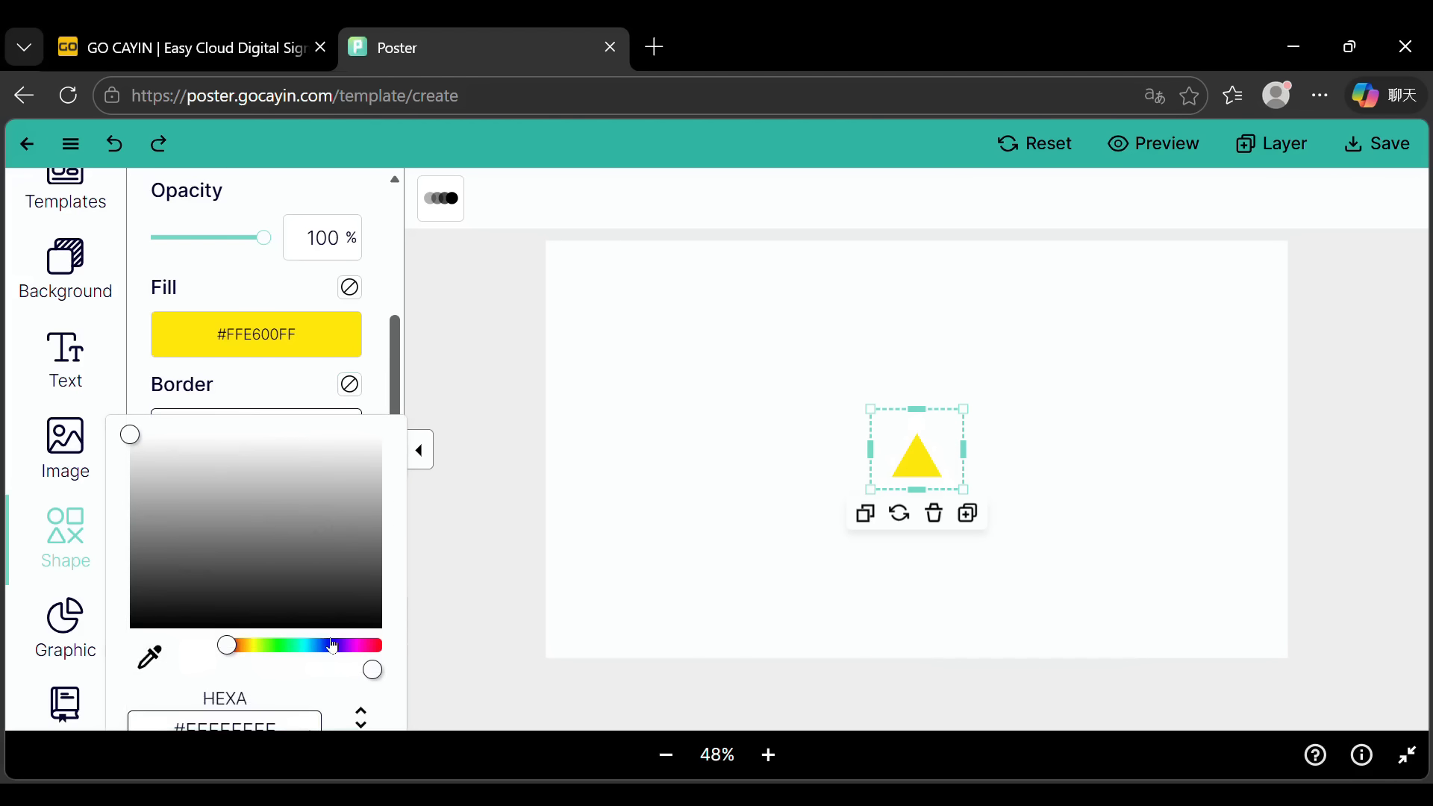
{"action": "left_click", "coordinate": [307, 648]}
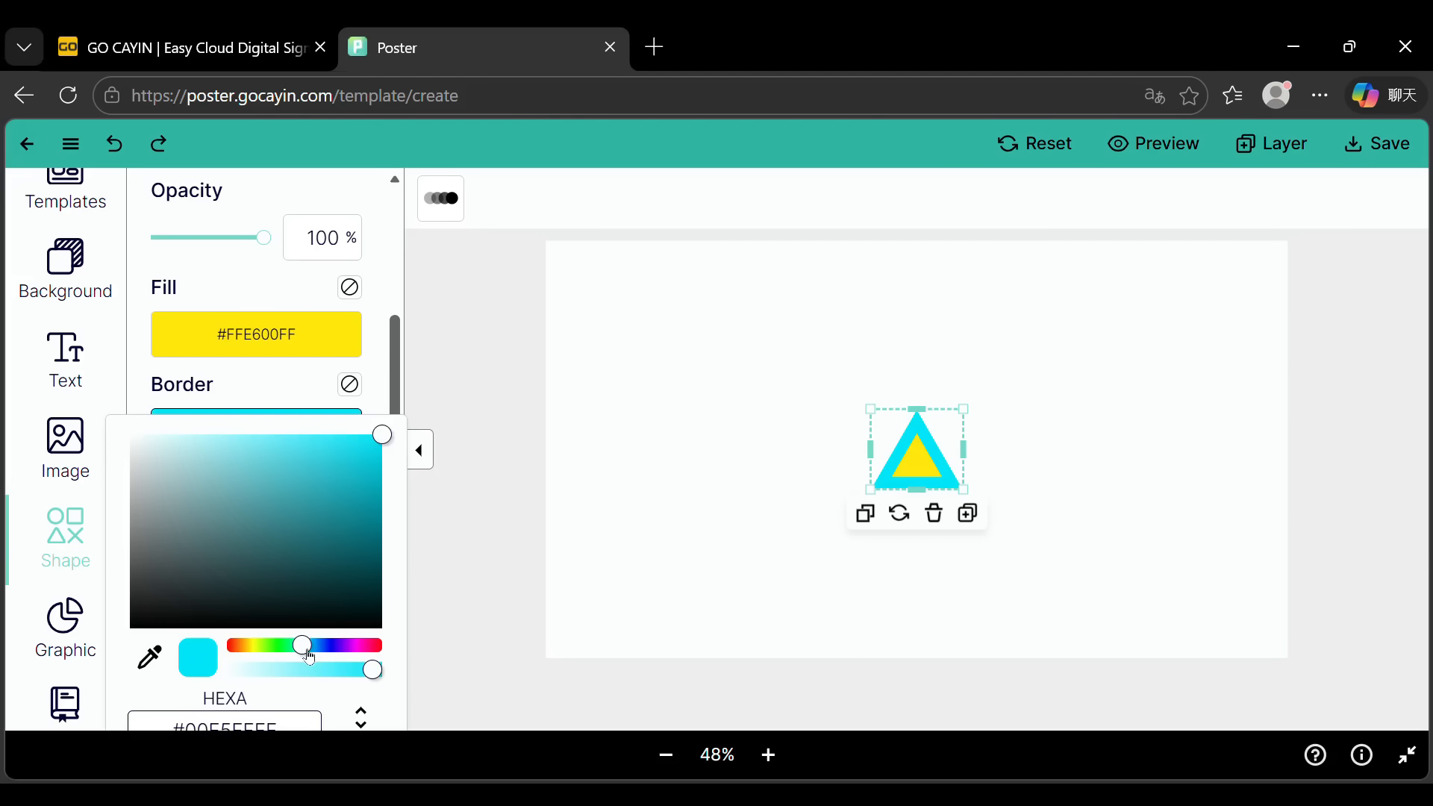
{"action": "left_click", "coordinate": [383, 397]}
{"action": "scroll", "coordinate": [379, 467], "scroll_direction": "down", "scroll_amount": 3}
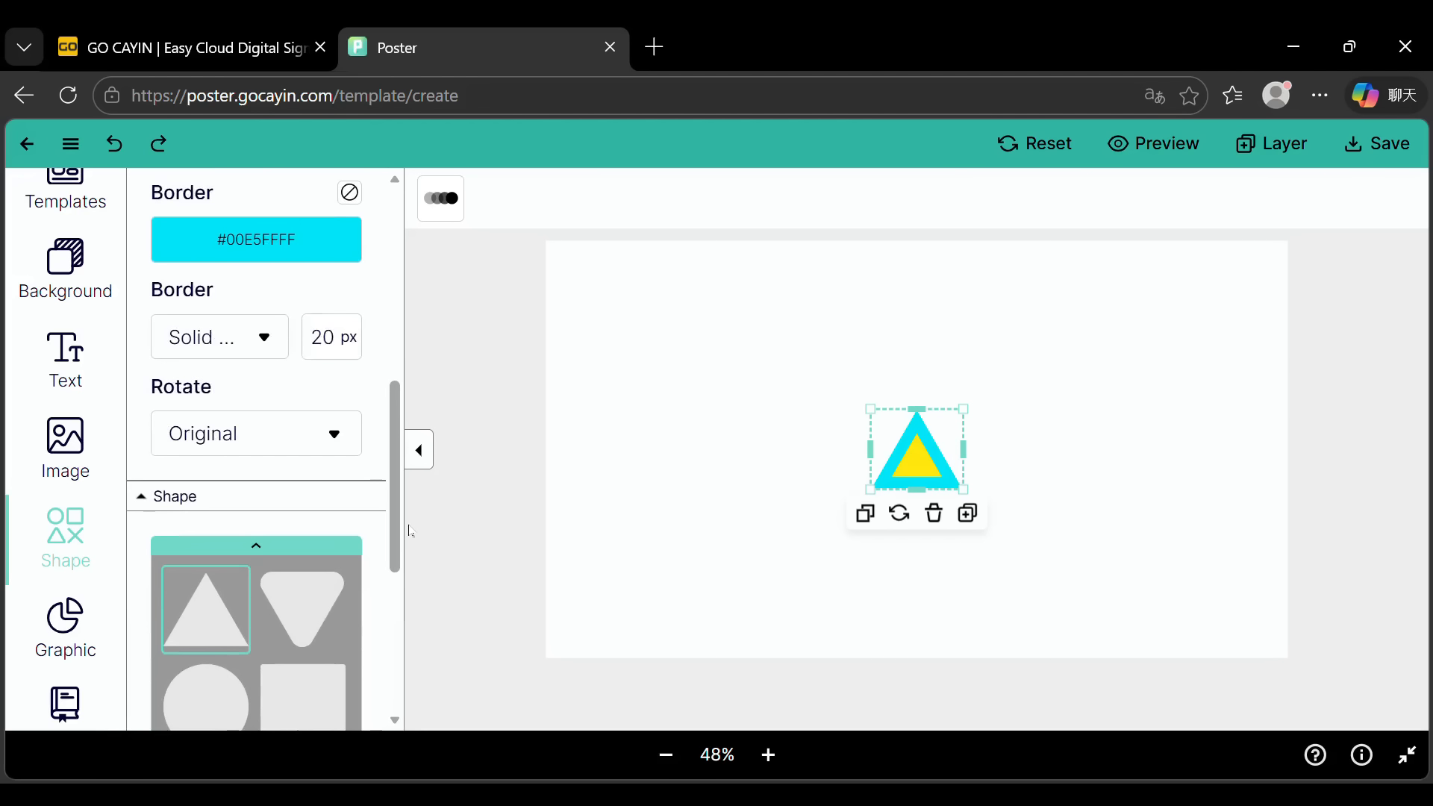
Step: Try the horizontal and vertical flips on the triangle and return it to its original orientation
{"action": "left_click", "coordinate": [268, 435]}
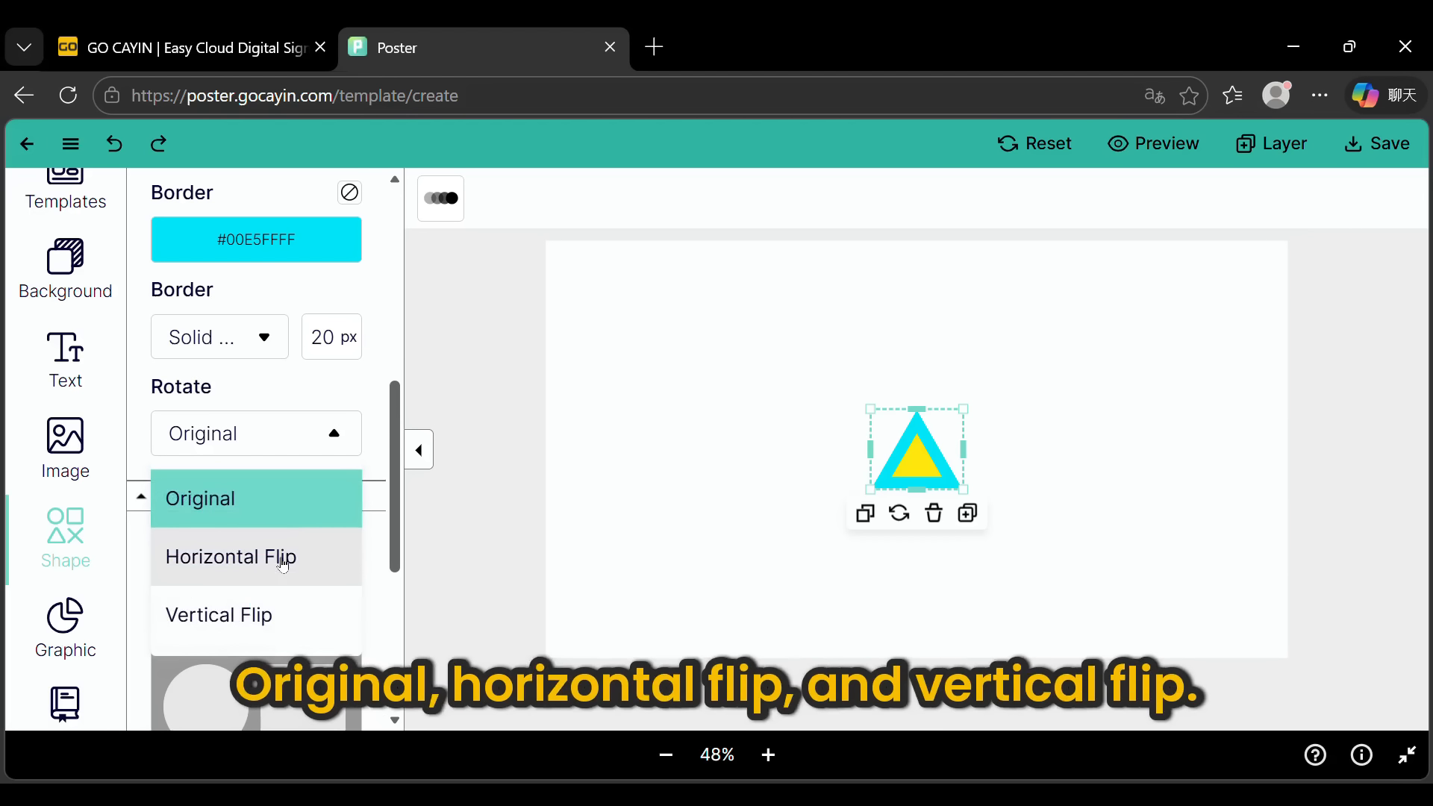
{"action": "left_click", "coordinate": [283, 565]}
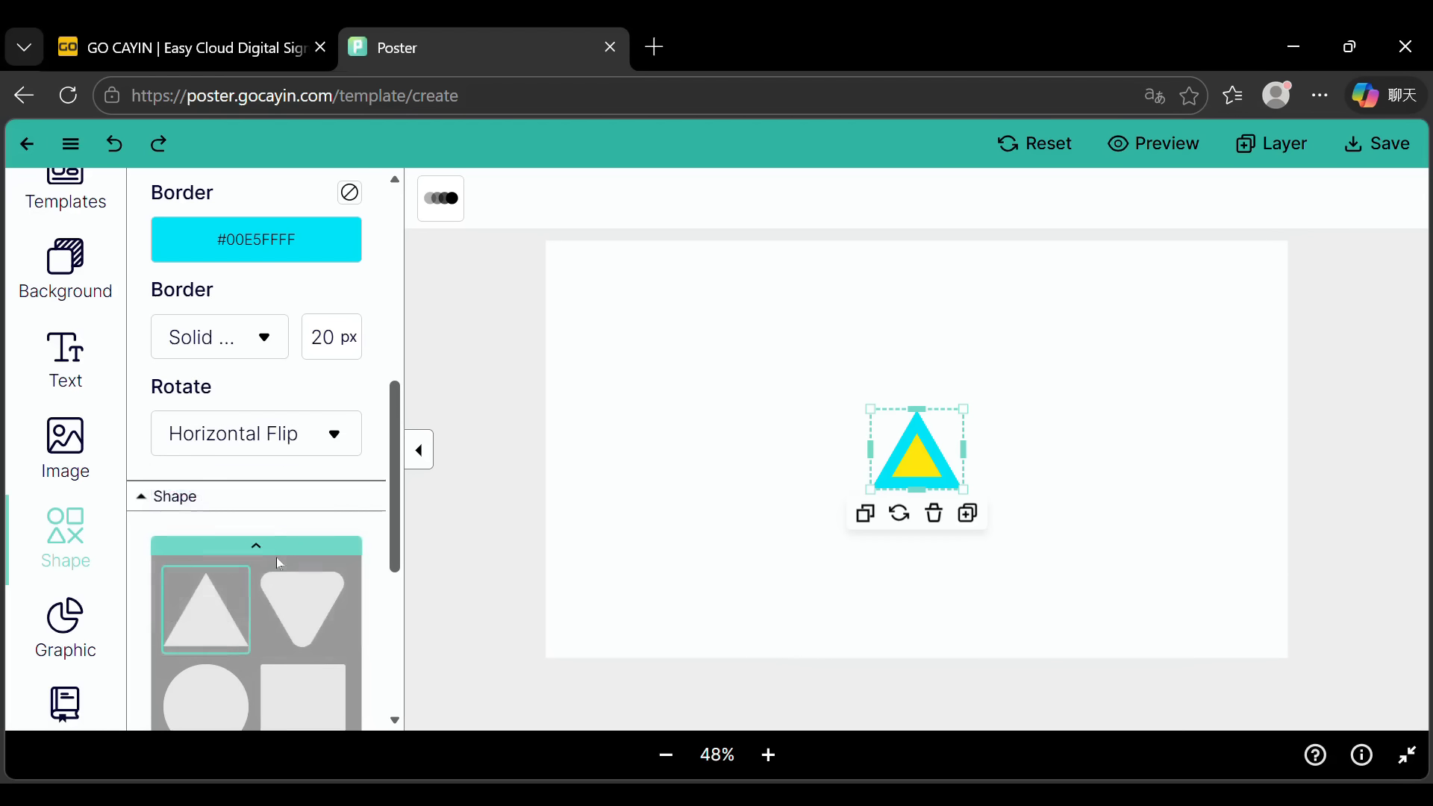
{"action": "left_click", "coordinate": [284, 450]}
{"action": "left_click", "coordinate": [283, 611]}
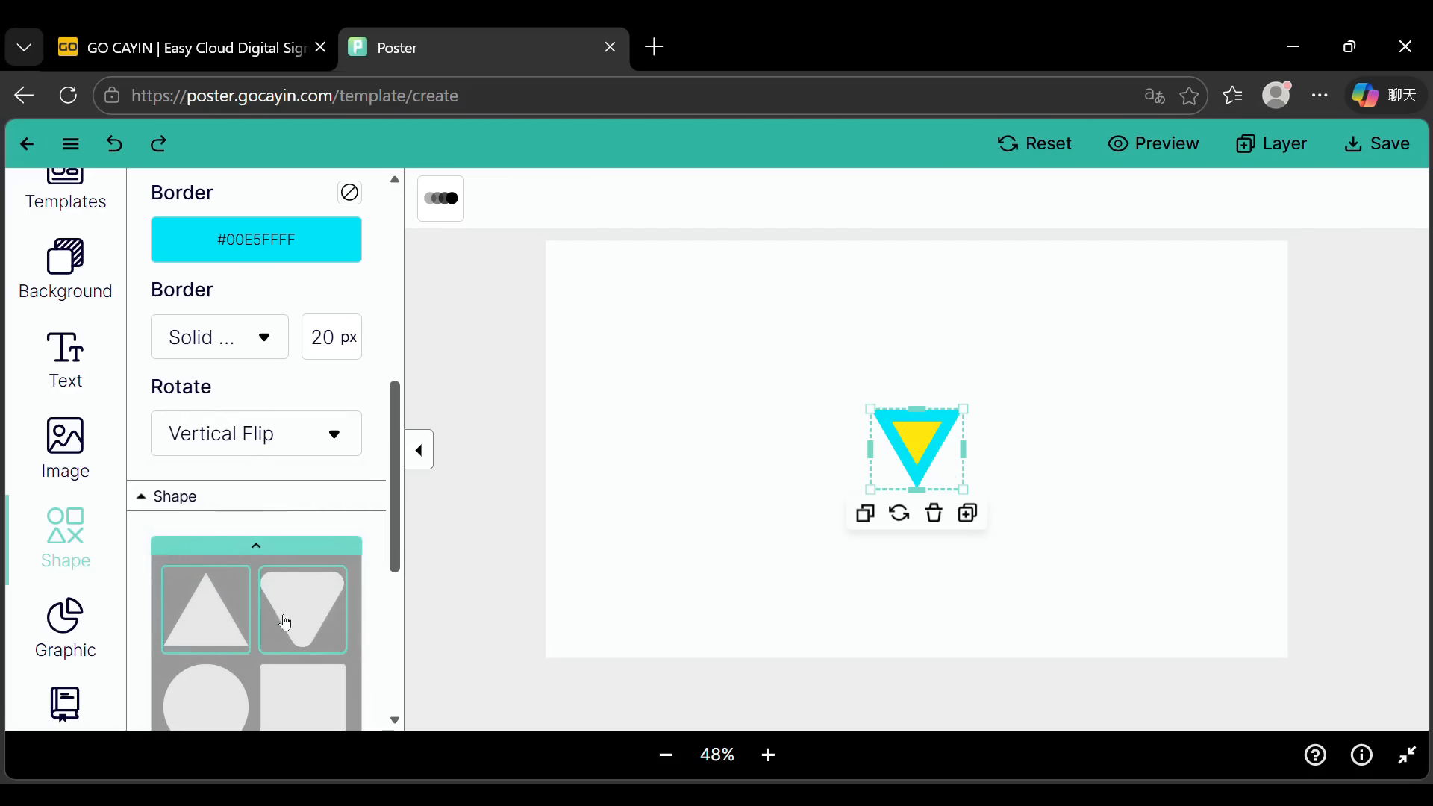
{"action": "left_click", "coordinate": [305, 498]}
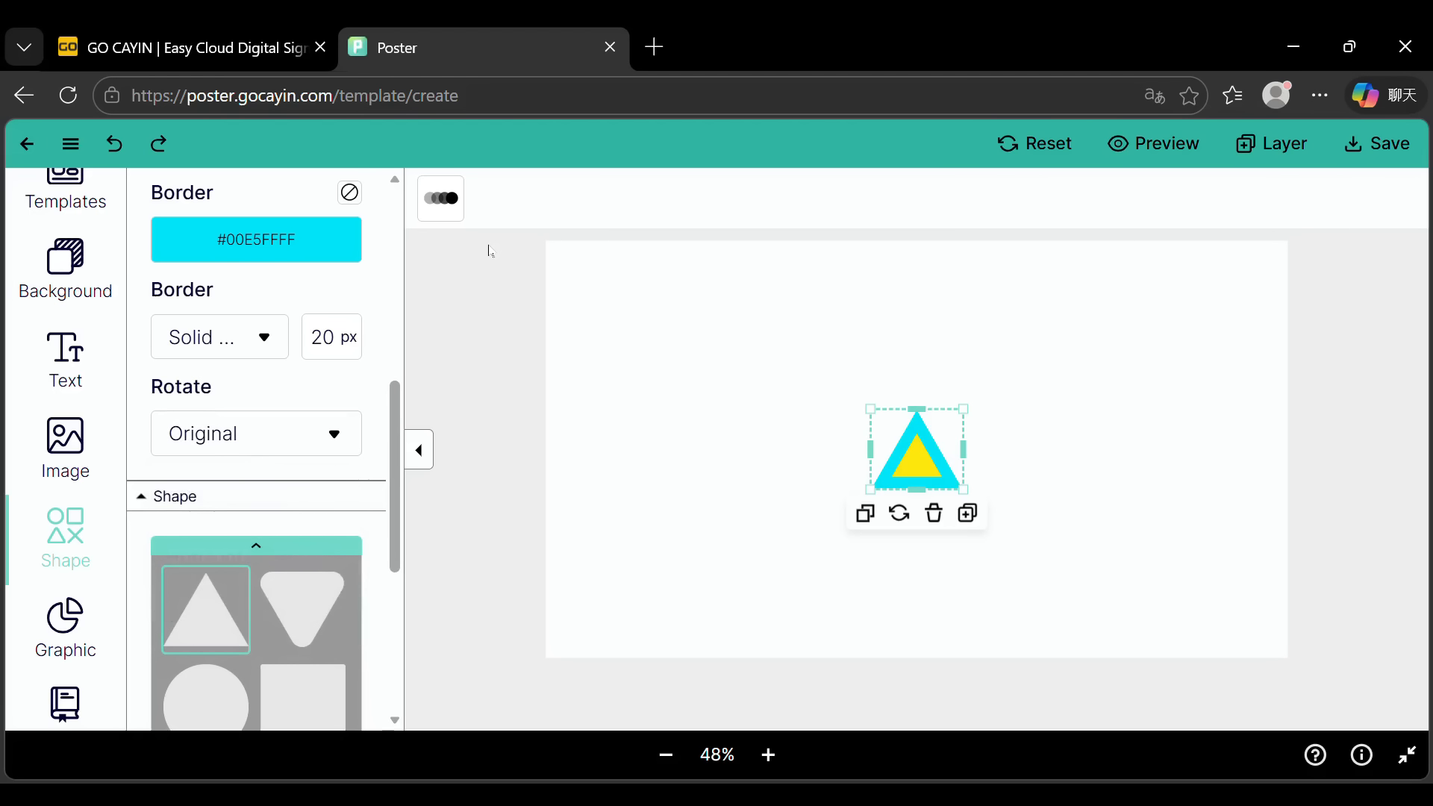
Step: Apply the left-arrow dotted-trail animation to the triangle, with a downward direction and a speed of 2.5 s
{"action": "left_click", "coordinate": [457, 216]}
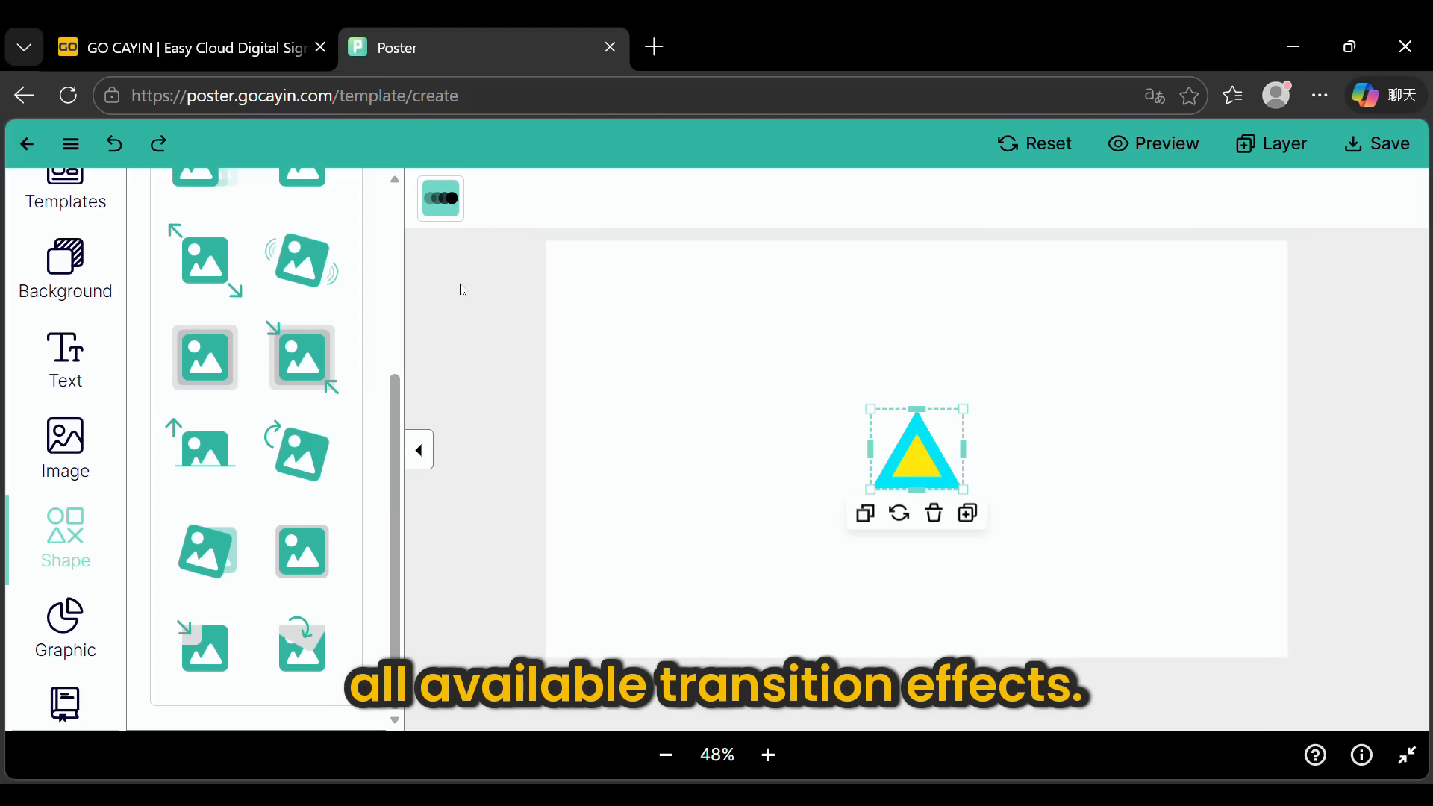
{"action": "scroll", "coordinate": [320, 494], "scroll_direction": "up", "scroll_amount": 4}
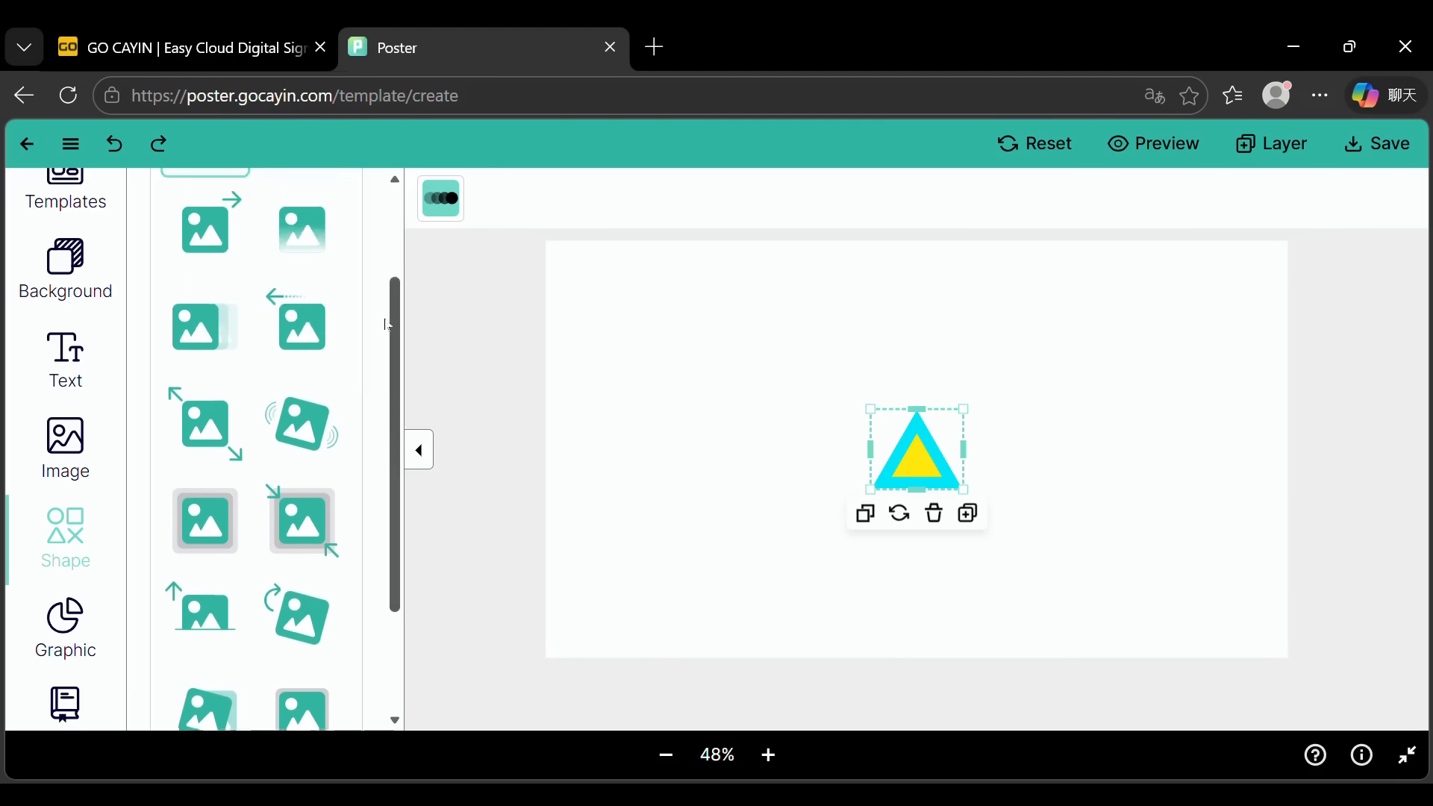
{"action": "left_click", "coordinate": [326, 458]}
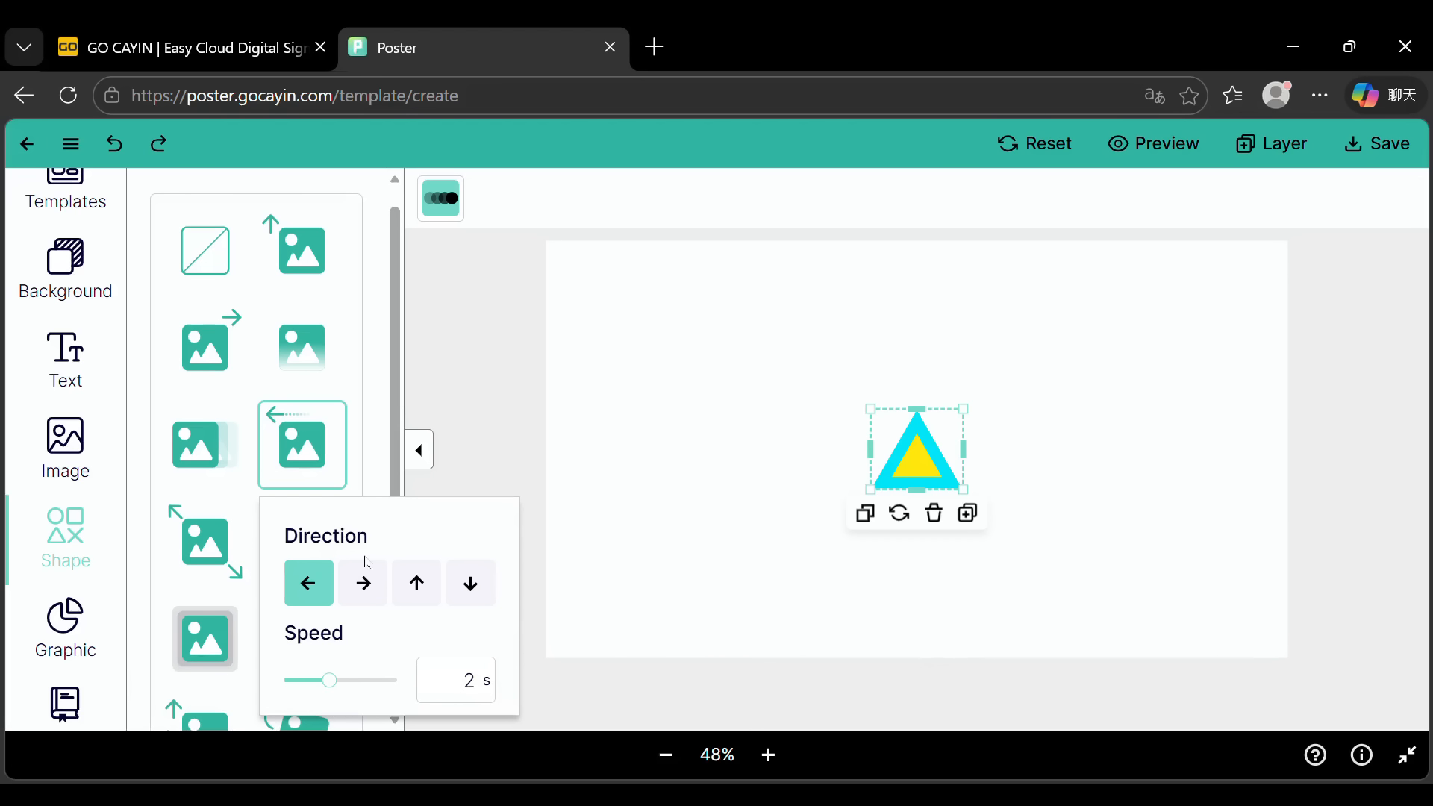
{"action": "left_click", "coordinate": [416, 593]}
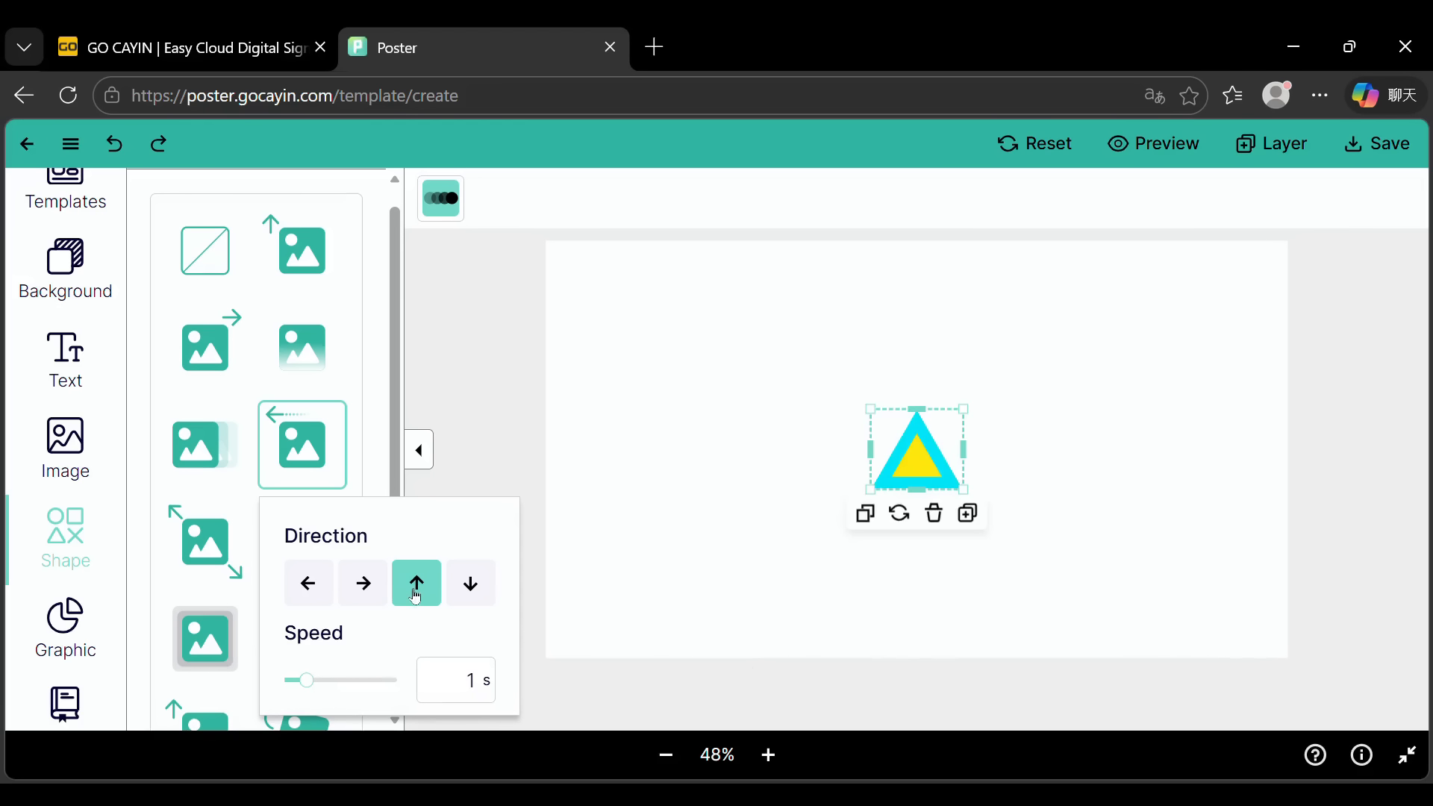
{"action": "left_click", "coordinate": [460, 597]}
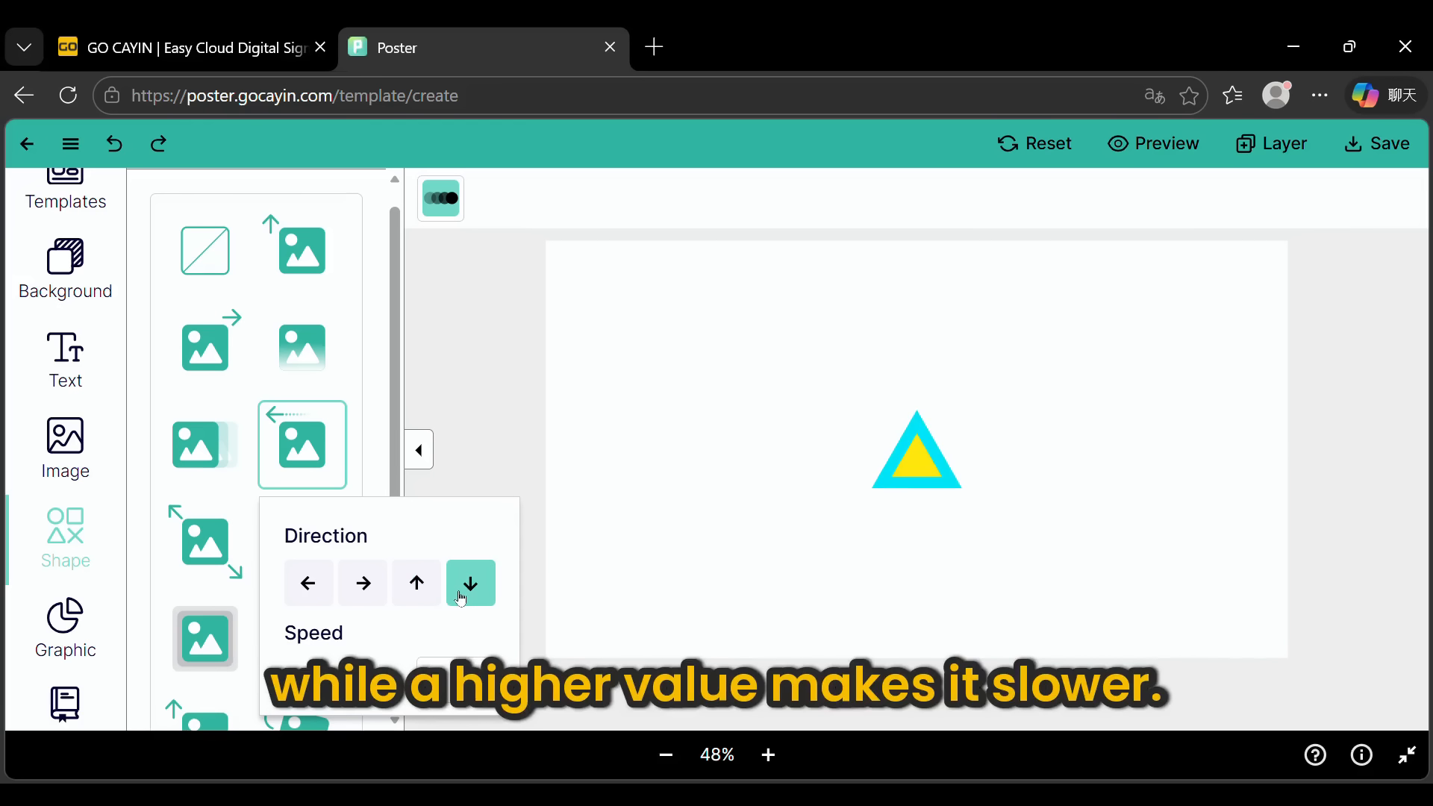
{"action": "left_click", "coordinate": [342, 681]}
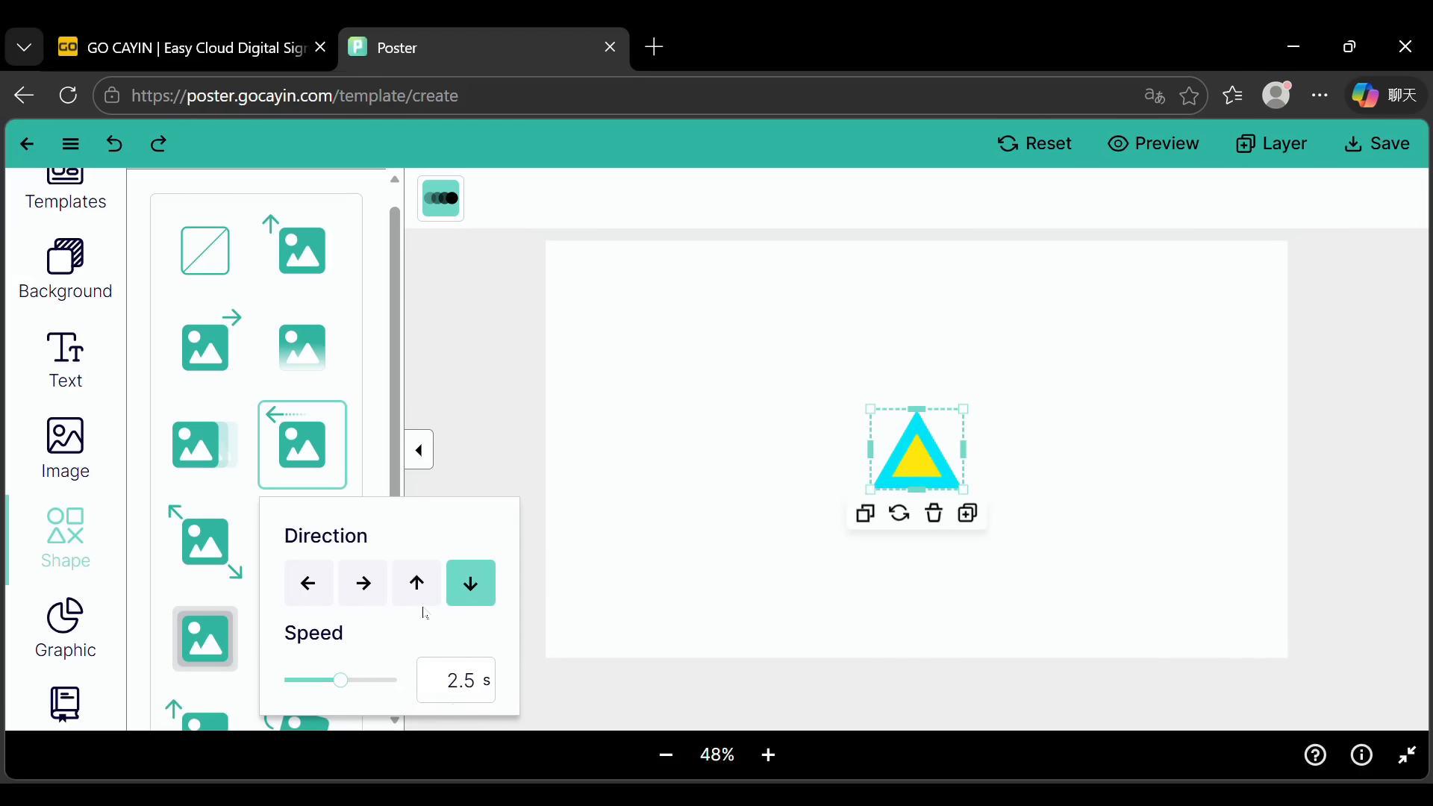
Step: Delete the triangle from the canvas
{"action": "left_click", "coordinate": [529, 531]}
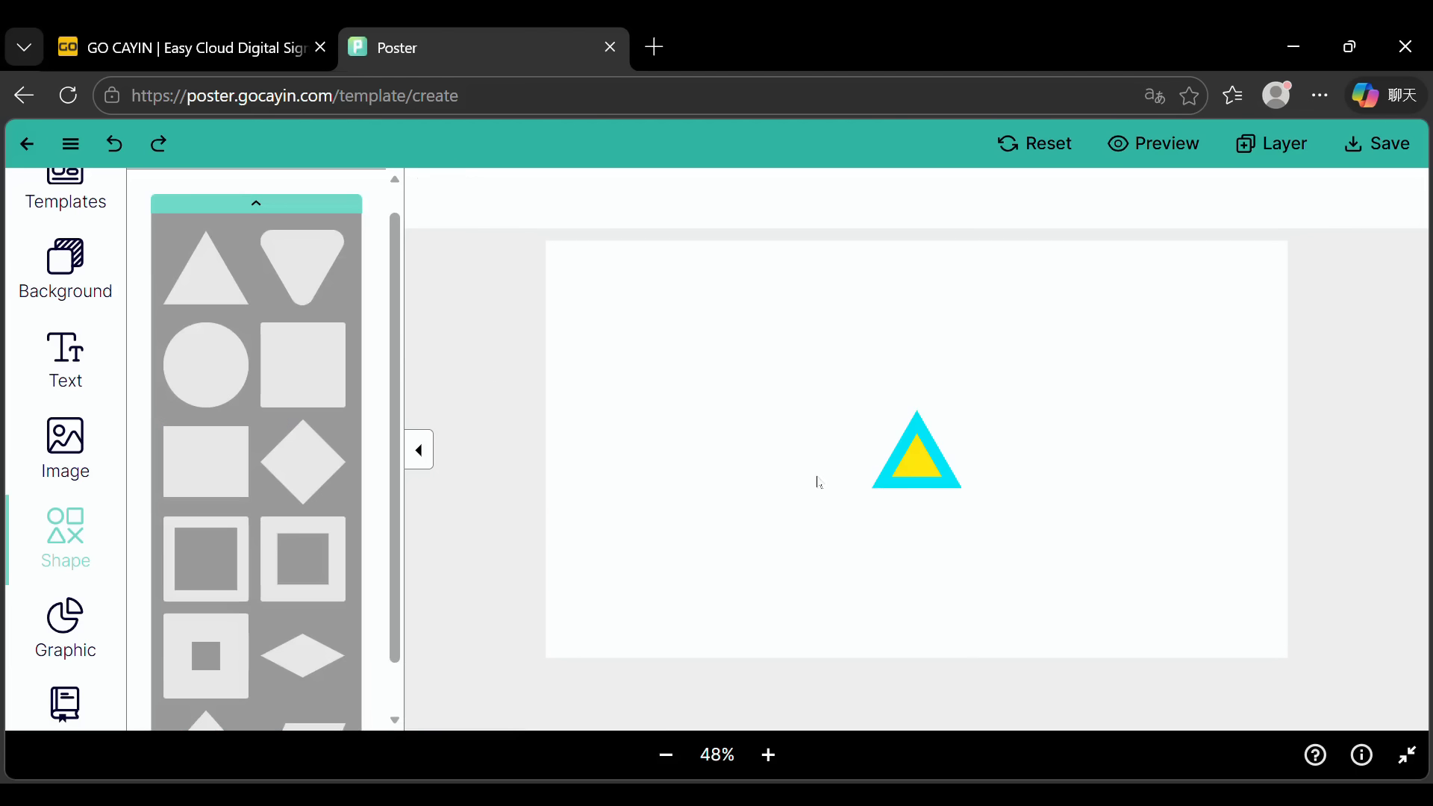
{"action": "left_click", "coordinate": [886, 463]}
{"action": "key", "text": "Delete"}
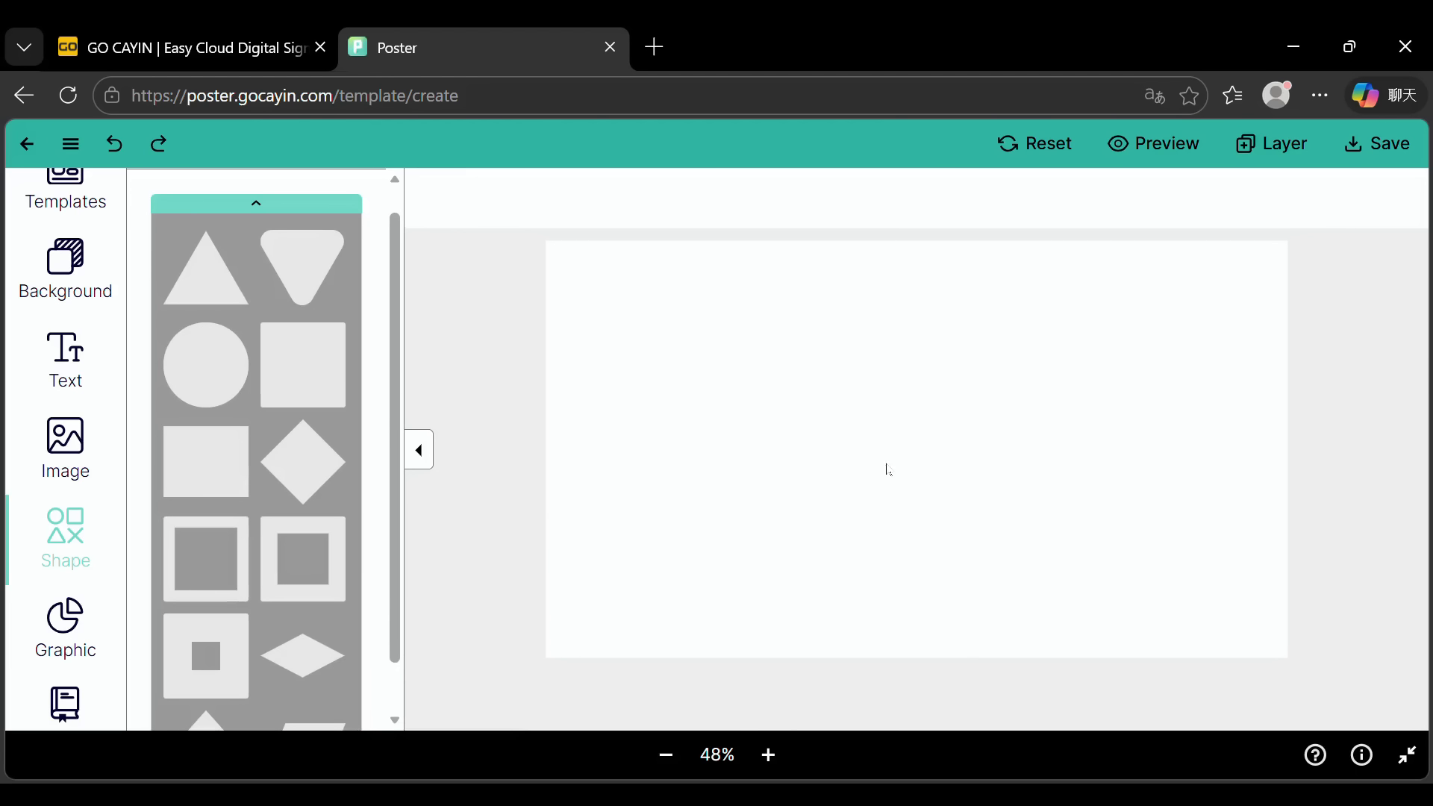
Step: Add the filled speech bubble graphic with its tail toward the right to the canvas, at 100% opacity
{"action": "left_click", "coordinate": [71, 636]}
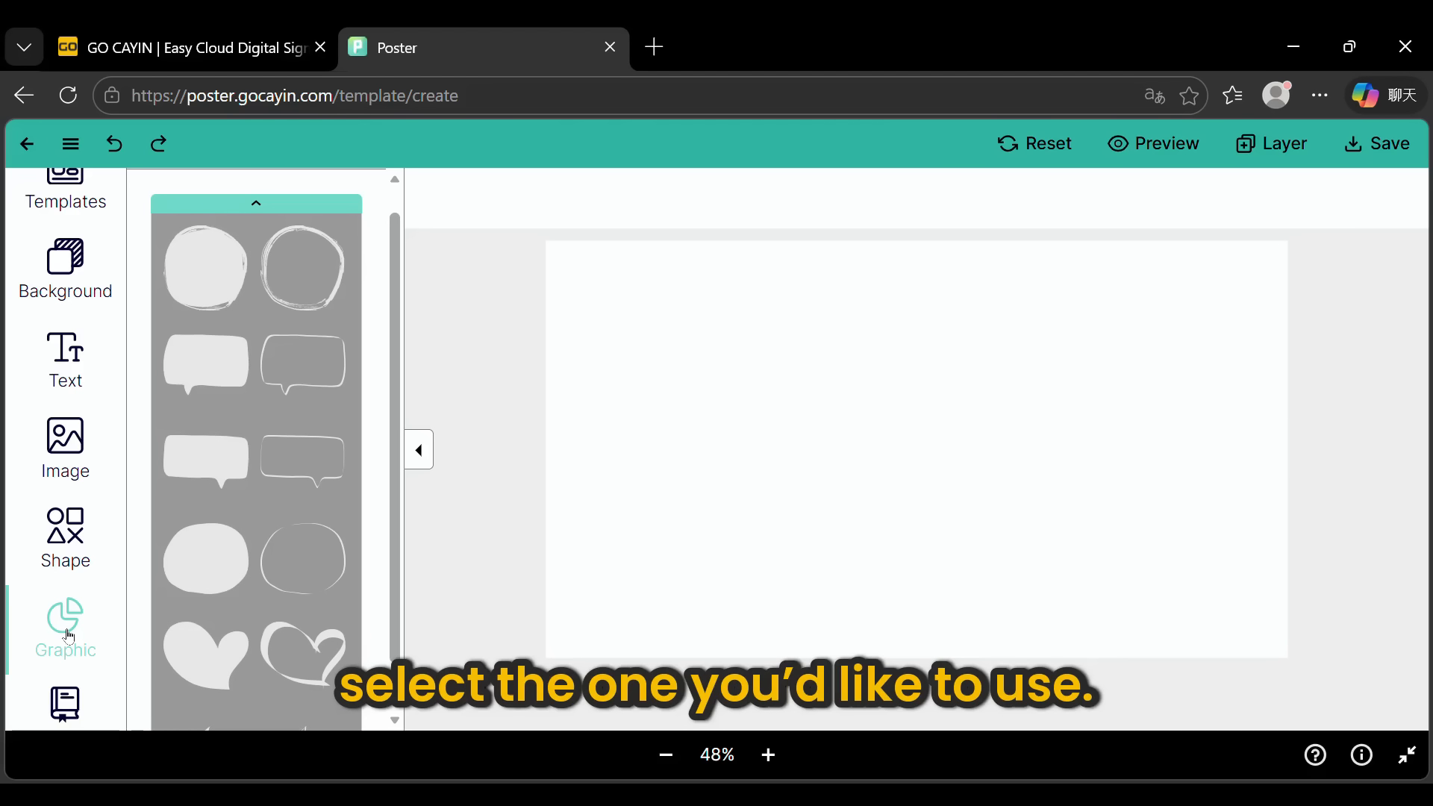
{"action": "left_click", "coordinate": [213, 464]}
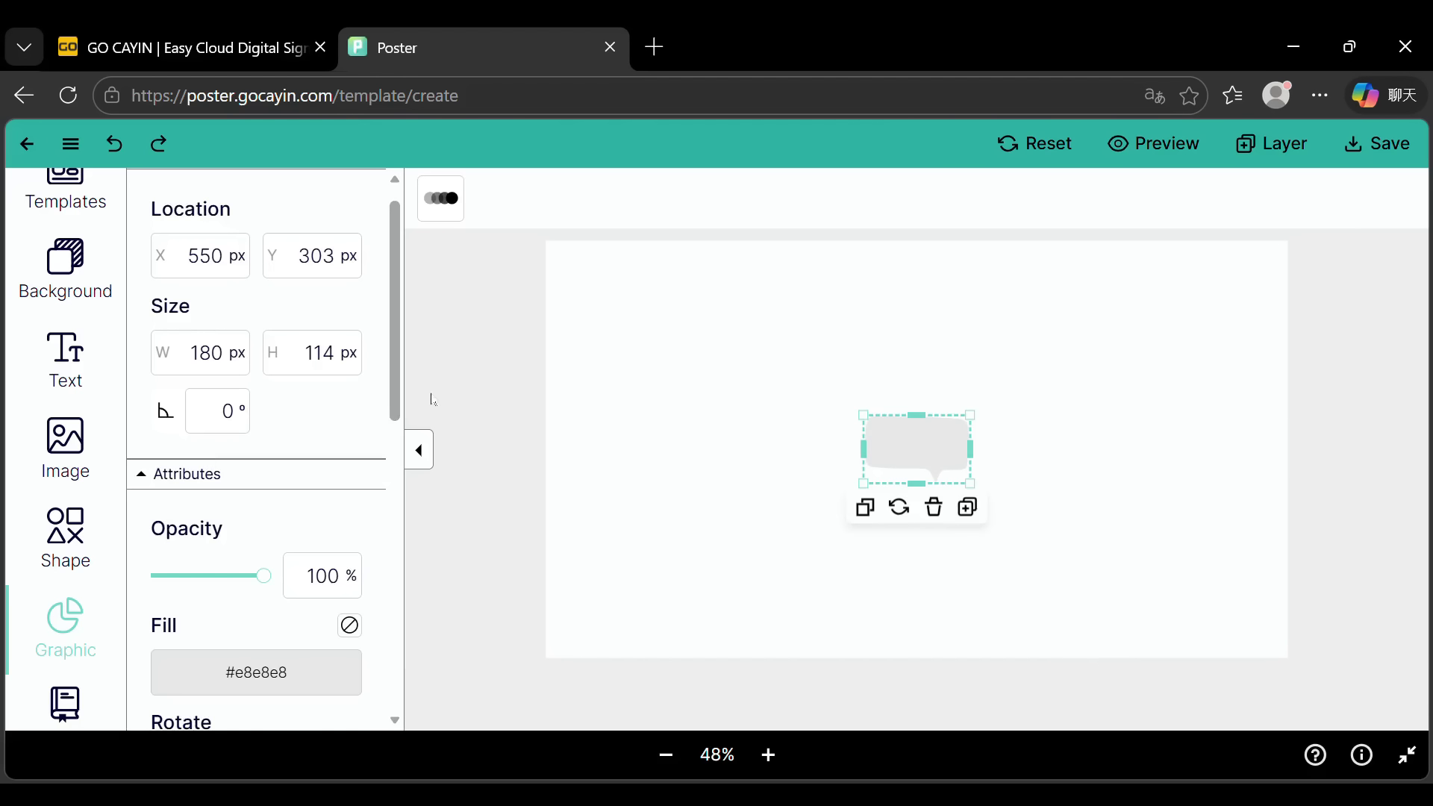
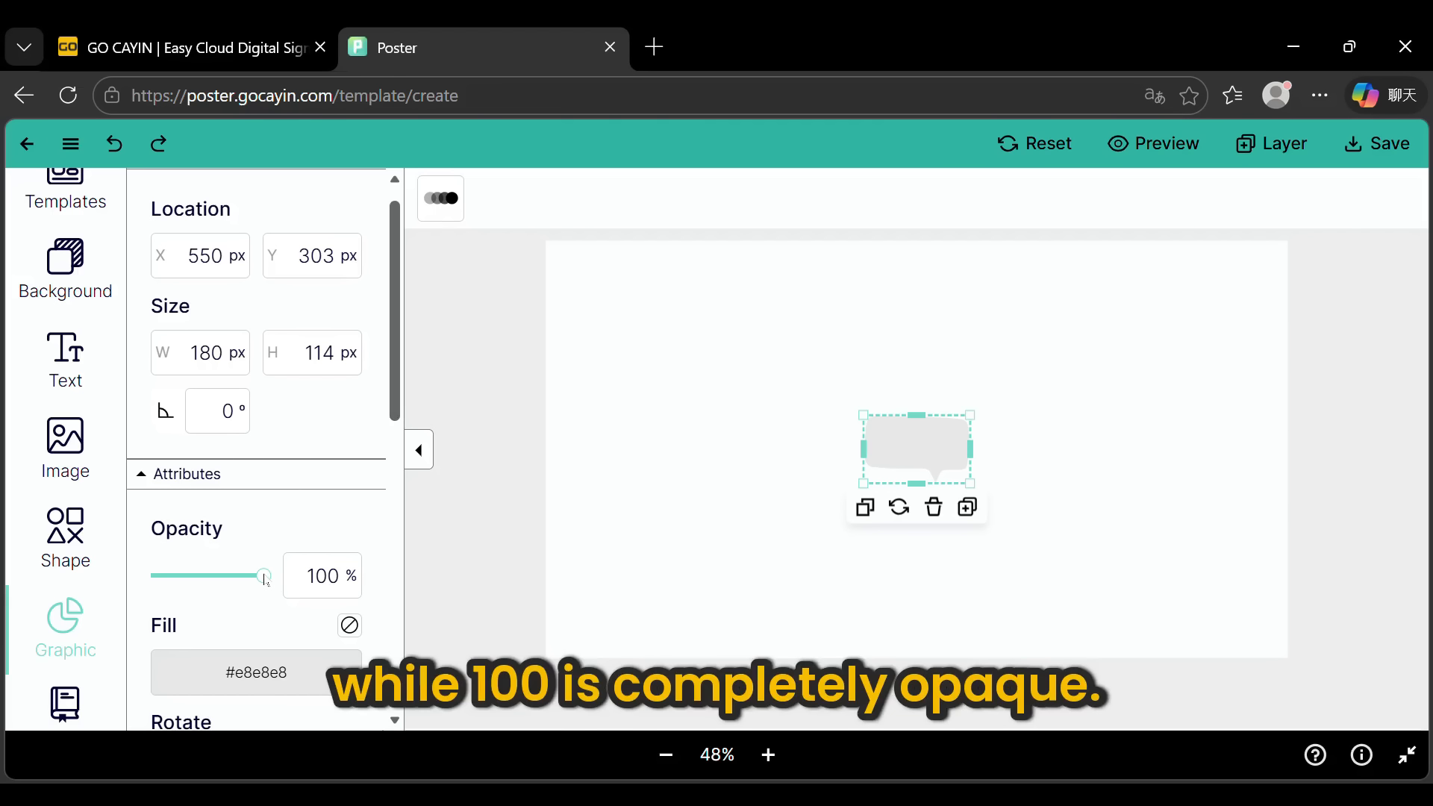
{"action": "left_click_drag", "start_coordinate": [265, 579], "coordinate": [270, 607]}
Step: Fill the speech bubble with bright green, color #00FF19FF
{"action": "scroll", "coordinate": [335, 550], "scroll_direction": "down", "scroll_amount": 3}
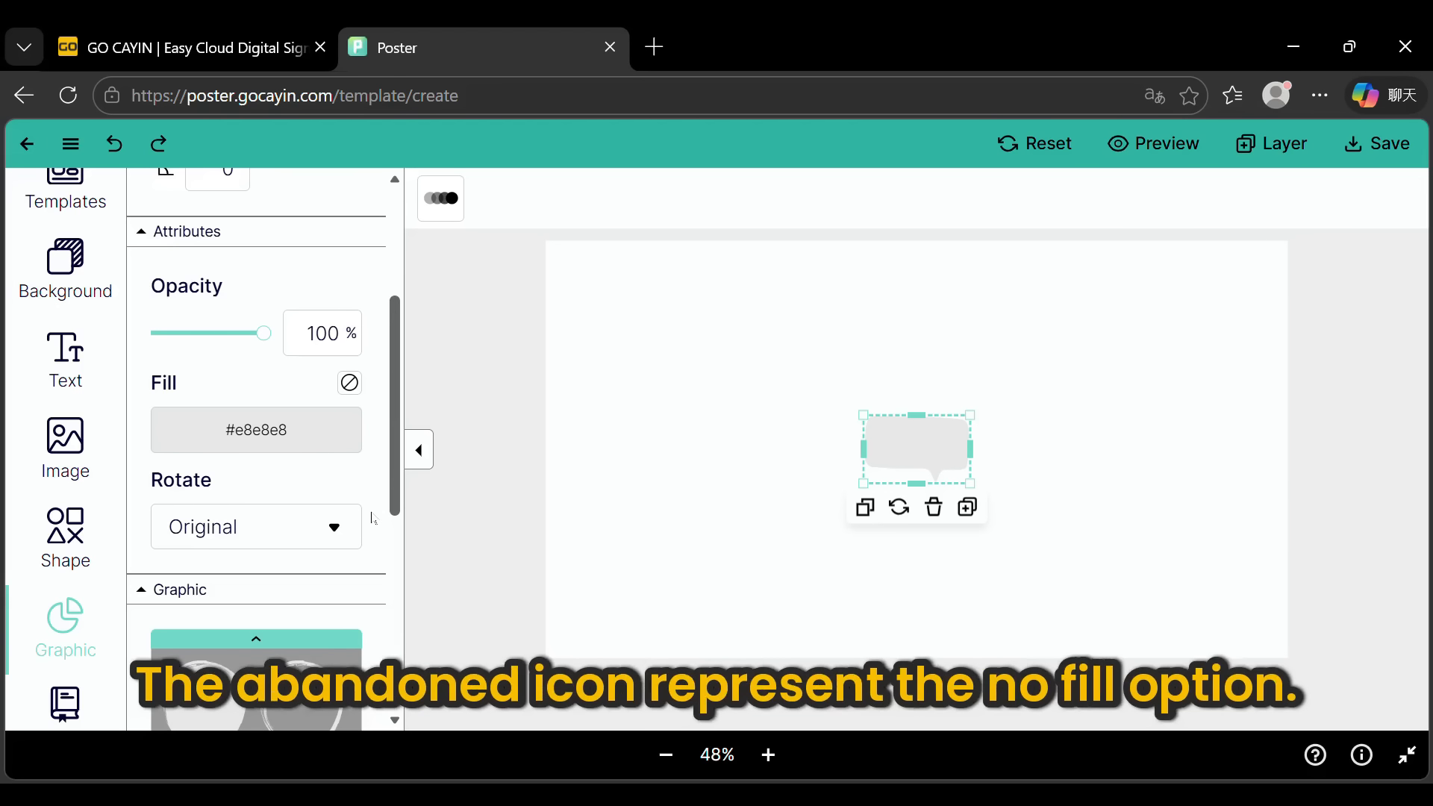
{"action": "left_click", "coordinate": [279, 444]}
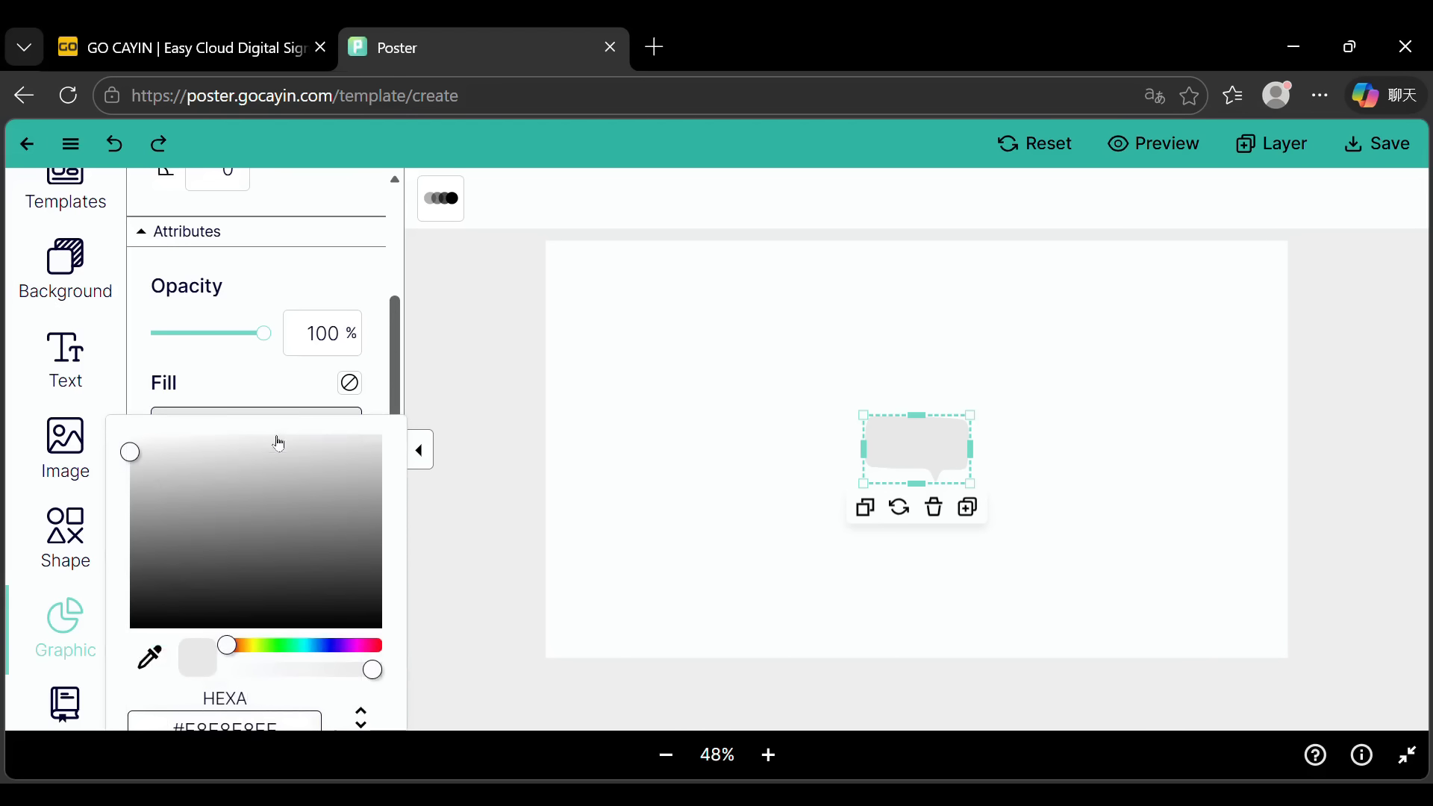
{"action": "left_click", "coordinate": [282, 647]}
{"action": "left_click", "coordinate": [381, 435]}
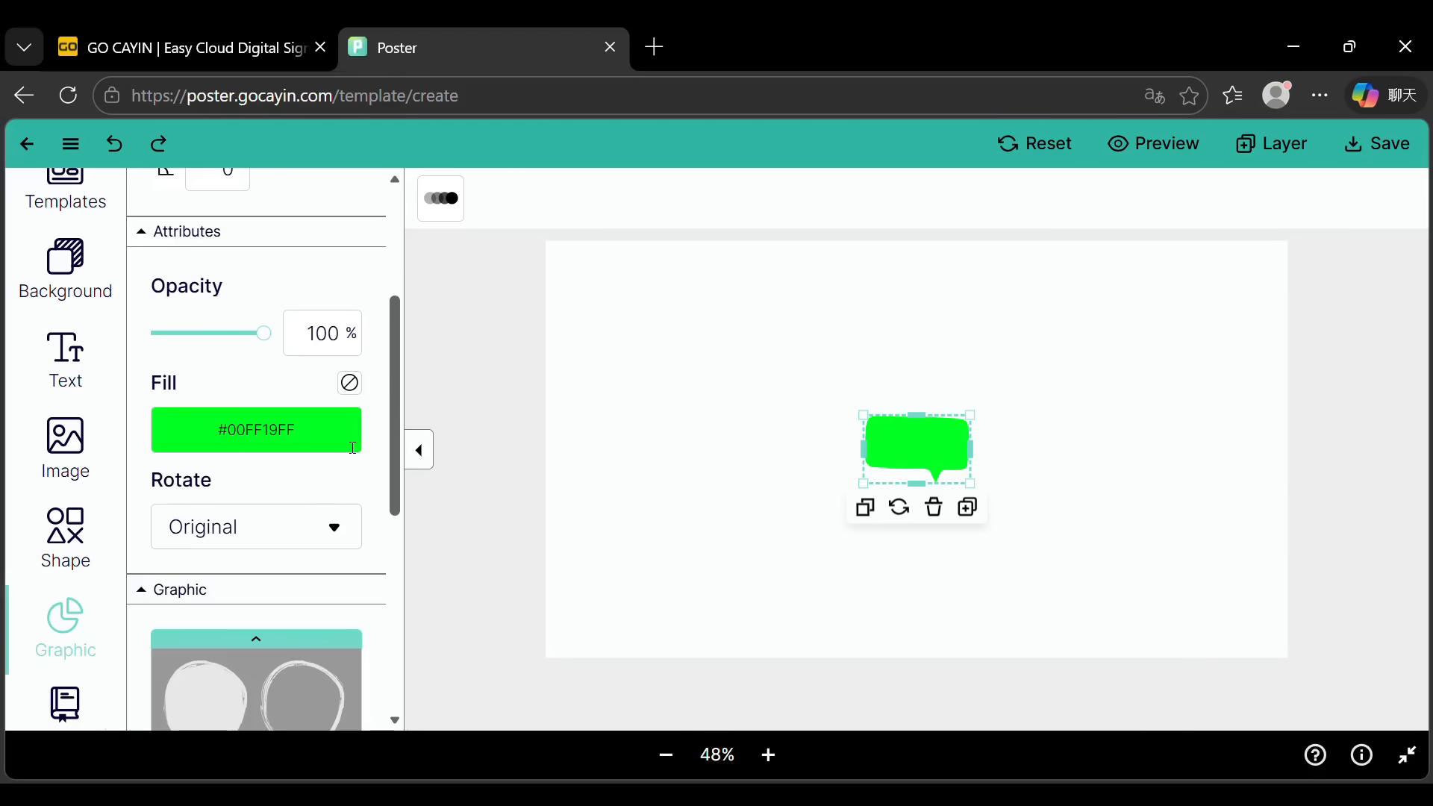
Step: Clear the speech bubble's fill and recolor it magenta with #FF00D9FF
{"action": "left_click", "coordinate": [349, 384]}
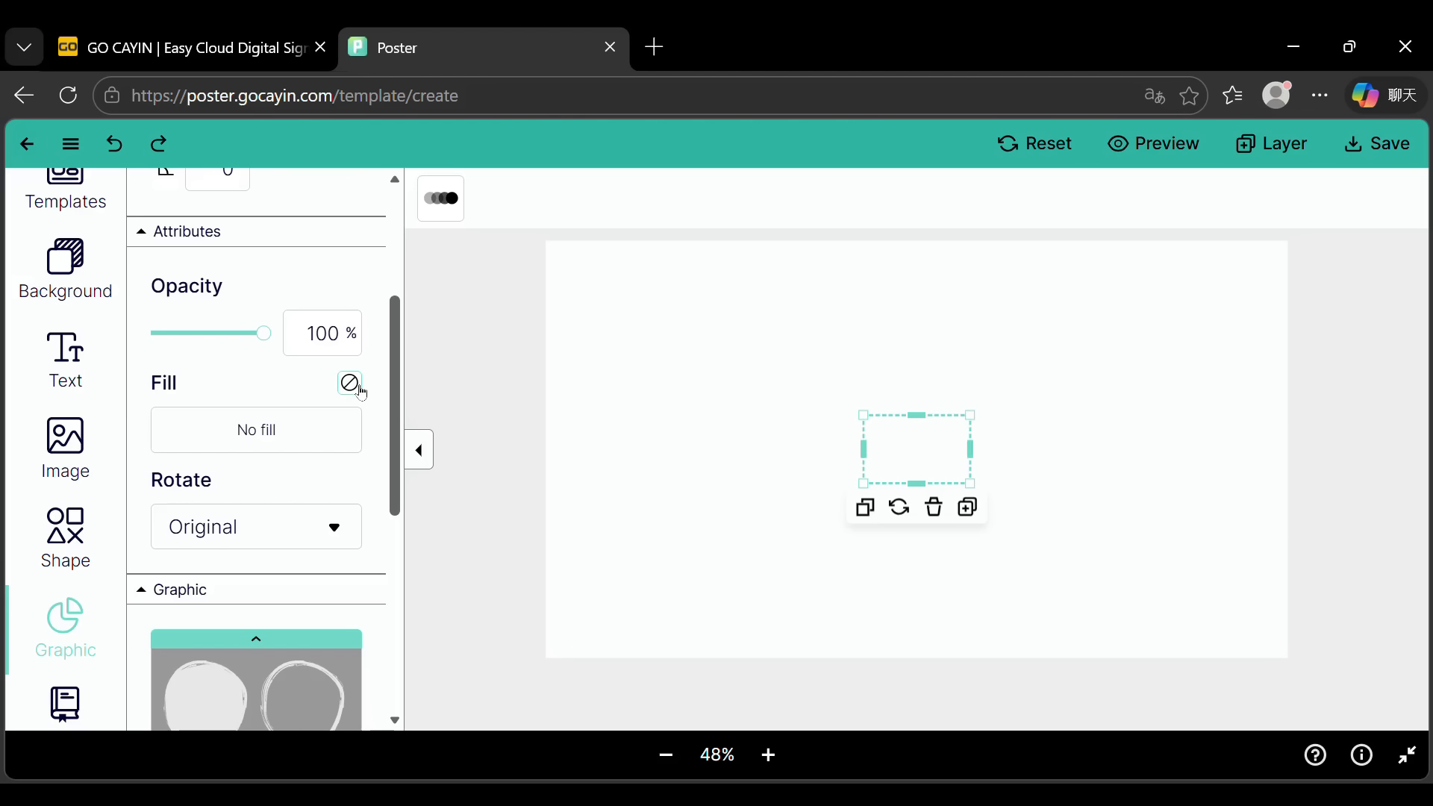
{"action": "left_click", "coordinate": [350, 385]}
{"action": "left_click", "coordinate": [331, 439]}
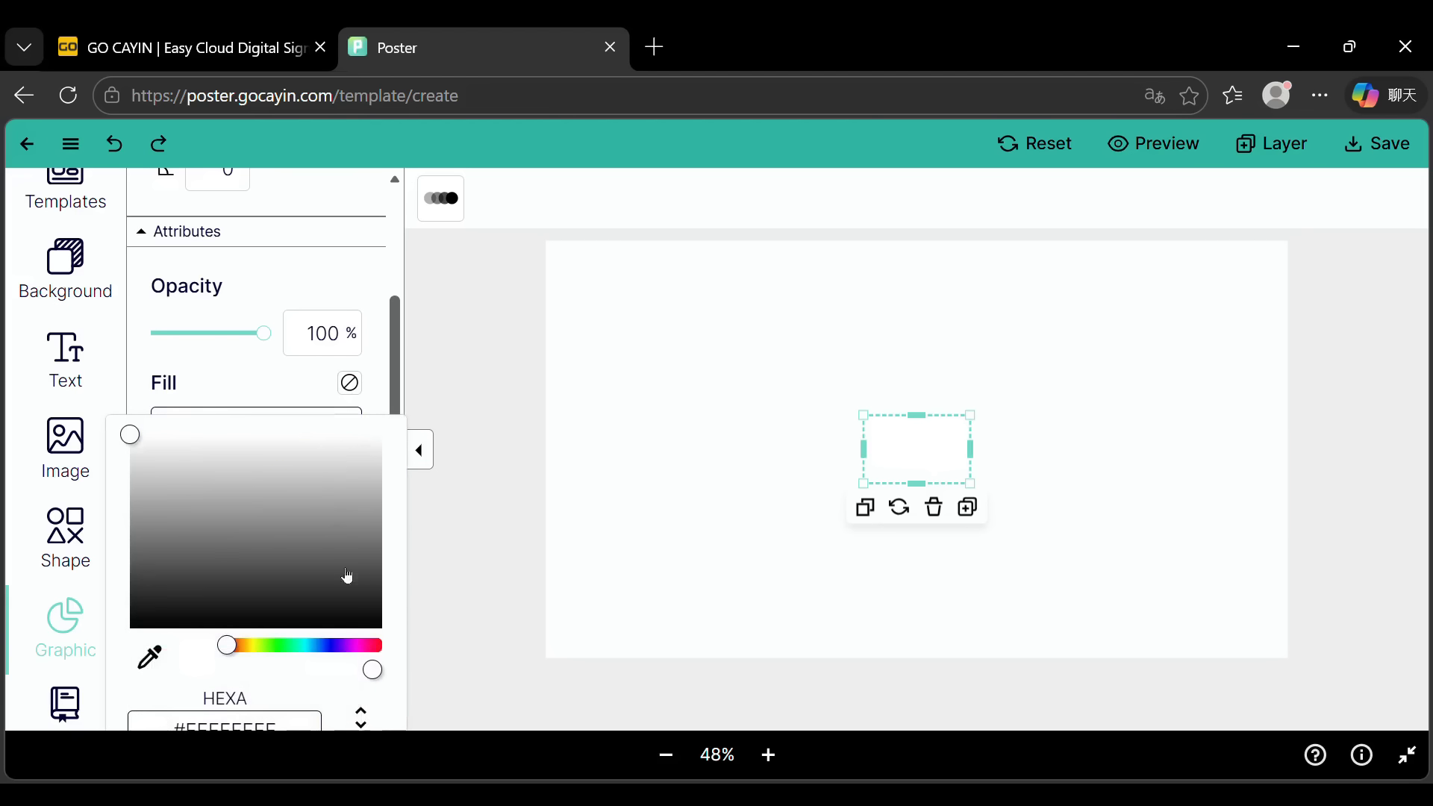
{"action": "left_click", "coordinate": [362, 646]}
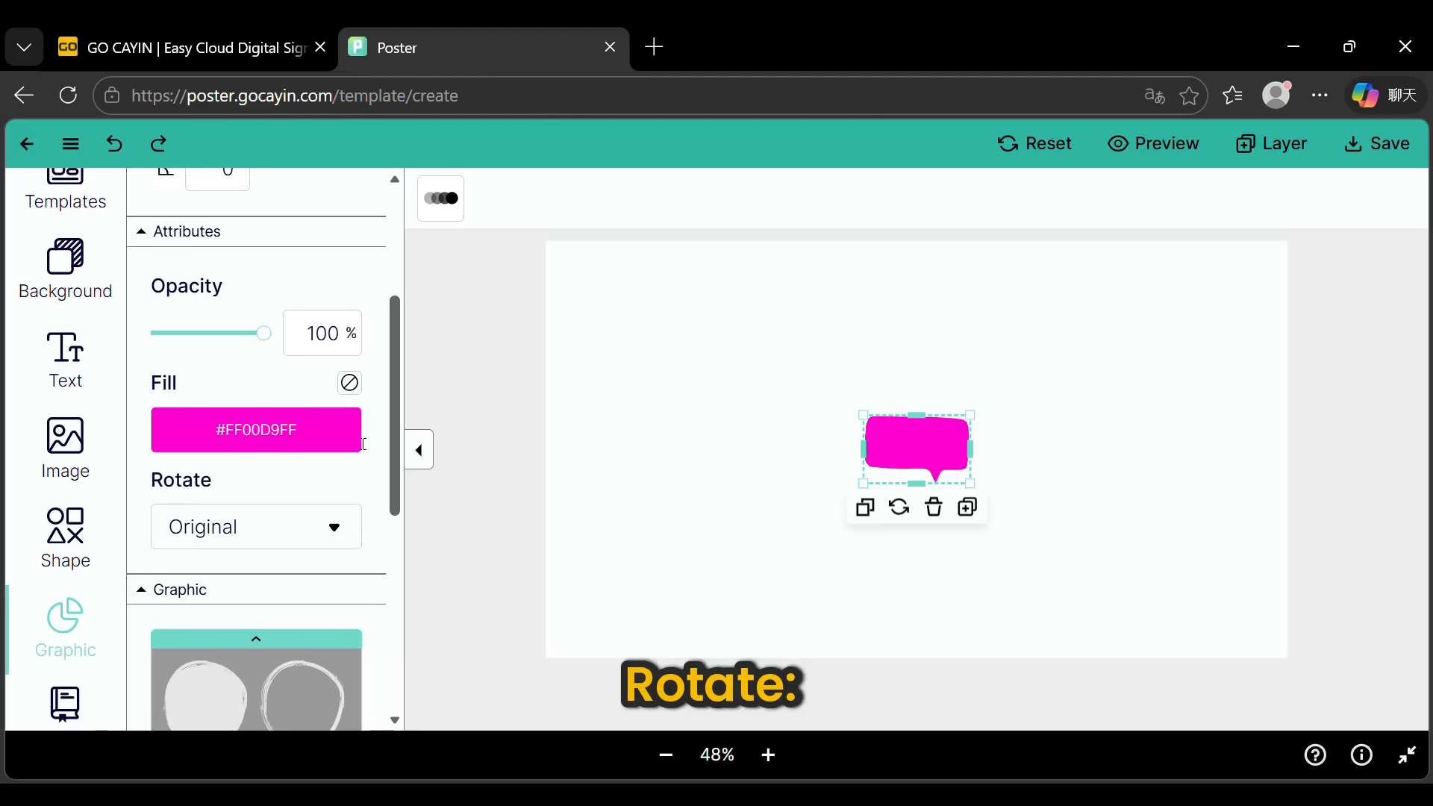
Step: Try the horizontal and vertical flips on the speech bubble and restore its original orientation
{"action": "left_click", "coordinate": [322, 536]}
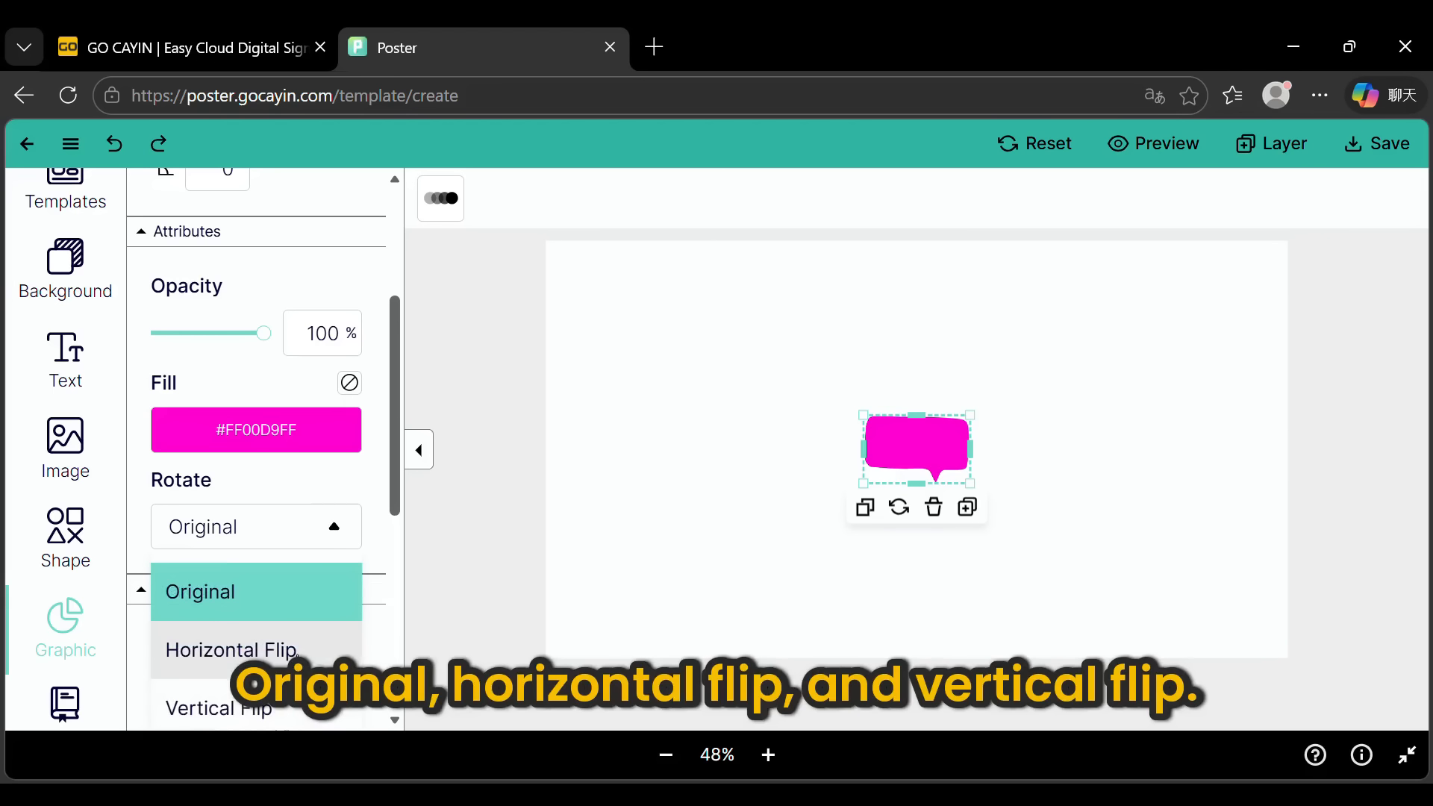
{"action": "left_click", "coordinate": [297, 652]}
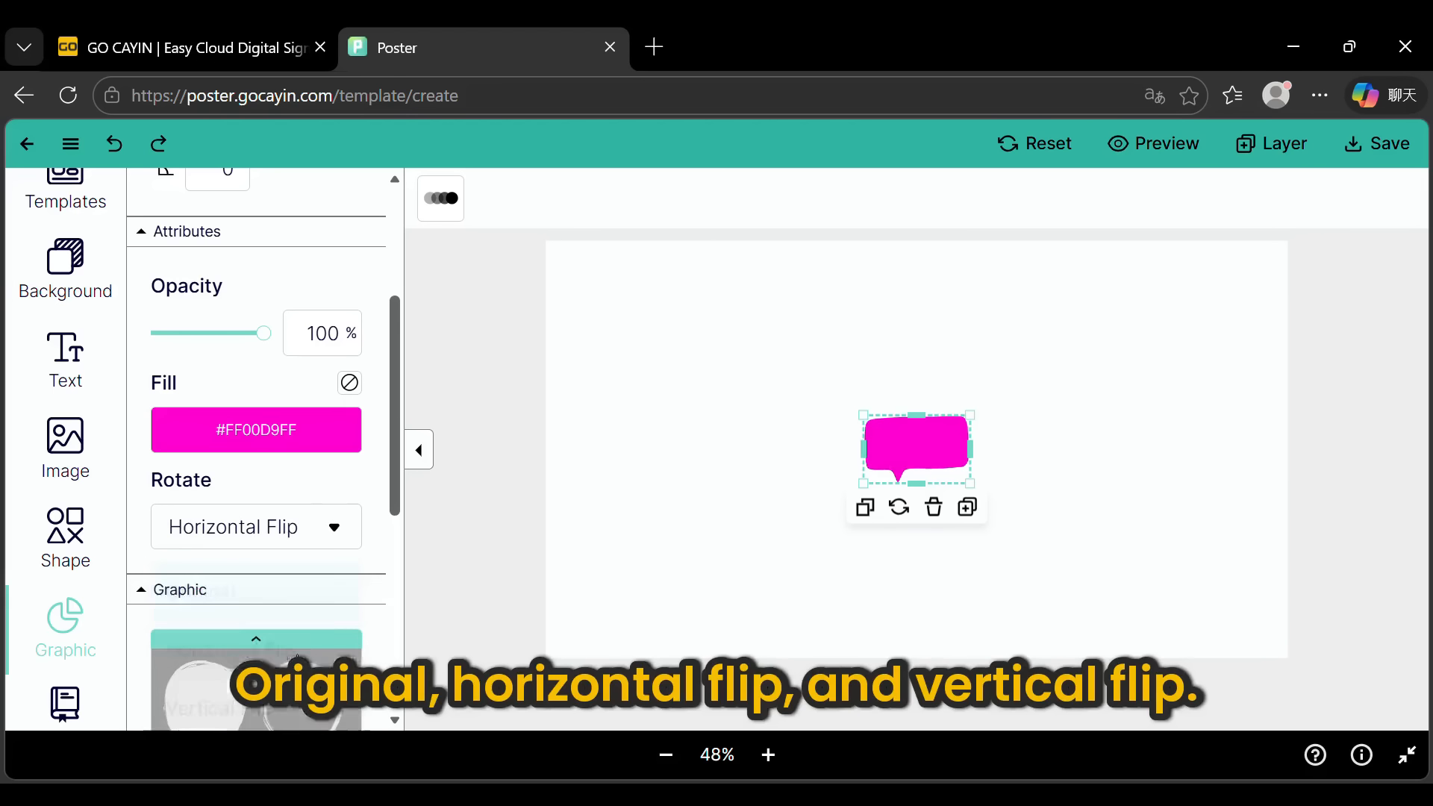
{"action": "left_click", "coordinate": [266, 519]}
{"action": "left_click", "coordinate": [255, 706]}
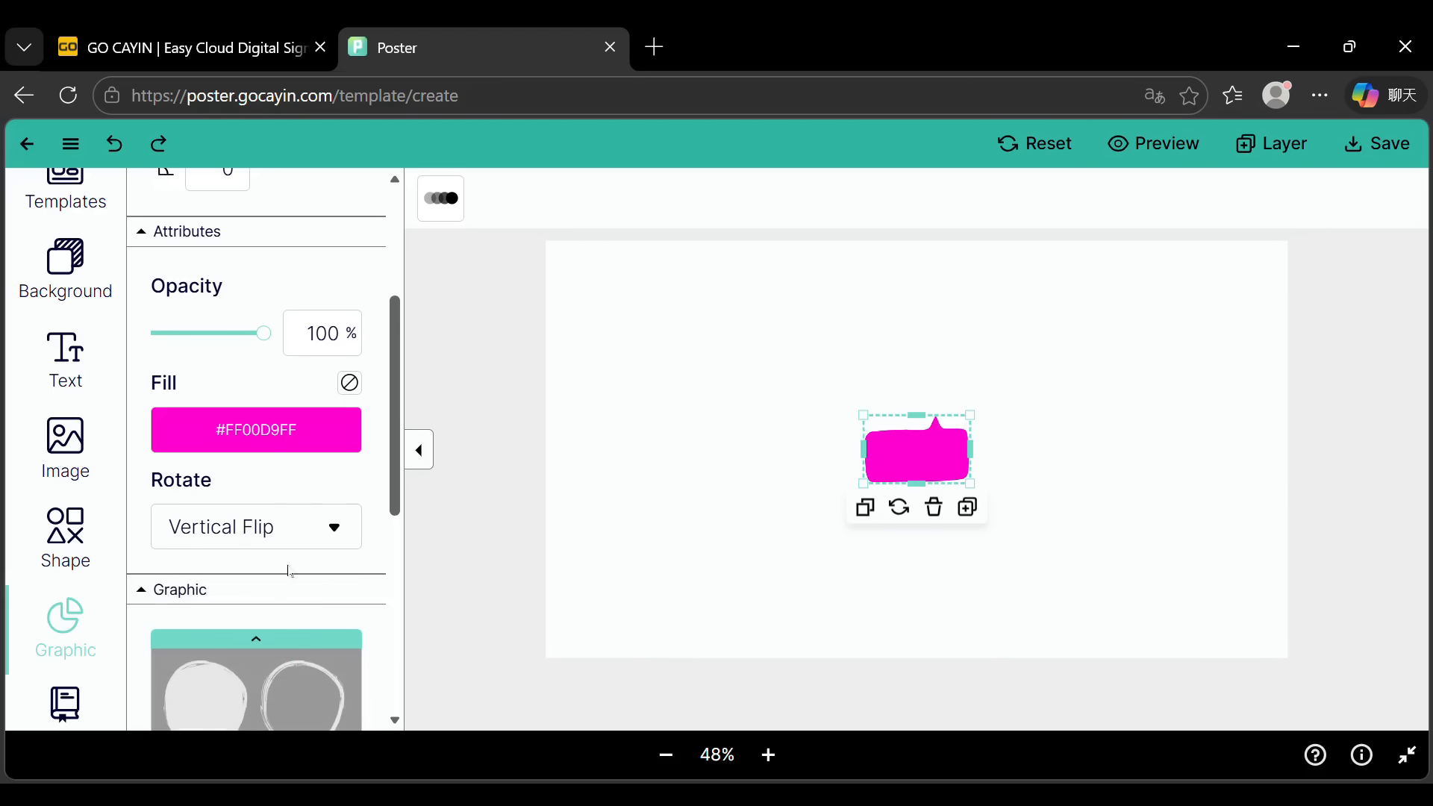
{"action": "left_click", "coordinate": [304, 536]}
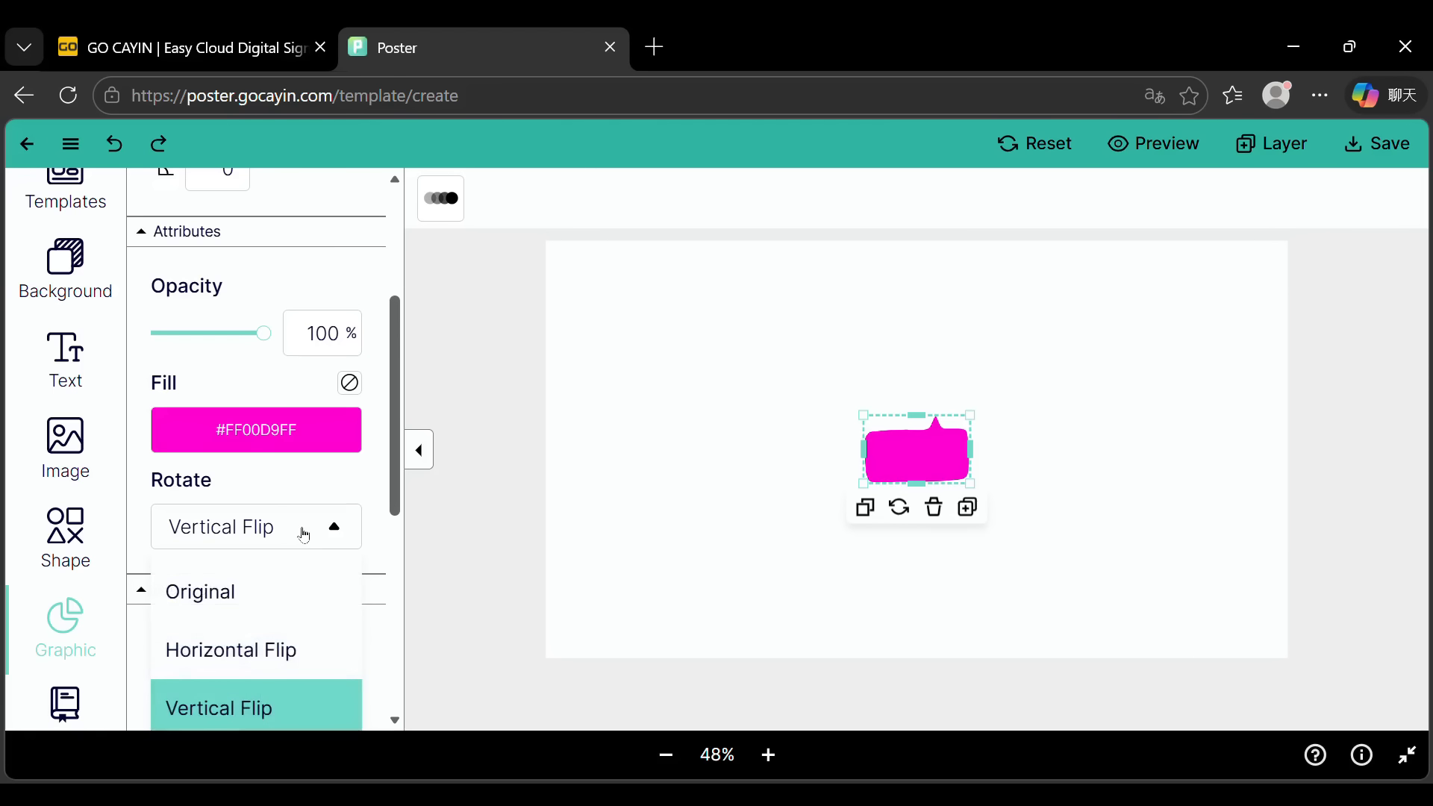
{"action": "left_click", "coordinate": [269, 576]}
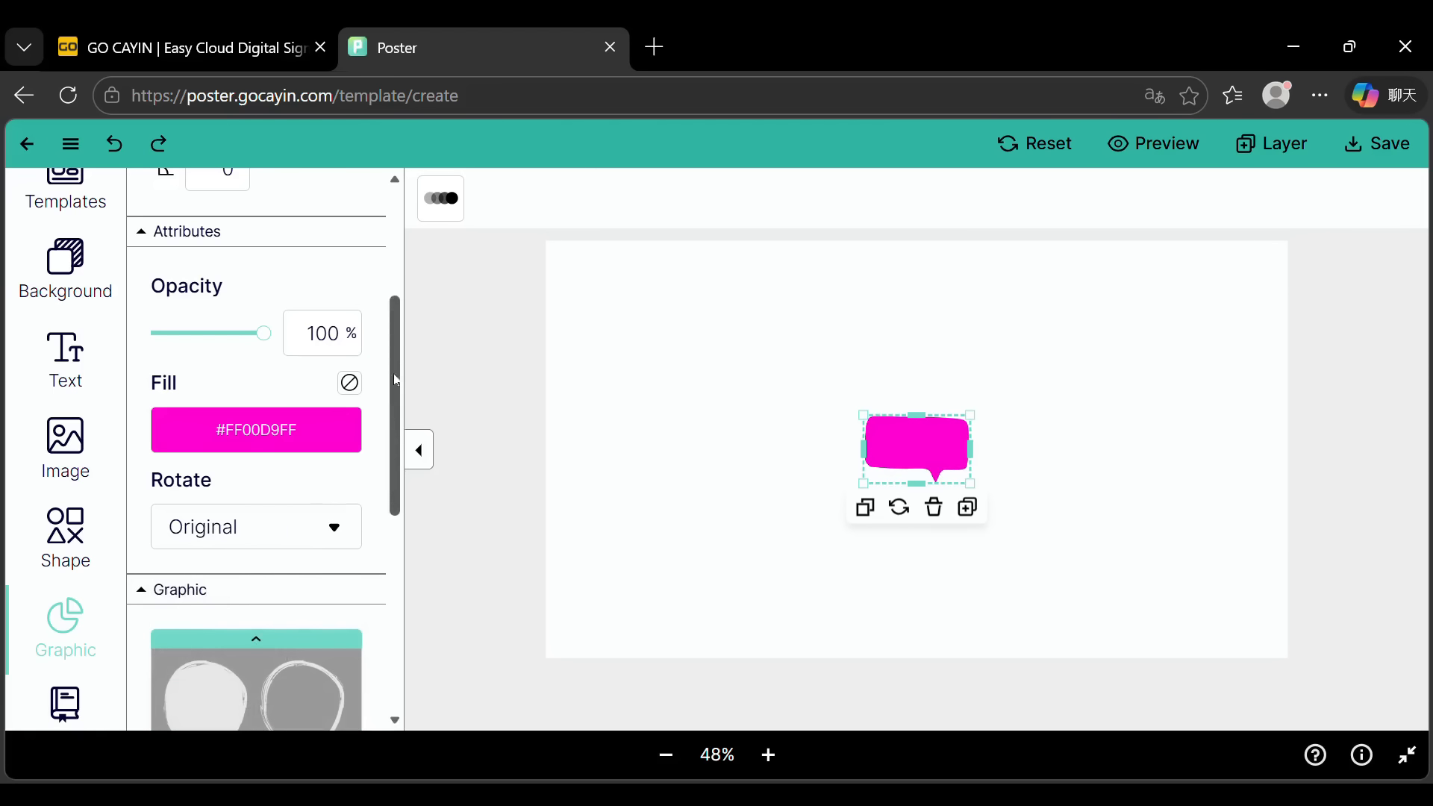
Step: Apply the animation effect shown as an image with a plain right-pointing arrow to the speech bubble
{"action": "left_click", "coordinate": [441, 198]}
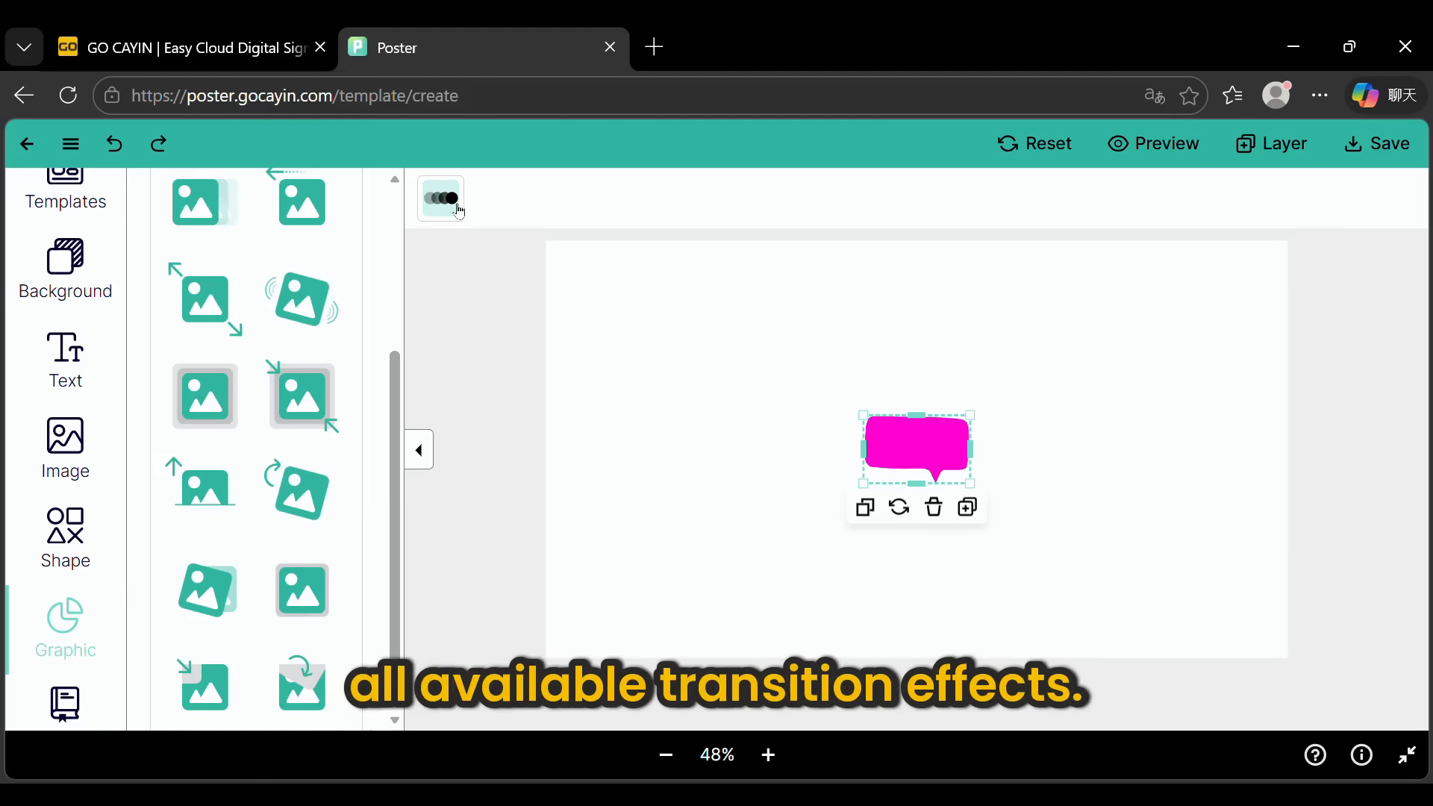
{"action": "left_click_drag", "start_coordinate": [394, 403], "coordinate": [391, 247]}
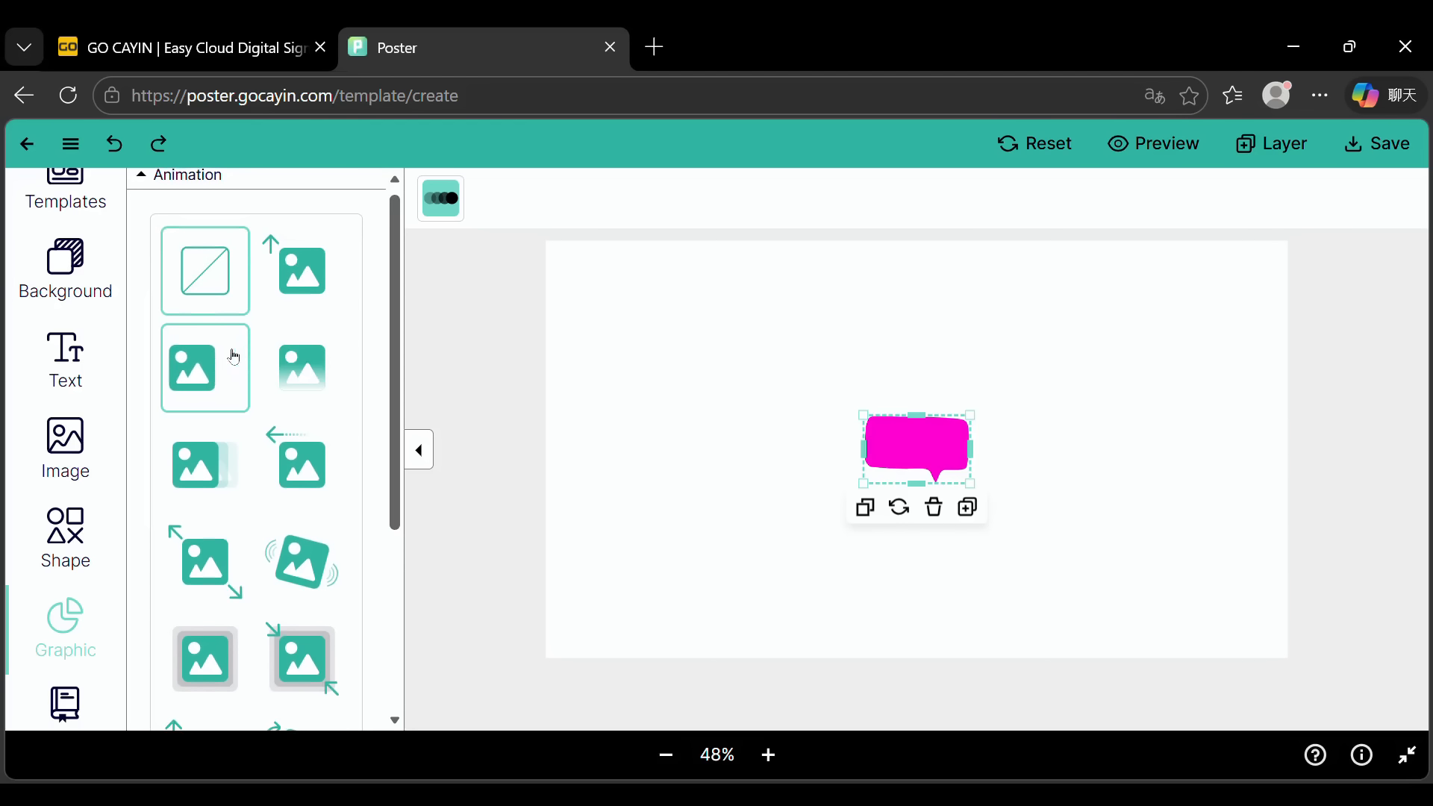
{"action": "left_click", "coordinate": [215, 375]}
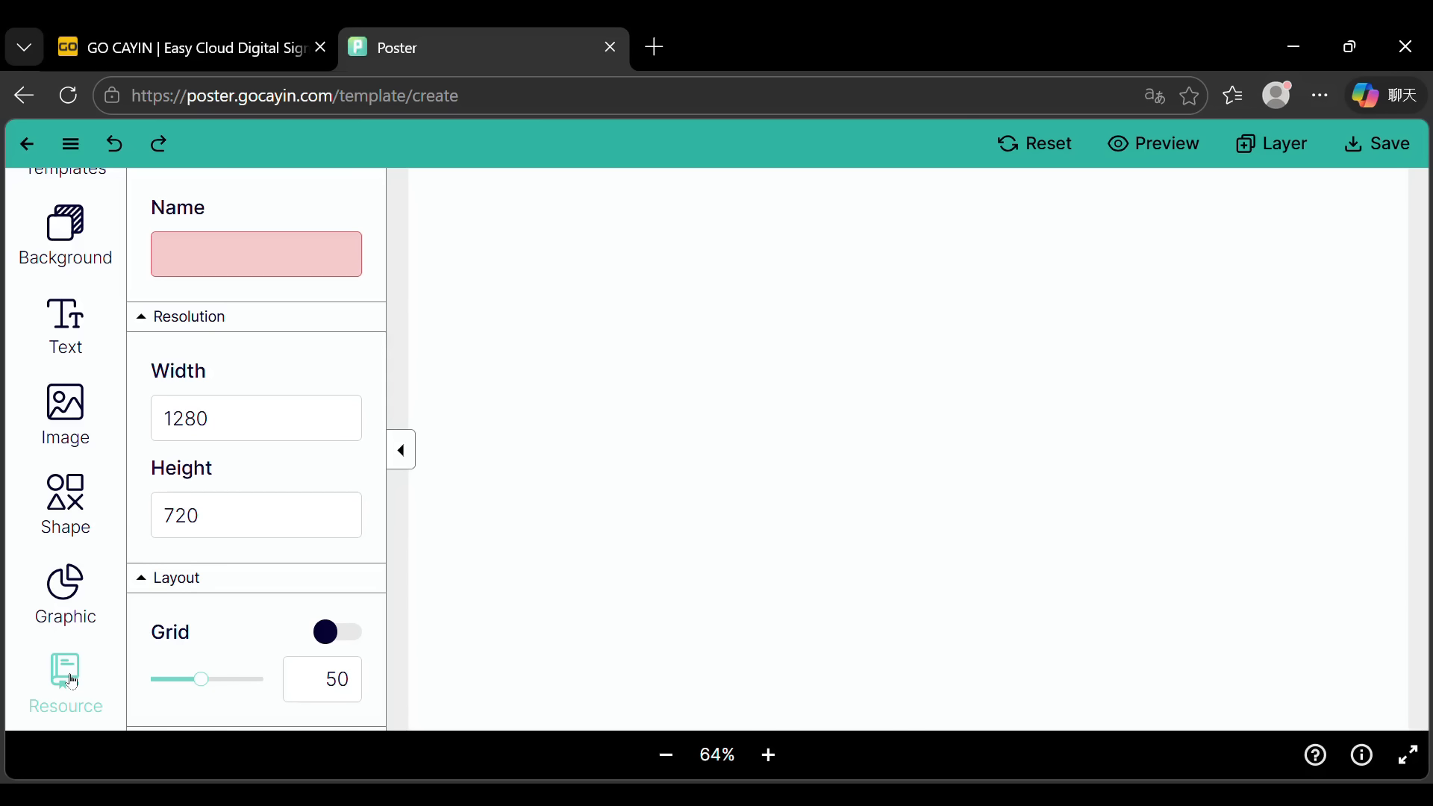
Step: Embed a YouTube resource on the poster and load the copied video link ending in watch?v=shgFyh1Lac4
{"action": "left_click", "coordinate": [72, 681]}
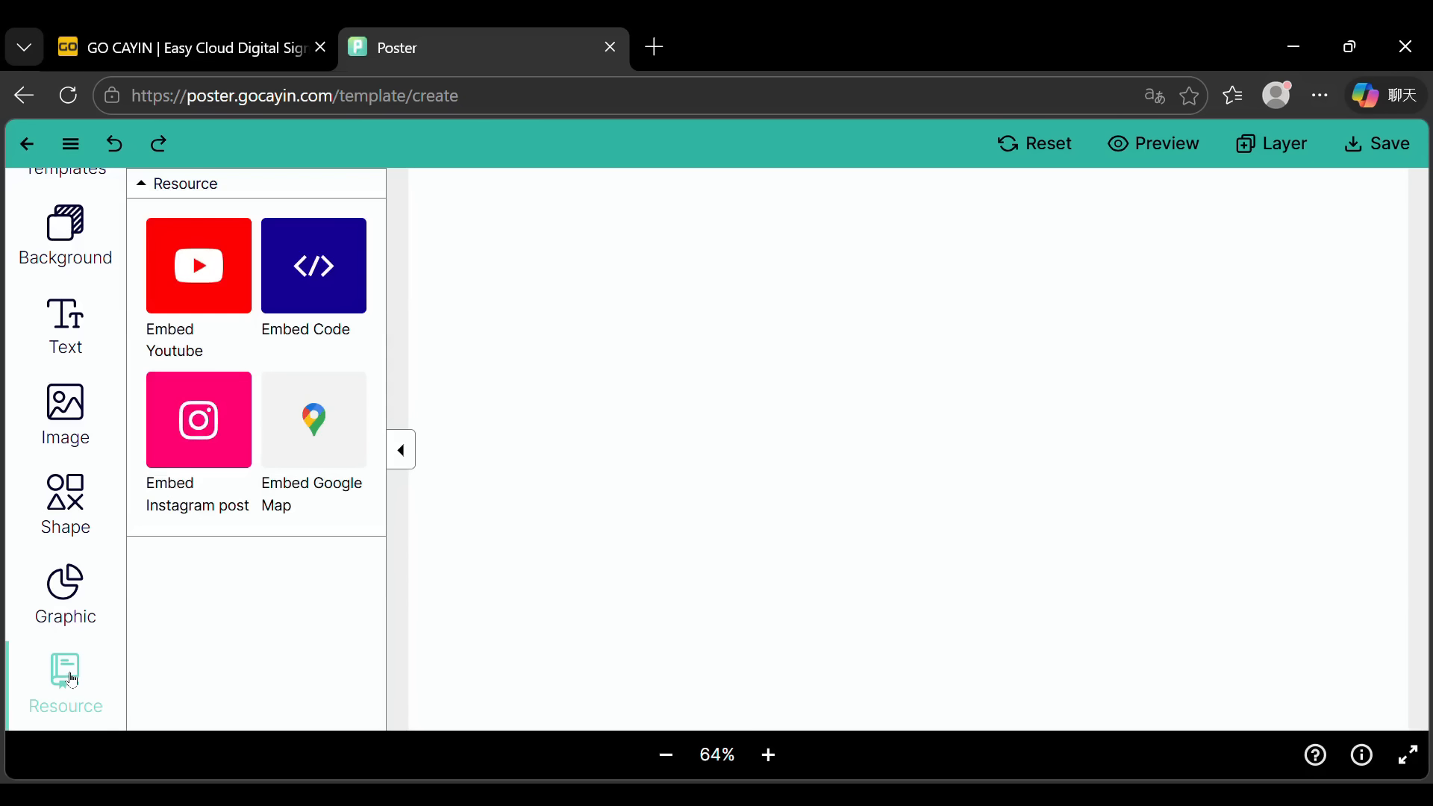
{"action": "left_click", "coordinate": [199, 285]}
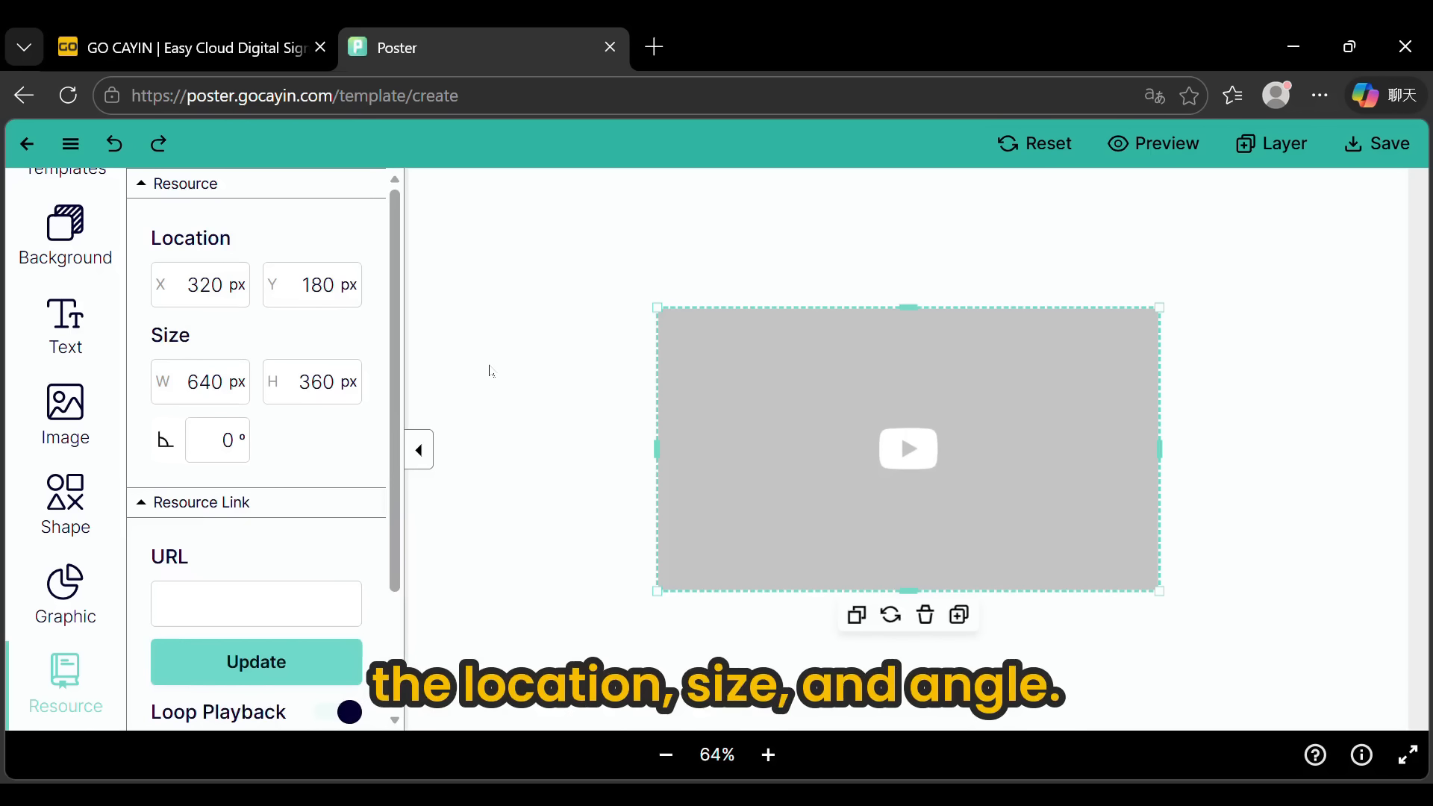
{"action": "left_click_drag", "start_coordinate": [395, 466], "coordinate": [396, 581]}
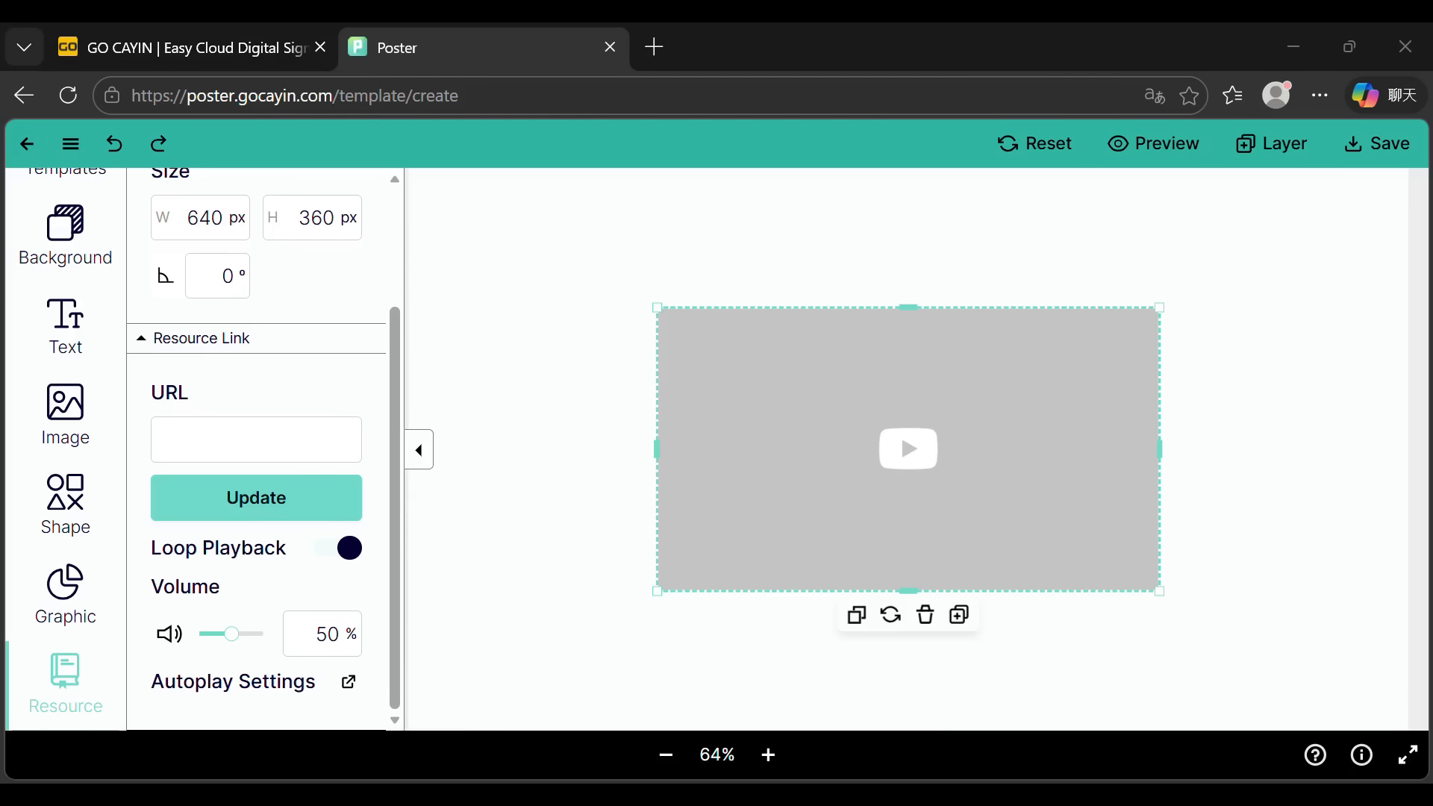
{"action": "left_click", "coordinate": [211, 435]}
{"action": "key", "text": "ctrl+v"}
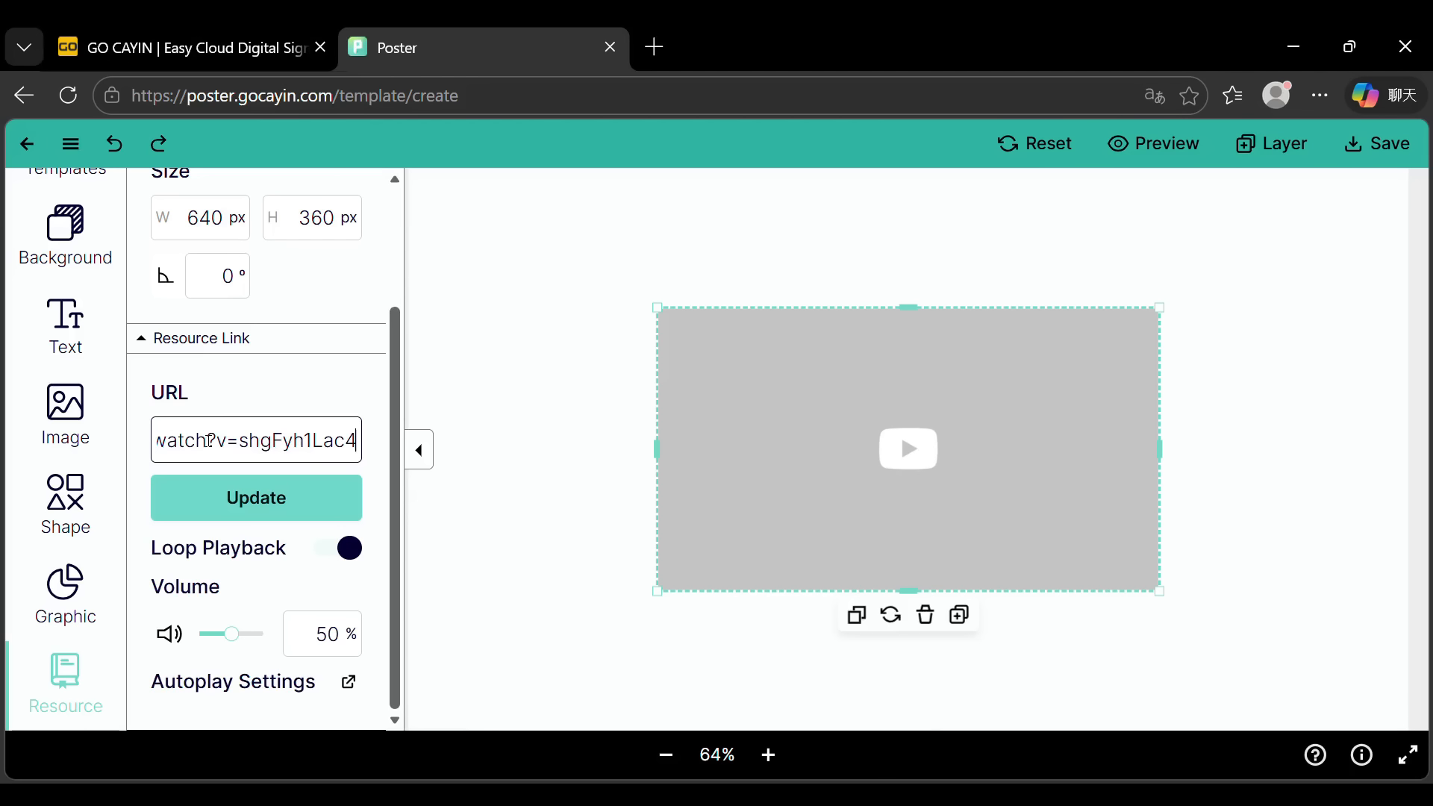
{"action": "left_click", "coordinate": [256, 504]}
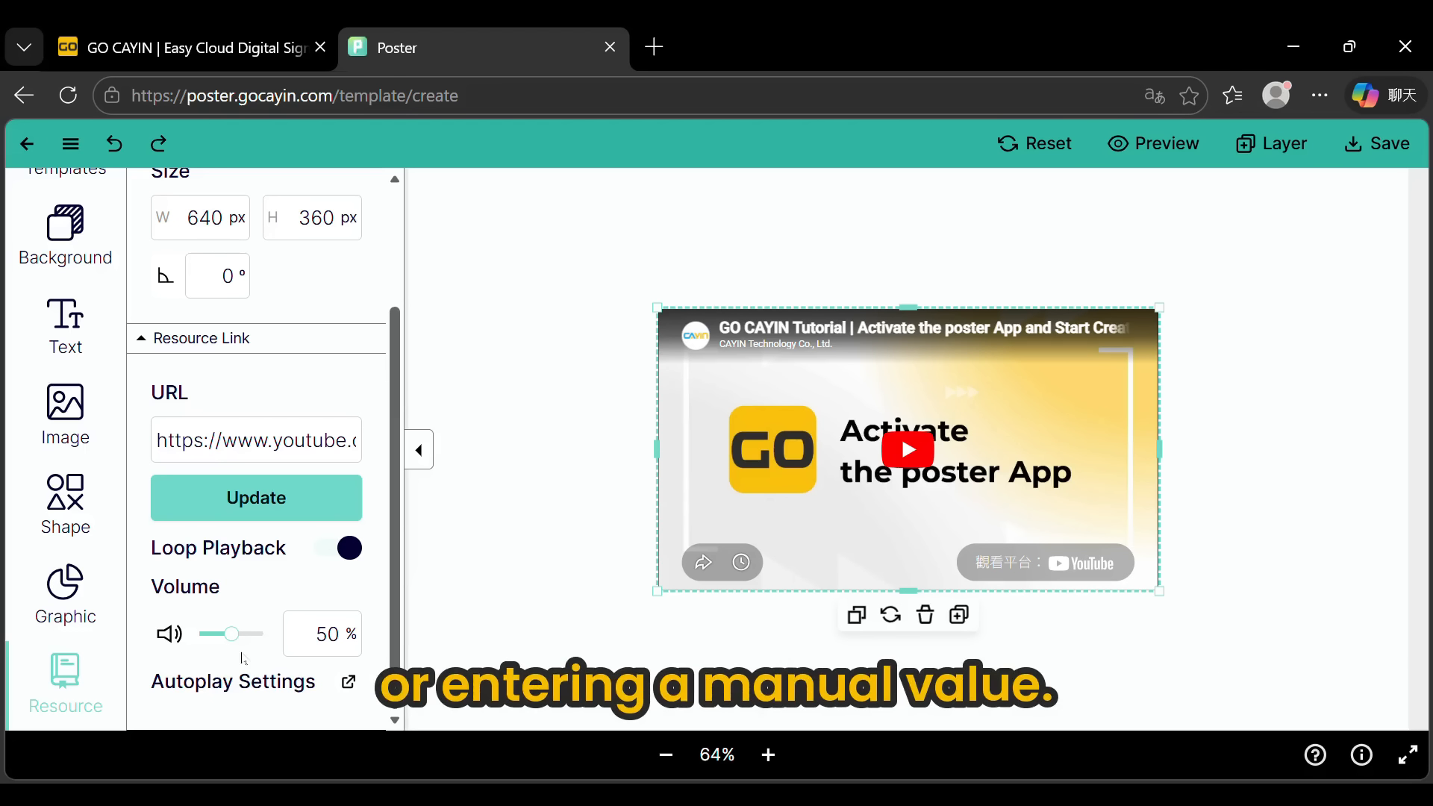
Step: Set the embedded video's volume to 27% and view its browser autoplay settings
{"action": "mouse_move", "coordinate": [231, 633]}
{"action": "left_mouse_down"}
{"action": "mouse_move", "coordinate": [263, 638]}
{"action": "mouse_move", "coordinate": [224, 651]}
{"action": "left_mouse_up"}
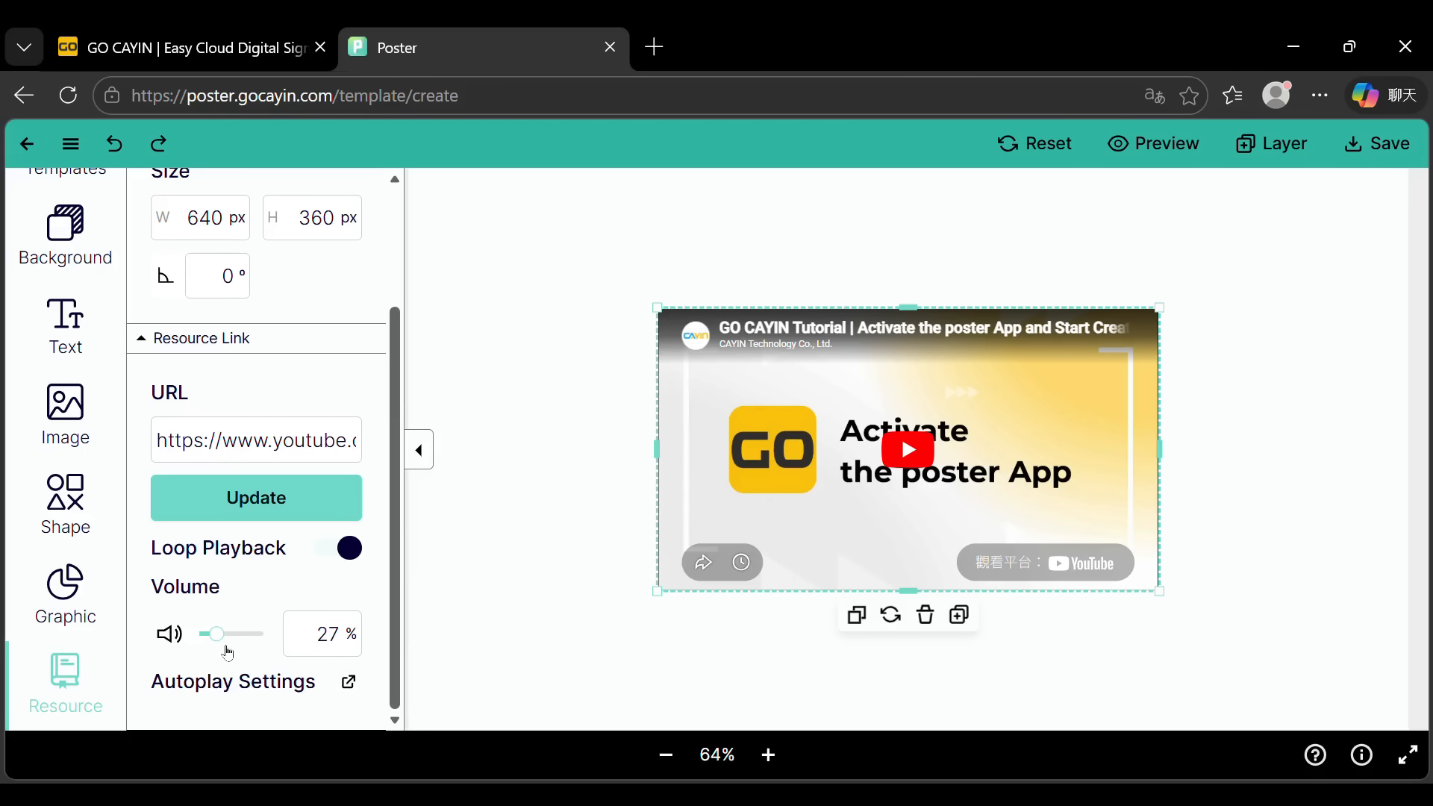
{"action": "left_click", "coordinate": [349, 683]}
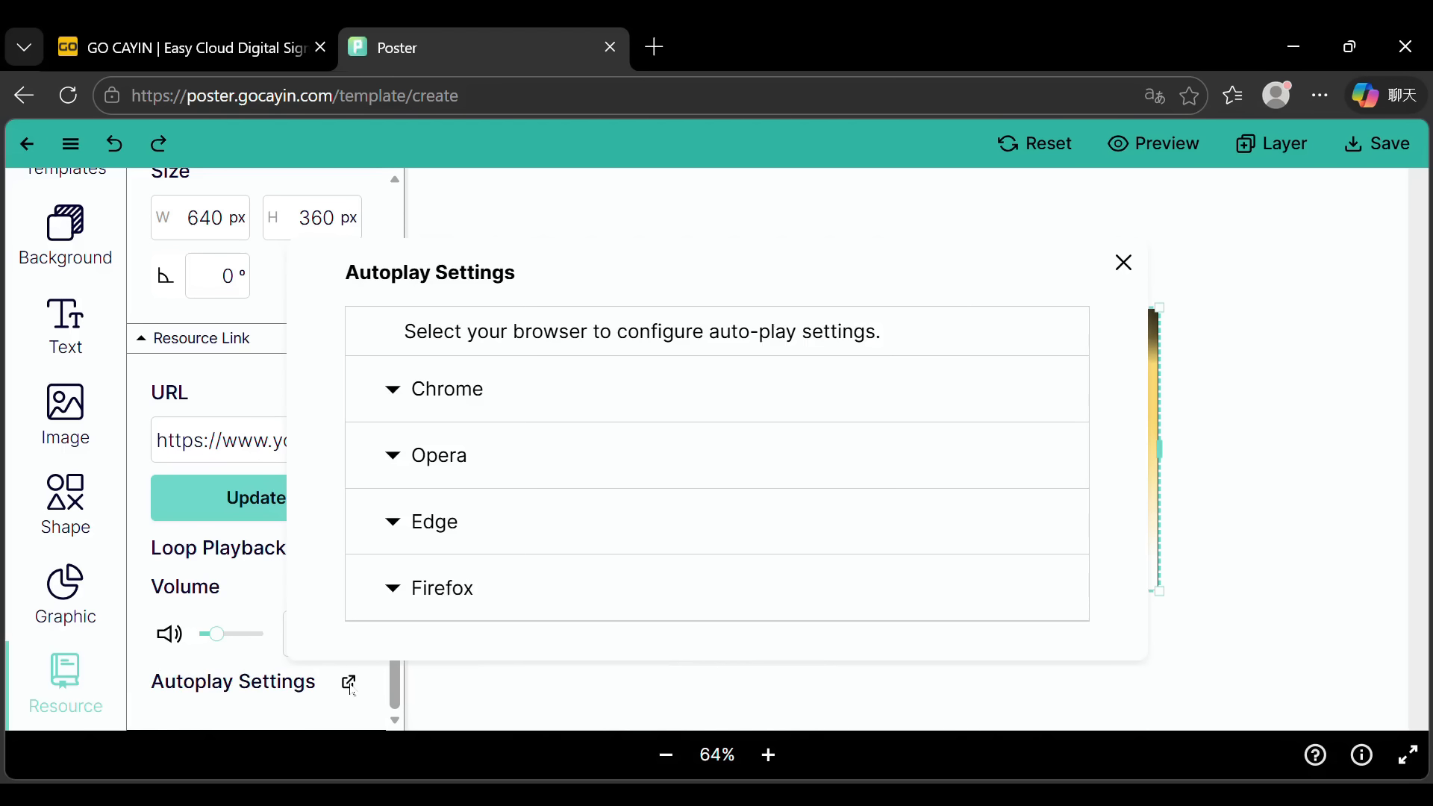
{"action": "left_click", "coordinate": [1123, 264]}
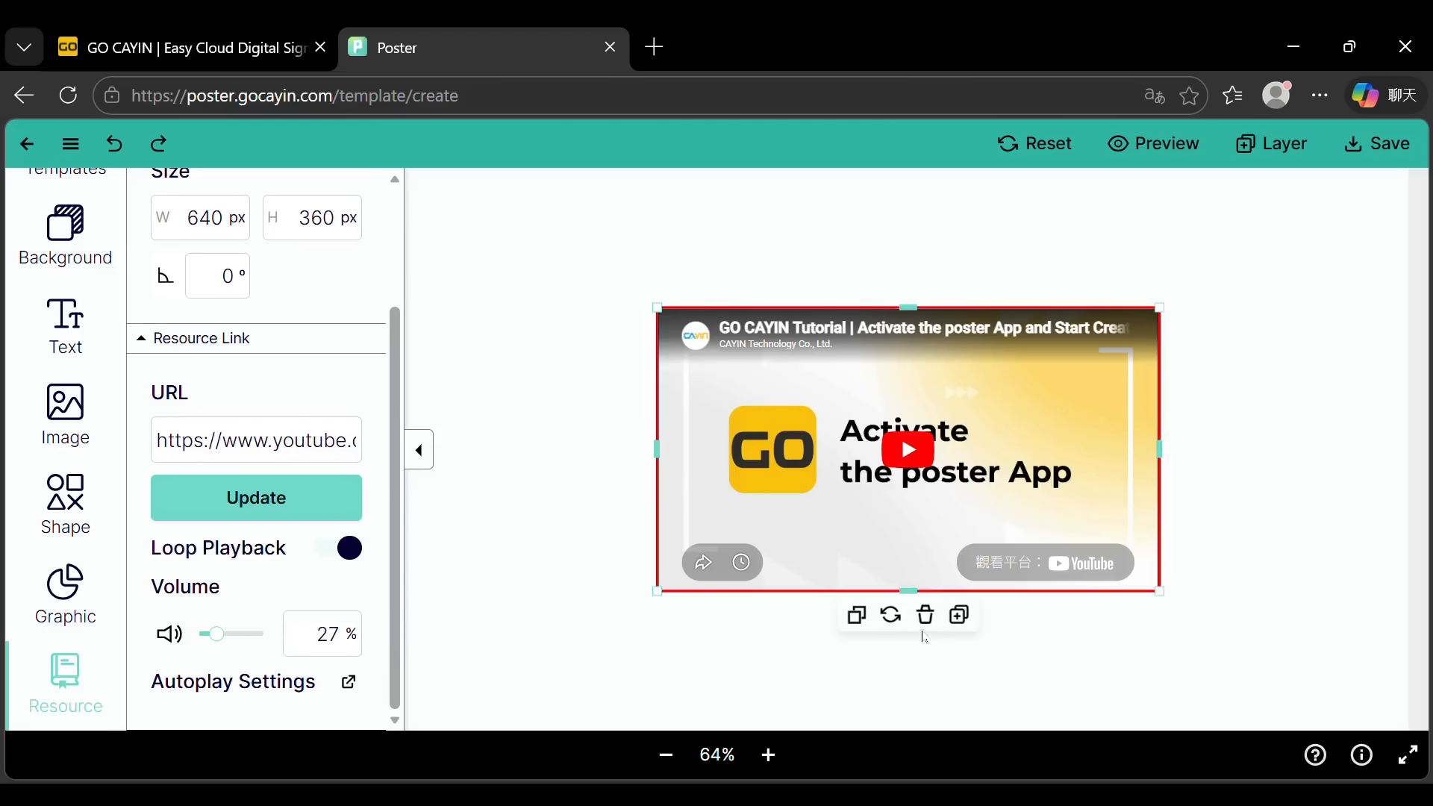
Step: Delete the YouTube video and add an Embed Code resource with the 560 × 315 iframe for youtube.com/embed/_Vz_Kw72WK0
{"action": "left_click", "coordinate": [115, 155]}
{"action": "left_click", "coordinate": [926, 617]}
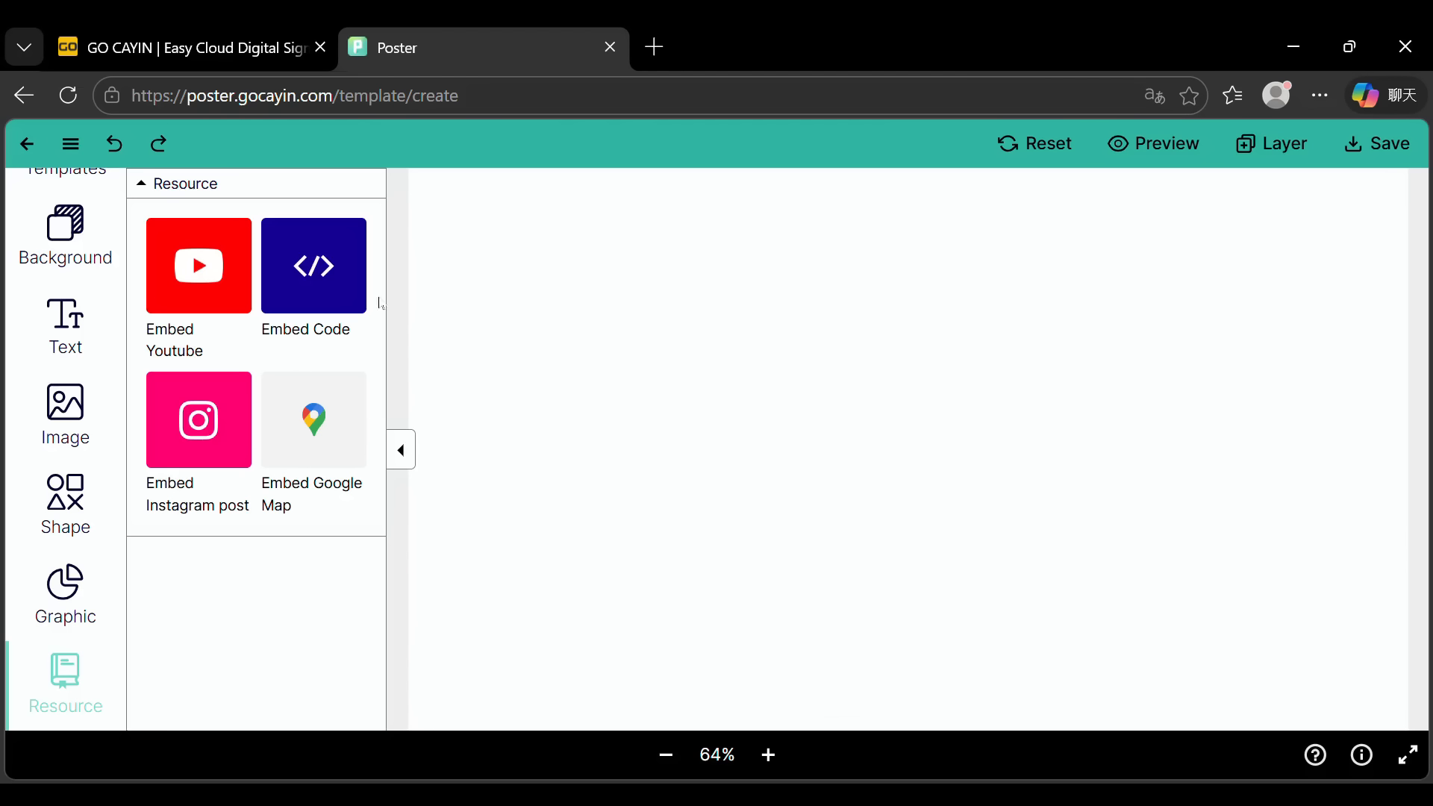
{"action": "left_click", "coordinate": [327, 254]}
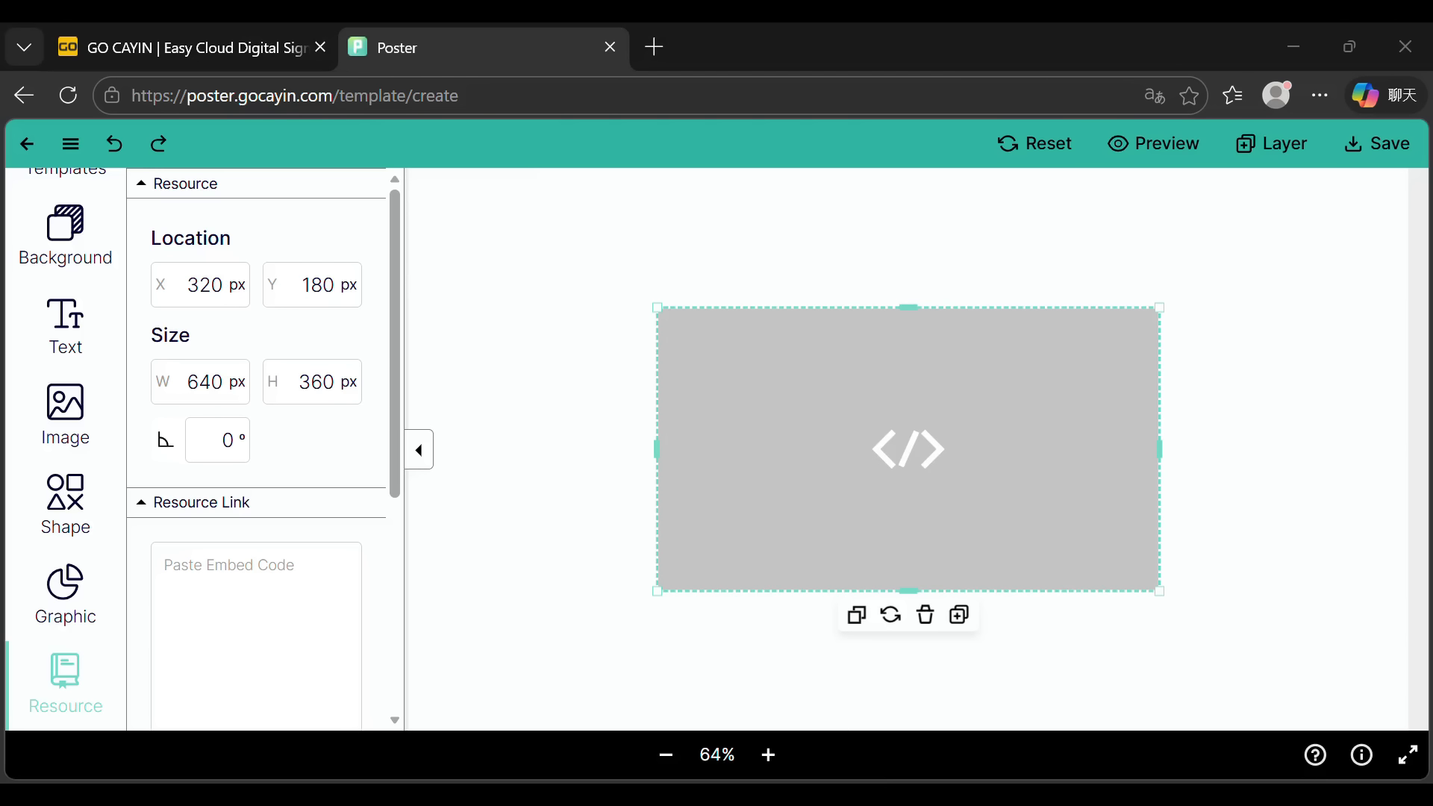
{"action": "left_click", "coordinate": [275, 577]}
{"action": "type", "text": "<iframe width=\"560\" height=\"315\" src=\"https://www.youtube.com/embed/_Vz_Kw72WK0?si=fElpII_WGnevrlbJ\" title=\"YouTube video player\" frameborder=\"0\" allow=\"accelerometer; autoplay; clipboard-write; encrypted-media; gyroscope; picture-in-picture; web-share\" referrerpolicy=\"strict-origin-when-cross-origin\" allowfullscreen></iframe>"}
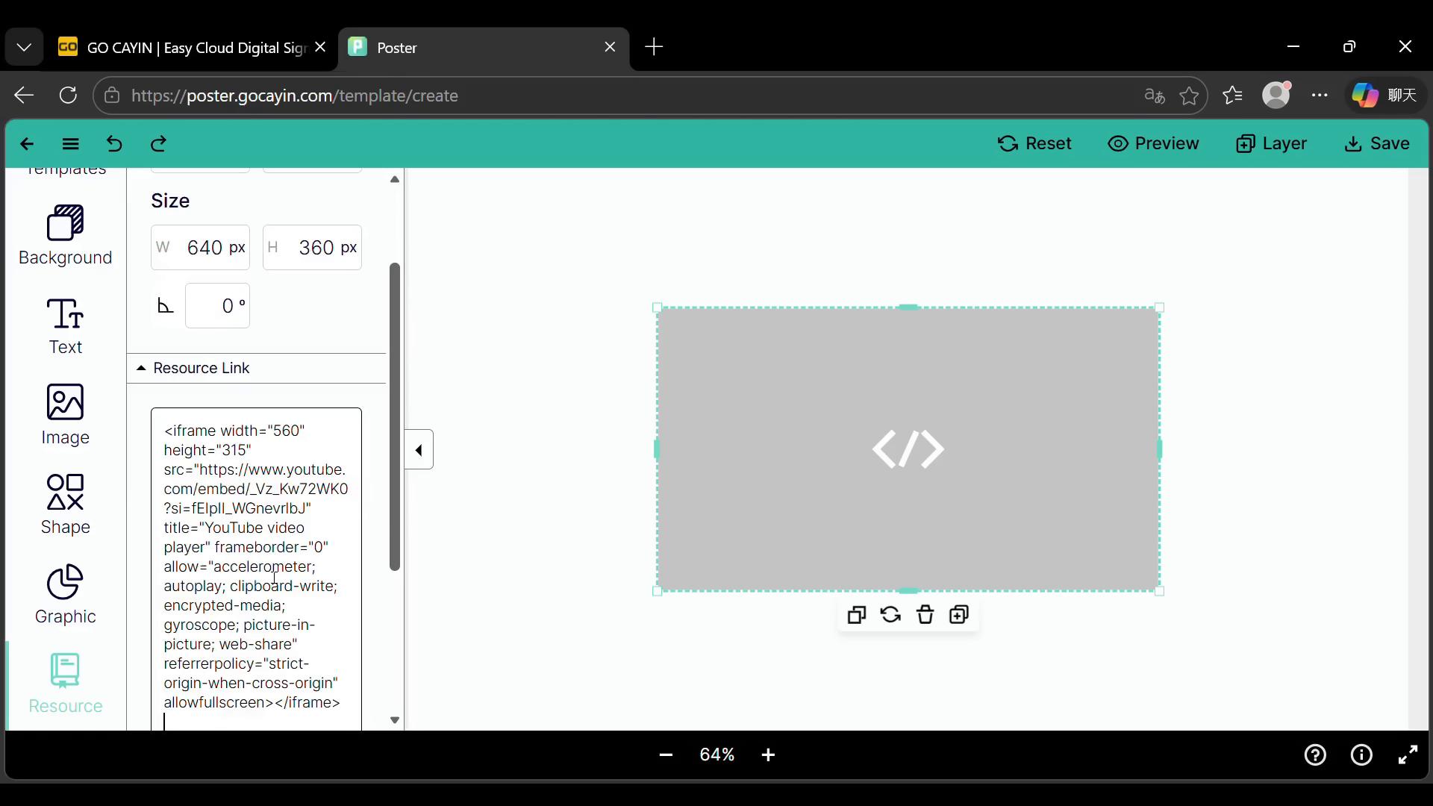
{"action": "scroll", "coordinate": [328, 522], "scroll_direction": "down", "scroll_amount": 3}
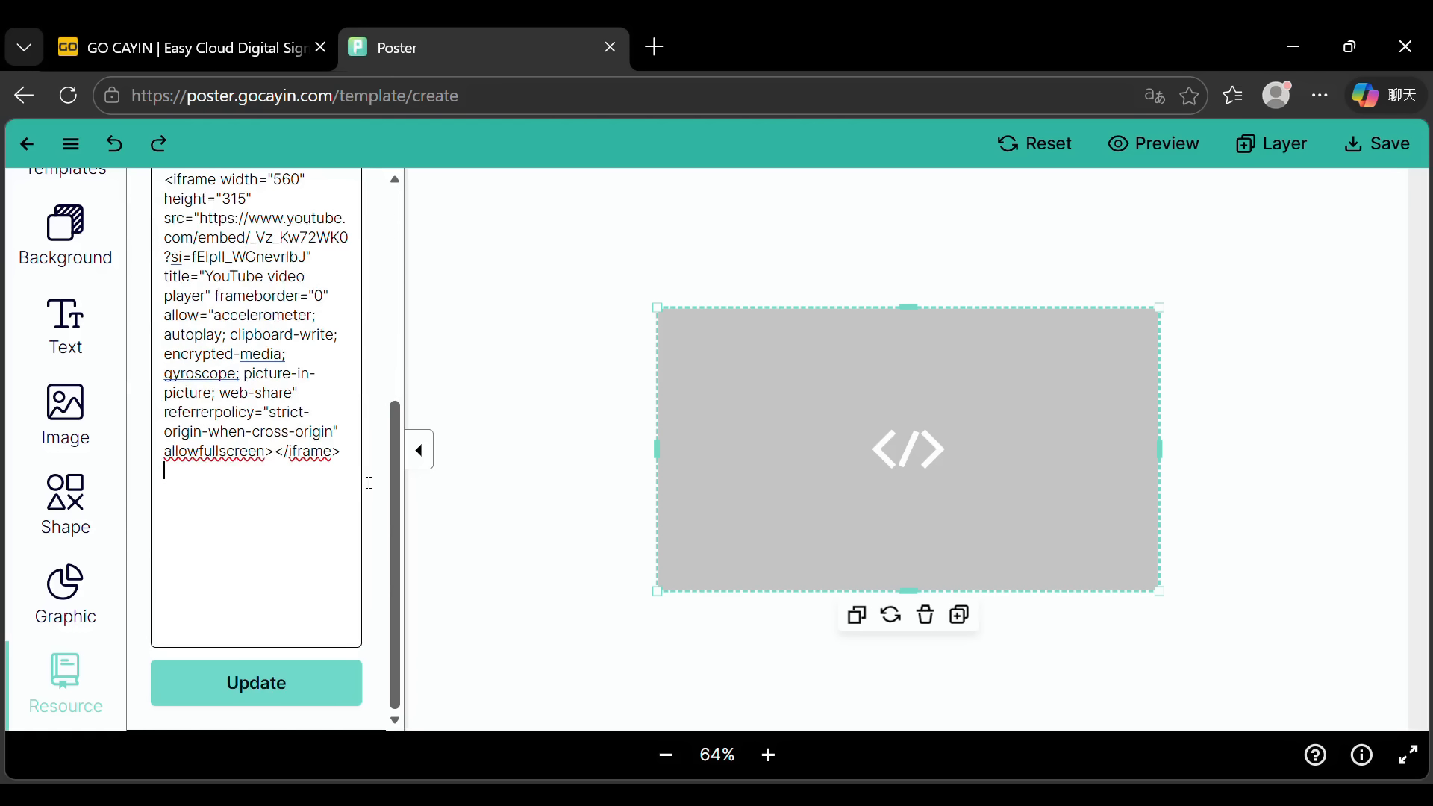
{"action": "left_click", "coordinate": [269, 683]}
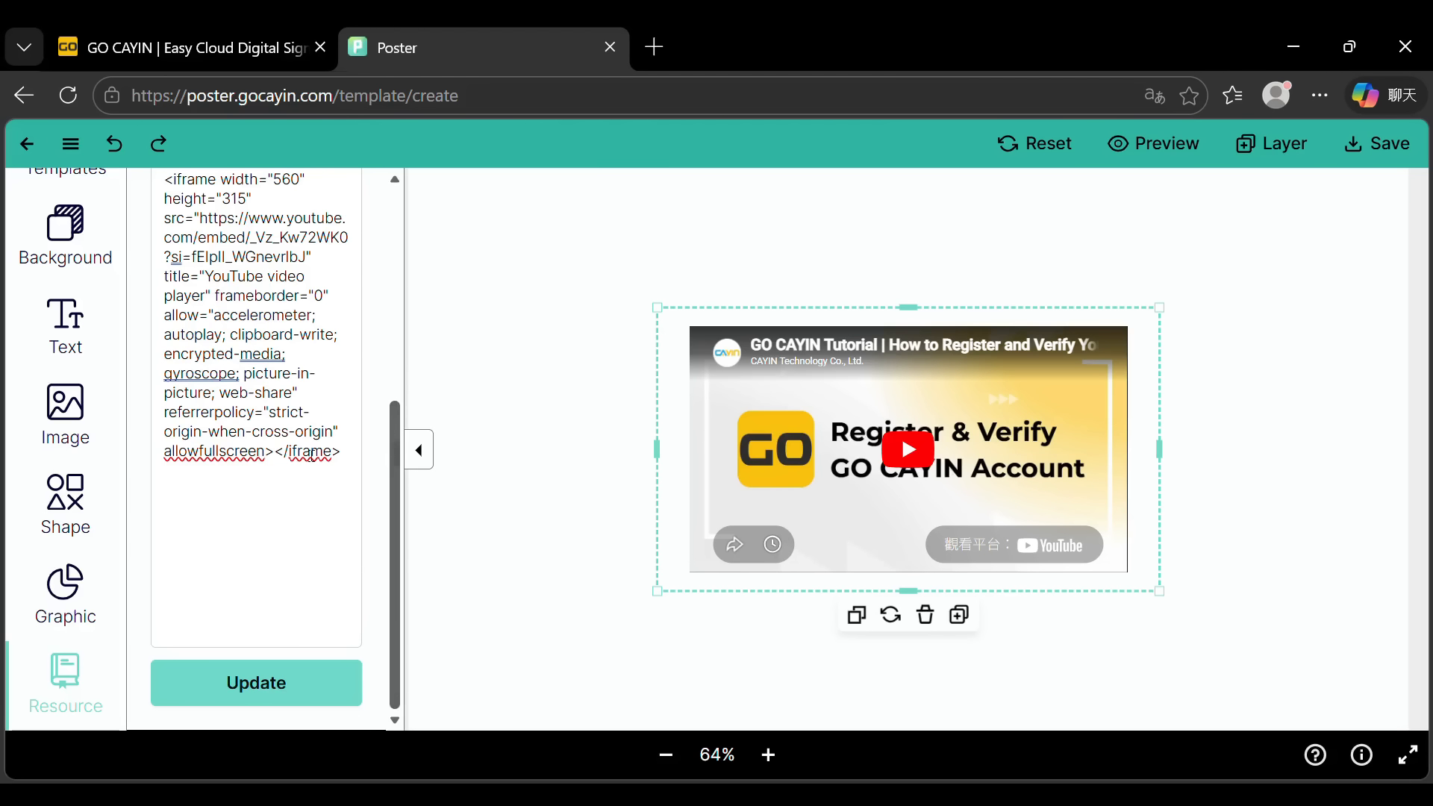
Step: Delete the embedded-code video and add an Instagram post resource loaded from the copied Instagram URL
{"action": "scroll", "coordinate": [316, 523], "scroll_direction": "up", "scroll_amount": 5}
{"action": "scroll", "coordinate": [315, 526], "scroll_direction": "up", "scroll_amount": 1}
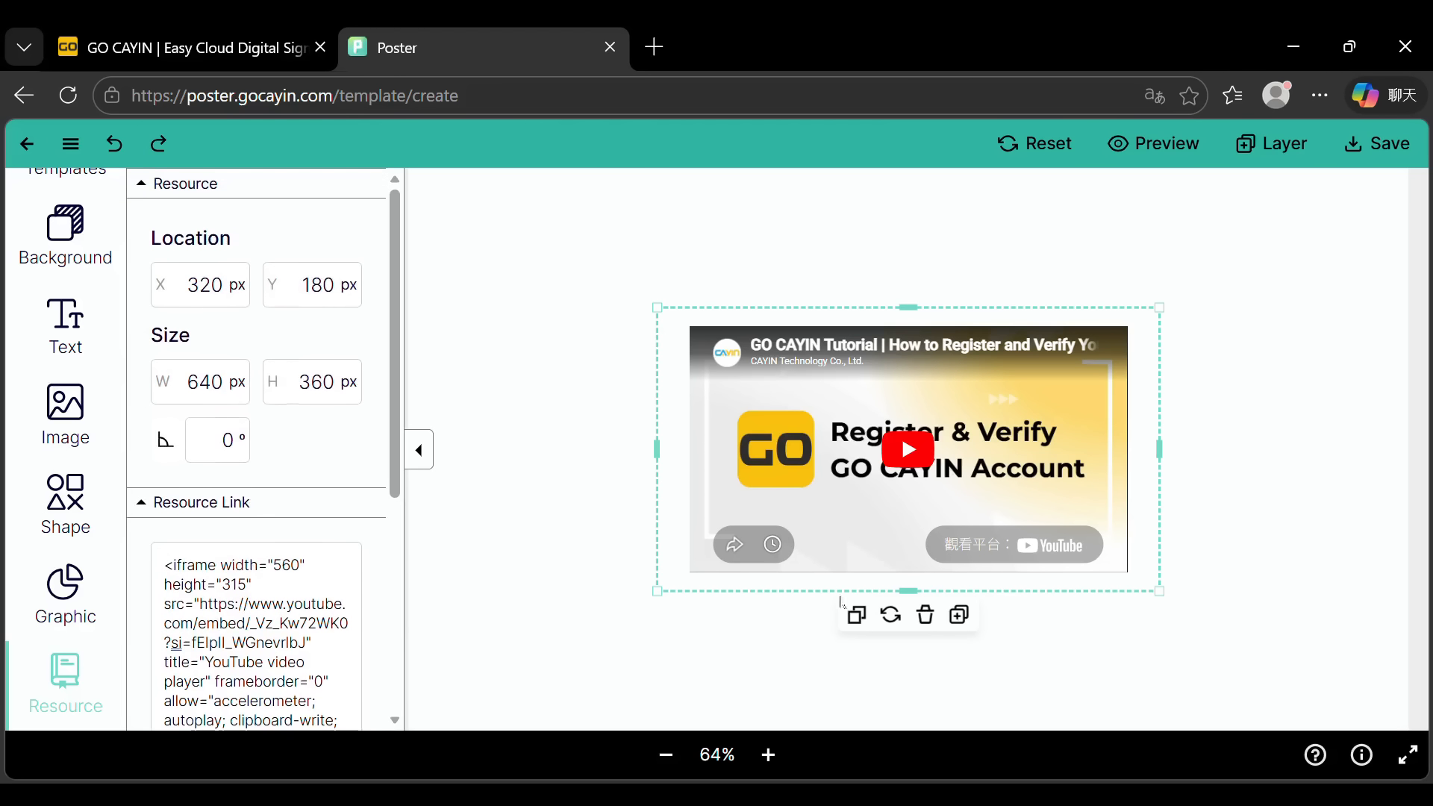
{"action": "left_click", "coordinate": [926, 615]}
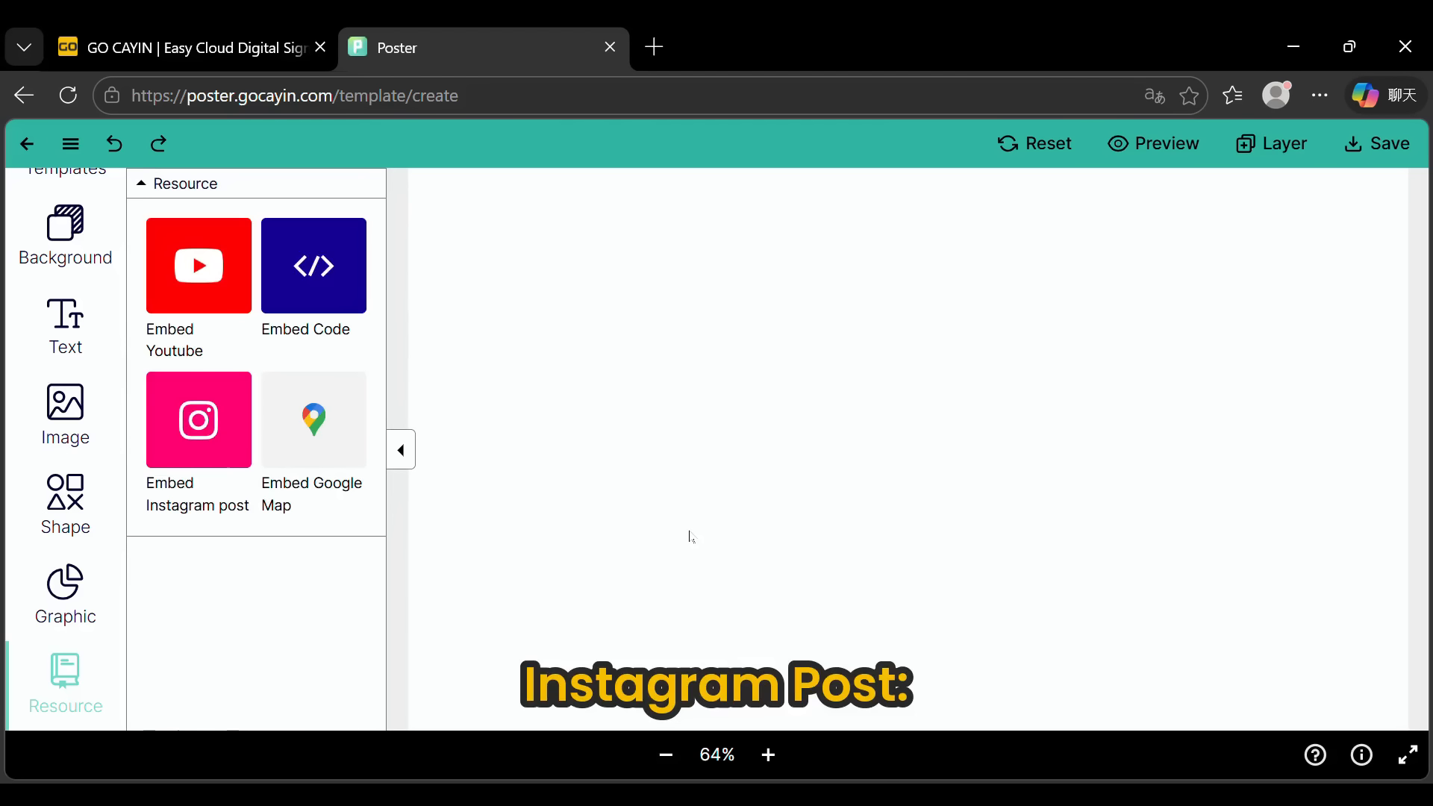
{"action": "left_click", "coordinate": [200, 442]}
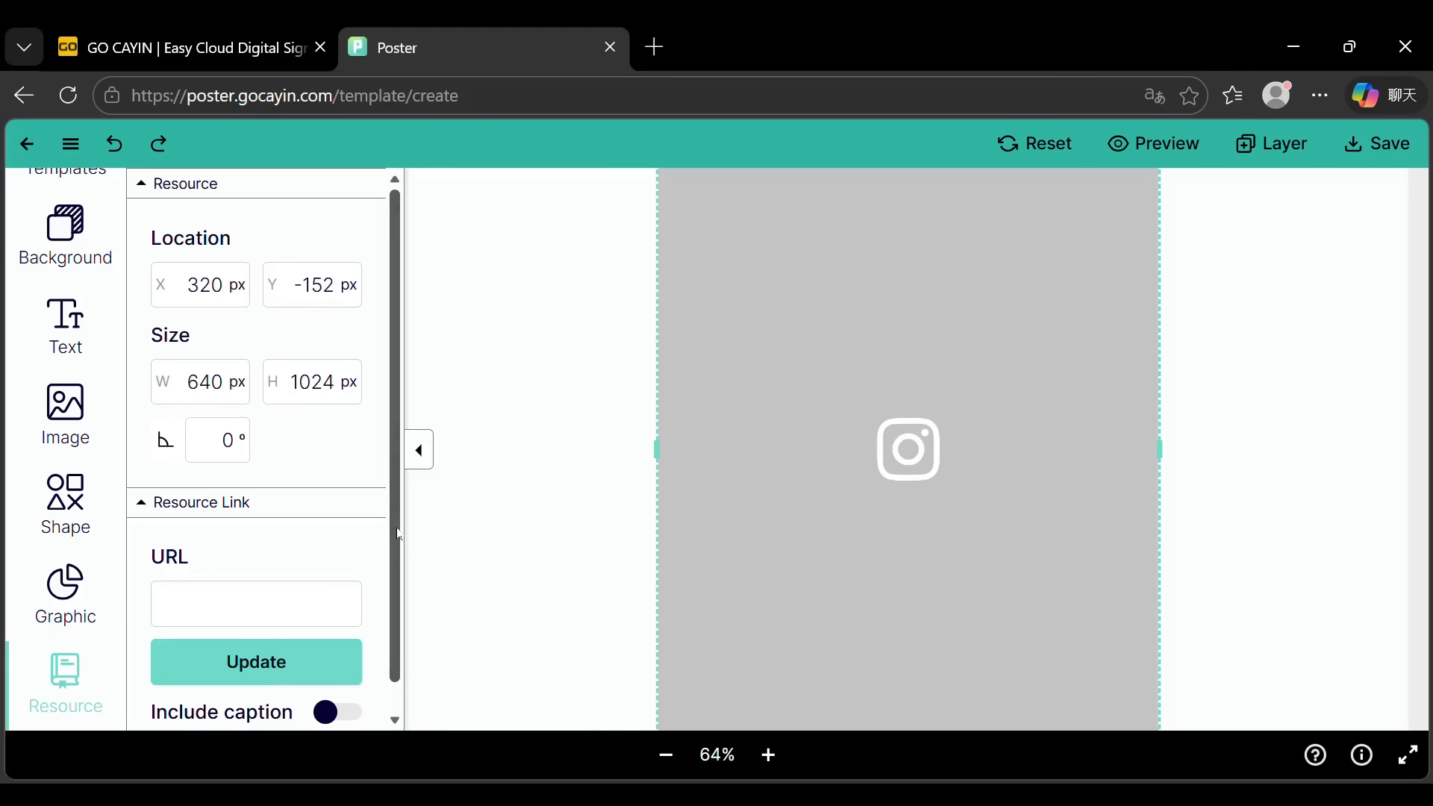
{"action": "scroll", "coordinate": [397, 583], "scroll_direction": "down", "scroll_amount": 1}
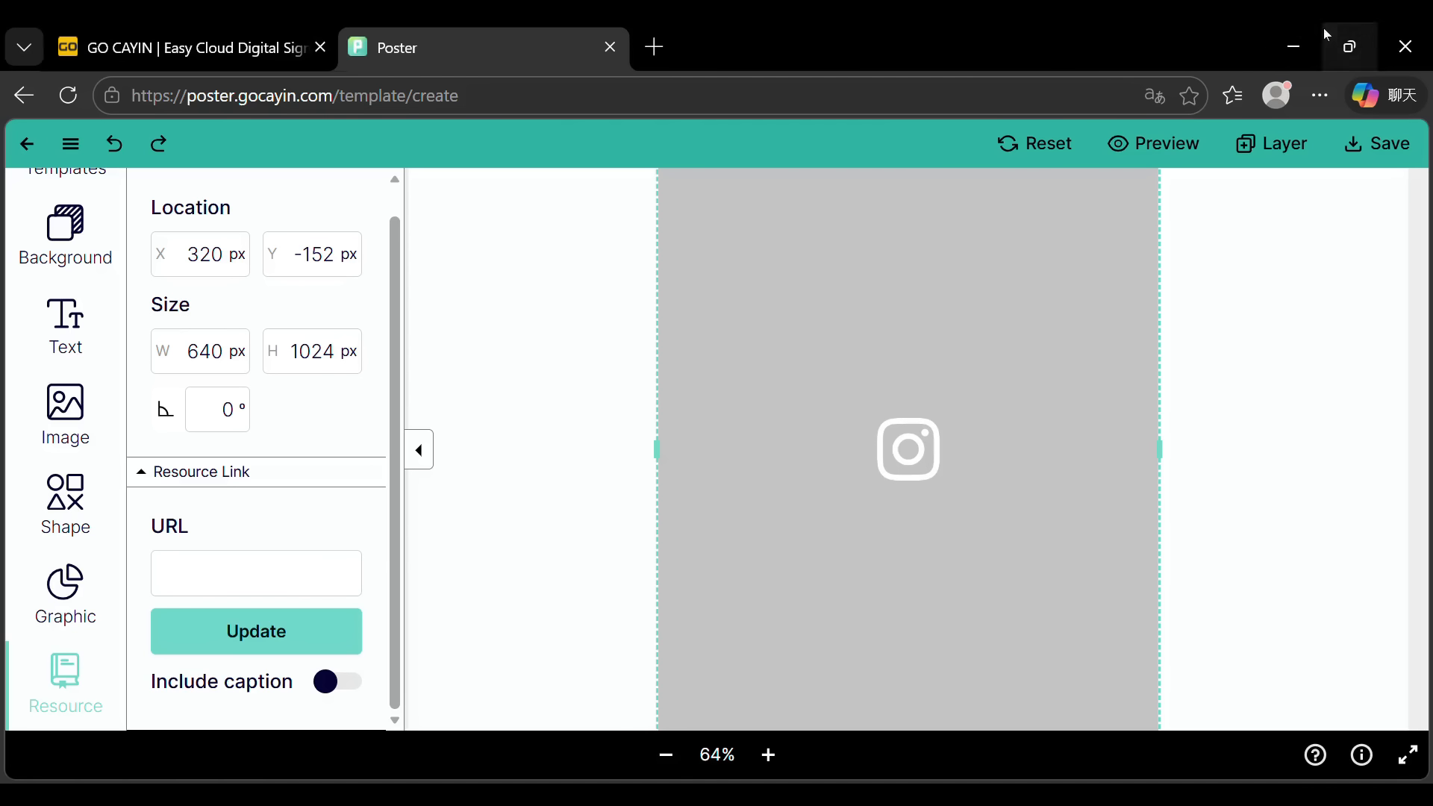
{"action": "left_click", "coordinate": [219, 567]}
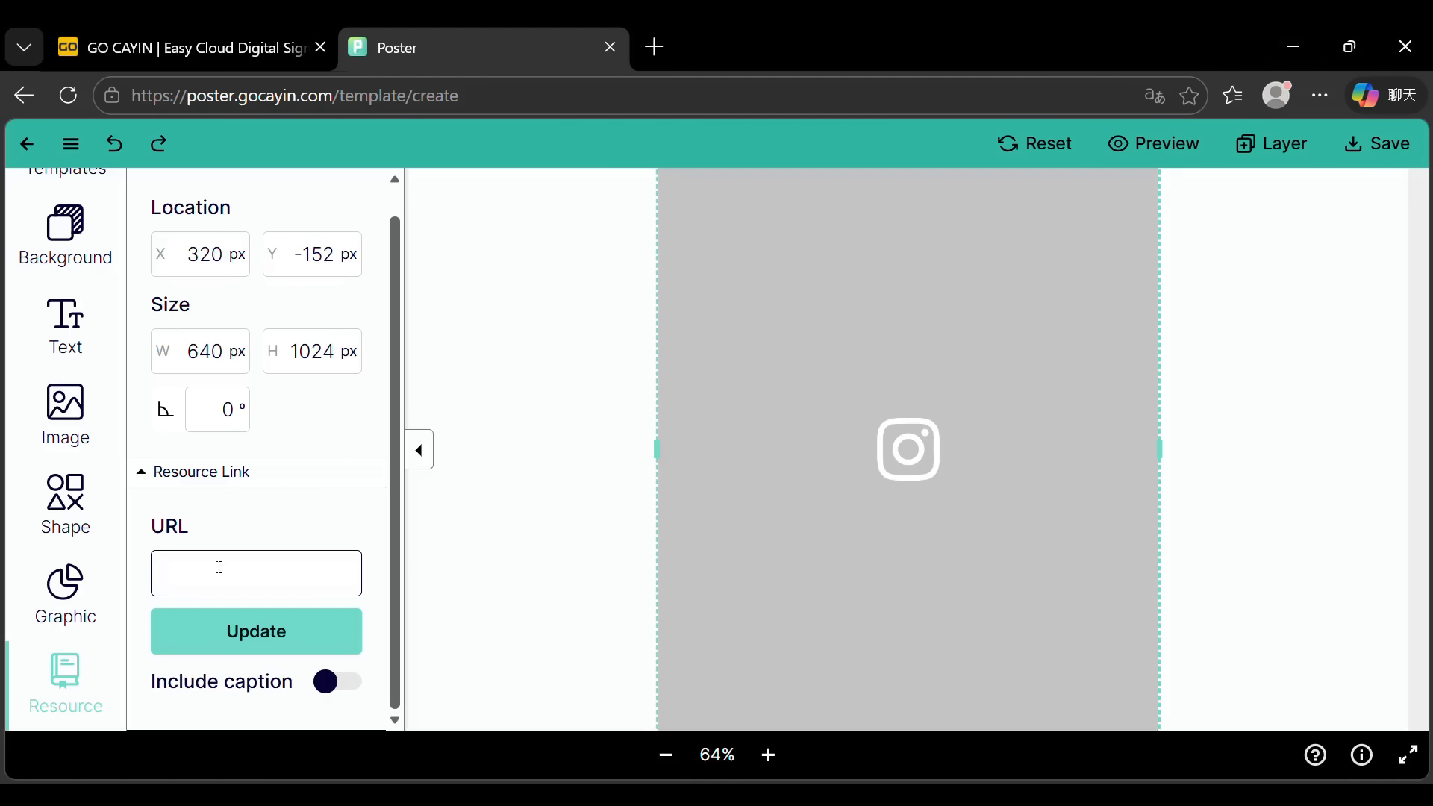
{"action": "key", "text": "ctrl+v"}
{"action": "left_click", "coordinate": [255, 631]}
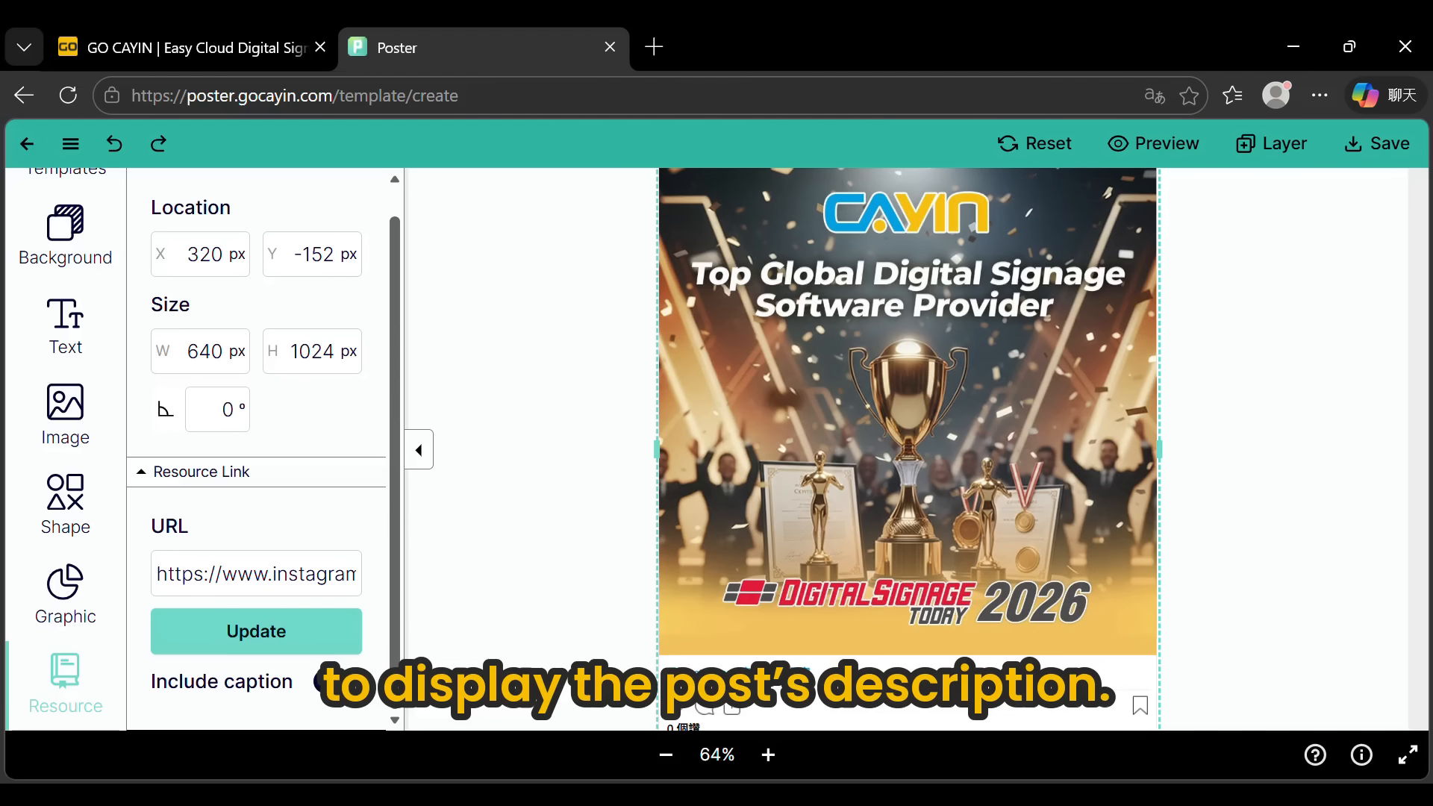
Step: Try the Include caption option on the Instagram post, switch it off again and delete the post
{"action": "left_click", "coordinate": [338, 682]}
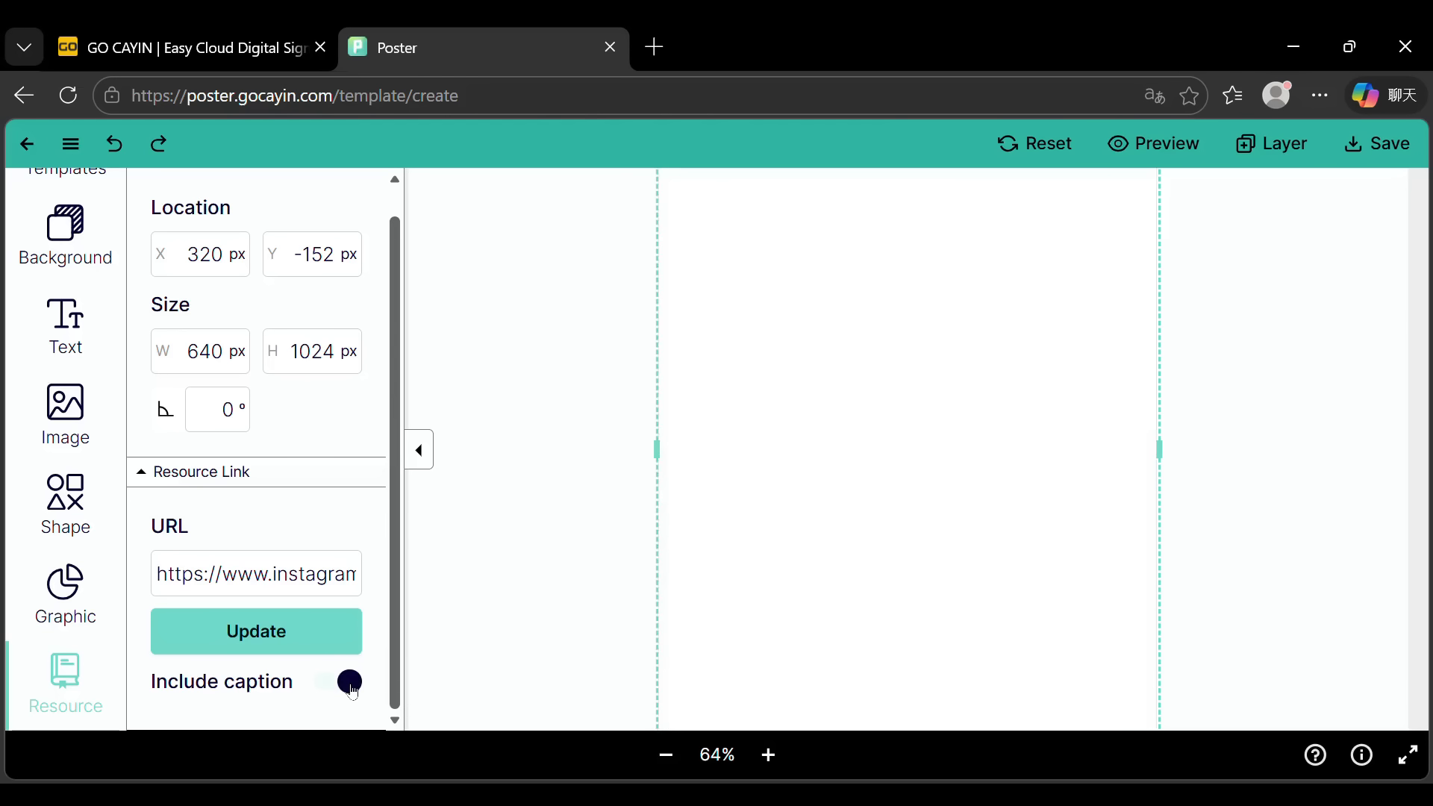
{"action": "left_click", "coordinate": [349, 683]}
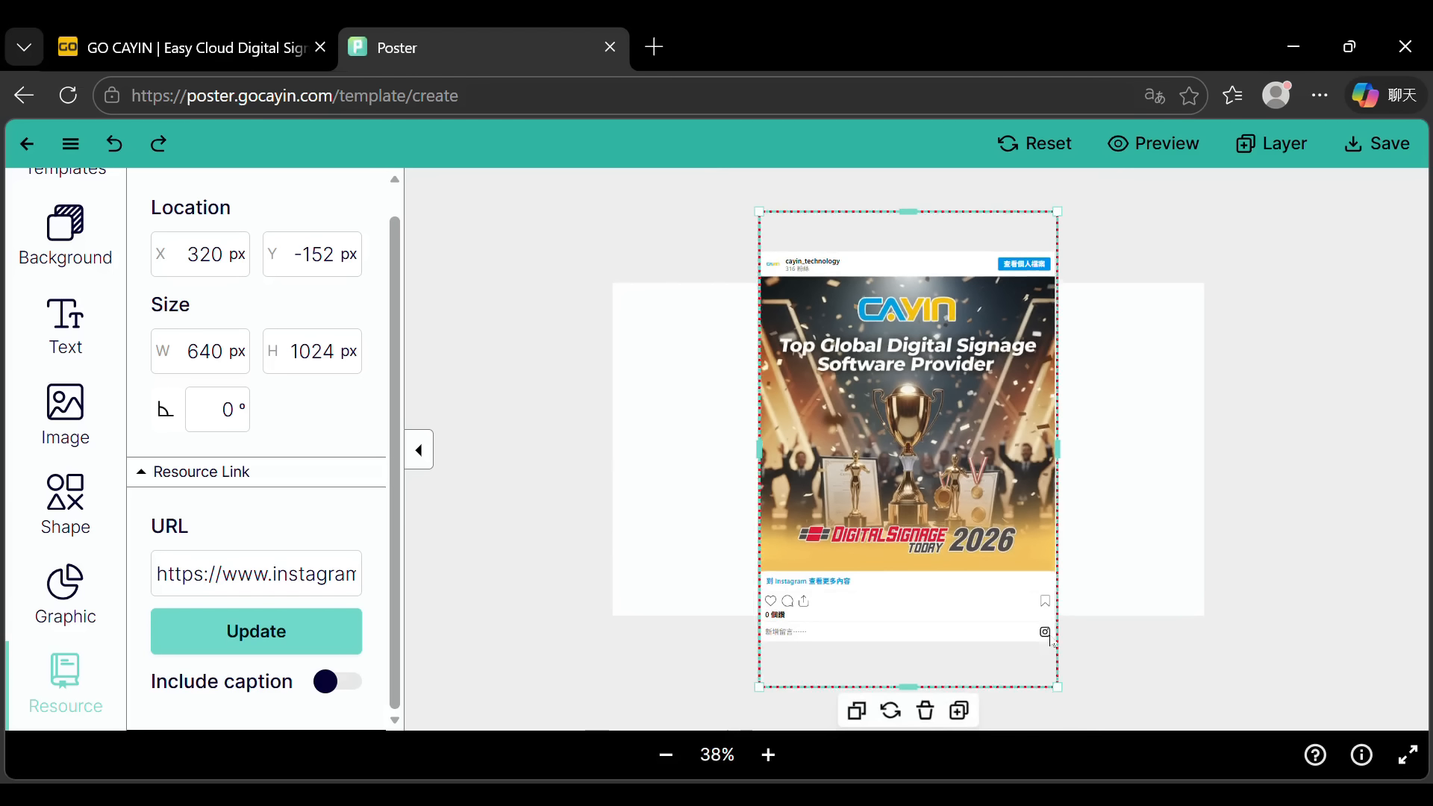
{"action": "left_click", "coordinate": [926, 711]}
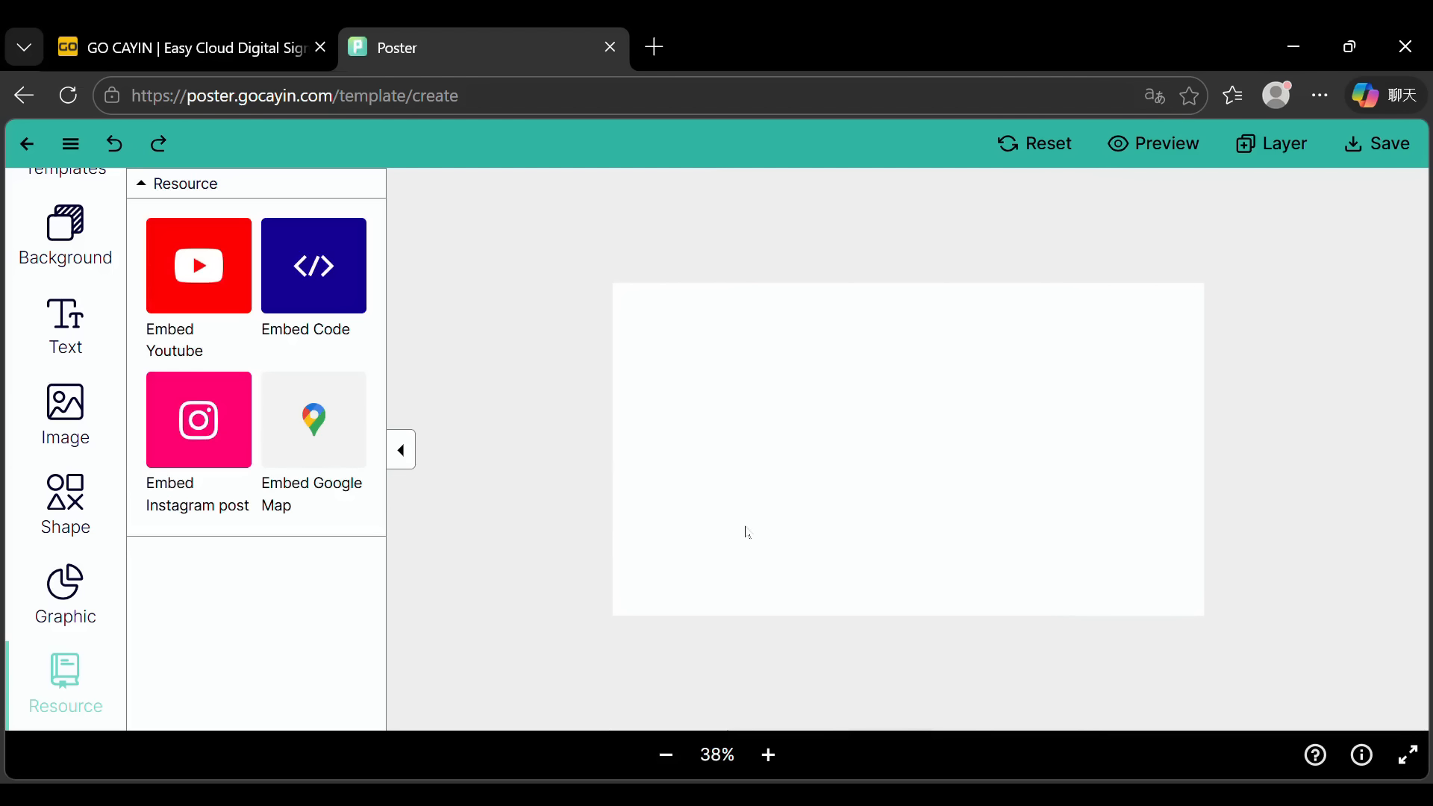
Step: Embed a Google Map in Place mode and load it with the query "CAYIN technology"
{"action": "left_click", "coordinate": [349, 452]}
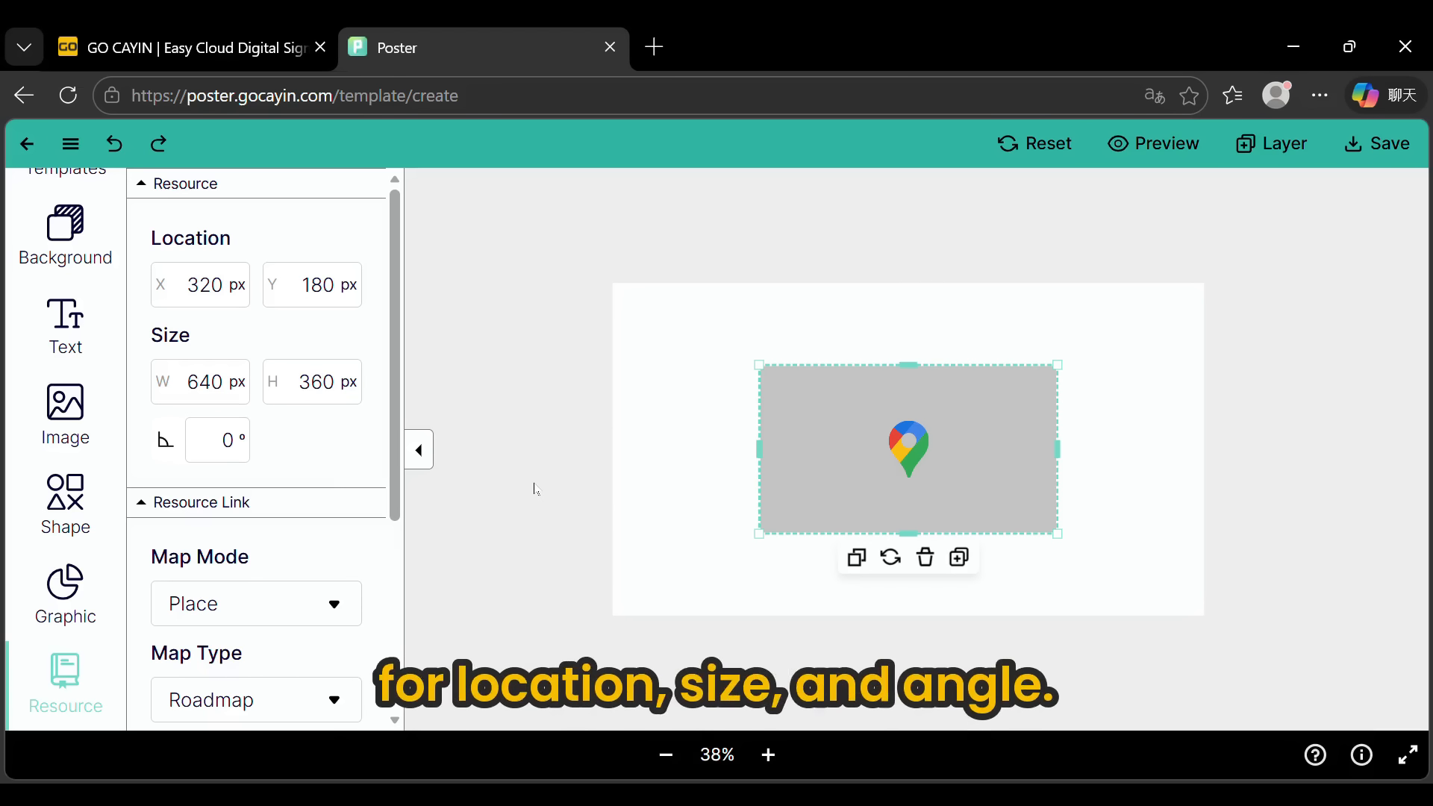
{"action": "scroll", "coordinate": [403, 515], "scroll_direction": "down", "scroll_amount": 2}
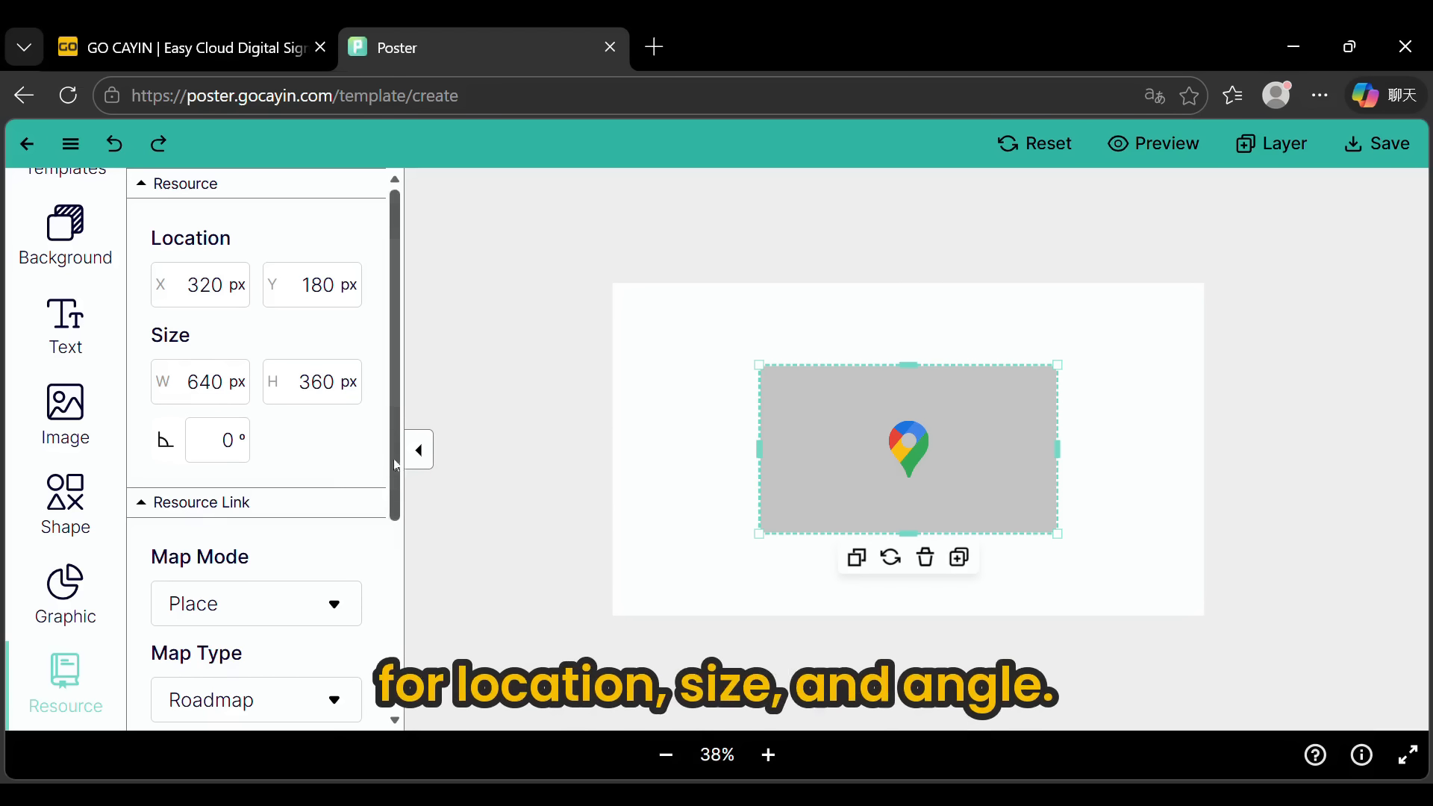
{"action": "scroll", "coordinate": [412, 553], "scroll_direction": "down", "scroll_amount": 3}
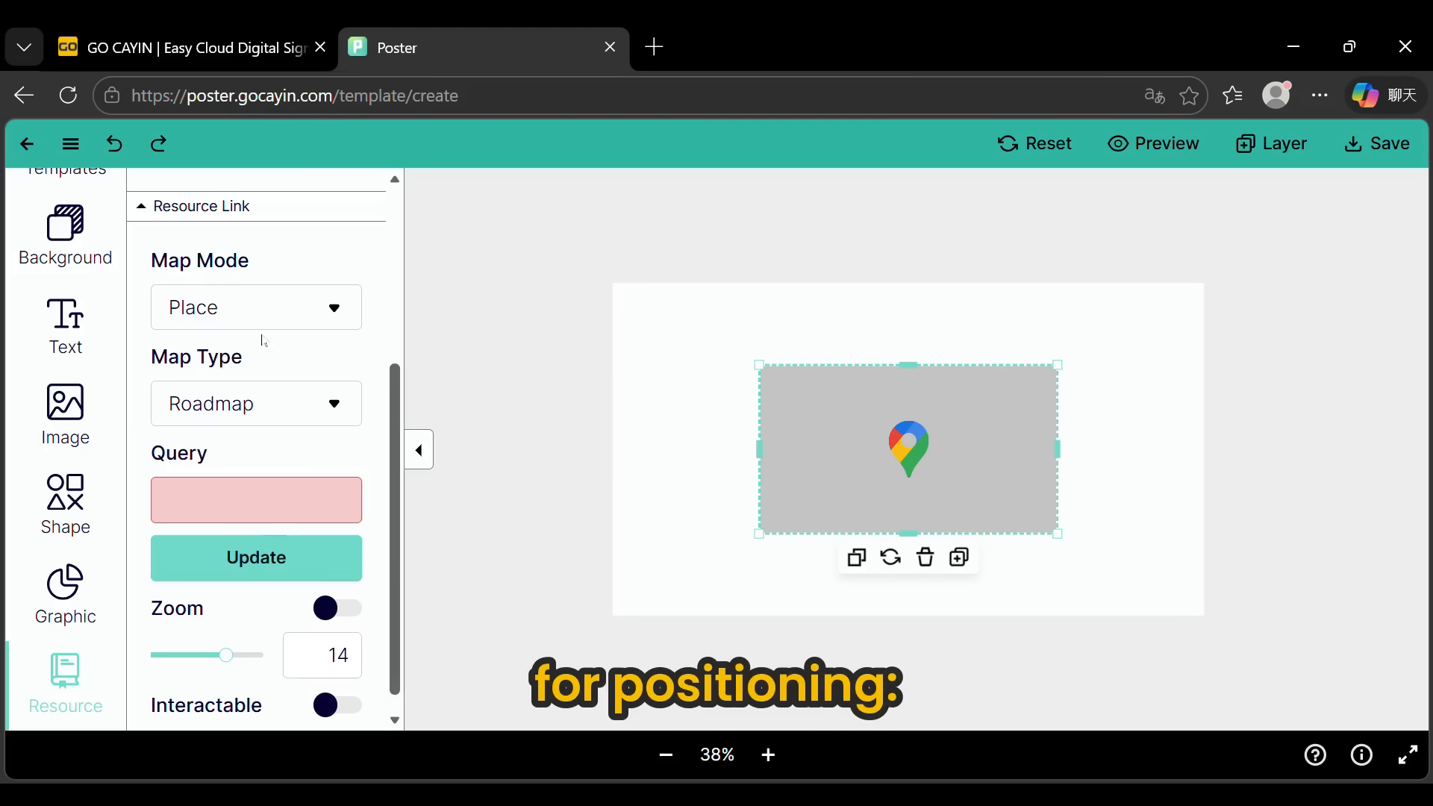
{"action": "left_click", "coordinate": [305, 327]}
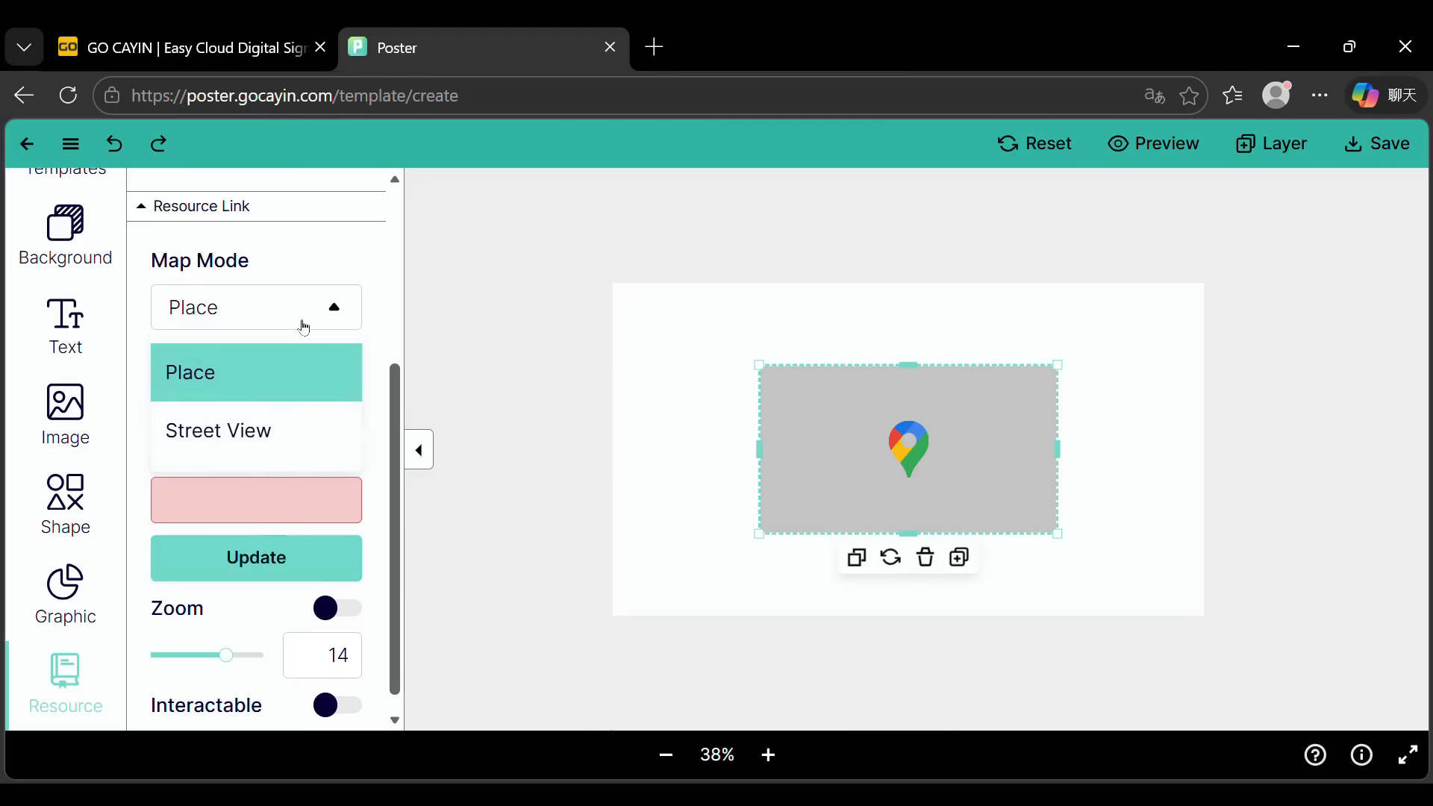
{"action": "left_click", "coordinate": [295, 377]}
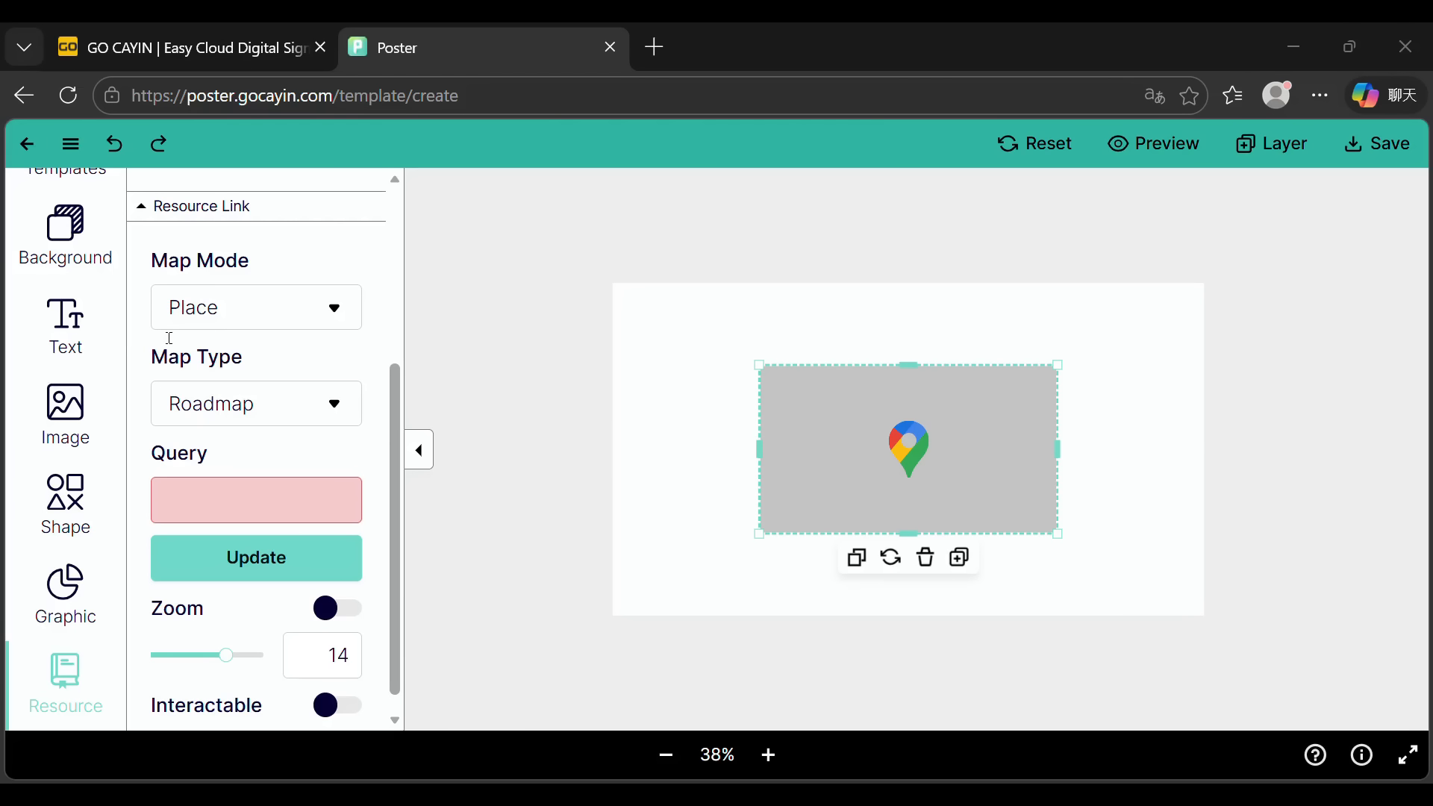
{"action": "left_click", "coordinate": [250, 502]}
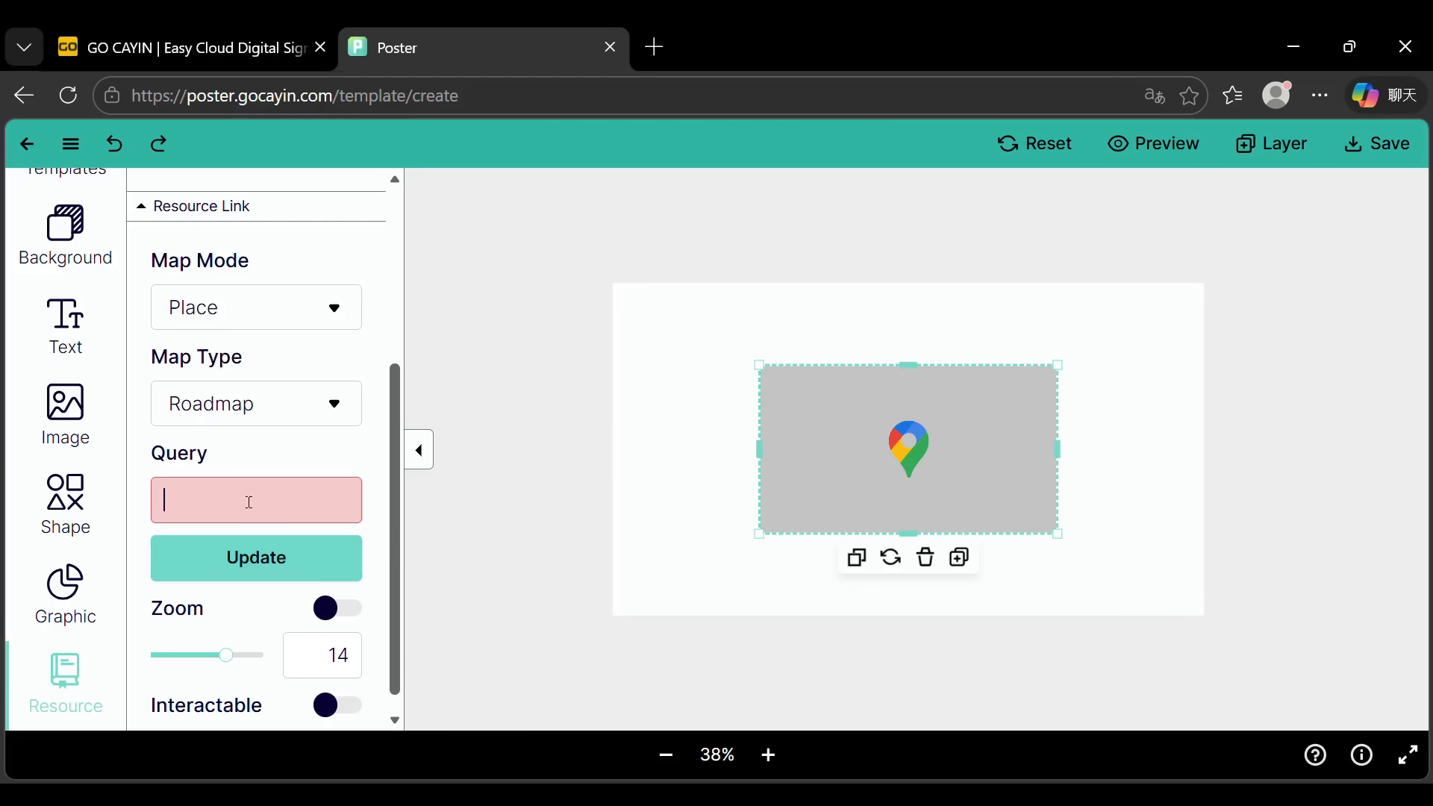
{"action": "type", "text": "CAYIN technology"}
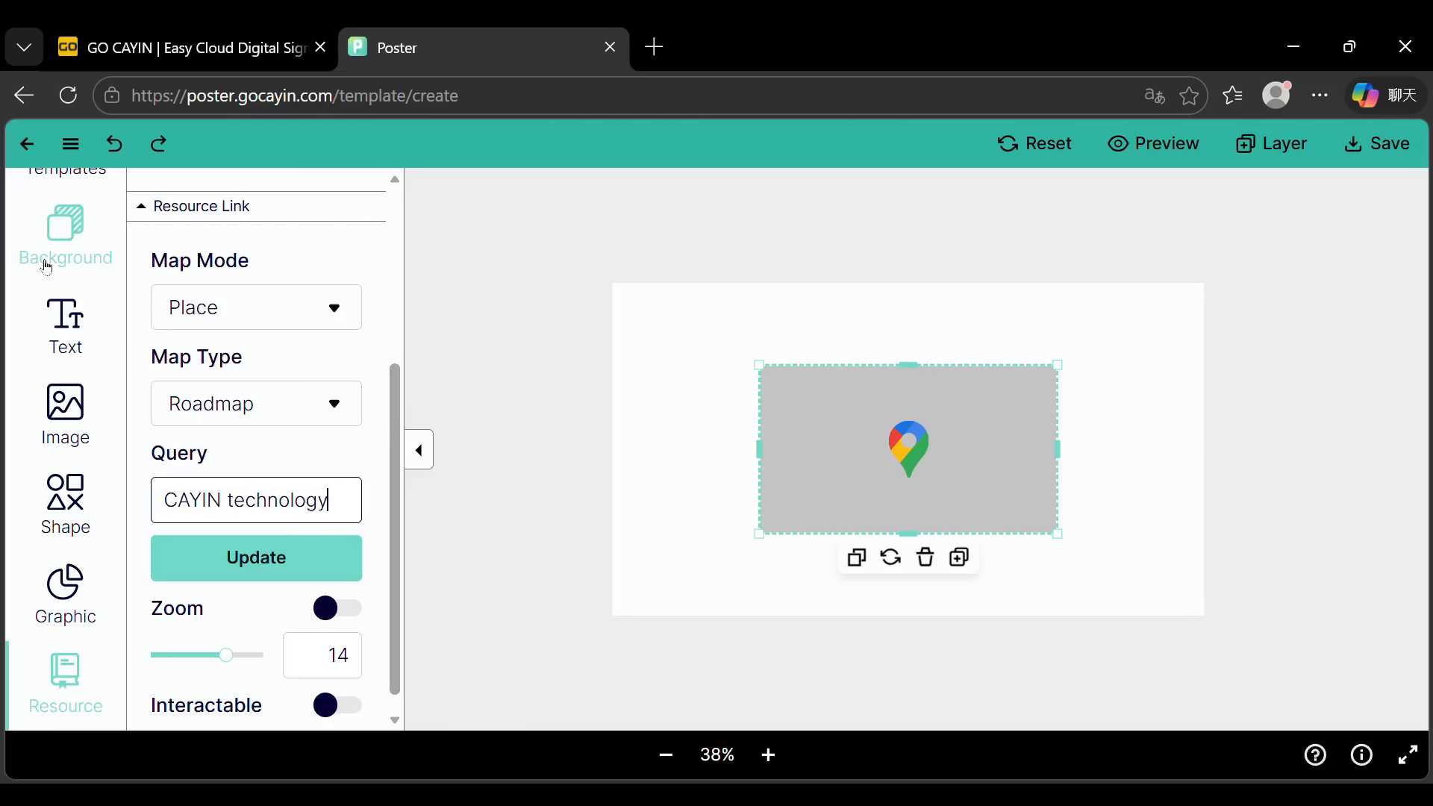
{"action": "left_click", "coordinate": [253, 575]}
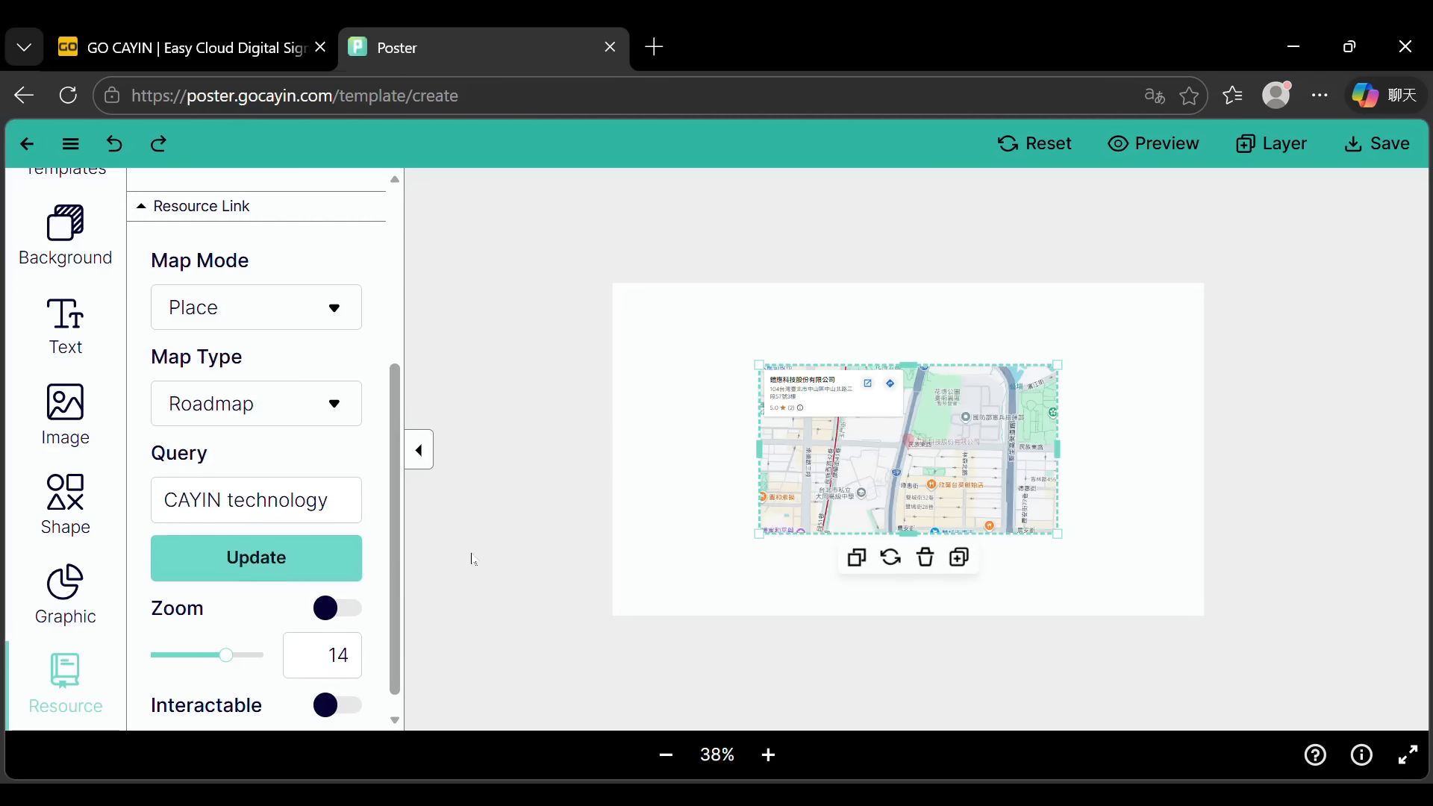
Step: Try the Satellite map type on the embedded map and set it back to Roadmap
{"action": "scroll", "coordinate": [1045, 452], "scroll_direction": "up", "scroll_amount": 10}
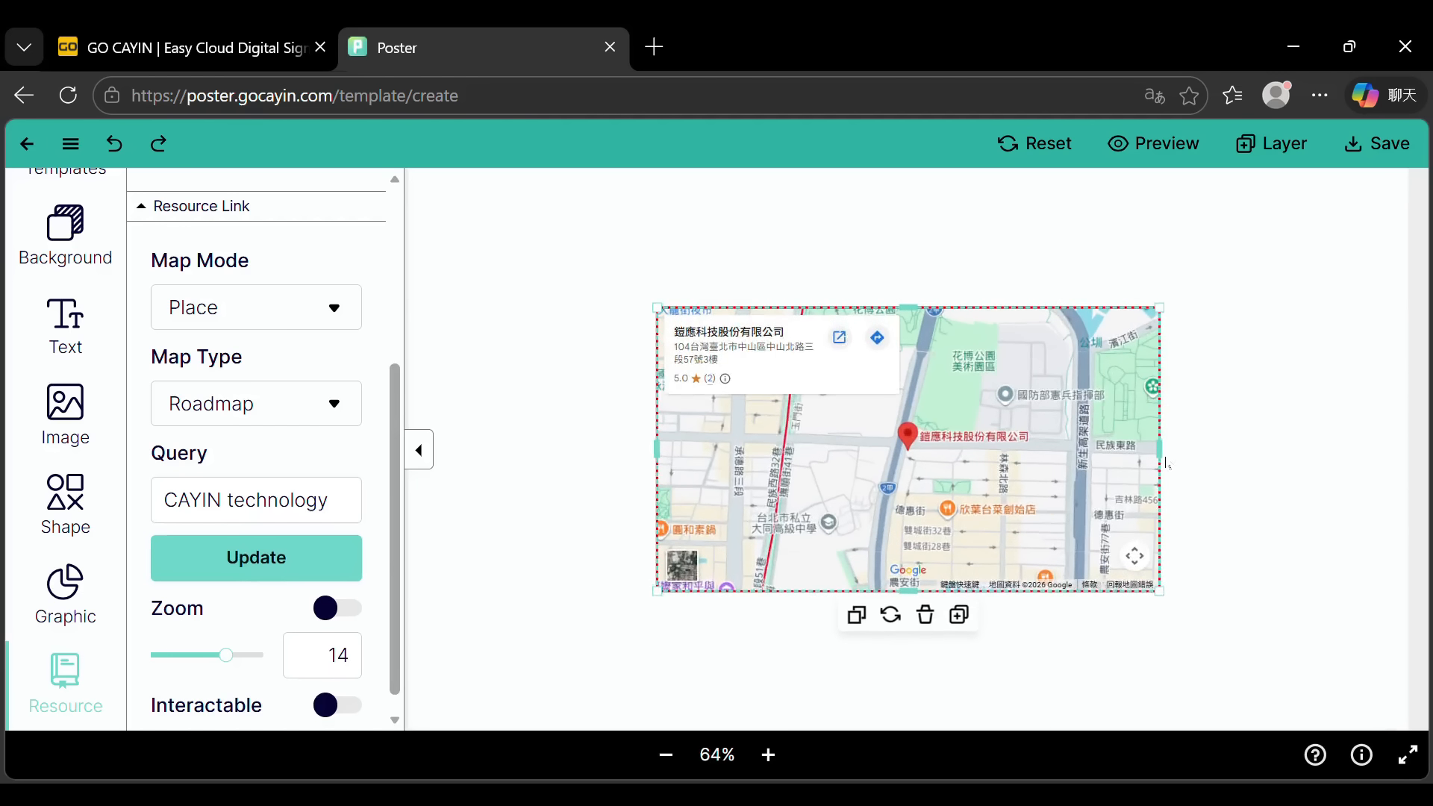
{"action": "scroll", "coordinate": [1290, 433], "scroll_direction": "down", "scroll_amount": 1}
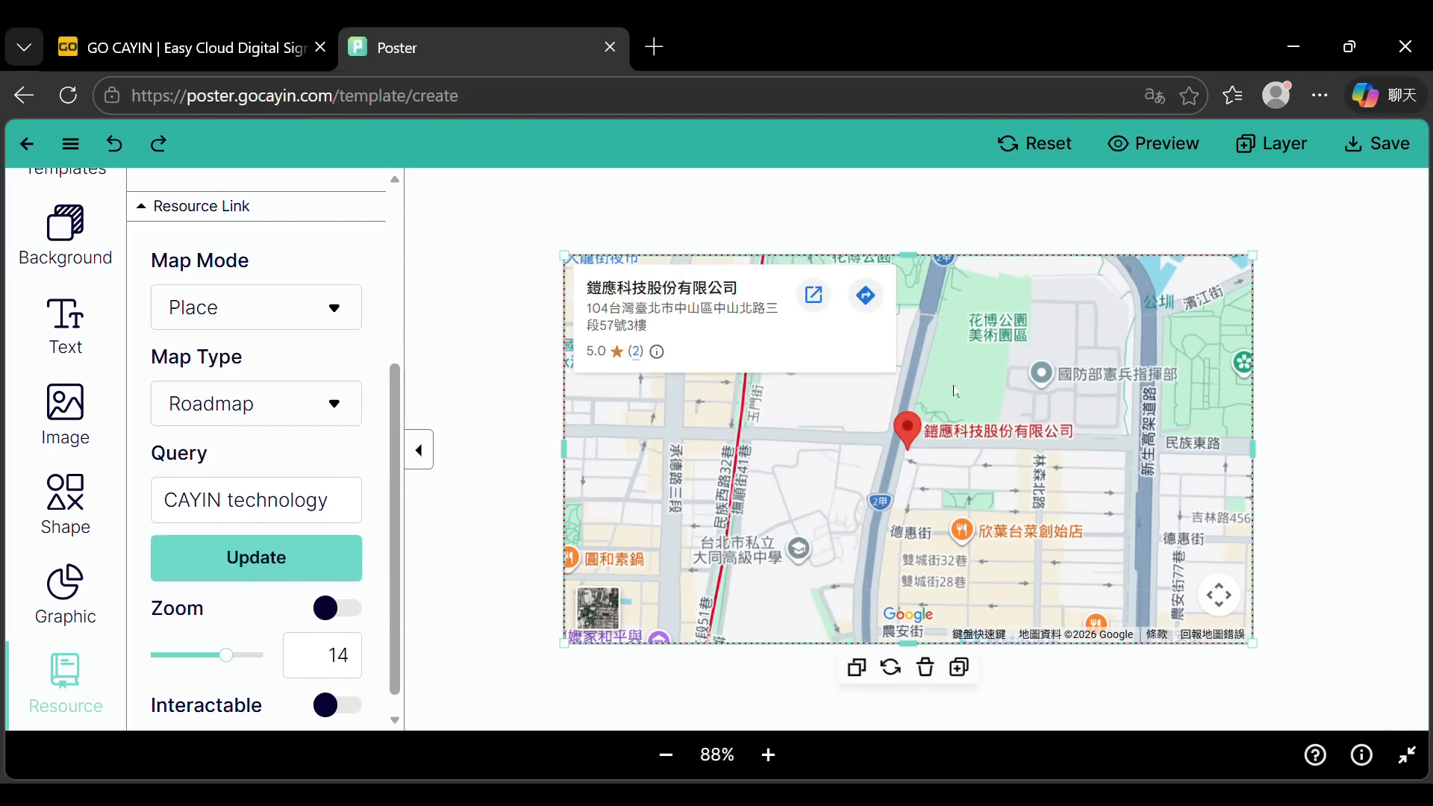
{"action": "left_click", "coordinate": [309, 407]}
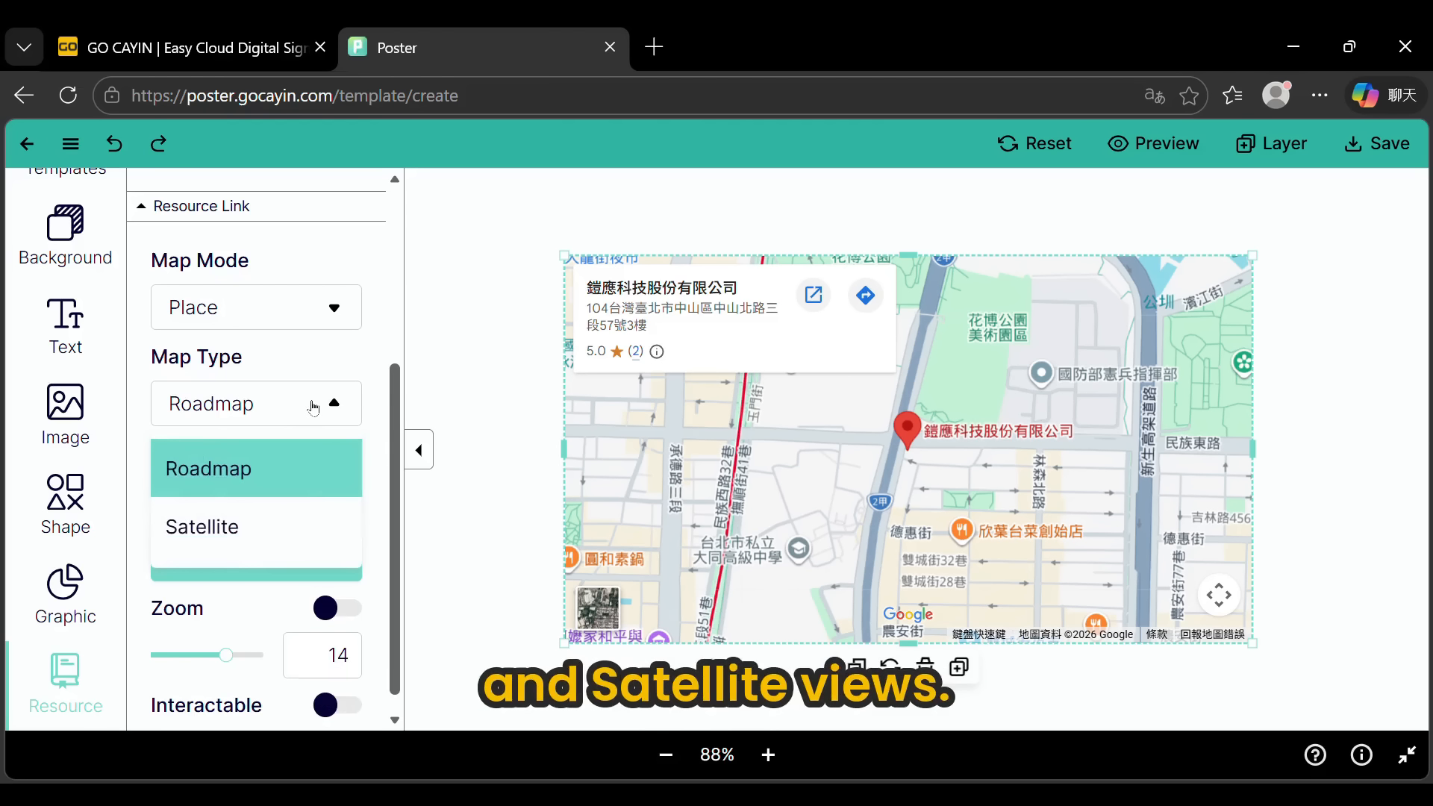
{"action": "left_click", "coordinate": [296, 522]}
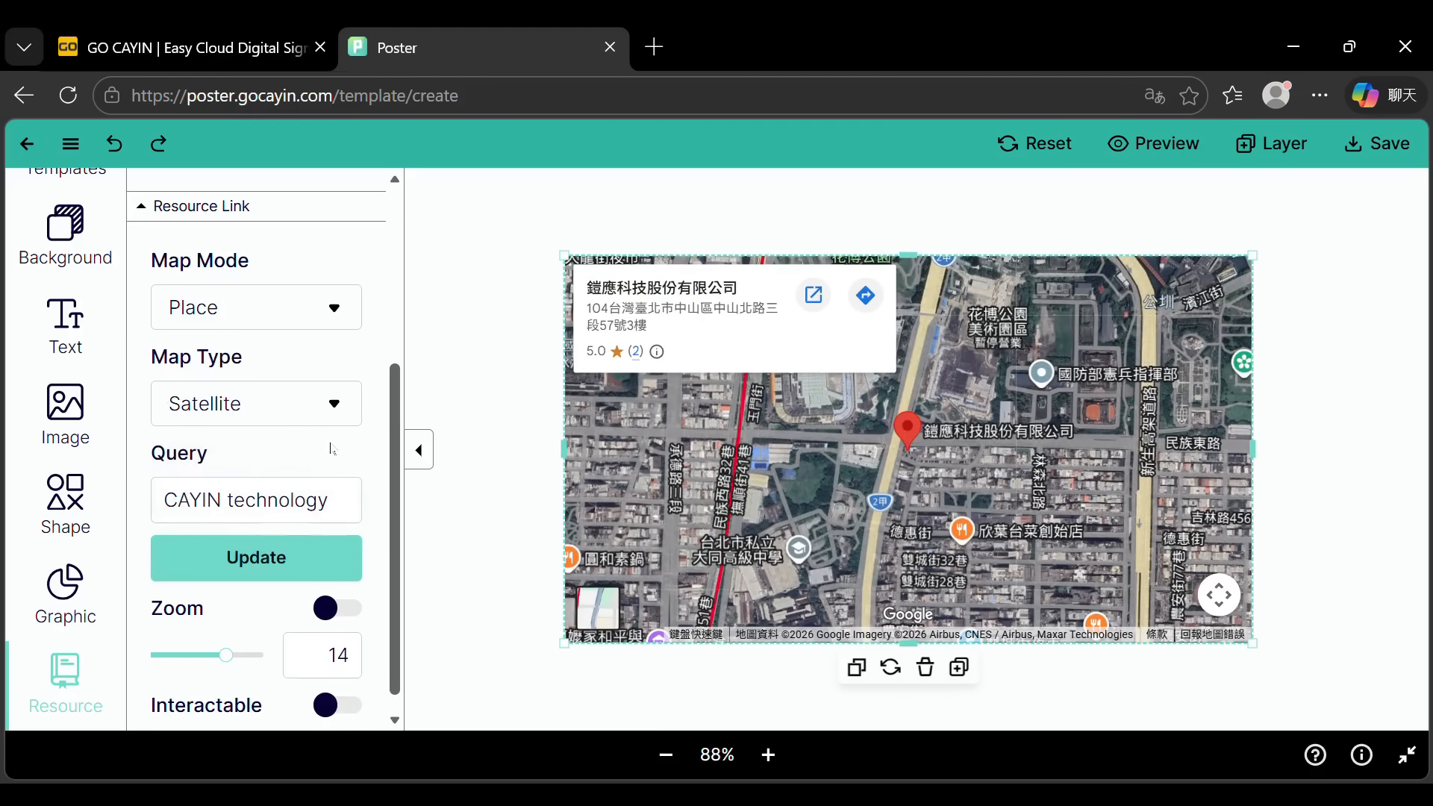
{"action": "left_click", "coordinate": [333, 414]}
{"action": "left_click", "coordinate": [314, 467]}
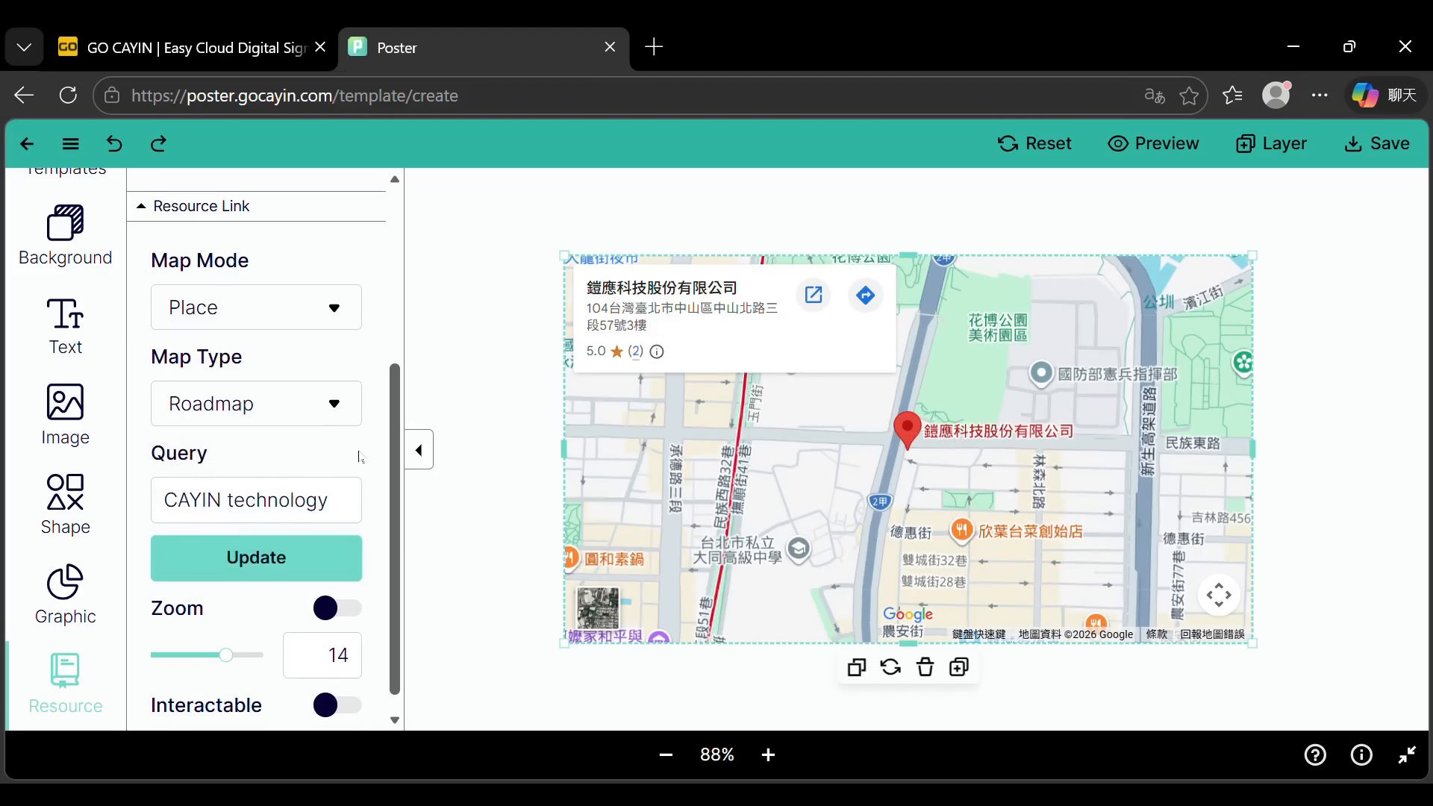
Step: Enable the map's Zoom option, try levels 21, 4 and 9, and set the zoom to 15
{"action": "scroll", "coordinate": [360, 493], "scroll_direction": "down", "scroll_amount": 1}
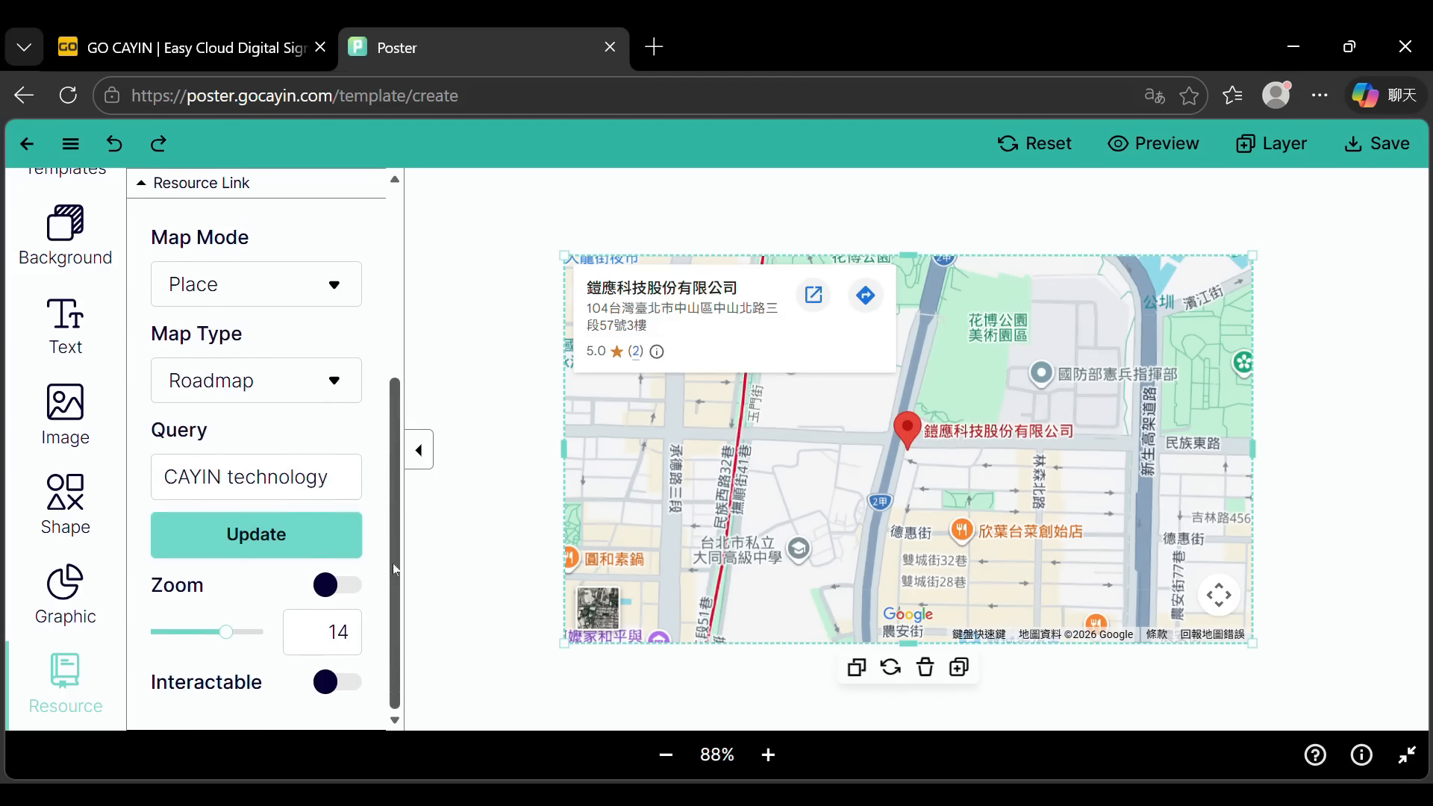
{"action": "left_click", "coordinate": [343, 594]}
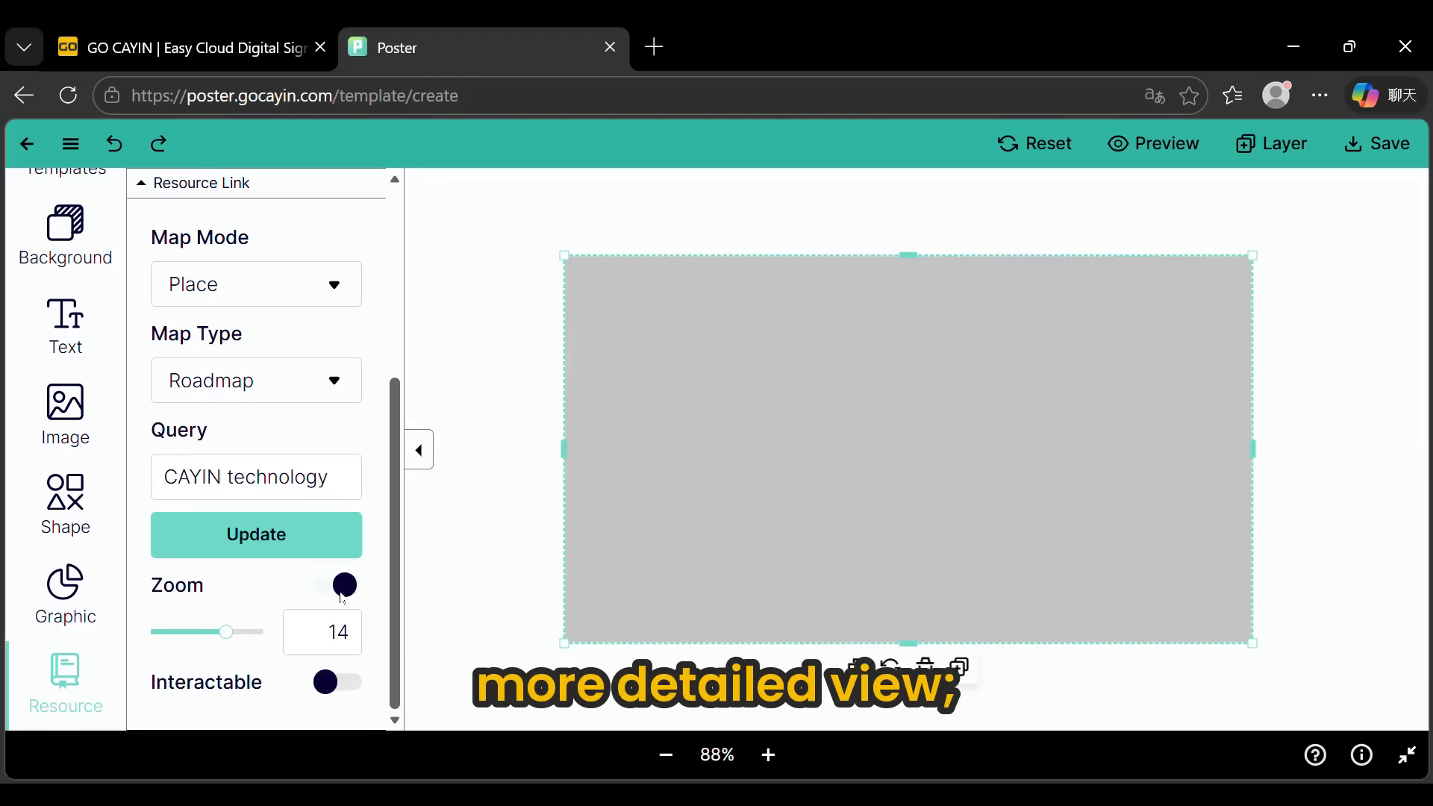
{"action": "left_click_drag", "start_coordinate": [228, 633], "coordinate": [256, 644]}
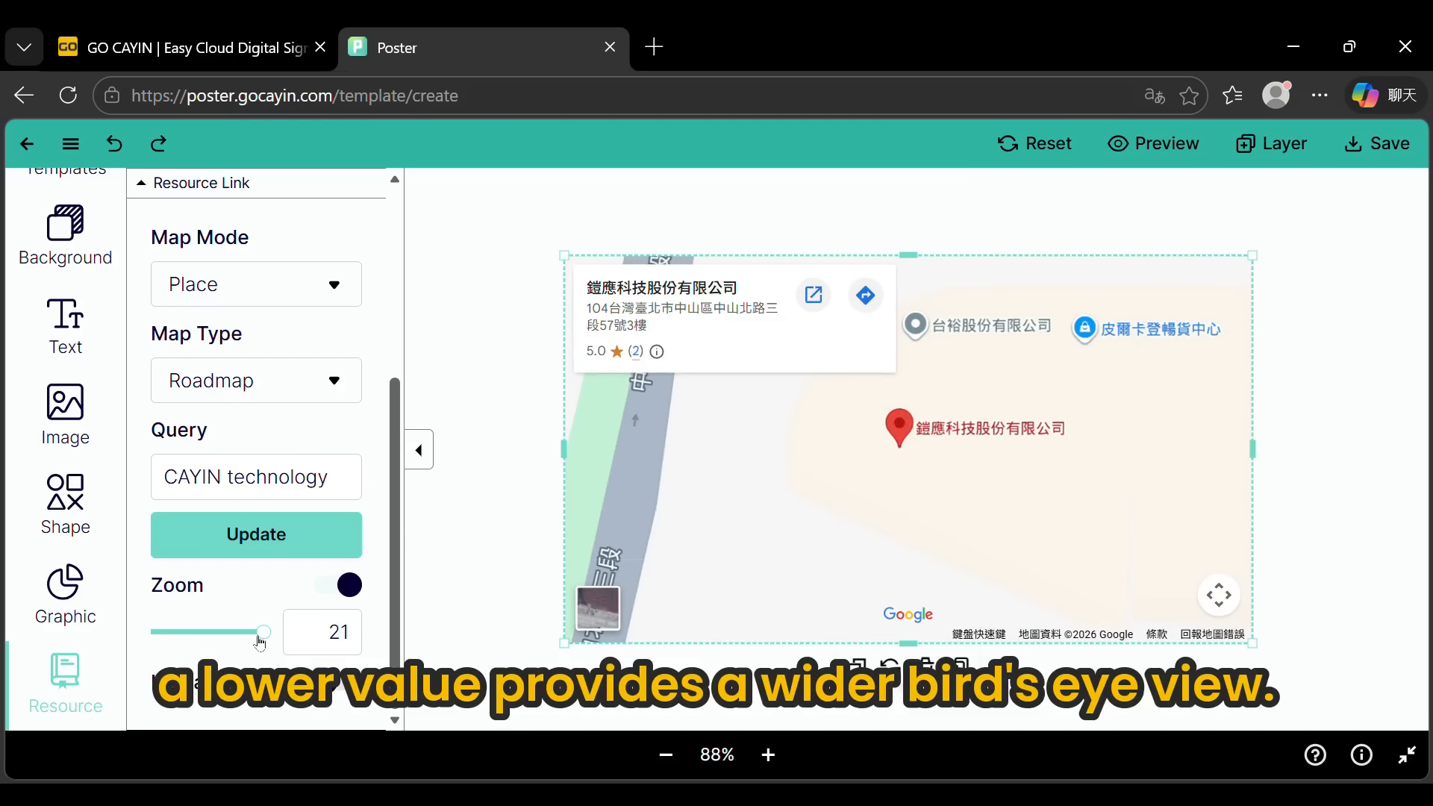
{"action": "left_click_drag", "start_coordinate": [260, 644], "coordinate": [176, 634]}
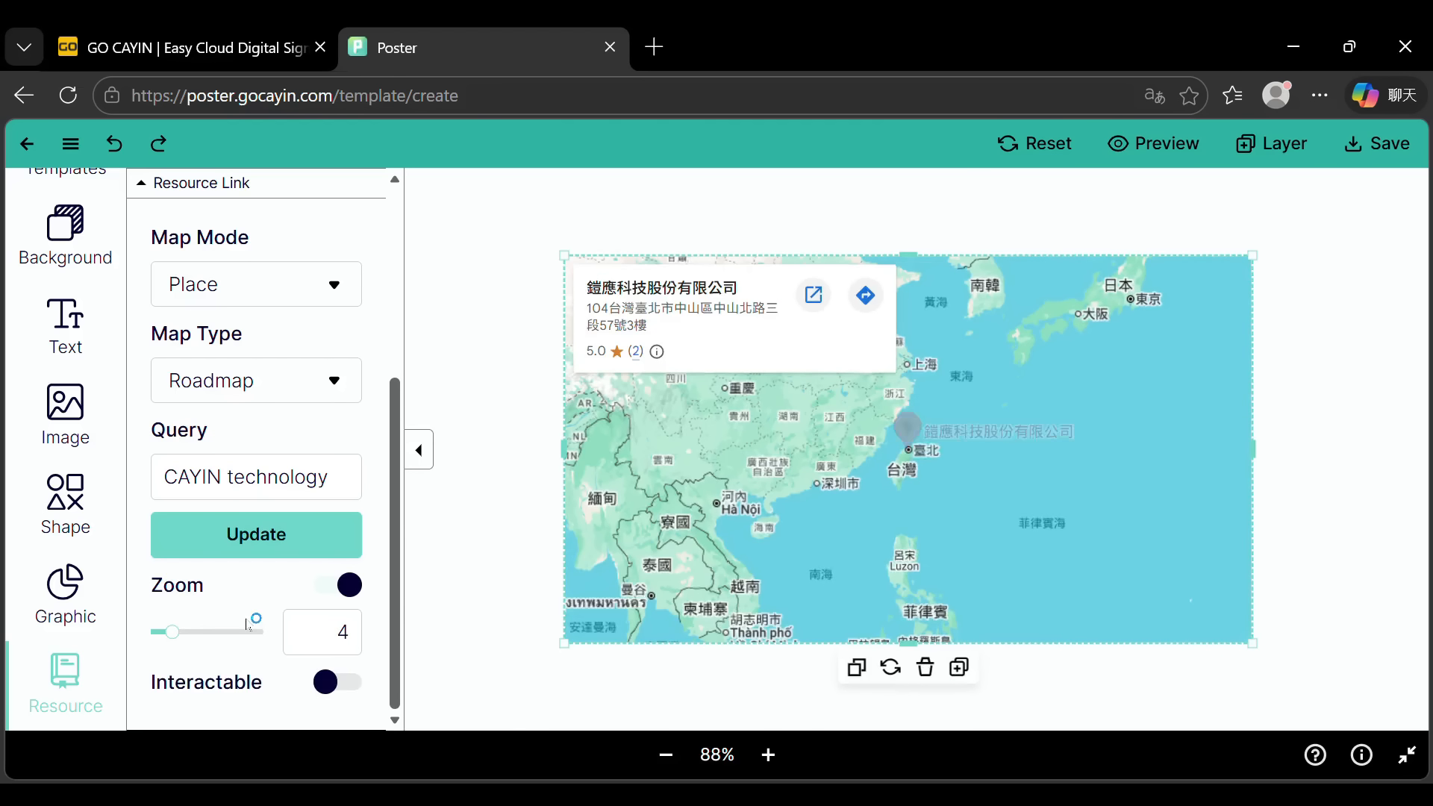
{"action": "left_click", "coordinate": [200, 633]}
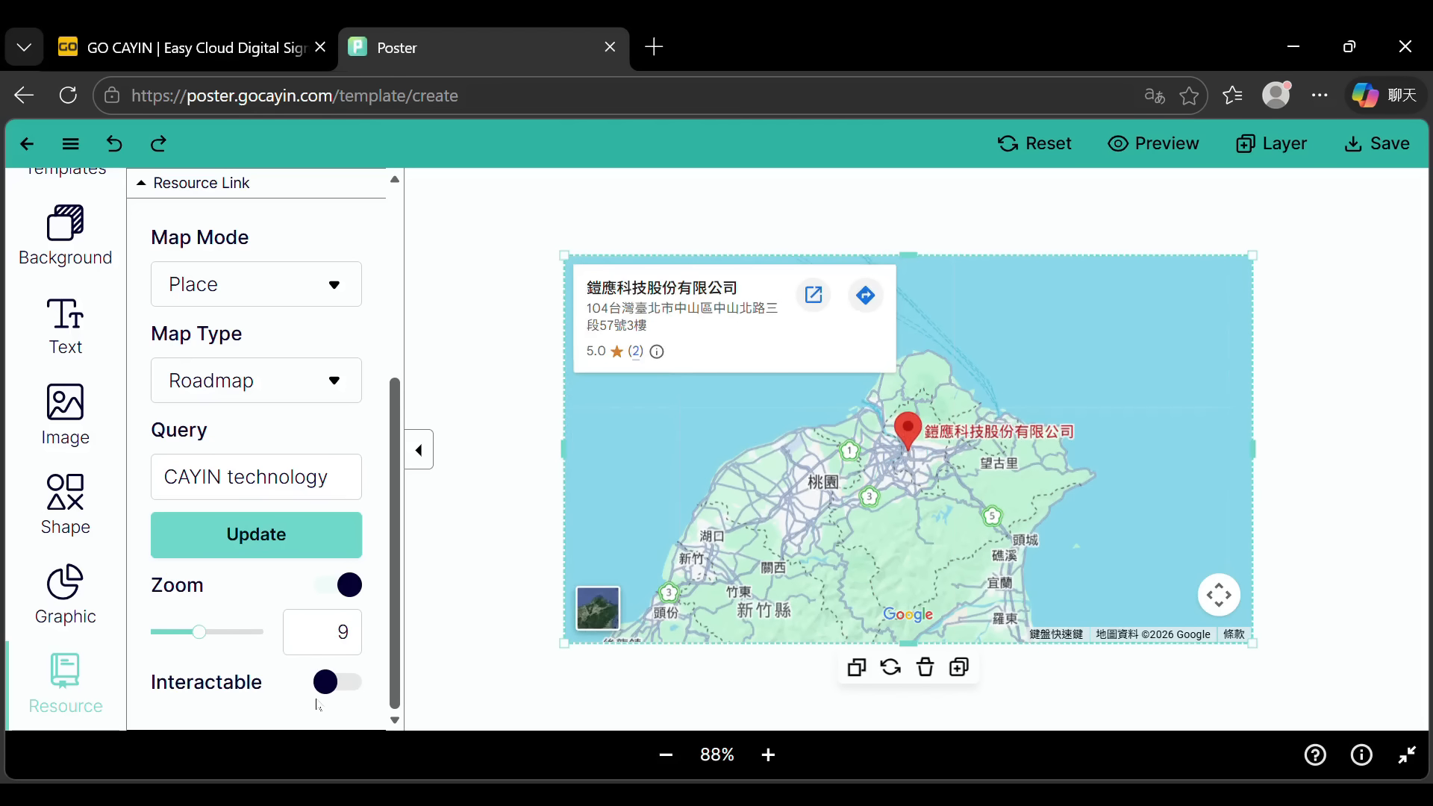
{"action": "left_click", "coordinate": [231, 631]}
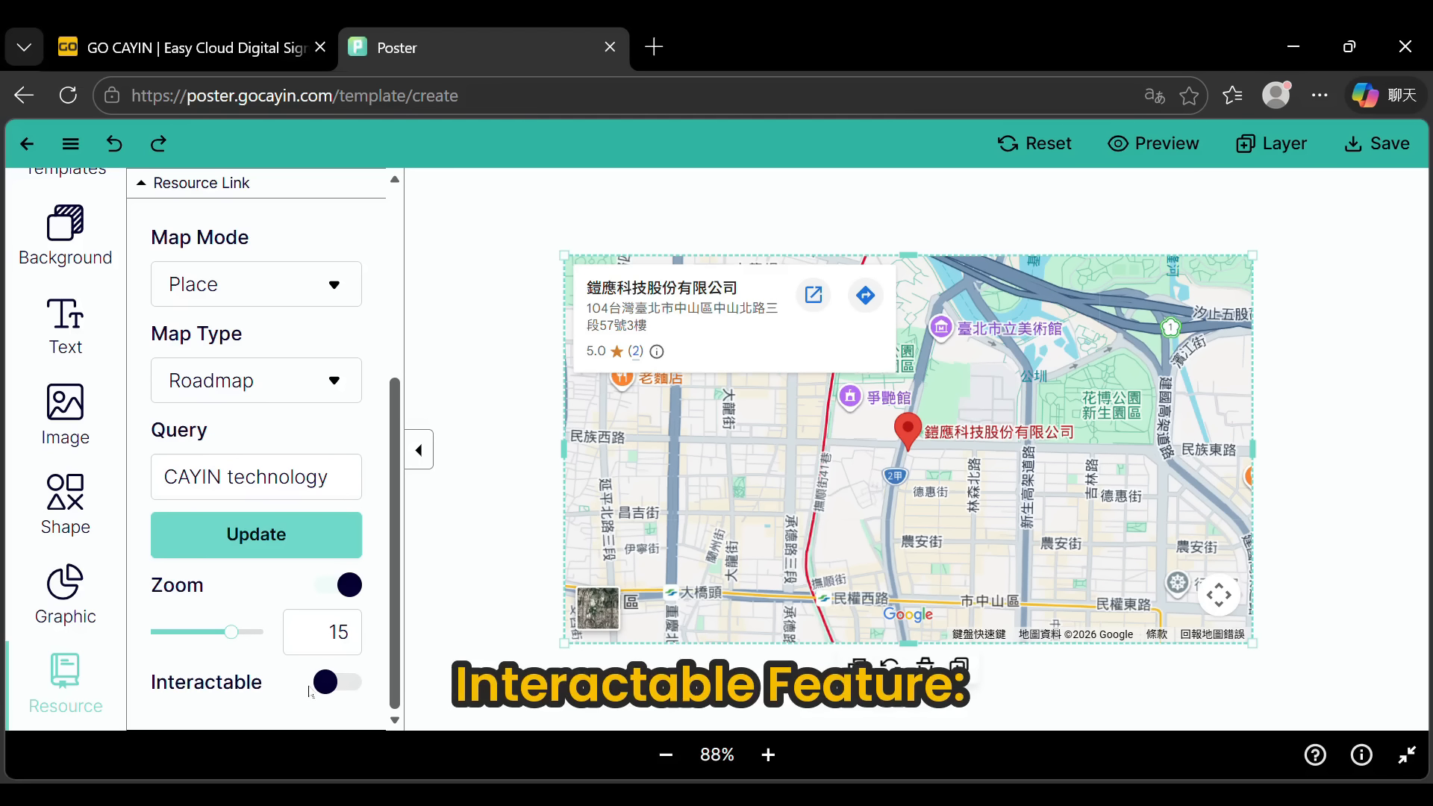
Step: Make the map interactable, pan it in the poster preview, reset it to its set point and close the preview
{"action": "left_click", "coordinate": [332, 684]}
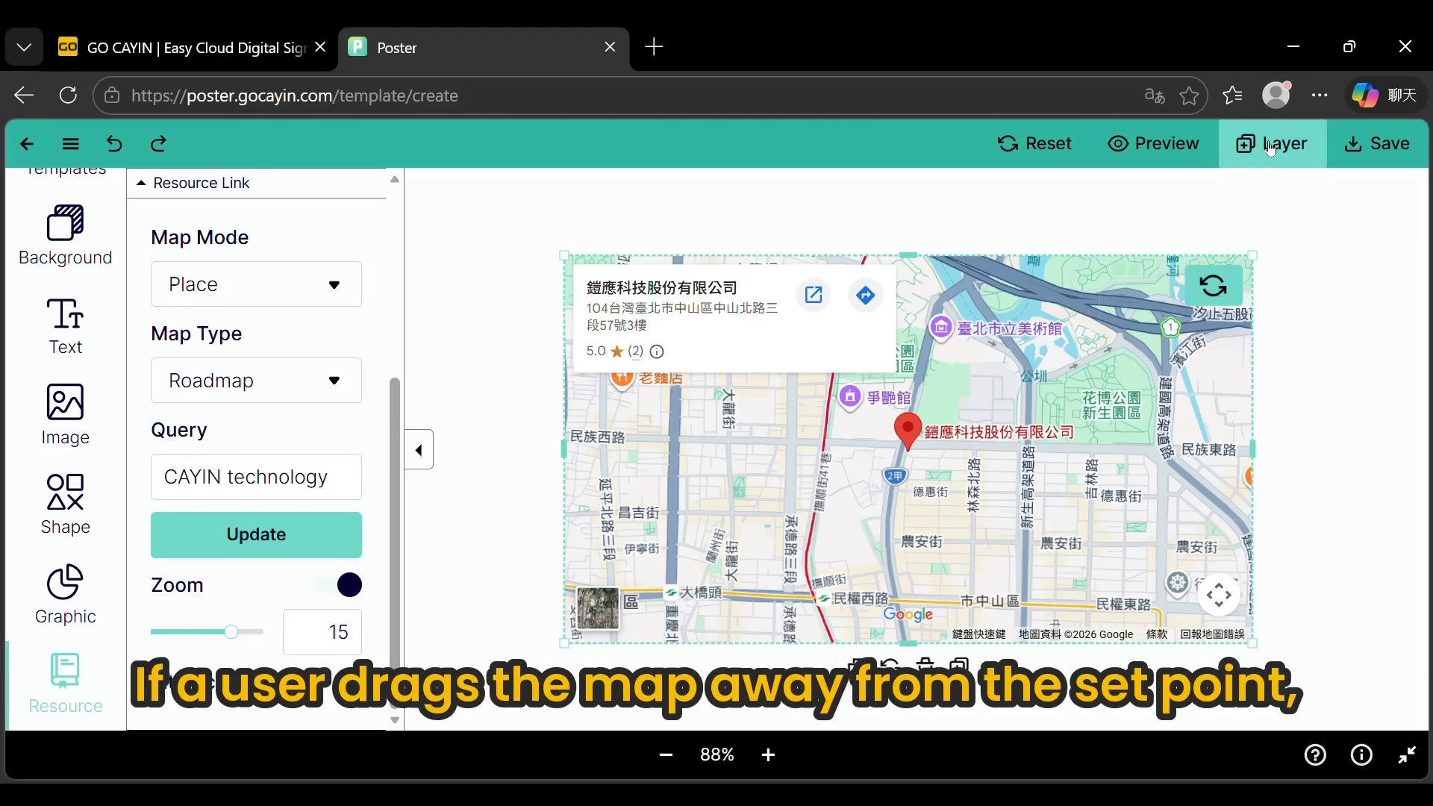
{"action": "left_click", "coordinate": [1193, 160]}
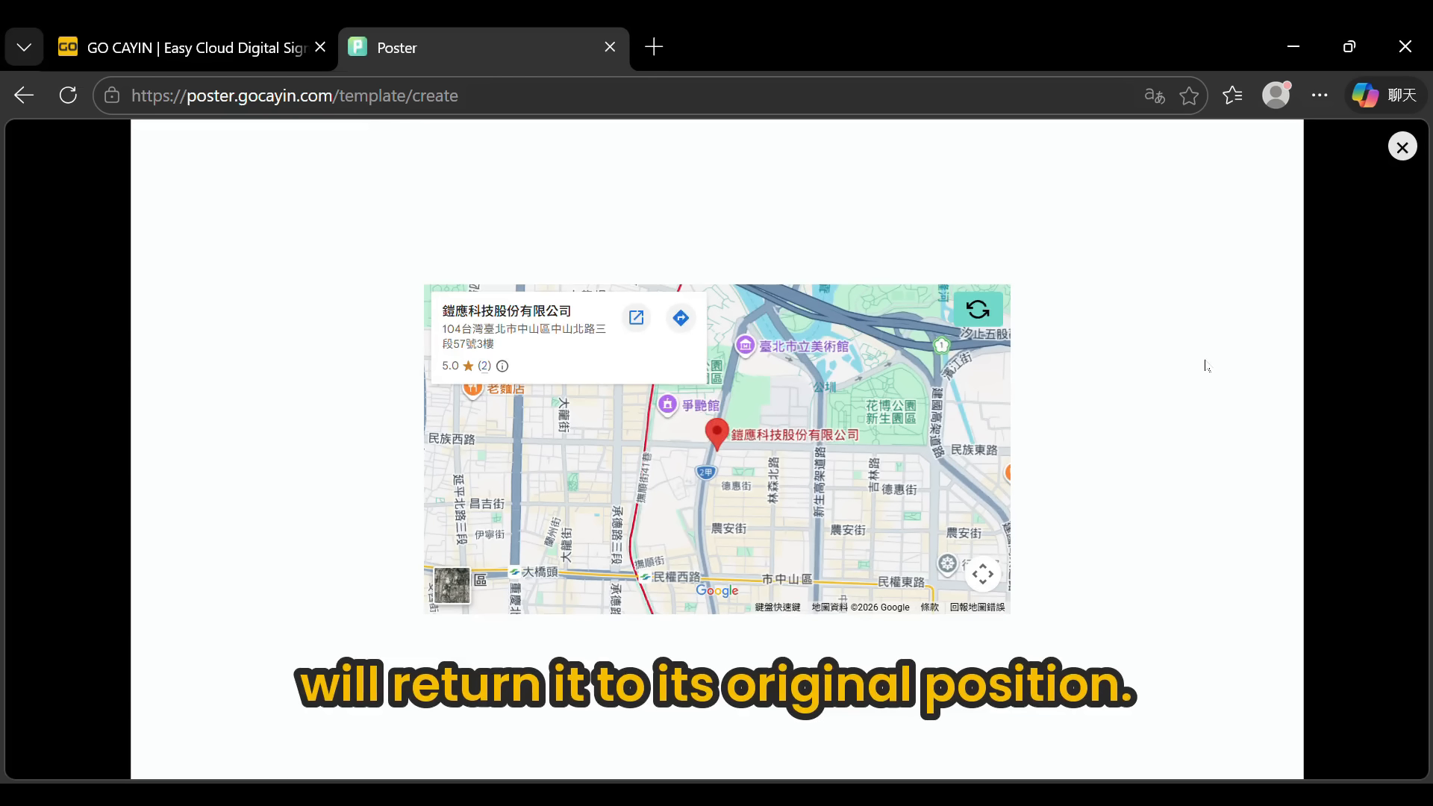
{"action": "left_click_drag", "start_coordinate": [856, 439], "coordinate": [607, 572]}
{"action": "left_click", "coordinate": [980, 324]}
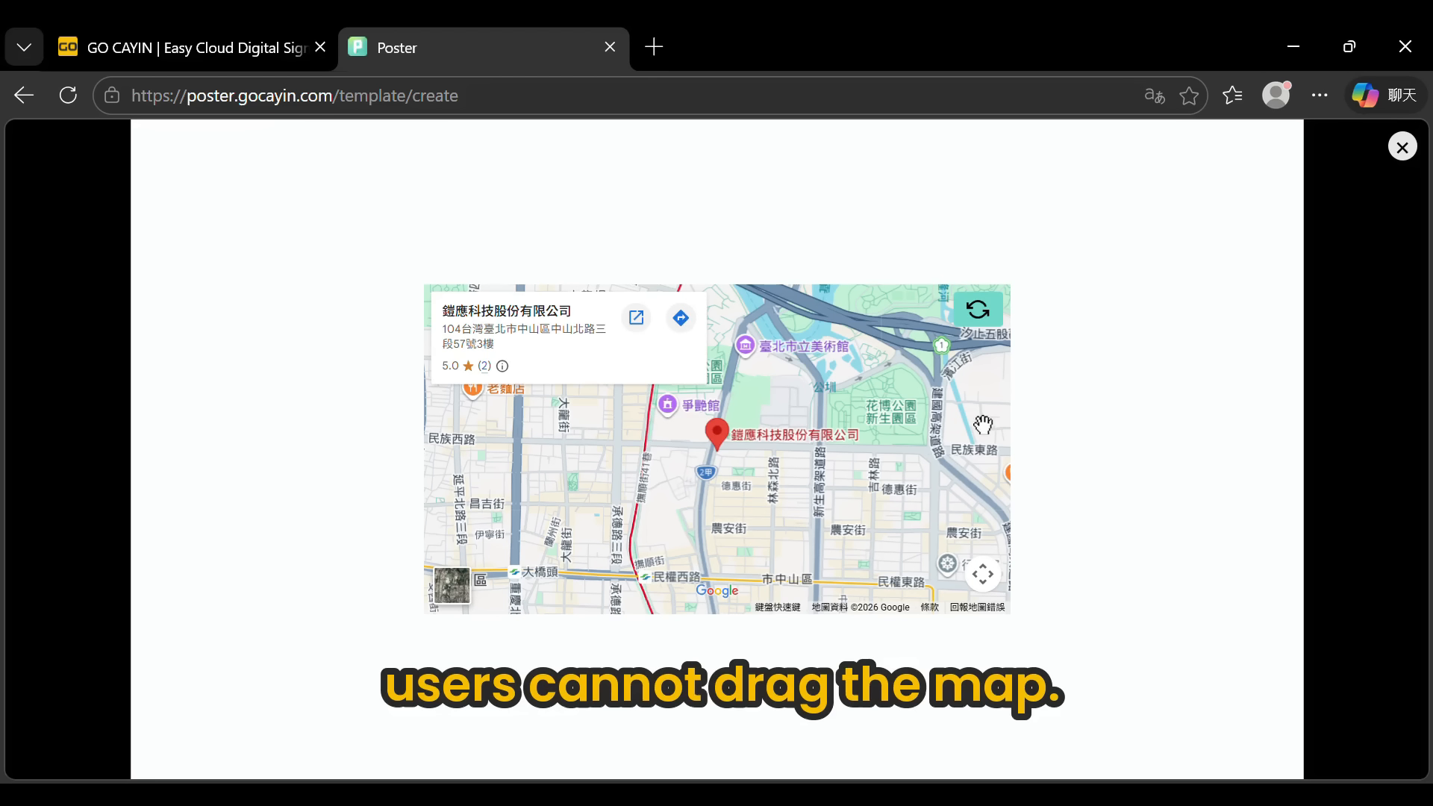
{"action": "left_click", "coordinate": [1403, 147]}
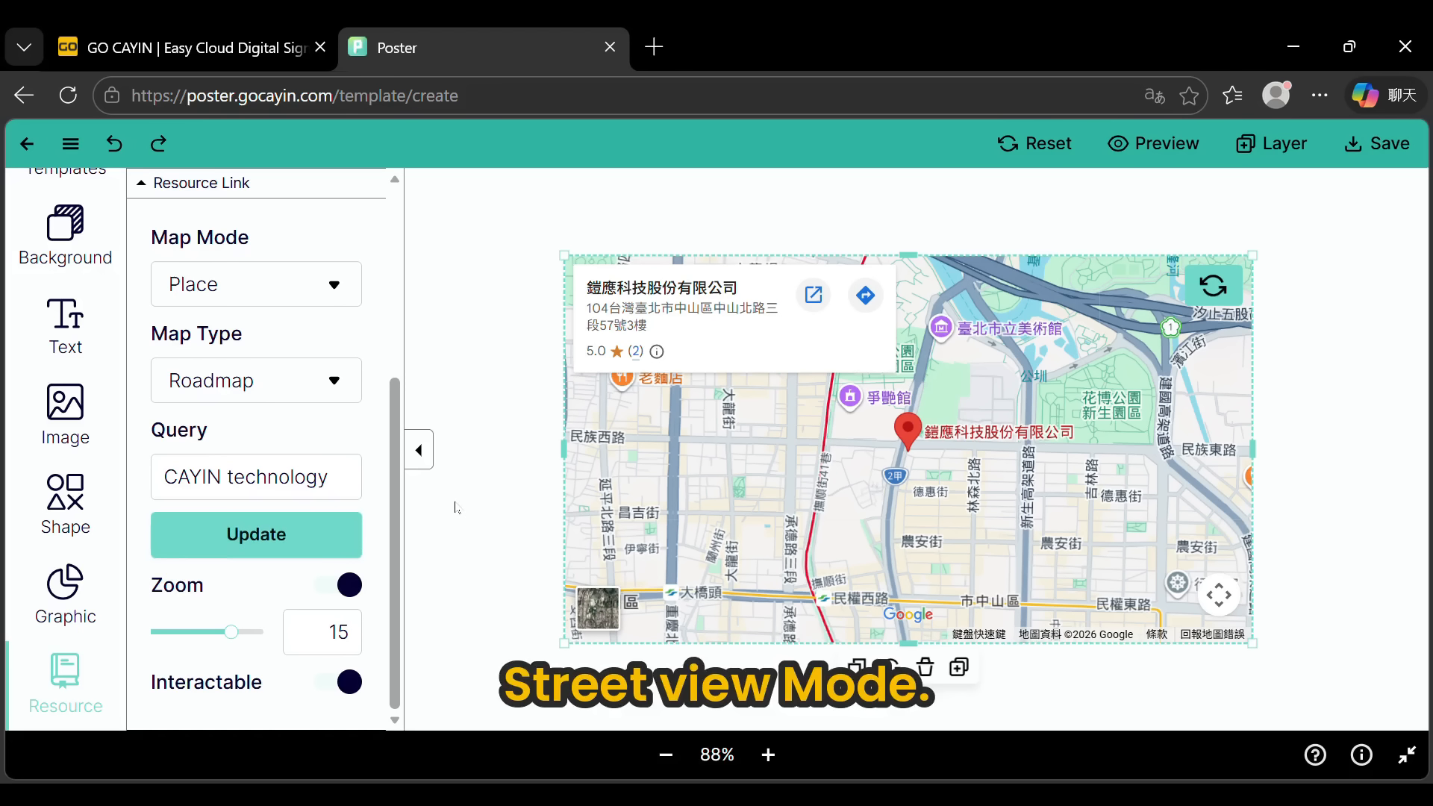
Step: Switch the map to Street View mode and centre it on latitude 25.06835° and longitude 121.5235°
{"action": "left_click", "coordinate": [243, 297]}
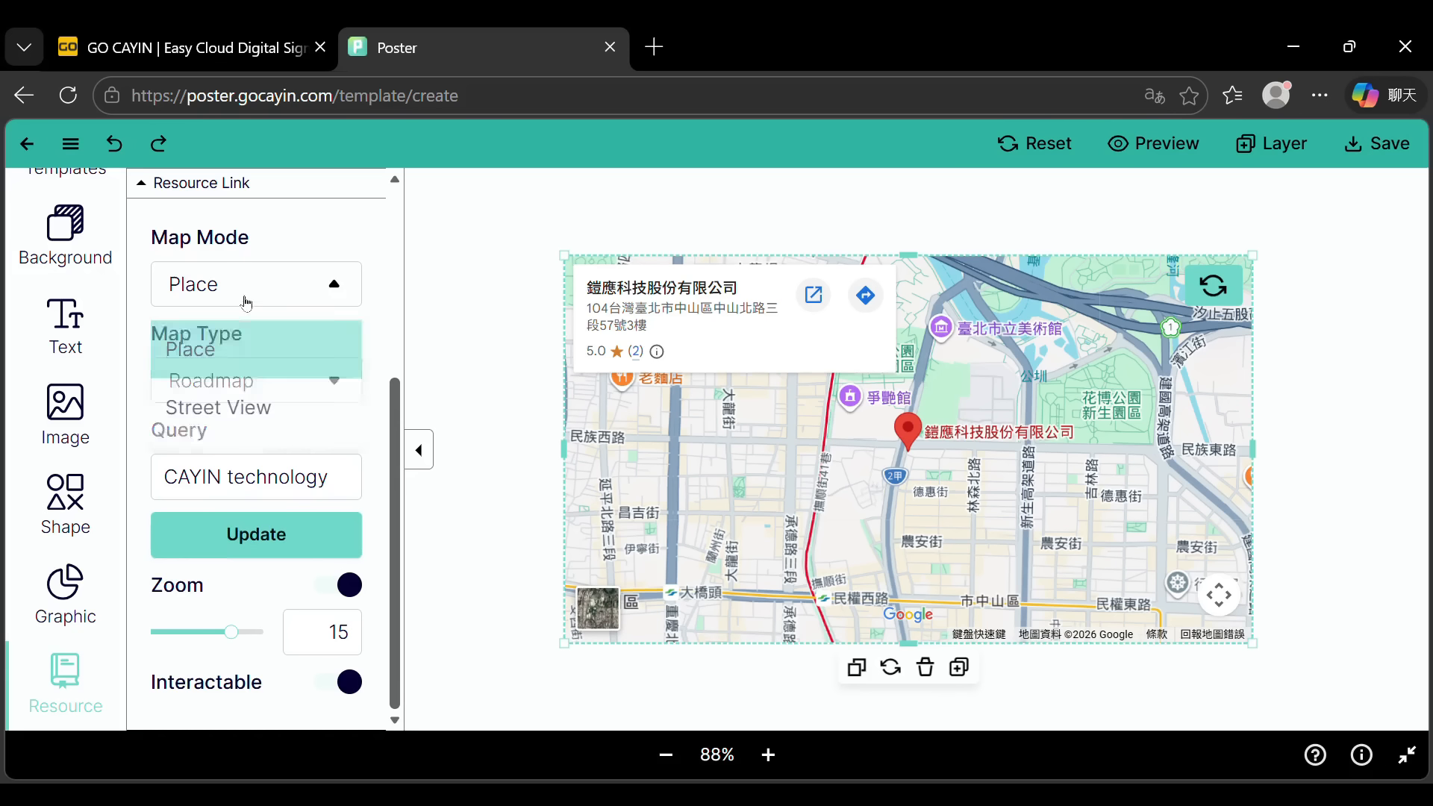
{"action": "left_click", "coordinate": [225, 405]}
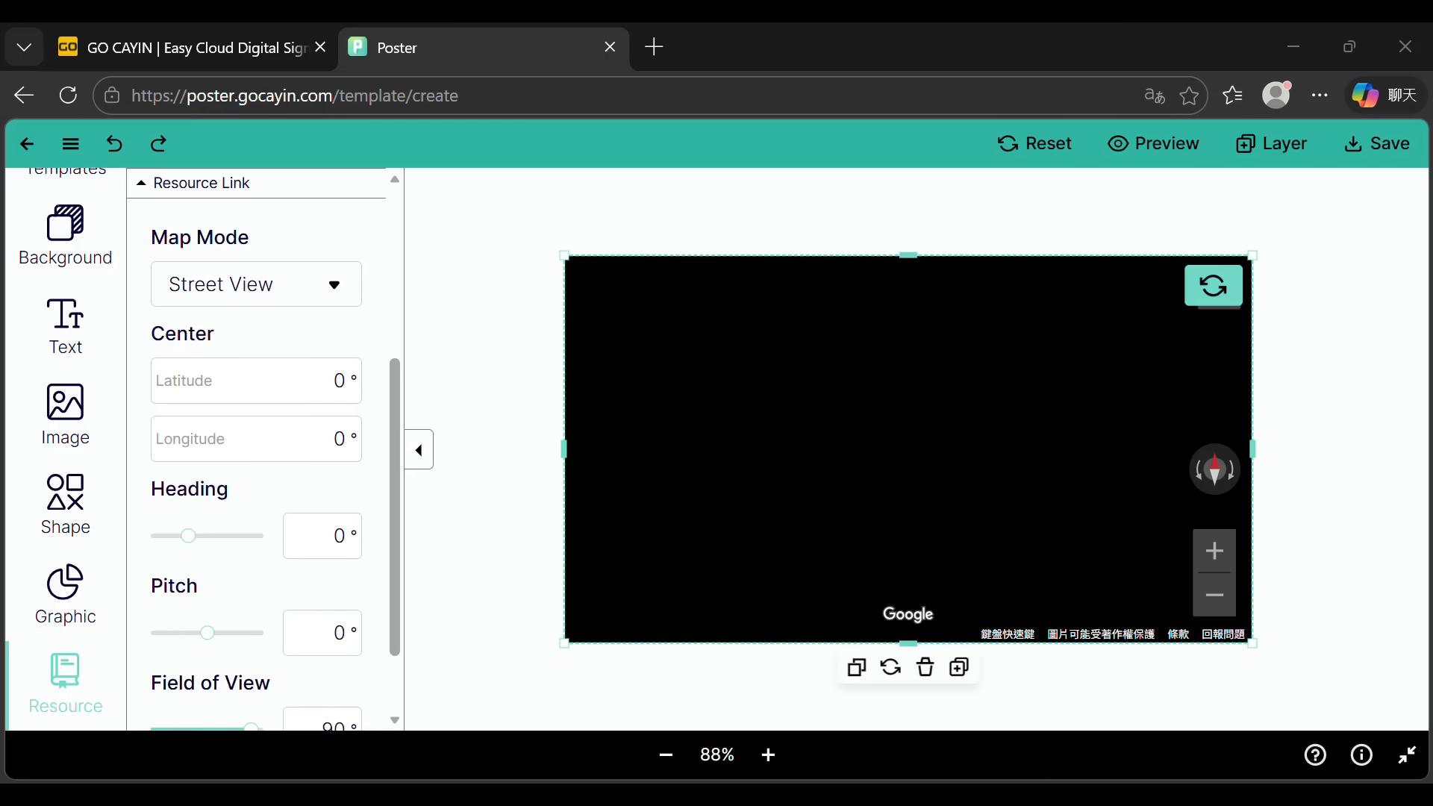
{"action": "left_click", "coordinate": [268, 396]}
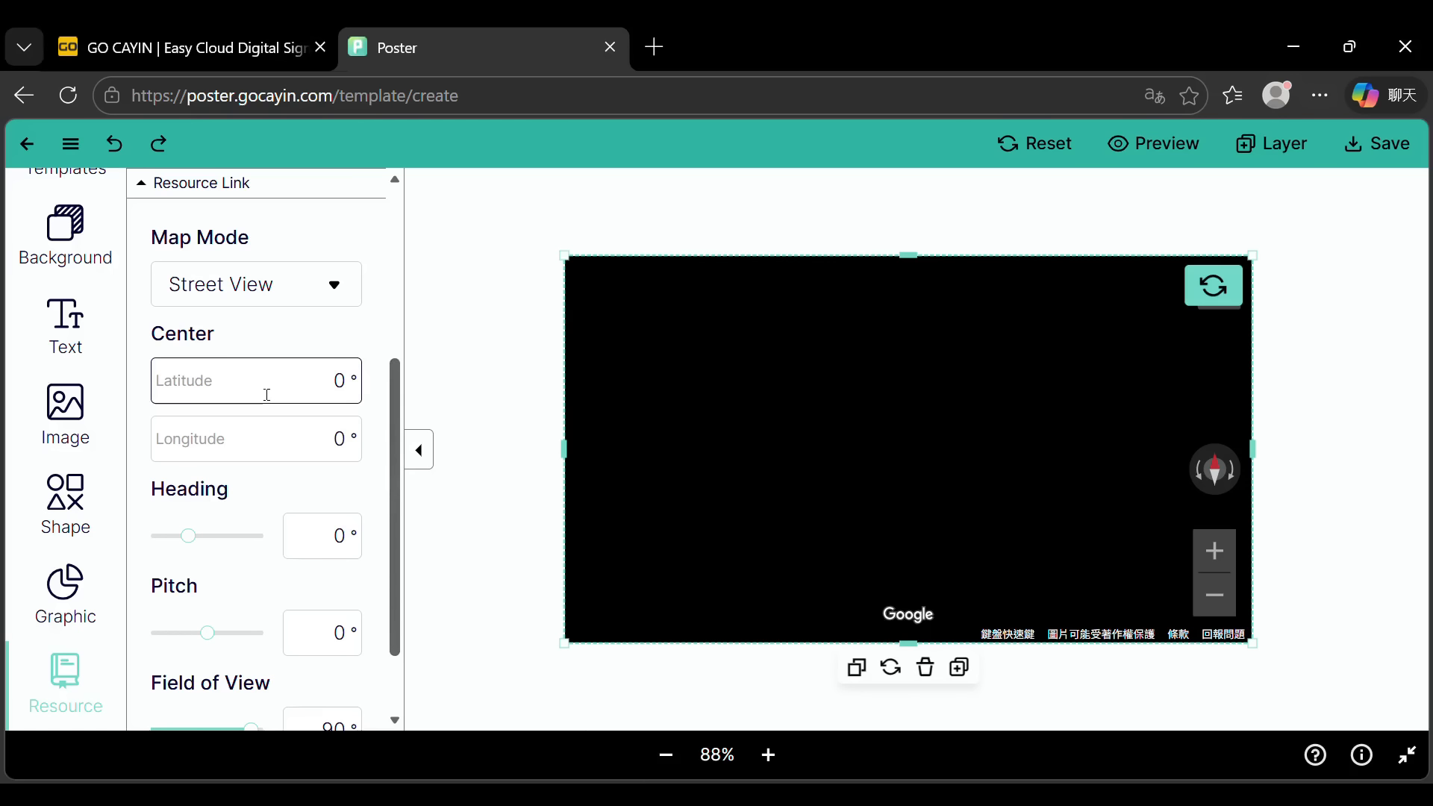
{"action": "key", "text": "BackSpace"}
{"action": "type", "text": "25.06835"}
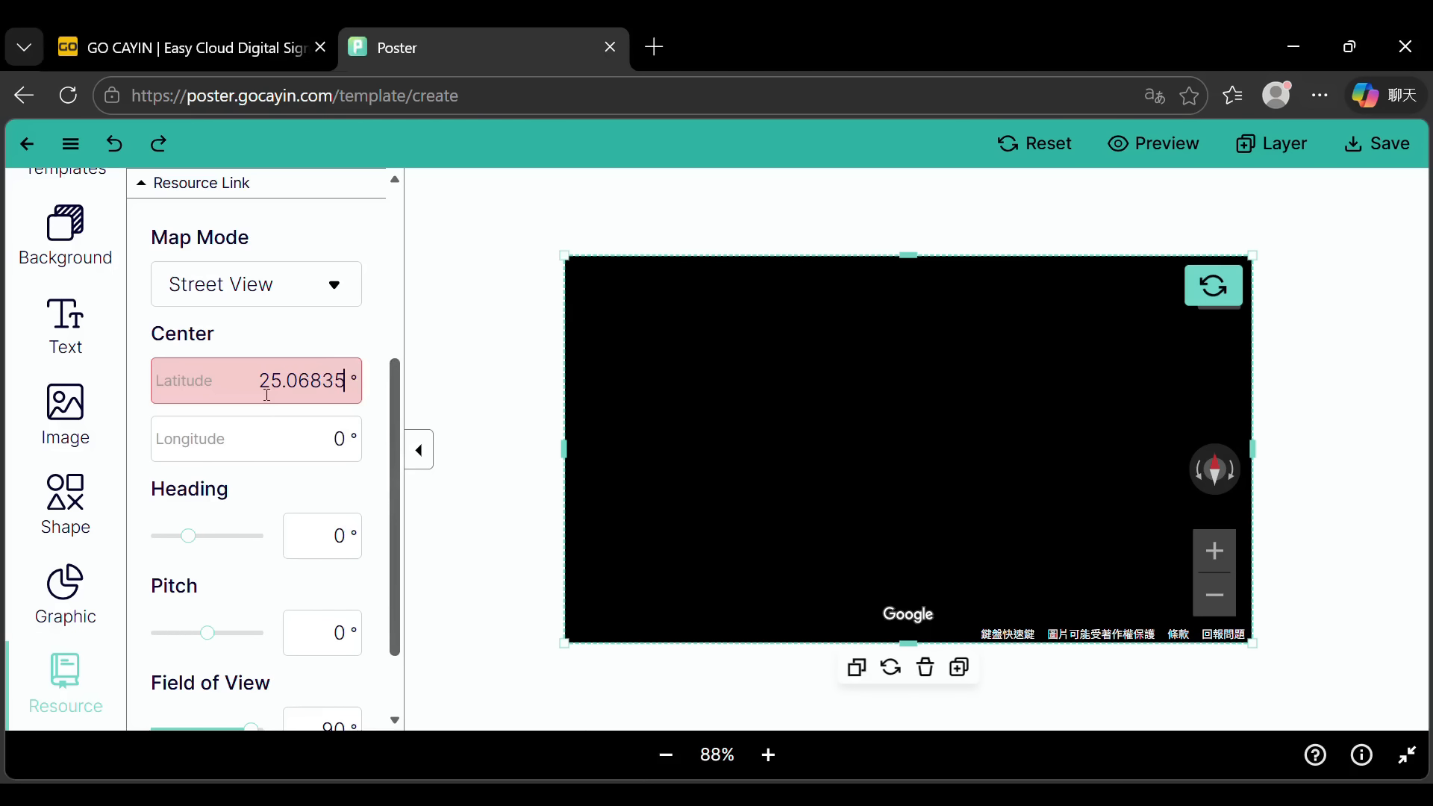
{"action": "left_click", "coordinate": [282, 442]}
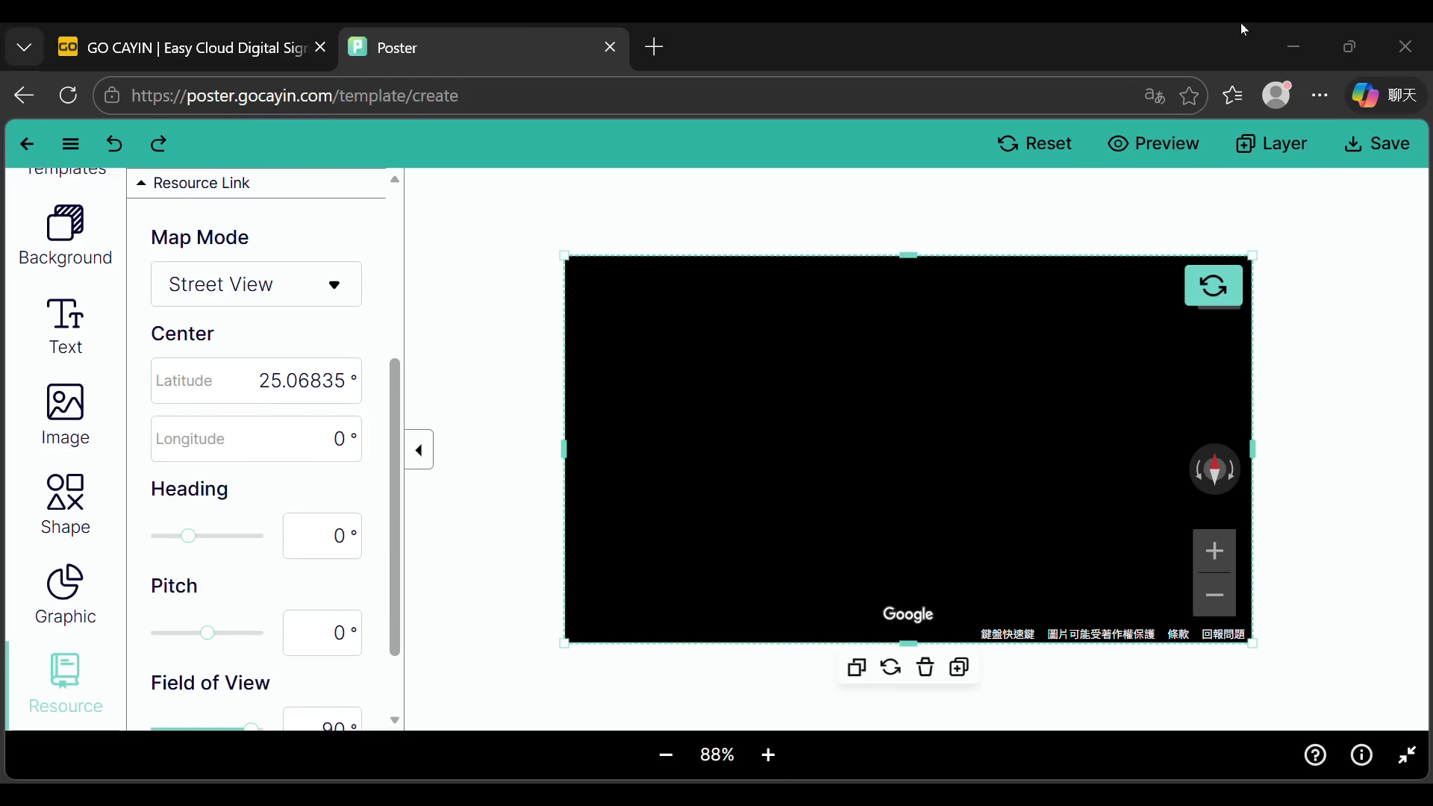
{"action": "left_click", "coordinate": [308, 445]}
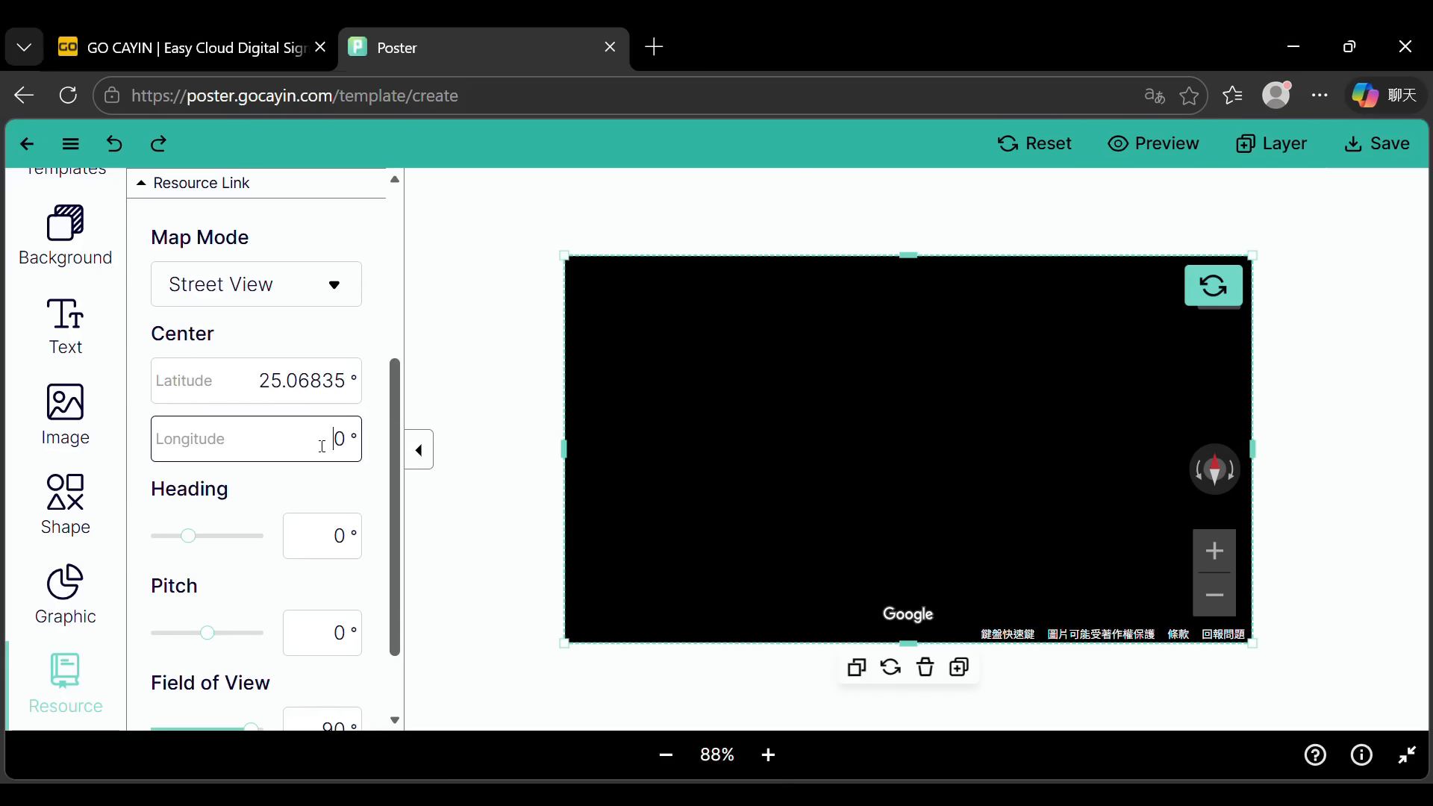
{"action": "key", "text": "BackSpace"}
{"action": "type", "text": "121.5235"}
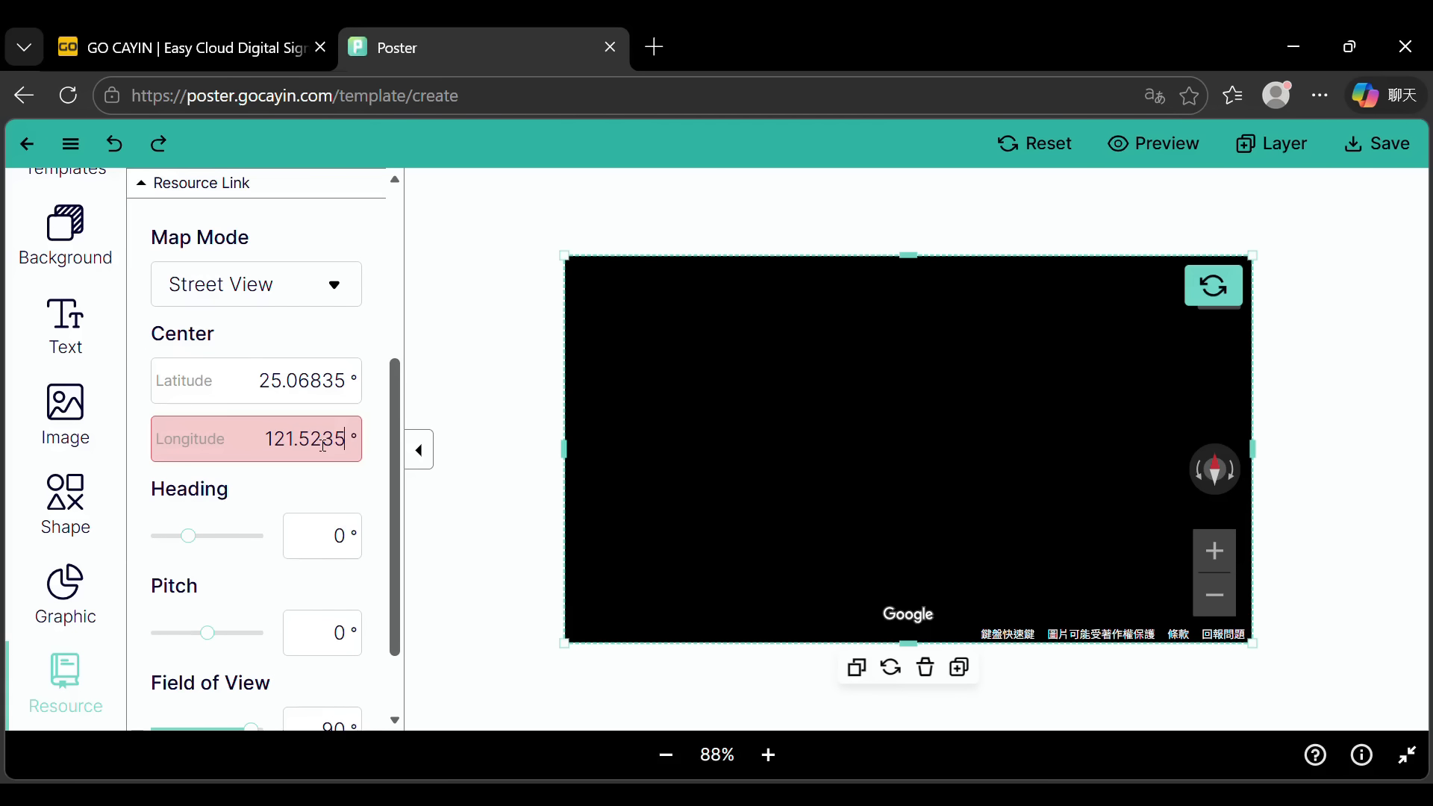
{"action": "left_click", "coordinate": [277, 492]}
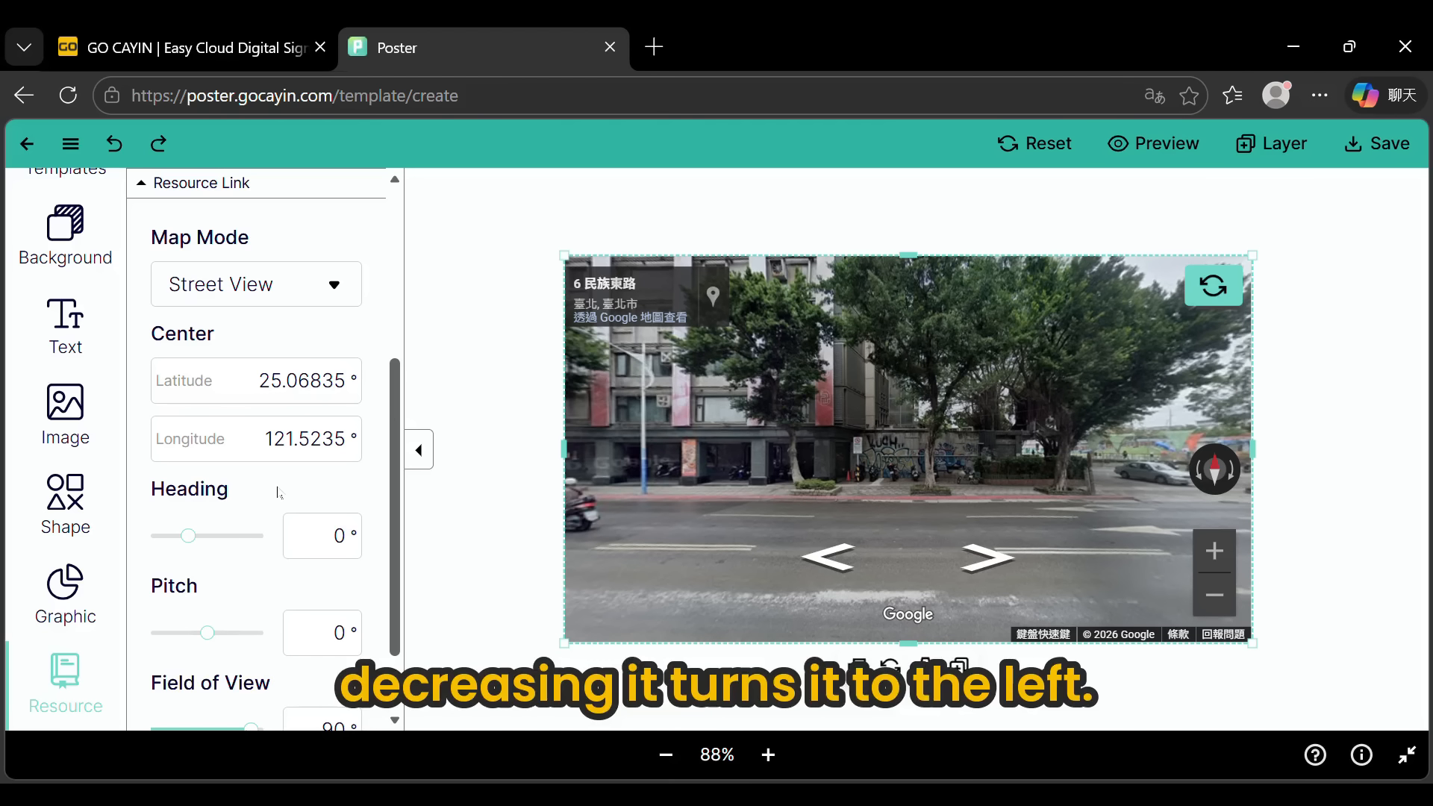
Step: Try Street View headings of -117° and 60° before setting 267°, and tilt the pitch to 42° and down to -30°
{"action": "left_click_drag", "start_coordinate": [189, 536], "coordinate": [167, 538]}
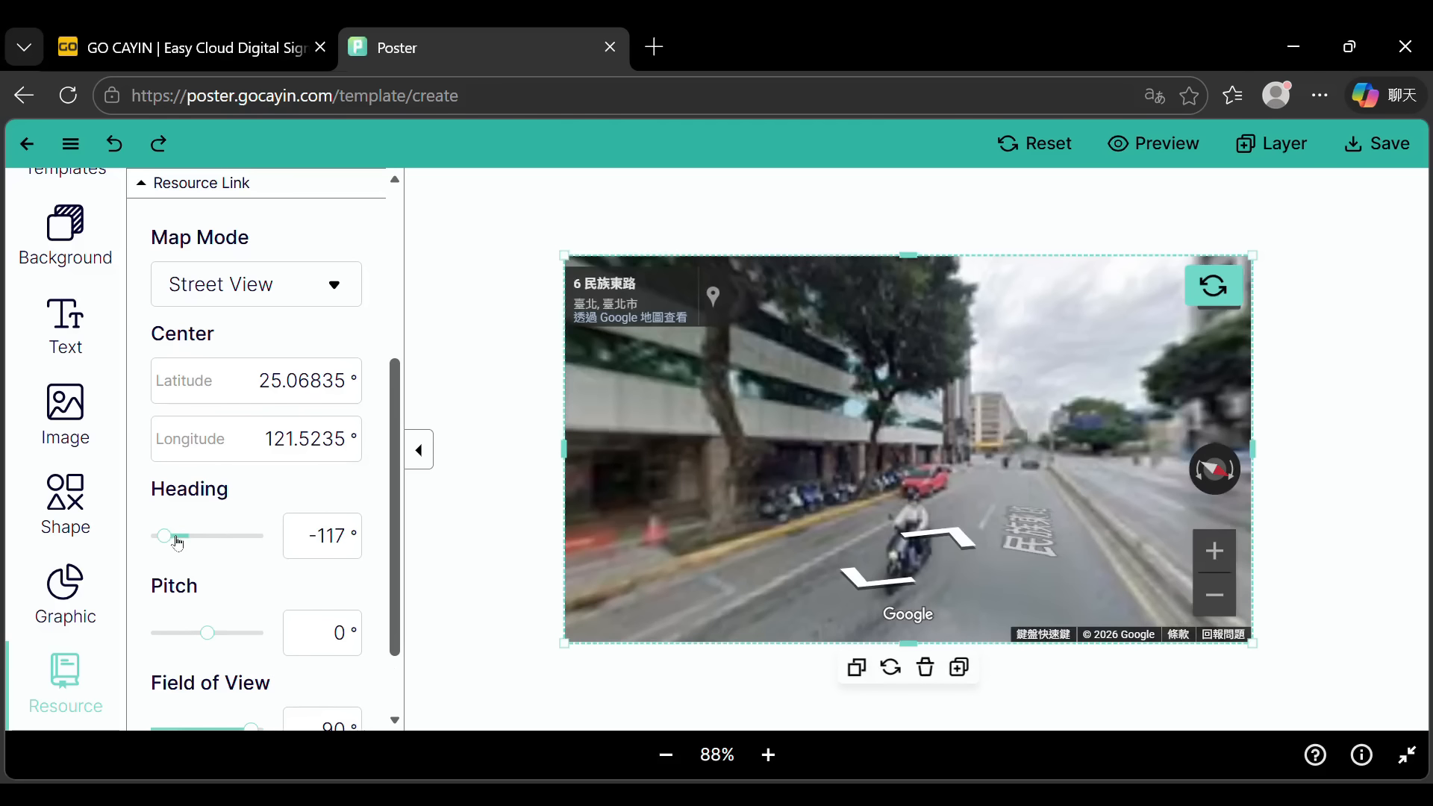
{"action": "left_click", "coordinate": [202, 536]}
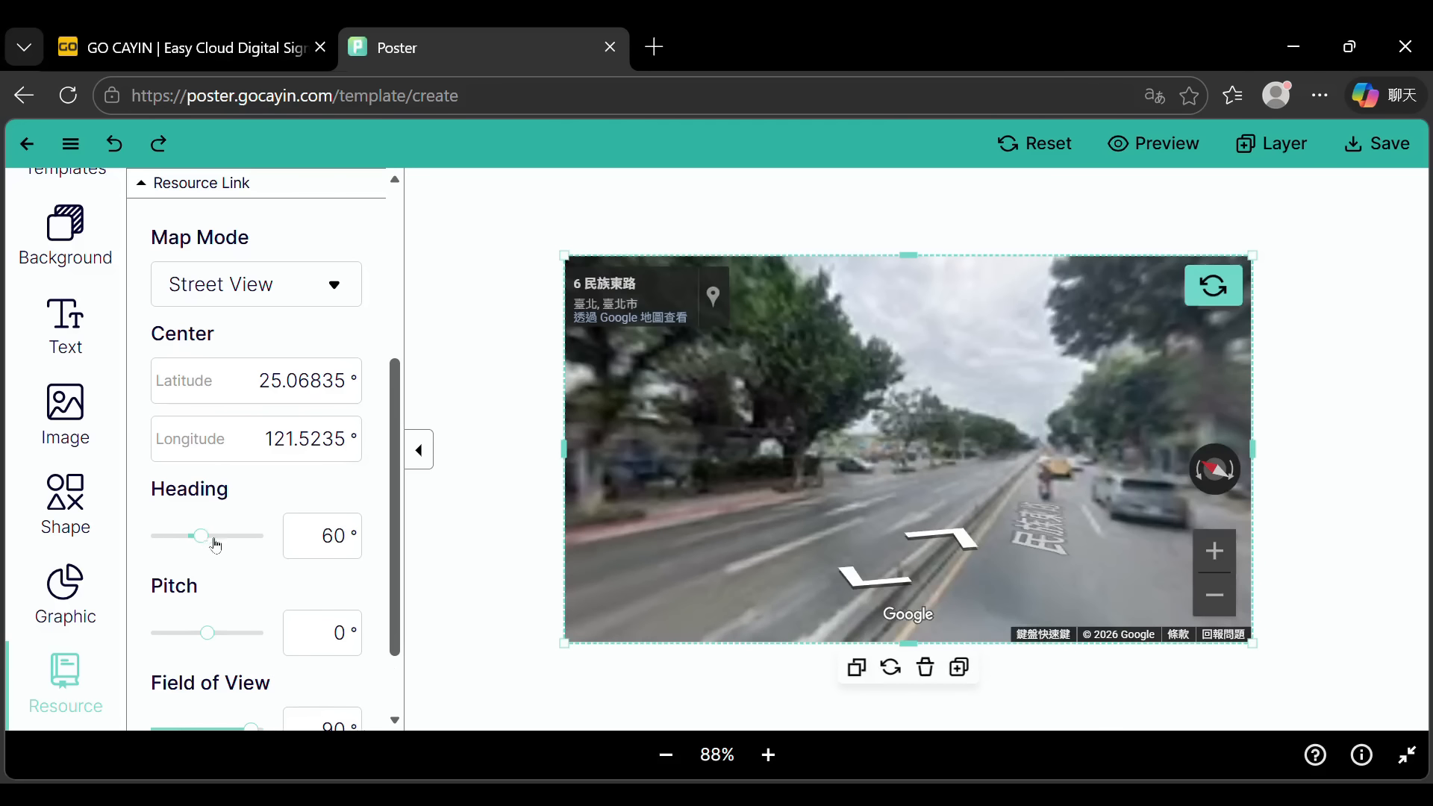
{"action": "left_click", "coordinate": [242, 537]}
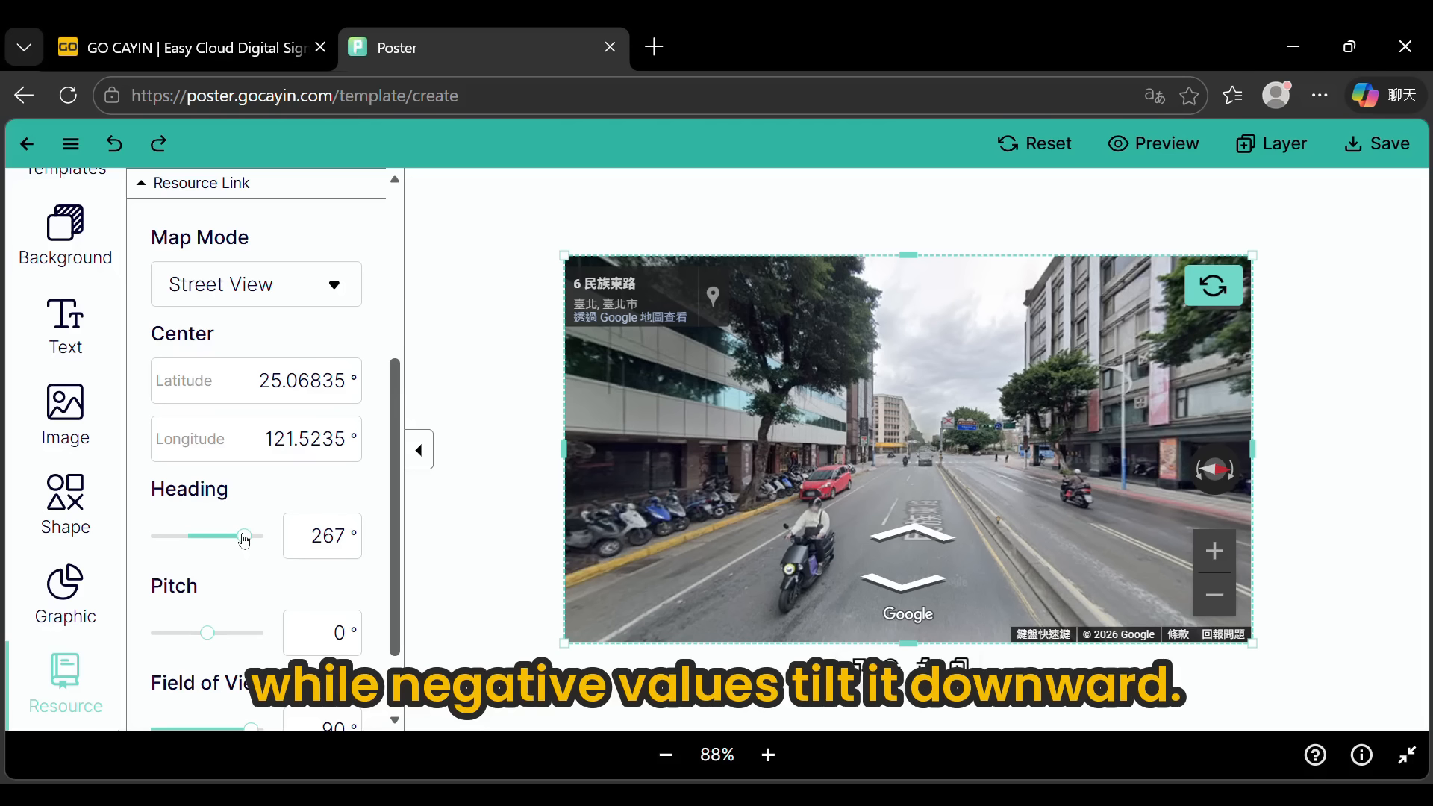
{"action": "left_click", "coordinate": [234, 634]}
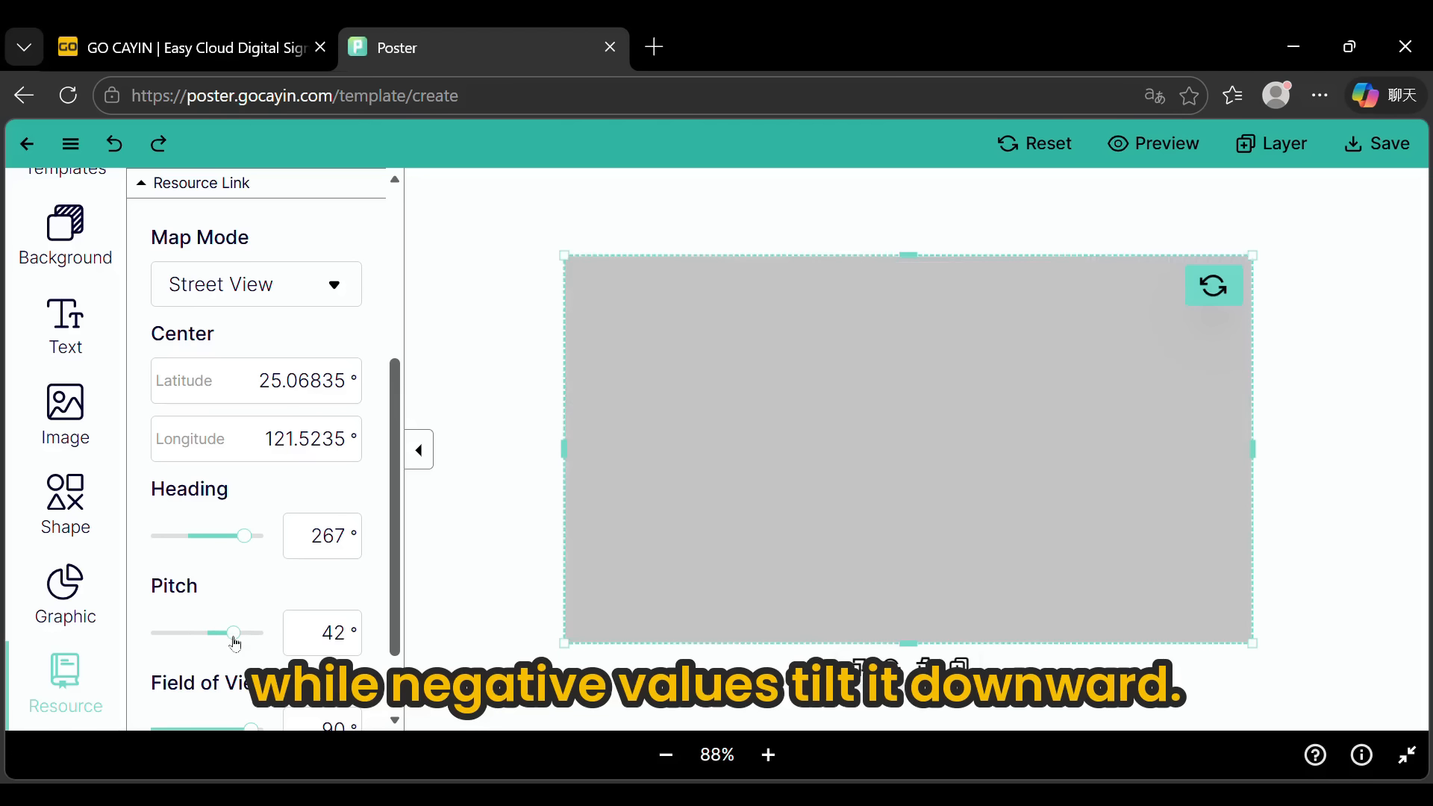
{"action": "left_click_drag", "start_coordinate": [230, 640], "coordinate": [198, 637]}
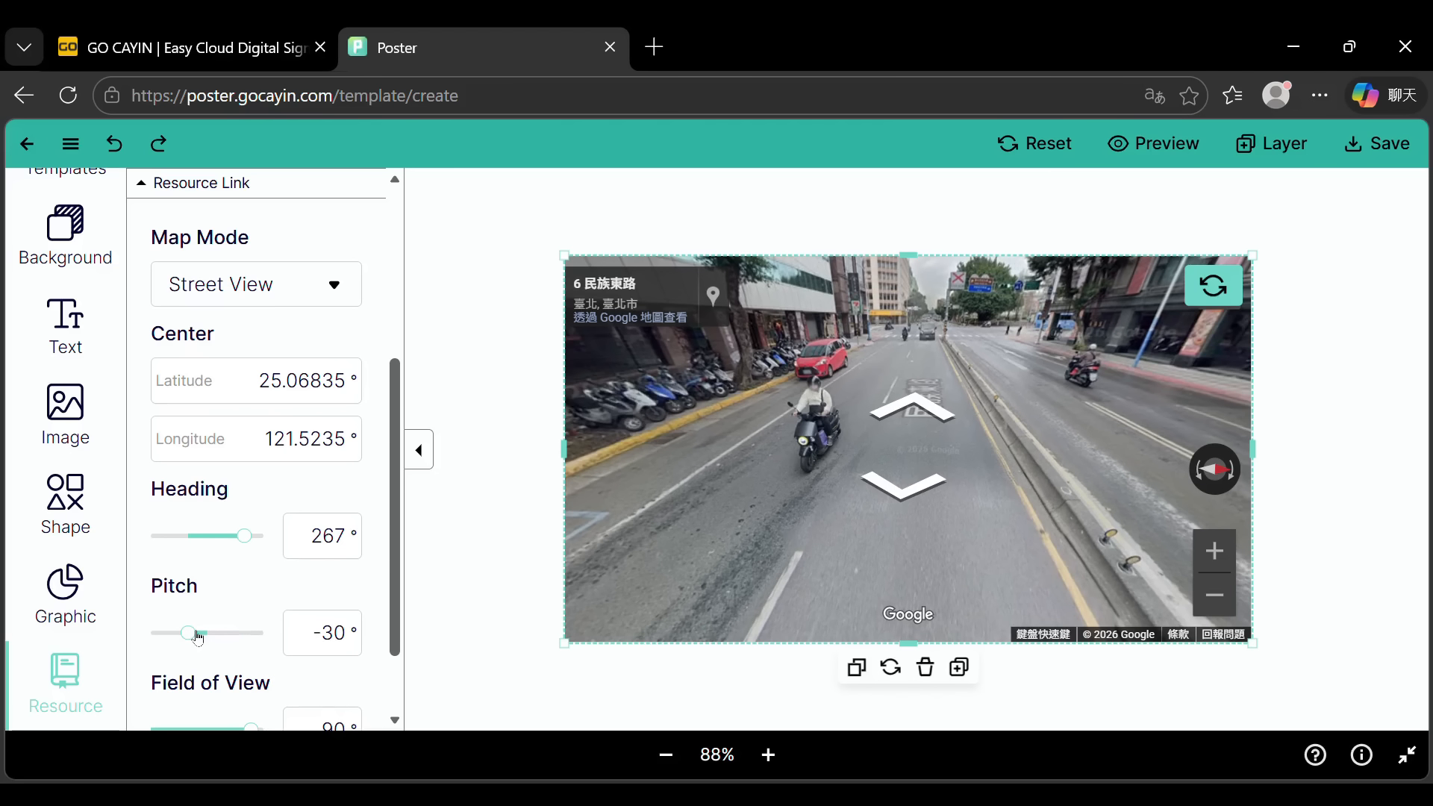
Step: Narrow the Street View's field of view to 30°, set the pitch to 10°, and widen the field of view to 76° and beyond
{"action": "left_click_drag", "start_coordinate": [396, 608], "coordinate": [400, 660]}
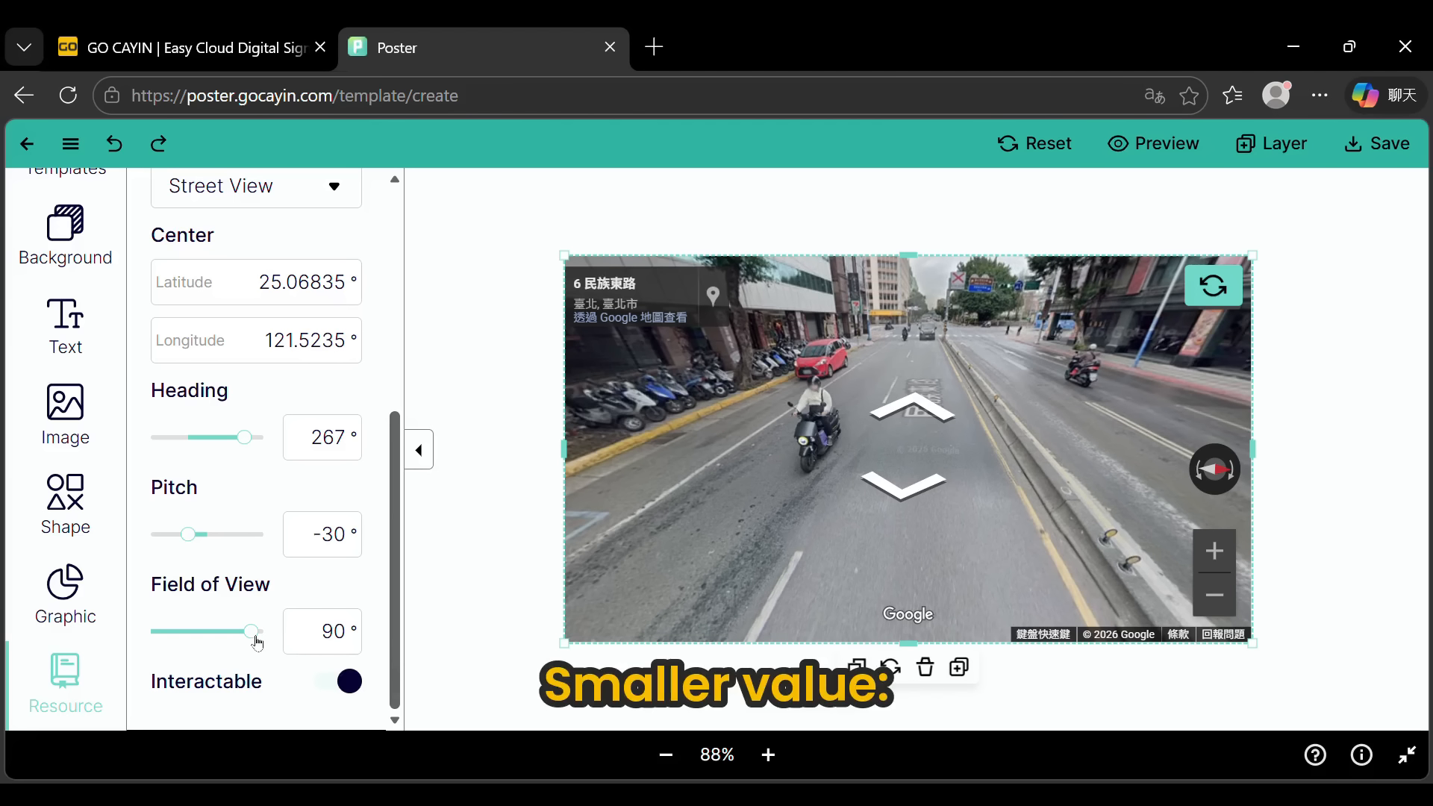
{"action": "left_click_drag", "start_coordinate": [256, 644], "coordinate": [188, 642]}
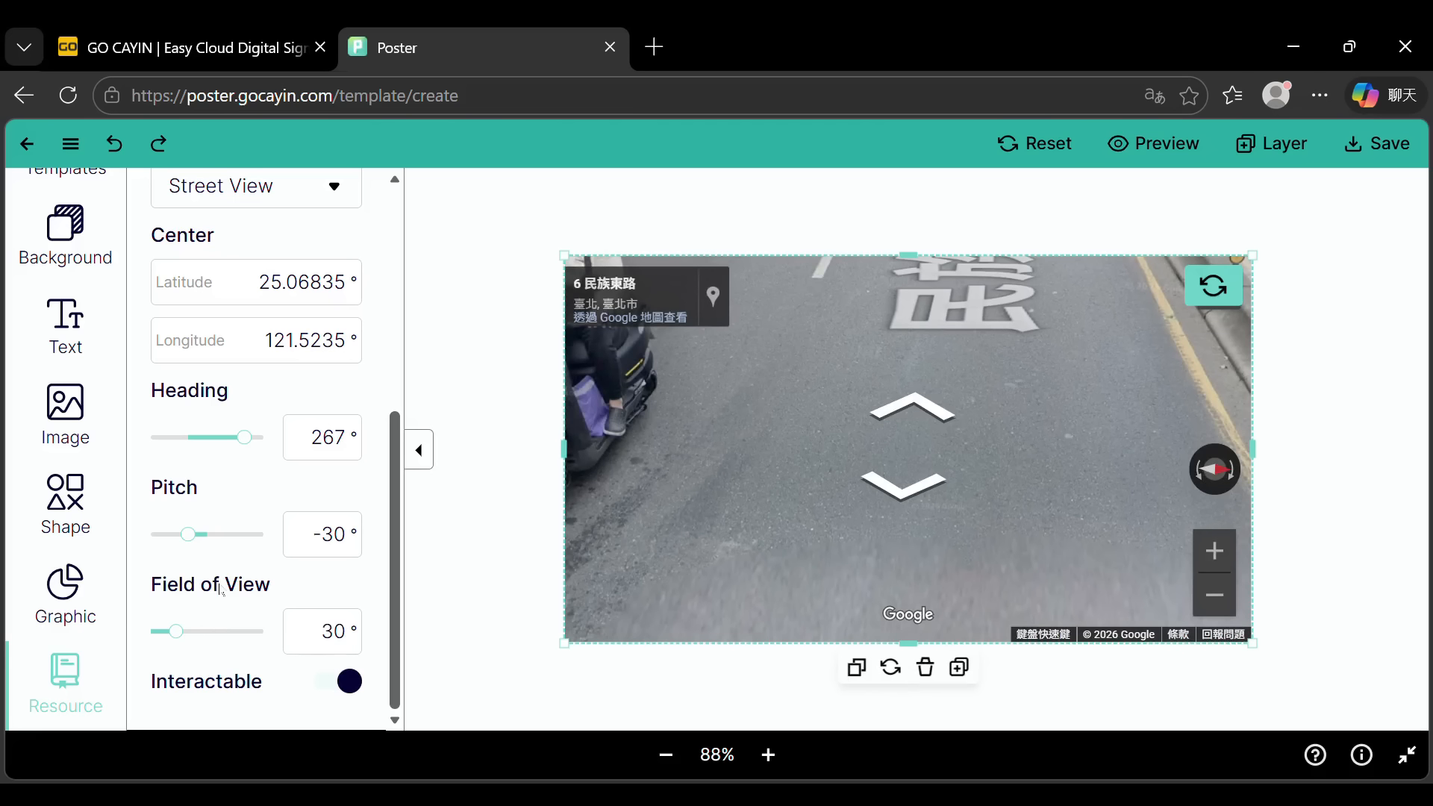
{"action": "left_click", "coordinate": [215, 535]}
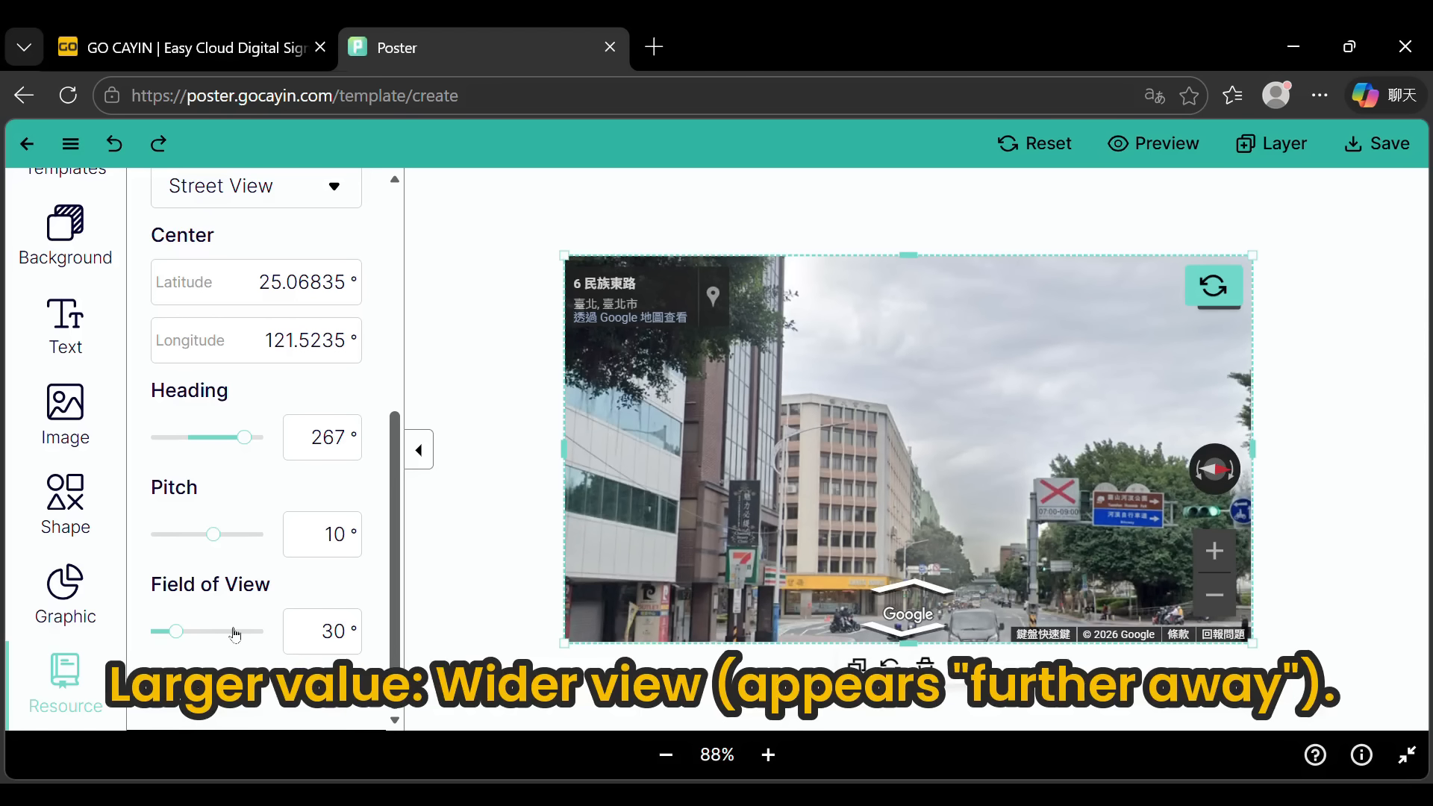
{"action": "left_click", "coordinate": [236, 633]}
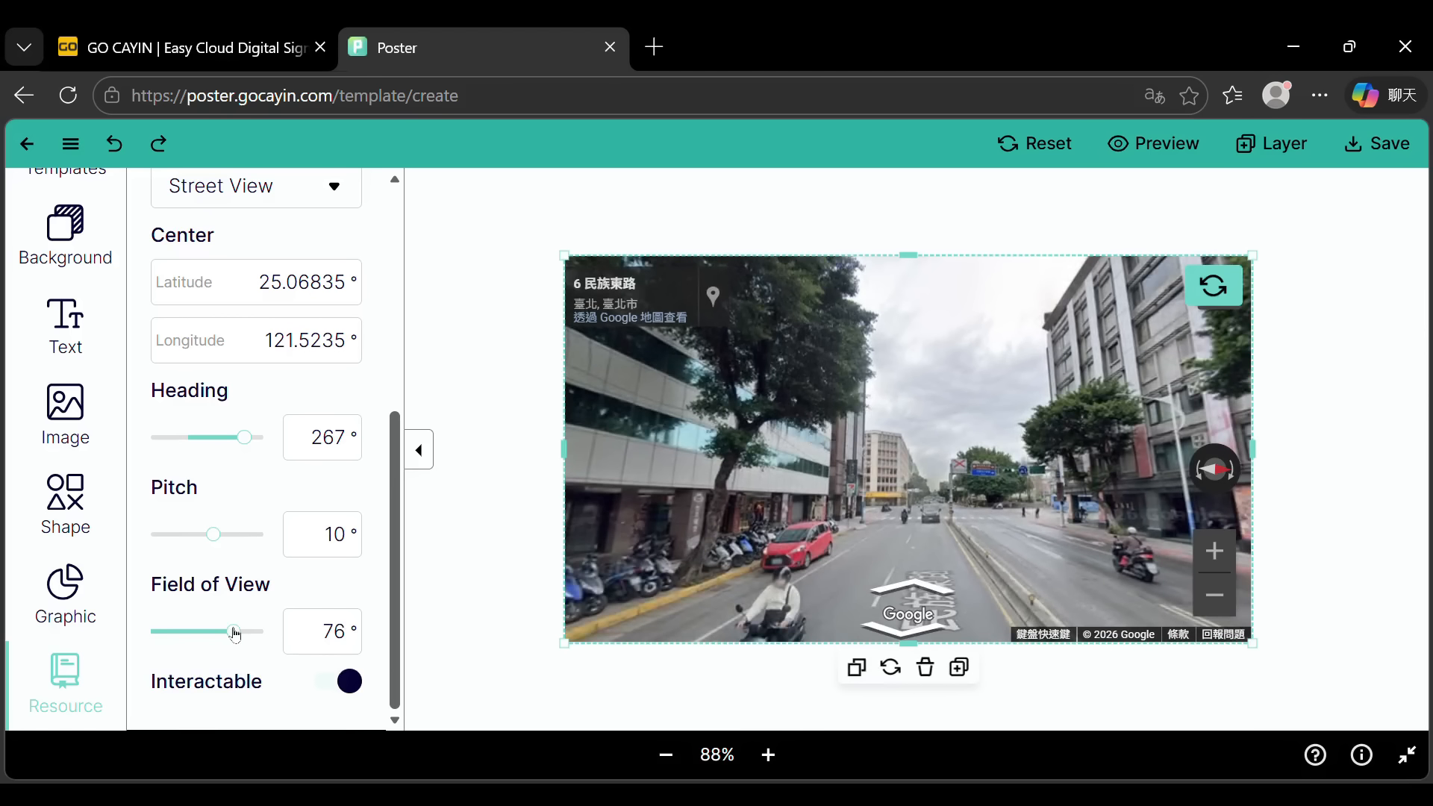
{"action": "left_click", "coordinate": [257, 632]}
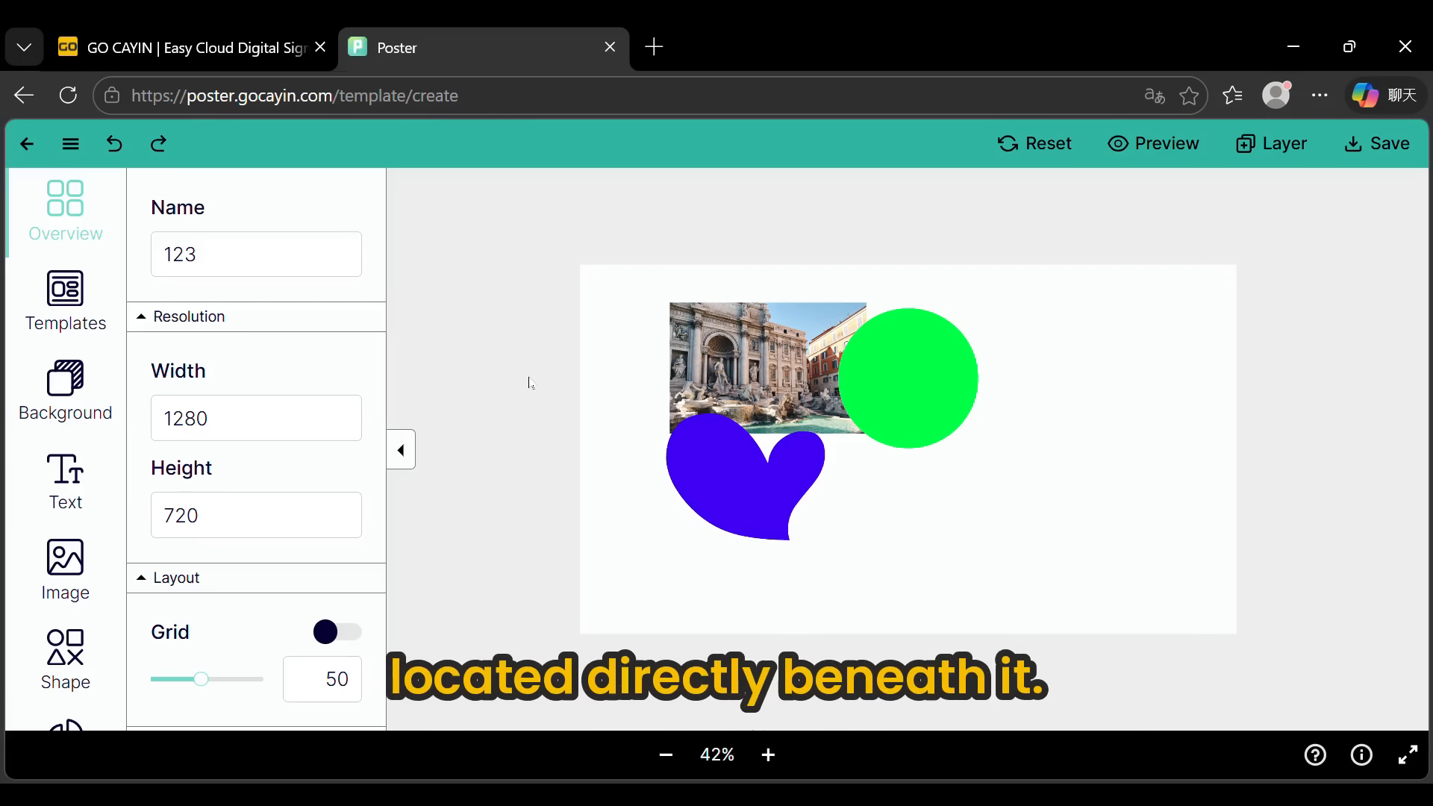
Step: Move the green circle to X 633, Y 145 px, duplicate it and place the copy at X 964, Y 53 px
{"action": "left_click", "coordinate": [941, 396]}
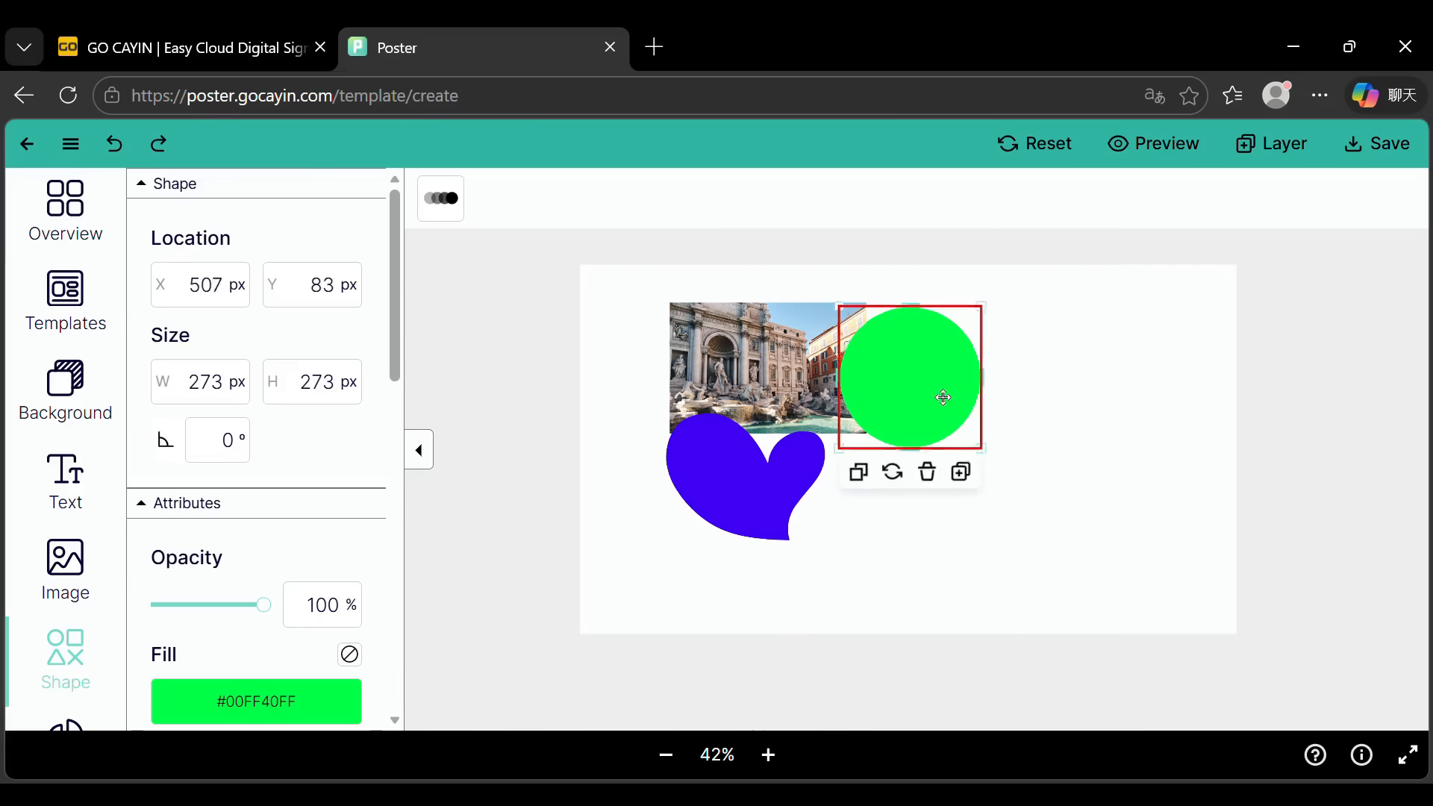
{"action": "left_click_drag", "start_coordinate": [941, 400], "coordinate": [1006, 431]}
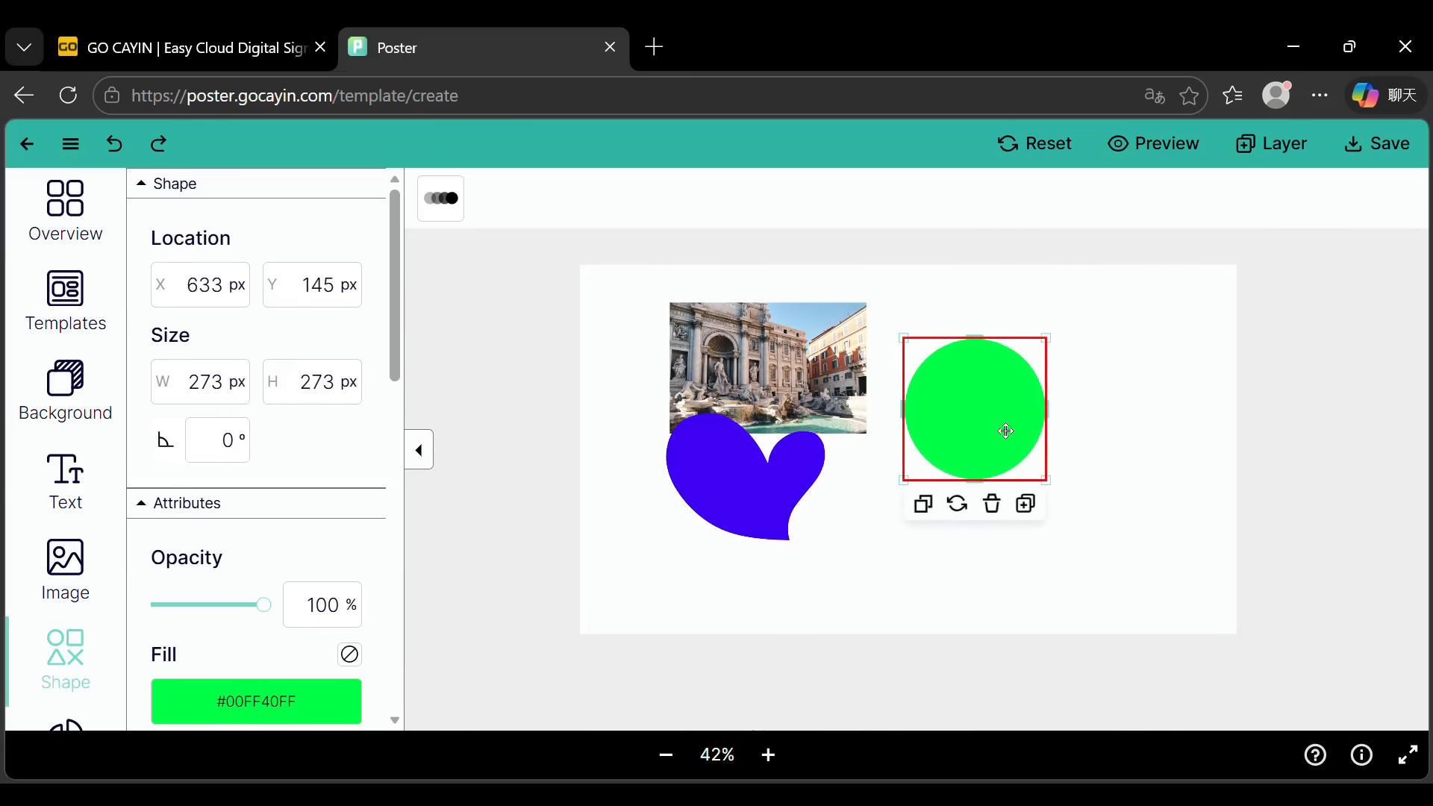
{"action": "left_click", "coordinate": [923, 505]}
{"action": "left_click_drag", "start_coordinate": [1029, 490], "coordinate": [1136, 393]}
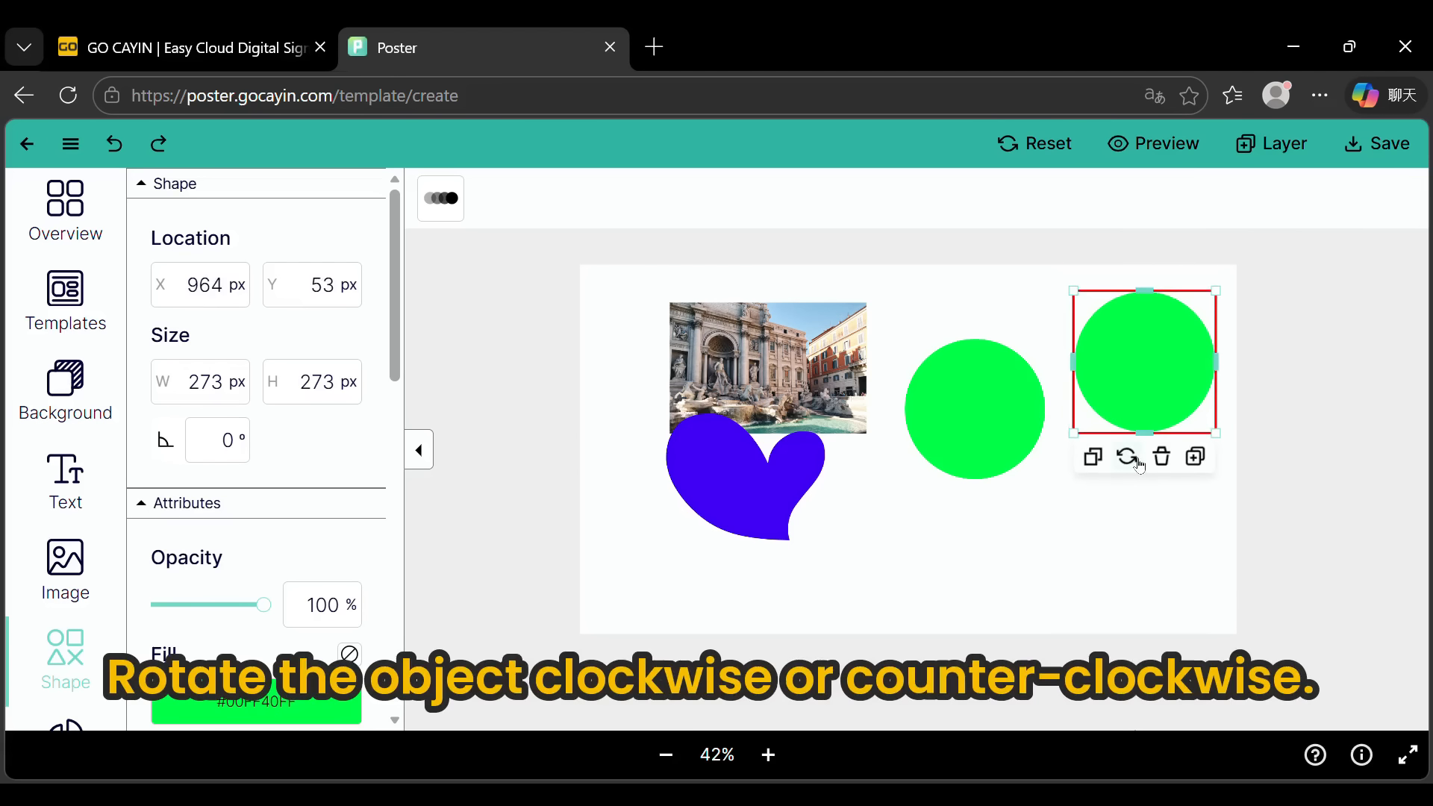
Step: Try rotating the duplicated green circle, rotate the heart graphic to 358° and deselect it
{"action": "mouse_move", "coordinate": [1140, 466]}
{"action": "left_mouse_down"}
{"action": "mouse_move", "coordinate": [1119, 468]}
{"action": "mouse_move", "coordinate": [1151, 464]}
{"action": "left_mouse_up"}
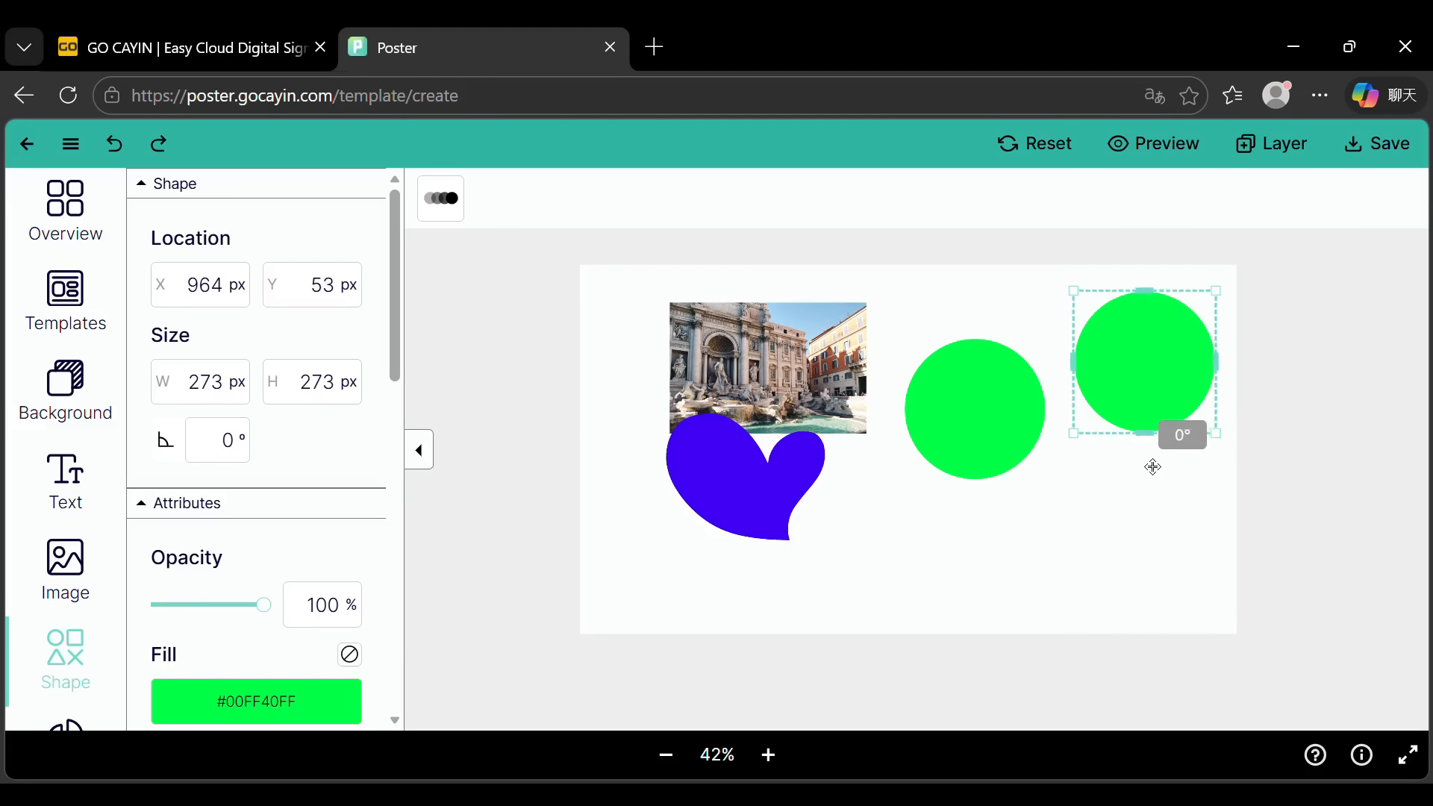
{"action": "left_click", "coordinate": [769, 514]}
{"action": "mouse_move", "coordinate": [744, 558]}
{"action": "left_mouse_down"}
{"action": "mouse_move", "coordinate": [762, 570]}
{"action": "mouse_move", "coordinate": [835, 490]}
{"action": "mouse_move", "coordinate": [845, 544]}
{"action": "mouse_move", "coordinate": [760, 571]}
{"action": "mouse_move", "coordinate": [690, 523]}
{"action": "mouse_move", "coordinate": [679, 491]}
{"action": "mouse_move", "coordinate": [704, 547]}
{"action": "mouse_move", "coordinate": [748, 563]}
{"action": "left_mouse_up"}
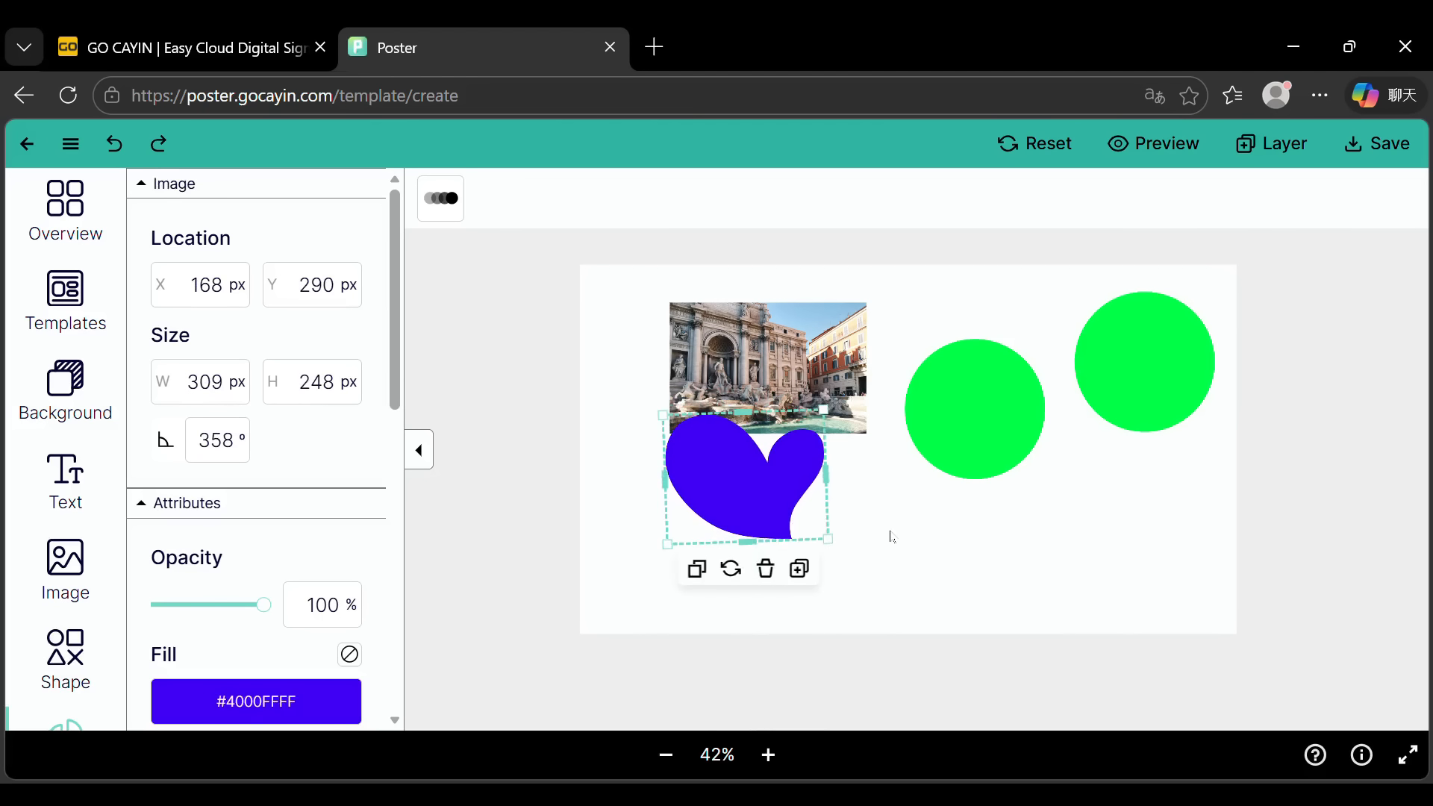
{"action": "left_click", "coordinate": [892, 537]}
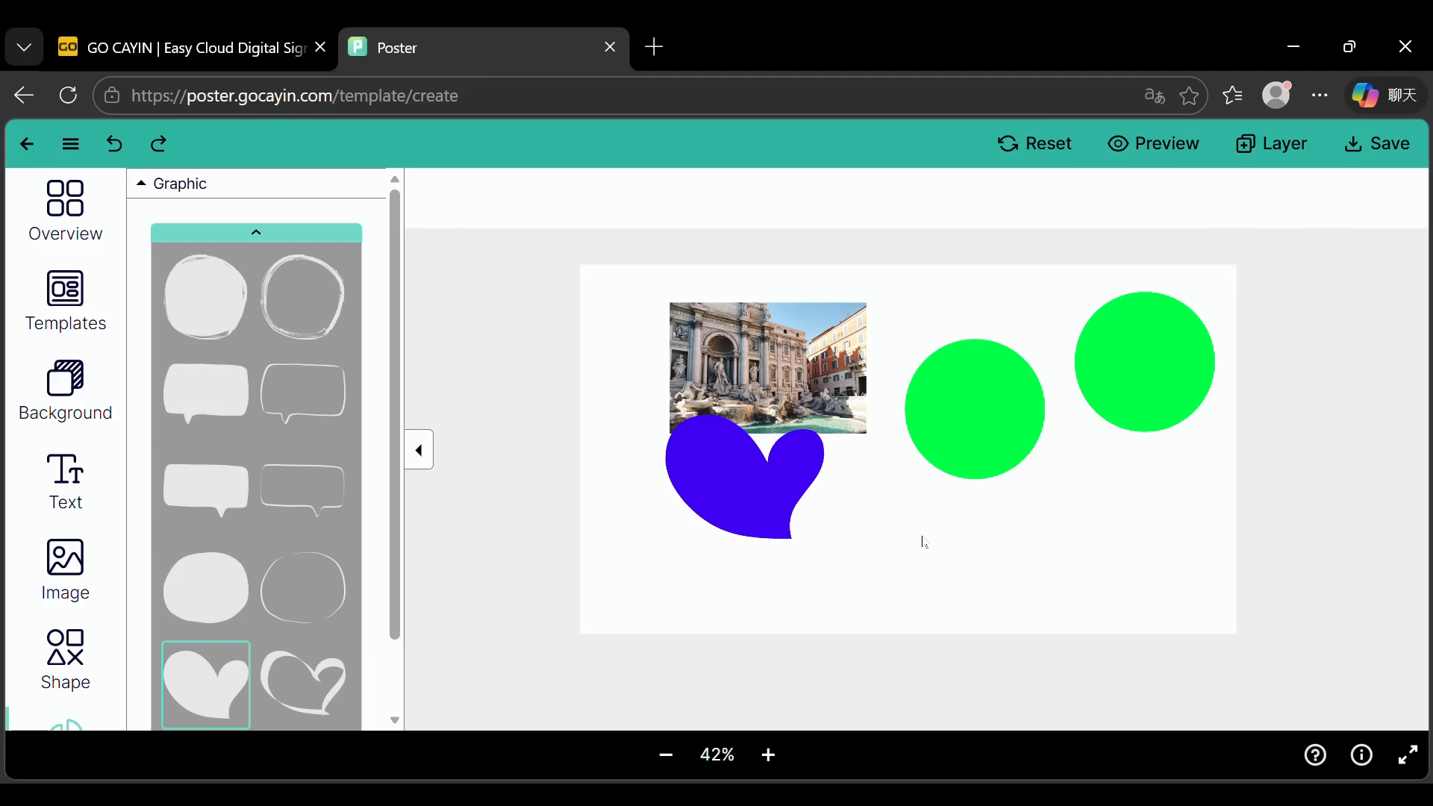
Step: Delete the duplicated green circle and move the heart graphic to X 384, Y 139 px so it overlaps the photo and remaining circle
{"action": "left_click", "coordinate": [1142, 391]}
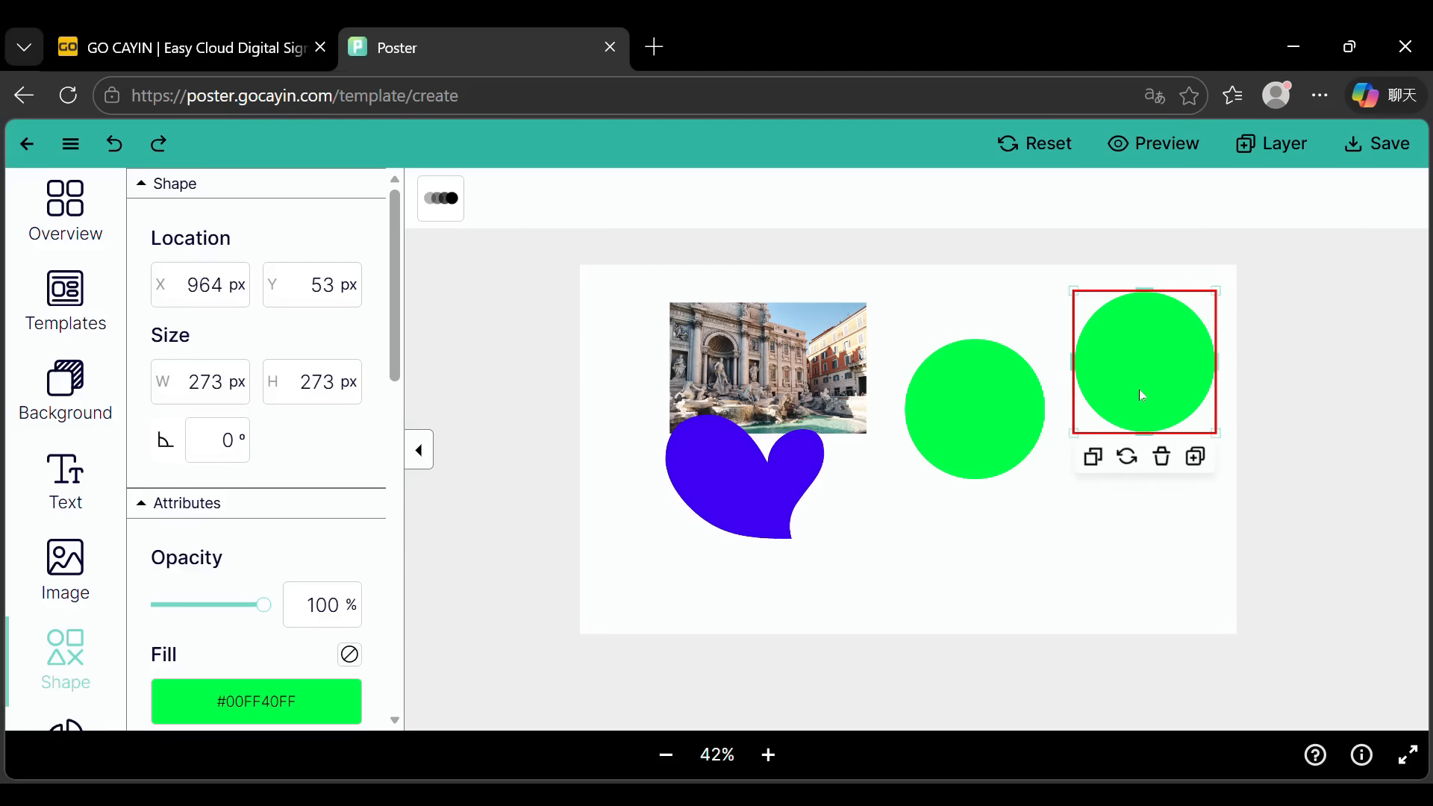
{"action": "left_click", "coordinate": [1162, 459]}
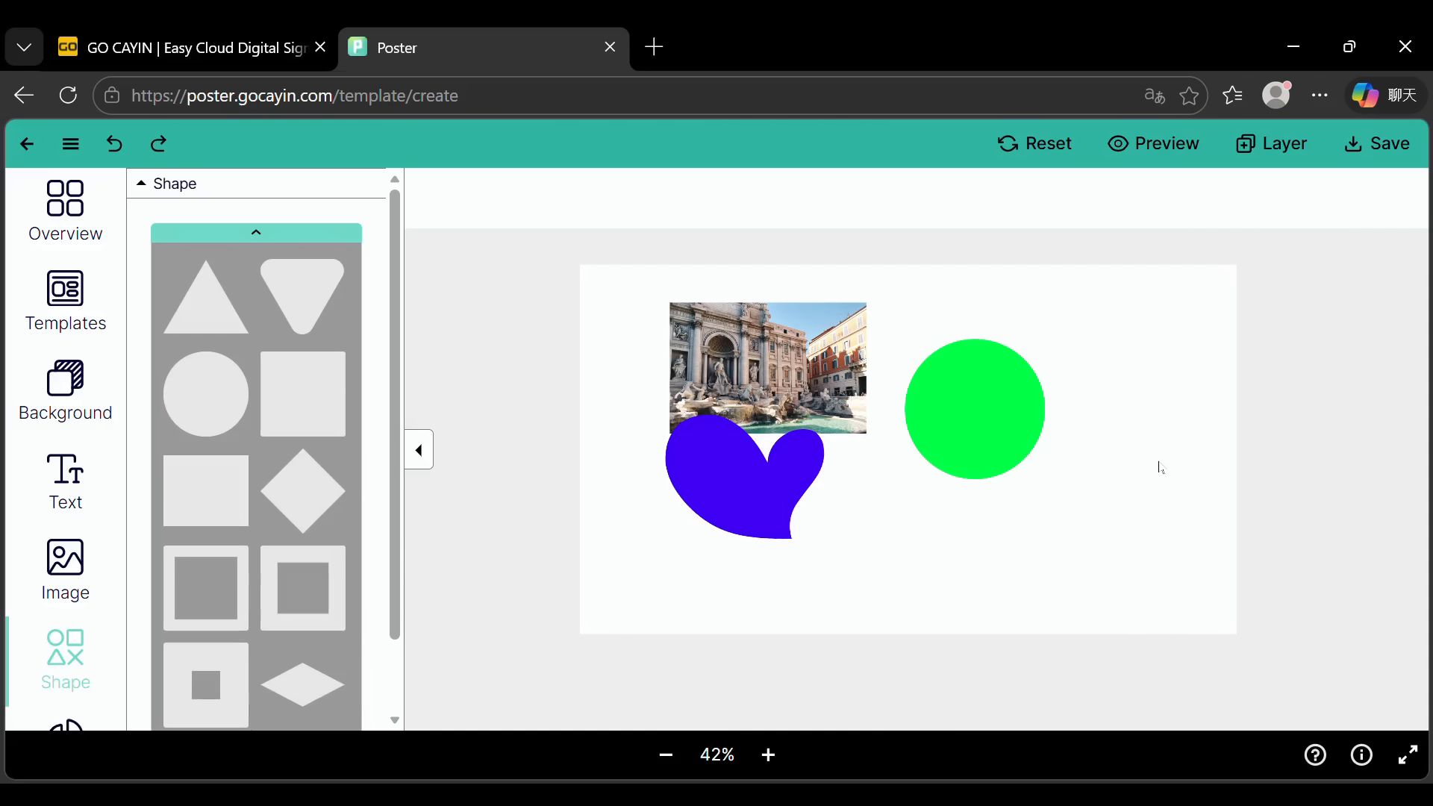
{"action": "left_click_drag", "start_coordinate": [777, 502], "coordinate": [884, 427]}
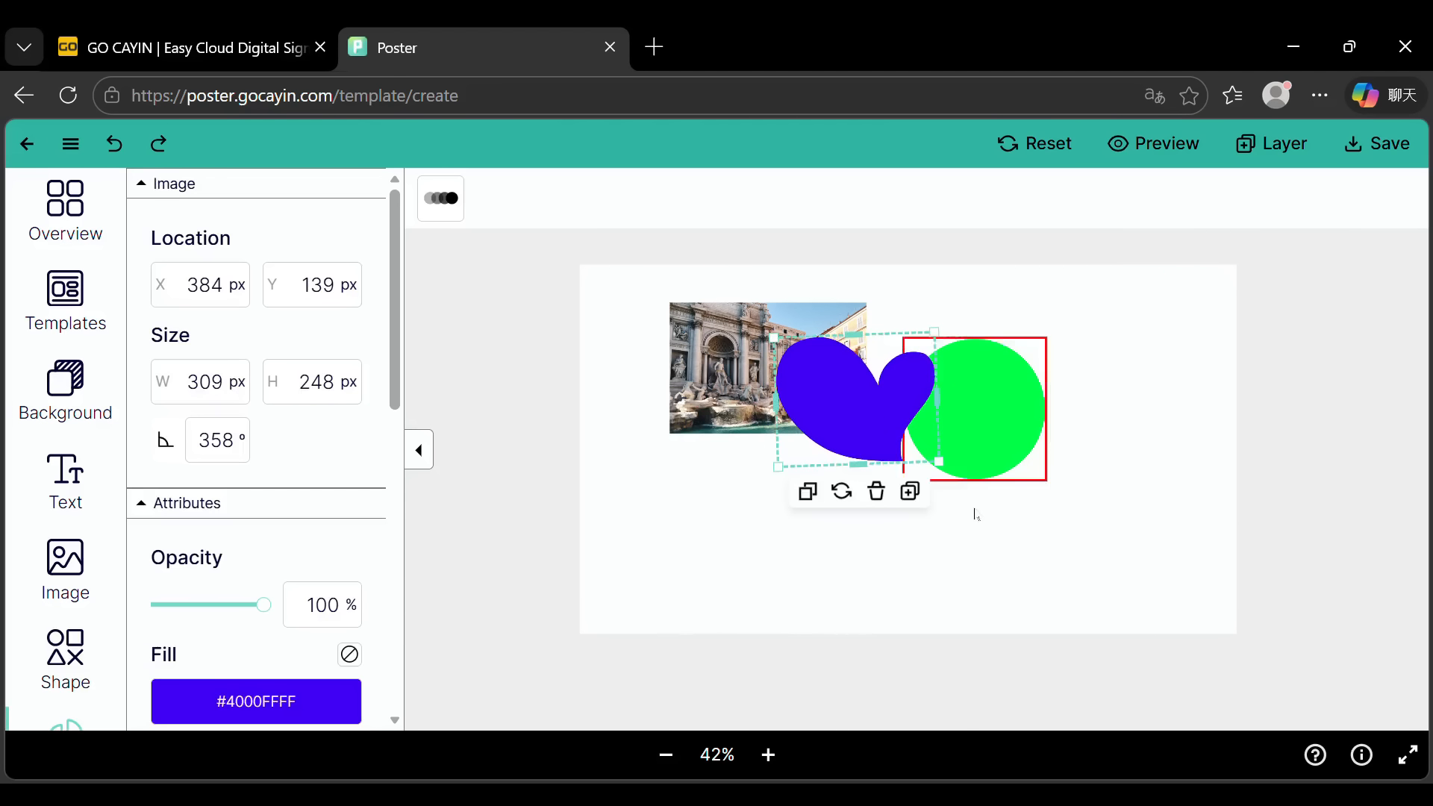
Step: Bring the green circle to the front, above the heart graphic, and deselect it
{"action": "left_click", "coordinate": [923, 501]}
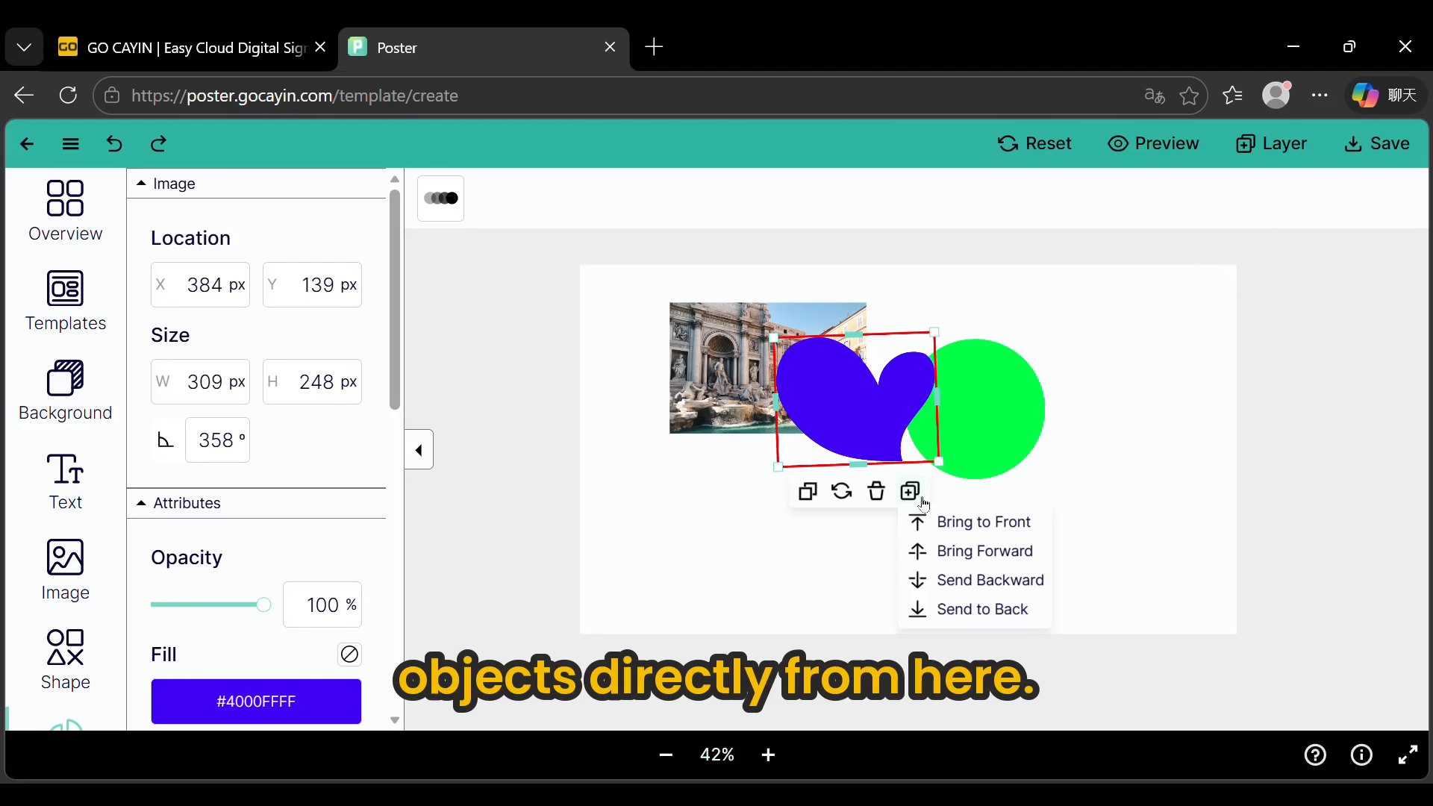
{"action": "left_click", "coordinate": [951, 461]}
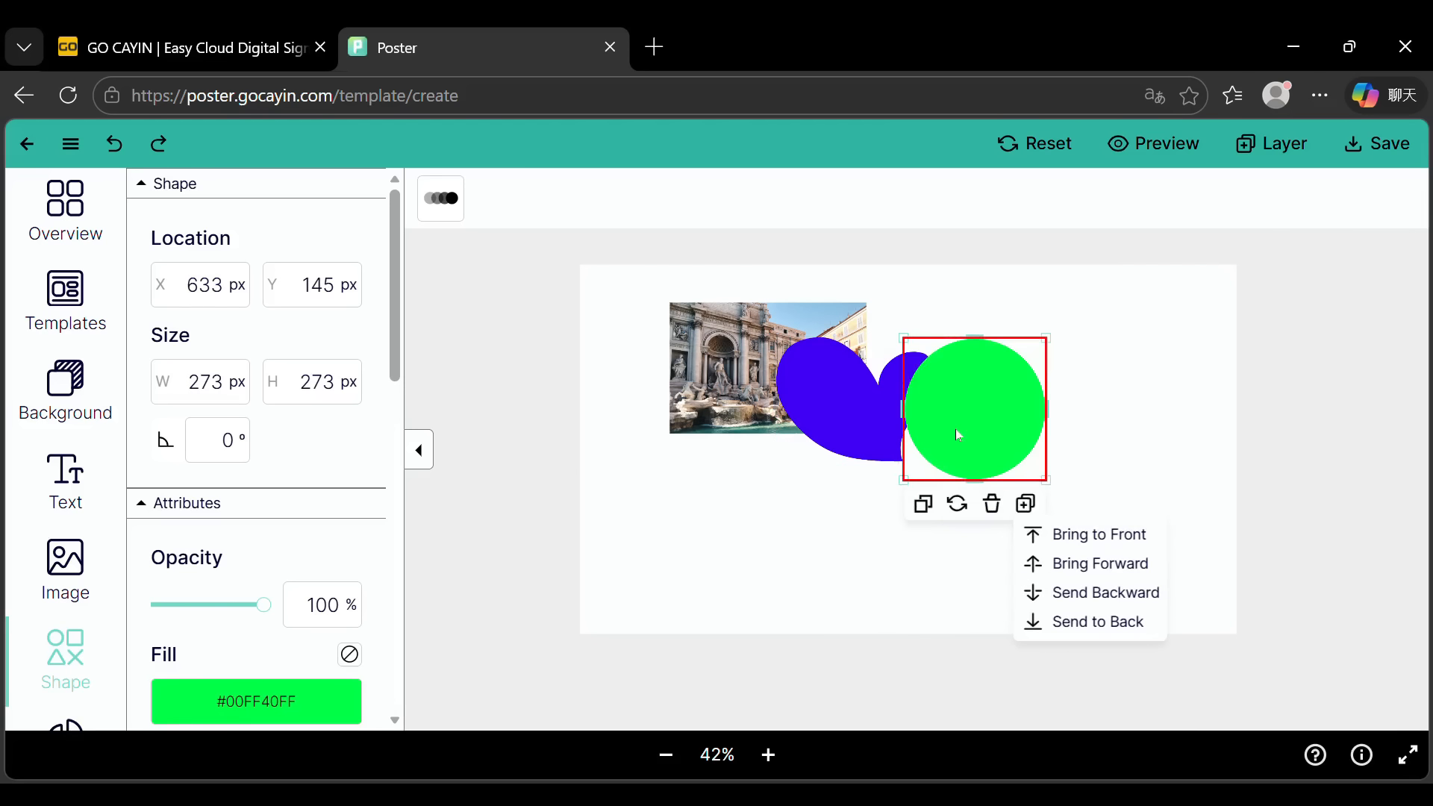
{"action": "left_click", "coordinate": [1115, 537]}
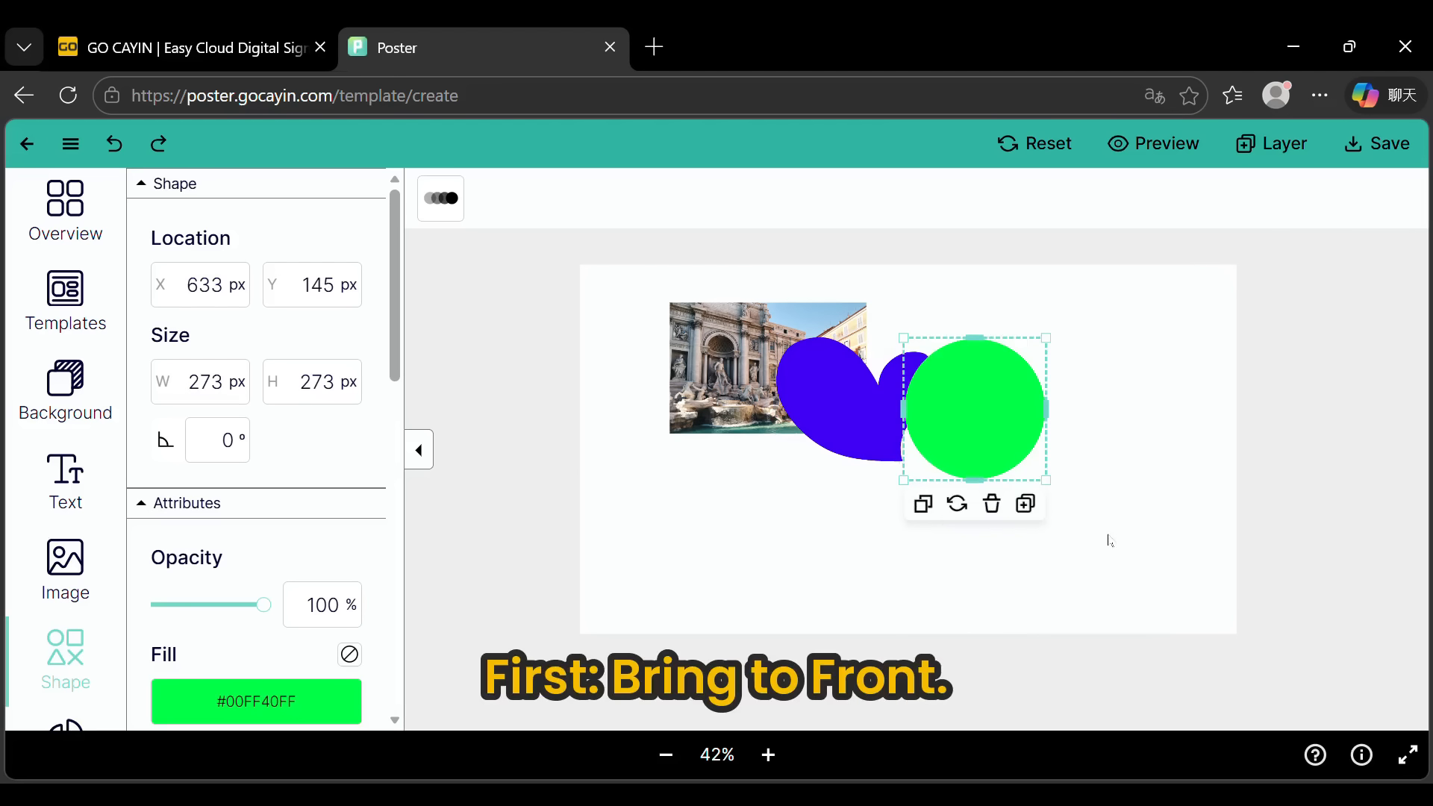
{"action": "left_click", "coordinate": [1160, 432]}
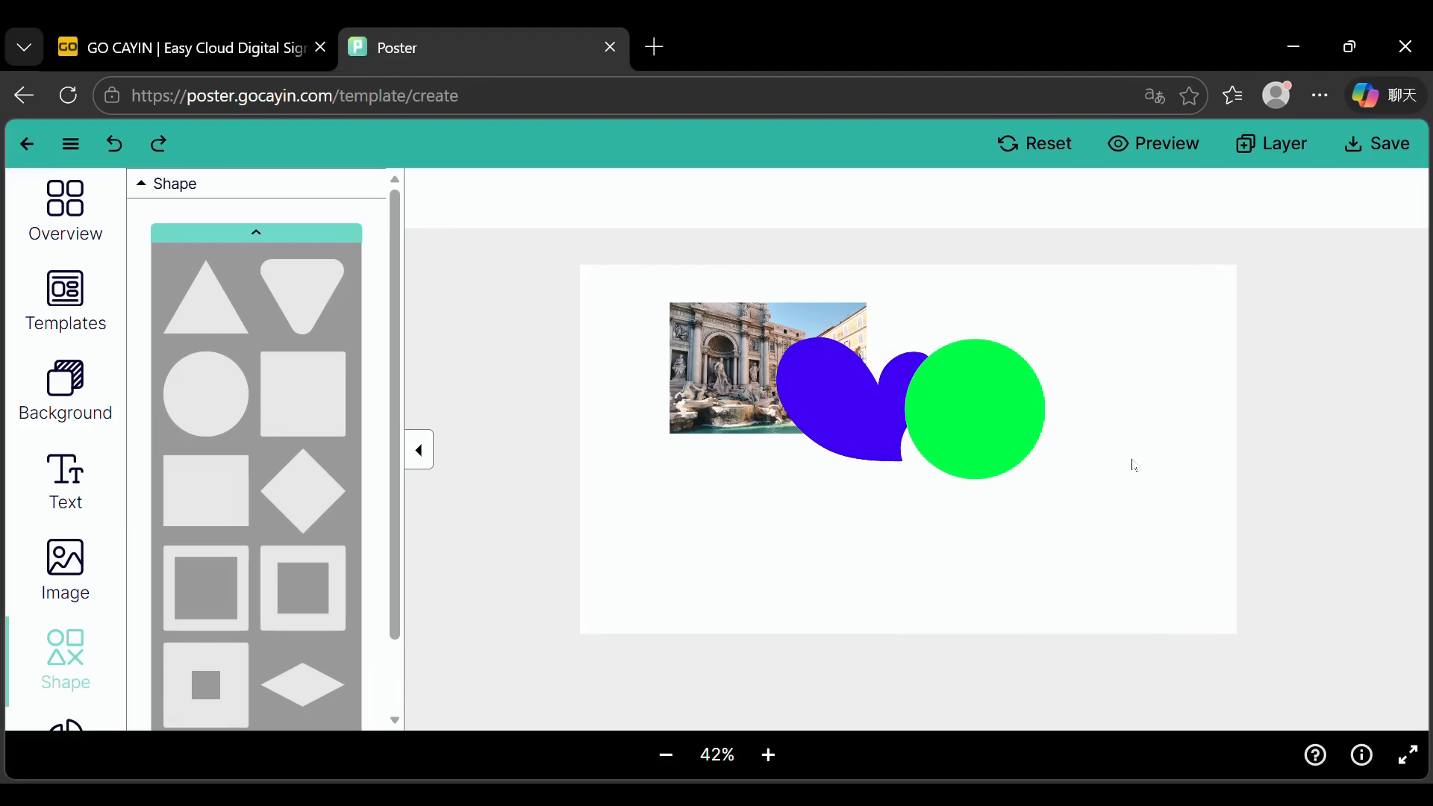
Step: Bring the fountain photo forward one layer, above the heart graphic, and deselect it
{"action": "left_click", "coordinate": [714, 364]}
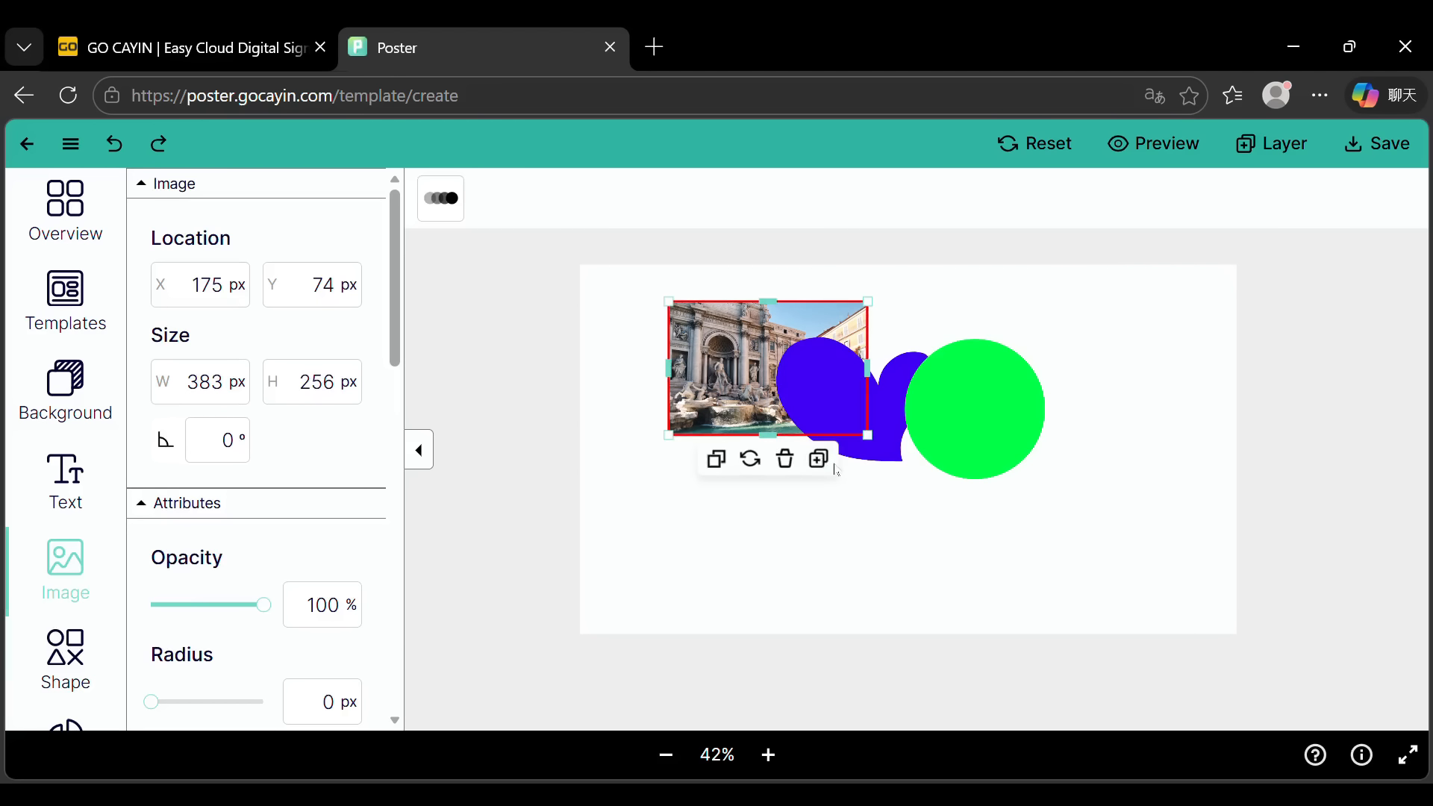
{"action": "left_click", "coordinate": [820, 458]}
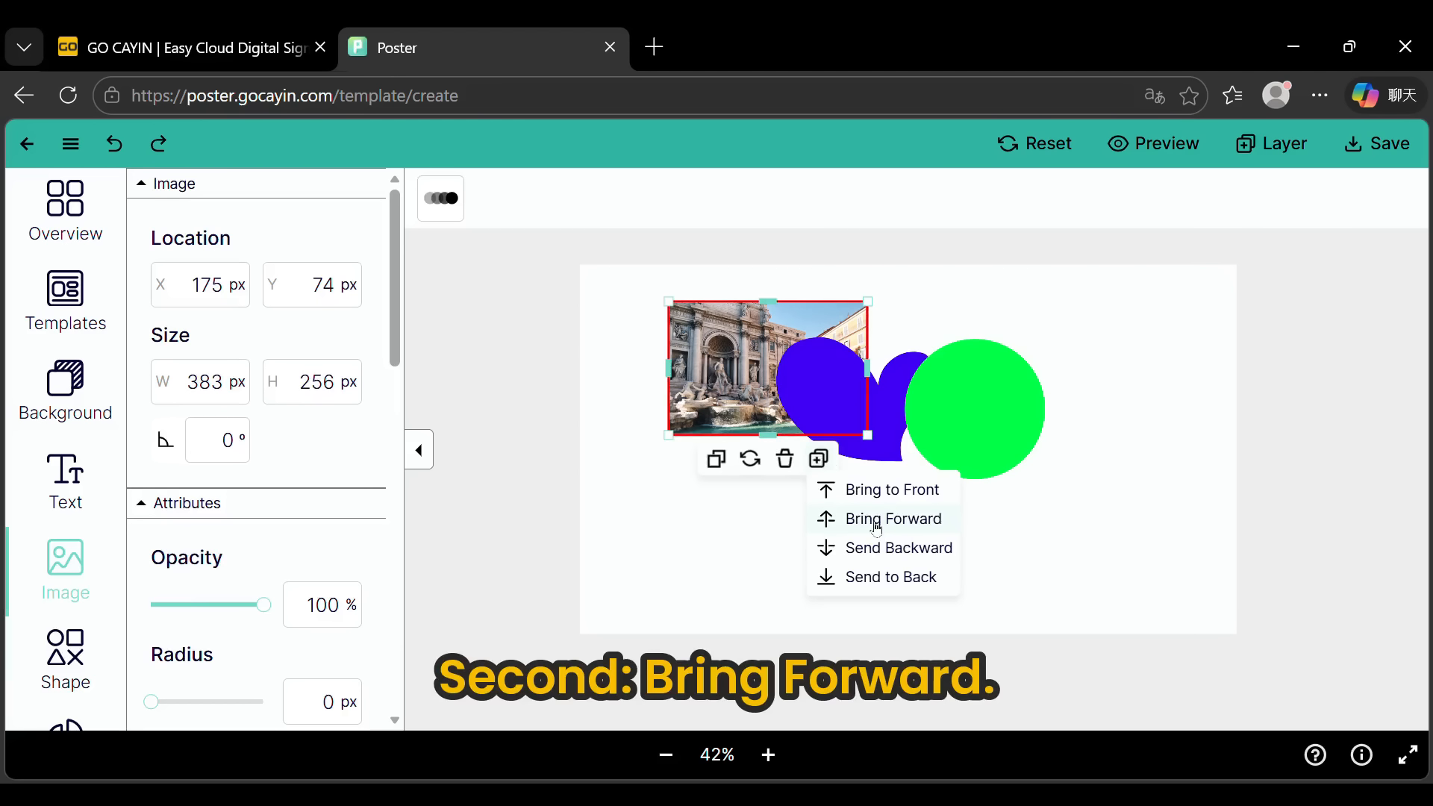
{"action": "left_click", "coordinate": [875, 521]}
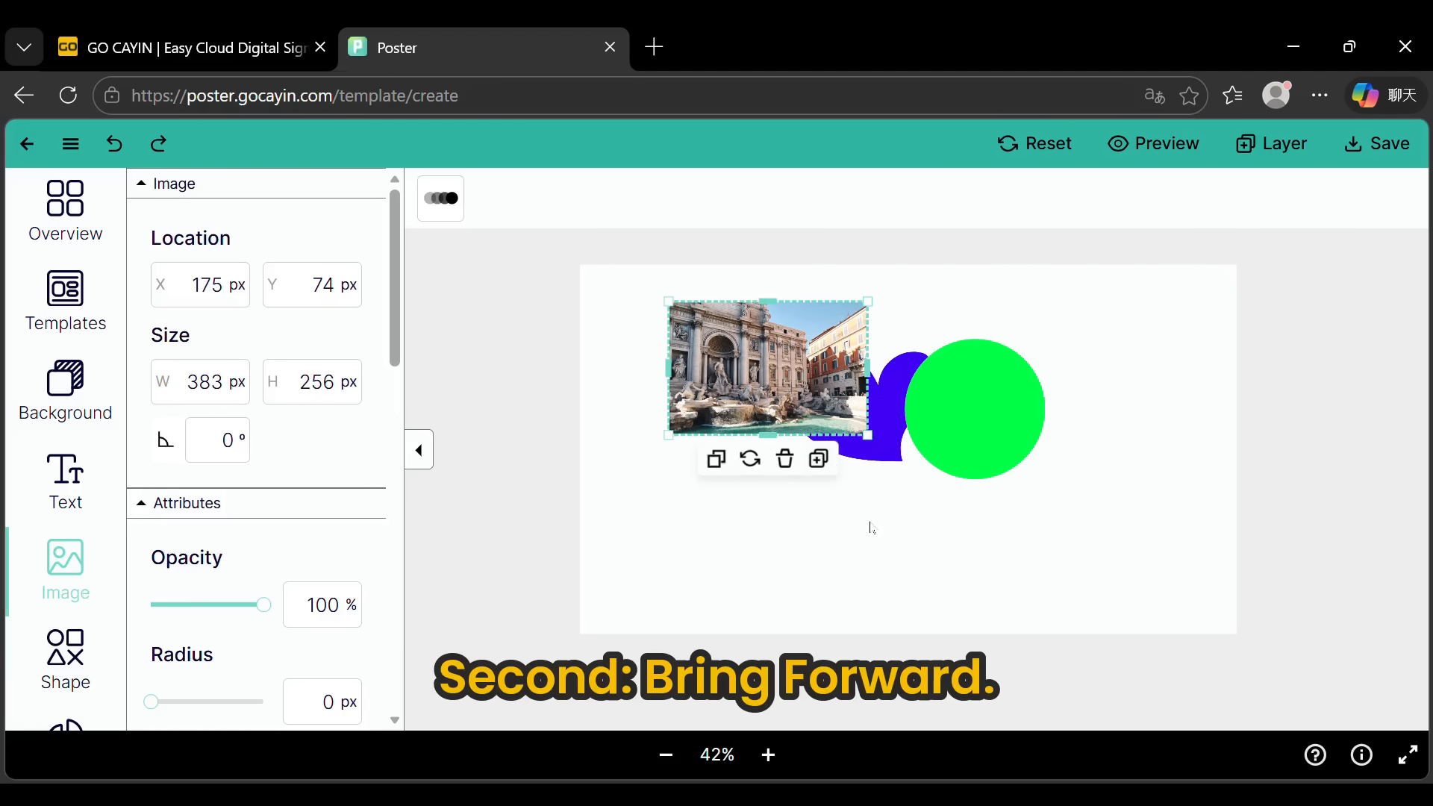
{"action": "left_click", "coordinate": [835, 550]}
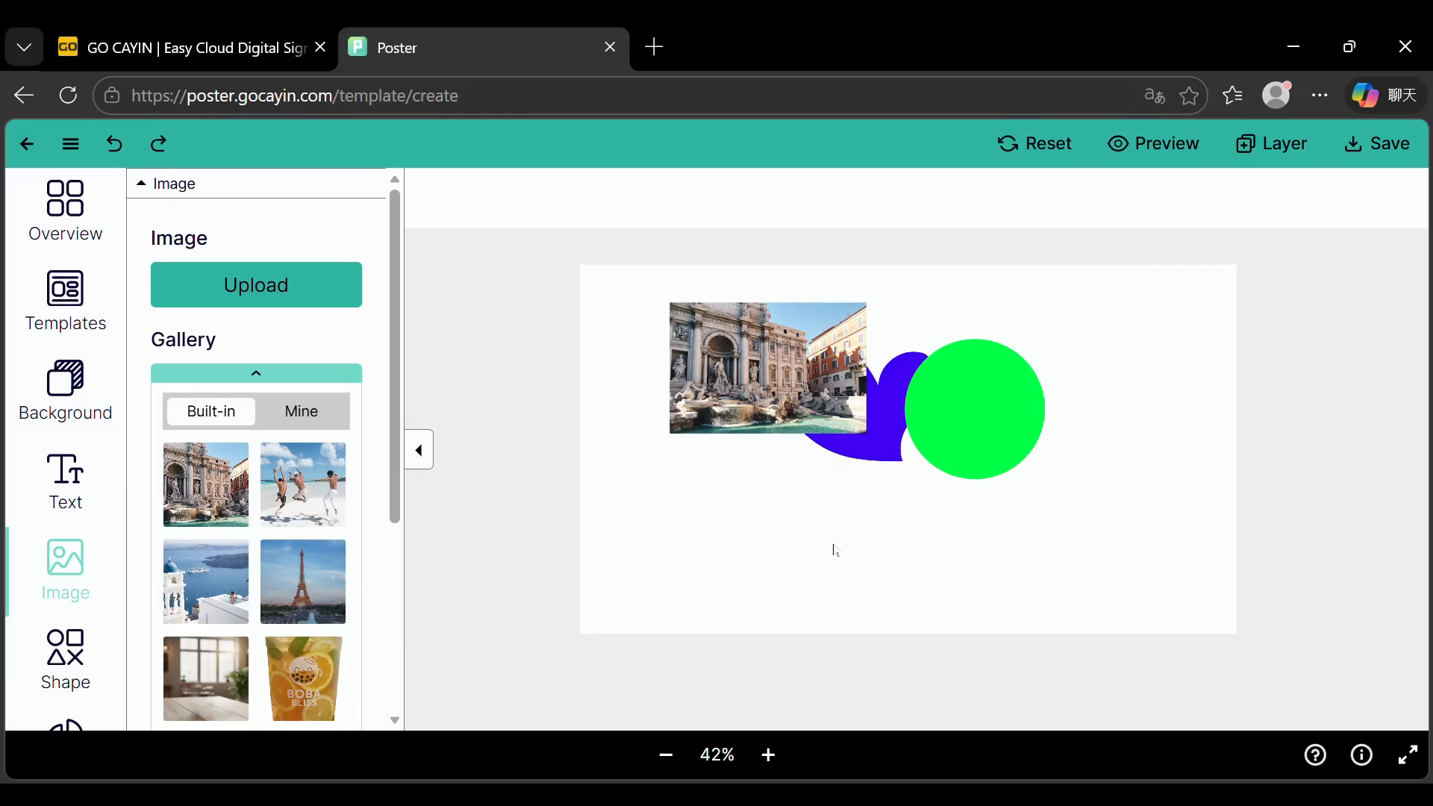
Step: Move the green circle to about X 511, Y 119 px over the photo and send it backward one layer
{"action": "left_click", "coordinate": [1001, 416]}
{"action": "left_click_drag", "start_coordinate": [1001, 416], "coordinate": [941, 405]}
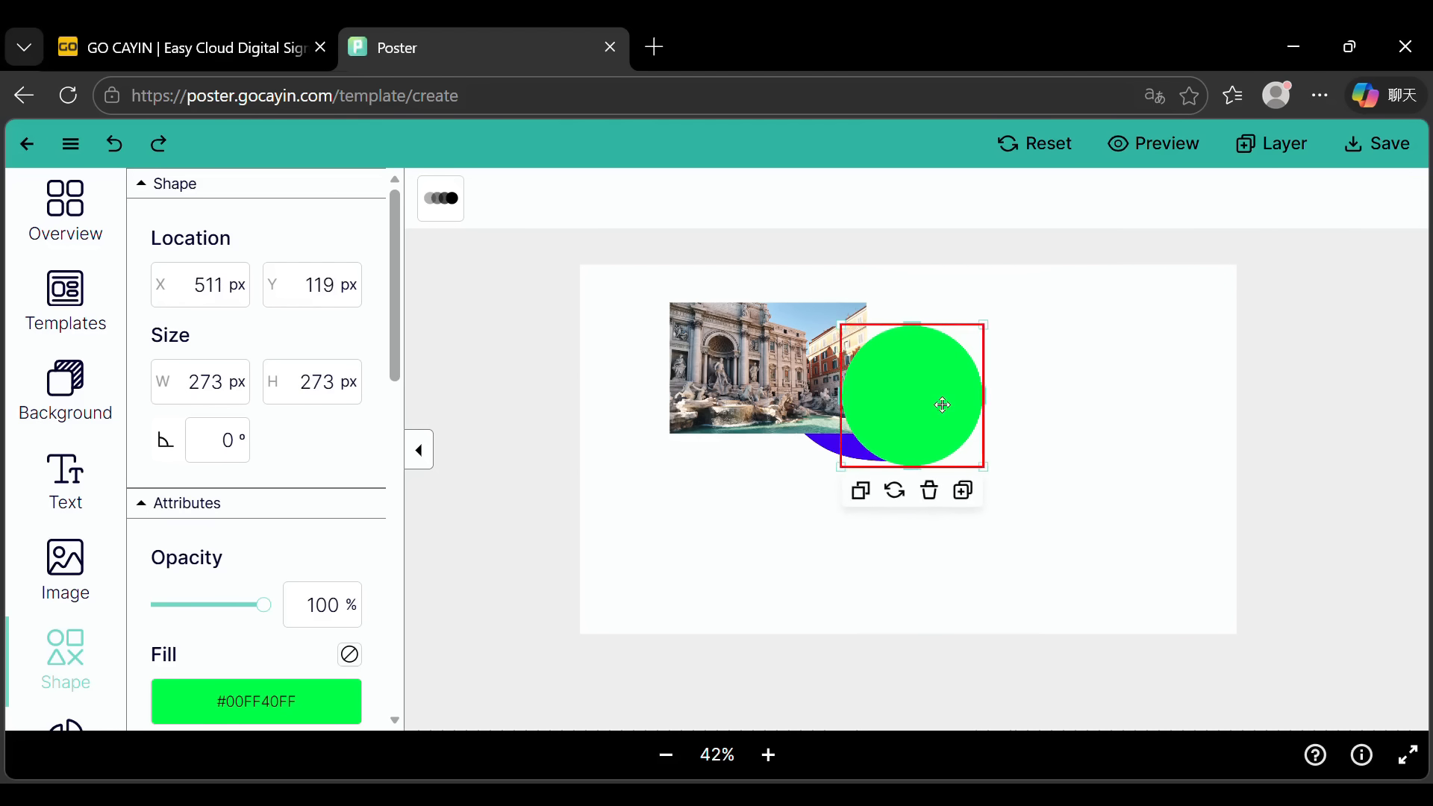
{"action": "left_click", "coordinate": [971, 492]}
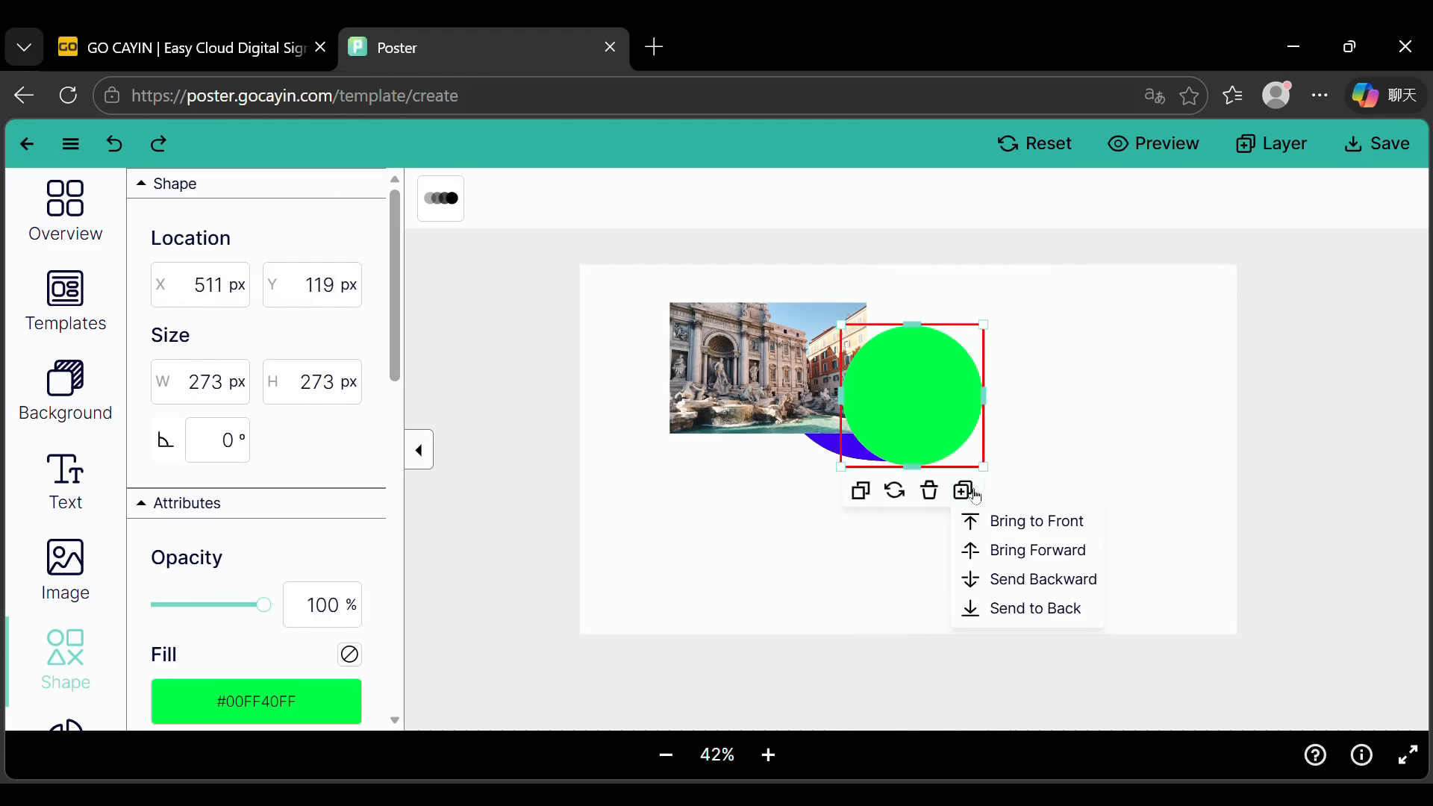
{"action": "left_click", "coordinate": [1043, 580]}
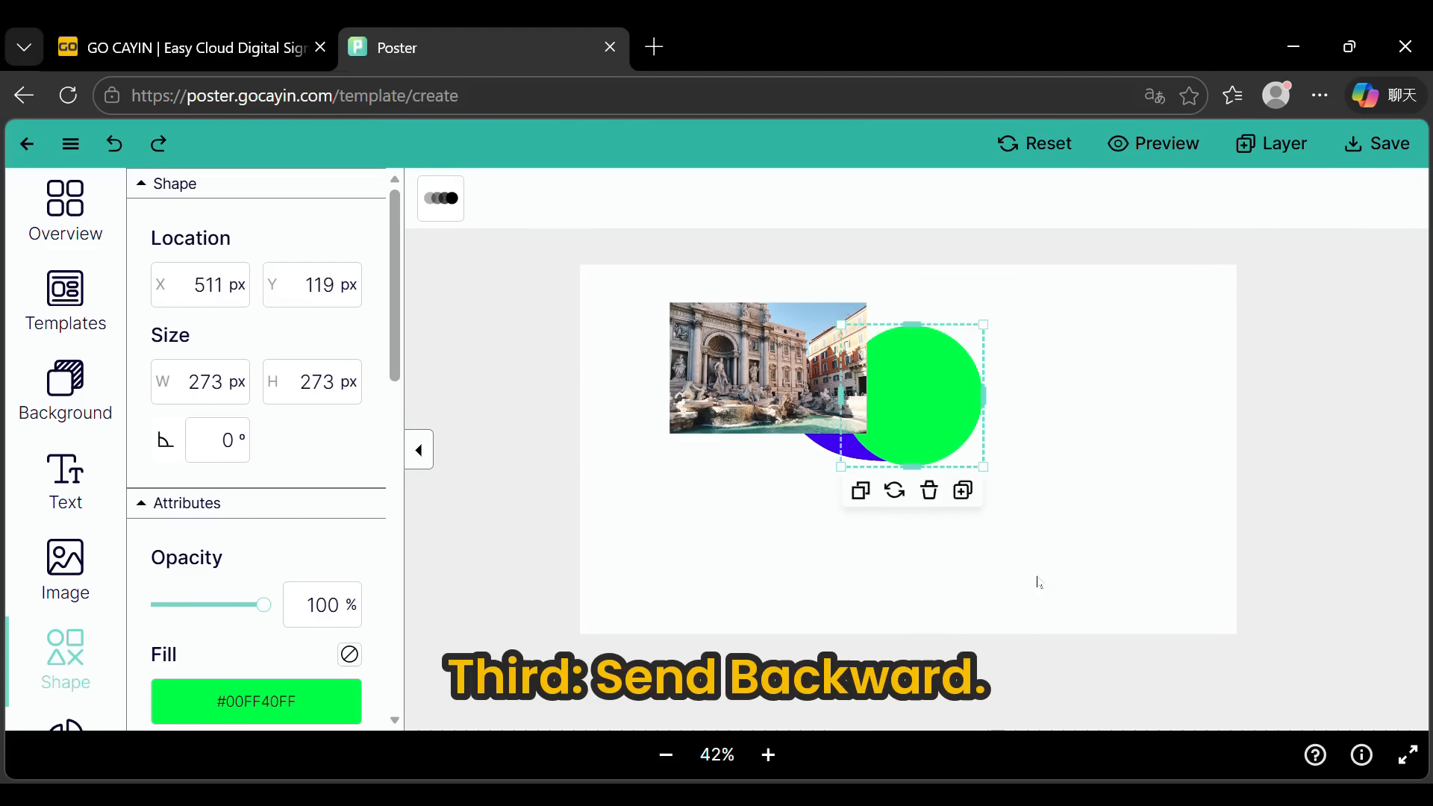
{"action": "left_click", "coordinate": [1053, 420]}
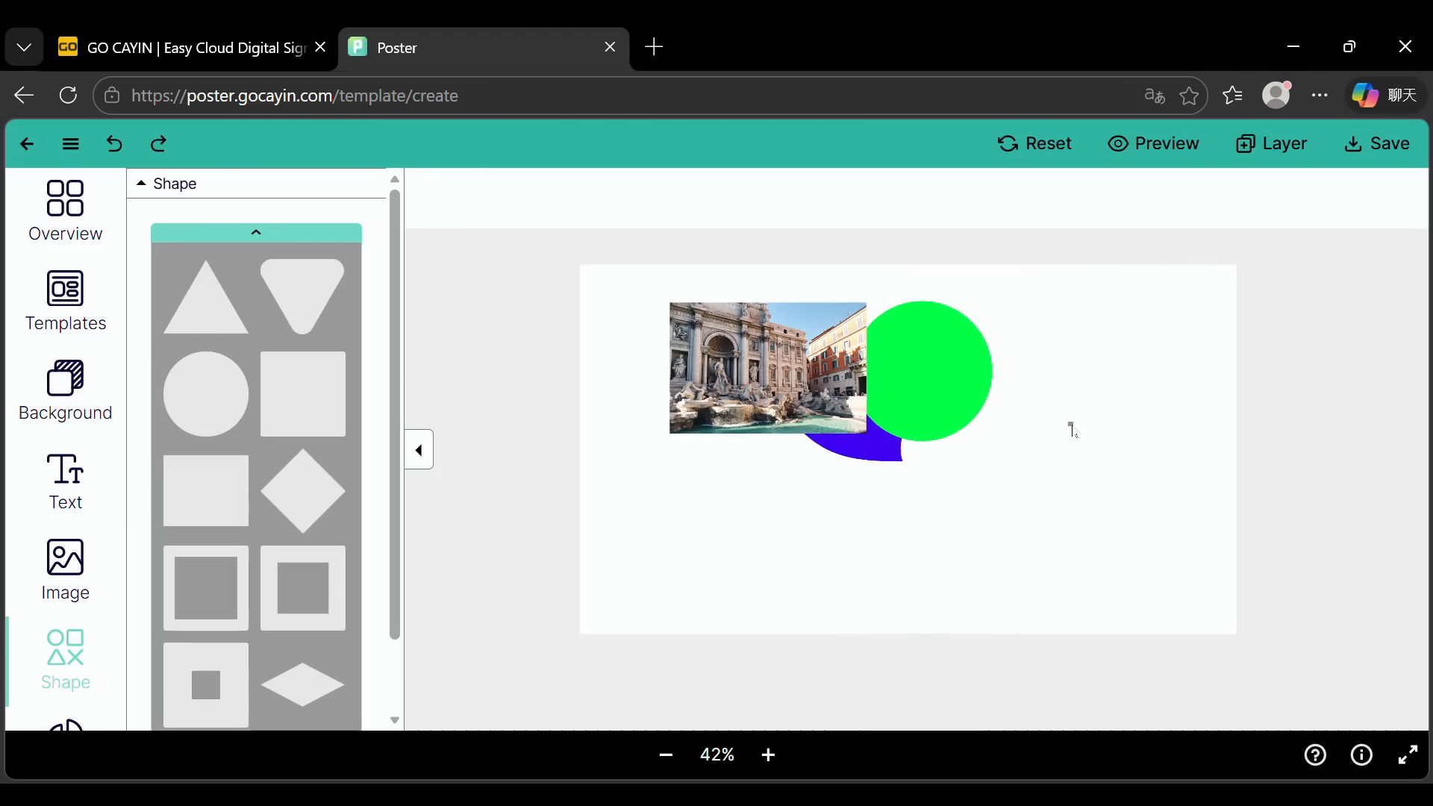
Step: Send the fountain photo to the back, behind the heart and the green circle
{"action": "left_click", "coordinate": [797, 373]}
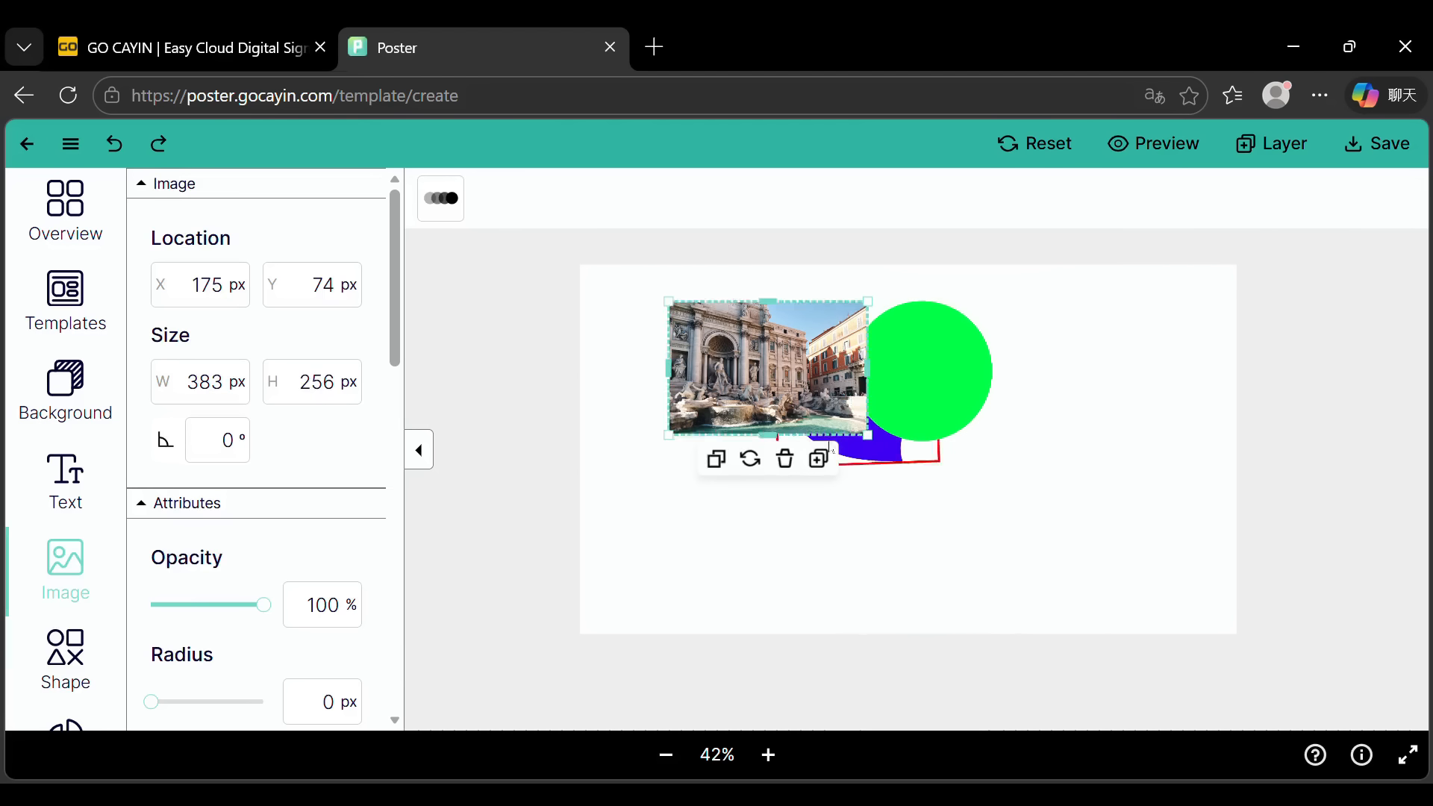
{"action": "left_click", "coordinate": [820, 459]}
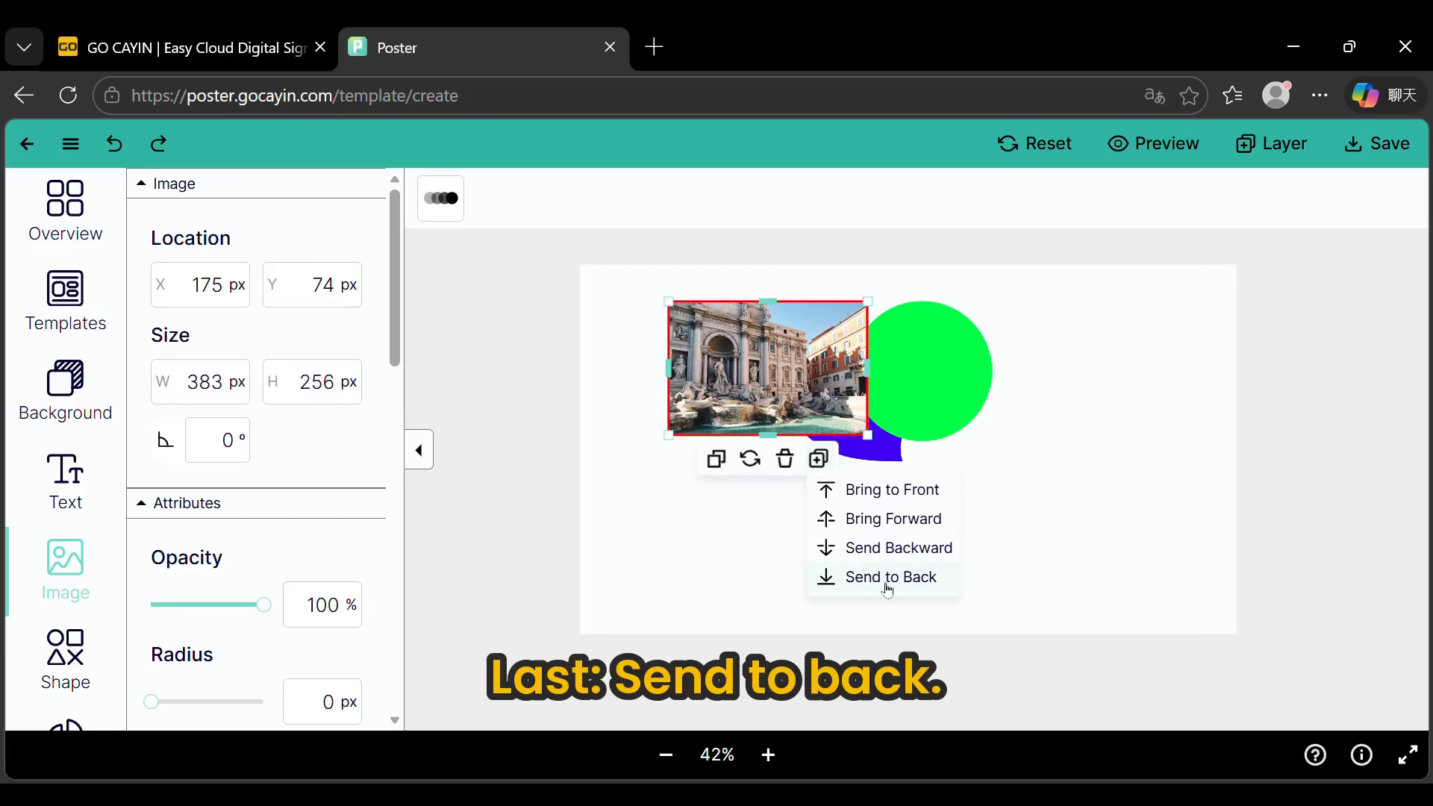
{"action": "left_click", "coordinate": [887, 579]}
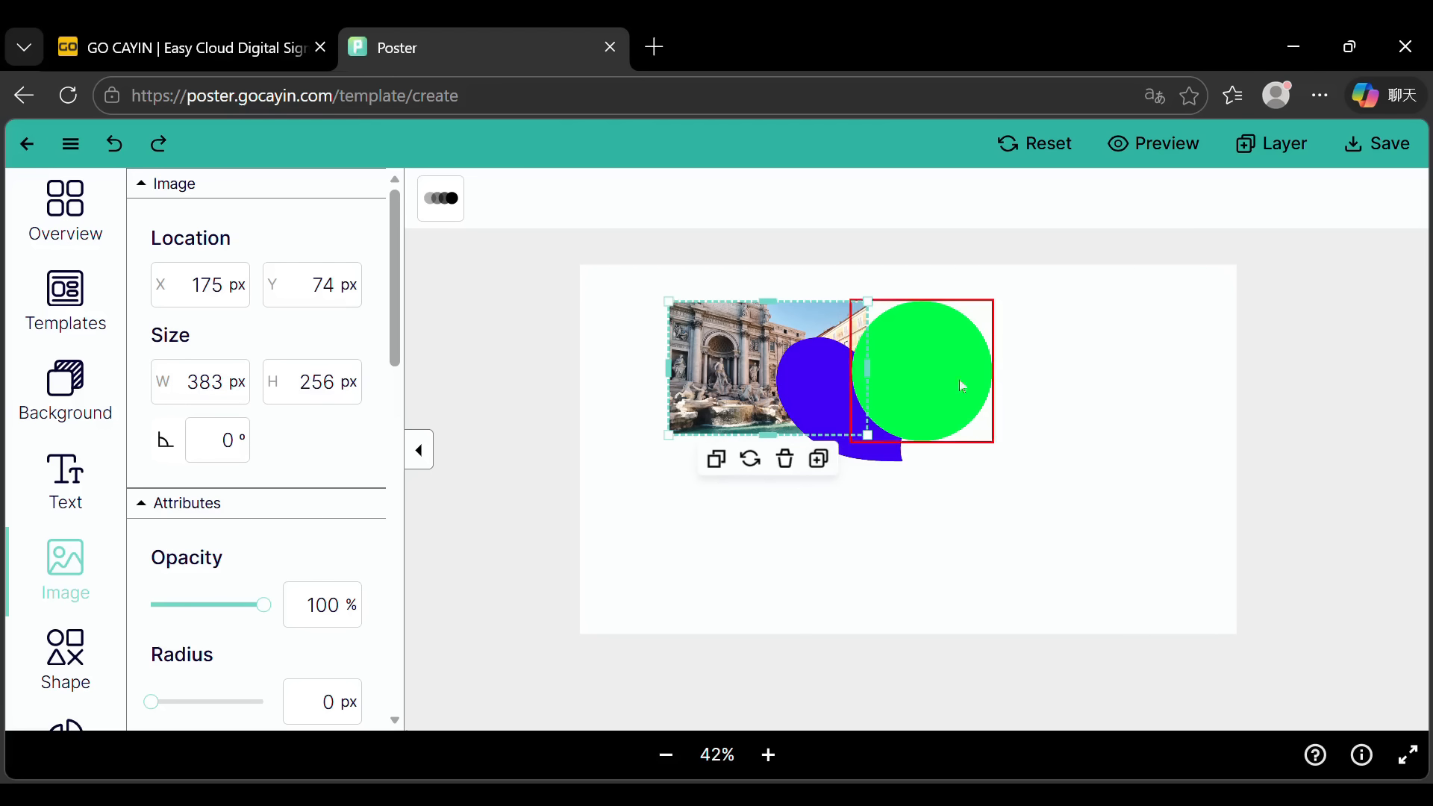
Step: Move the green circle away from the photo and place the heart graphic below the photo at X 157, Y 359 px
{"action": "left_click_drag", "start_coordinate": [960, 380], "coordinate": [1113, 391]}
{"action": "left_click_drag", "start_coordinate": [869, 457], "coordinate": [752, 573]}
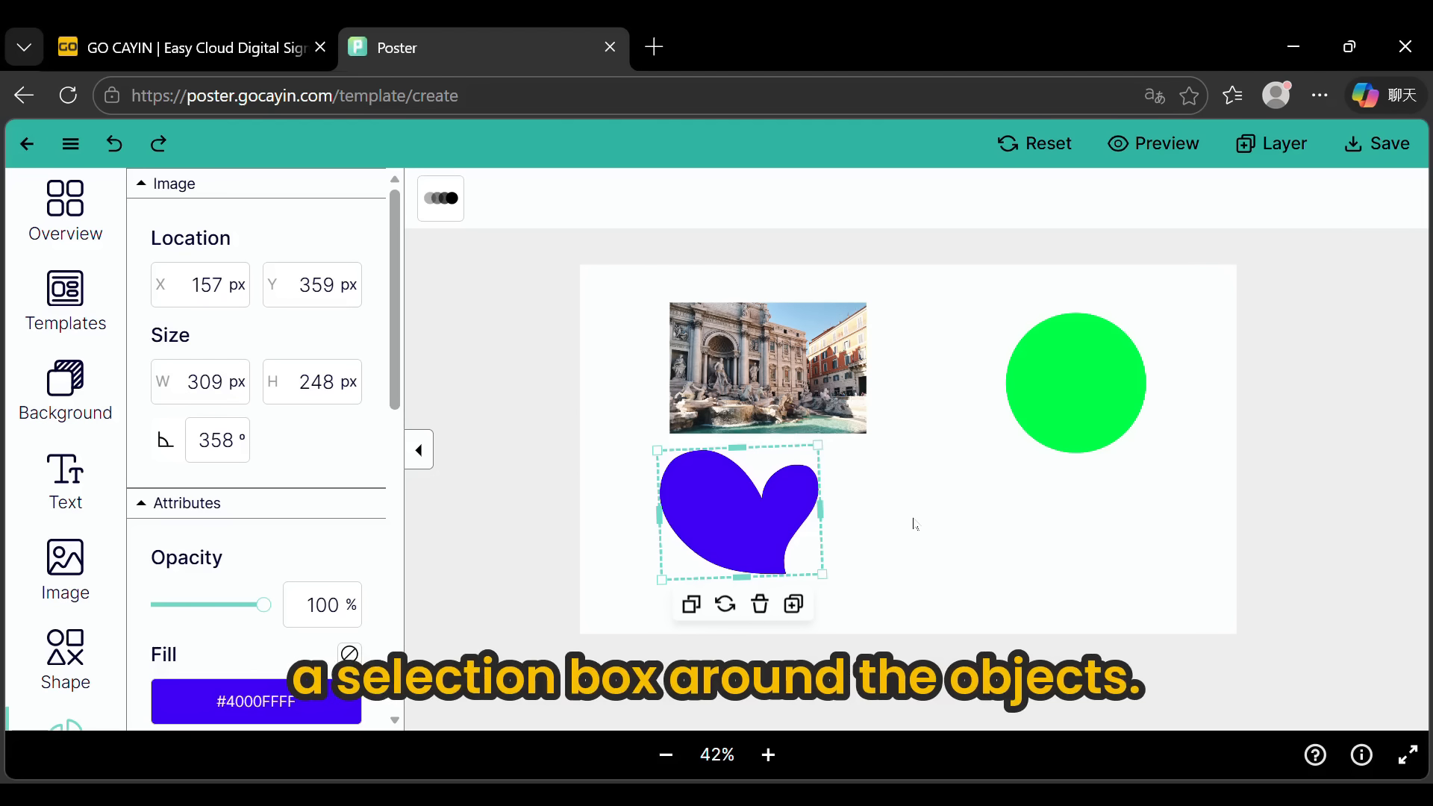
Step: Try multi-selecting the photo with the heart by selection box, the photo with the circle, and the photo with the heart individually, deselecting after each
{"action": "left_click_drag", "start_coordinate": [636, 281], "coordinate": [935, 626]}
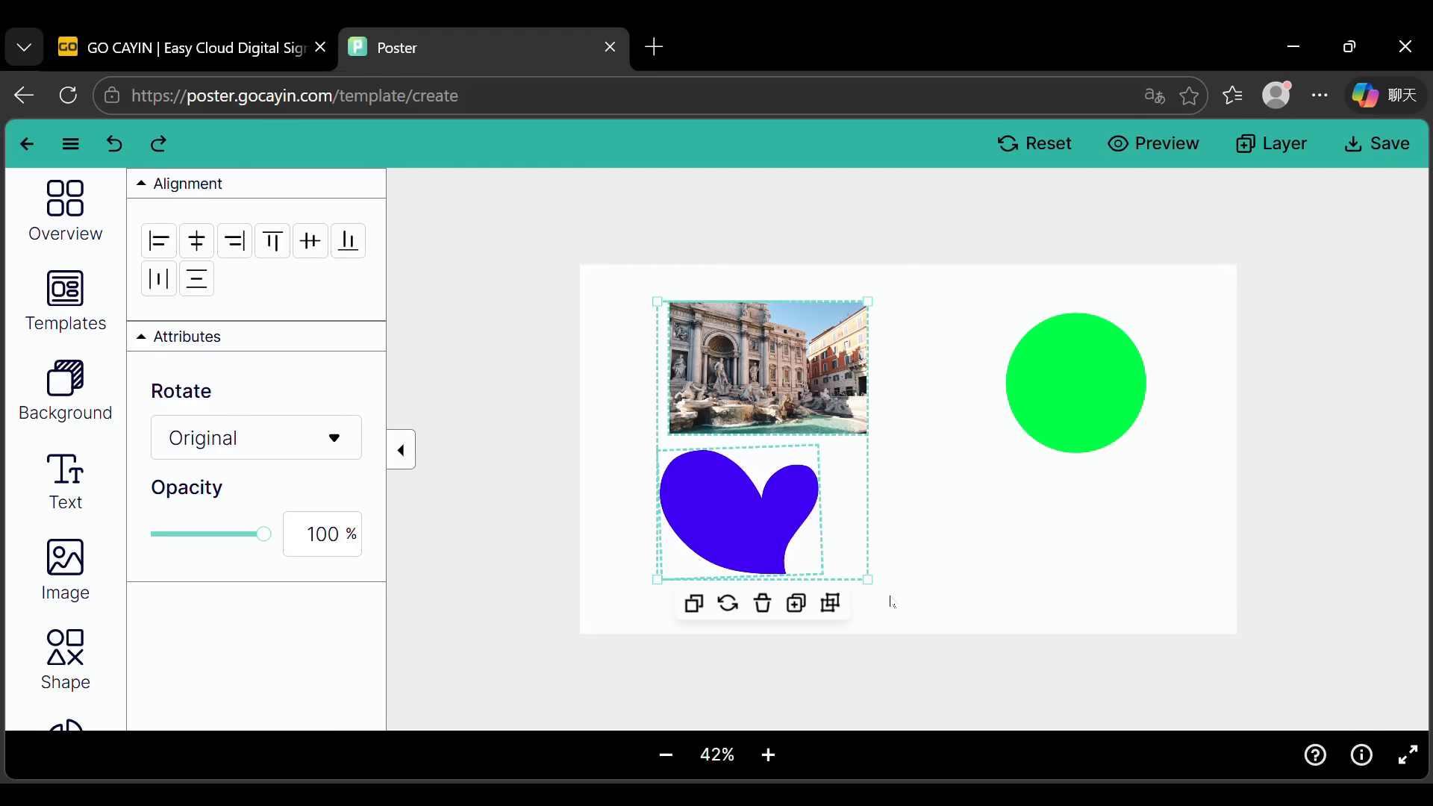
{"action": "left_click", "coordinate": [900, 500]}
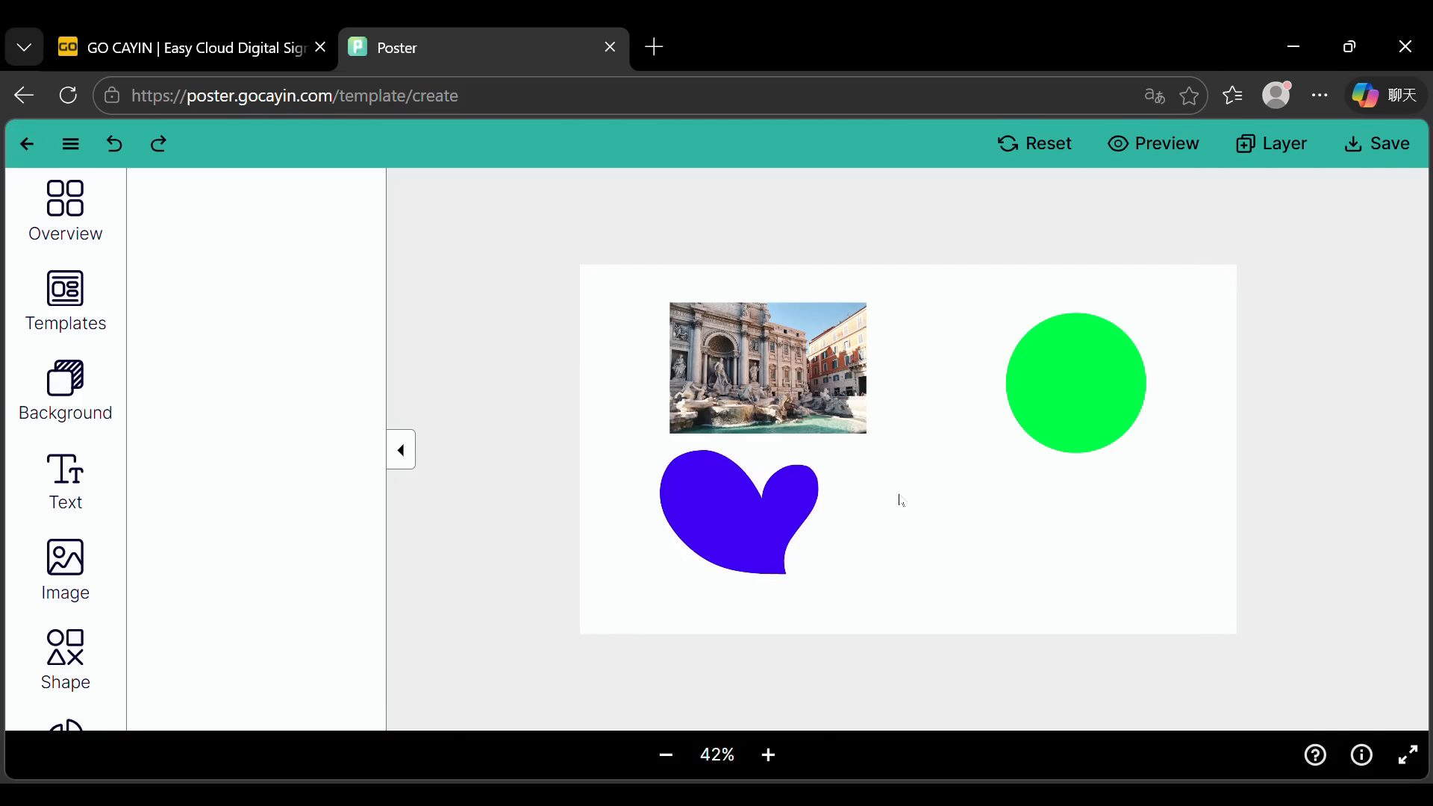
{"action": "left_click", "coordinate": [803, 400]}
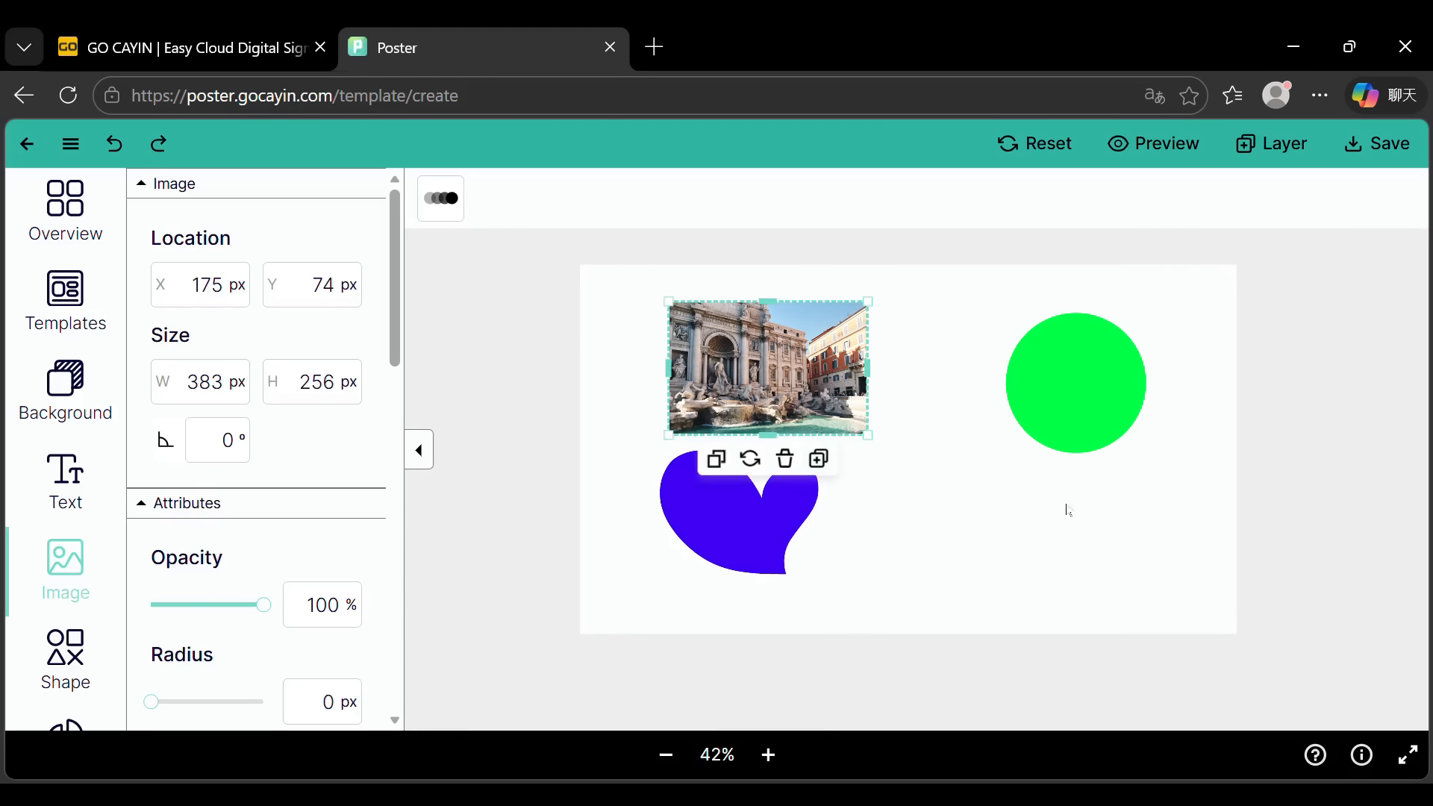
{"action": "left_click", "coordinate": [1066, 401], "text": "ctrl"}
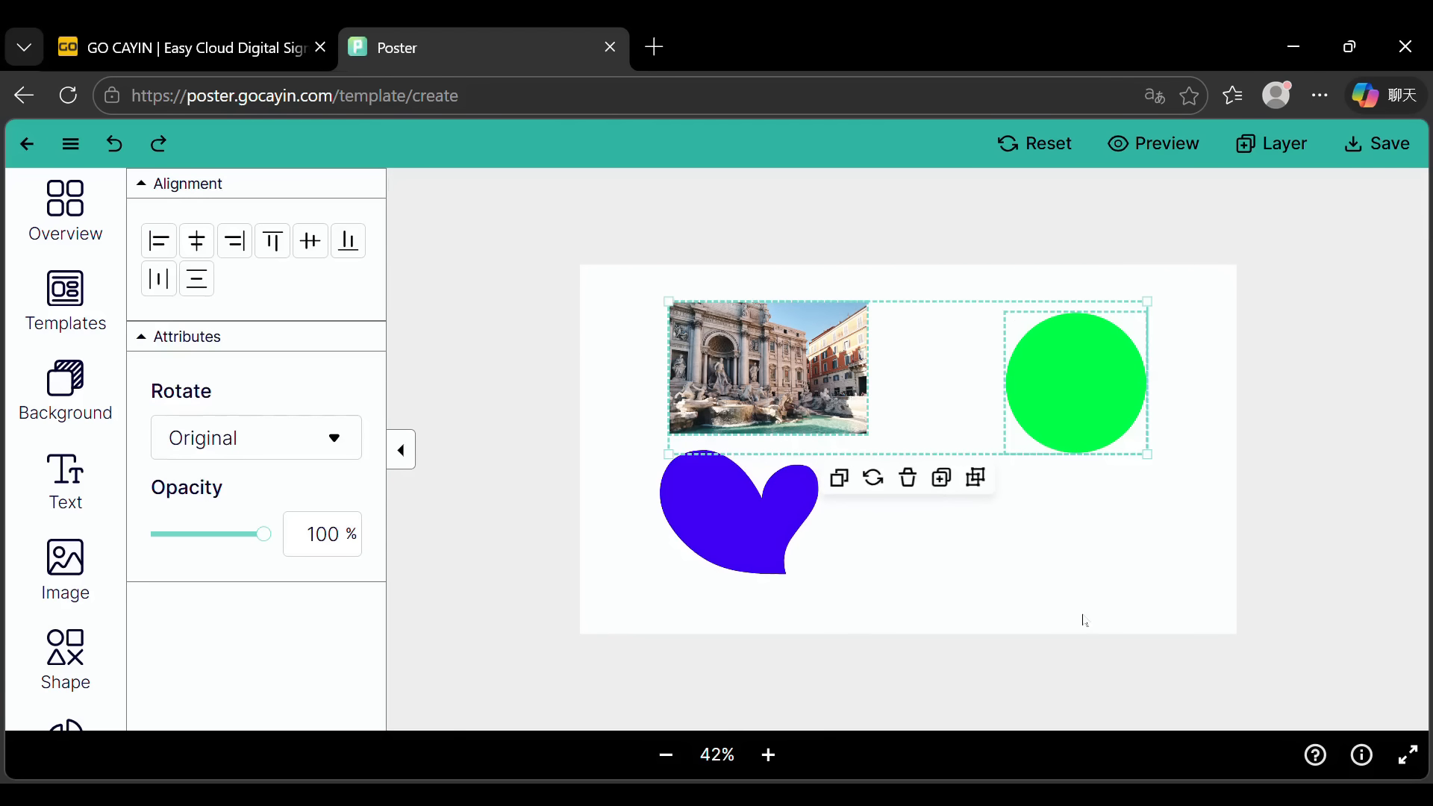
{"action": "left_click", "coordinate": [1062, 560]}
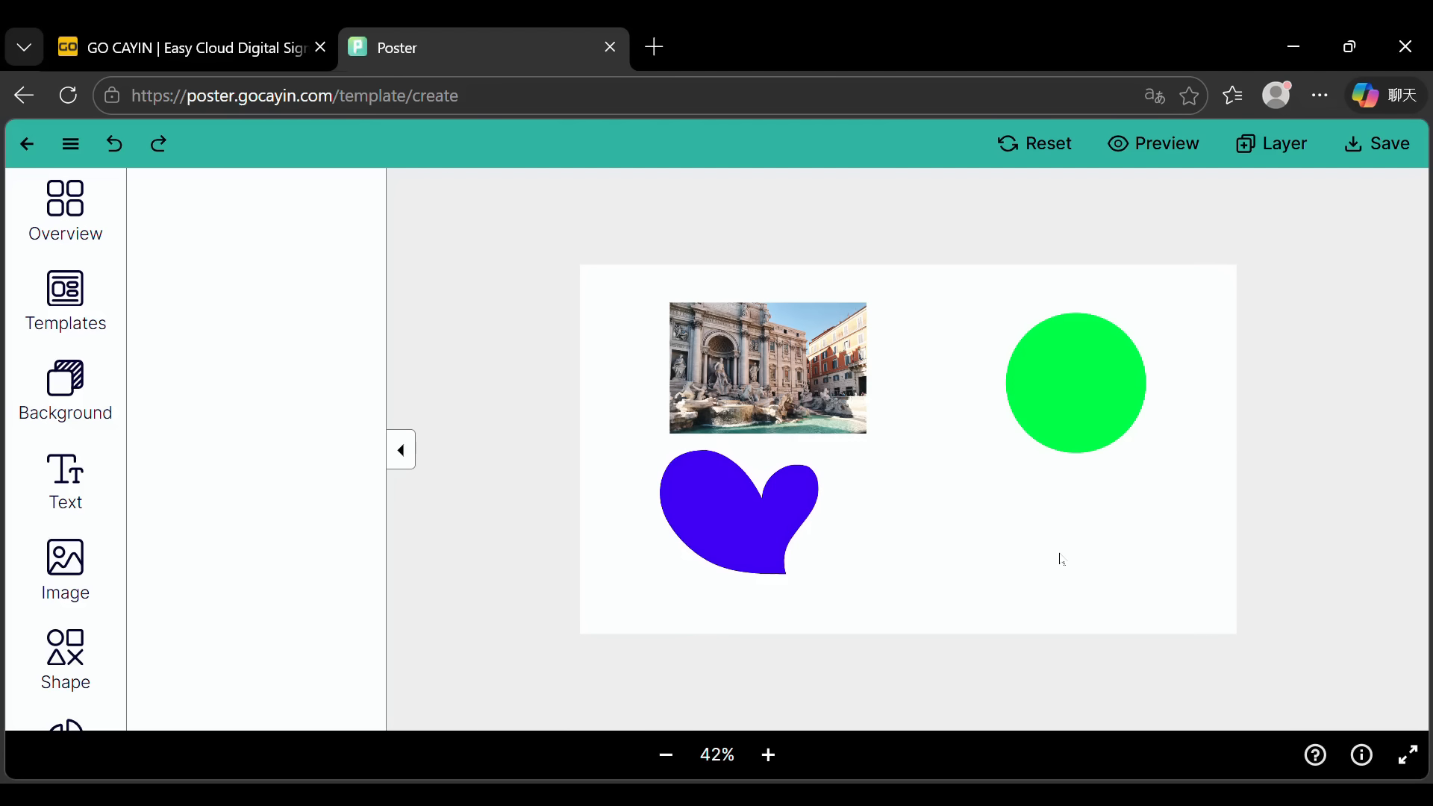
{"action": "left_click", "coordinate": [822, 420]}
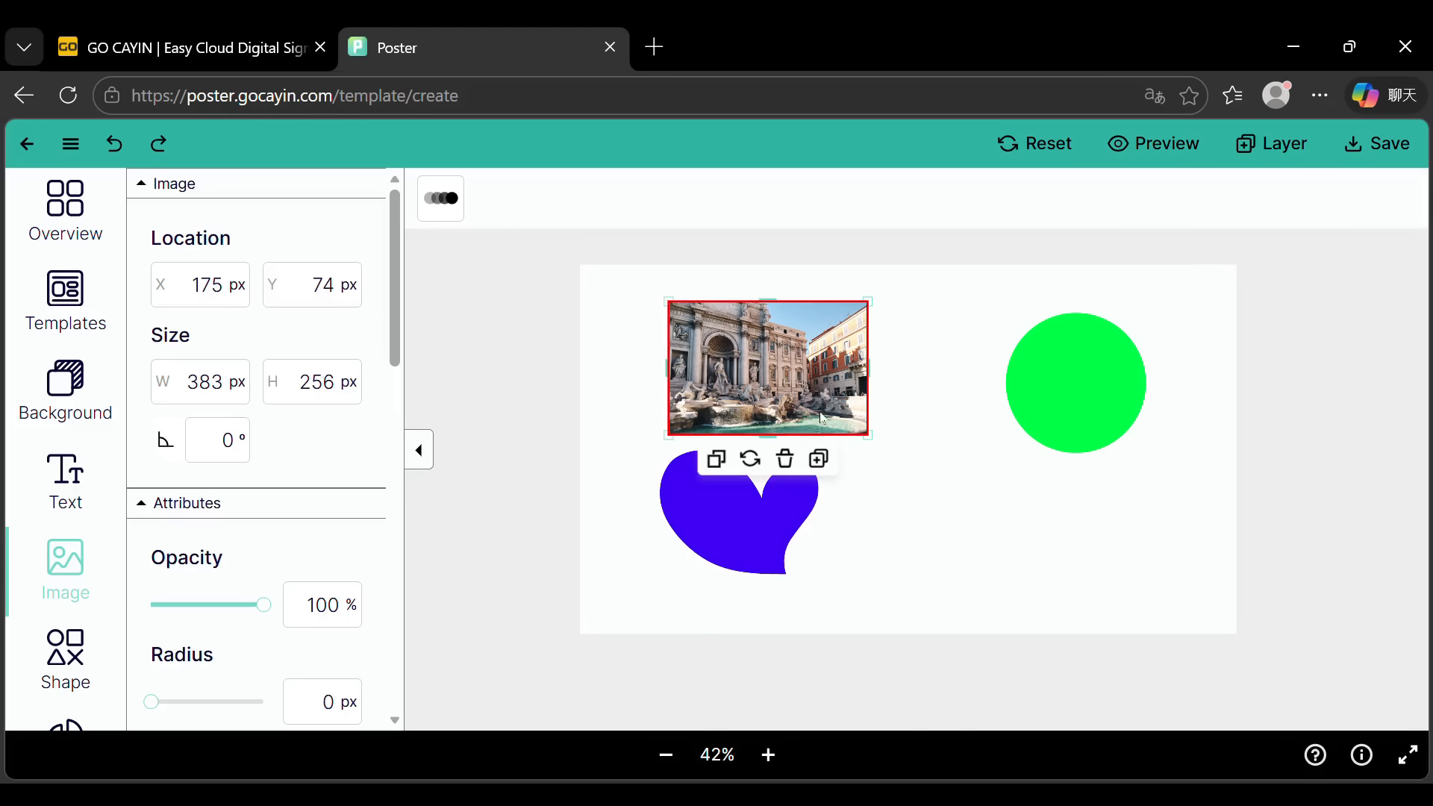
{"action": "left_click", "coordinate": [755, 515], "text": "shift"}
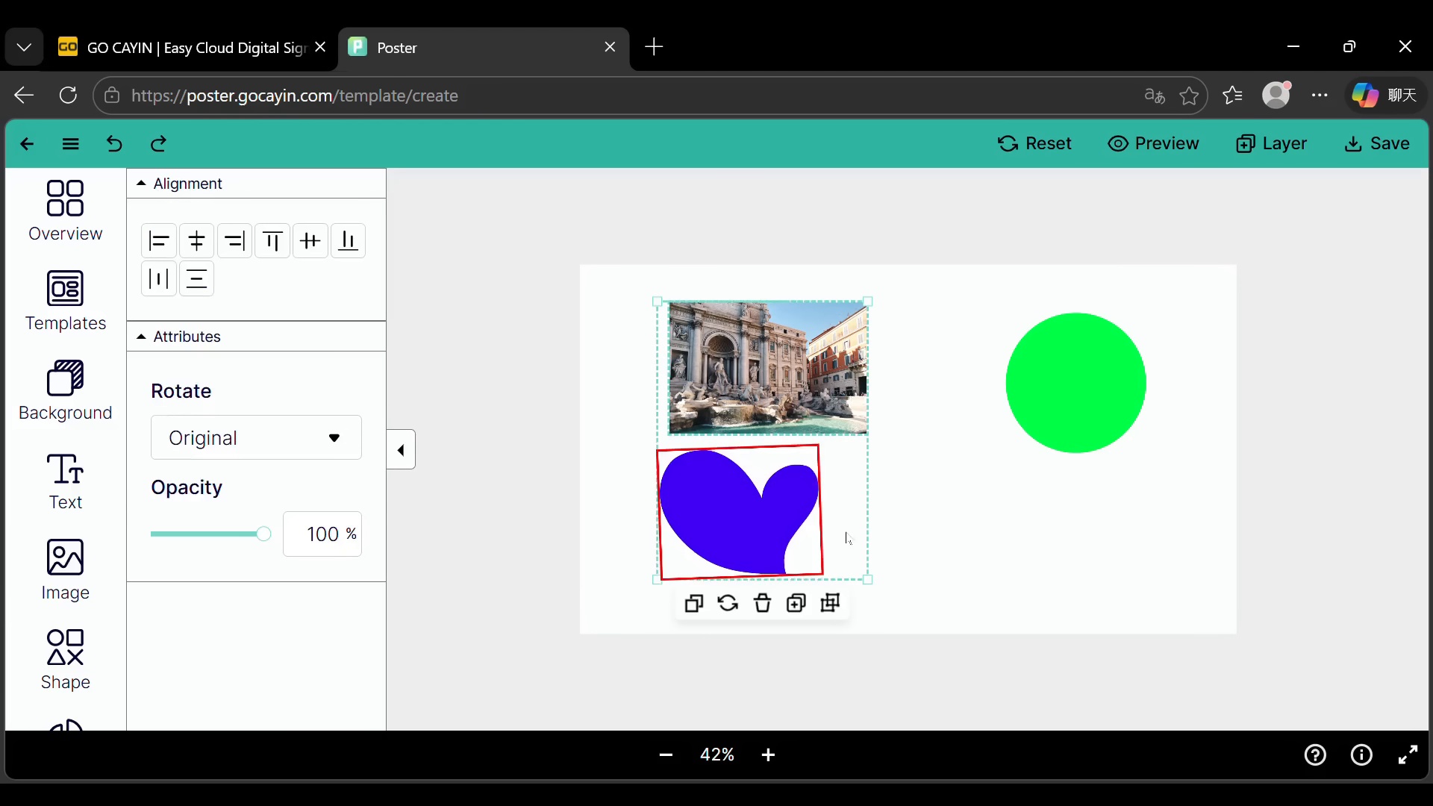
{"action": "left_click", "coordinate": [987, 522]}
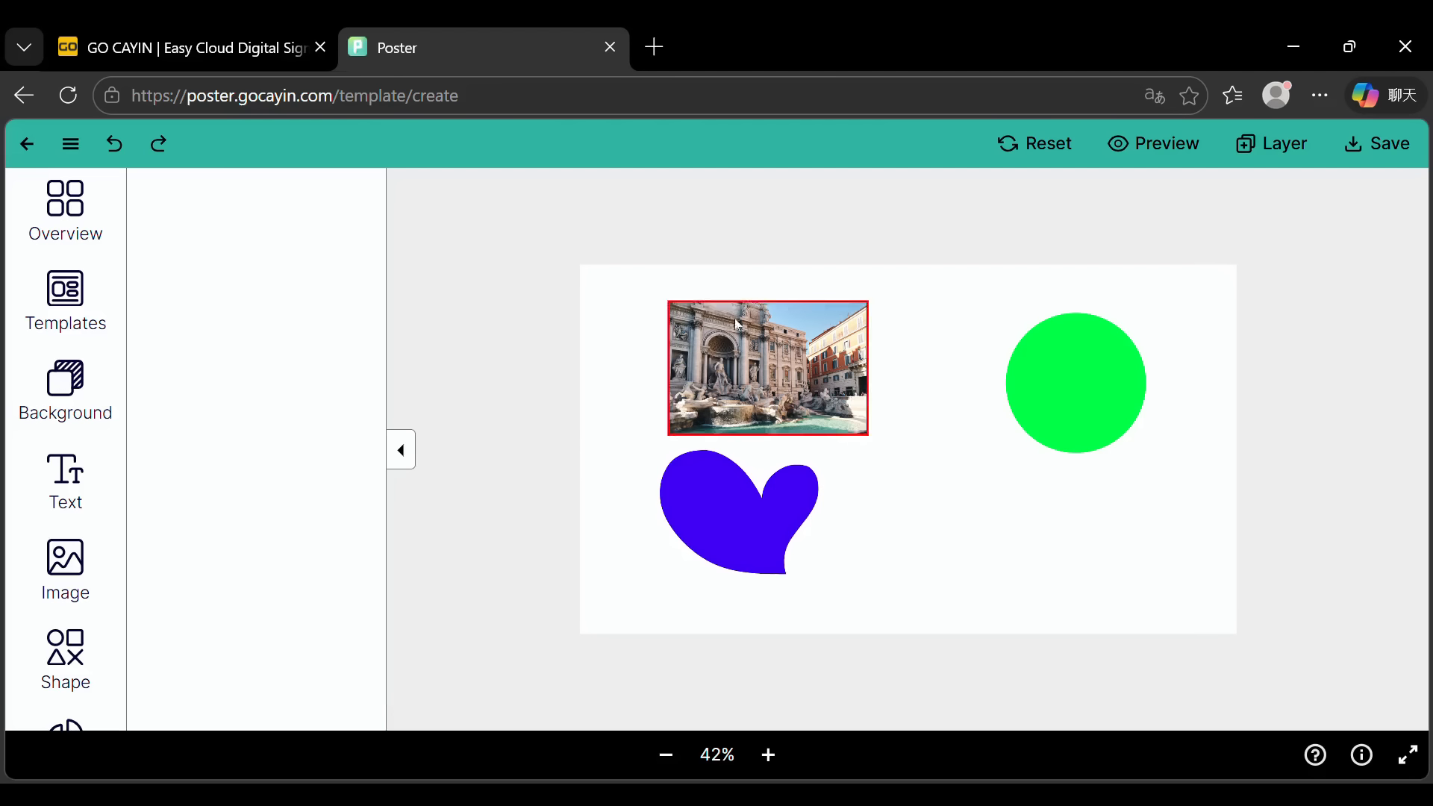
Step: Select the fountain photo and green circle together and align them left, horizontally centered and finally right
{"action": "left_click", "coordinate": [832, 341]}
{"action": "left_click_drag", "start_coordinate": [735, 306], "coordinate": [1182, 450]}
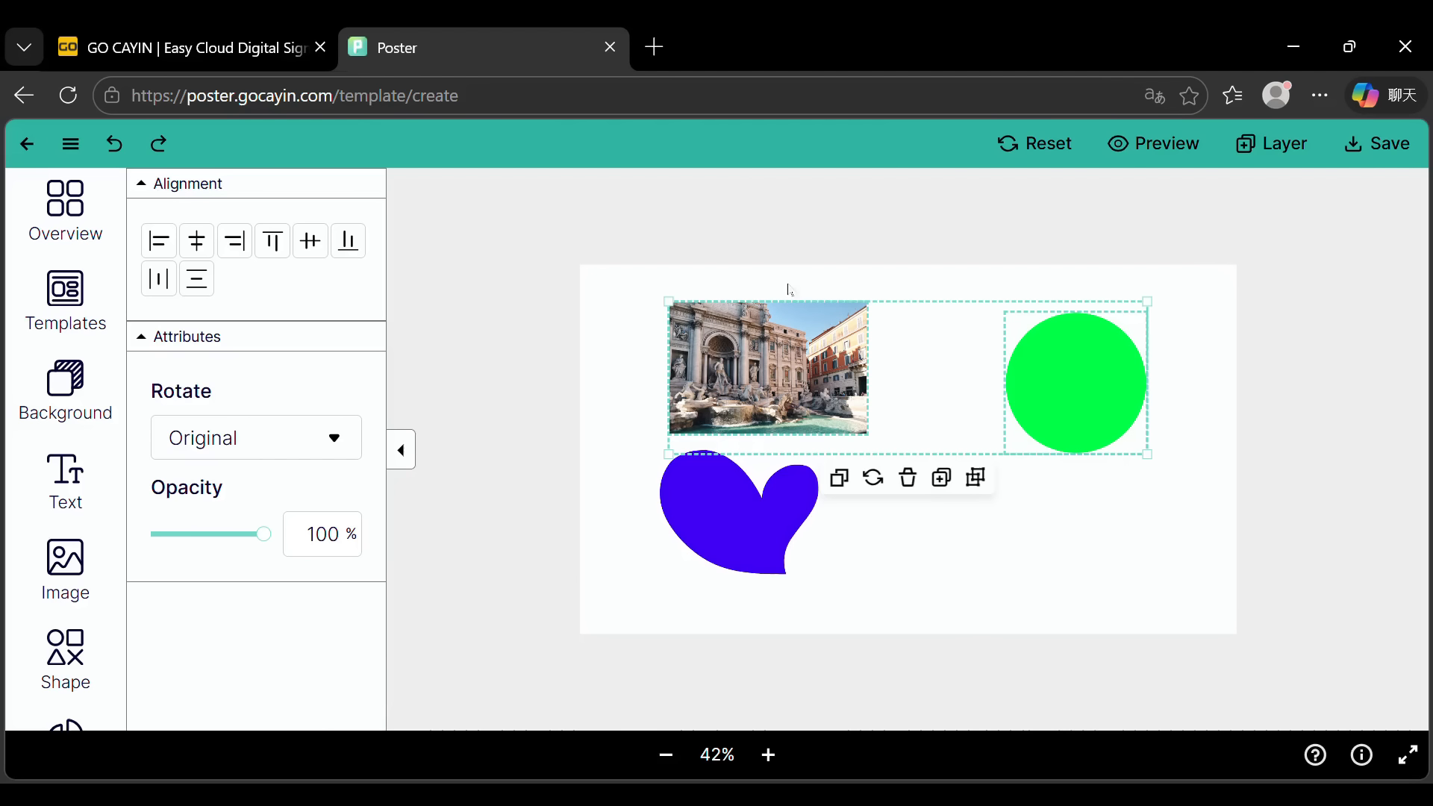
{"action": "left_click", "coordinate": [171, 263]}
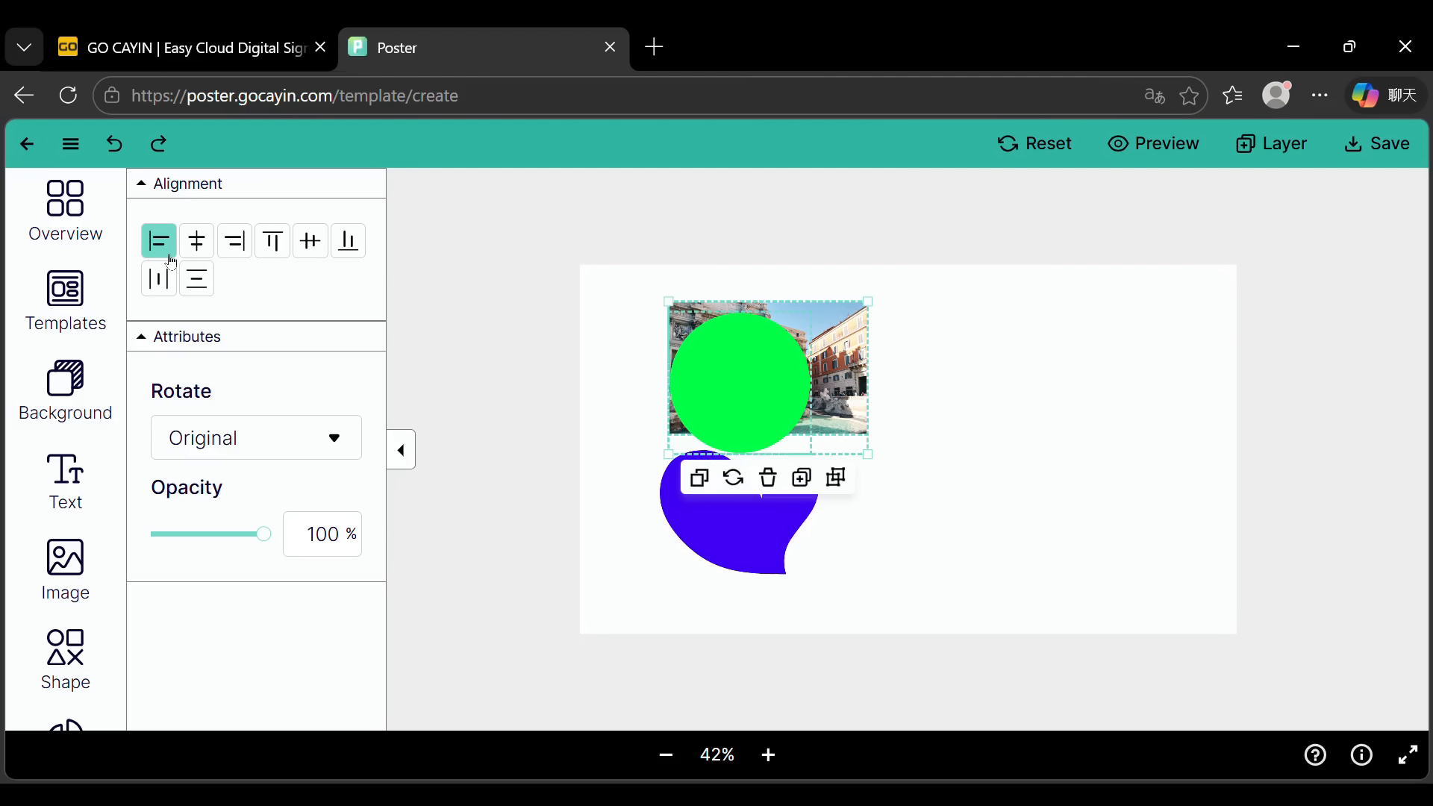
{"action": "left_click", "coordinate": [214, 245]}
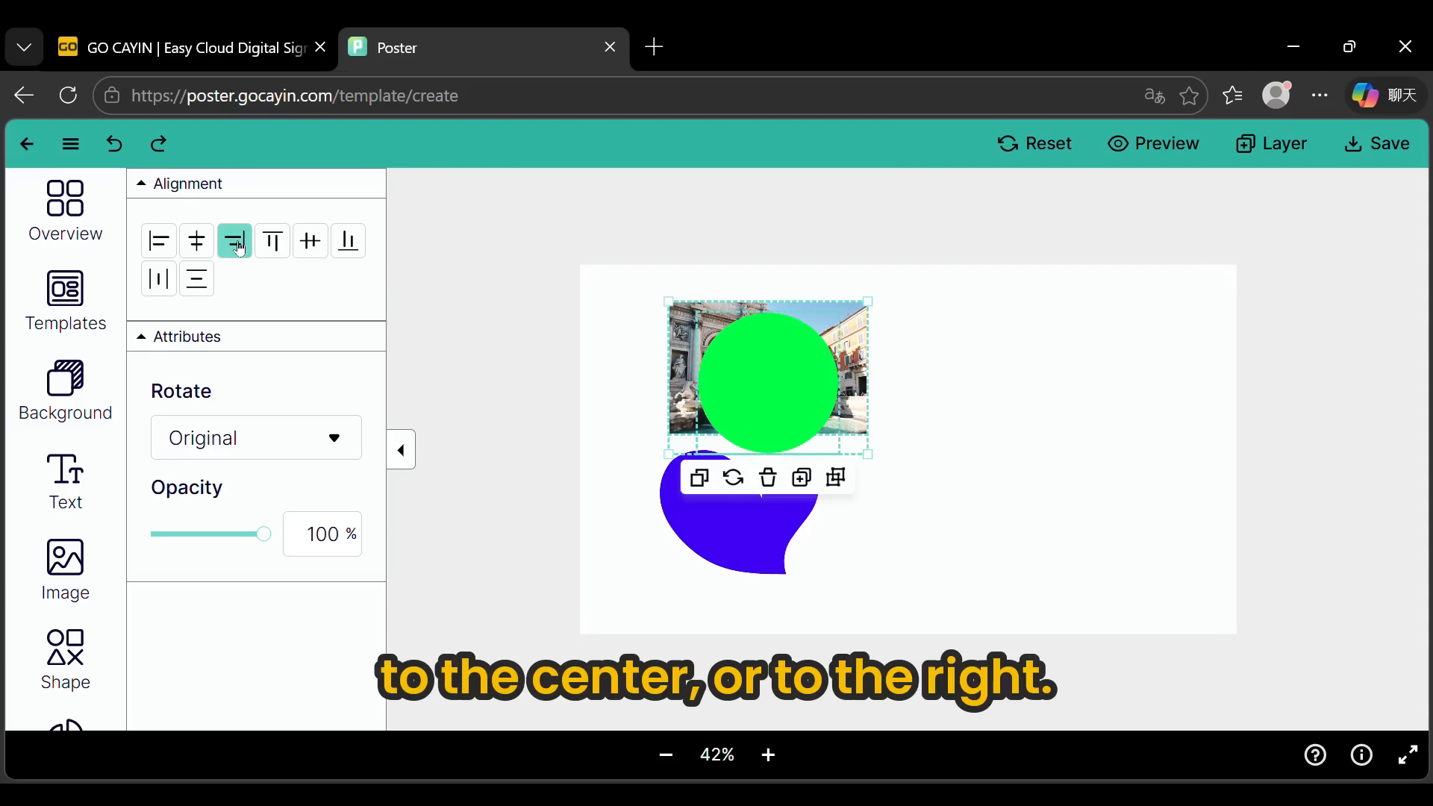
{"action": "left_click", "coordinate": [237, 246]}
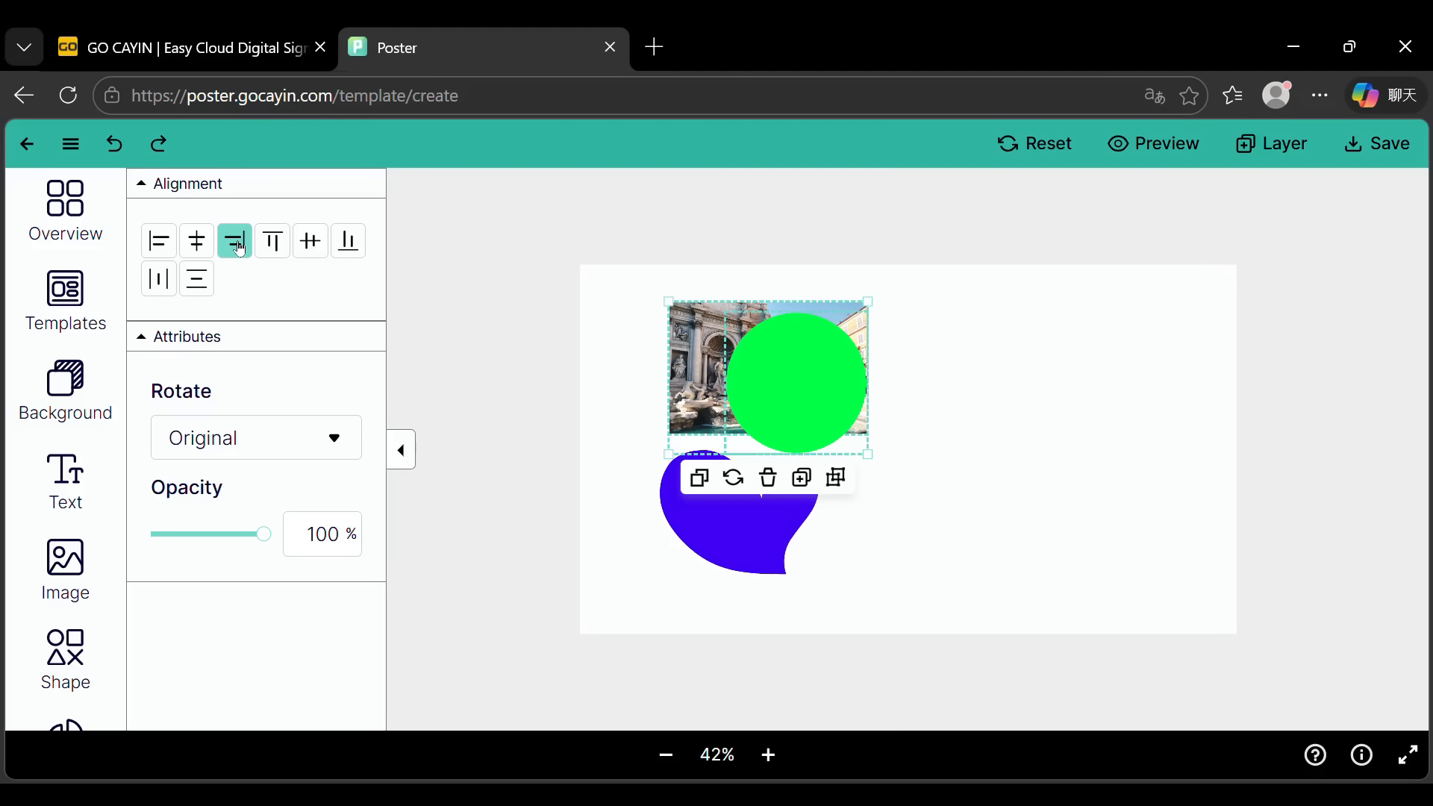
Step: Align the selected photo and green circle to the top, the vertical middle and finally the bottom
{"action": "left_click", "coordinate": [275, 258]}
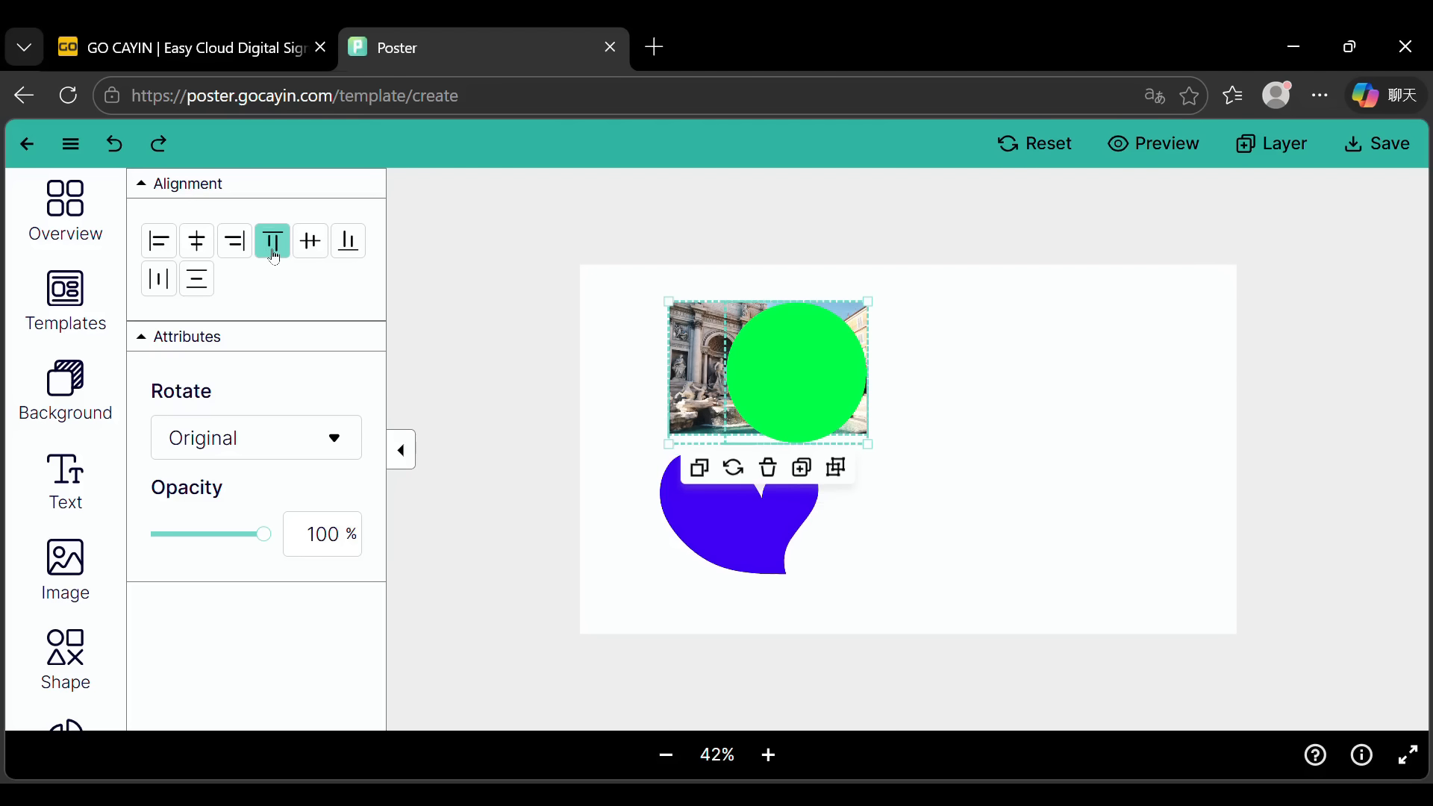
{"action": "left_click", "coordinate": [314, 258]}
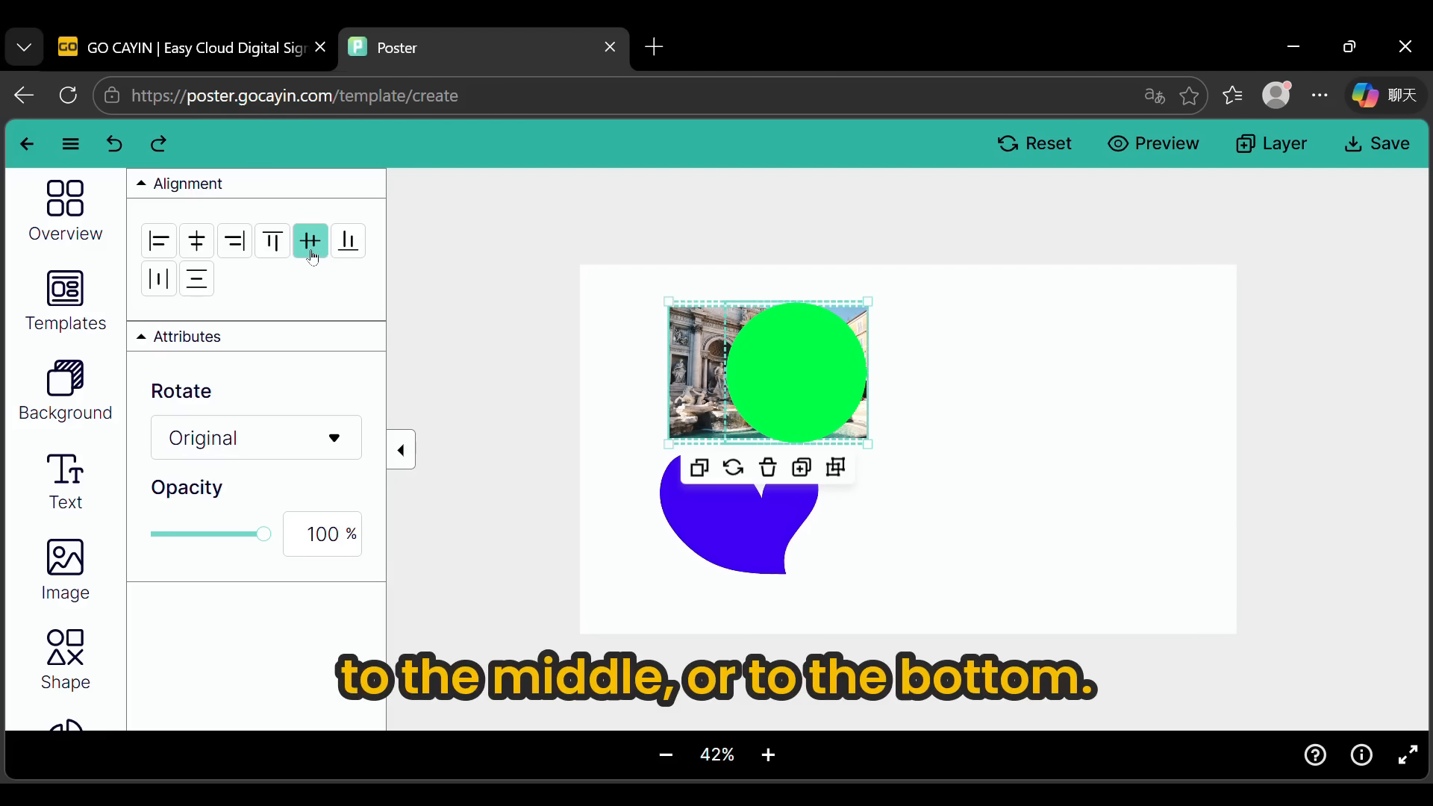
{"action": "left_click", "coordinate": [354, 253]}
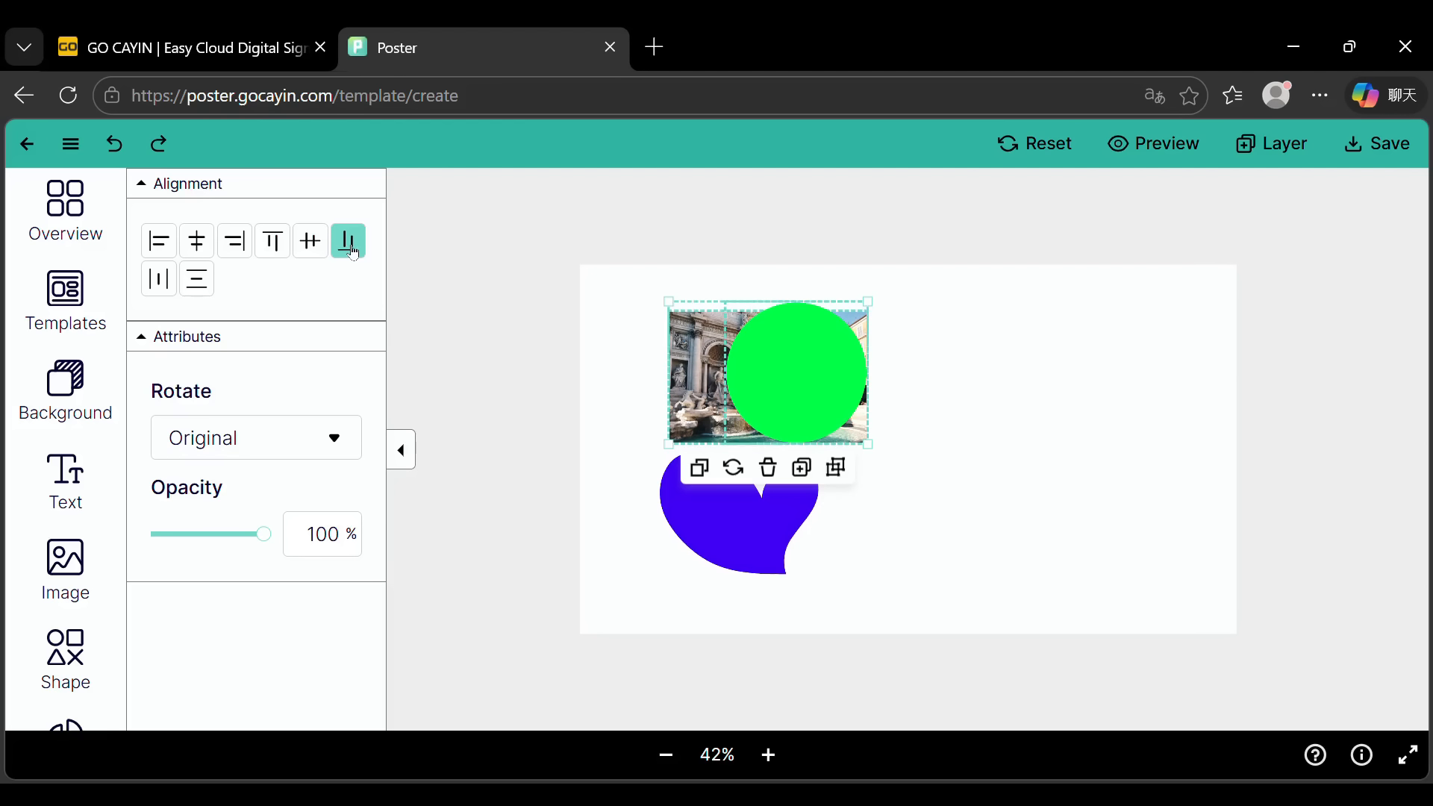
Step: Move the green circle off the photo into the empty canvas area and place the photo at X 126, Y 62 px
{"action": "left_click_drag", "start_coordinate": [807, 382], "coordinate": [1001, 402]}
{"action": "left_click", "coordinate": [795, 392]}
{"action": "left_click_drag", "start_coordinate": [879, 405], "coordinate": [660, 371]}
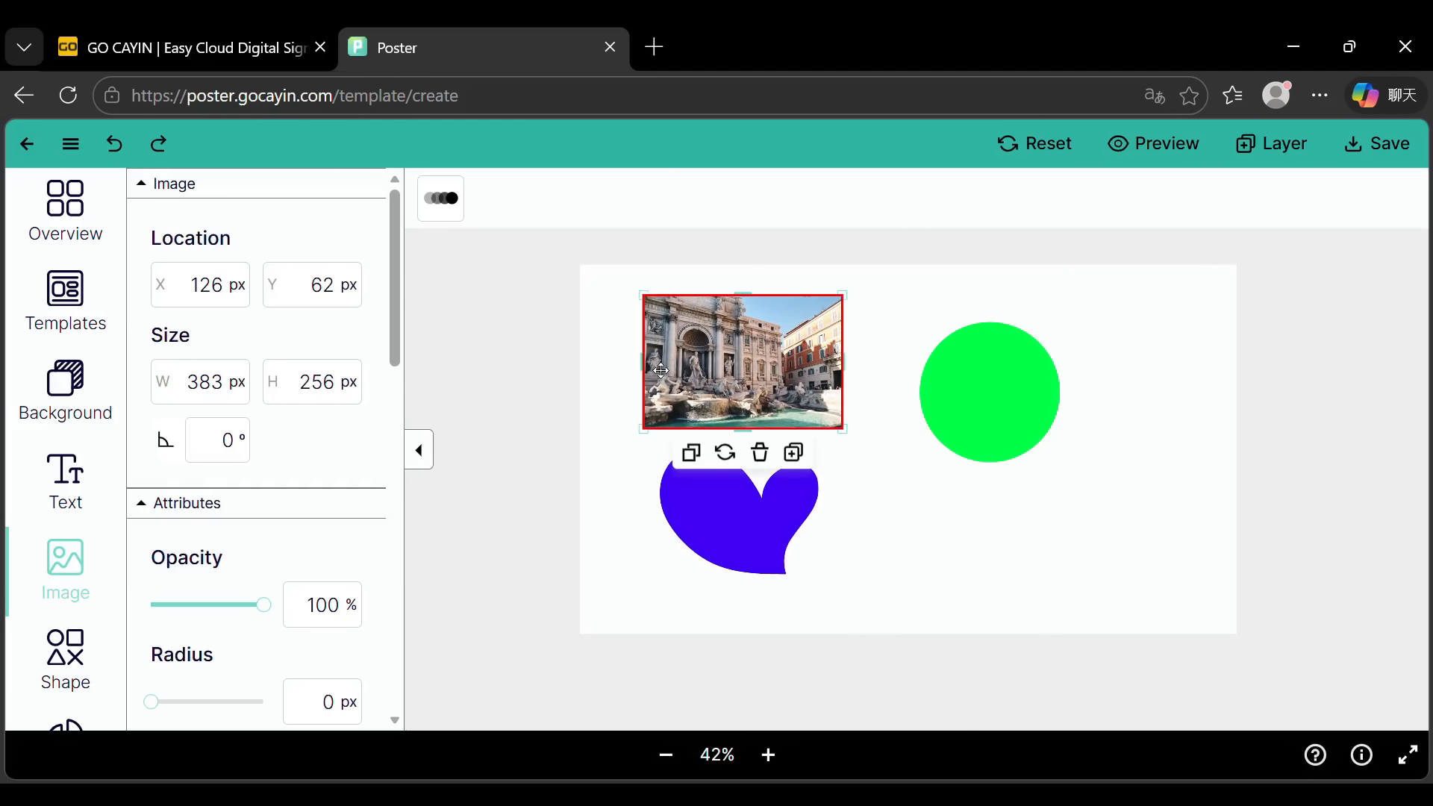
Step: Select the fountain photo, blue heart and green circle together and distribute them horizontally, then vertically
{"action": "left_click", "coordinate": [618, 463]}
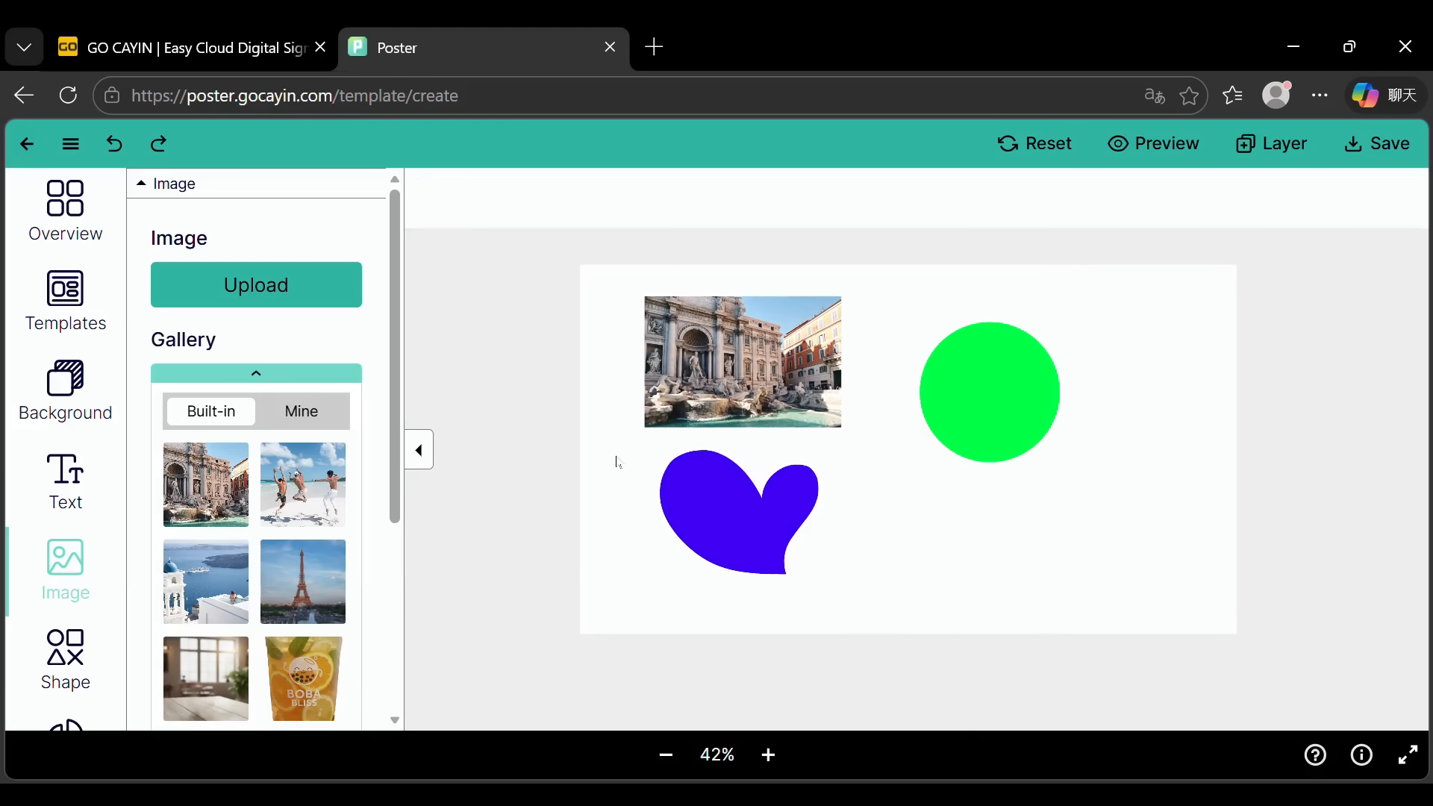
{"action": "left_click_drag", "start_coordinate": [626, 284], "coordinate": [1136, 595]}
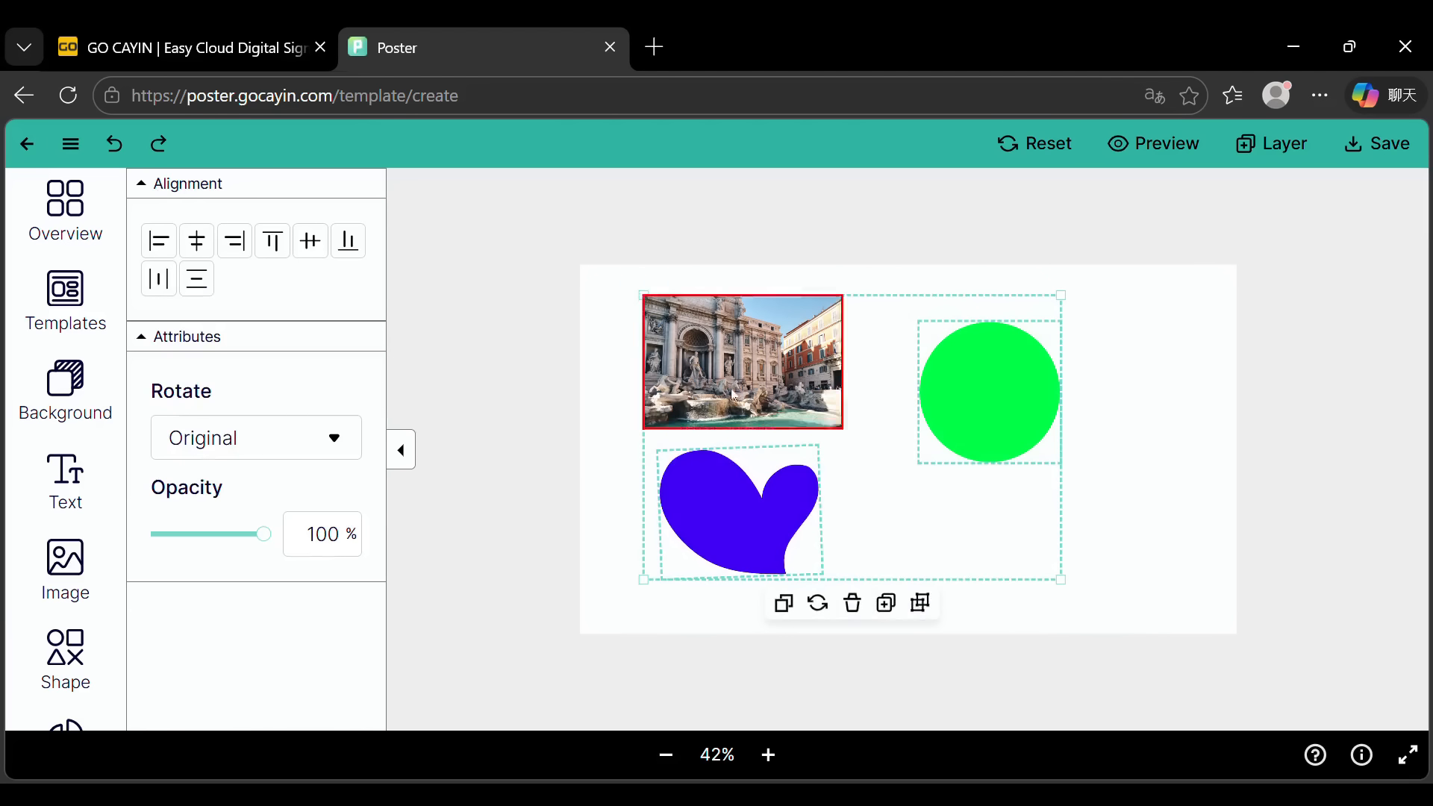
{"action": "left_click", "coordinate": [156, 295]}
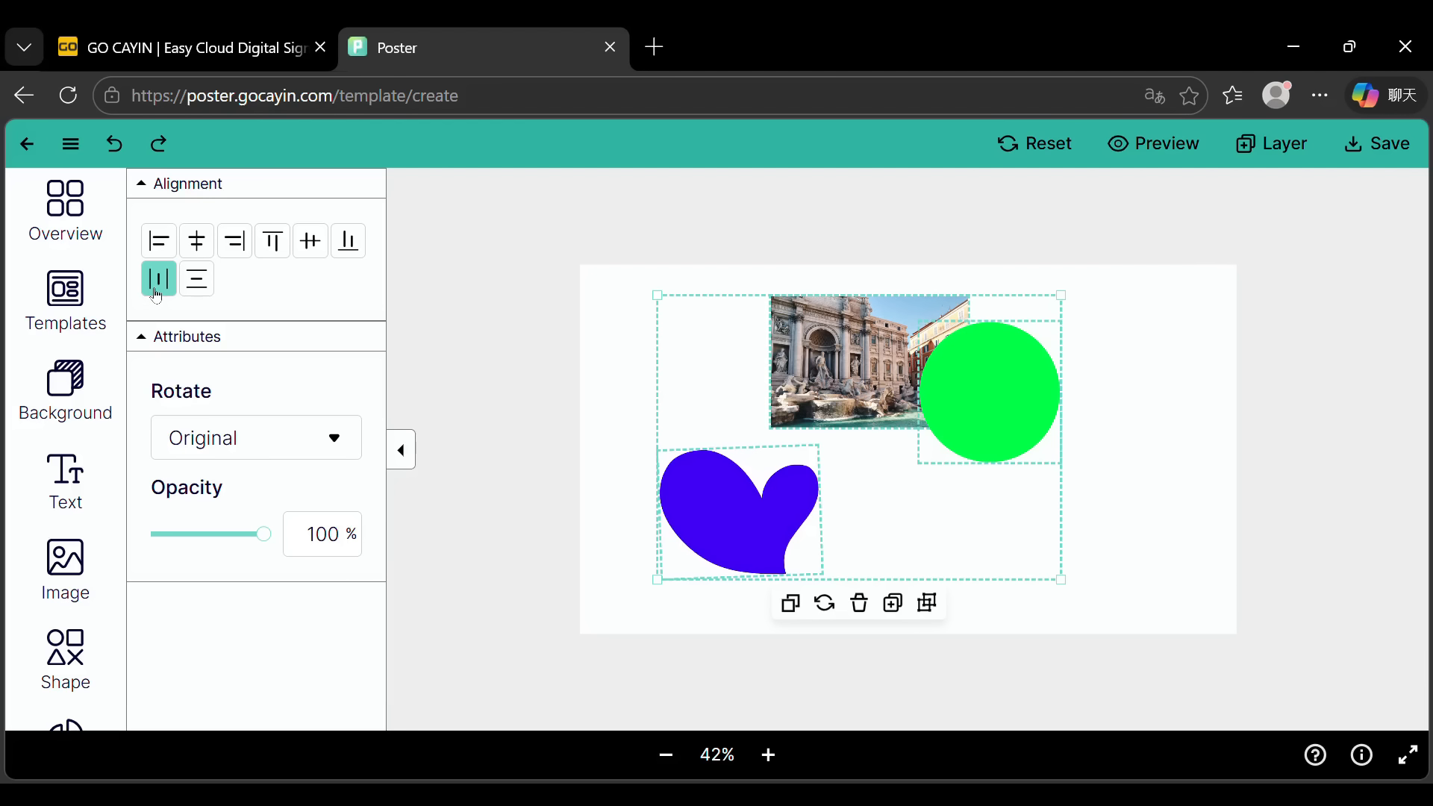
{"action": "left_click", "coordinate": [197, 280]}
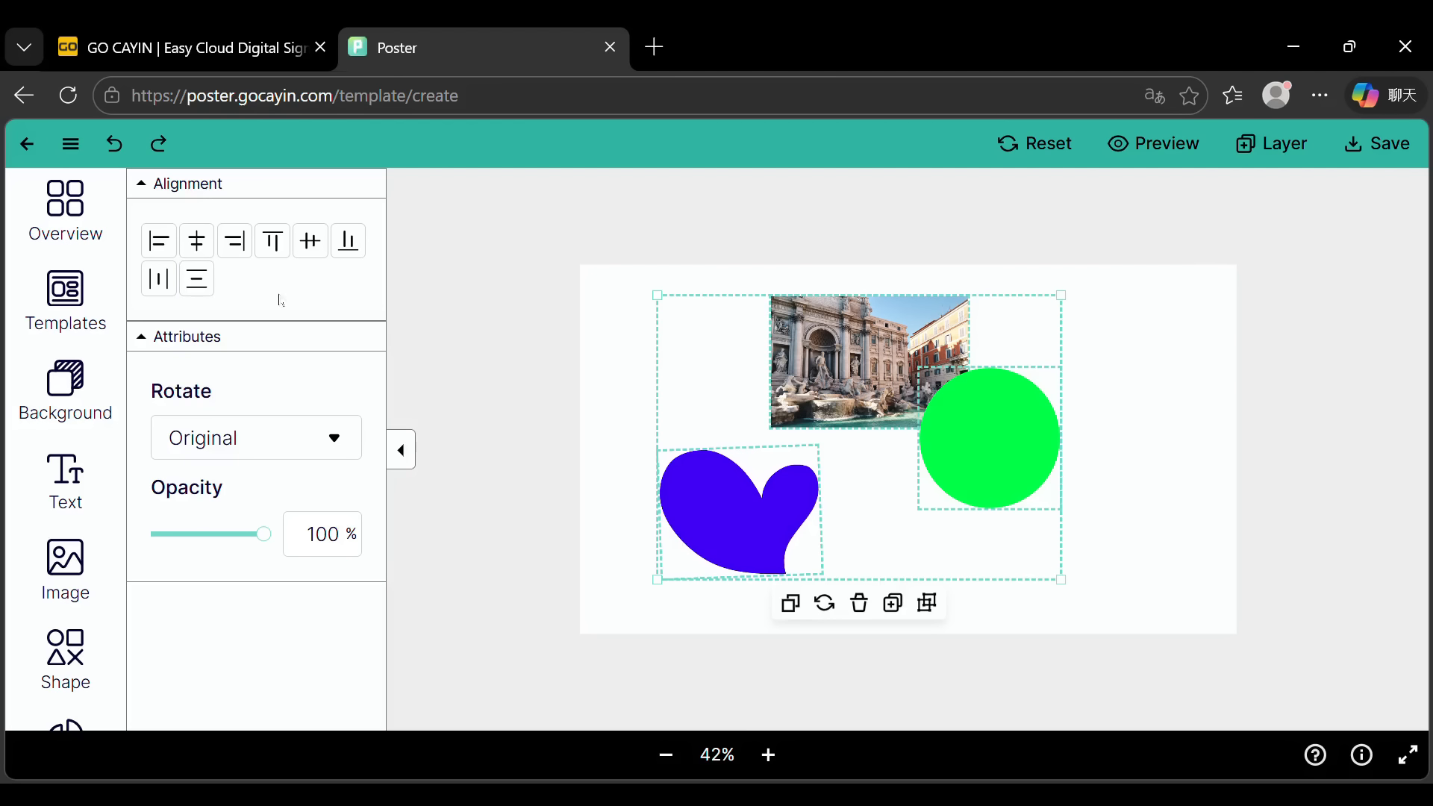
Step: Enlarge the fountain photo to 550 × 367 px and place the green circle over it at X 530, Y 64 px
{"action": "left_click", "coordinate": [1072, 436]}
{"action": "left_click_drag", "start_coordinate": [1048, 455], "coordinate": [1148, 483]}
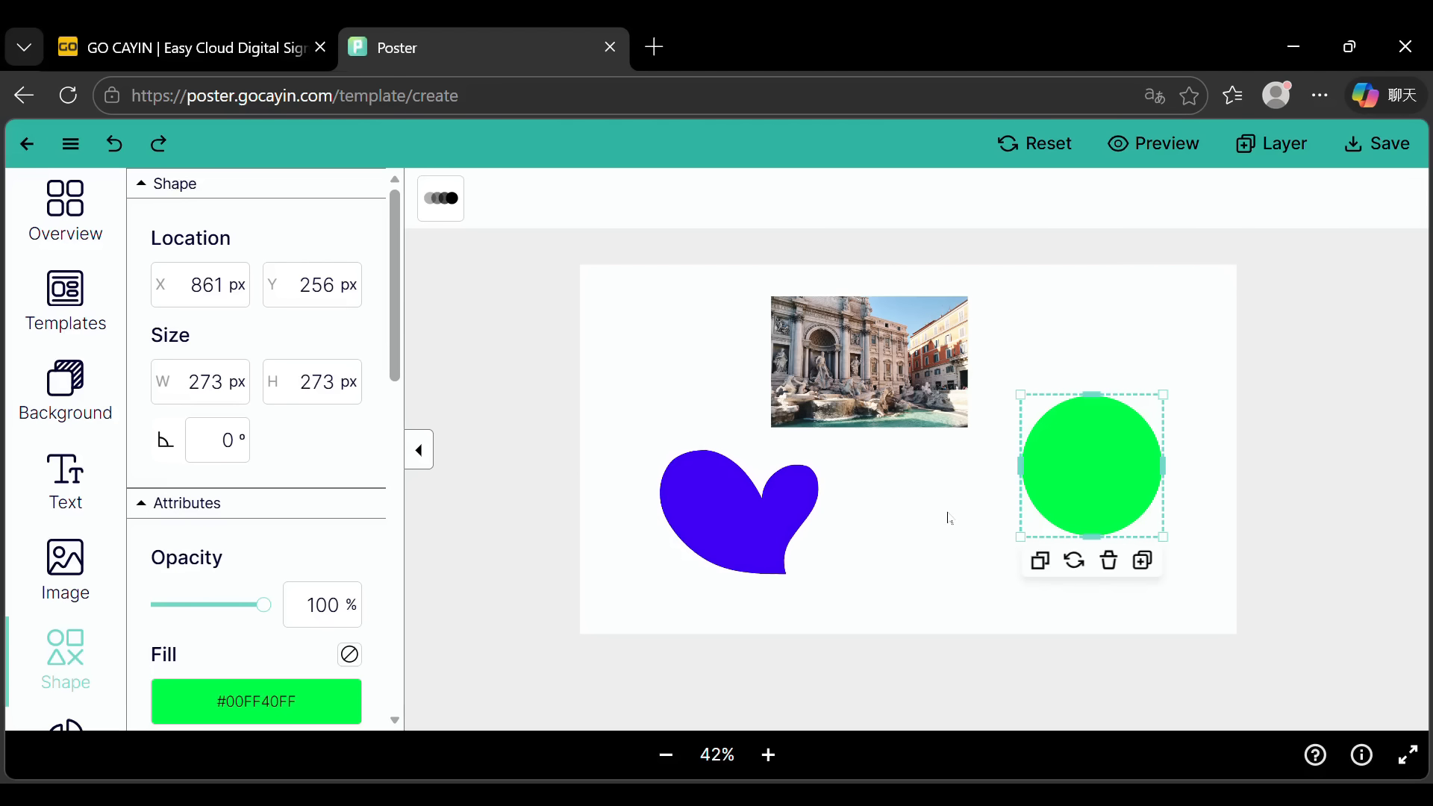
{"action": "left_click_drag", "start_coordinate": [965, 428], "coordinate": [904, 386]}
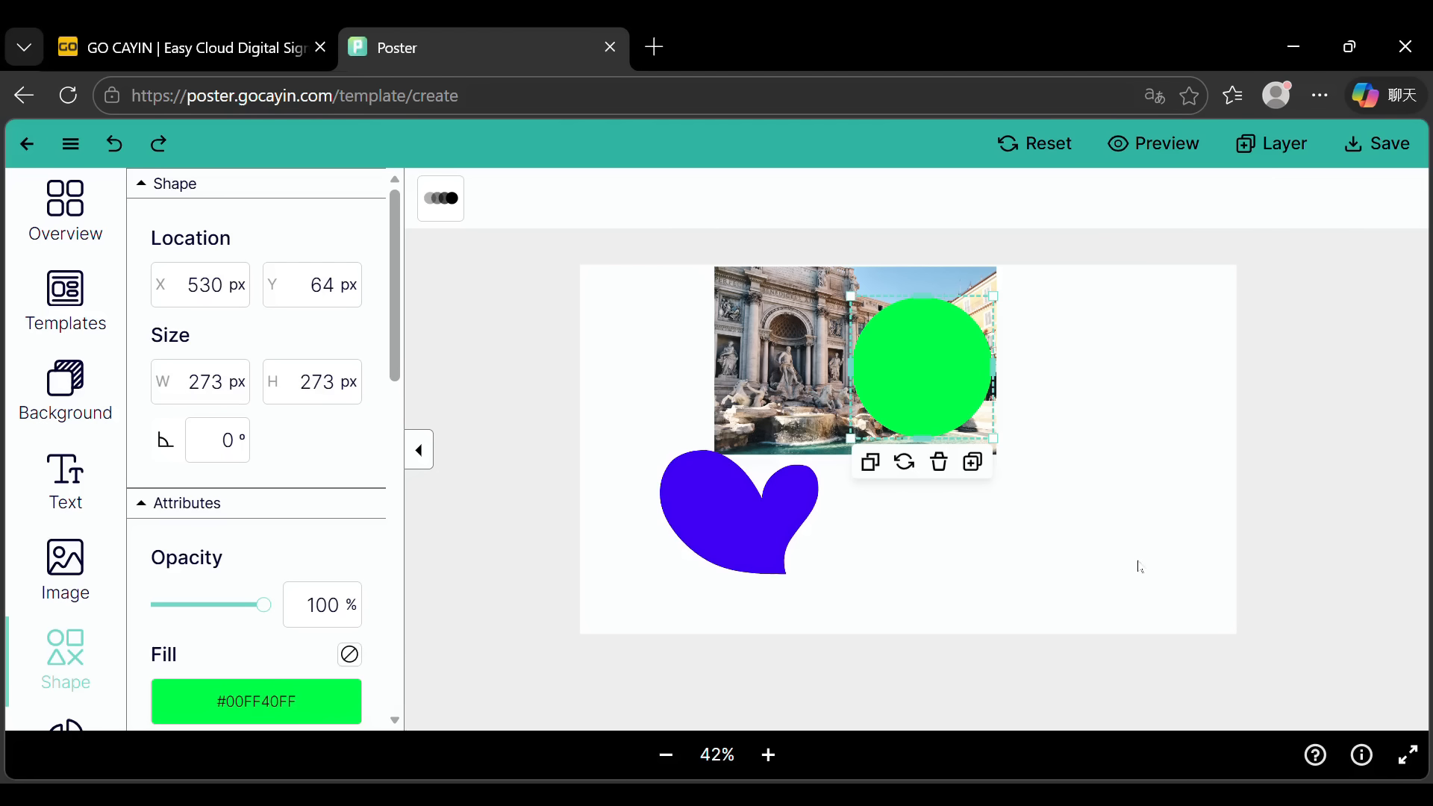
Step: Try masking the fountain photo with the green circle after moving the heart aside, and undo these changes
{"action": "left_click_drag", "start_coordinate": [759, 498], "coordinate": [1187, 579]}
{"action": "left_click_drag", "start_coordinate": [664, 262], "coordinate": [1034, 481]}
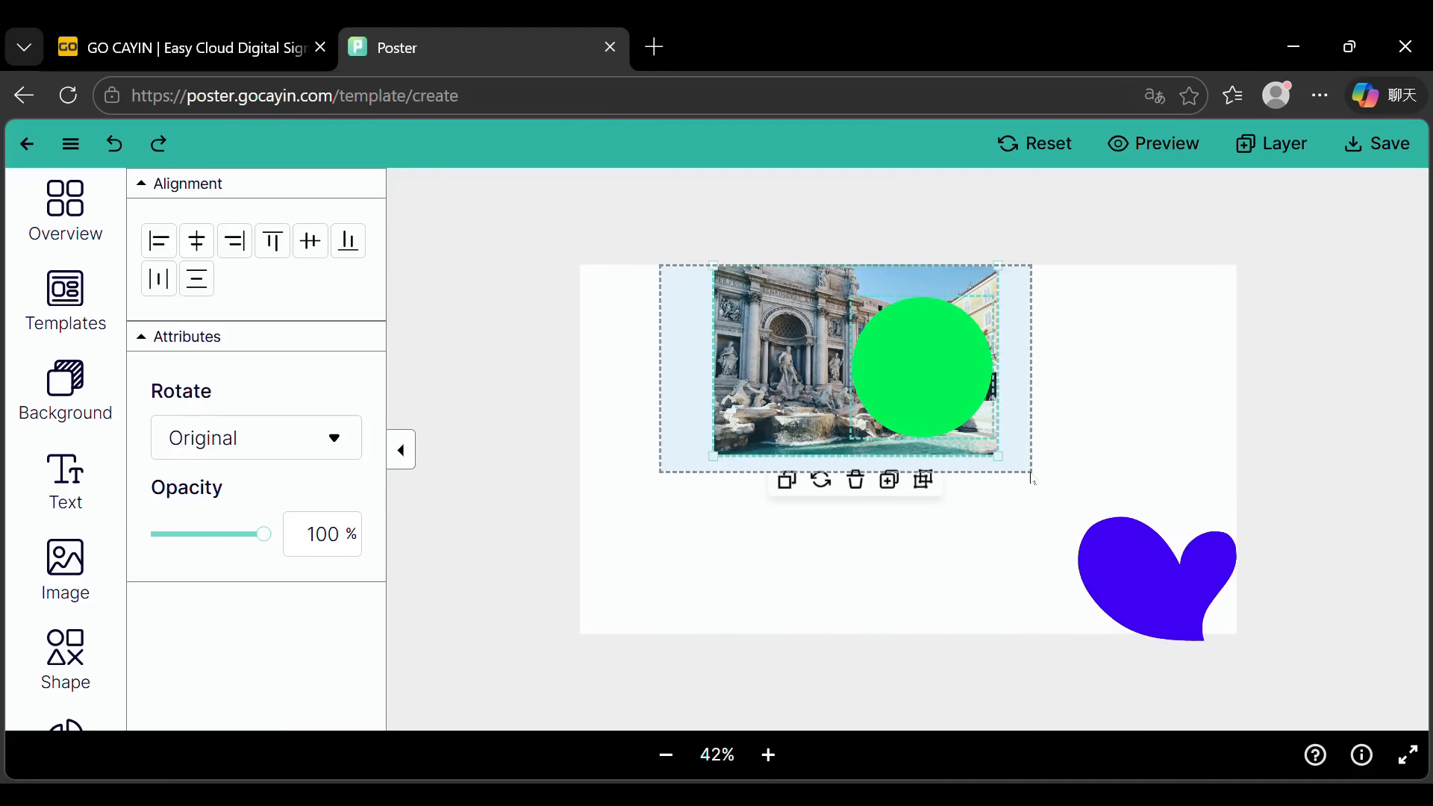
{"action": "right_click", "coordinate": [819, 379]}
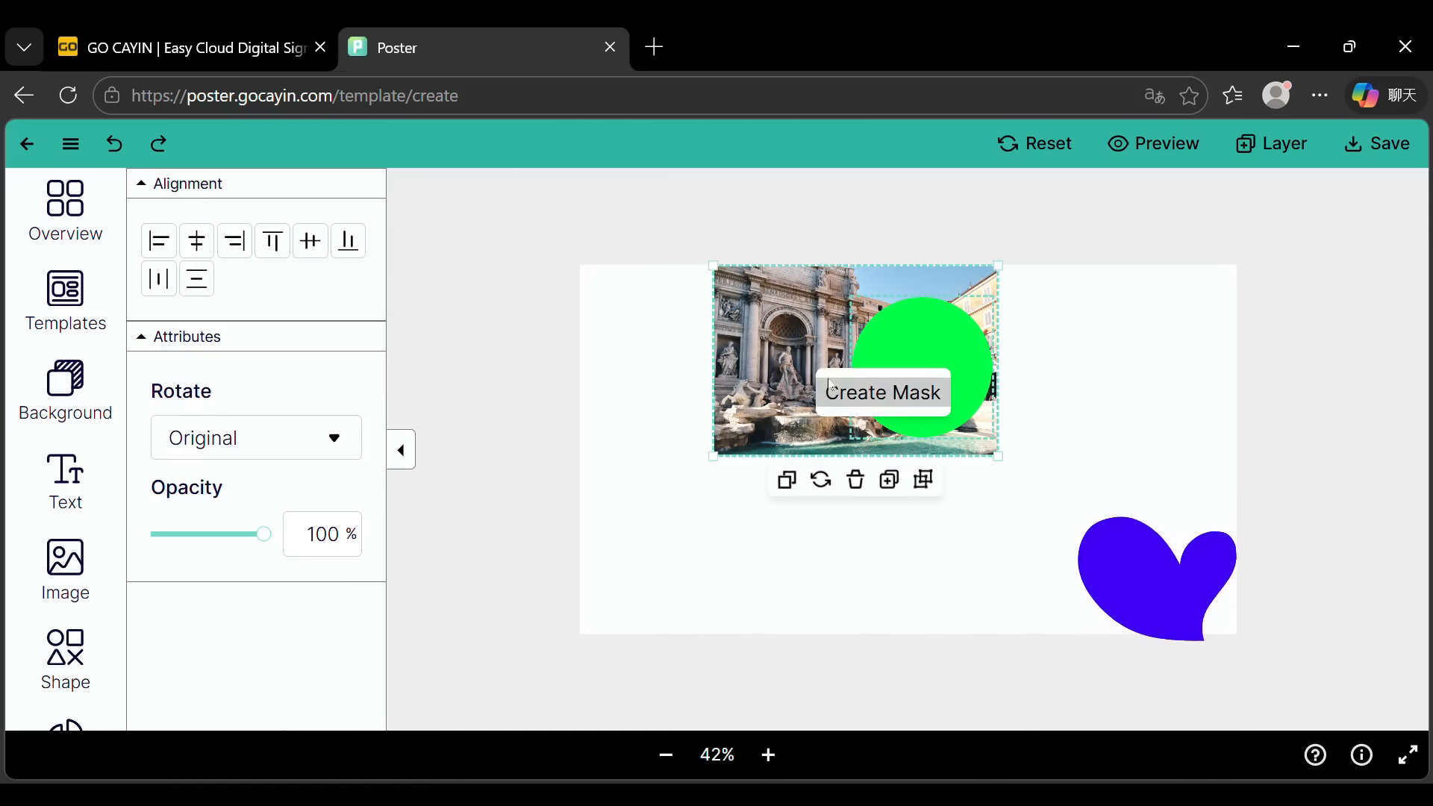
{"action": "left_click", "coordinate": [865, 406]}
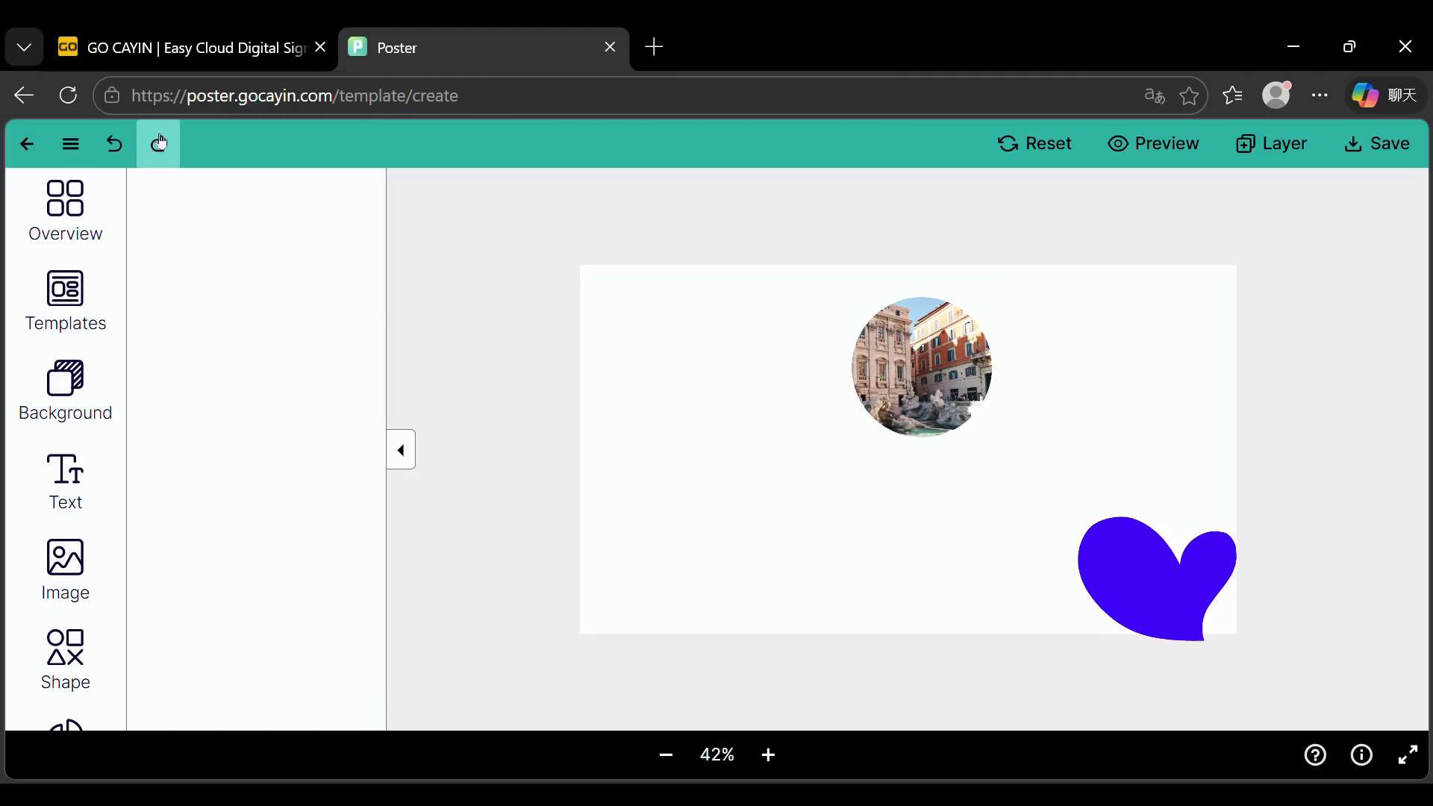
{"action": "left_click", "coordinate": [115, 144]}
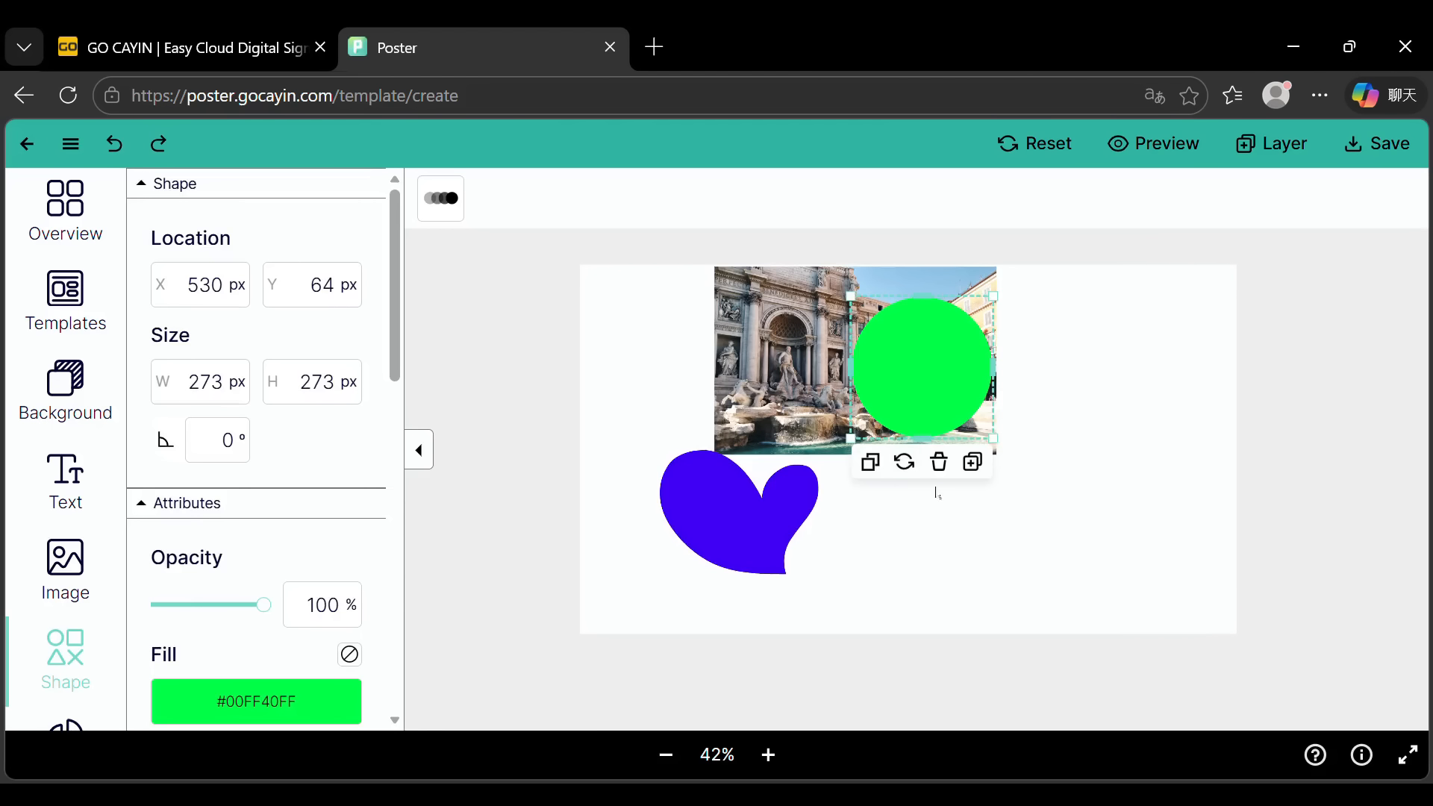
Step: Move the circle off the photo to X 861, Y 84 px, and group it with the photo to move both as one
{"action": "left_click_drag", "start_coordinate": [935, 396], "coordinate": [1107, 403]}
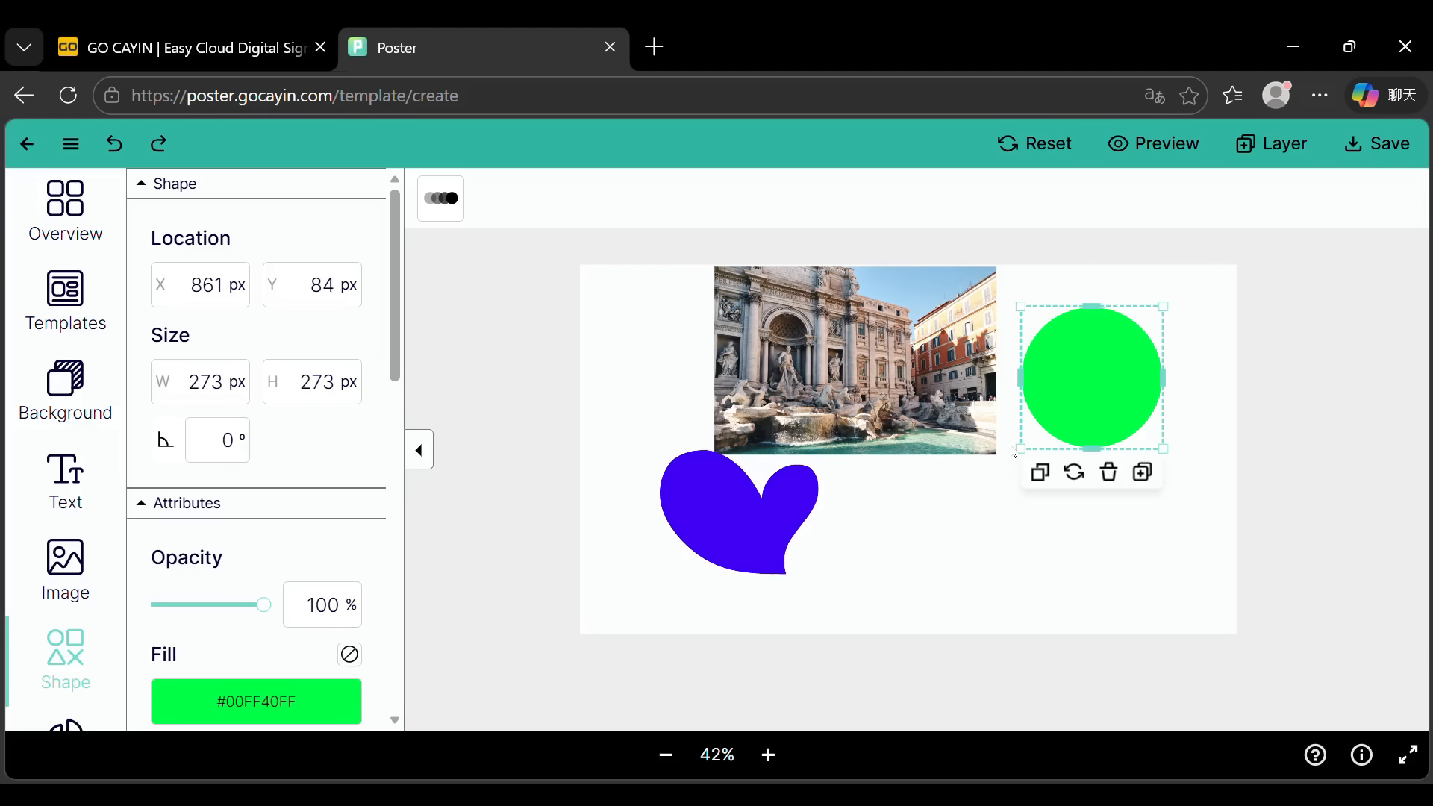
{"action": "left_click", "coordinate": [889, 396]}
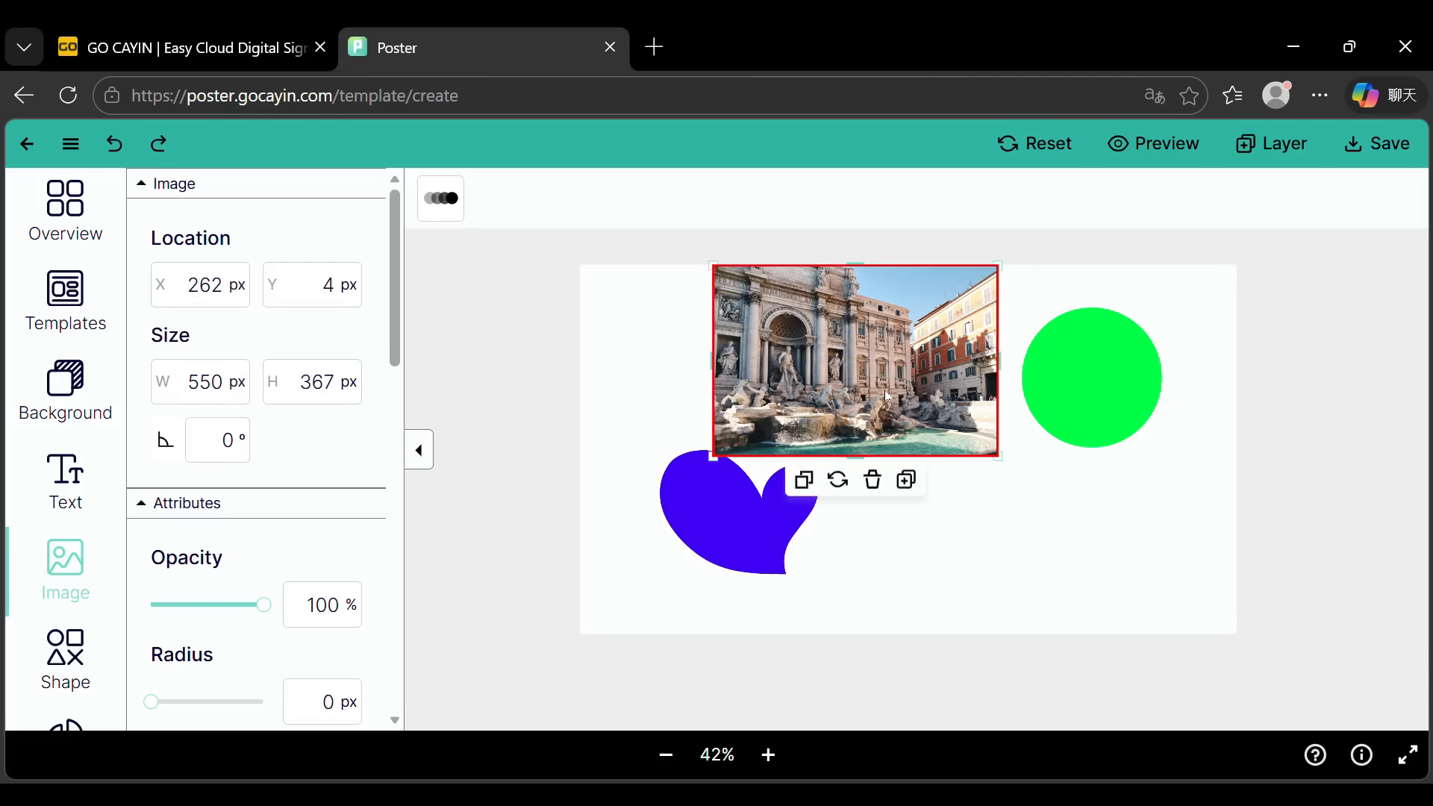
{"action": "left_click", "coordinate": [1110, 374], "text": "shift"}
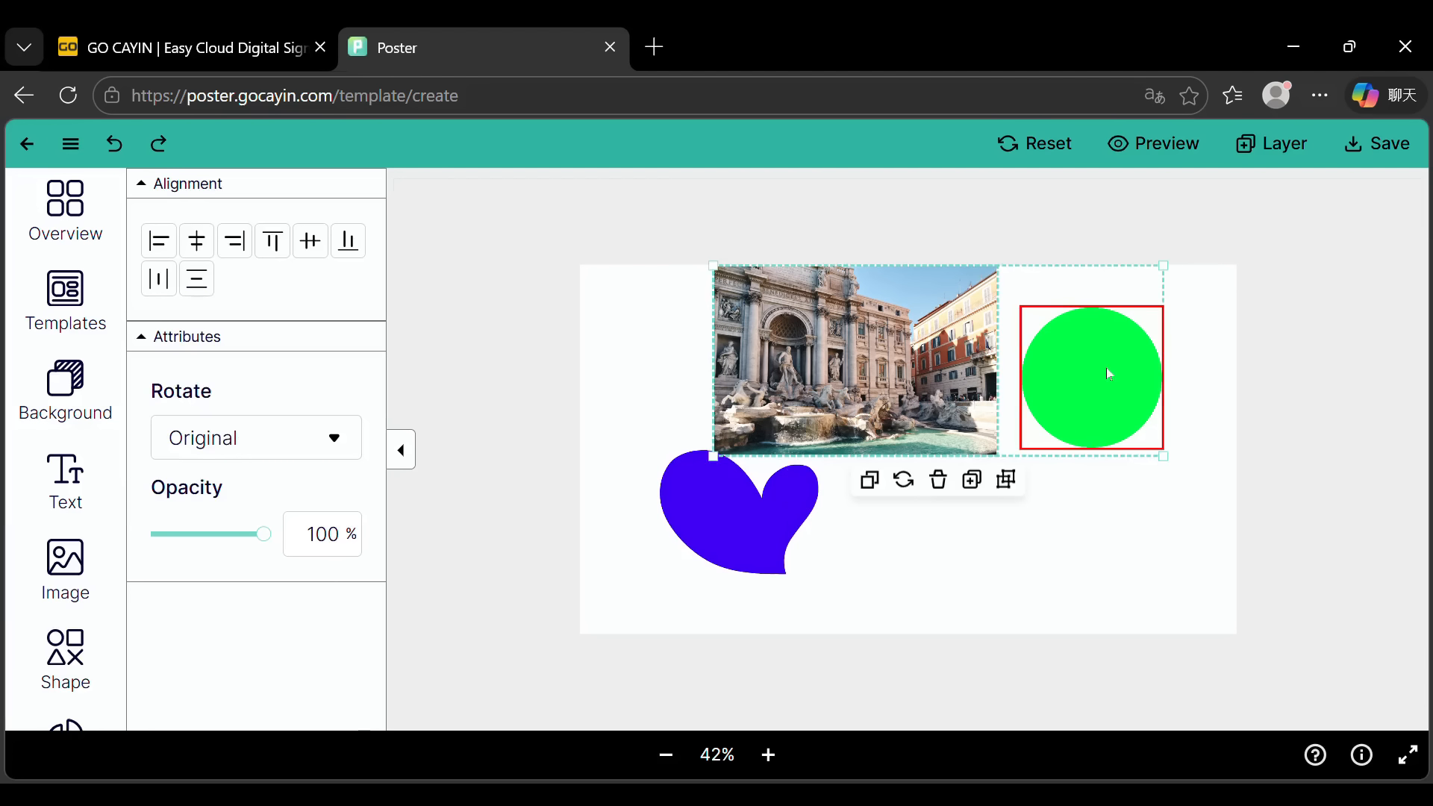
{"action": "left_click", "coordinate": [1015, 493]}
{"action": "mouse_move", "coordinate": [965, 361]}
{"action": "left_mouse_down"}
{"action": "mouse_move", "coordinate": [892, 400]}
{"action": "mouse_move", "coordinate": [943, 407]}
{"action": "mouse_move", "coordinate": [952, 376]}
{"action": "left_mouse_up"}
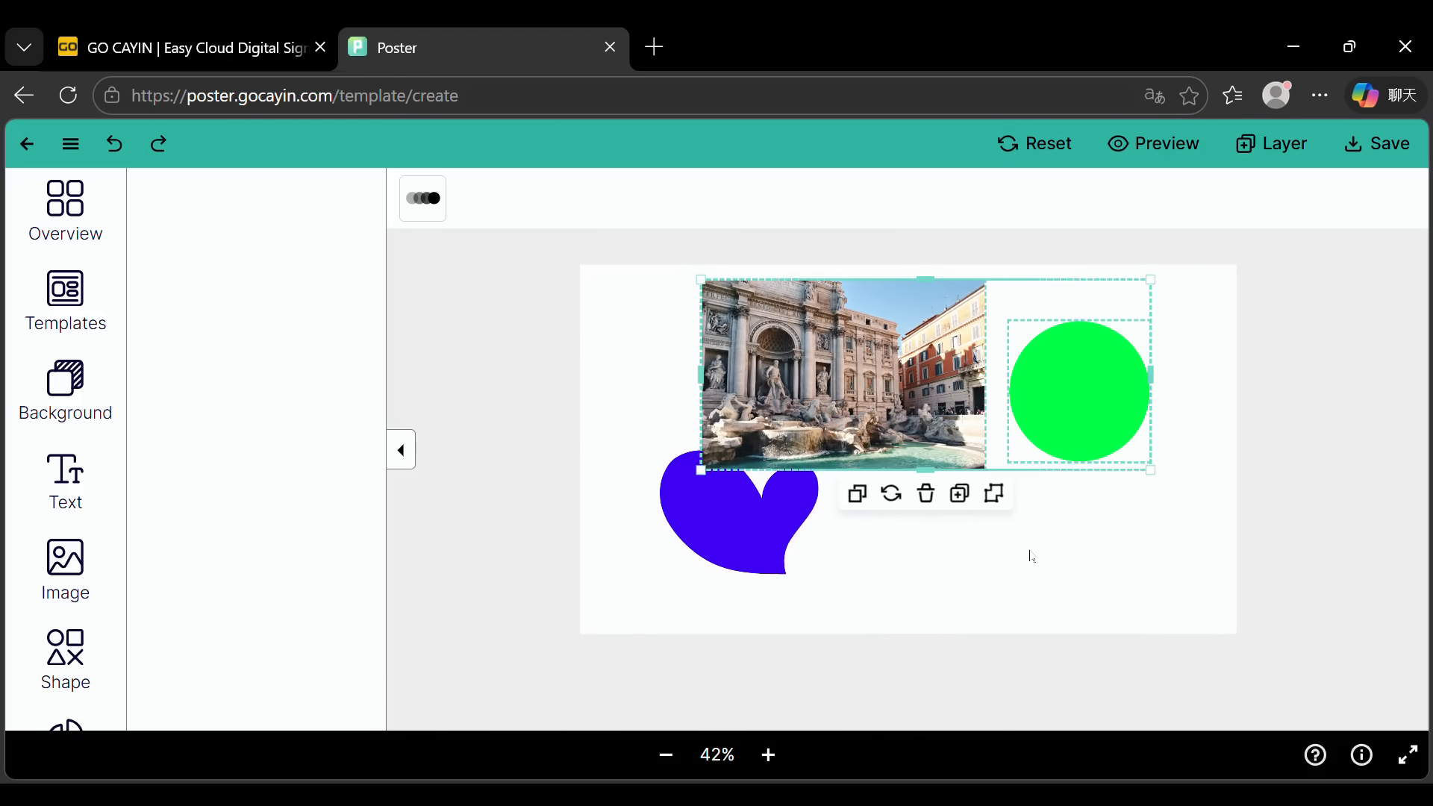
Step: Ungroup the photo and green circle and move the circle separately to X 820, Y 146 px
{"action": "left_click", "coordinate": [997, 494]}
{"action": "left_click_drag", "start_coordinate": [1091, 416], "coordinate": [1095, 530]}
{"action": "left_click", "coordinate": [1113, 592]}
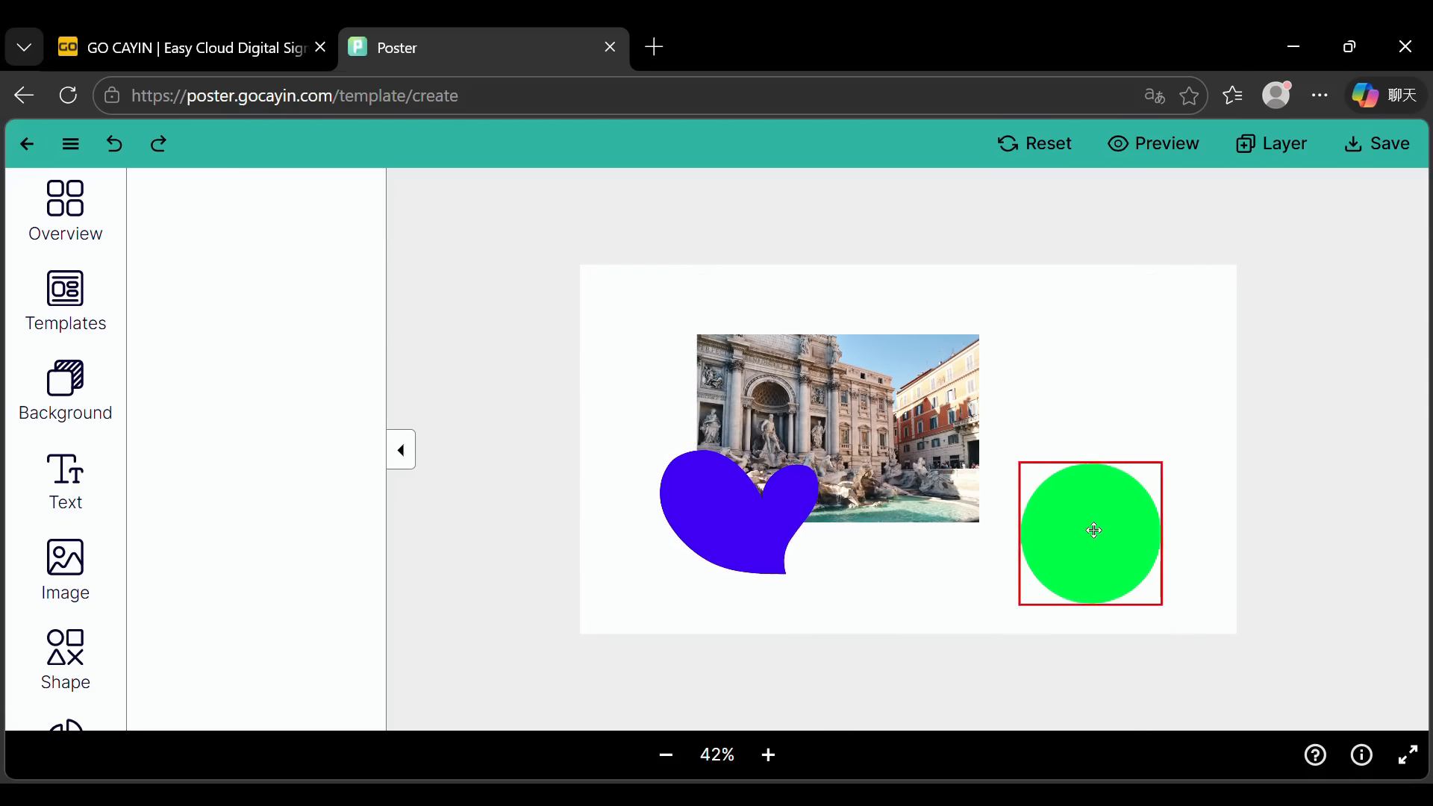
{"action": "left_click", "coordinate": [1094, 530]}
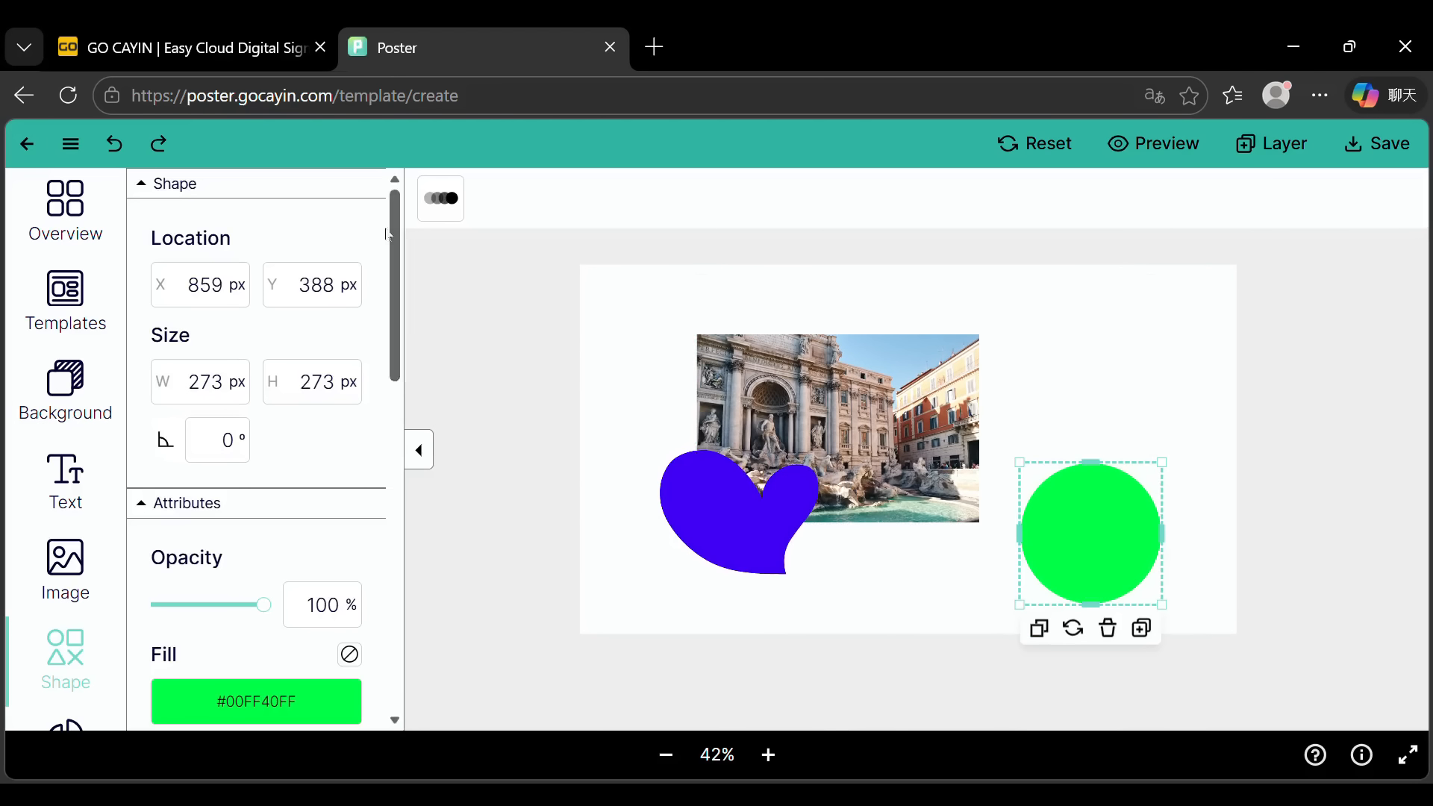
{"action": "left_click_drag", "start_coordinate": [1088, 500], "coordinate": [1047, 398]}
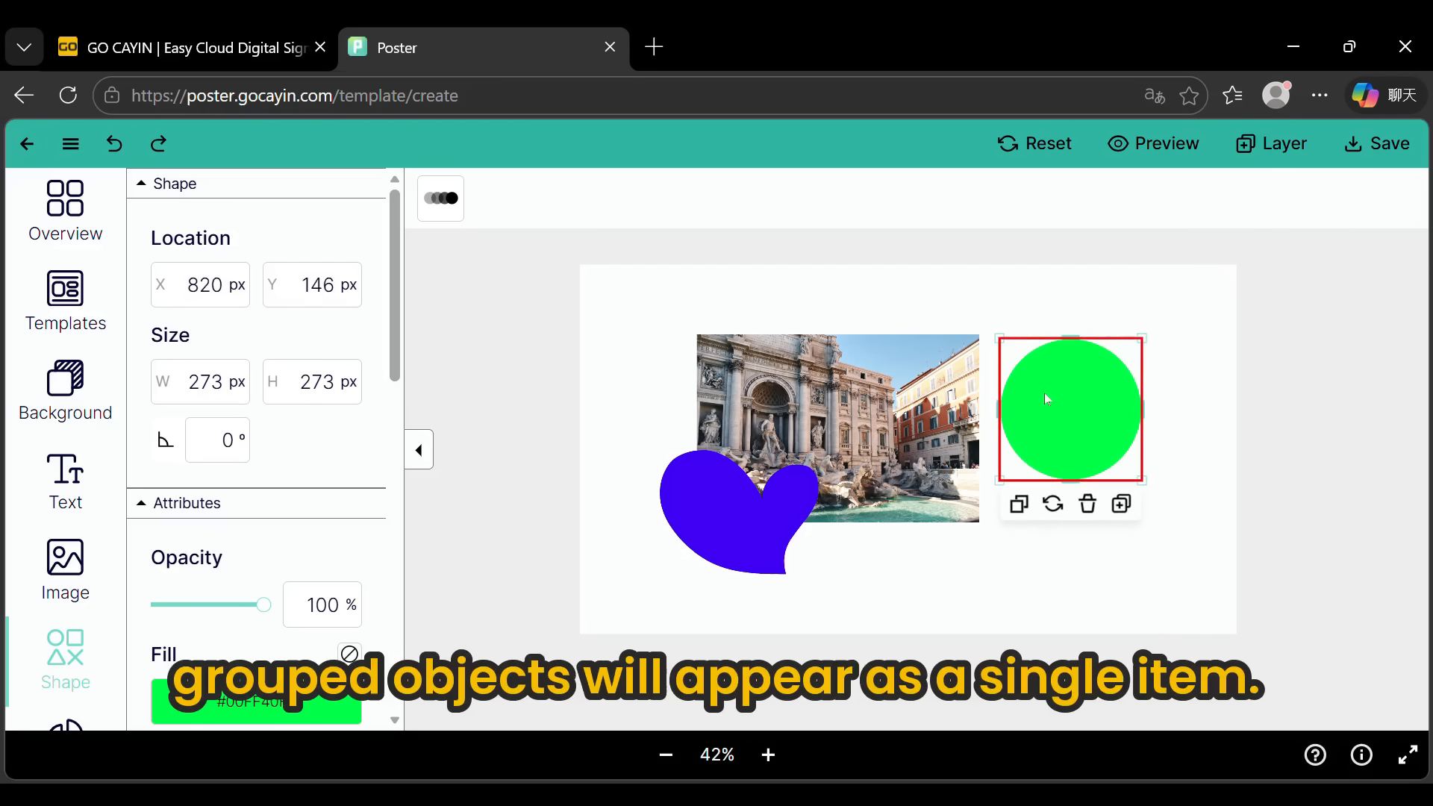
Step: Group the photo, heart and circle to check how the group is listed among the layers, and ungroup them
{"action": "left_click_drag", "start_coordinate": [624, 292], "coordinate": [1167, 598]}
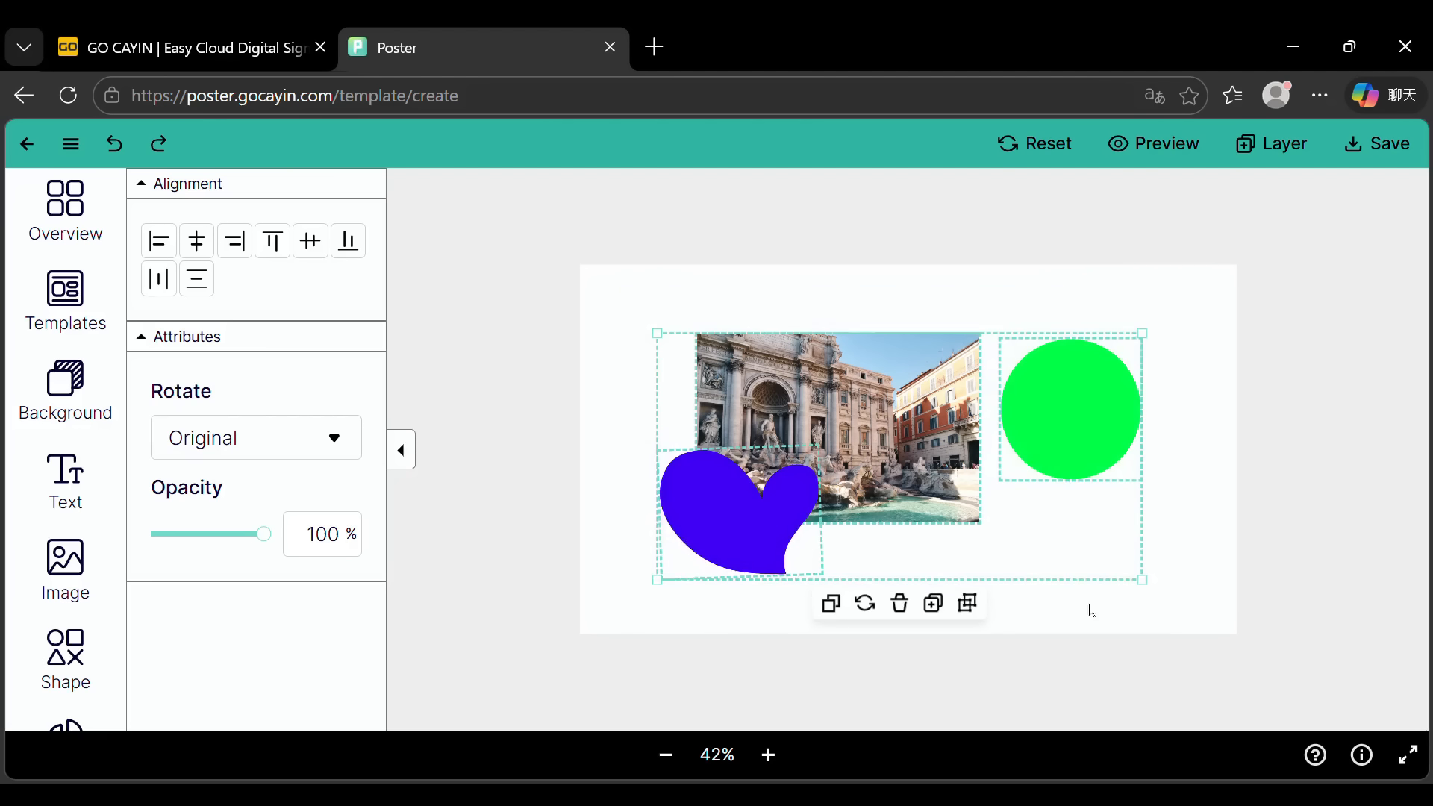
{"action": "left_click", "coordinate": [968, 603]}
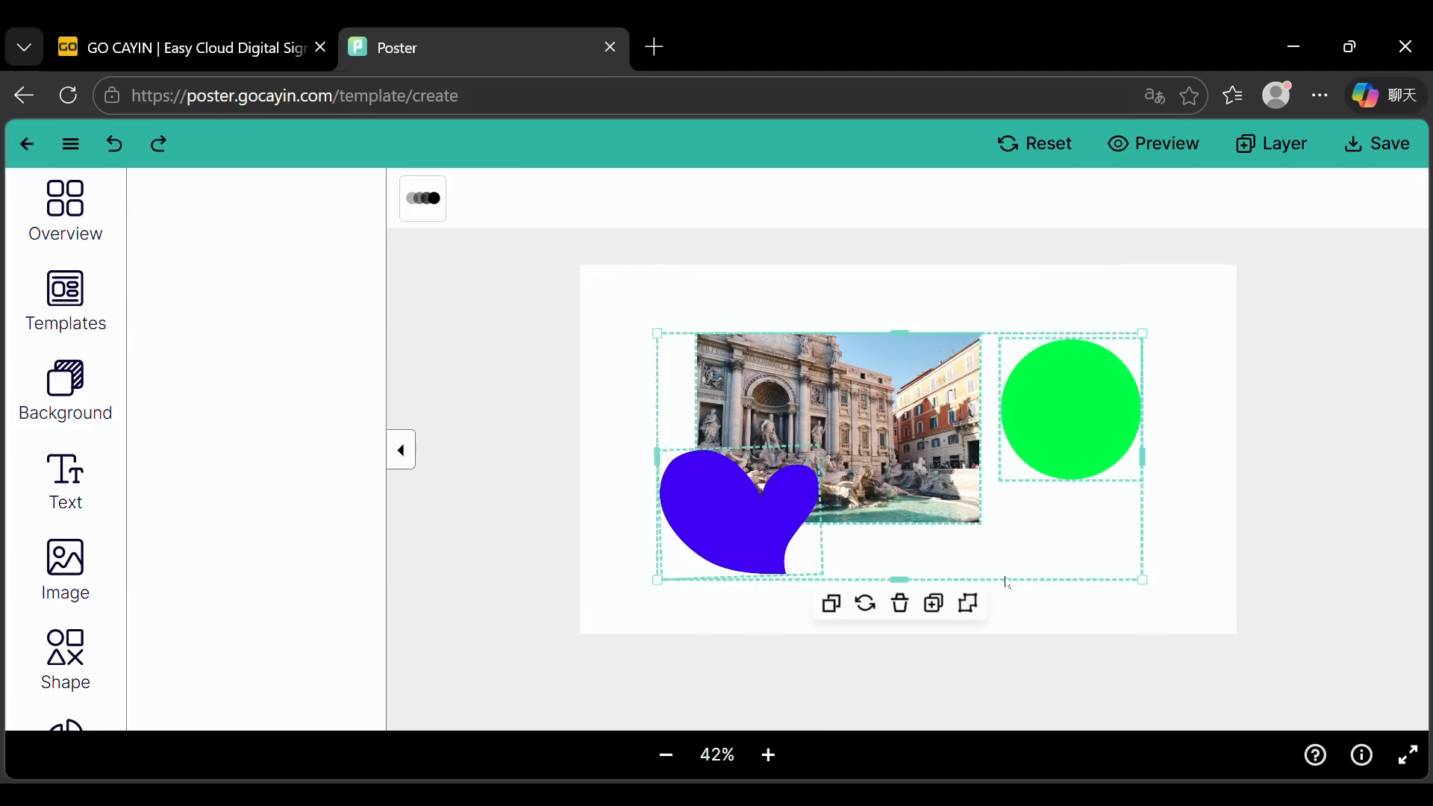
{"action": "left_click", "coordinate": [1276, 165]}
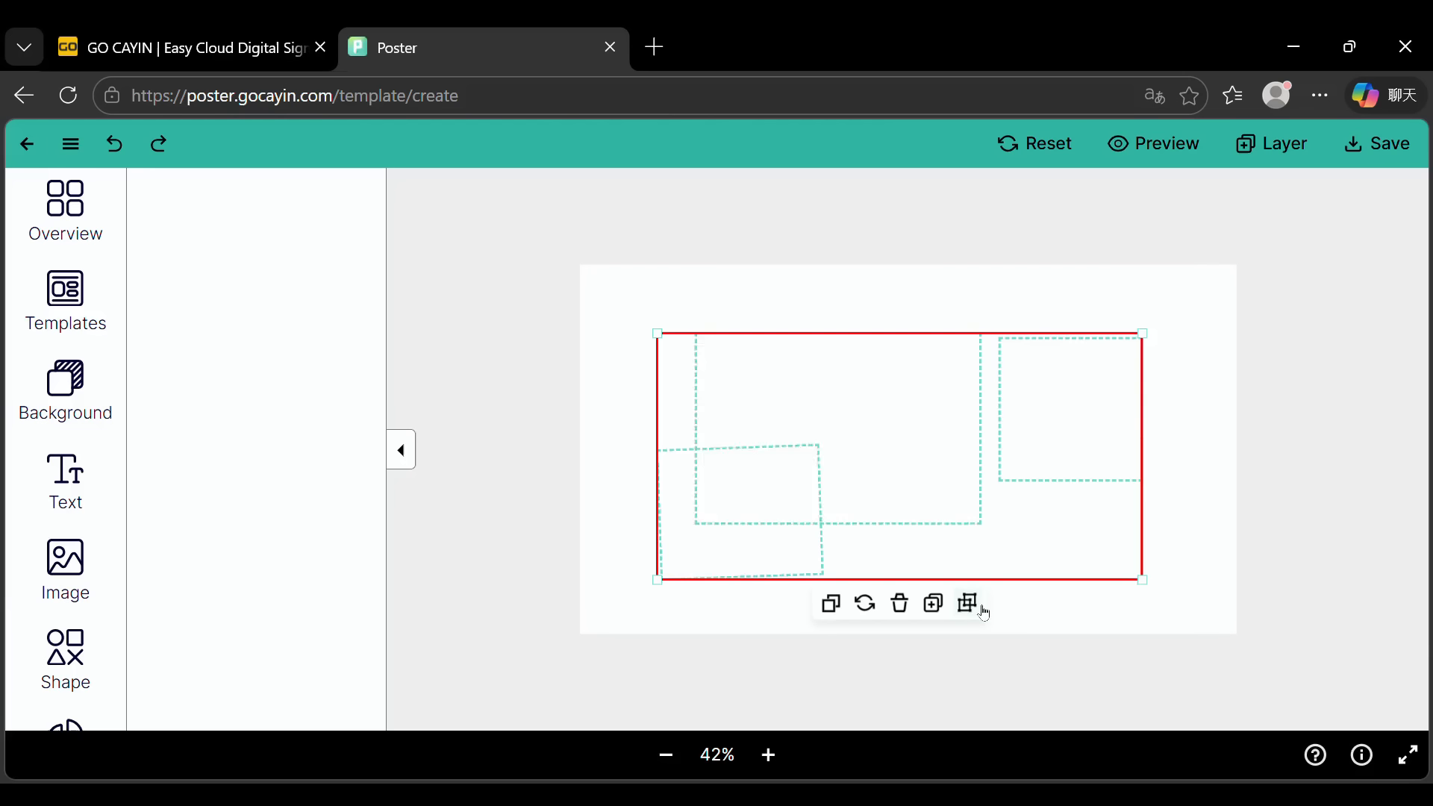
{"action": "left_click", "coordinate": [1157, 525]}
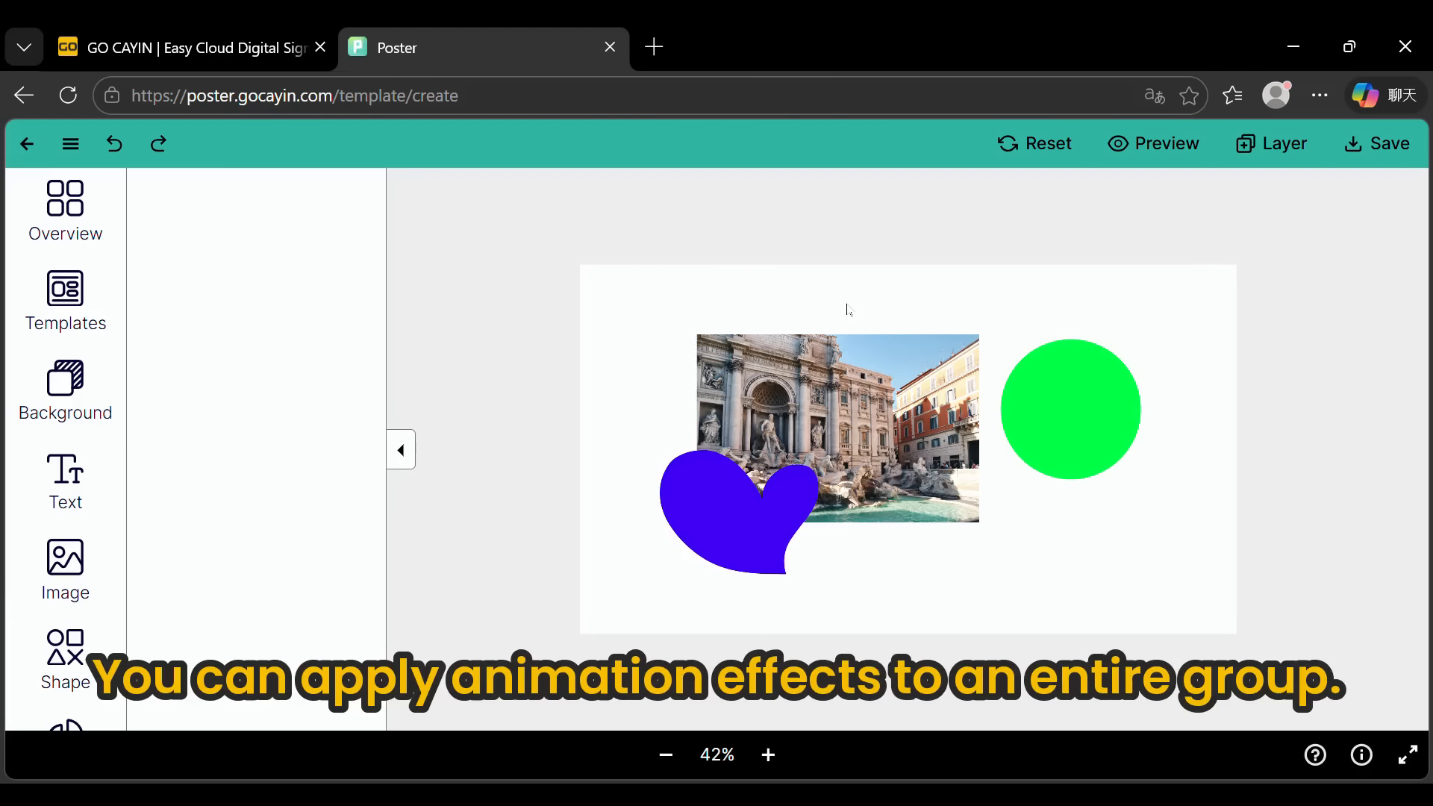
Step: Group the photo, heart and circle and give the group the vertical movement animation with 0.7 s speed and downward direction
{"action": "left_click_drag", "start_coordinate": [647, 316], "coordinate": [1188, 604]}
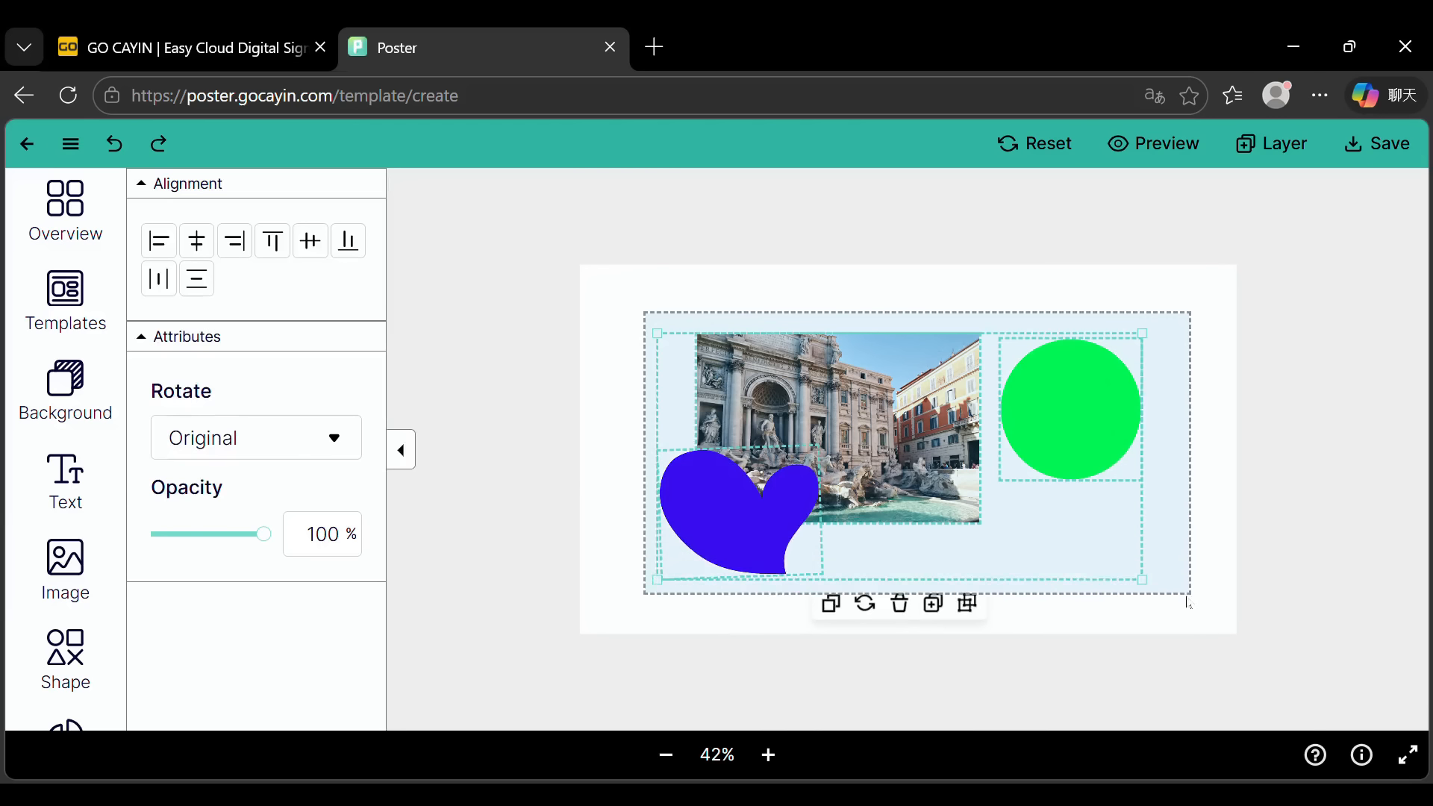
{"action": "left_click", "coordinate": [969, 604]}
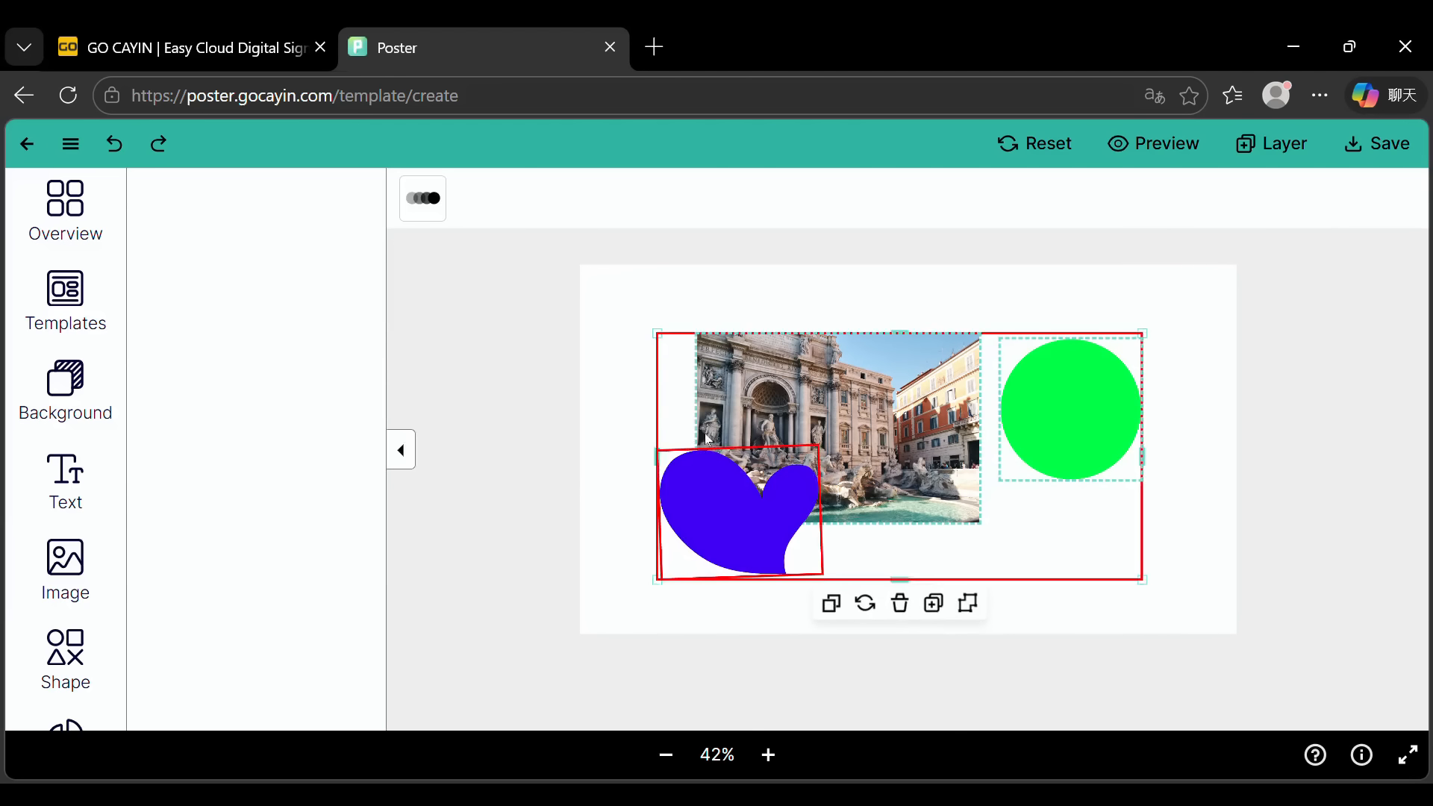
{"action": "left_click", "coordinate": [430, 212]}
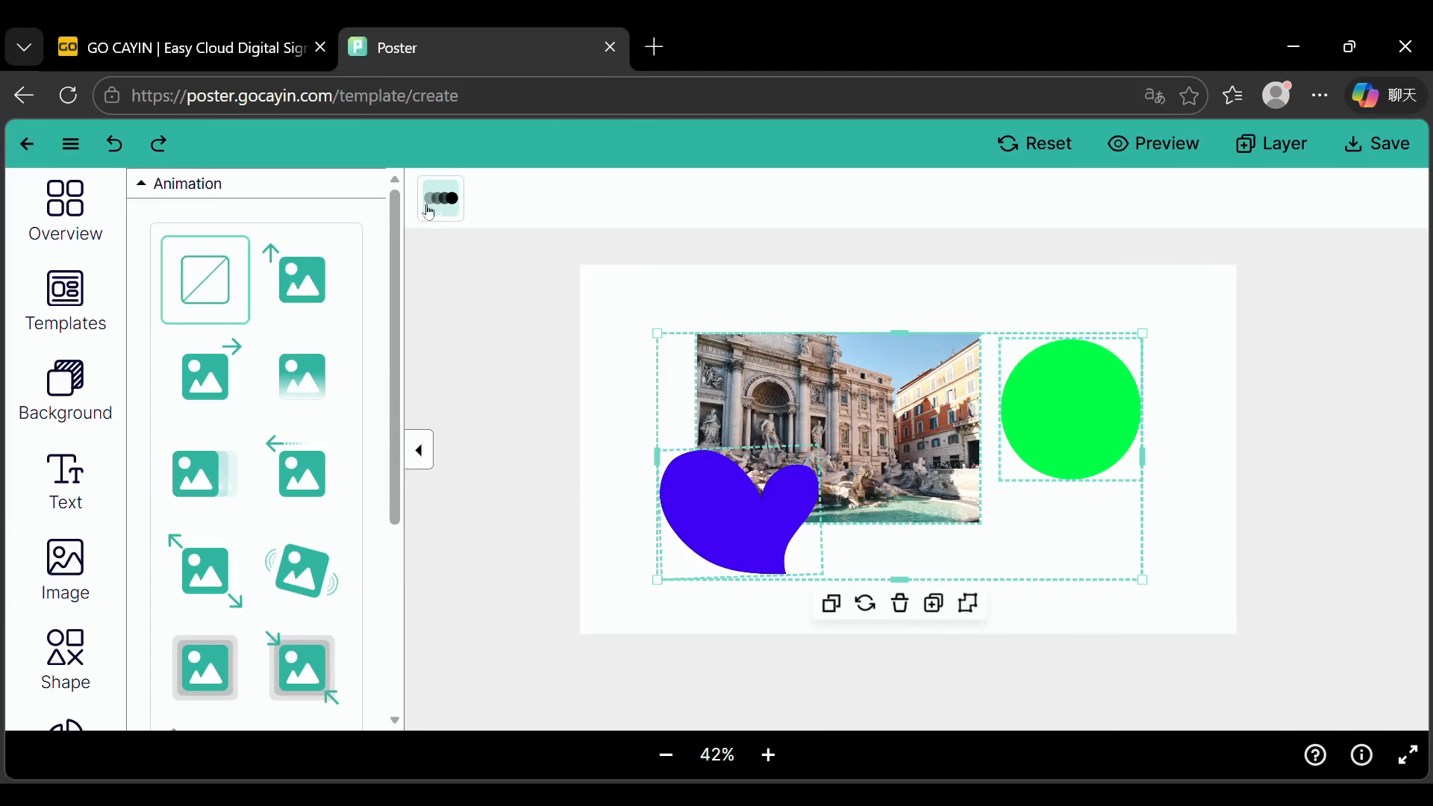
{"action": "left_click", "coordinate": [326, 297]}
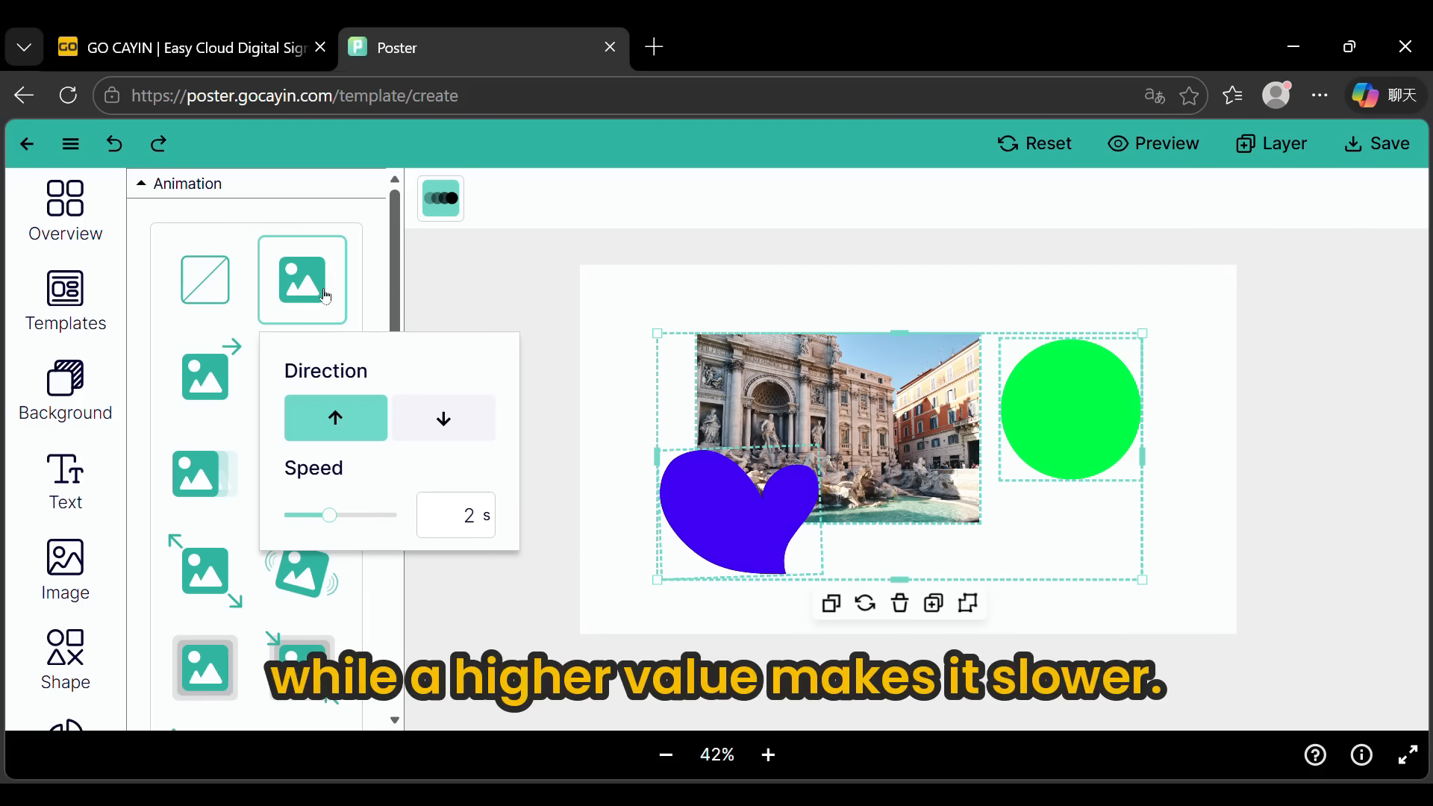
{"action": "left_click_drag", "start_coordinate": [349, 517], "coordinate": [302, 523]}
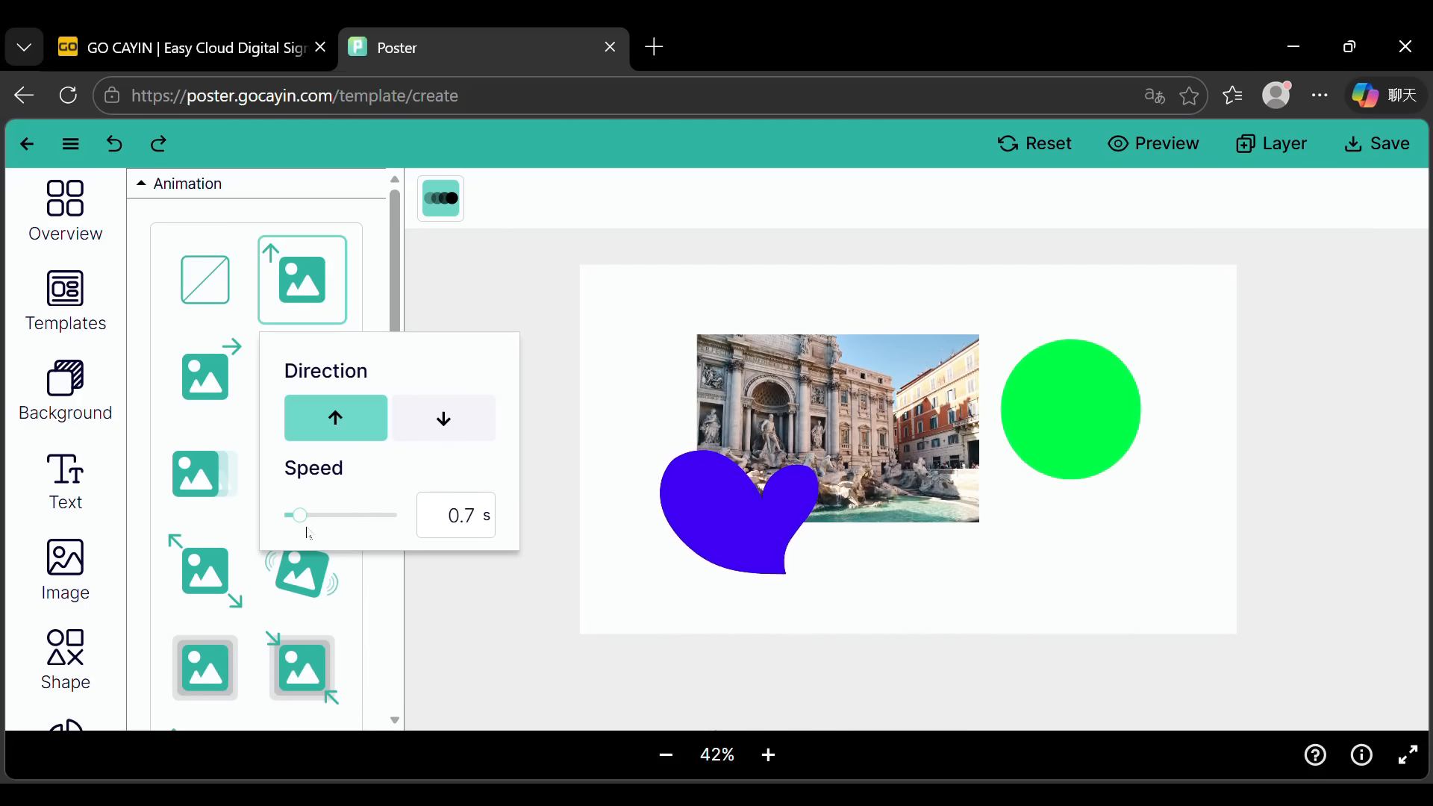
{"action": "left_click", "coordinate": [443, 418]}
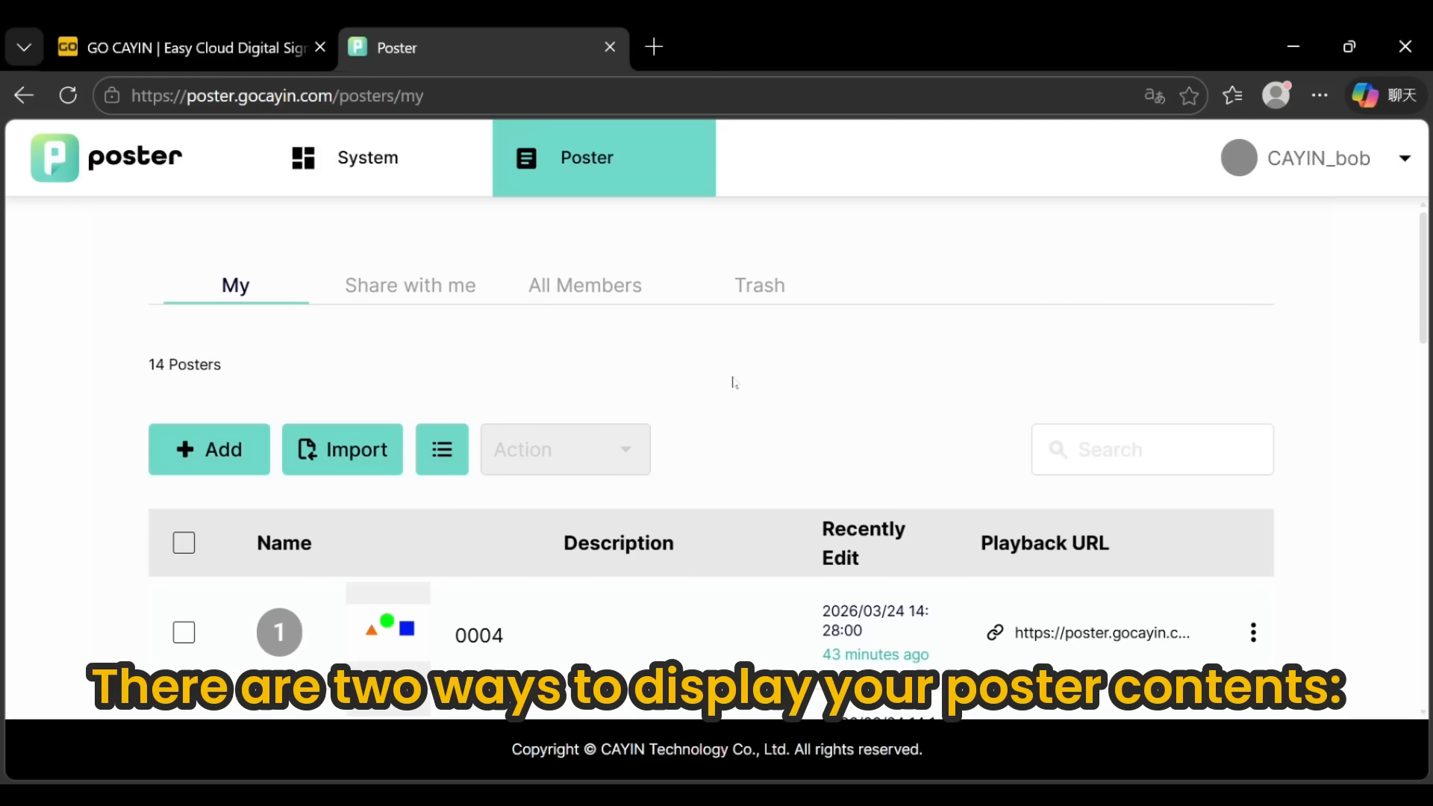
Step: Play poster 0004 from the poster list through its Open Link action and close the playback
{"action": "scroll", "coordinate": [740, 377], "scroll_direction": "down", "scroll_amount": 3}
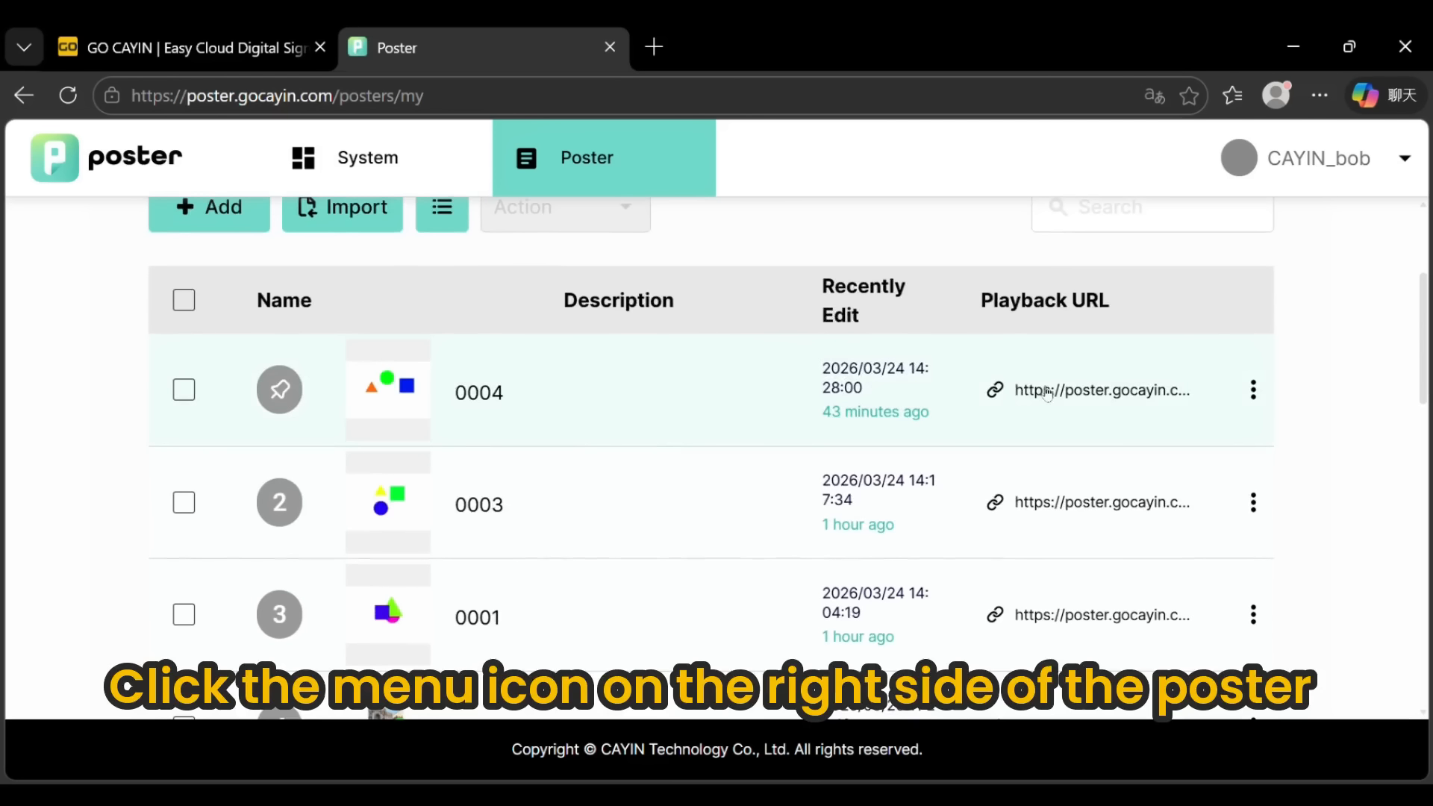
{"action": "left_click", "coordinate": [1254, 391]}
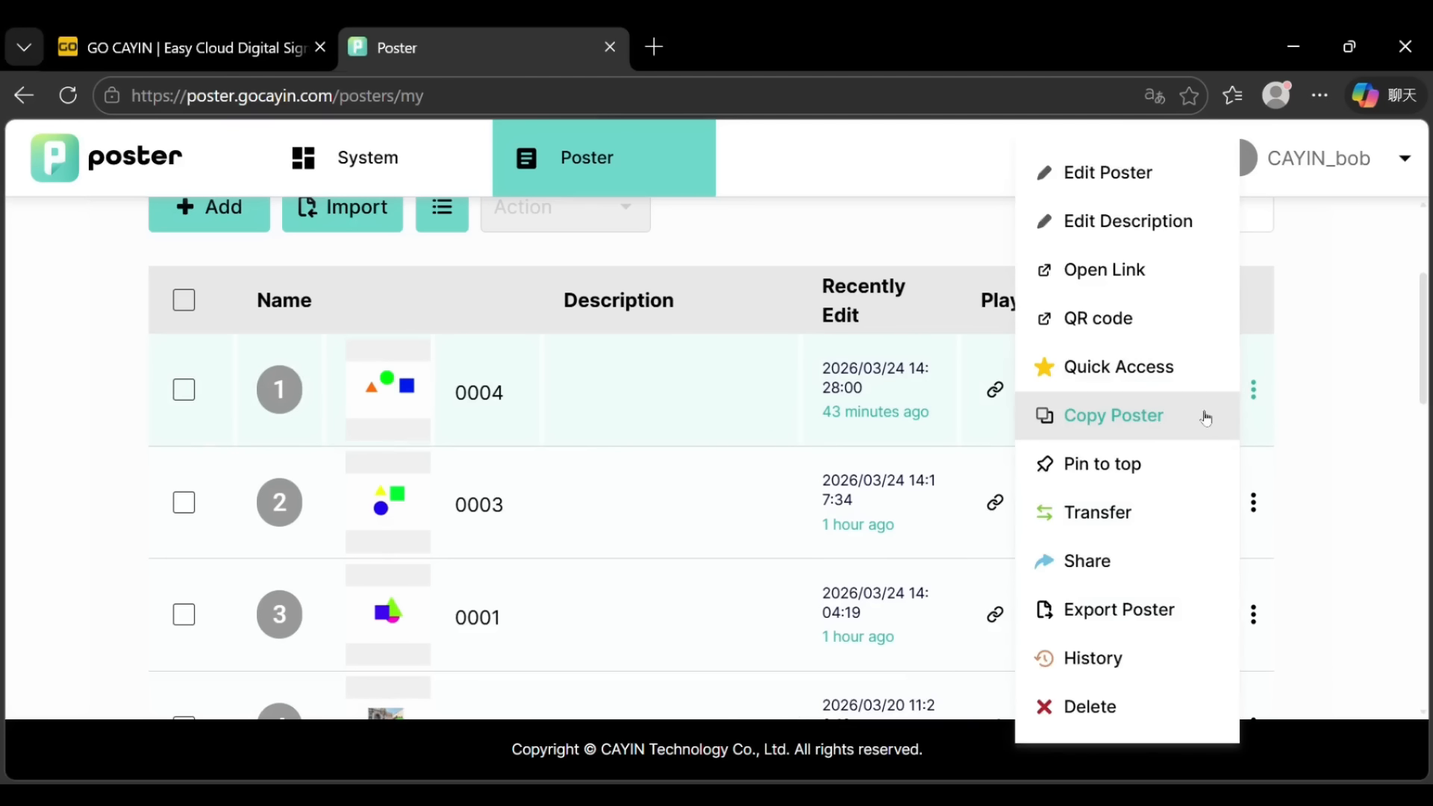
{"action": "left_click", "coordinate": [1109, 282]}
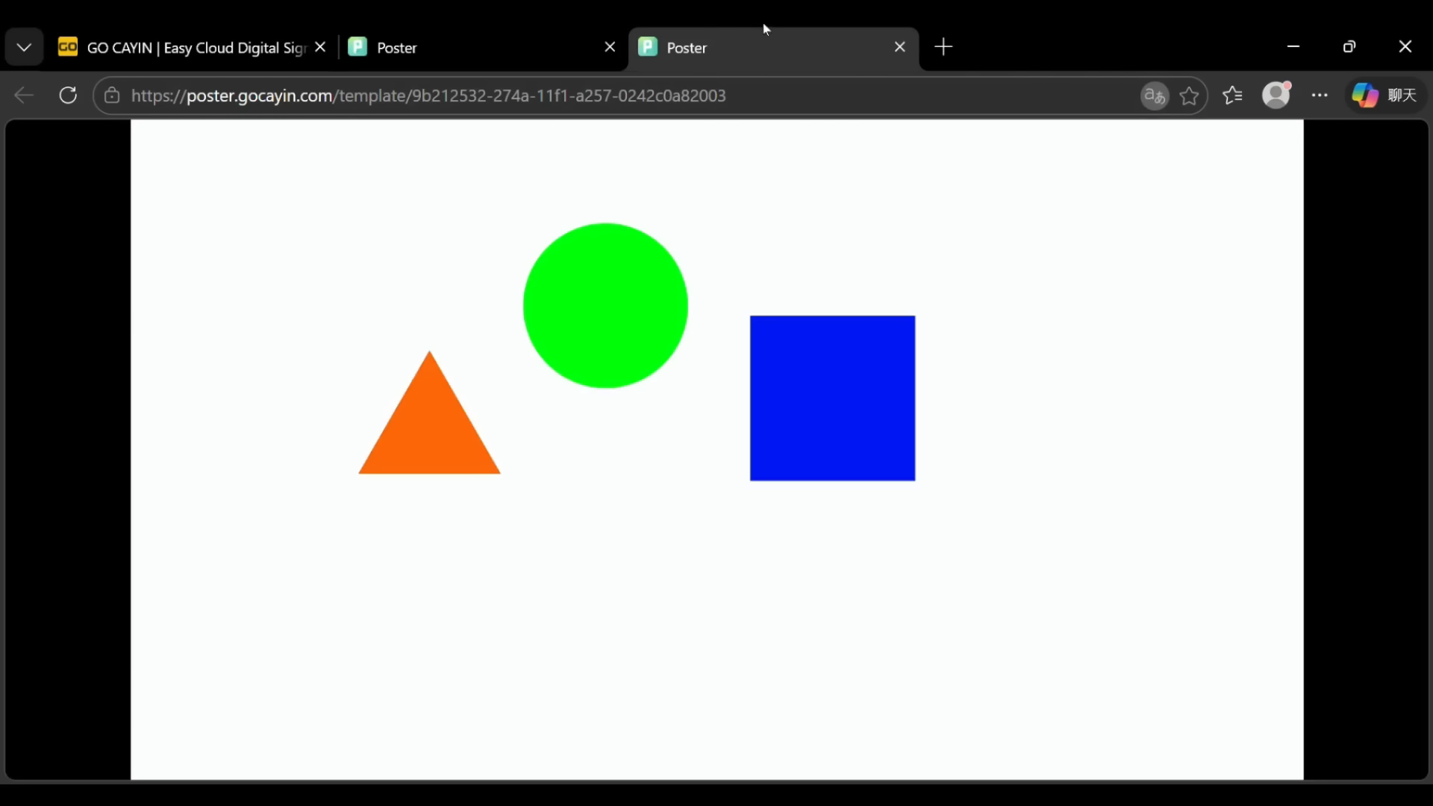
{"action": "left_click", "coordinate": [900, 47]}
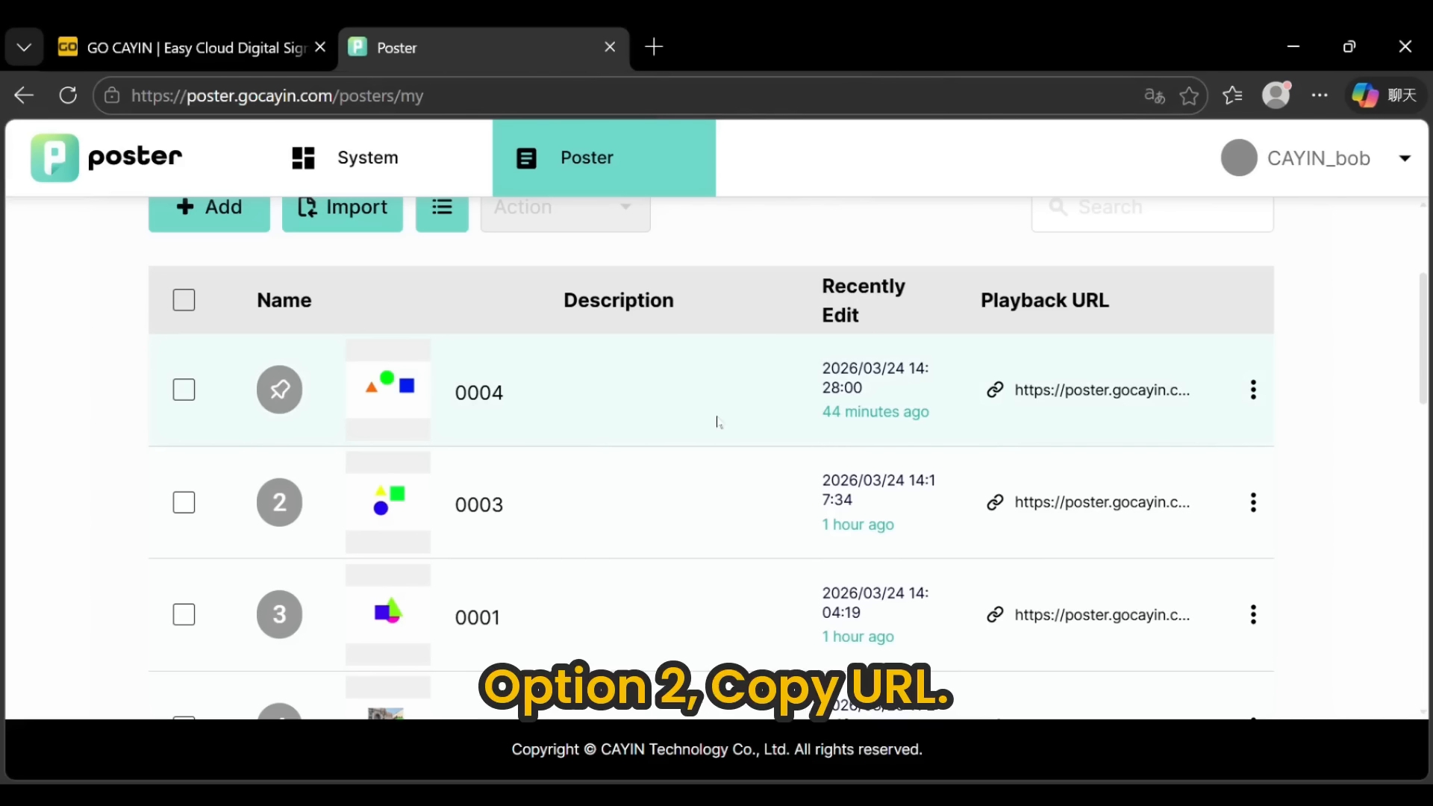
Step: Copy the playback URL of poster 0004, open it in a new browser tab and close the playback
{"action": "left_click", "coordinate": [1100, 392]}
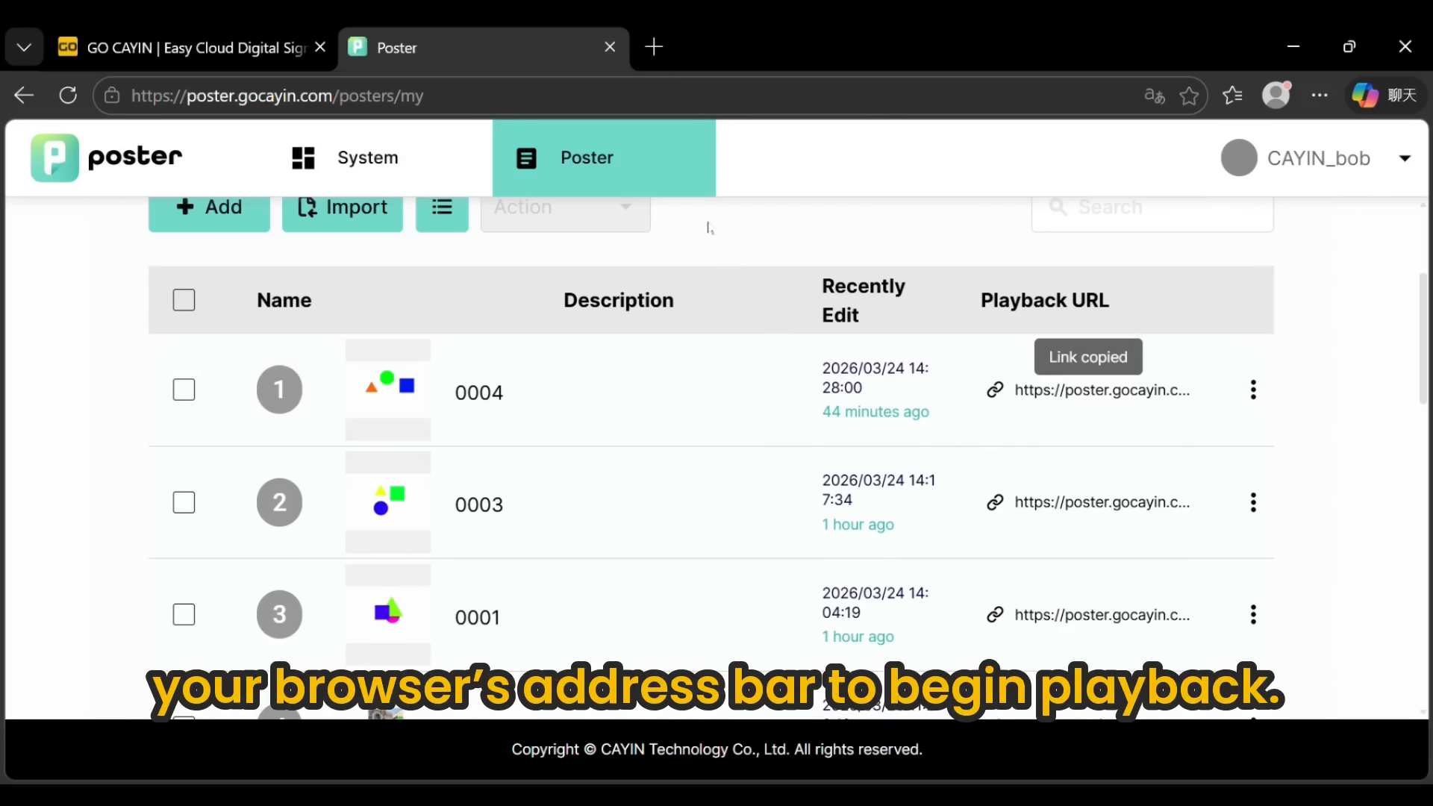
{"action": "left_click", "coordinate": [654, 47]}
{"action": "key", "text": "ctrl+v"}
{"action": "key", "text": "Return"}
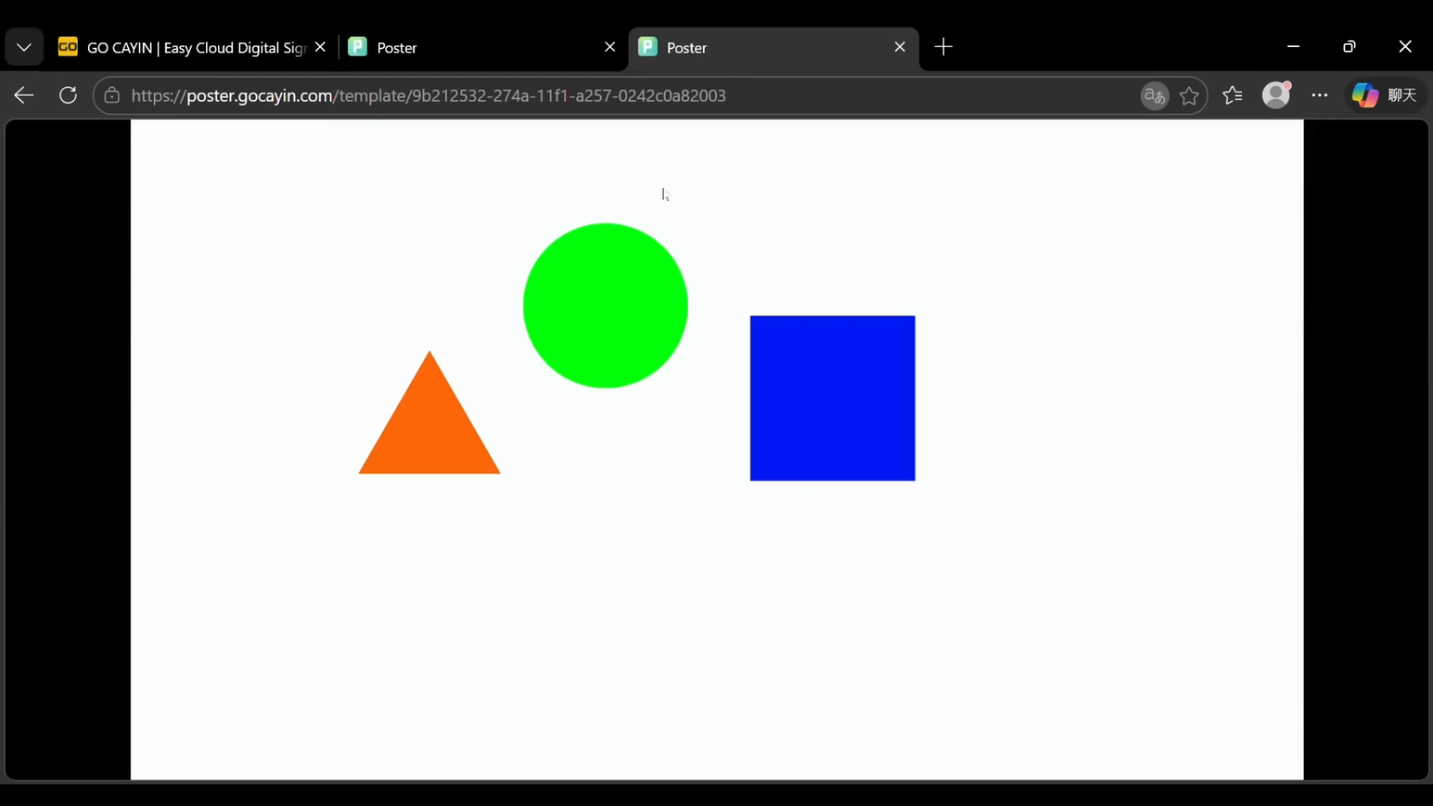
{"action": "left_click", "coordinate": [900, 47]}
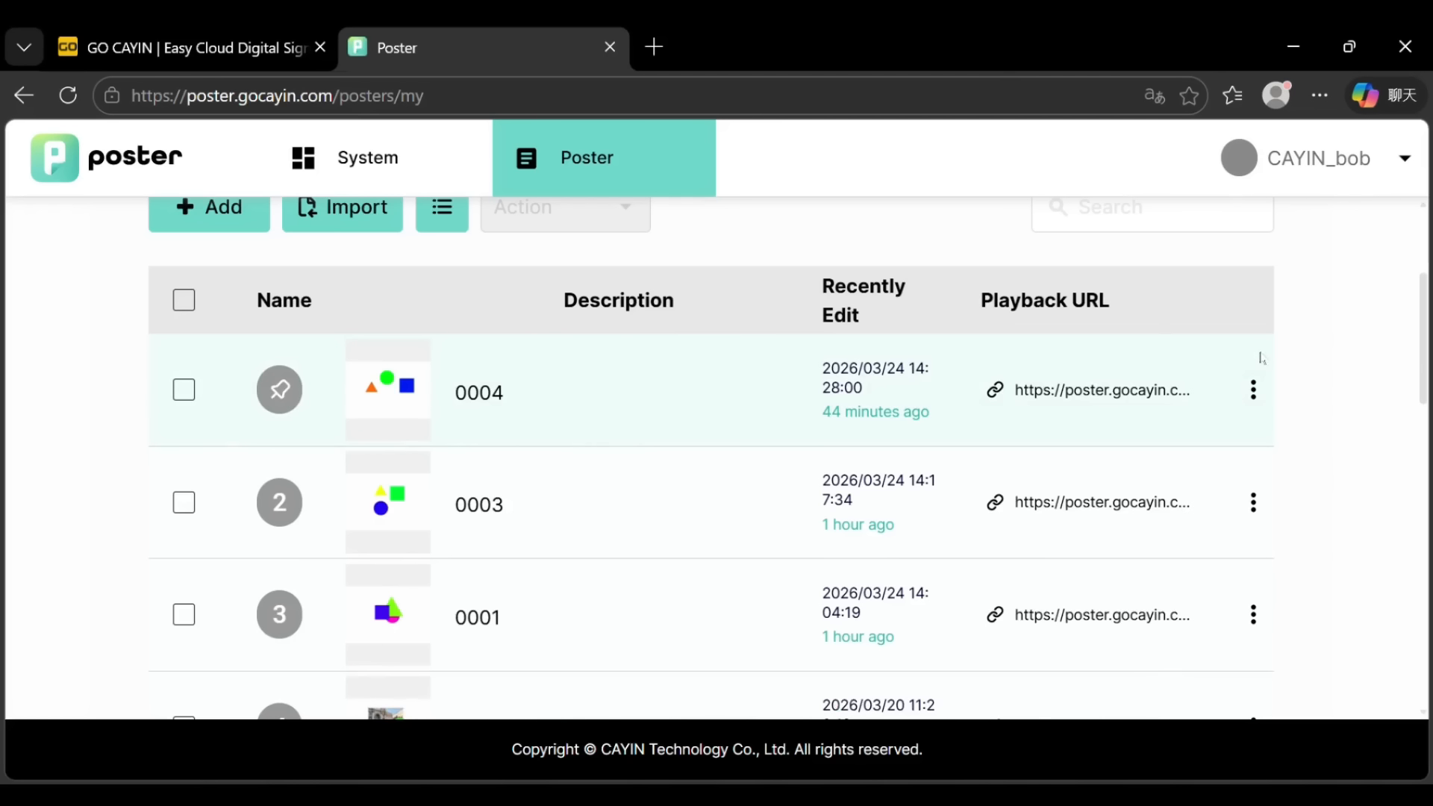
Step: Duplicate poster 0004 from its own action list
{"action": "left_click", "coordinate": [1265, 391]}
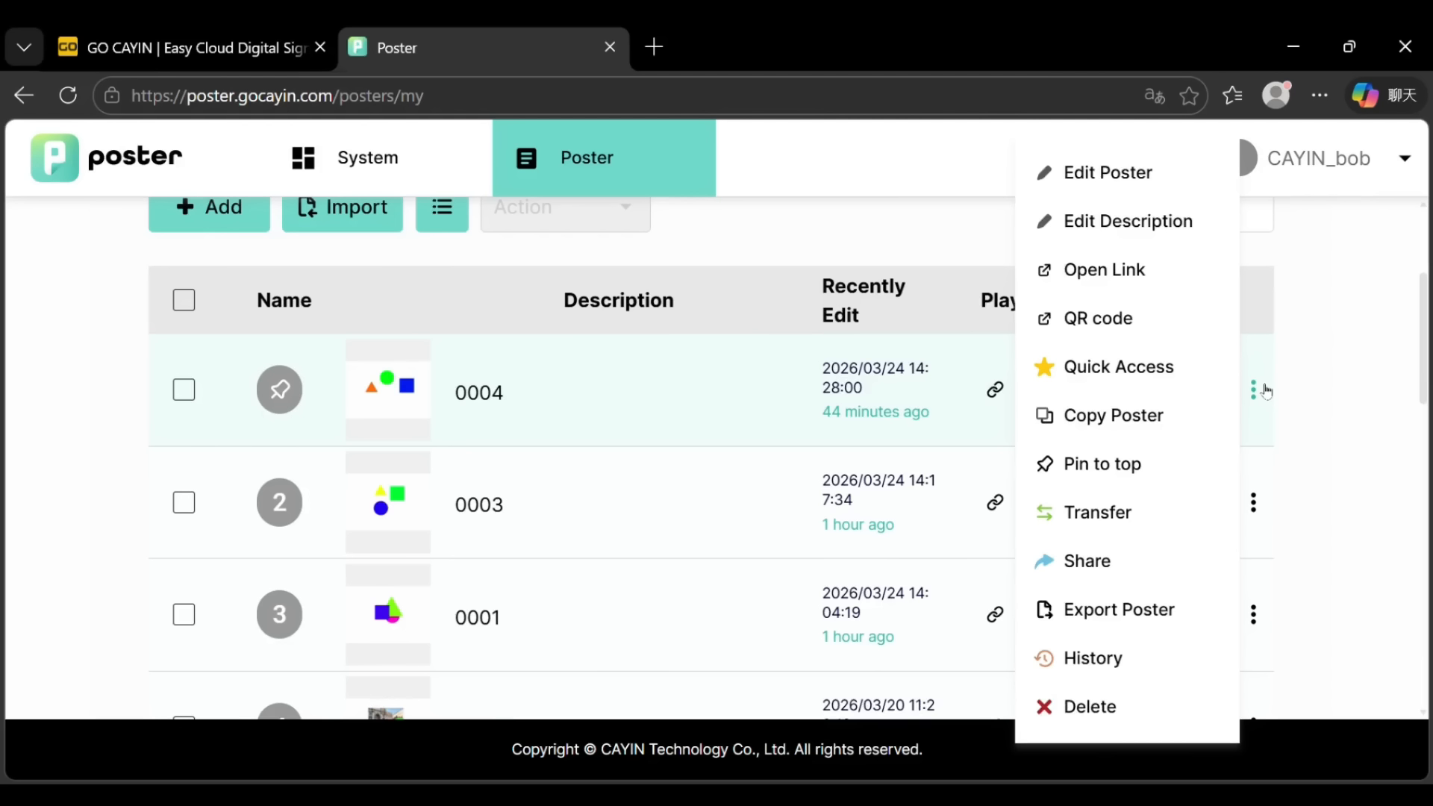
{"action": "left_click", "coordinate": [1114, 417]}
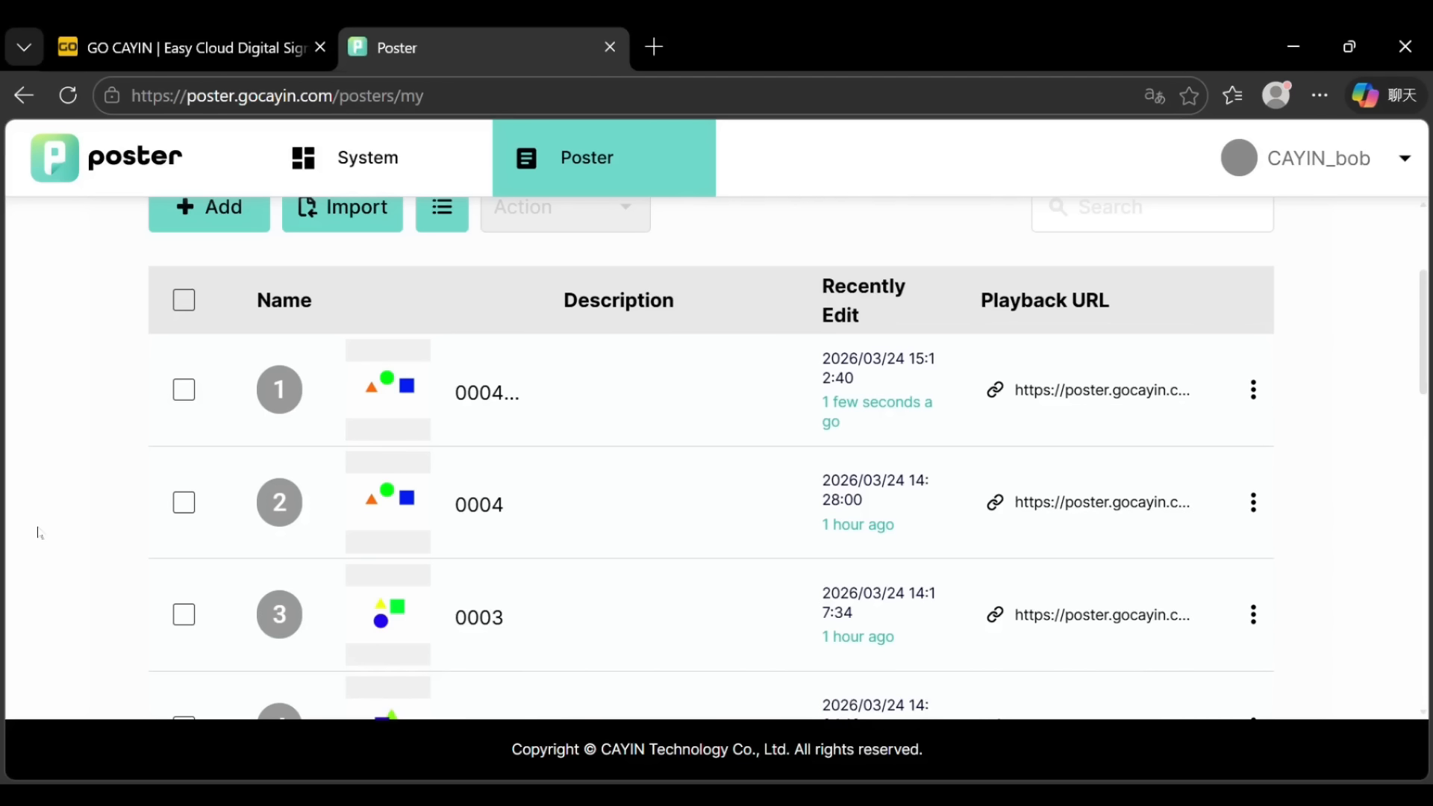
Step: Select posters 0001 and 0003 in the list and copy both in one batch action
{"action": "scroll", "coordinate": [39, 532], "scroll_direction": "down", "scroll_amount": 3}
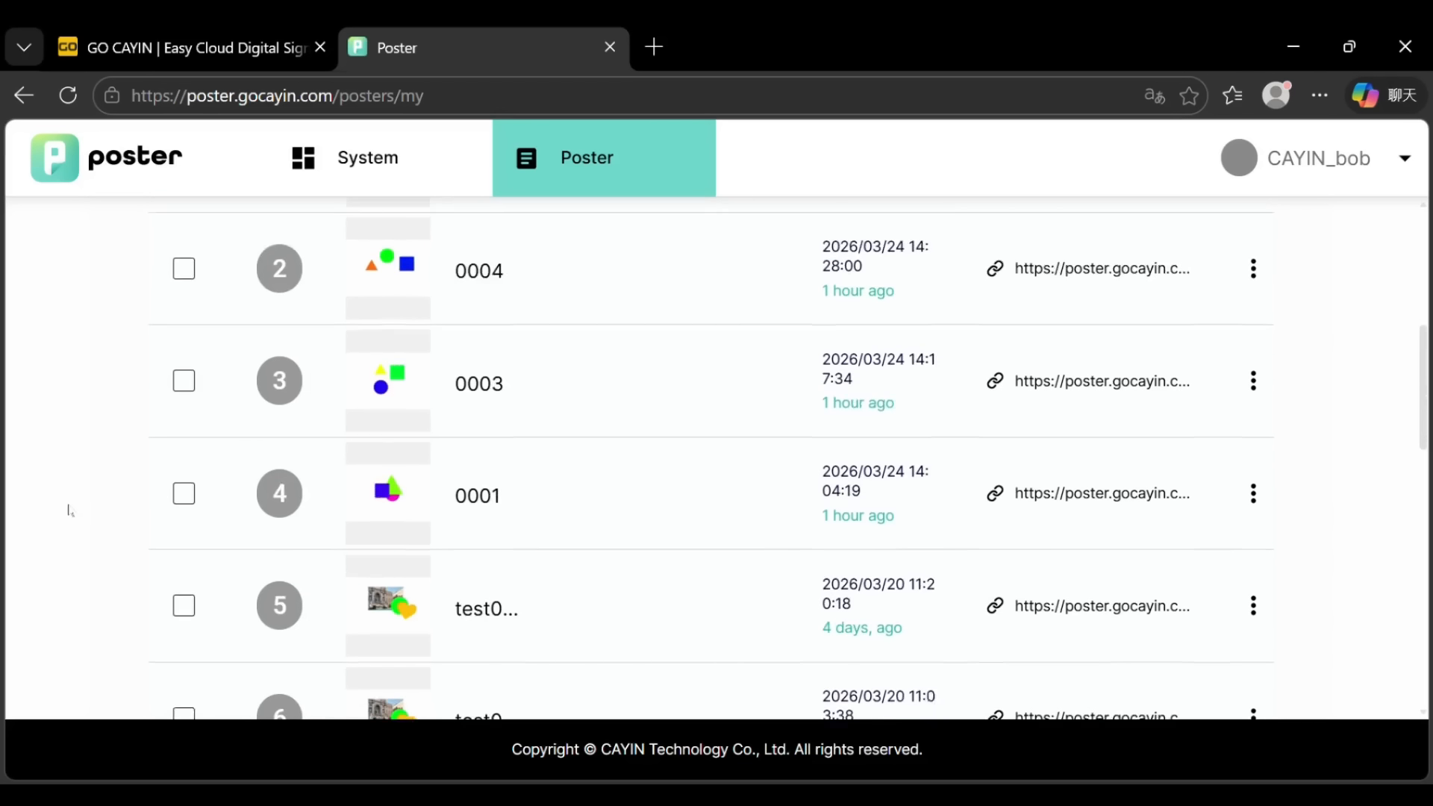
{"action": "left_click", "coordinate": [182, 483]}
{"action": "left_click", "coordinate": [183, 371]}
{"action": "scroll", "coordinate": [137, 409], "scroll_direction": "up", "scroll_amount": 2}
{"action": "scroll", "coordinate": [137, 409], "scroll_direction": "up", "scroll_amount": 3}
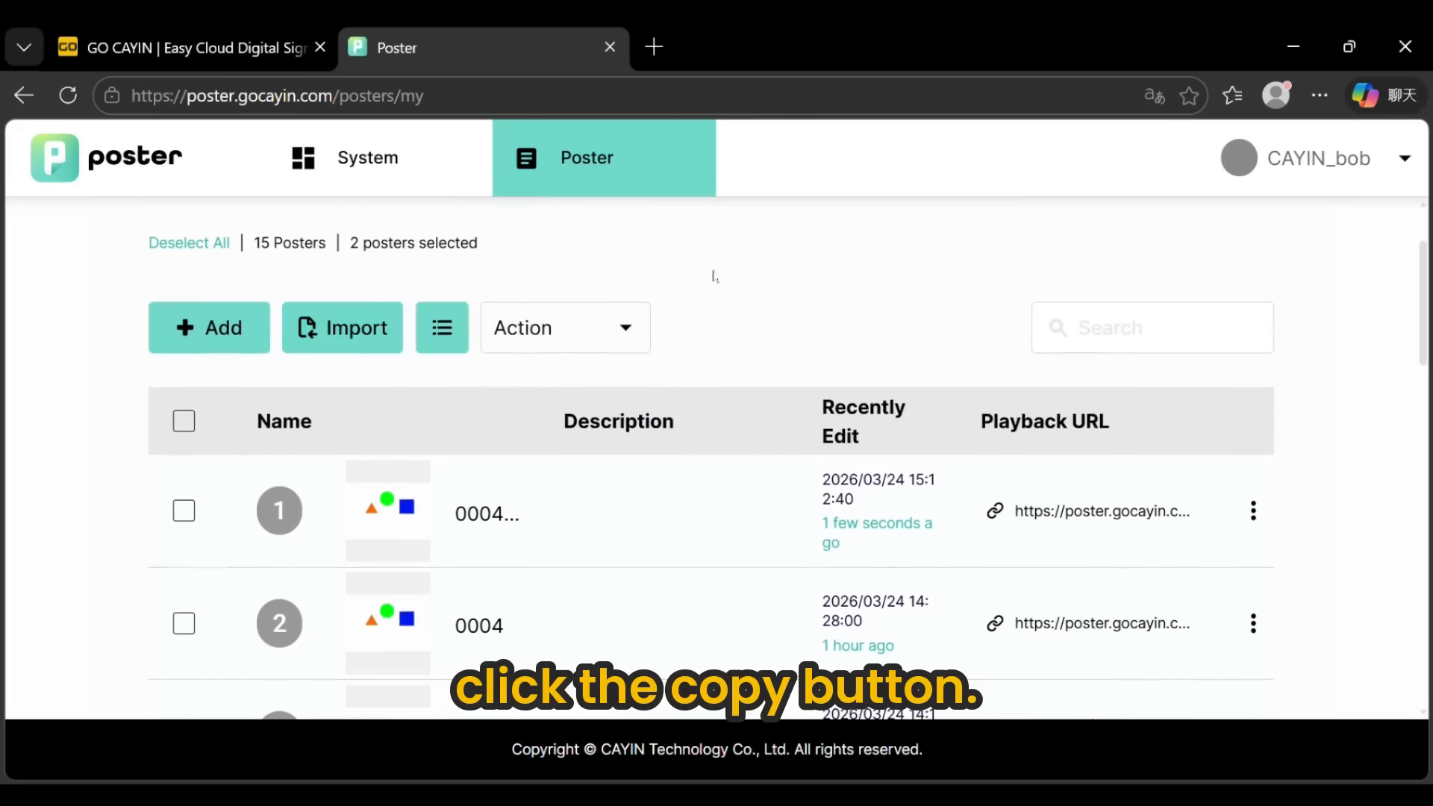
{"action": "left_click", "coordinate": [612, 322]}
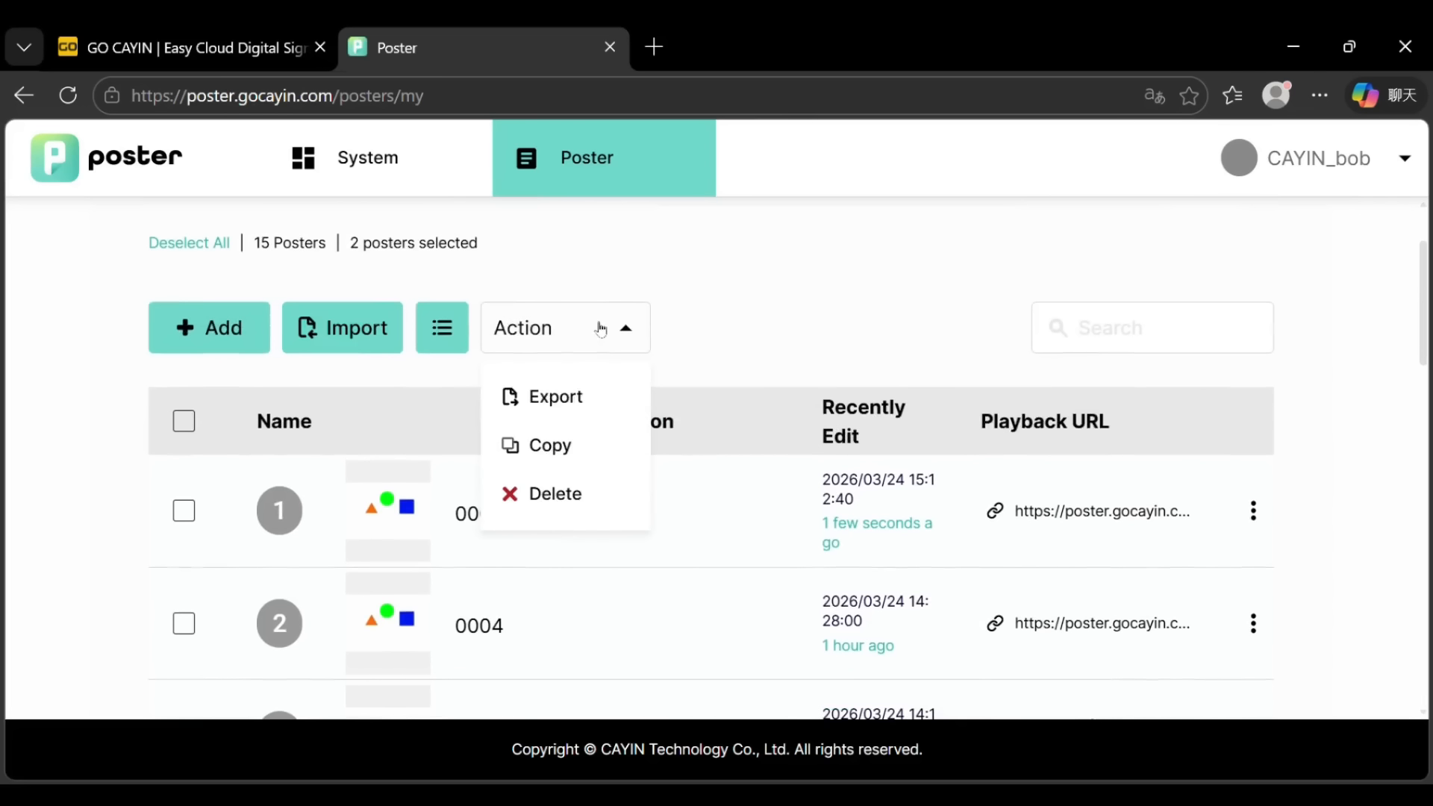
{"action": "left_click", "coordinate": [547, 446]}
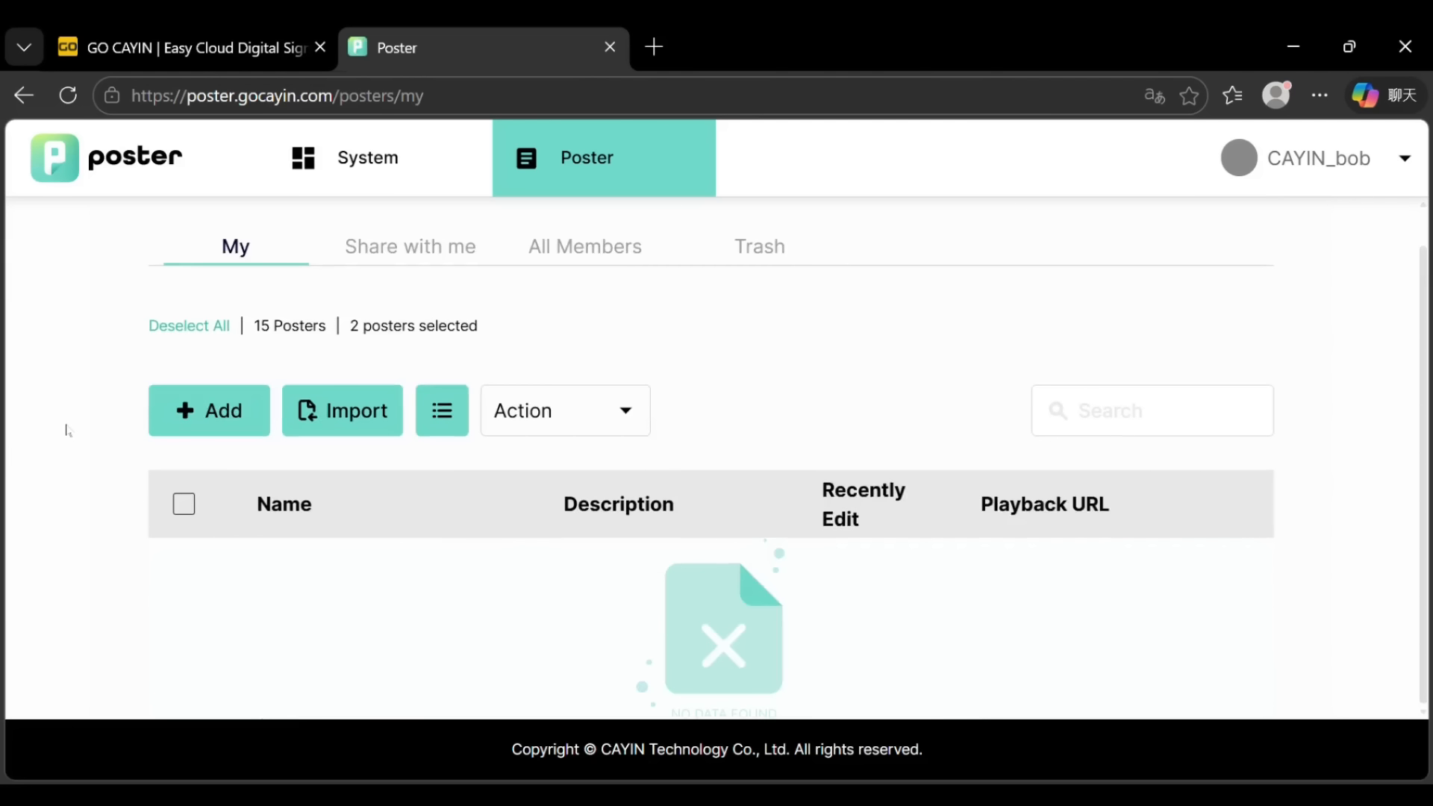
Step: Deselect posters 0003 and 0001, select only the photo-and-heart poster beneath 0001 and copy it with the batch action
{"action": "scroll", "coordinate": [66, 426], "scroll_direction": "down", "scroll_amount": 3}
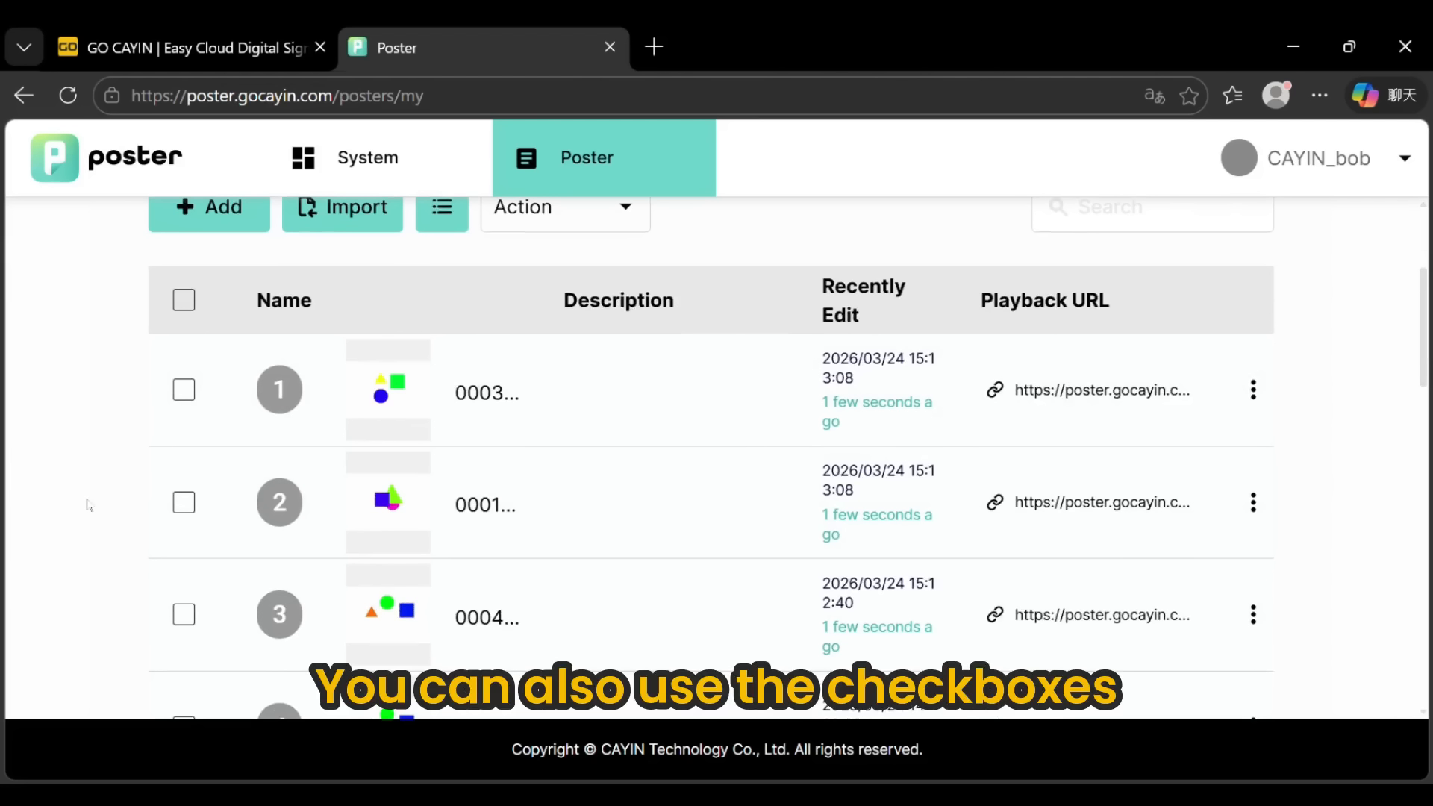
{"action": "scroll", "coordinate": [88, 506], "scroll_direction": "down", "scroll_amount": 2}
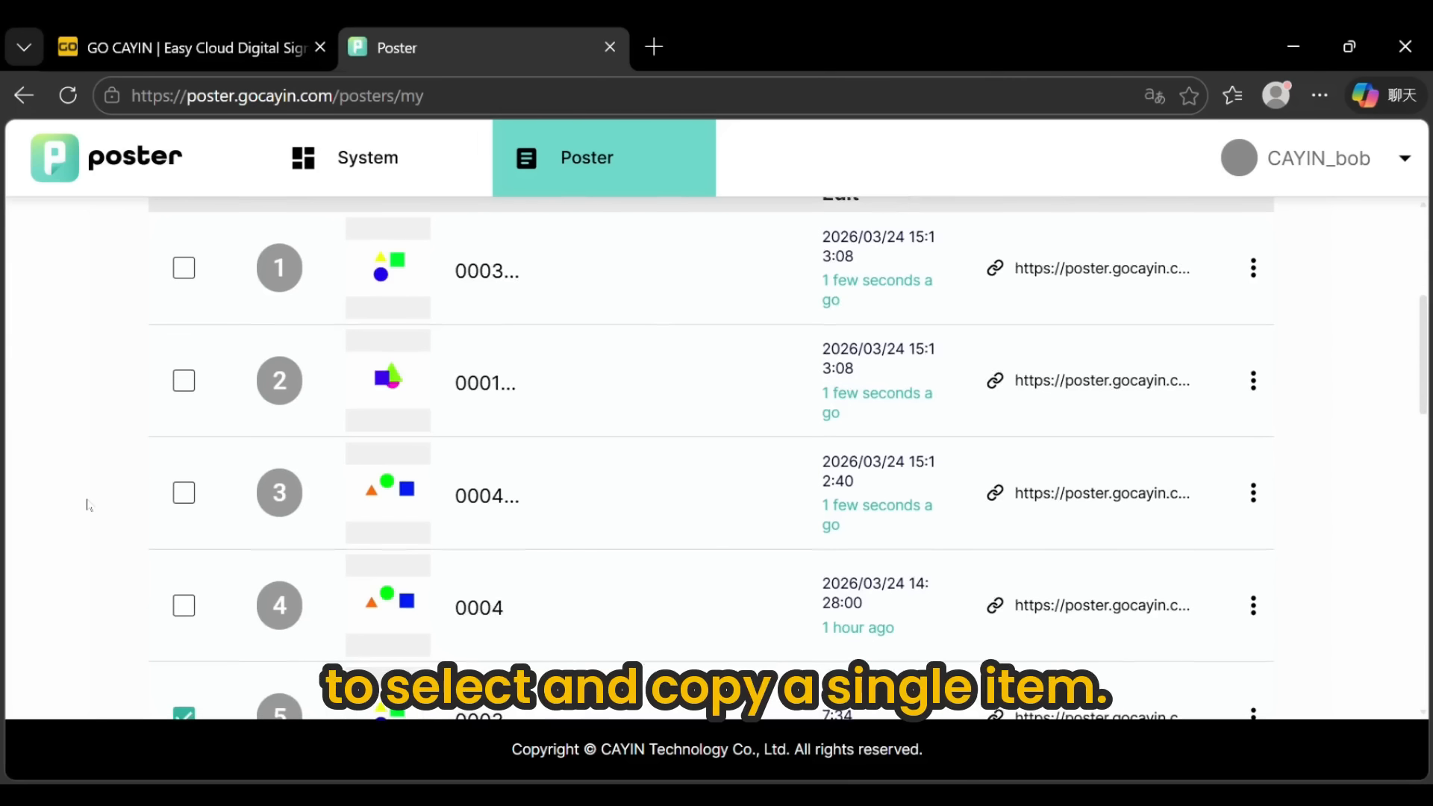
{"action": "scroll", "coordinate": [88, 507], "scroll_direction": "down", "scroll_amount": 2}
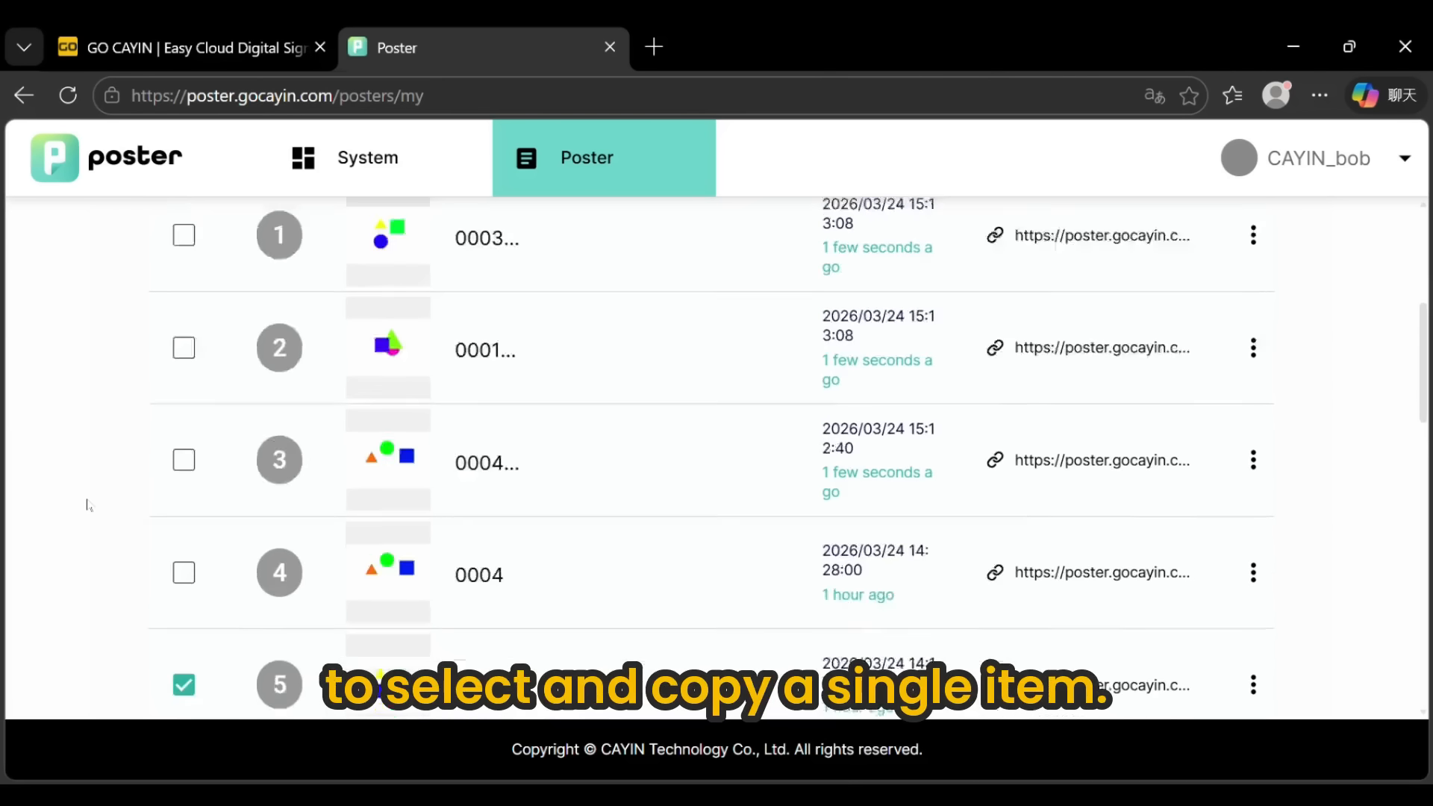
{"action": "scroll", "coordinate": [103, 527], "scroll_direction": "down", "scroll_amount": 2}
{"action": "left_click", "coordinate": [183, 475]}
{"action": "left_click", "coordinate": [183, 587]}
{"action": "scroll", "coordinate": [82, 545], "scroll_direction": "down", "scroll_amount": 2}
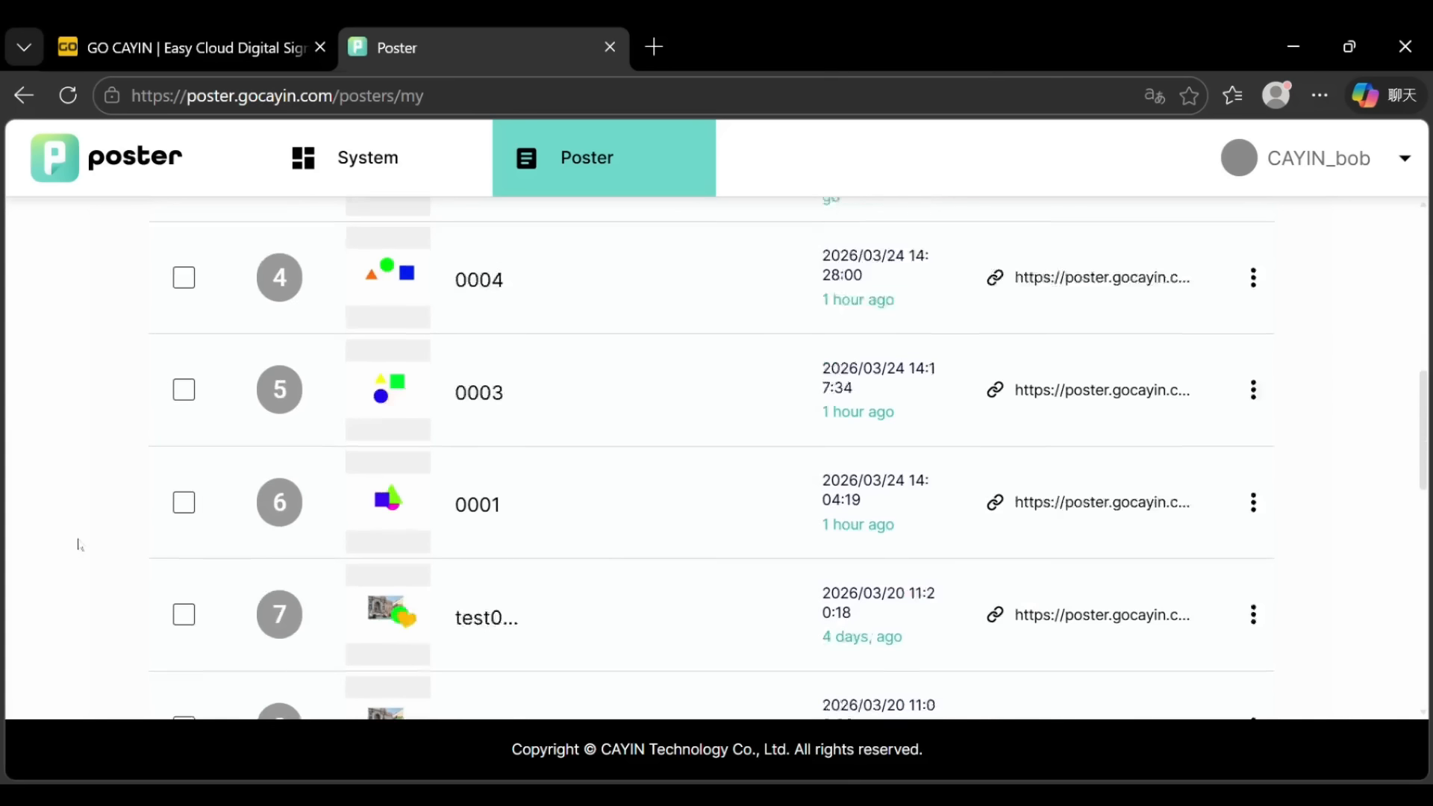
{"action": "left_click", "coordinate": [179, 585]}
{"action": "scroll", "coordinate": [84, 519], "scroll_direction": "up", "scroll_amount": 3}
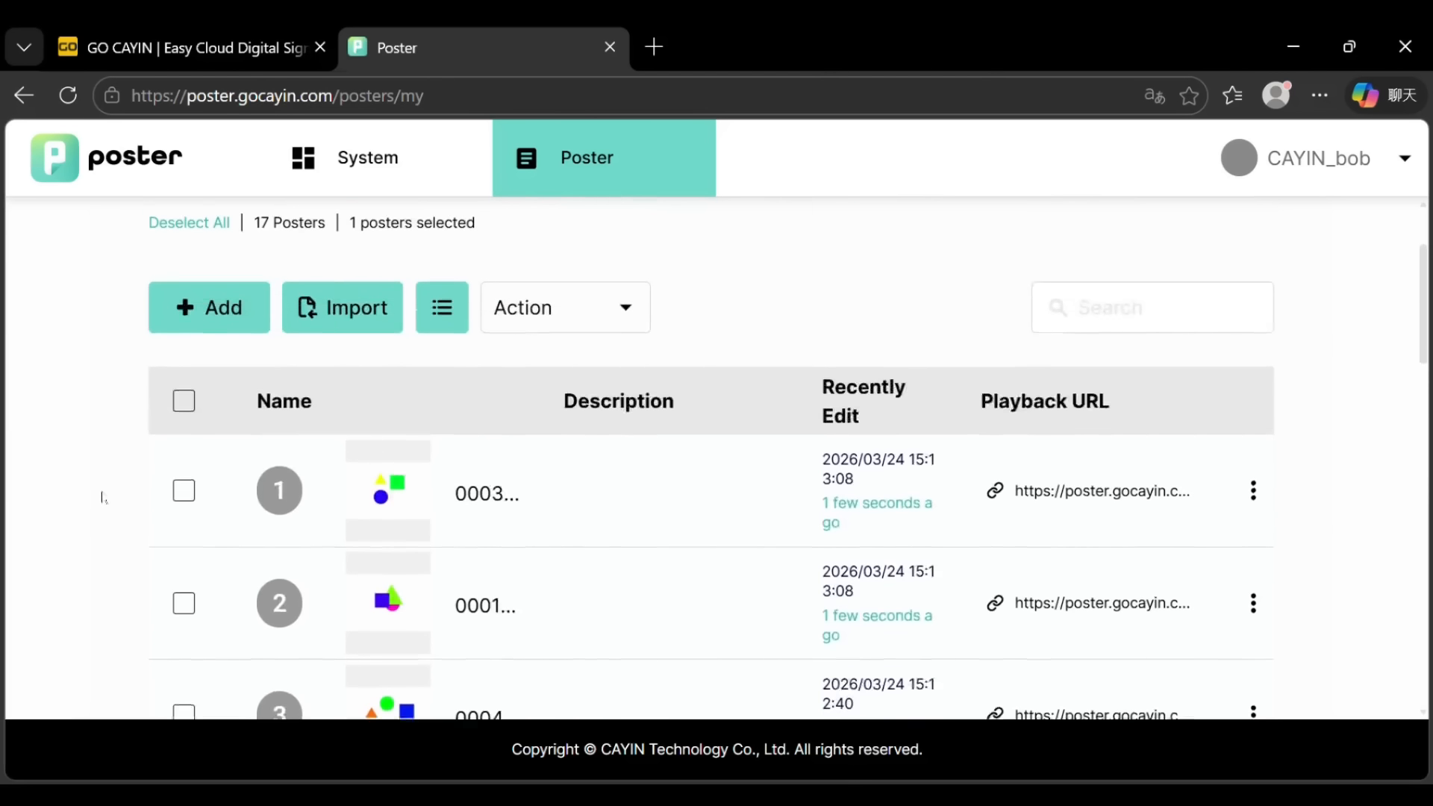
{"action": "left_click", "coordinate": [627, 330]}
{"action": "left_click", "coordinate": [558, 448]}
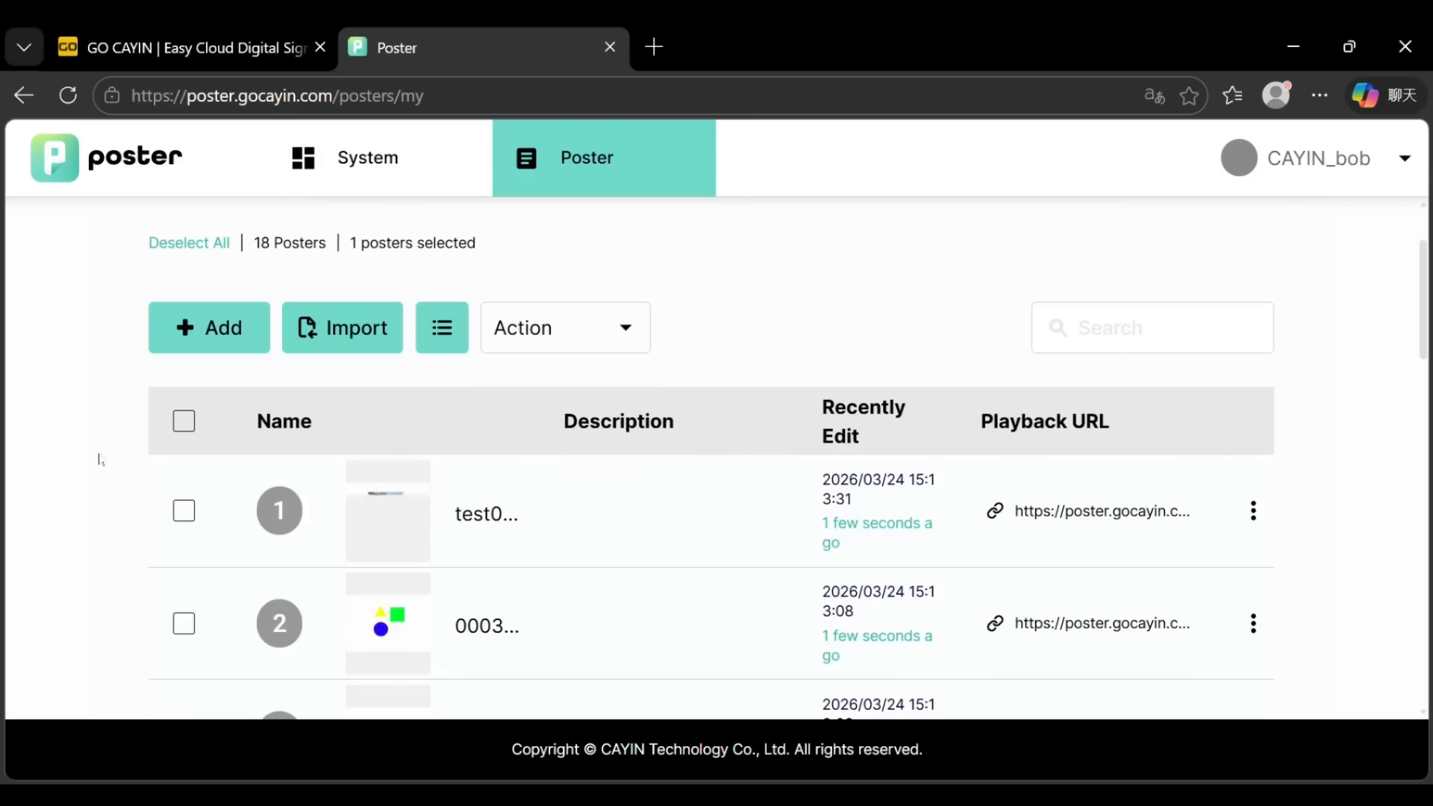
Step: Delete the new copy of the photo-and-heart poster through its own action list and confirm the deletion
{"action": "scroll", "coordinate": [115, 441], "scroll_direction": "down", "scroll_amount": 2}
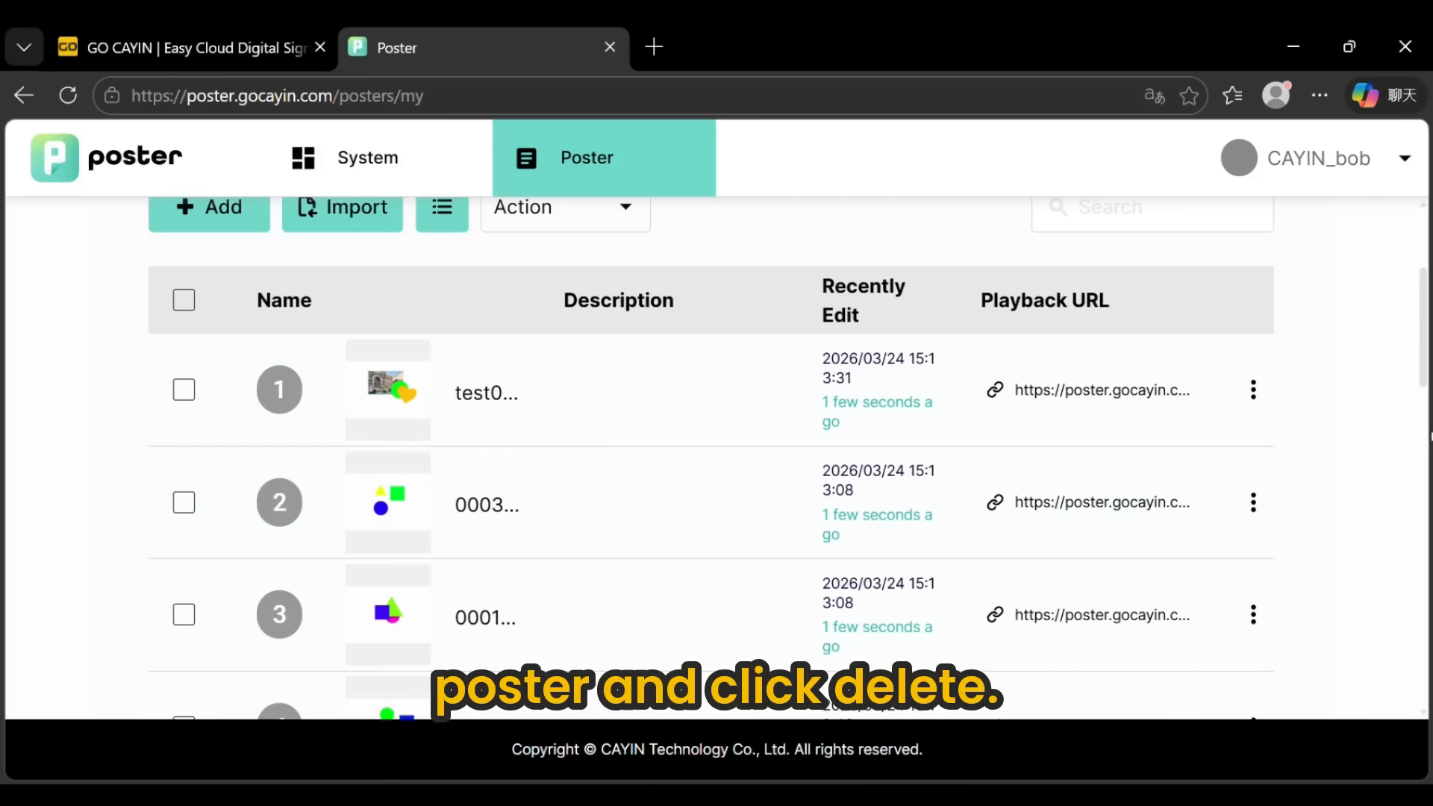
{"action": "left_click", "coordinate": [1253, 390]}
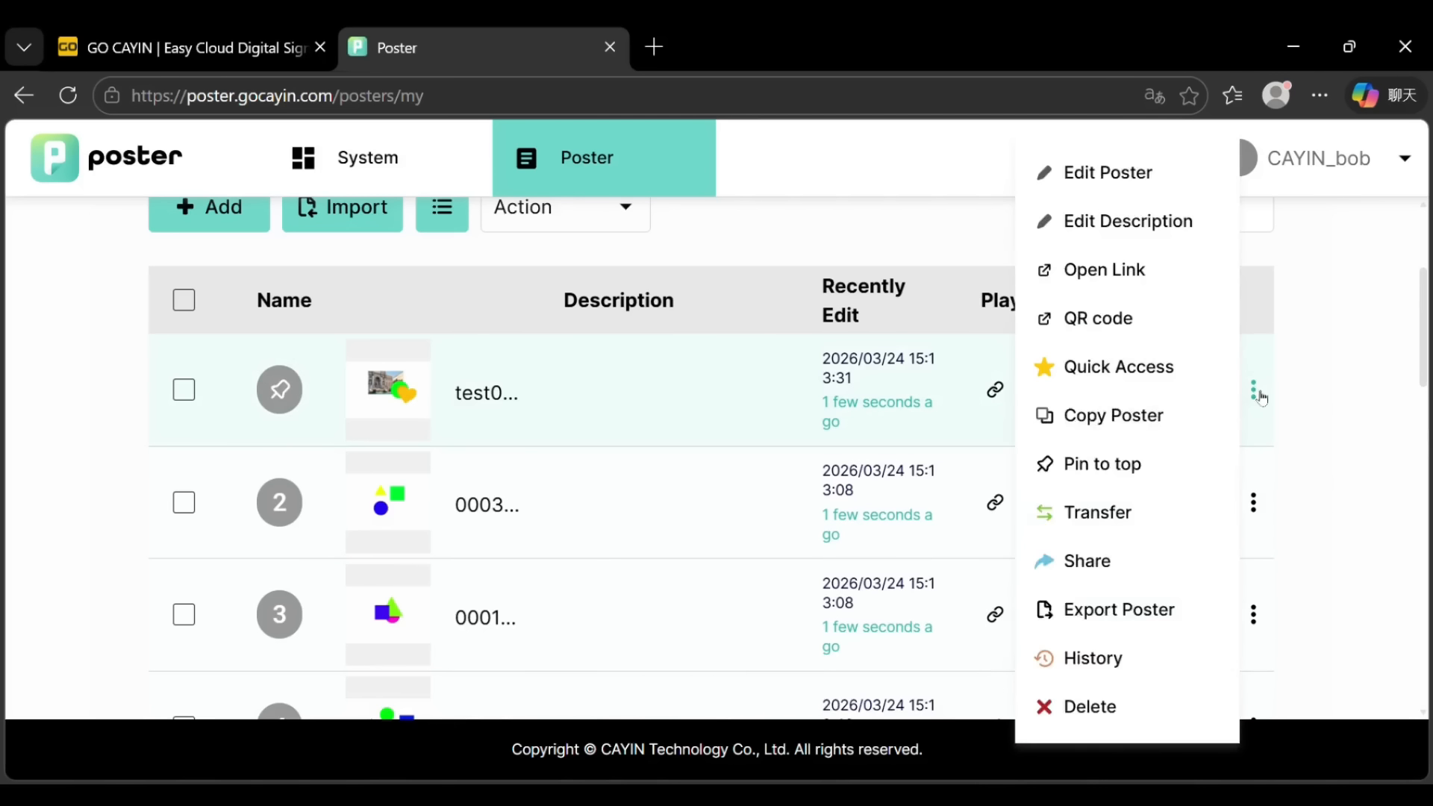
{"action": "left_click", "coordinate": [1105, 708]}
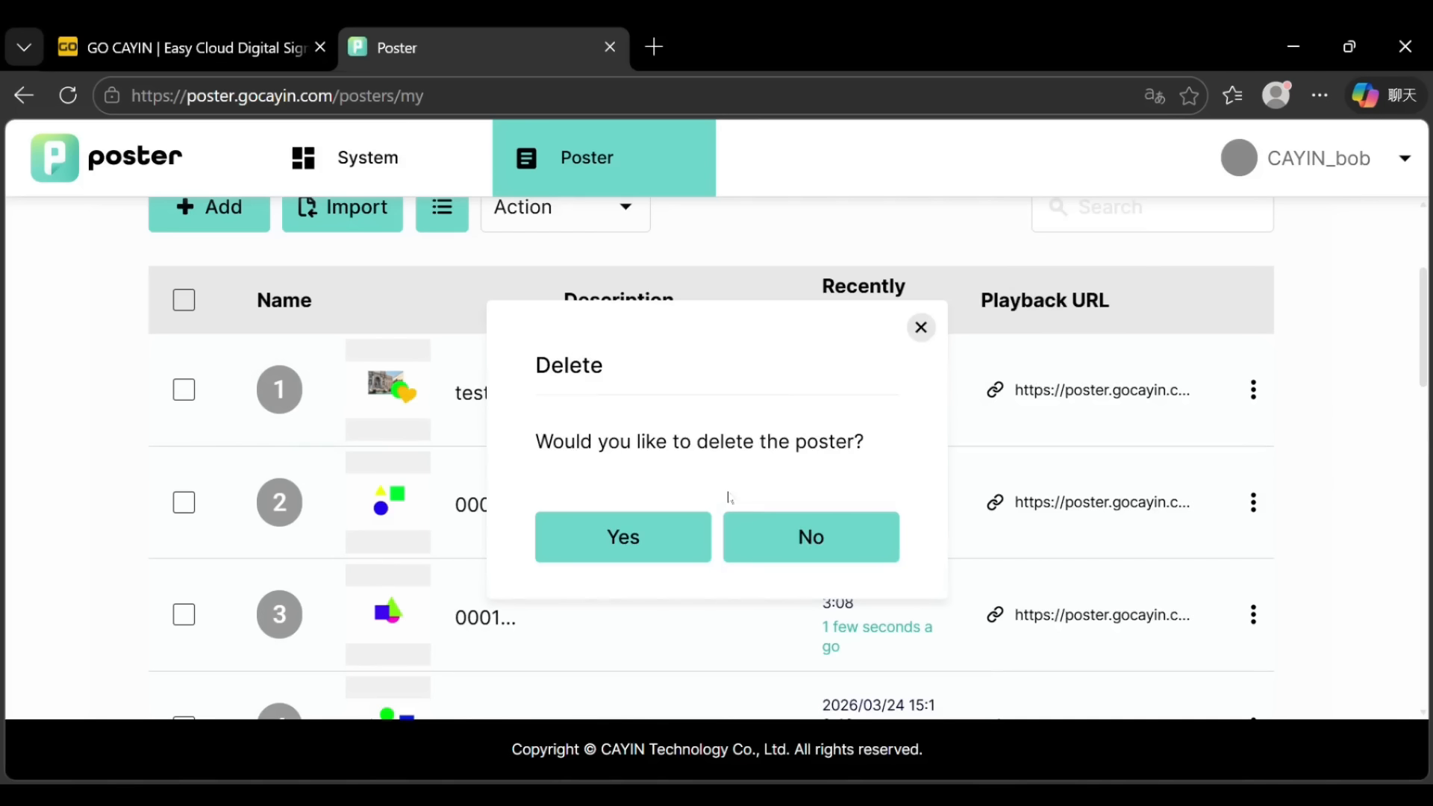
{"action": "left_click", "coordinate": [651, 530]}
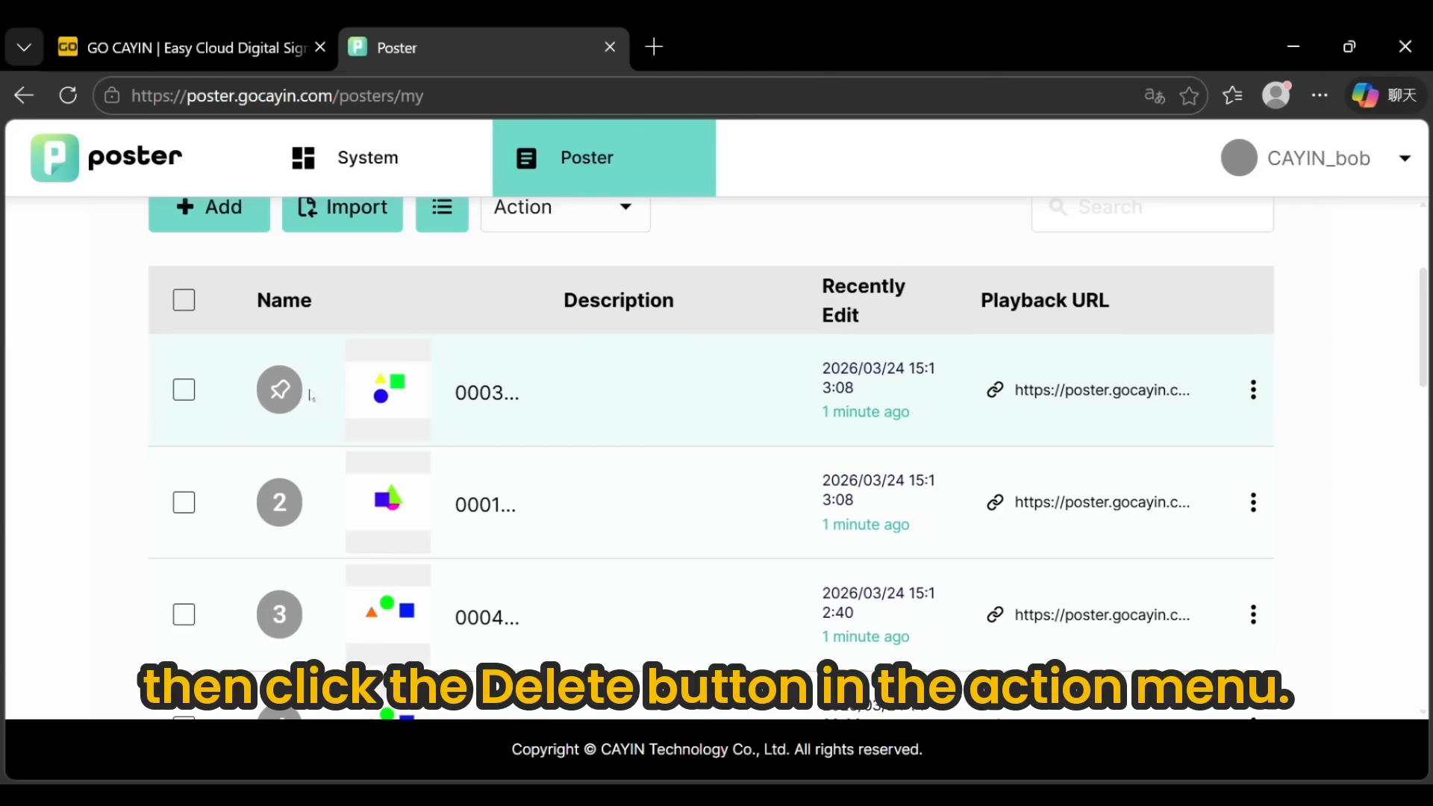
Step: Select the copies of posters 0003 and 0001 and batch-delete them together with the still-selected original photo-and-heart poster
{"action": "left_click", "coordinate": [184, 389]}
{"action": "left_click", "coordinate": [183, 502]}
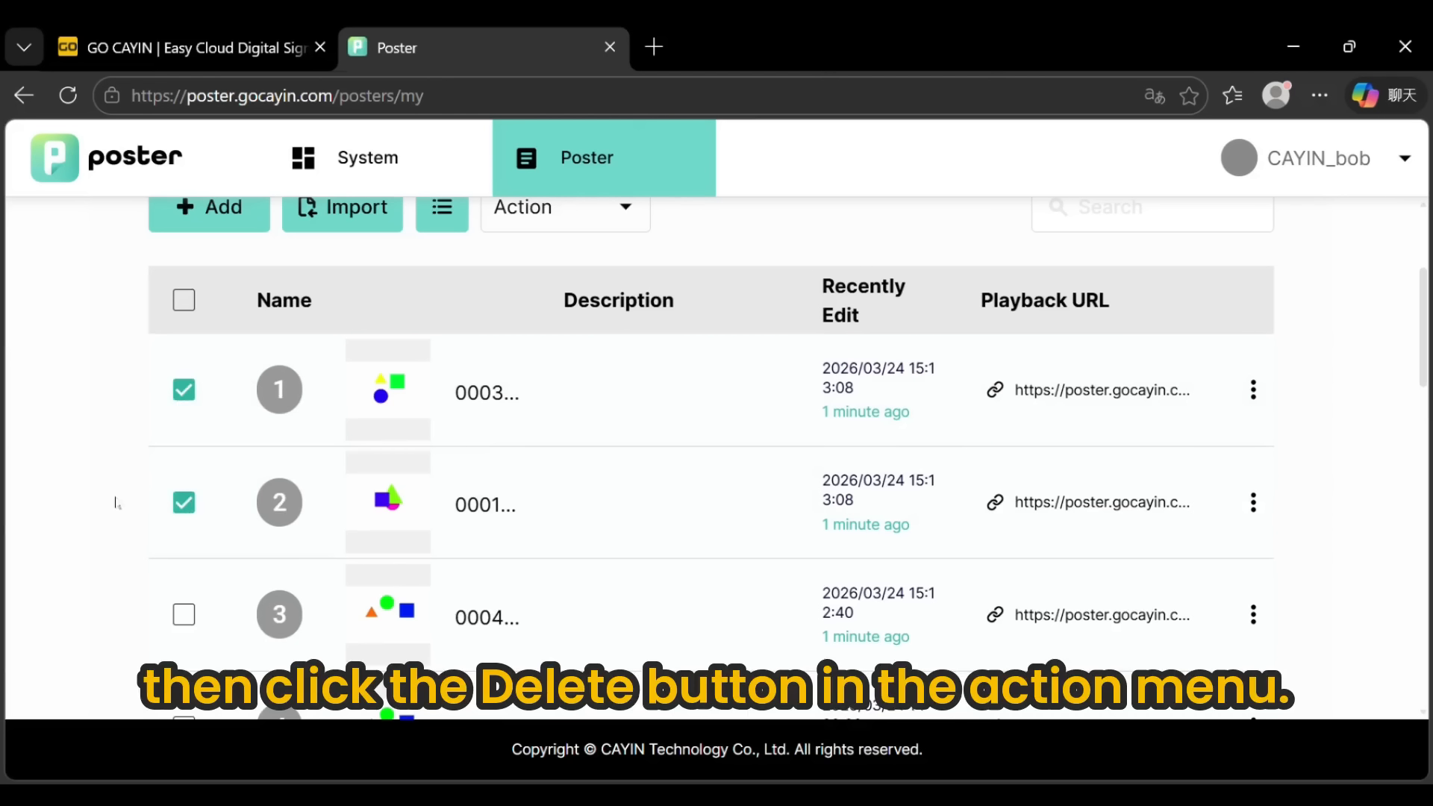
{"action": "scroll", "coordinate": [413, 398], "scroll_direction": "up", "scroll_amount": 2}
{"action": "left_click", "coordinate": [594, 347]}
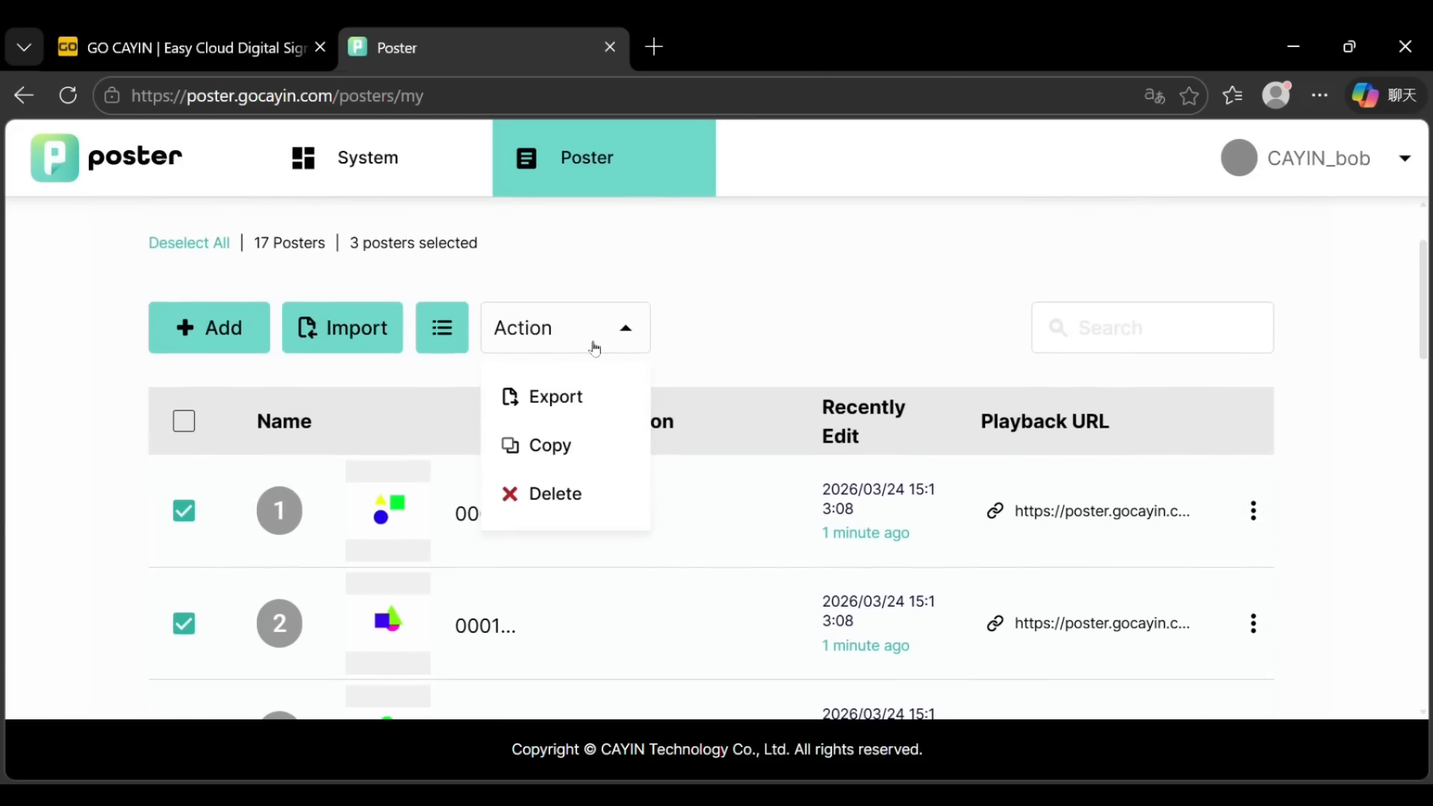
{"action": "left_click", "coordinate": [570, 504]}
{"action": "left_click", "coordinate": [603, 539]}
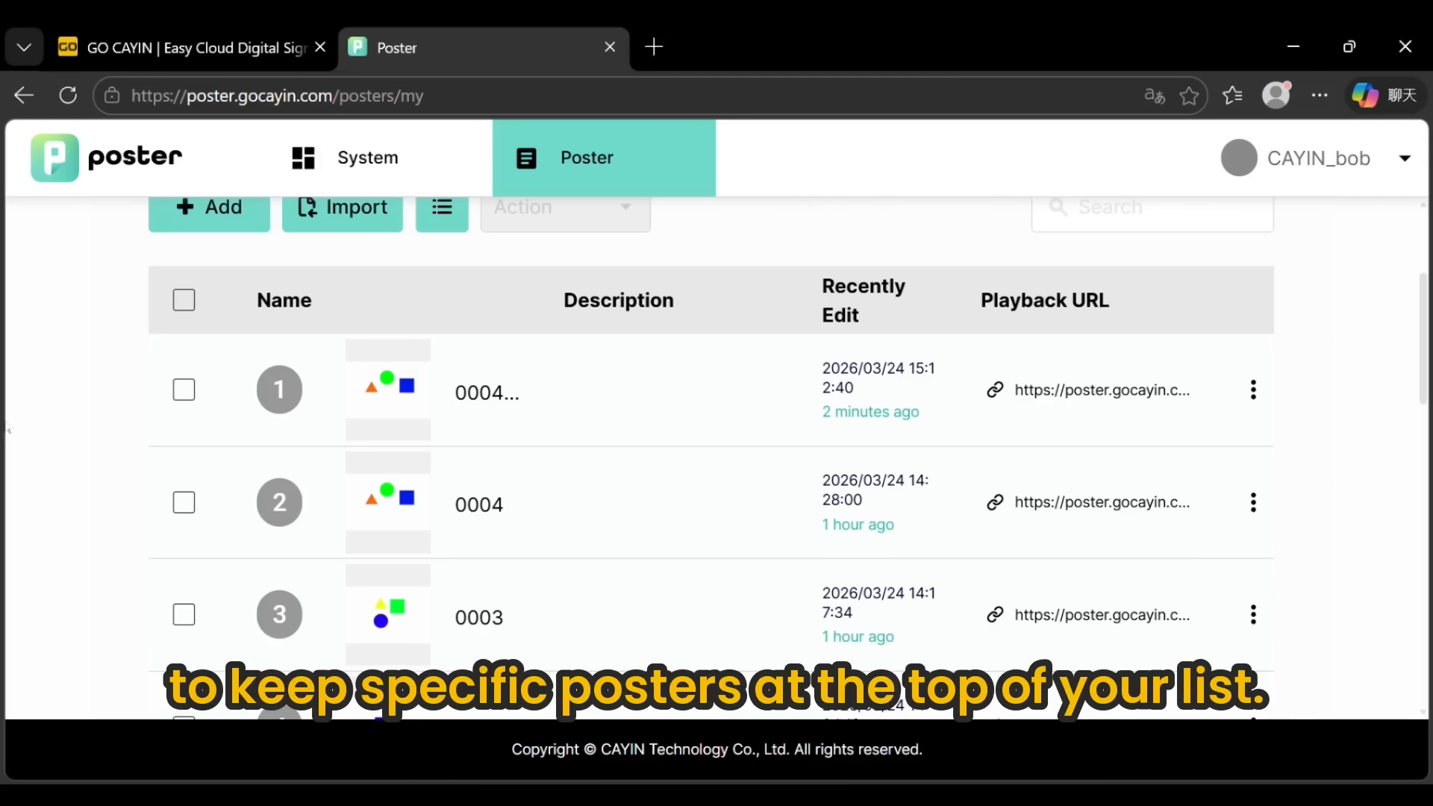
Step: Pin the posters test02 and cayin003 to the top of the poster list
{"action": "scroll", "coordinate": [32, 410], "scroll_direction": "down", "scroll_amount": 6}
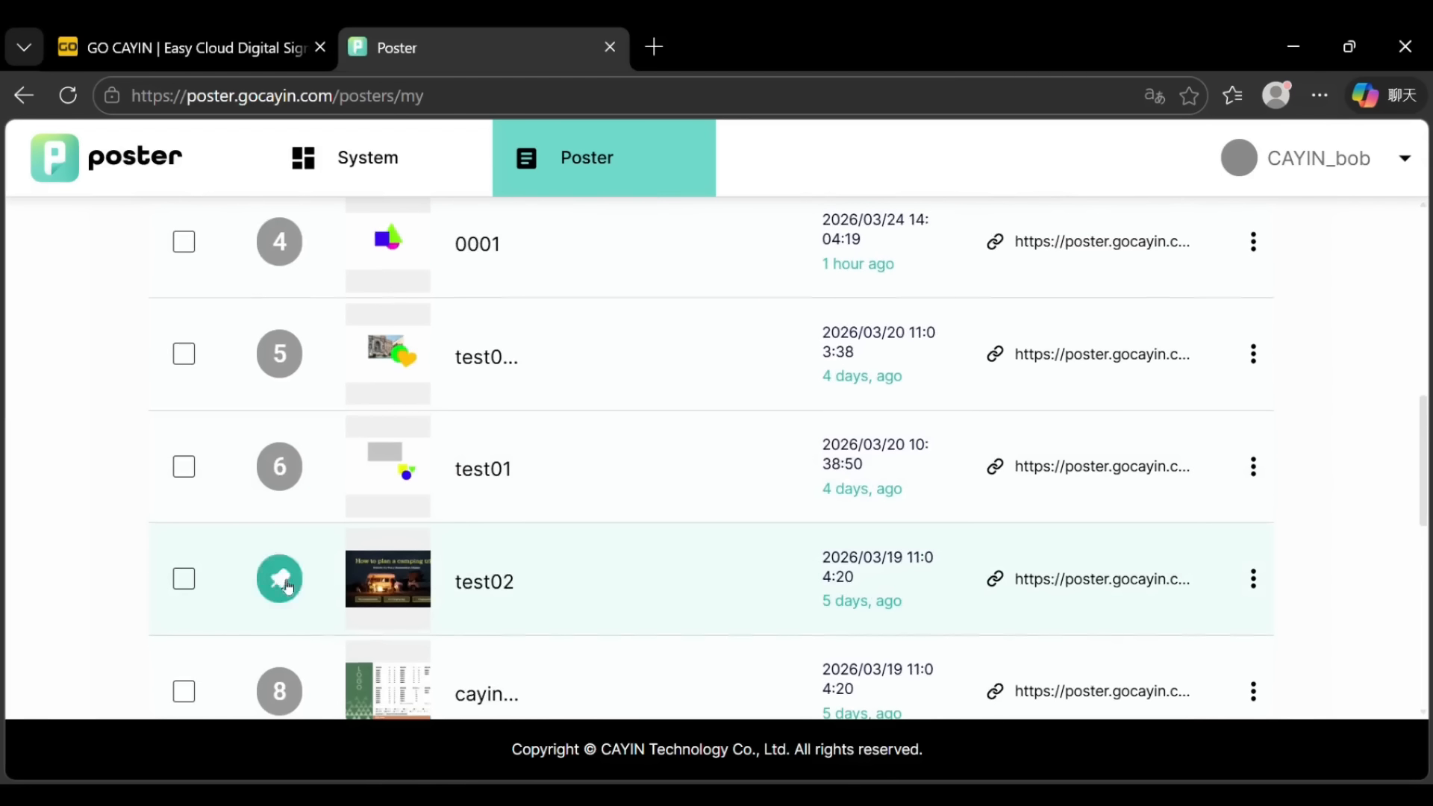
{"action": "scroll", "coordinate": [93, 502], "scroll_direction": "up", "scroll_amount": 8}
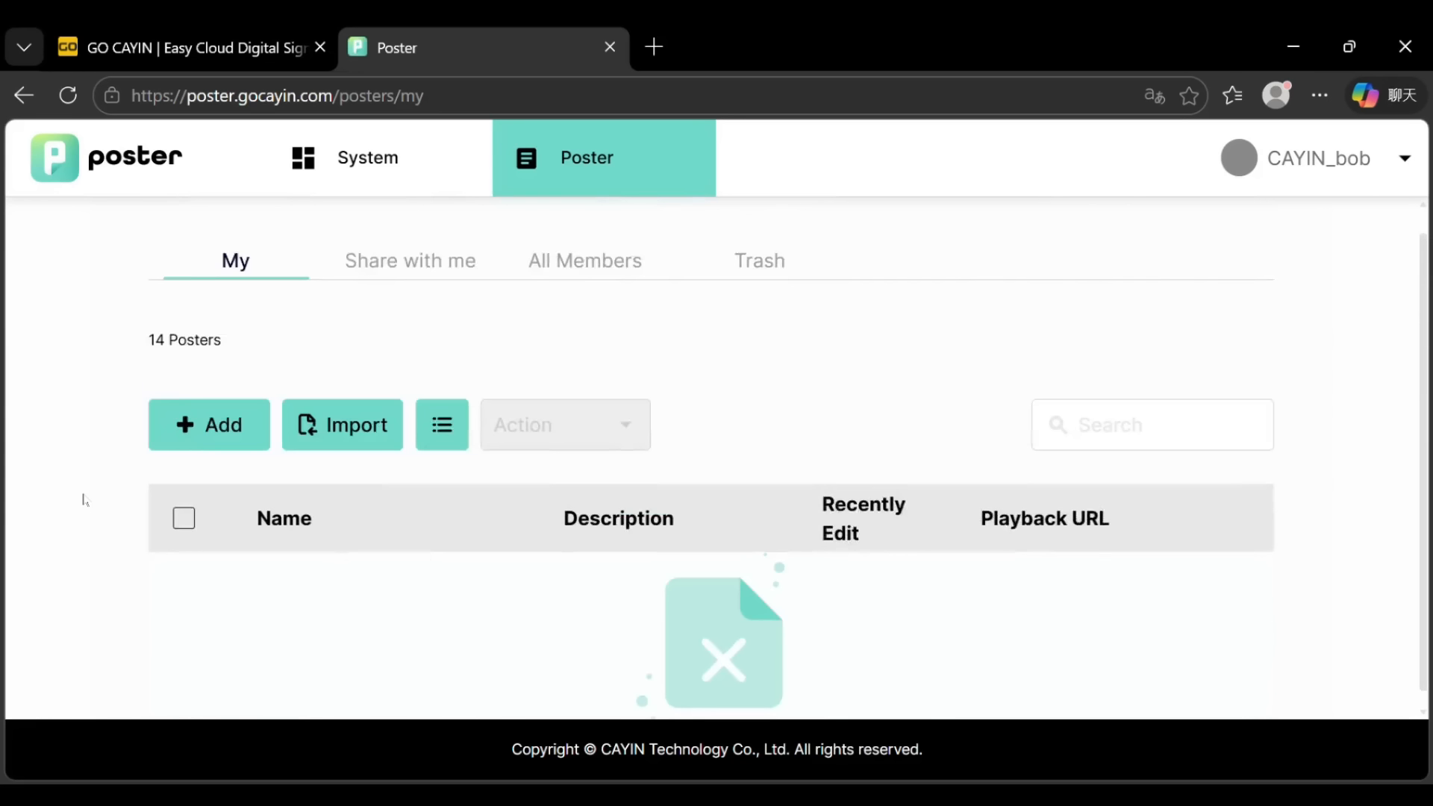
{"action": "scroll", "coordinate": [84, 503], "scroll_direction": "down", "scroll_amount": 3}
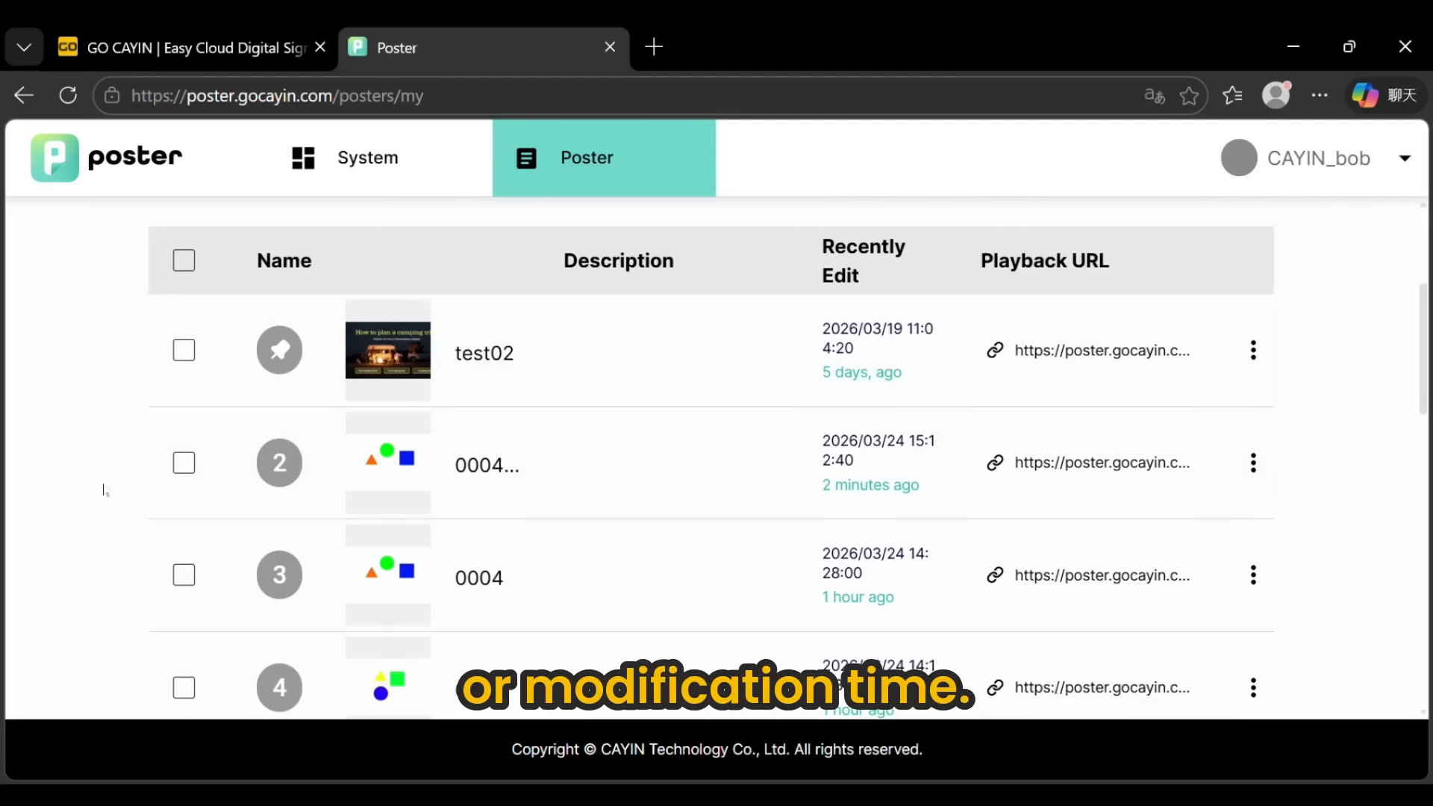
{"action": "scroll", "coordinate": [104, 491], "scroll_direction": "down", "scroll_amount": 10}
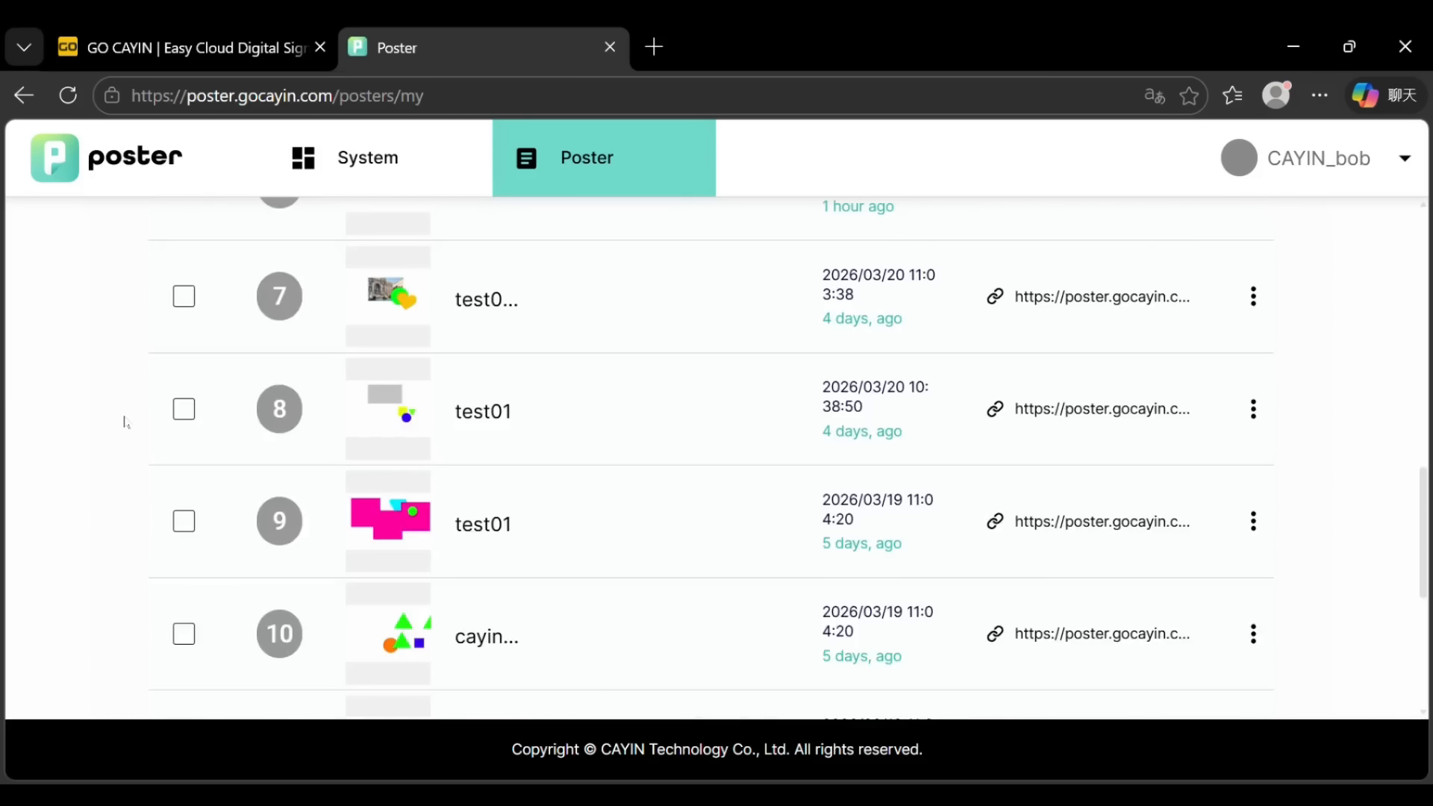
{"action": "scroll", "coordinate": [125, 423], "scroll_direction": "up", "scroll_amount": 9}
{"action": "scroll", "coordinate": [125, 423], "scroll_direction": "up", "scroll_amount": 3}
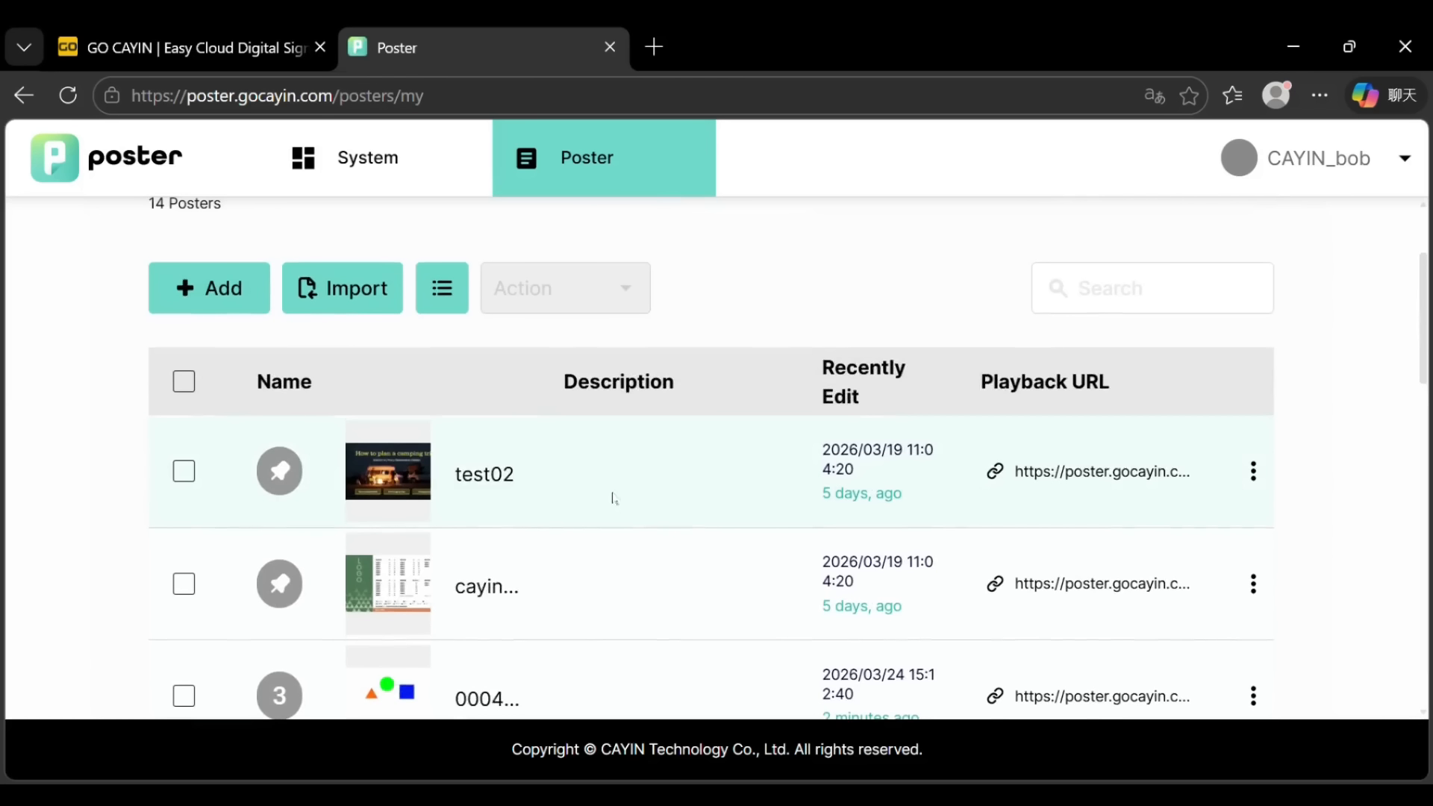
{"action": "scroll", "coordinate": [613, 498], "scroll_direction": "up", "scroll_amount": 1}
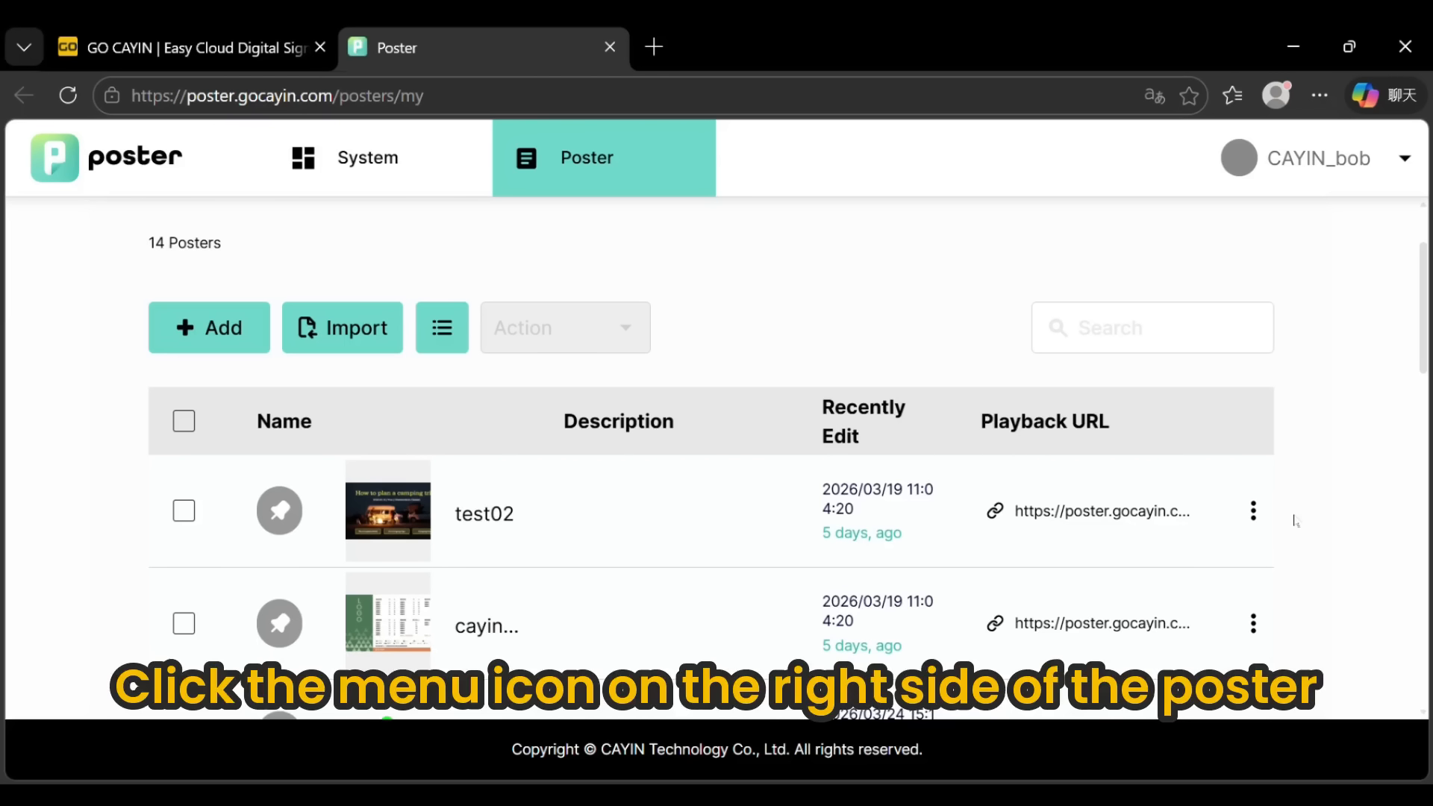
Step: Open the sharing settings of poster test02, zoom the page out and set the playback link to Private
{"action": "left_click", "coordinate": [1254, 512]}
{"action": "left_click", "coordinate": [1183, 579]}
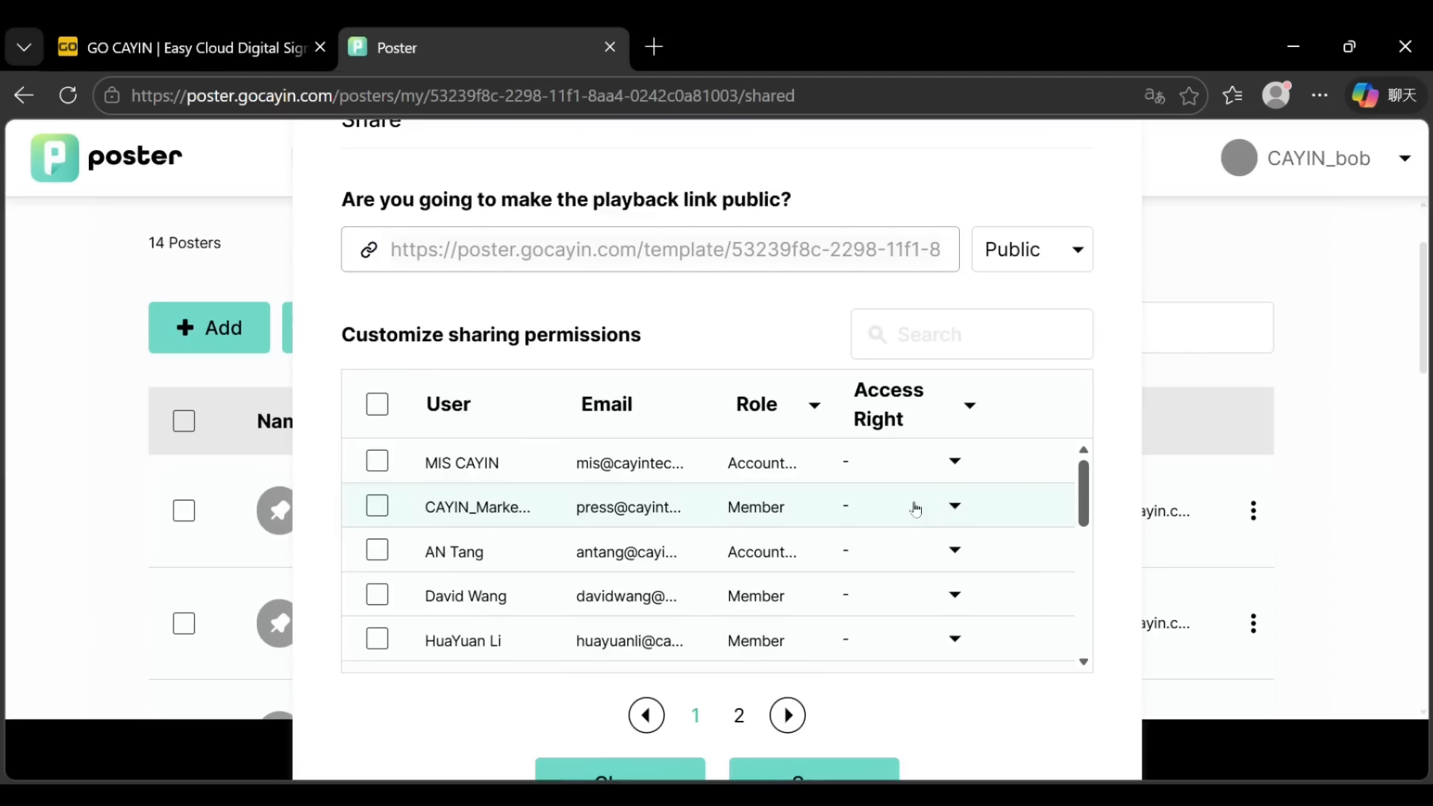
{"action": "left_click", "coordinate": [1318, 99]}
{"action": "key", "text": "ctrl+minus"}
{"action": "key", "text": "ctrl+minus"}
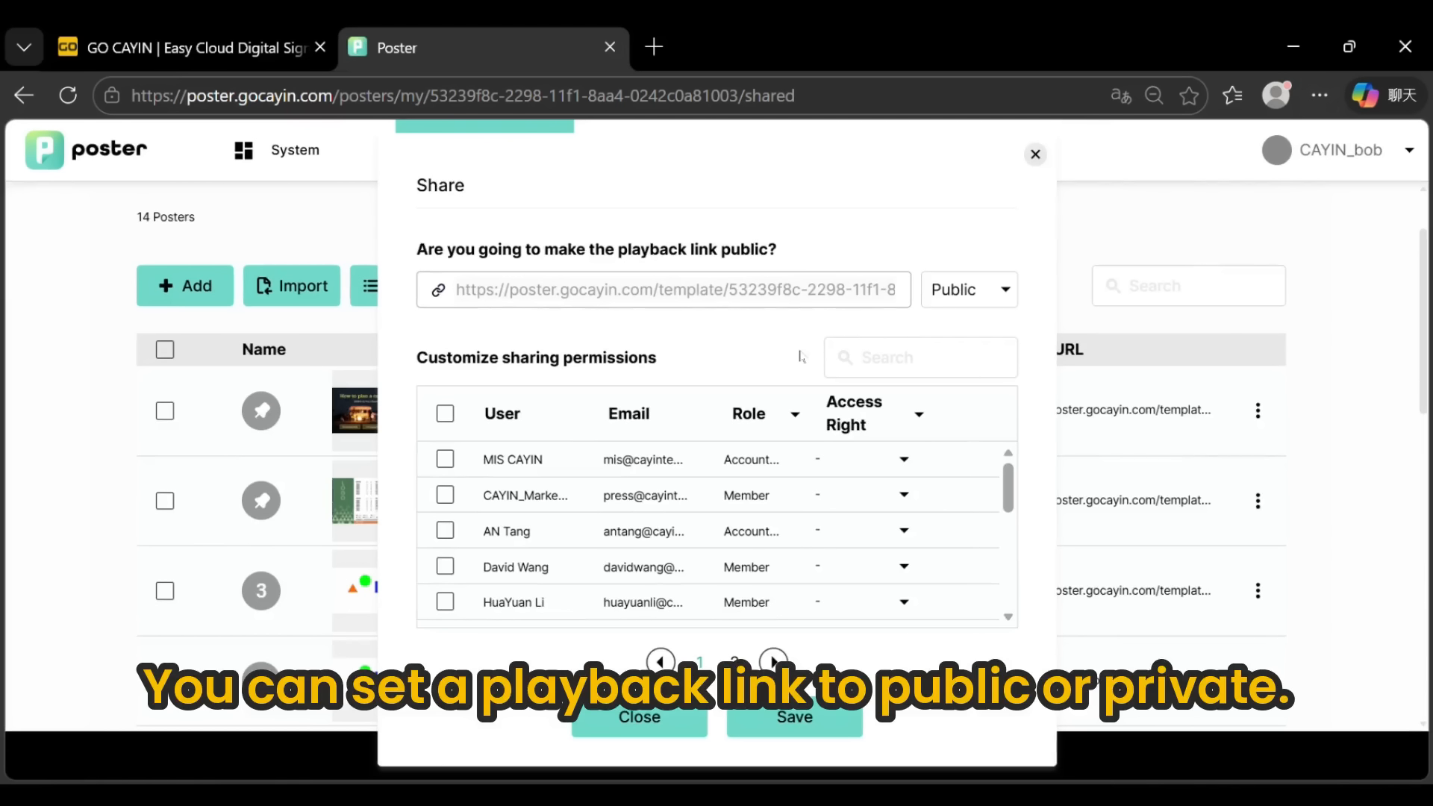
{"action": "left_click", "coordinate": [962, 303]}
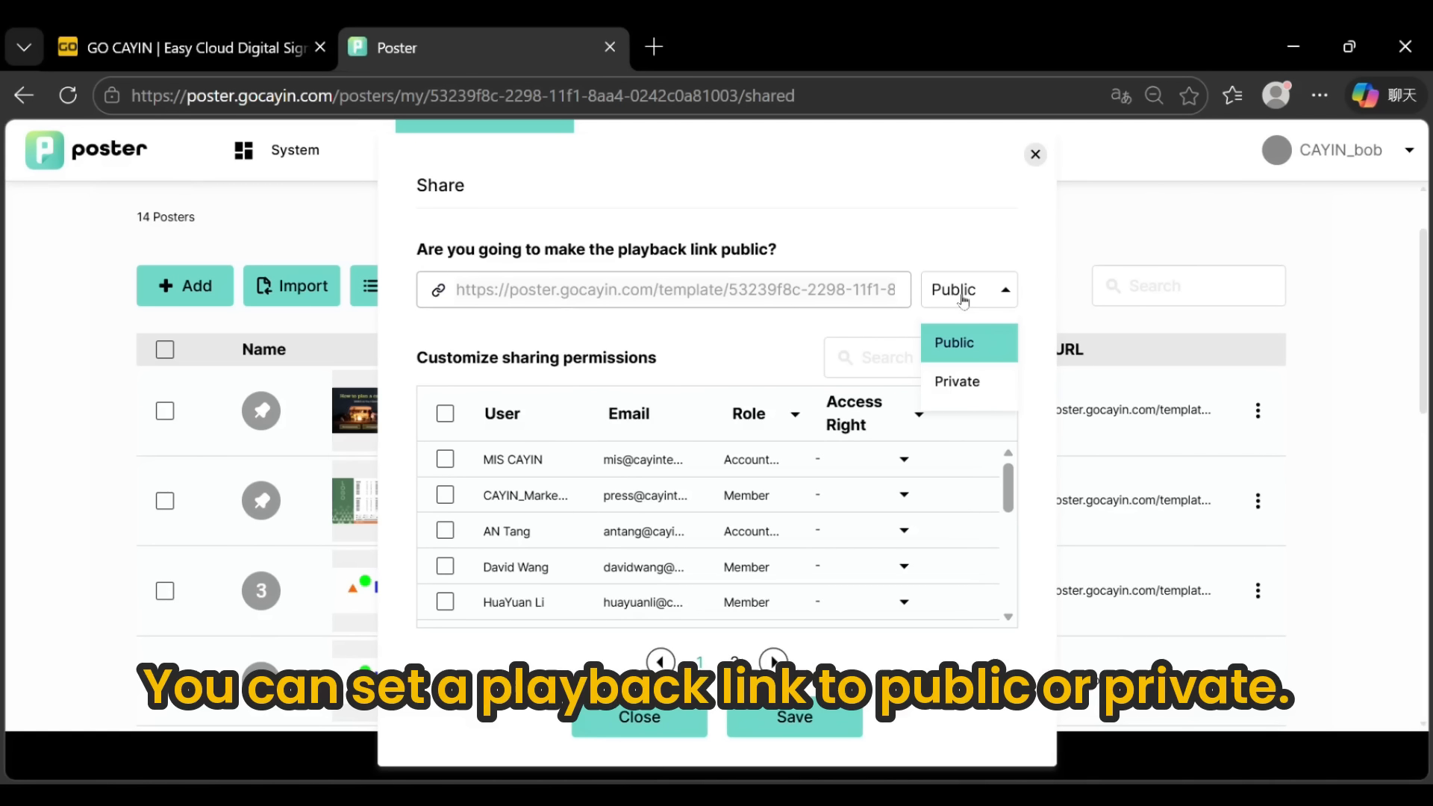
{"action": "left_click", "coordinate": [978, 384]}
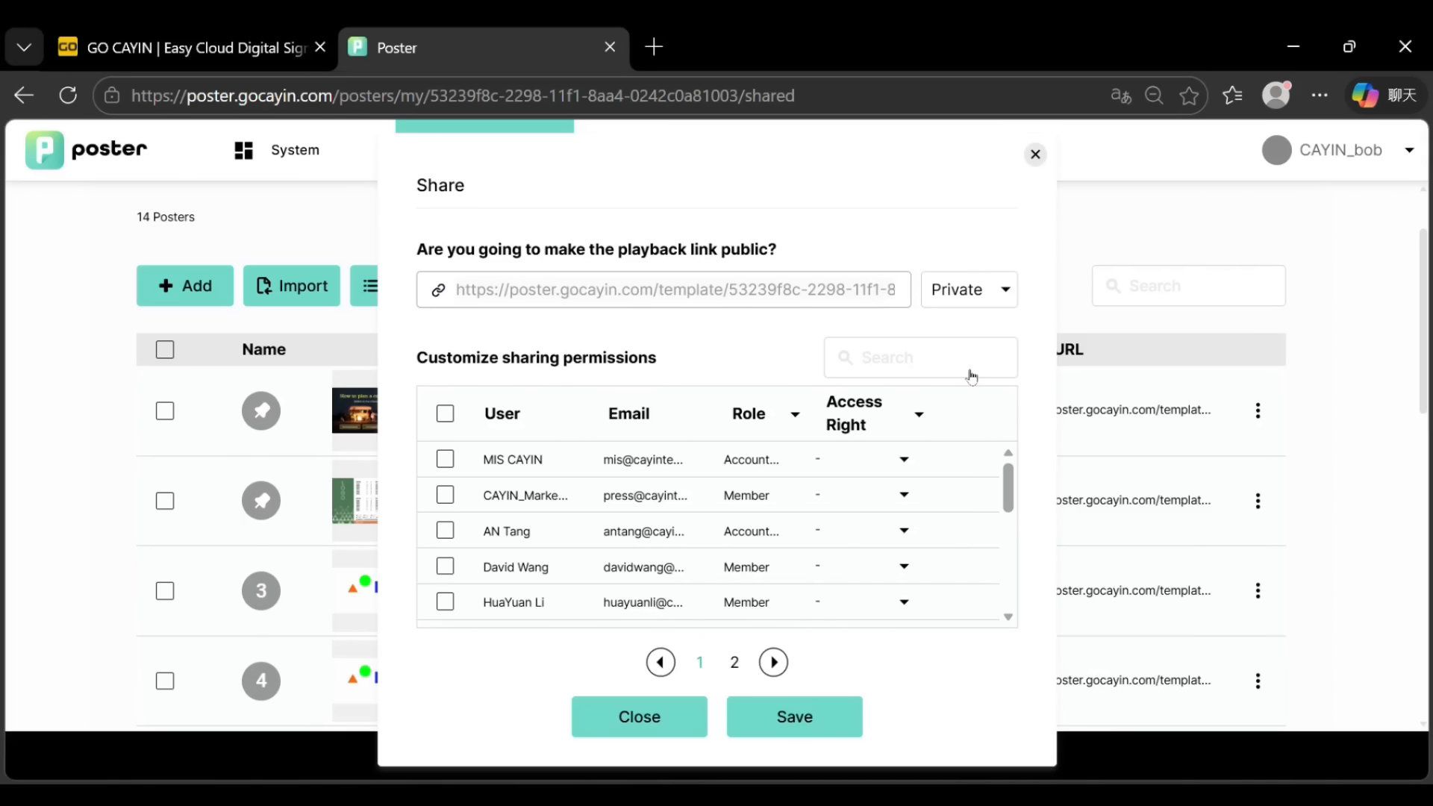
Step: Select the third and fourth listed users, give them Edit and View access respectively, and close the sharing settings without saving
{"action": "left_click", "coordinate": [446, 531]}
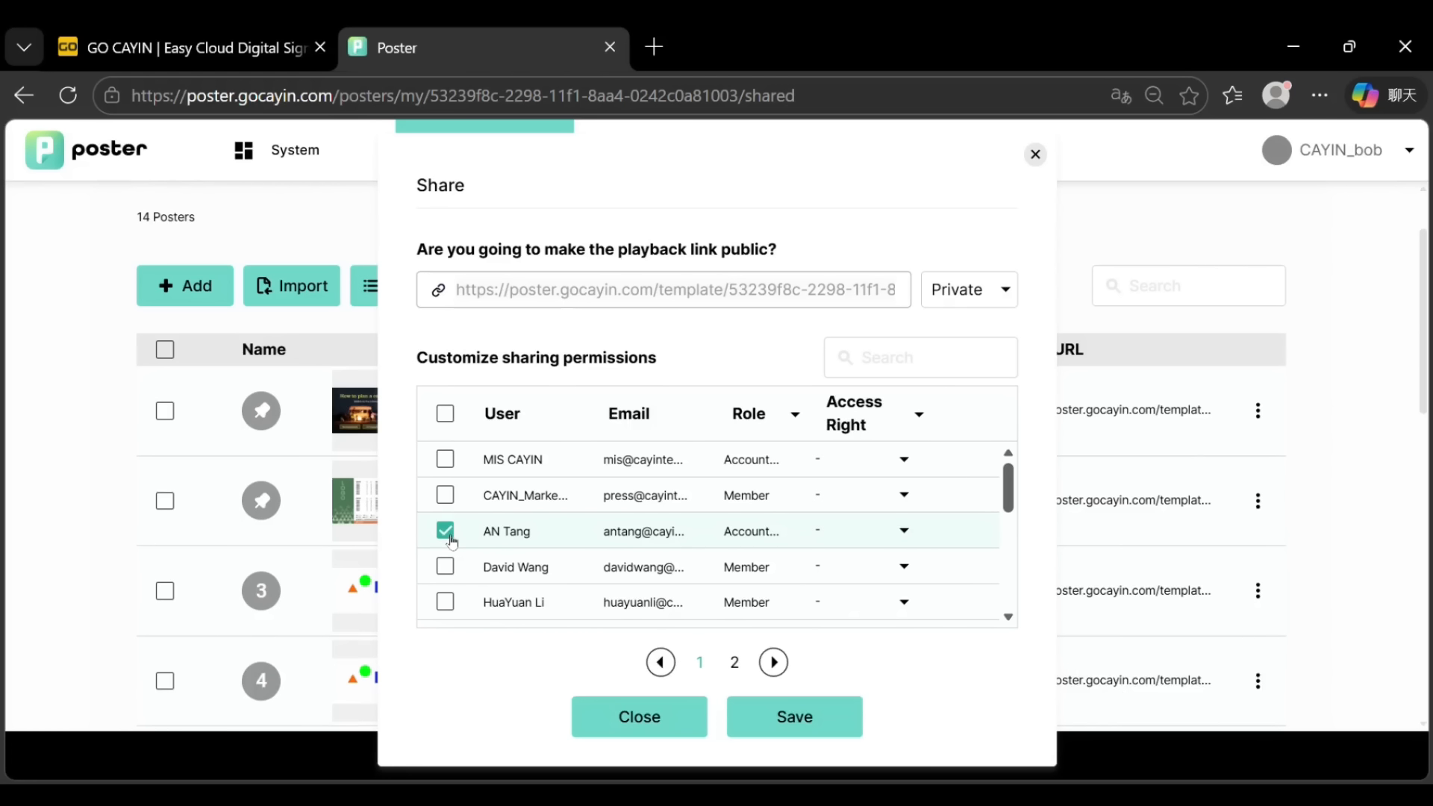
{"action": "left_click", "coordinate": [445, 567]}
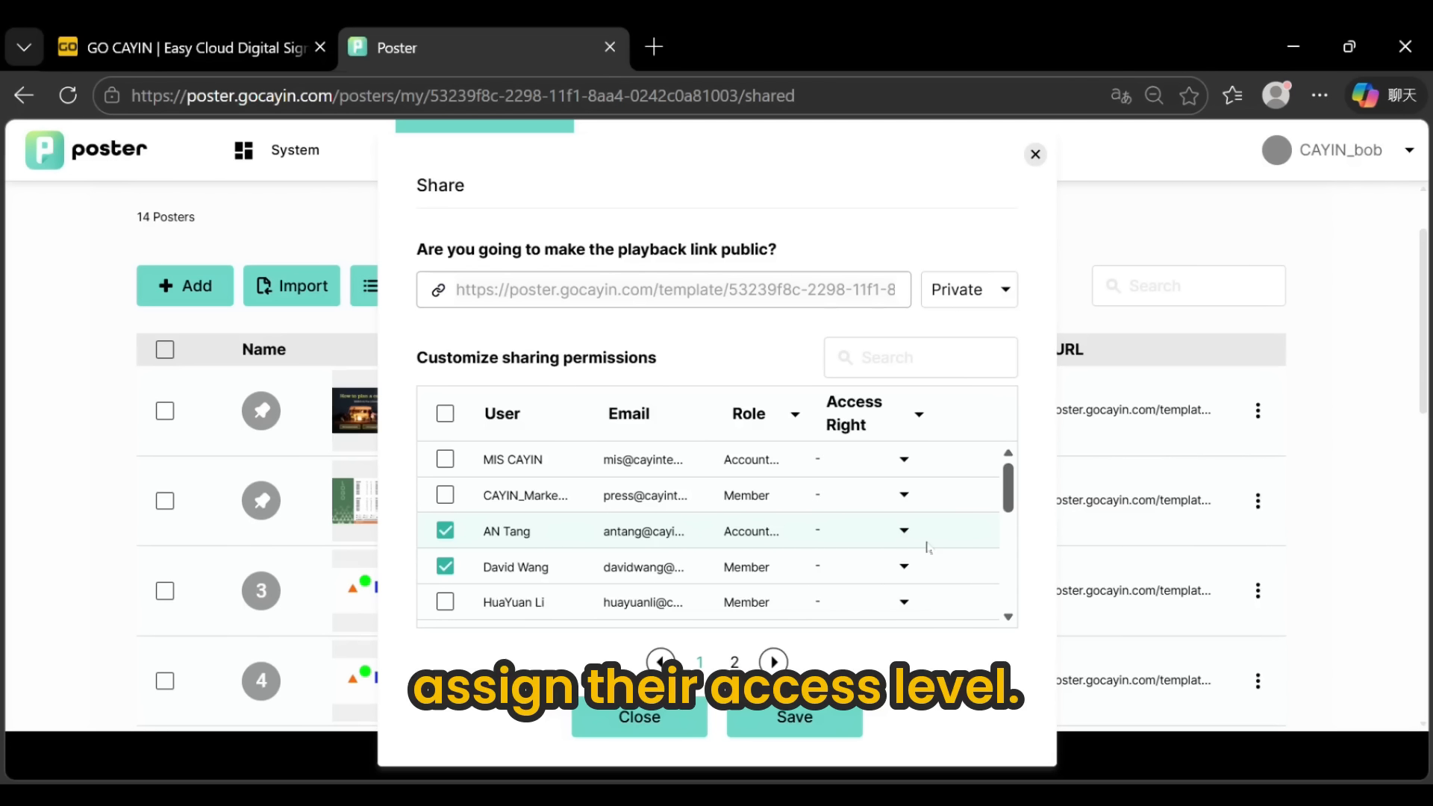
{"action": "left_click", "coordinate": [907, 535]}
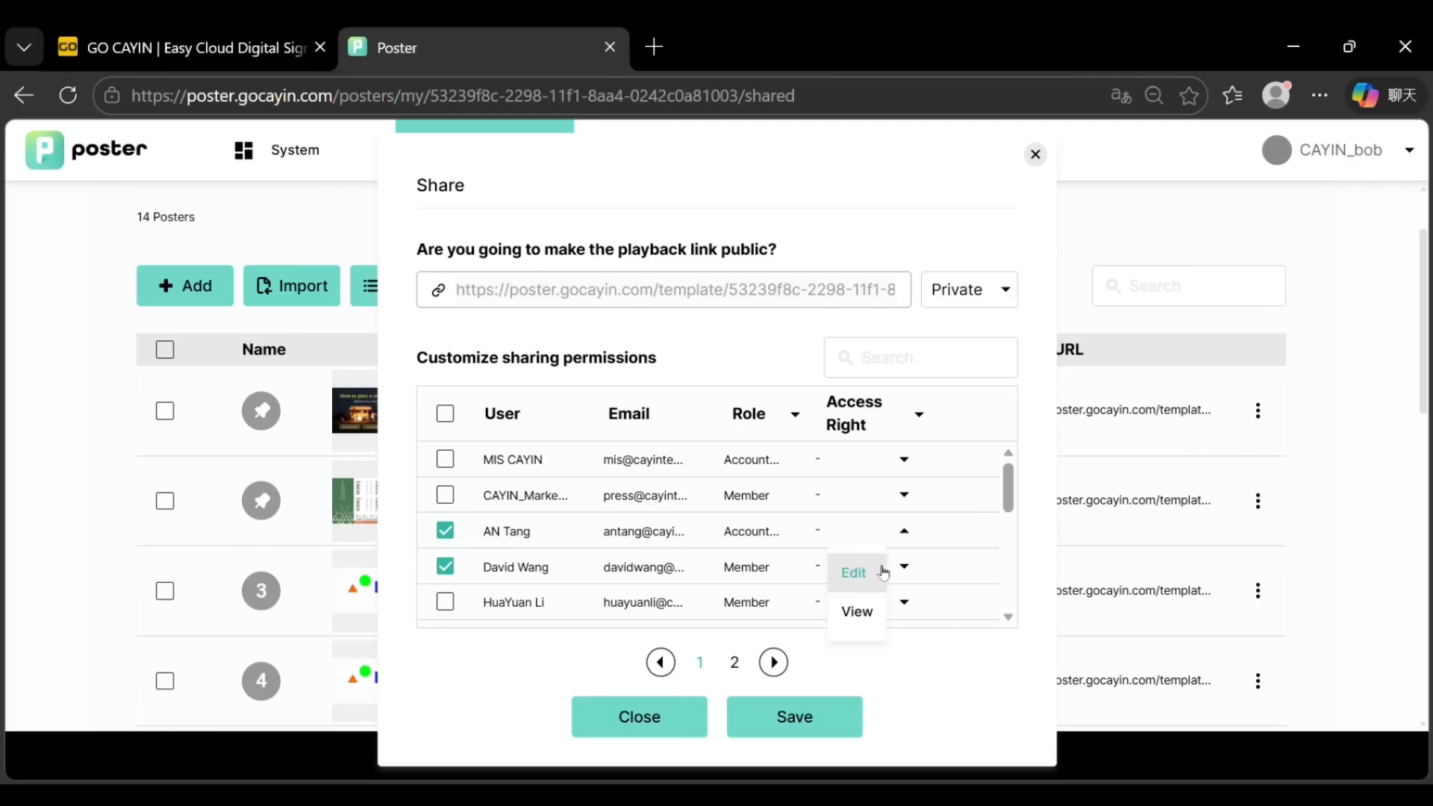
{"action": "left_click", "coordinate": [855, 572]}
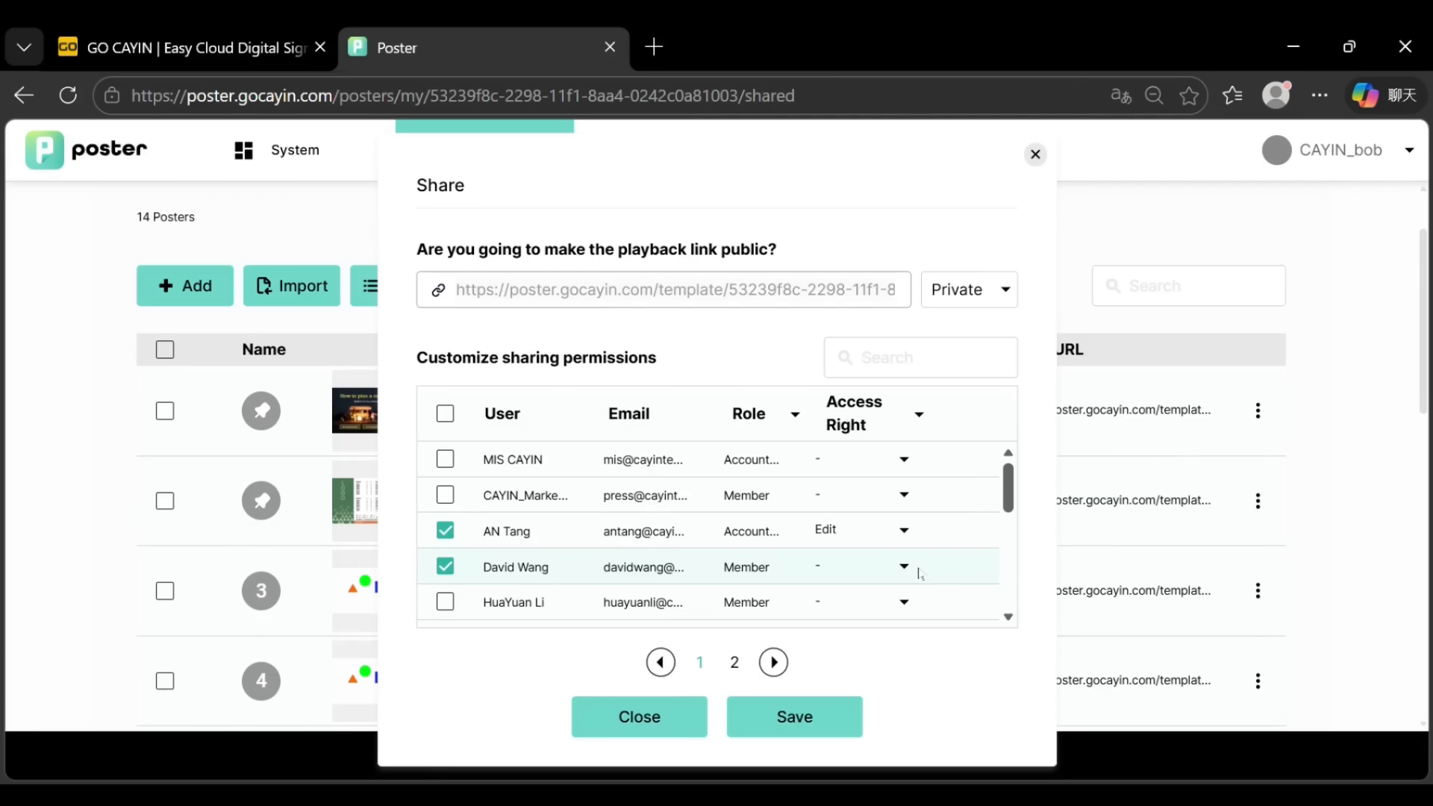
{"action": "left_click", "coordinate": [917, 578]}
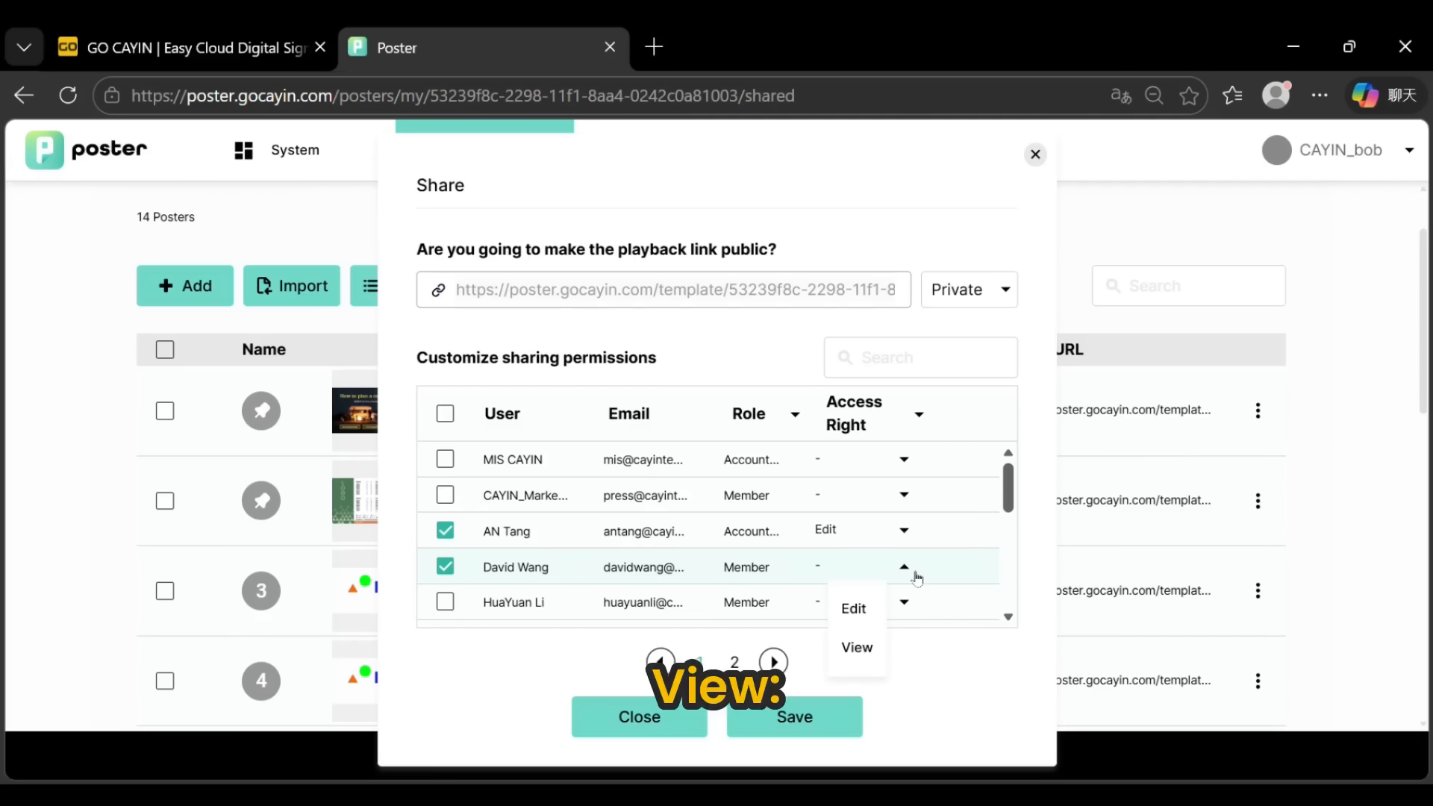
{"action": "left_click", "coordinate": [872, 647]}
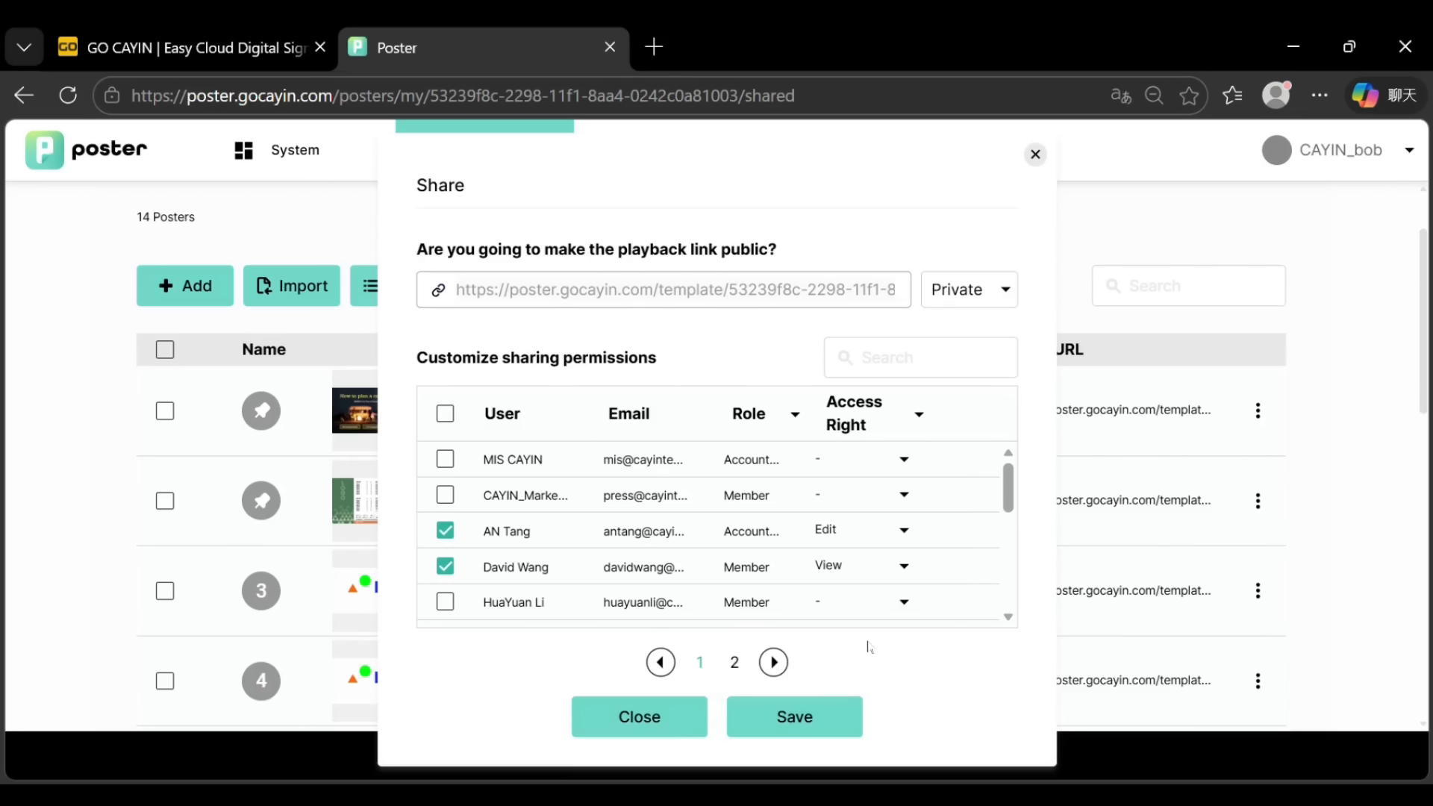
{"action": "left_click", "coordinate": [639, 718]}
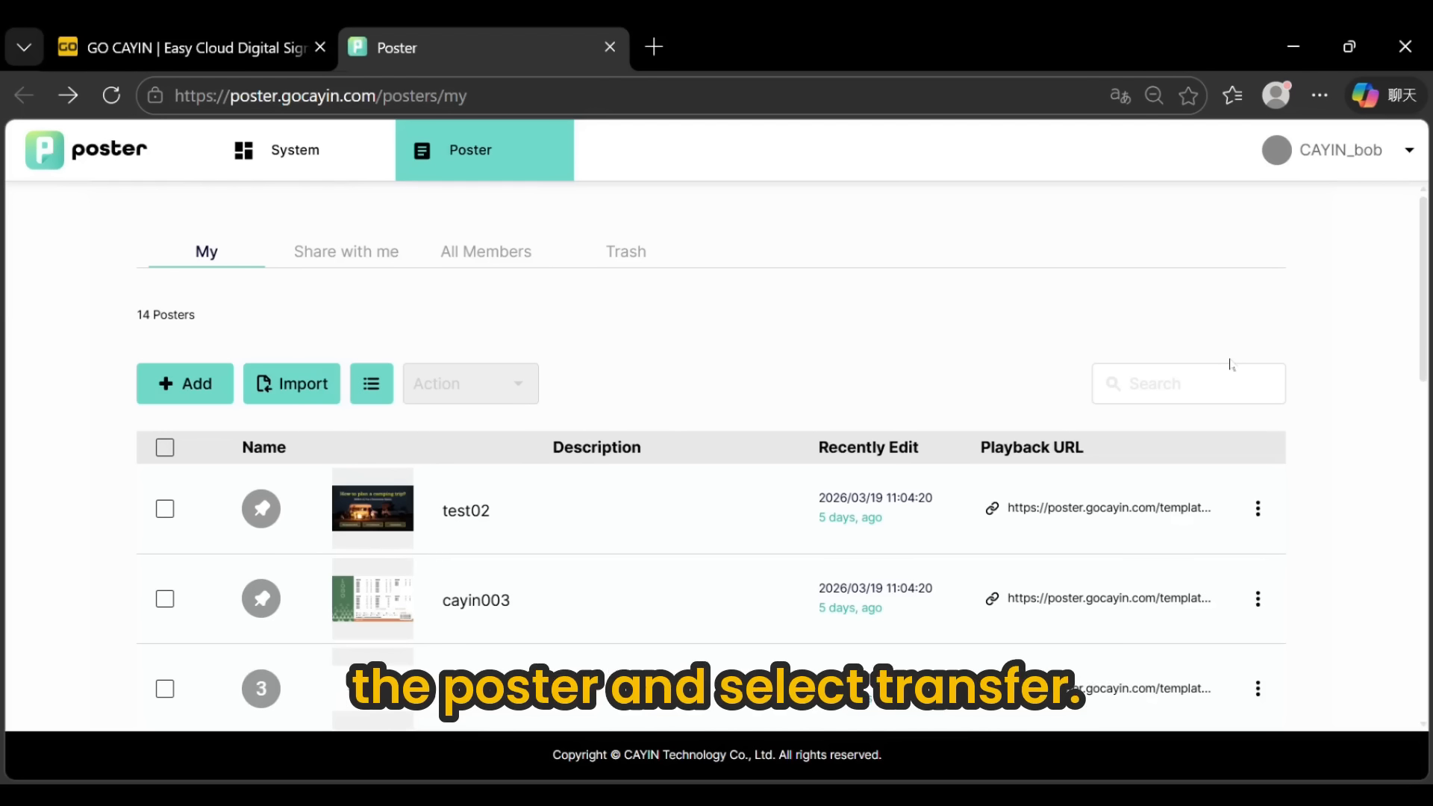
Step: Start transferring poster test02, choose the third listed member as recipient and cancel the transfer
{"action": "left_click", "coordinate": [1273, 509]}
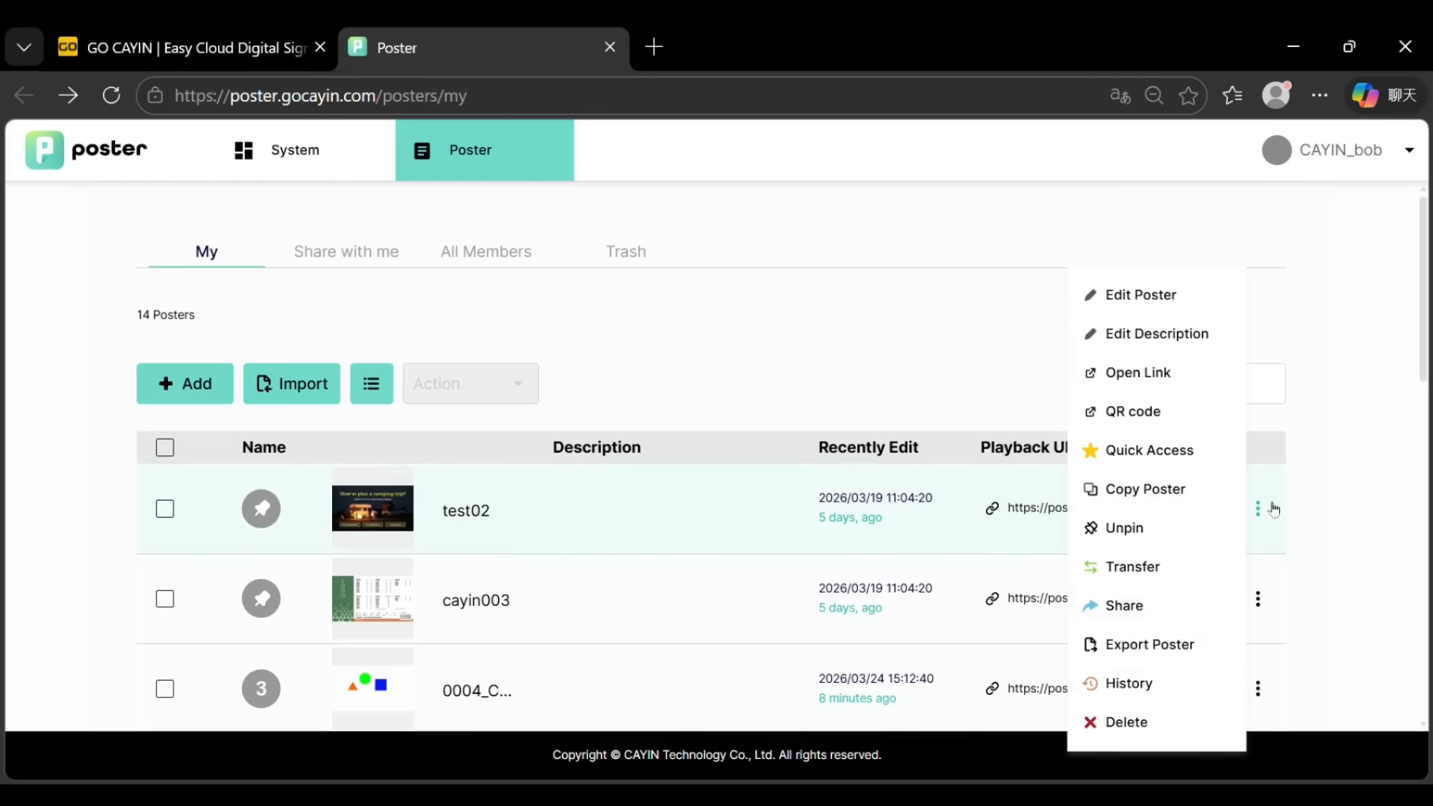
{"action": "left_click", "coordinate": [1161, 569]}
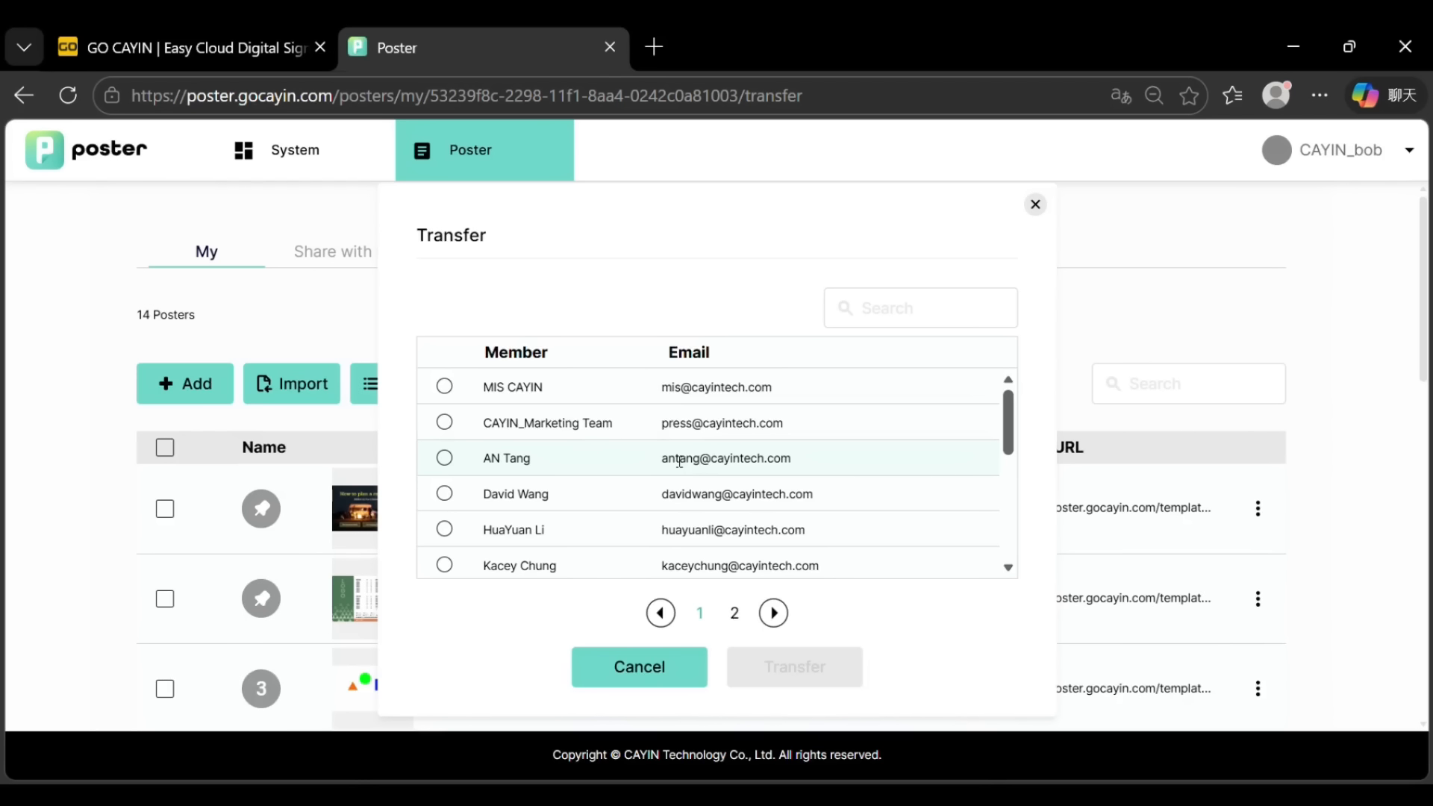
{"action": "left_click", "coordinate": [445, 467]}
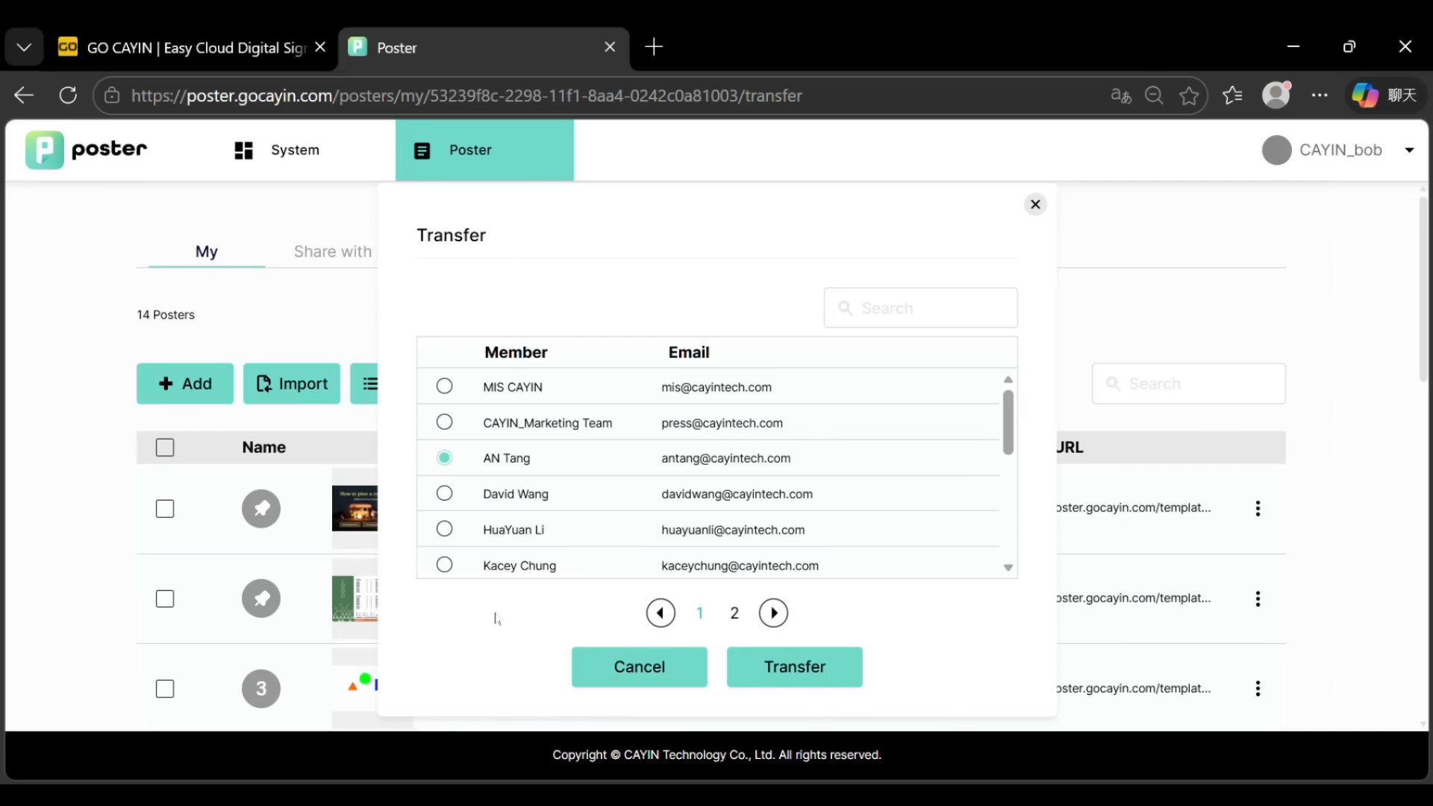
{"action": "left_click", "coordinate": [620, 676]}
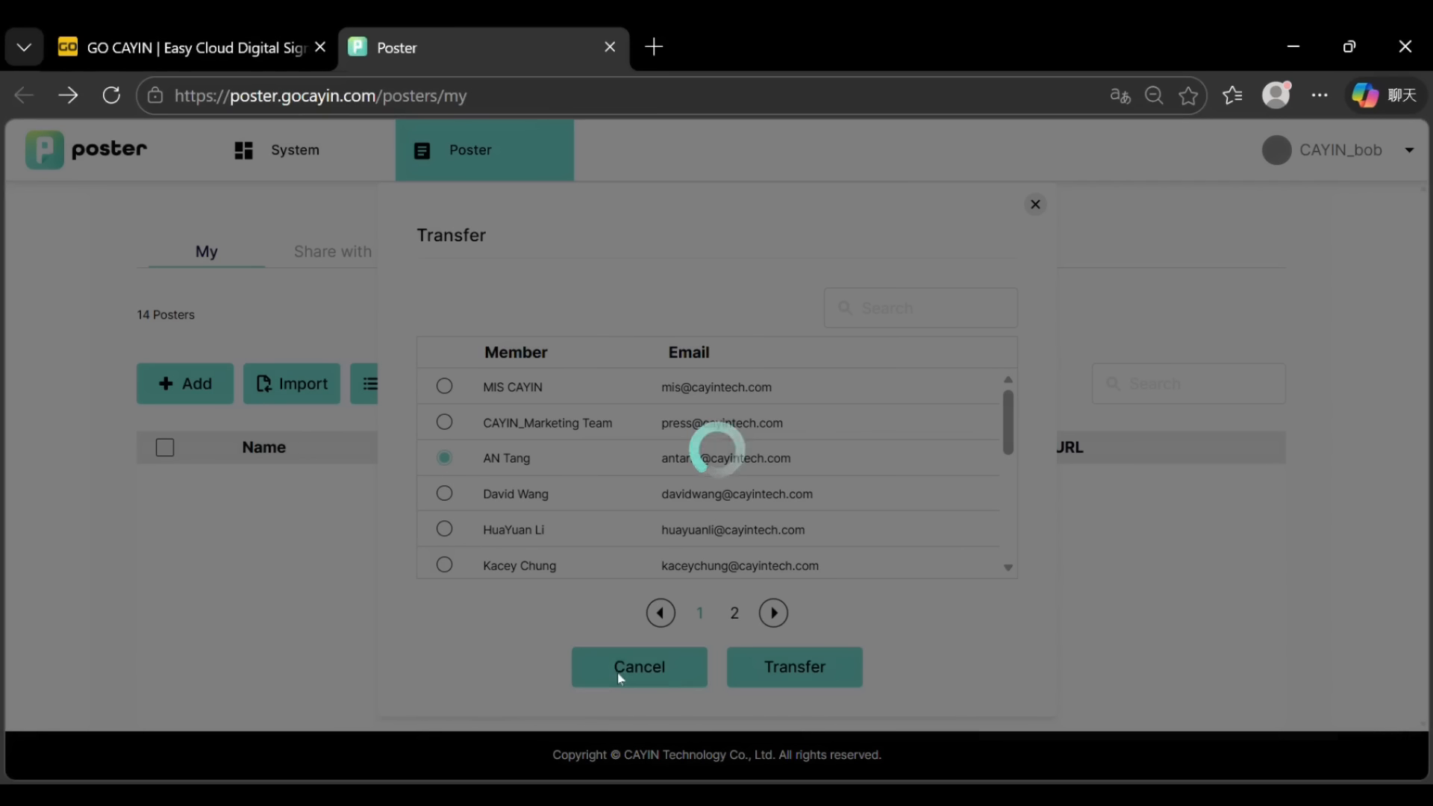